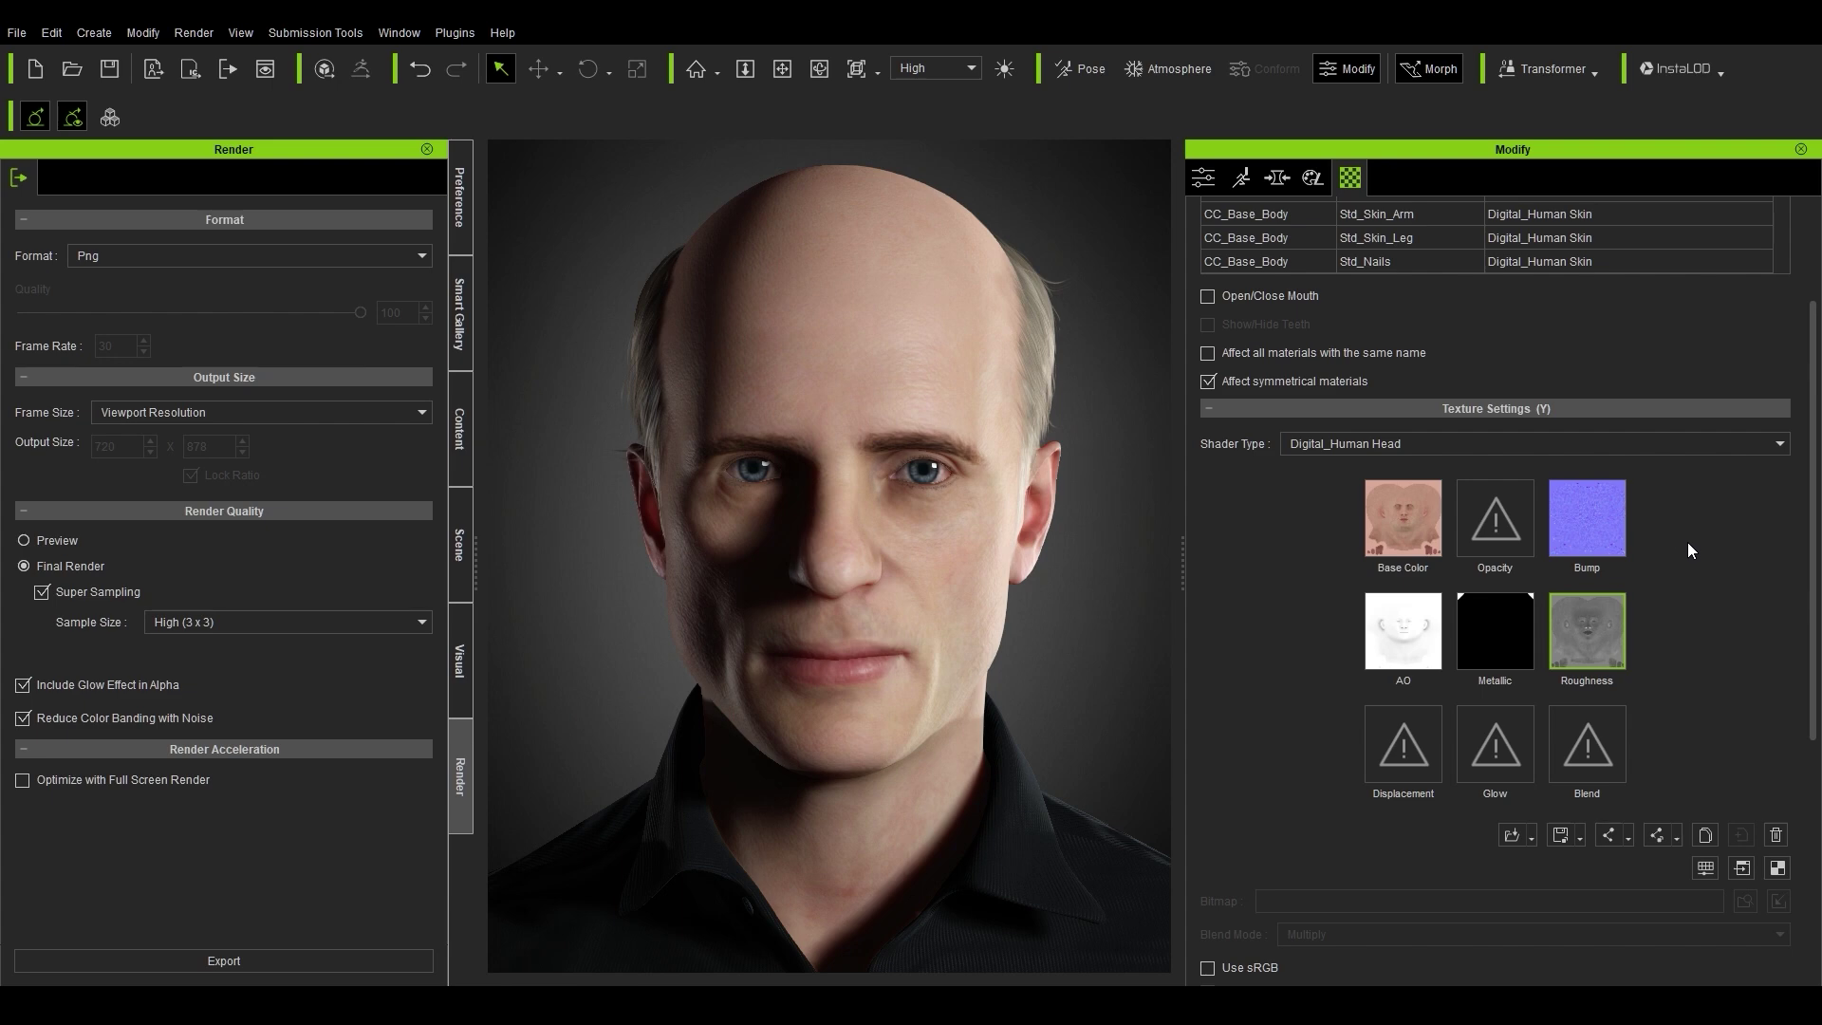
Step: Load CC_Base_SkinHead(0)-NM_u0_v0.tif from the Desktop as the head material's bump texture
scroll(1655, 510, "down", 2)
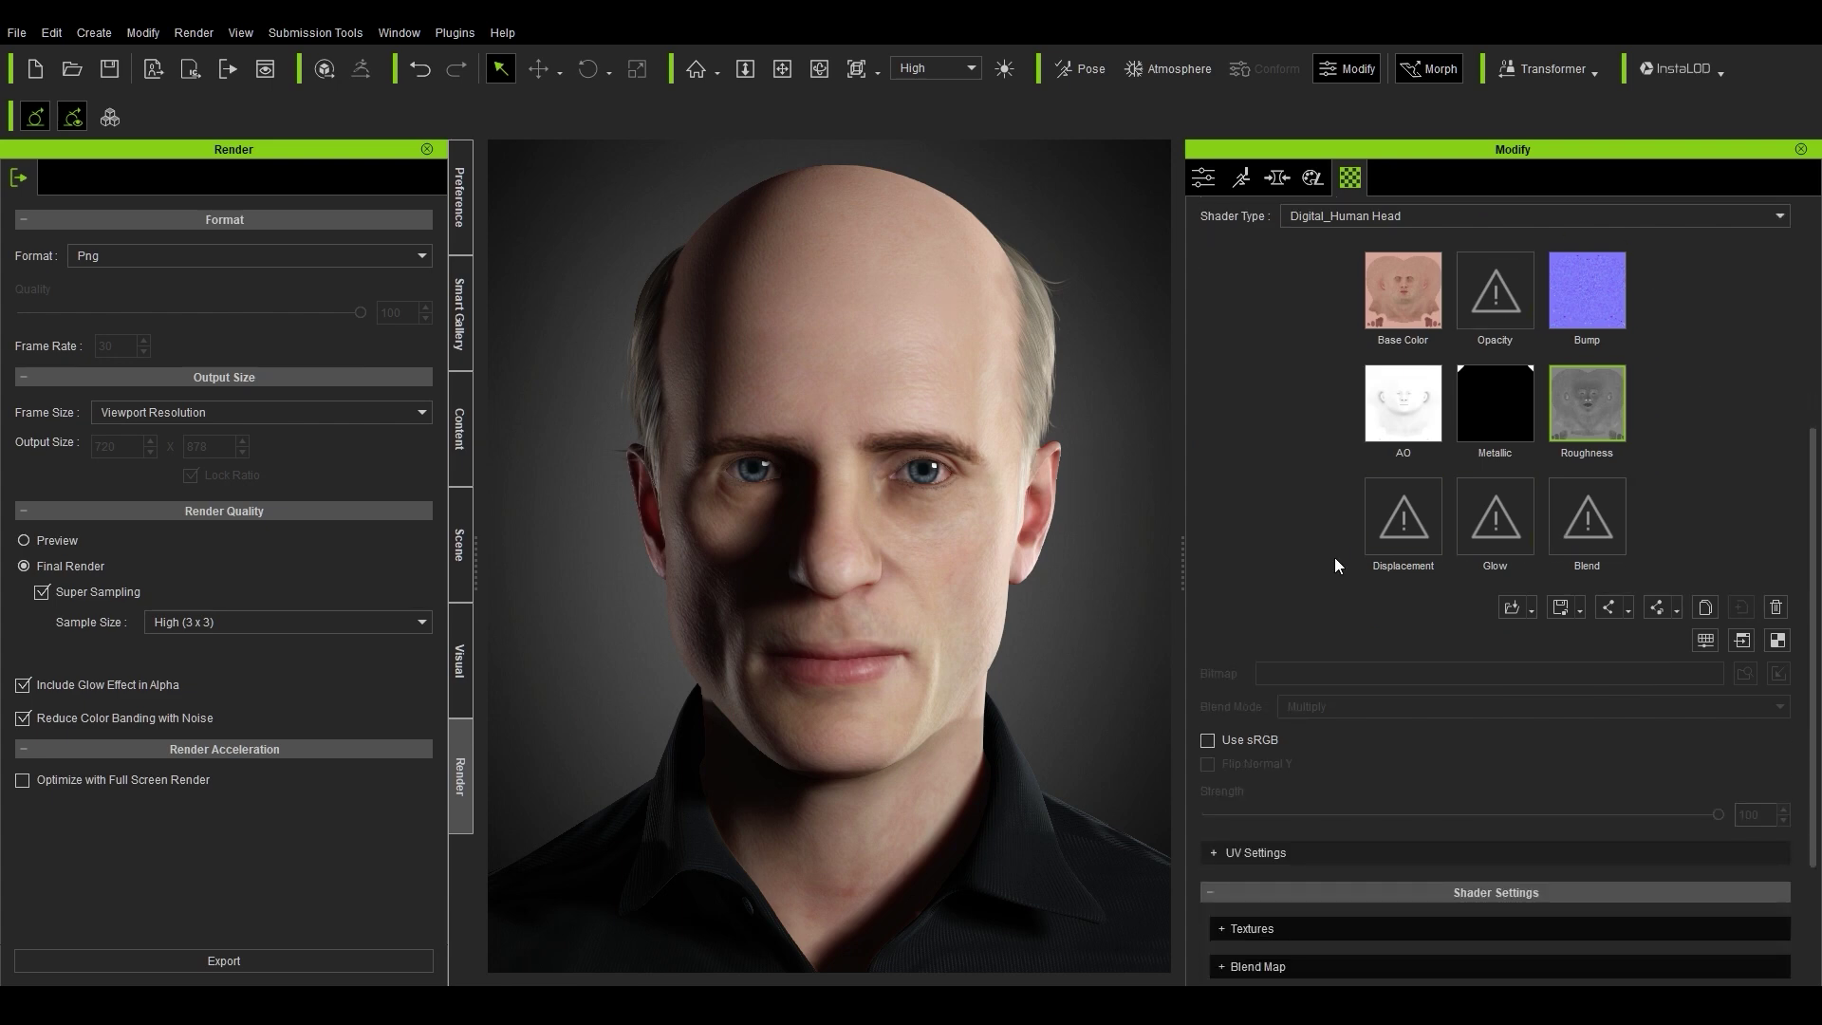
scroll(1324, 593, "up", 2)
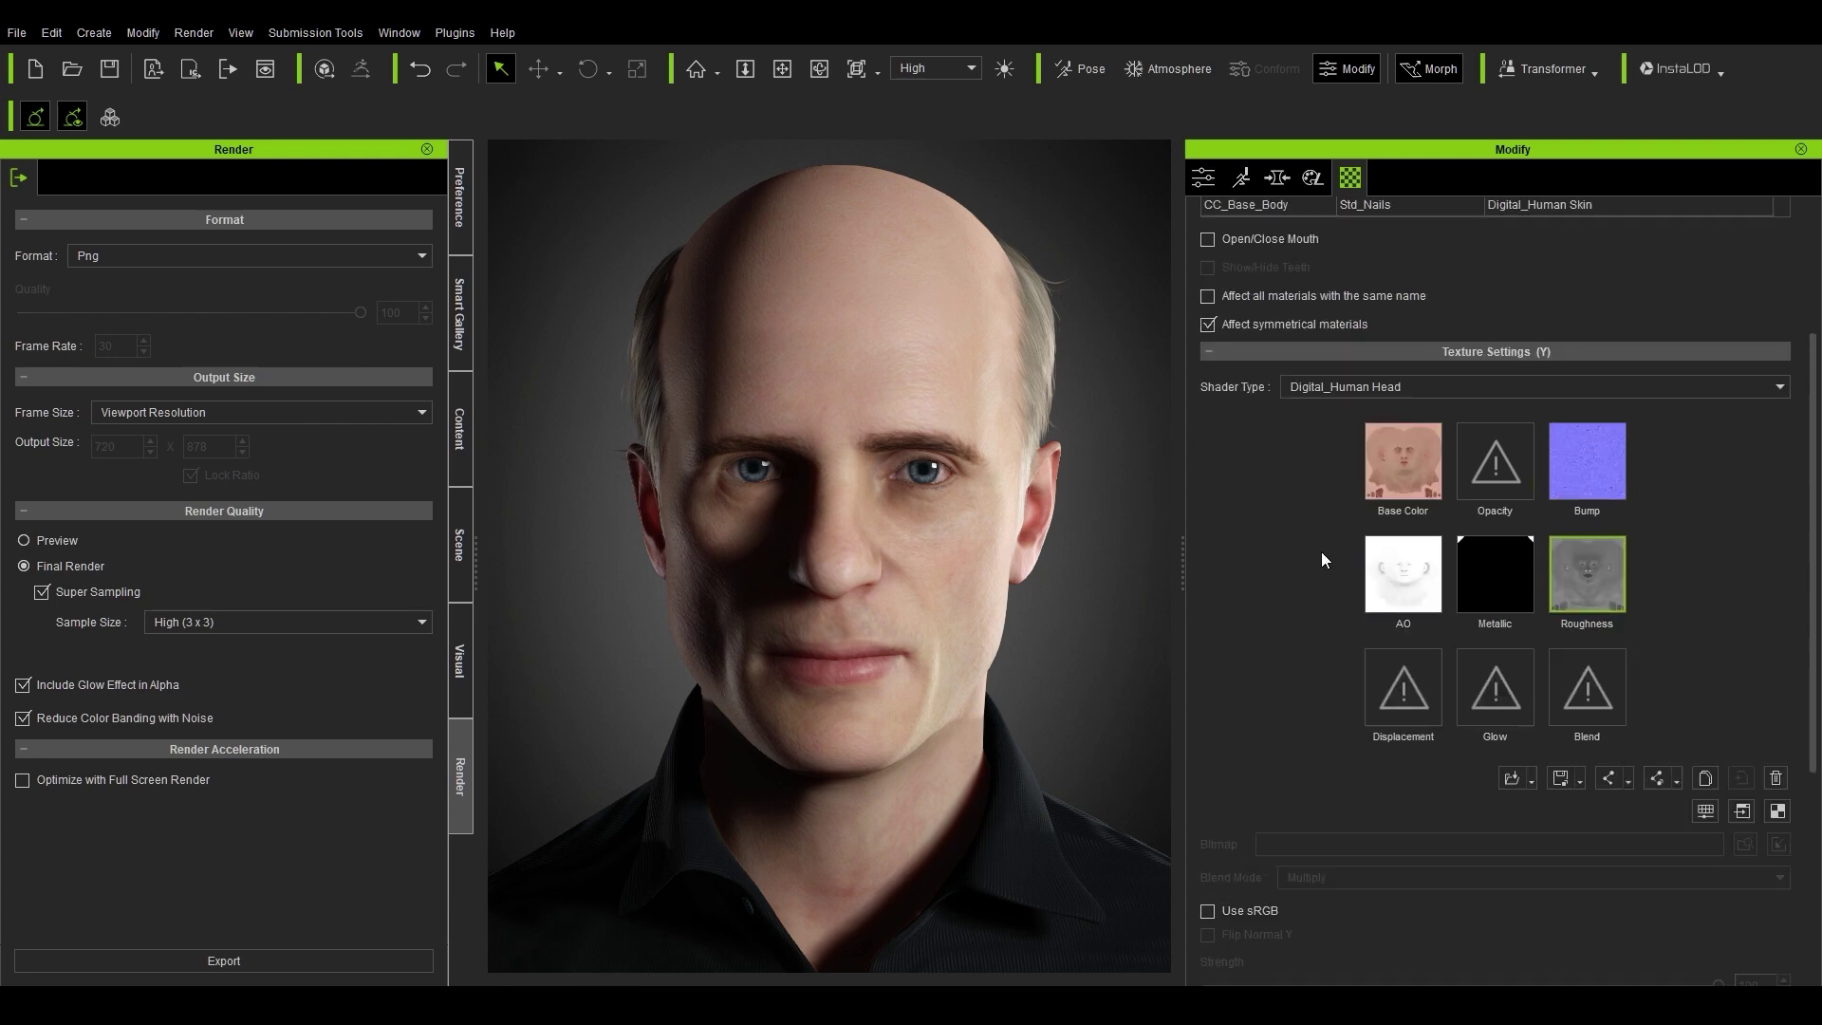
double_click(1613, 479)
double_click(984, 364)
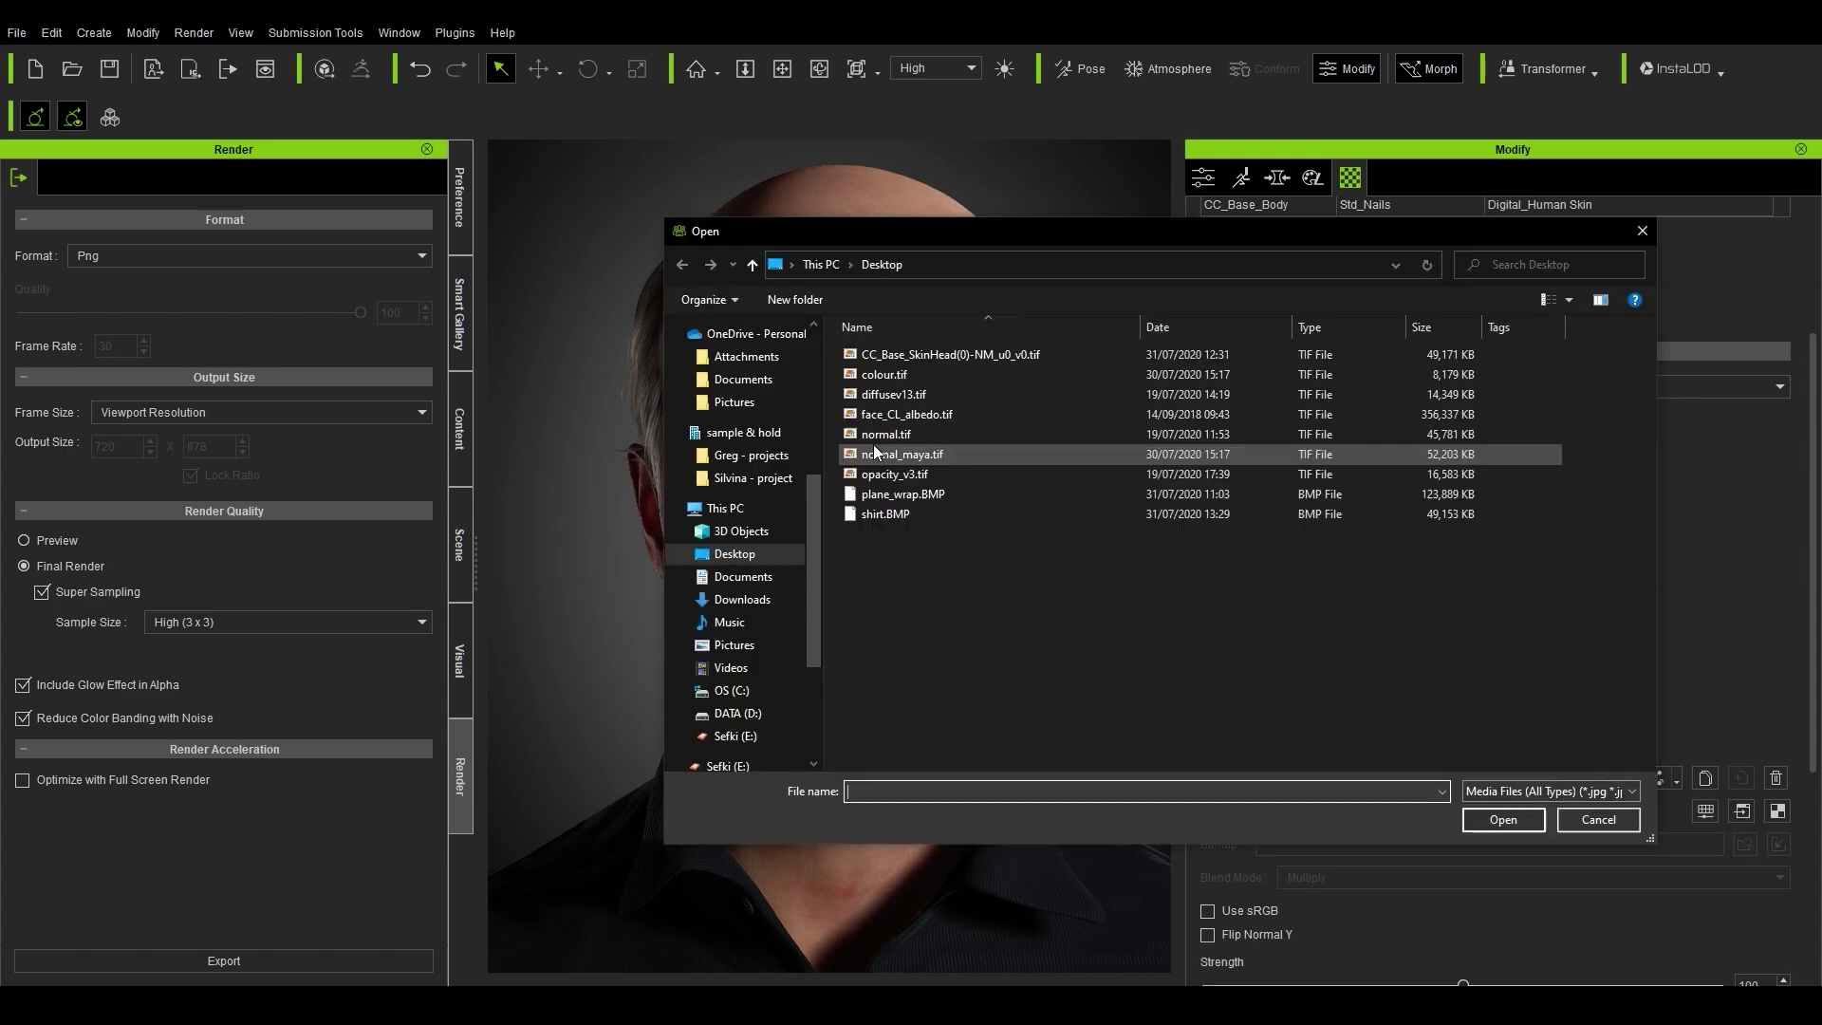
Step: Set the head skin's Micro Normal Tiling to 77.000 and its Micro Normal Strength to 1.000
scroll(1658, 351, "down", 5)
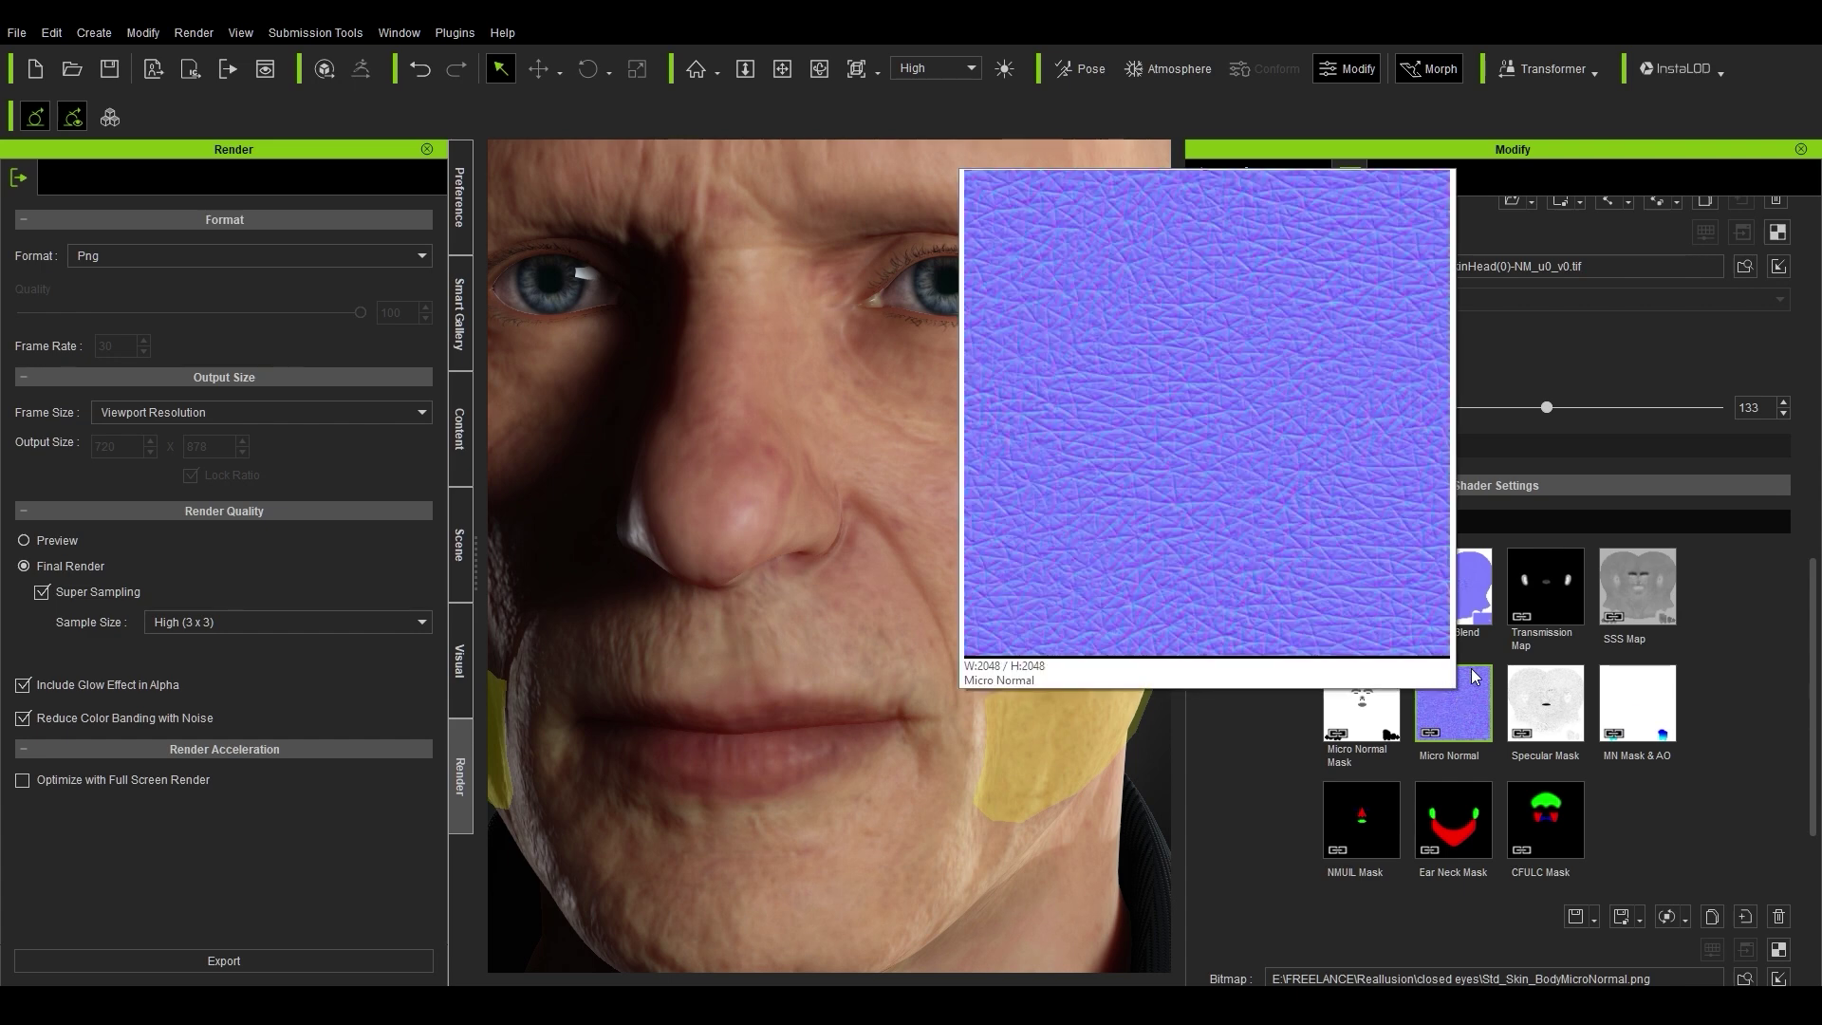
scroll(1351, 669, "down", 2)
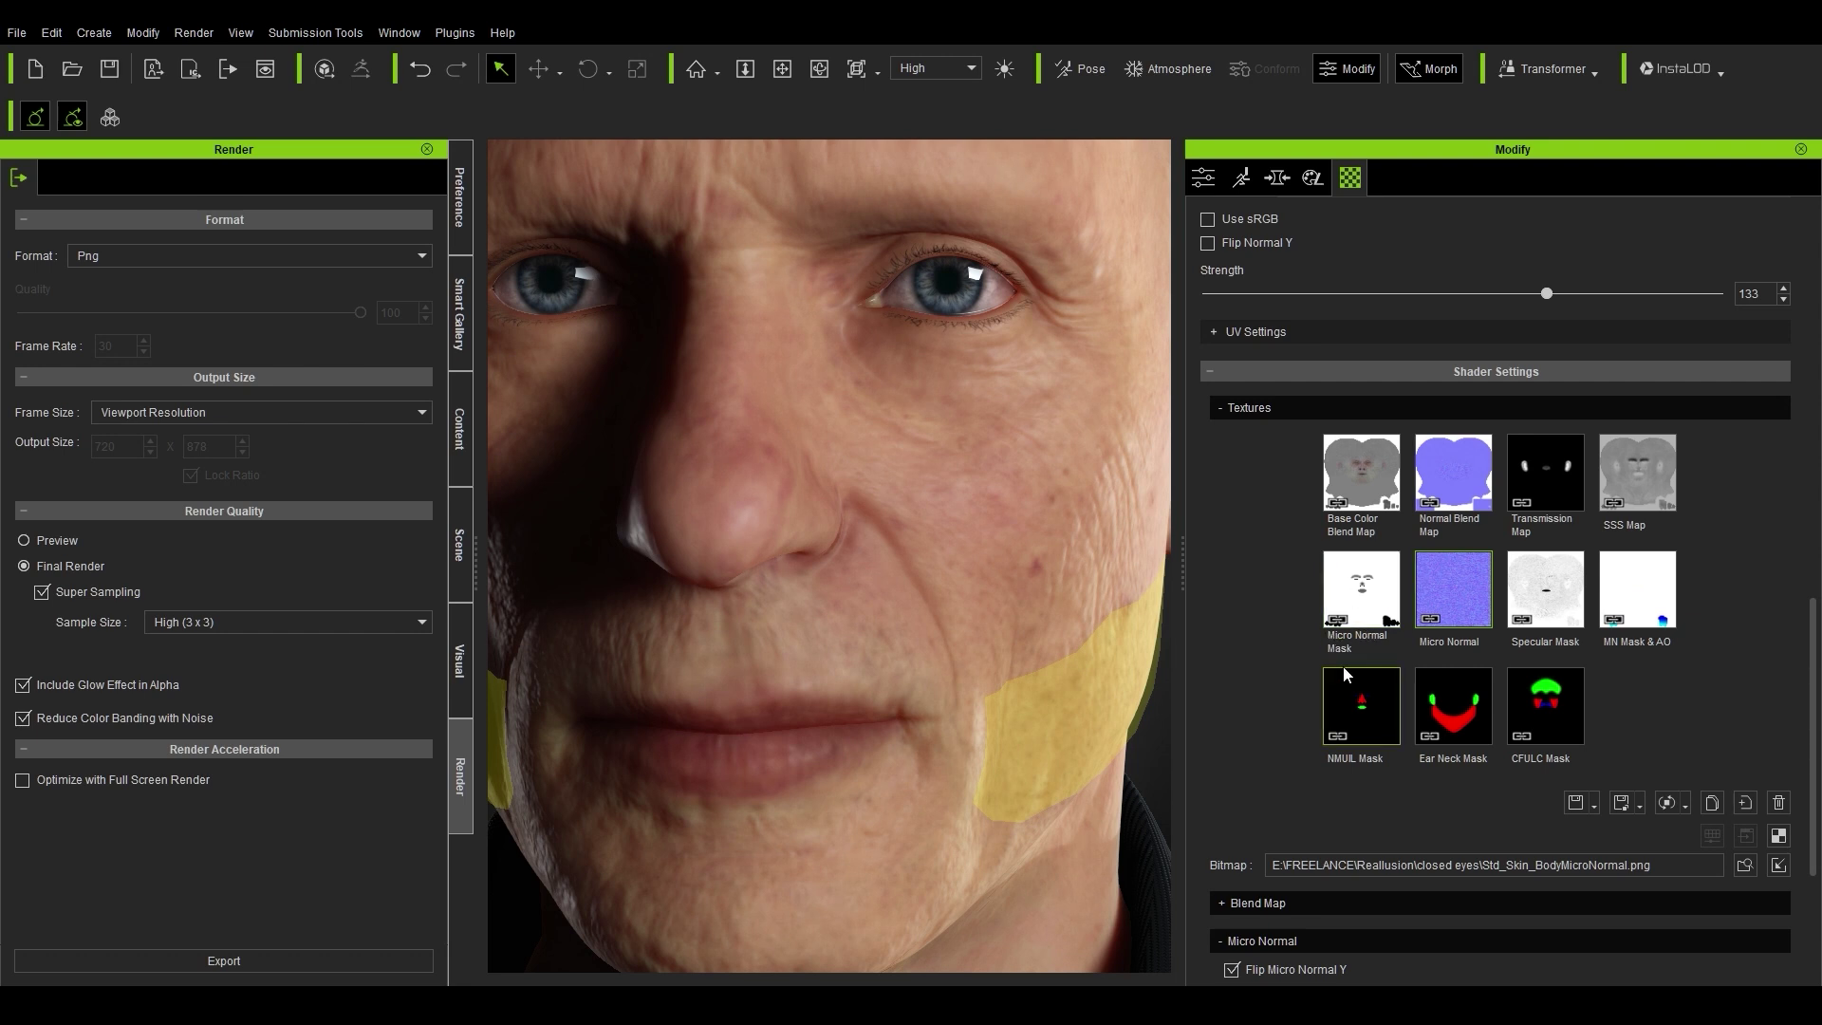
scroll(1423, 617, "down", 2)
scroll(1413, 617, "down", 1)
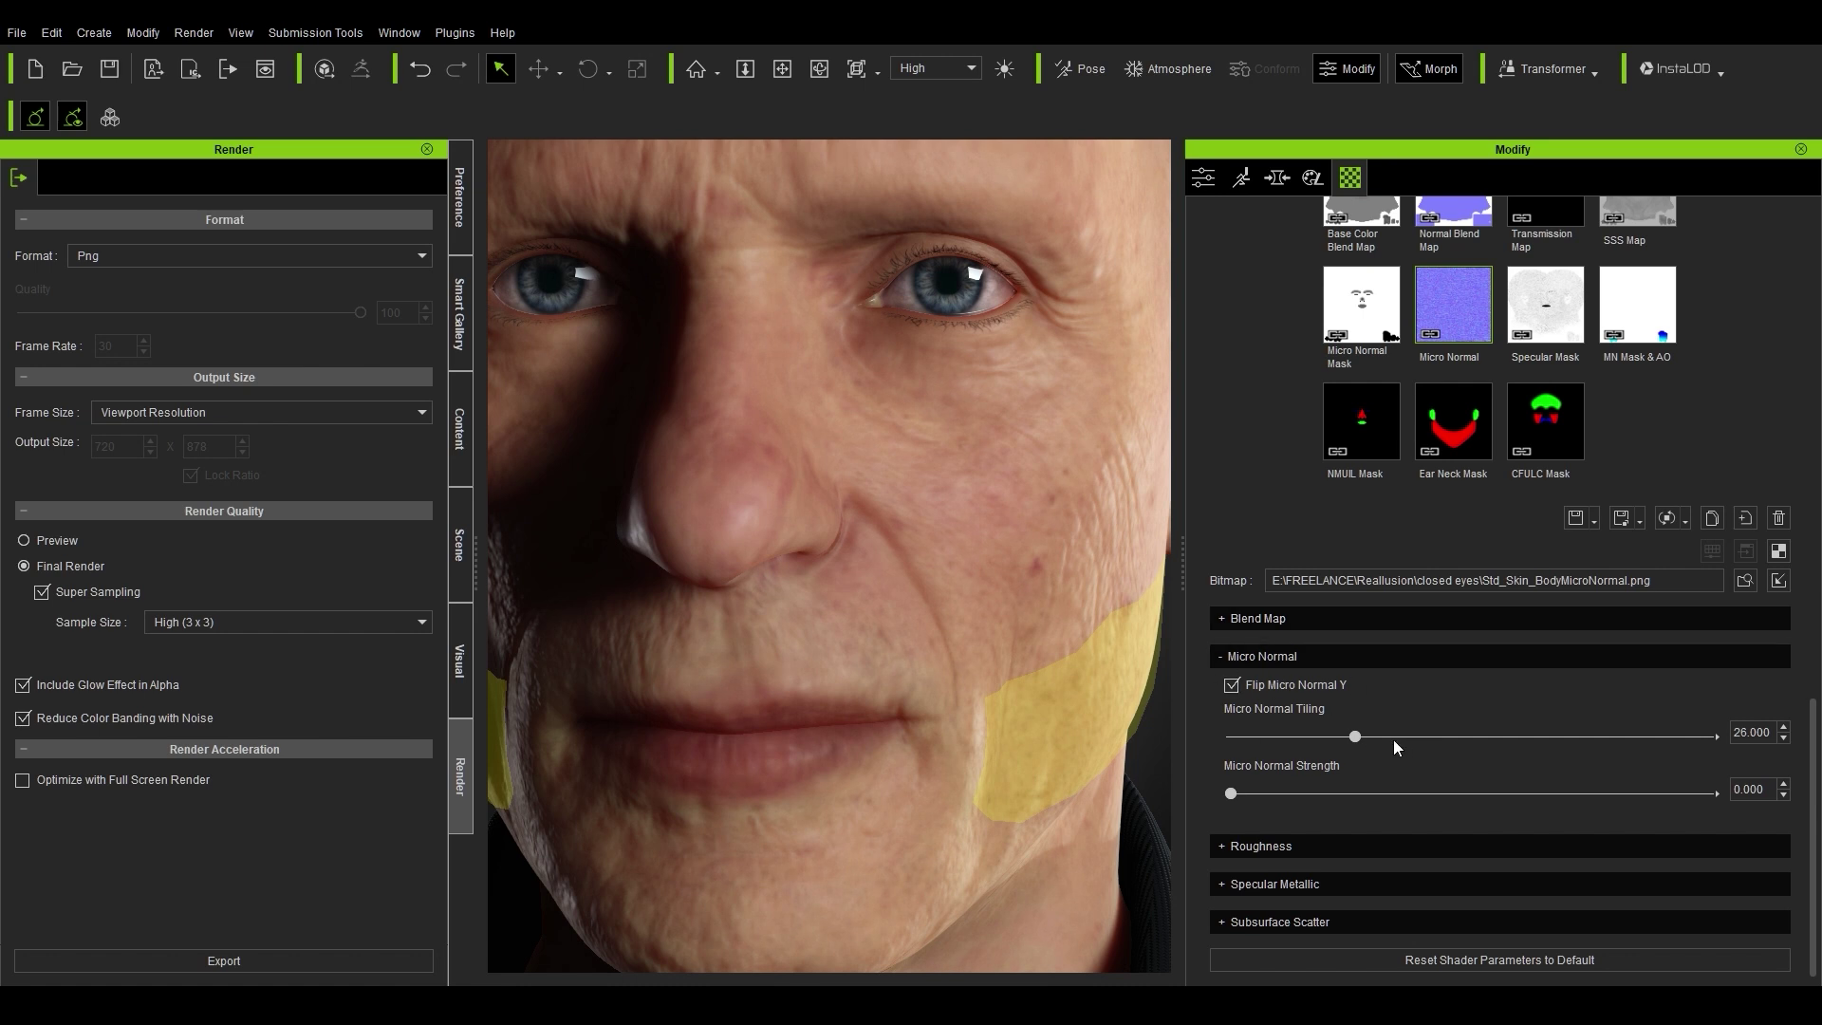
left_click_drag(1556, 742, 1598, 737)
scroll(958, 574, "up", 3)
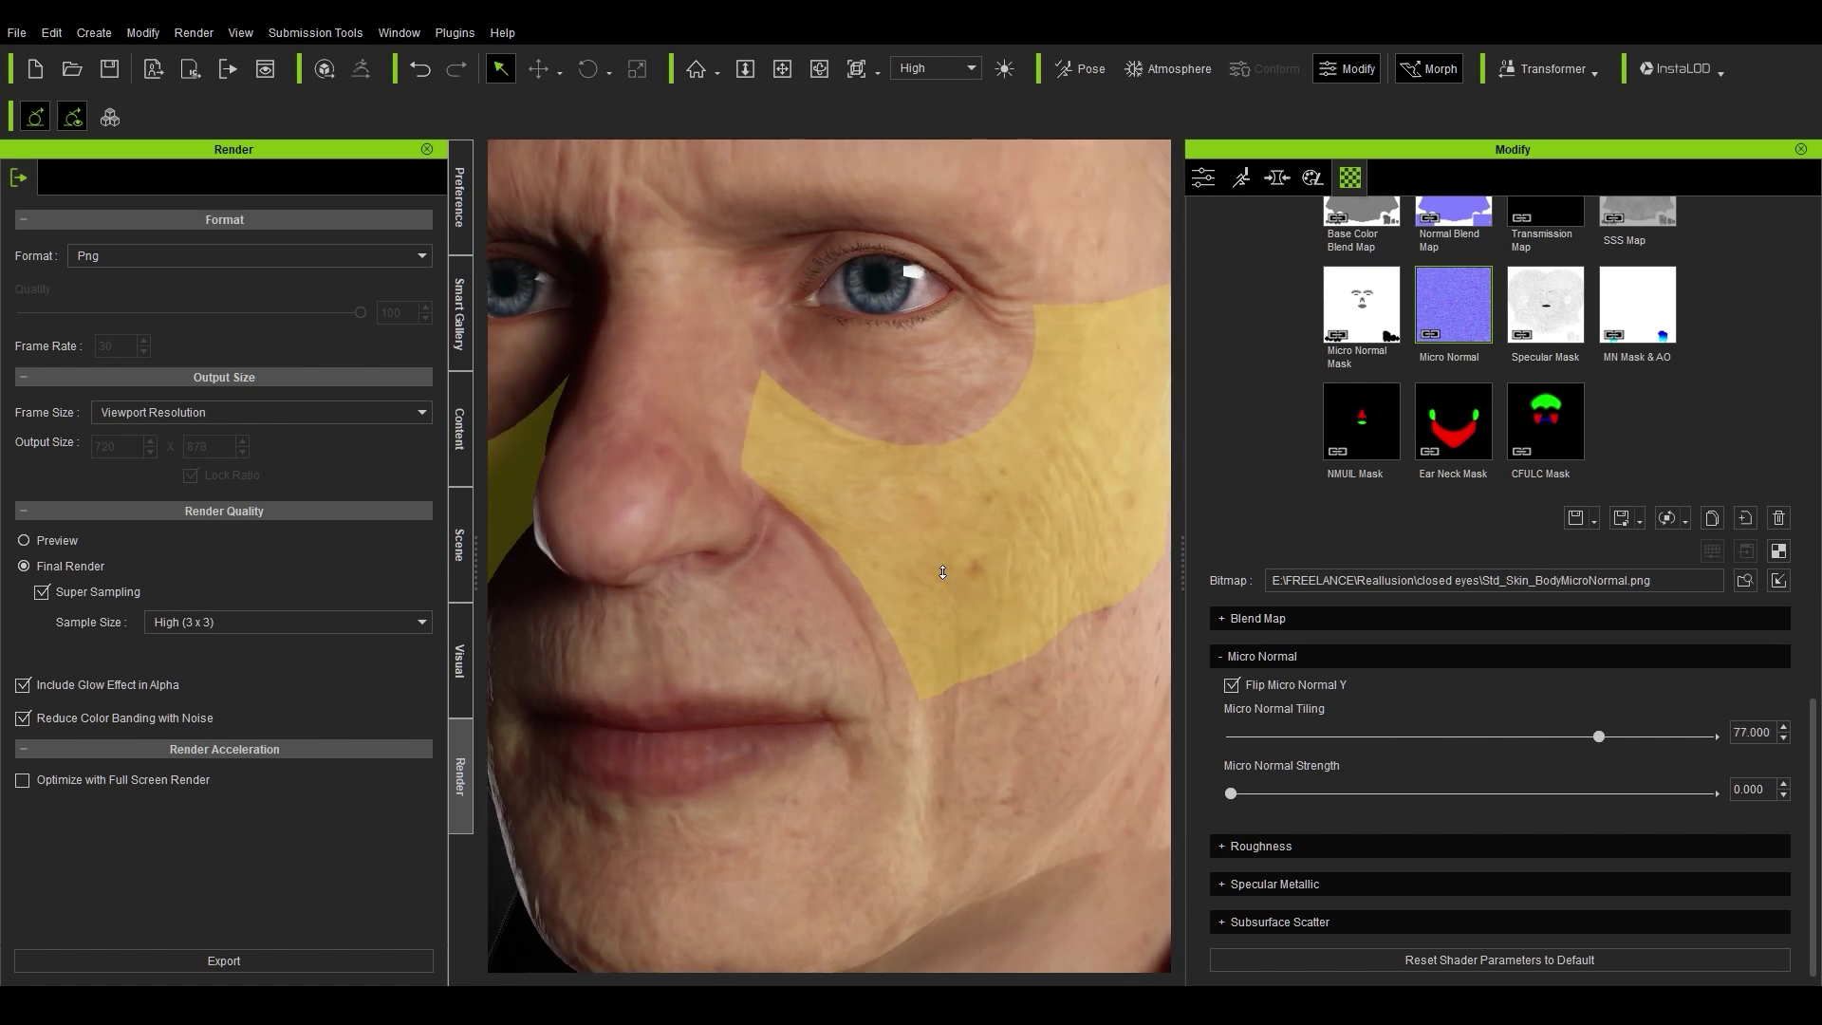
scroll(945, 581, "up", 2)
left_click_drag(1231, 793, 1712, 759)
Step: Reduce the Micro Normal Tiling to 23.800 and check the skin detail on the face from several angles
left_click_drag(1601, 736, 1532, 737)
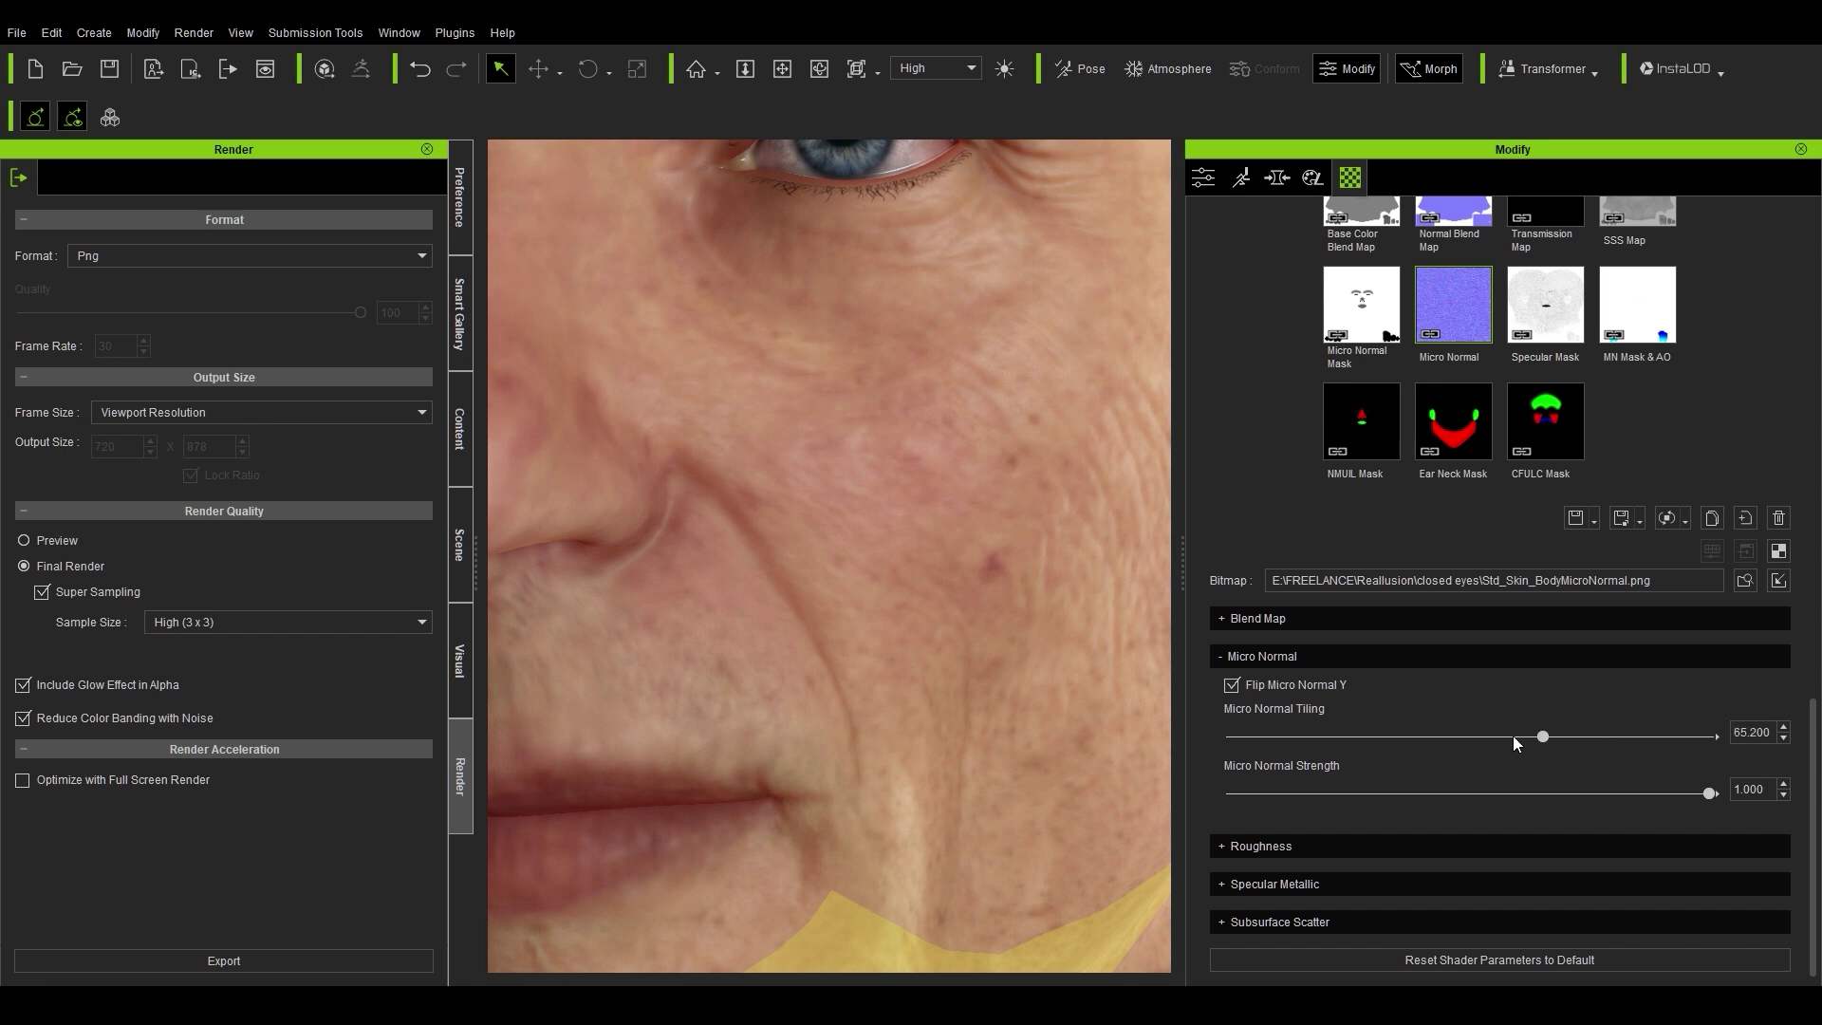
left_click_drag(1361, 739, 1316, 738)
right_click_drag(1159, 683, 1296, 693)
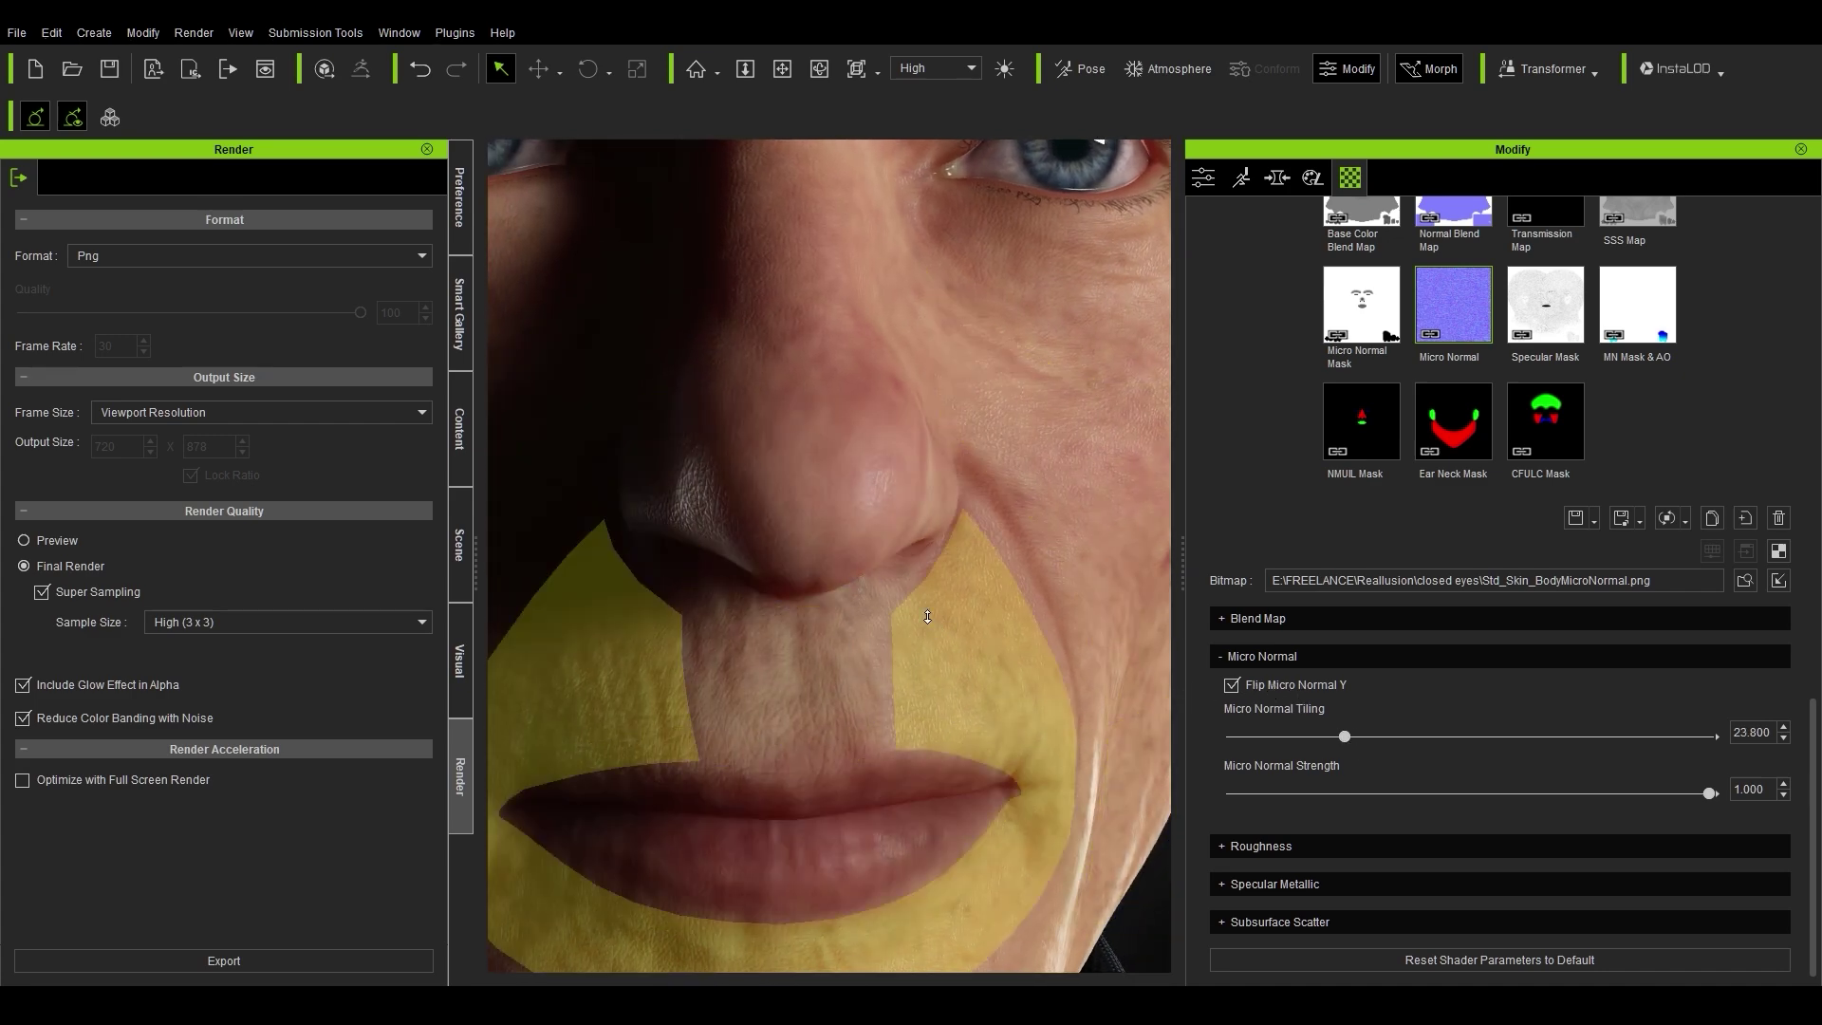
scroll(939, 665, "down", 5)
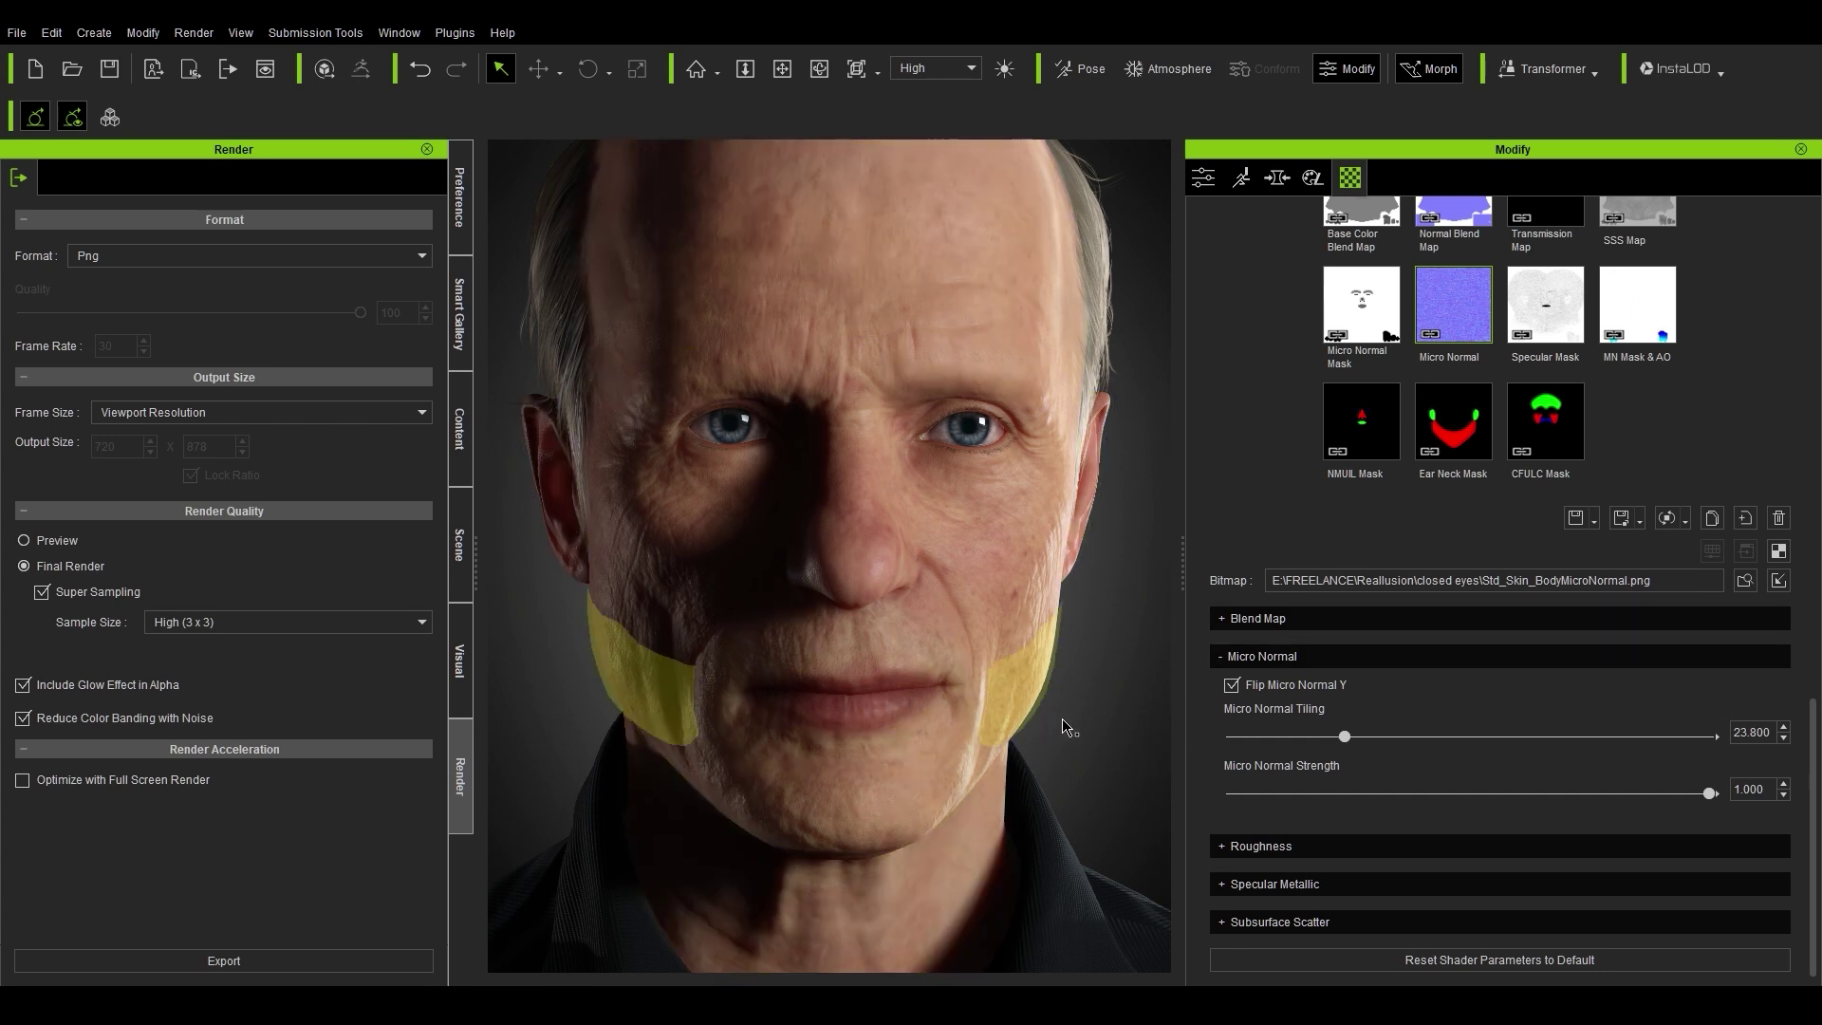
right_click_drag(1091, 717, 996, 721)
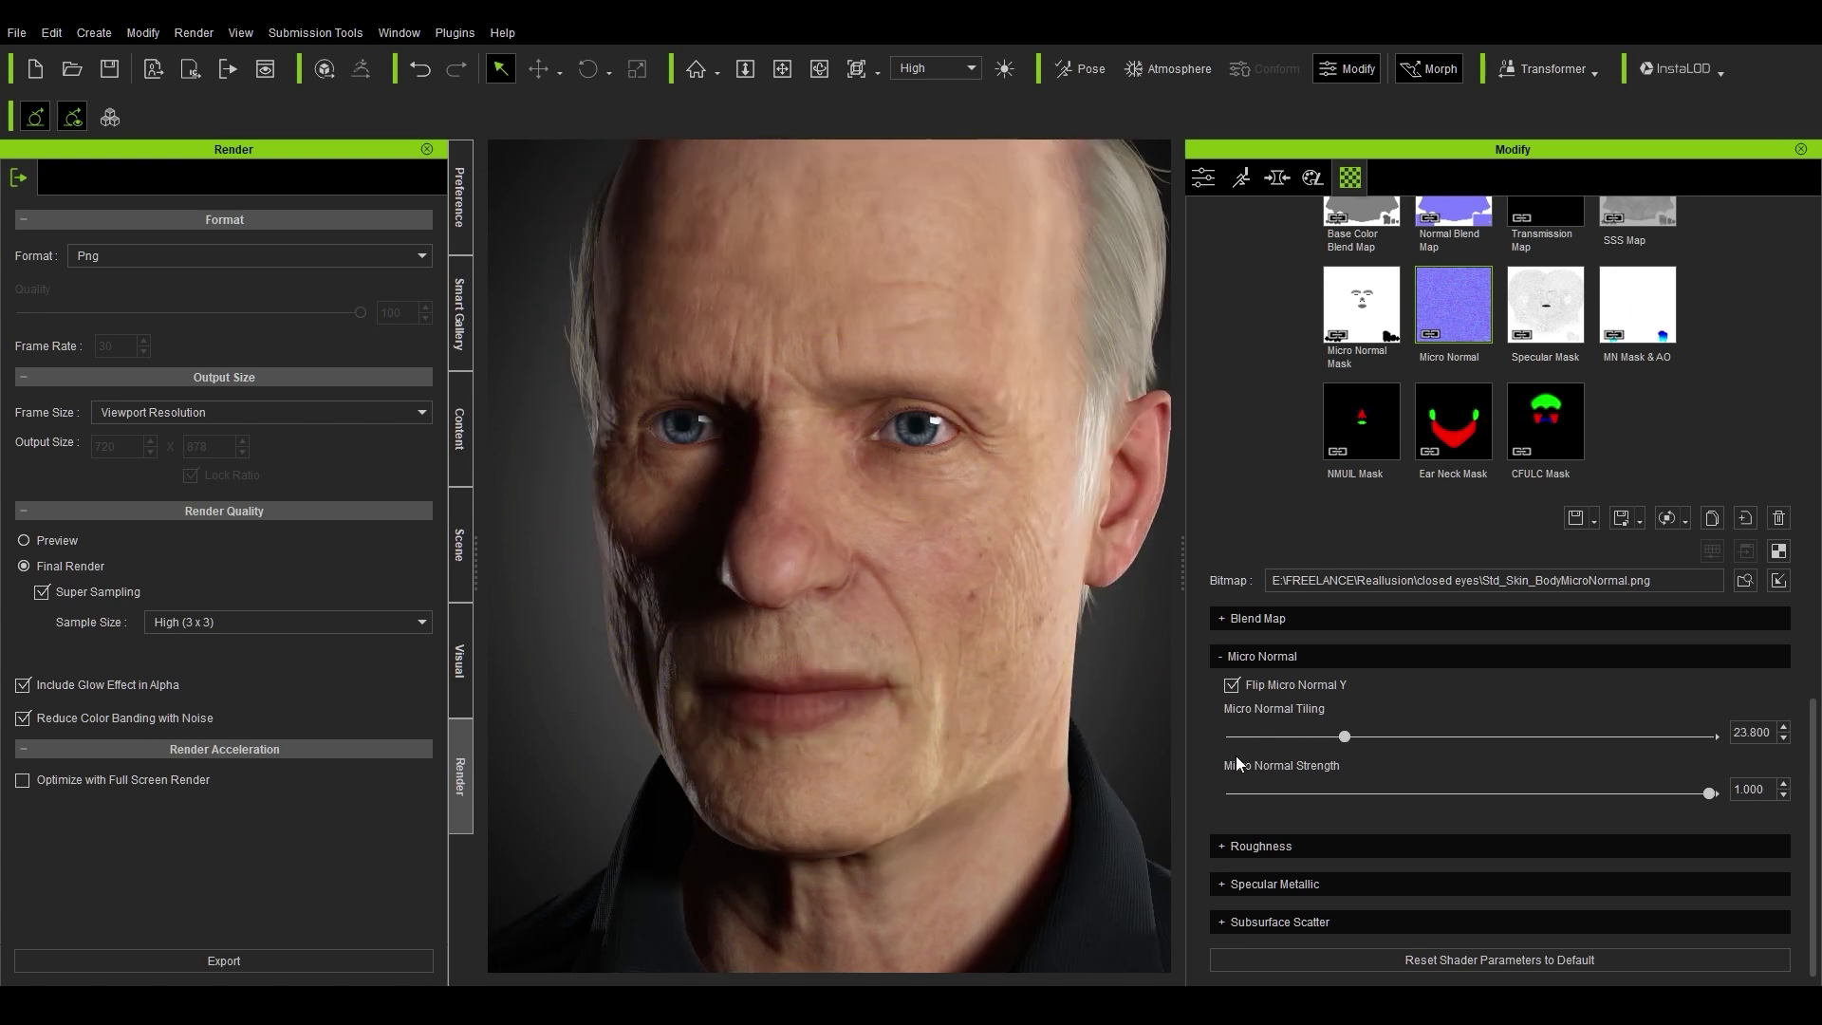
Step: Set the head skin's Forehead Roughness Scale to -0.318 and Cheek Roughness Scale to -0.181
left_click(1281, 845)
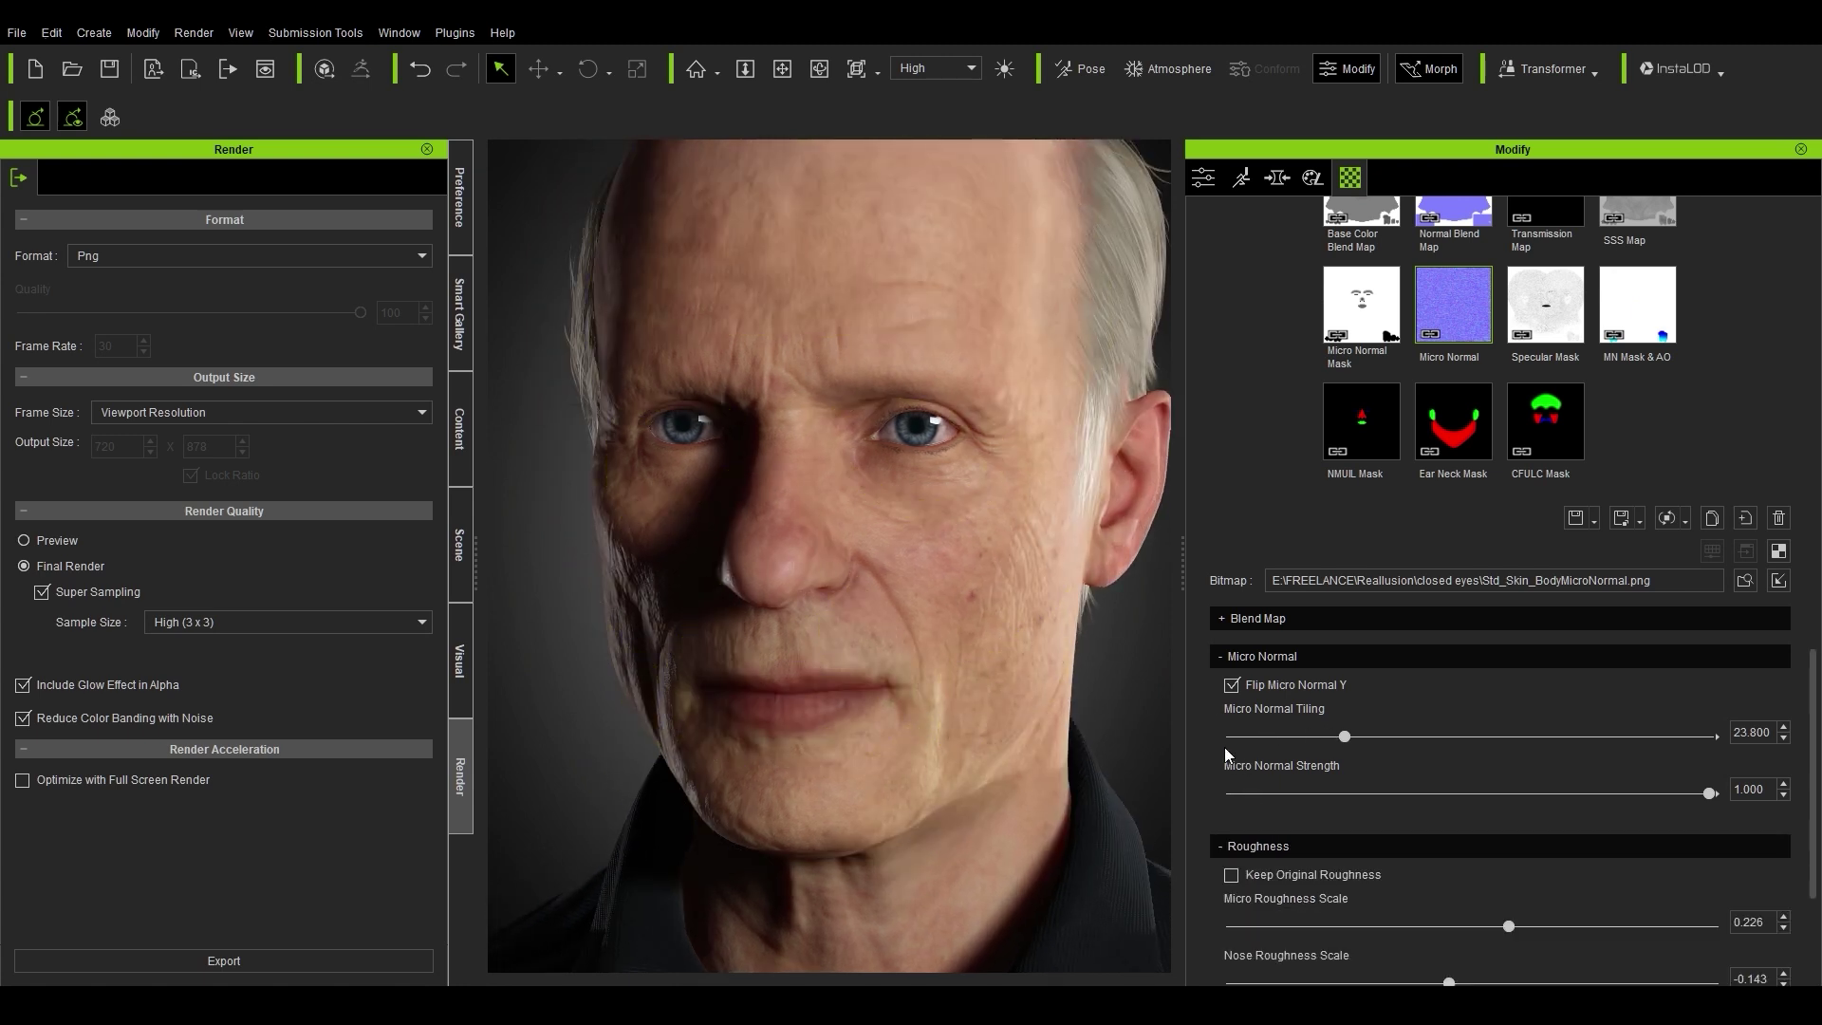
scroll(1203, 738, "down", 3)
scroll(1204, 741, "down", 1)
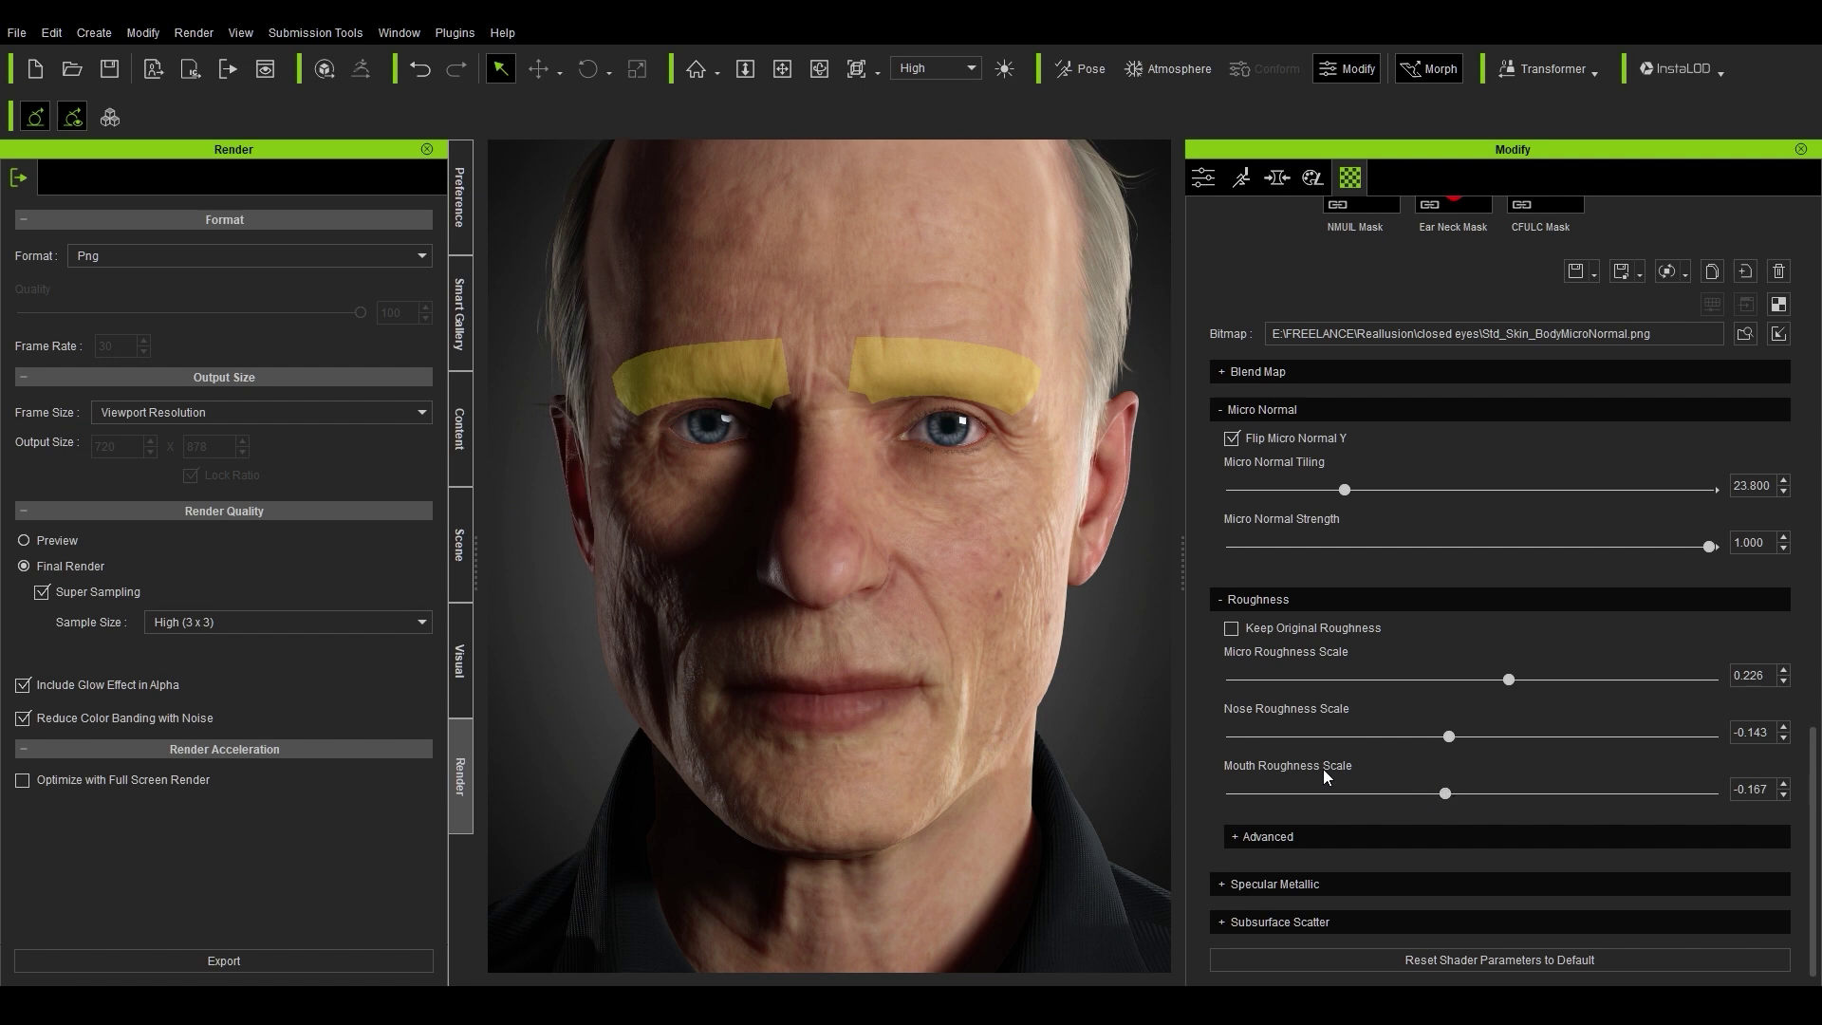
left_click(1290, 839)
scroll(1199, 726, "down", 2)
scroll(1198, 721, "down", 6)
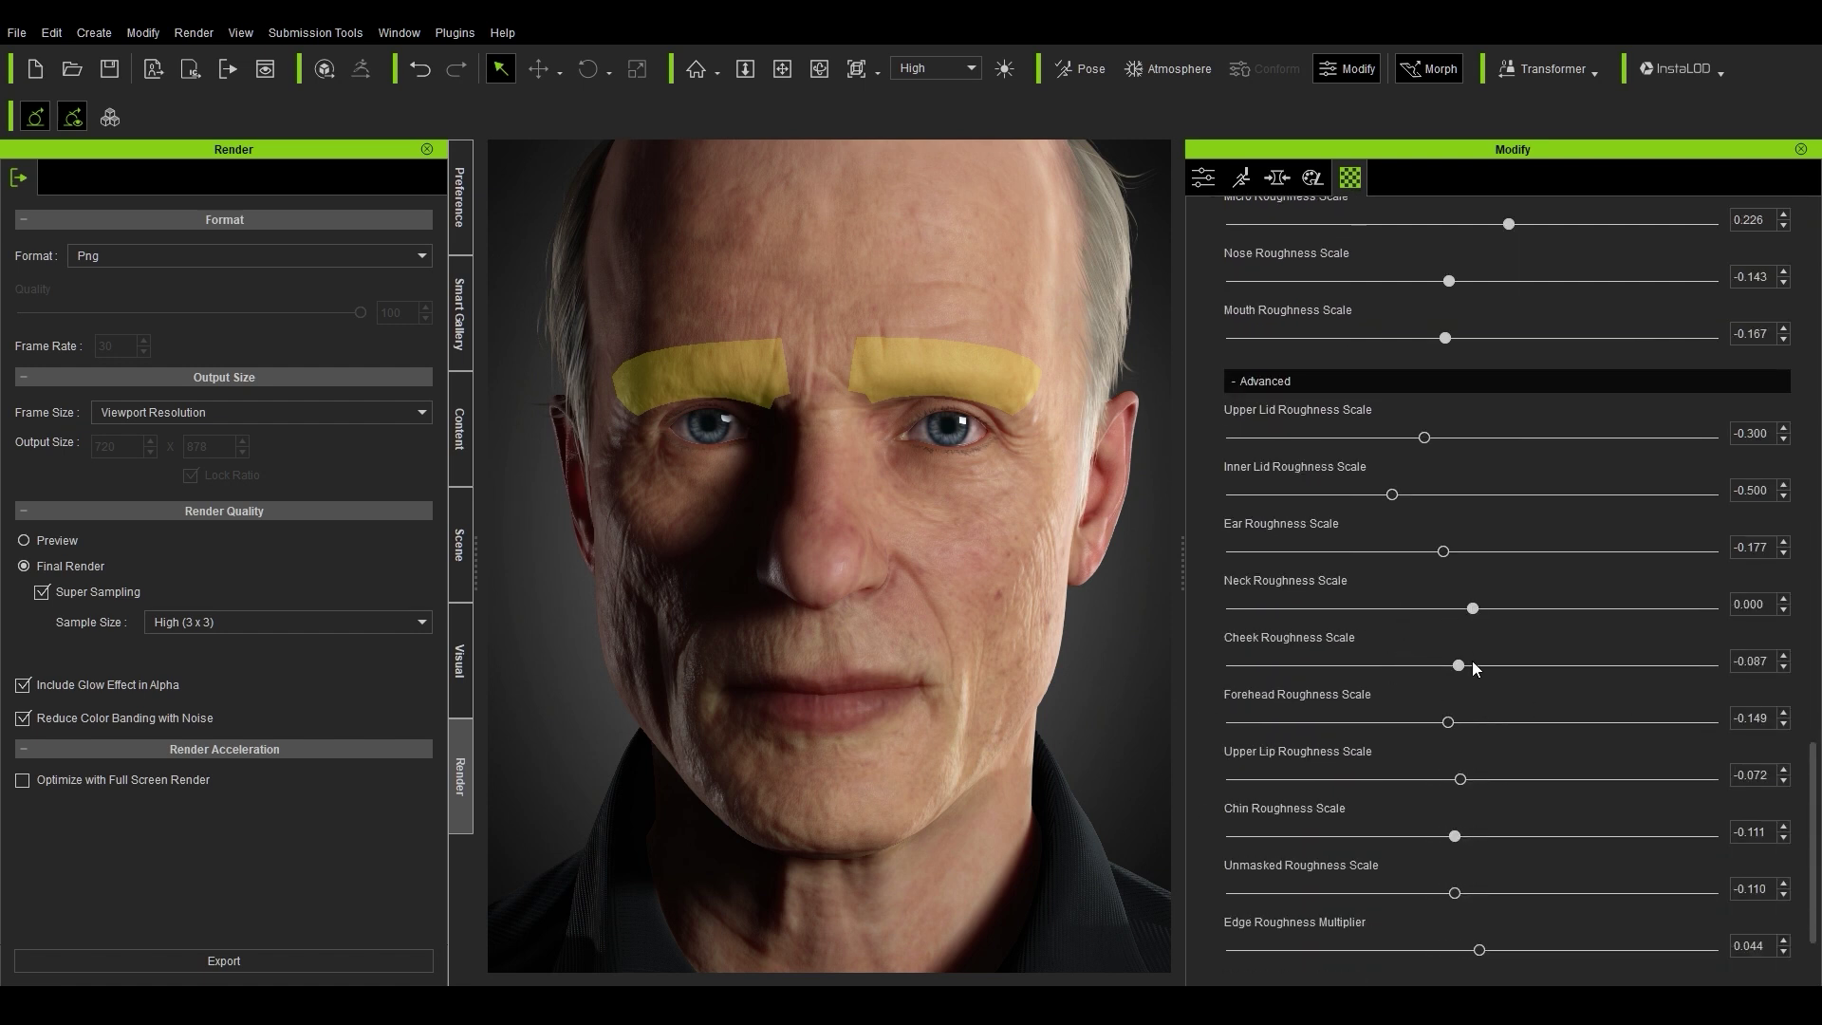
mouse_move(1449, 724)
left_mouse_down()
mouse_move(1392, 722)
mouse_move(1429, 730)
left_mouse_up()
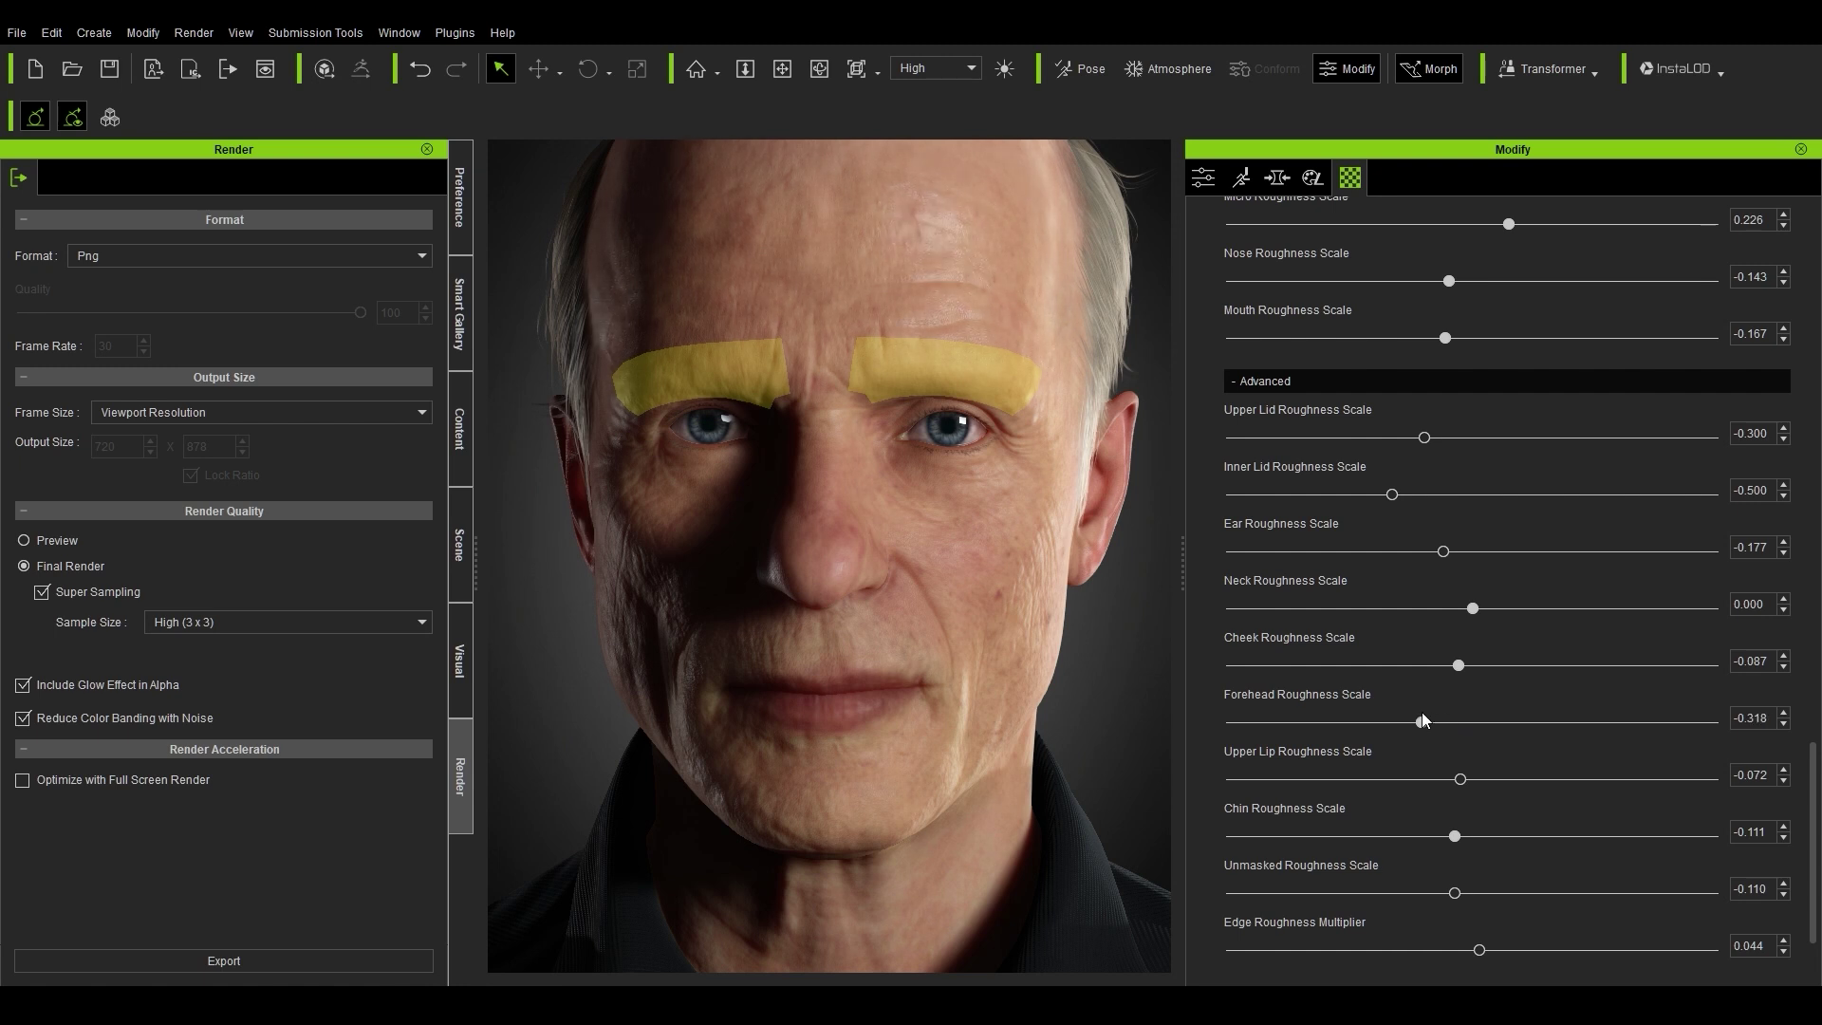
left_click_drag(1428, 671, 1445, 676)
Step: Set the roughness scales to -0.169 for the neck, -0.229 for the chin, -0.324 for the mouth and -0.223 for the nose
mouse_move(1471, 606)
left_mouse_down()
mouse_move(1431, 611)
mouse_move(1447, 613)
left_mouse_up()
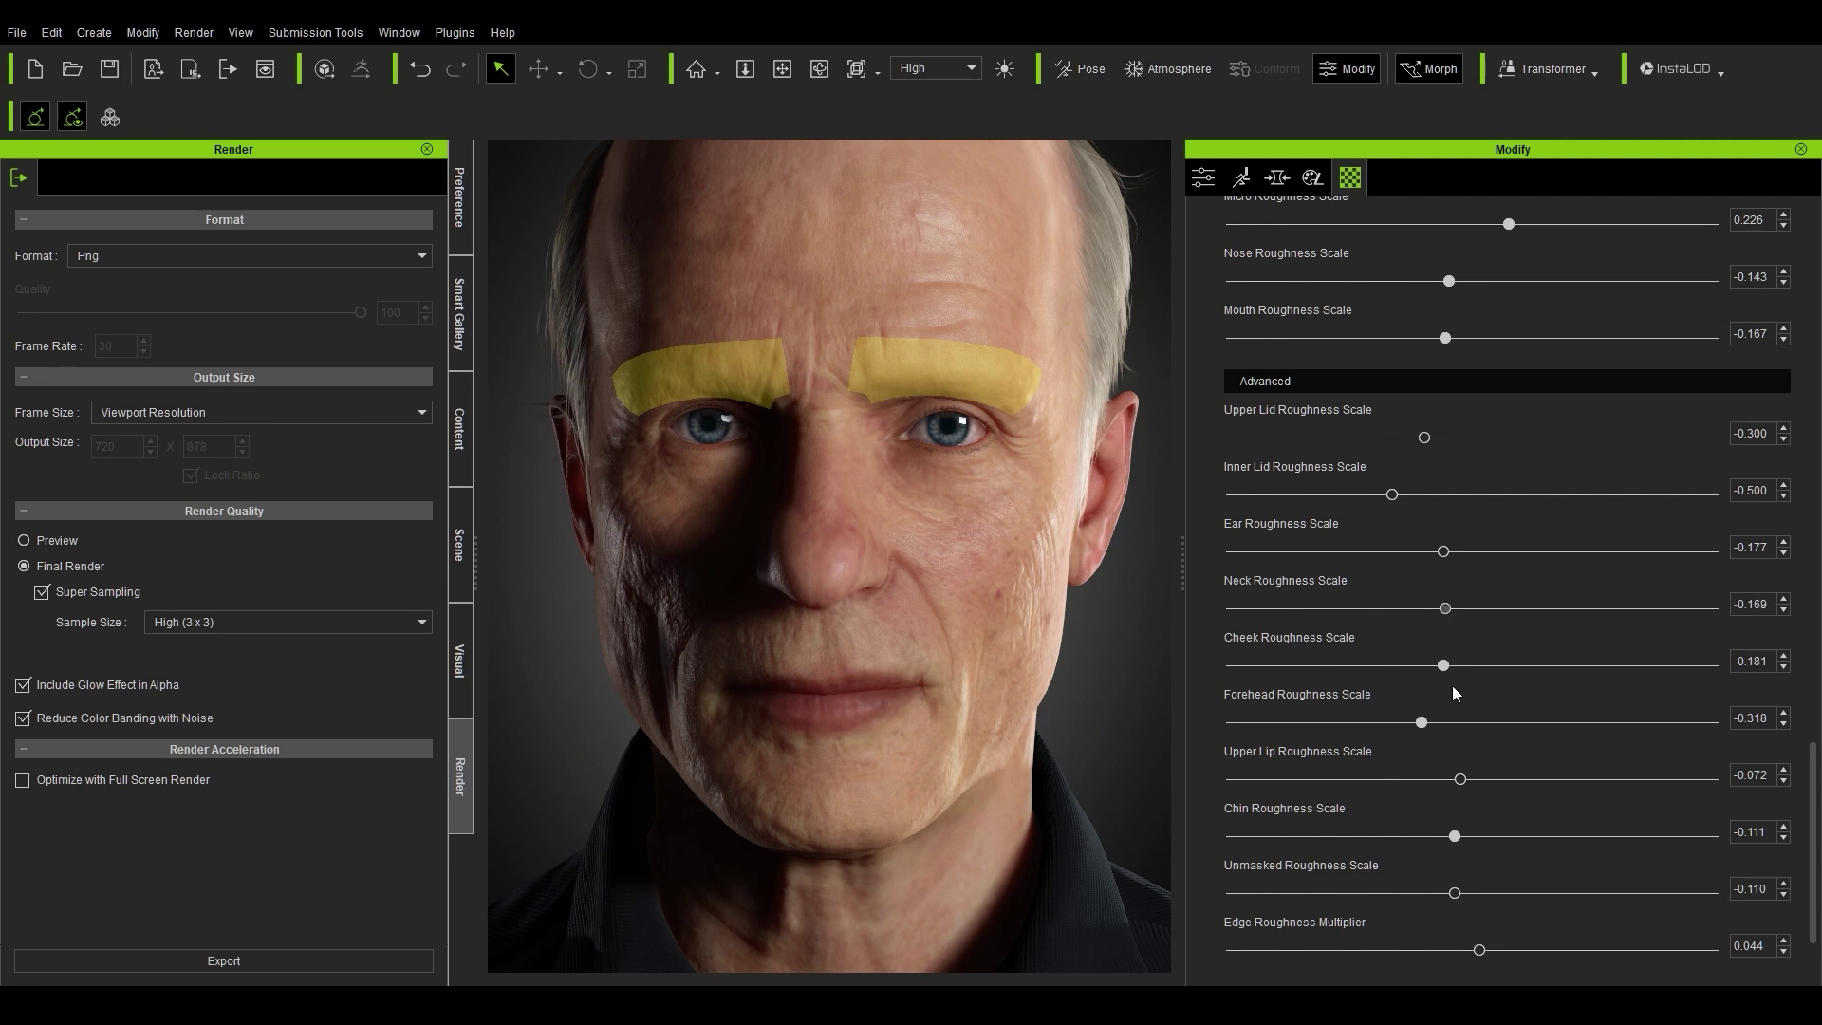
left_click_drag(1435, 840, 1440, 841)
left_click_drag(1450, 334, 1437, 281)
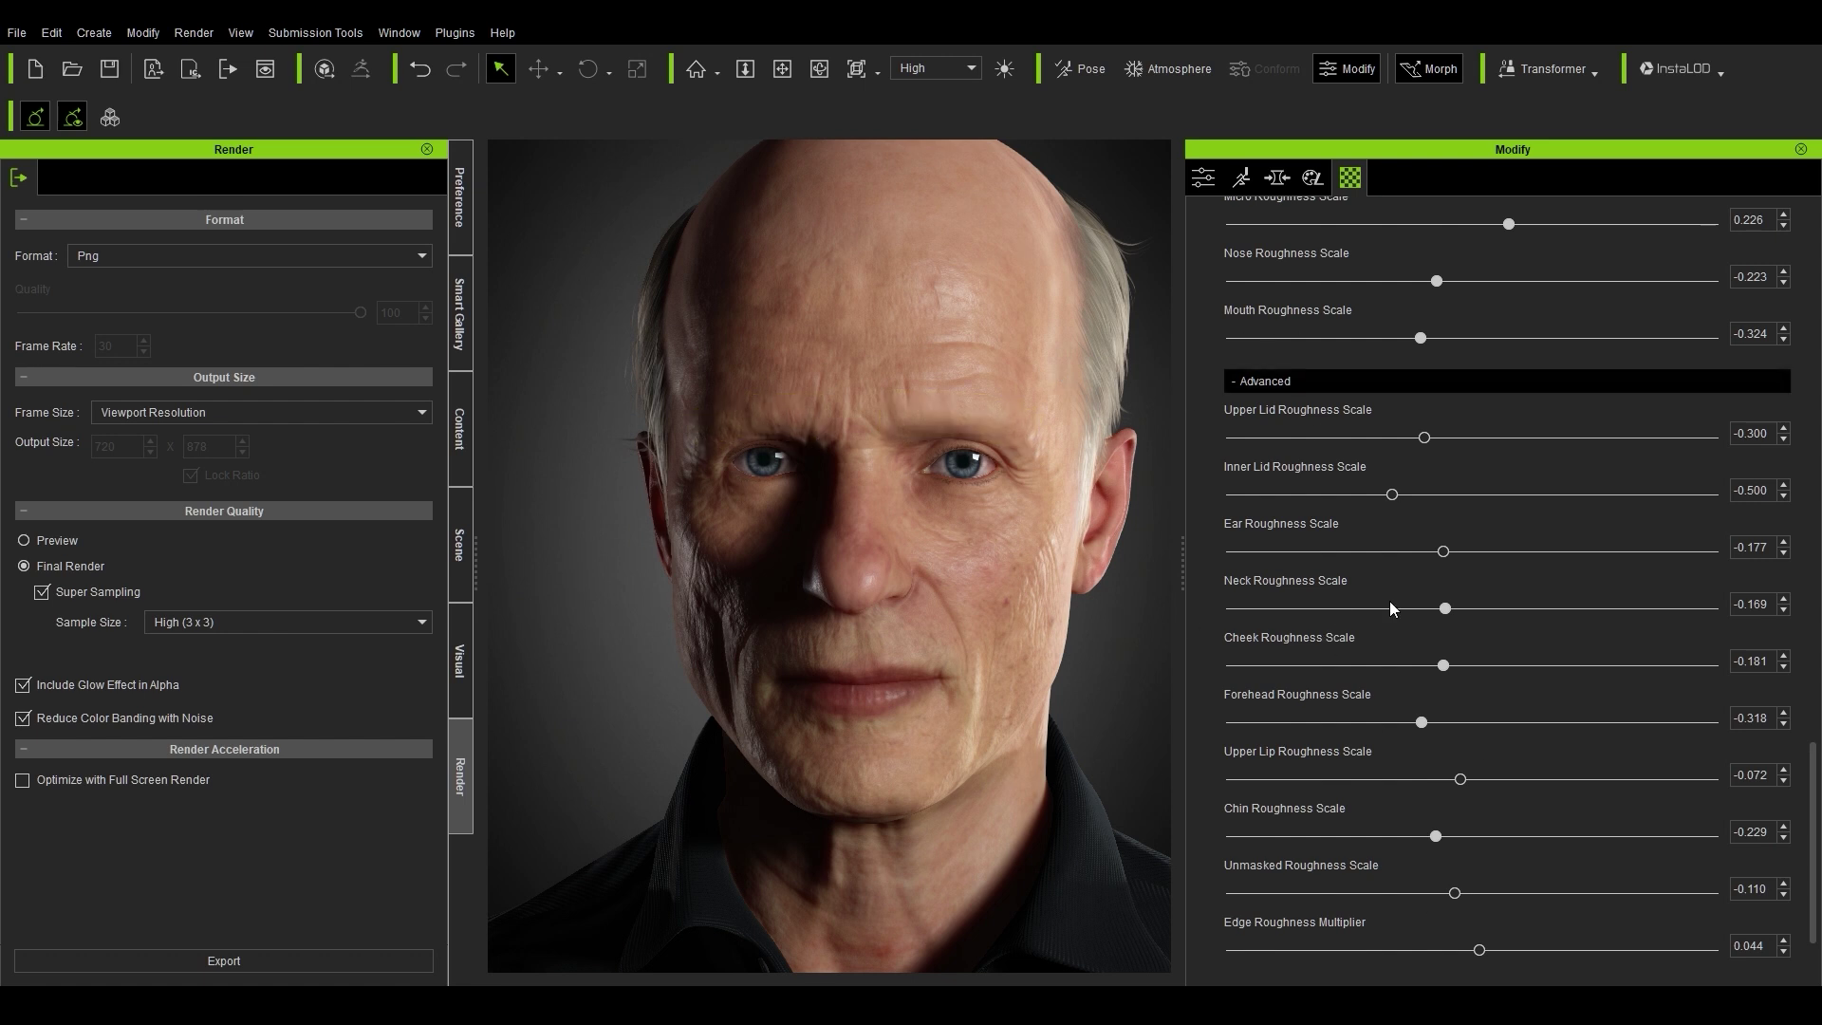
Step: Set the head skin's subsurface scatter radius (SSS Radius) to 1.237
scroll(1196, 612, "down", 2)
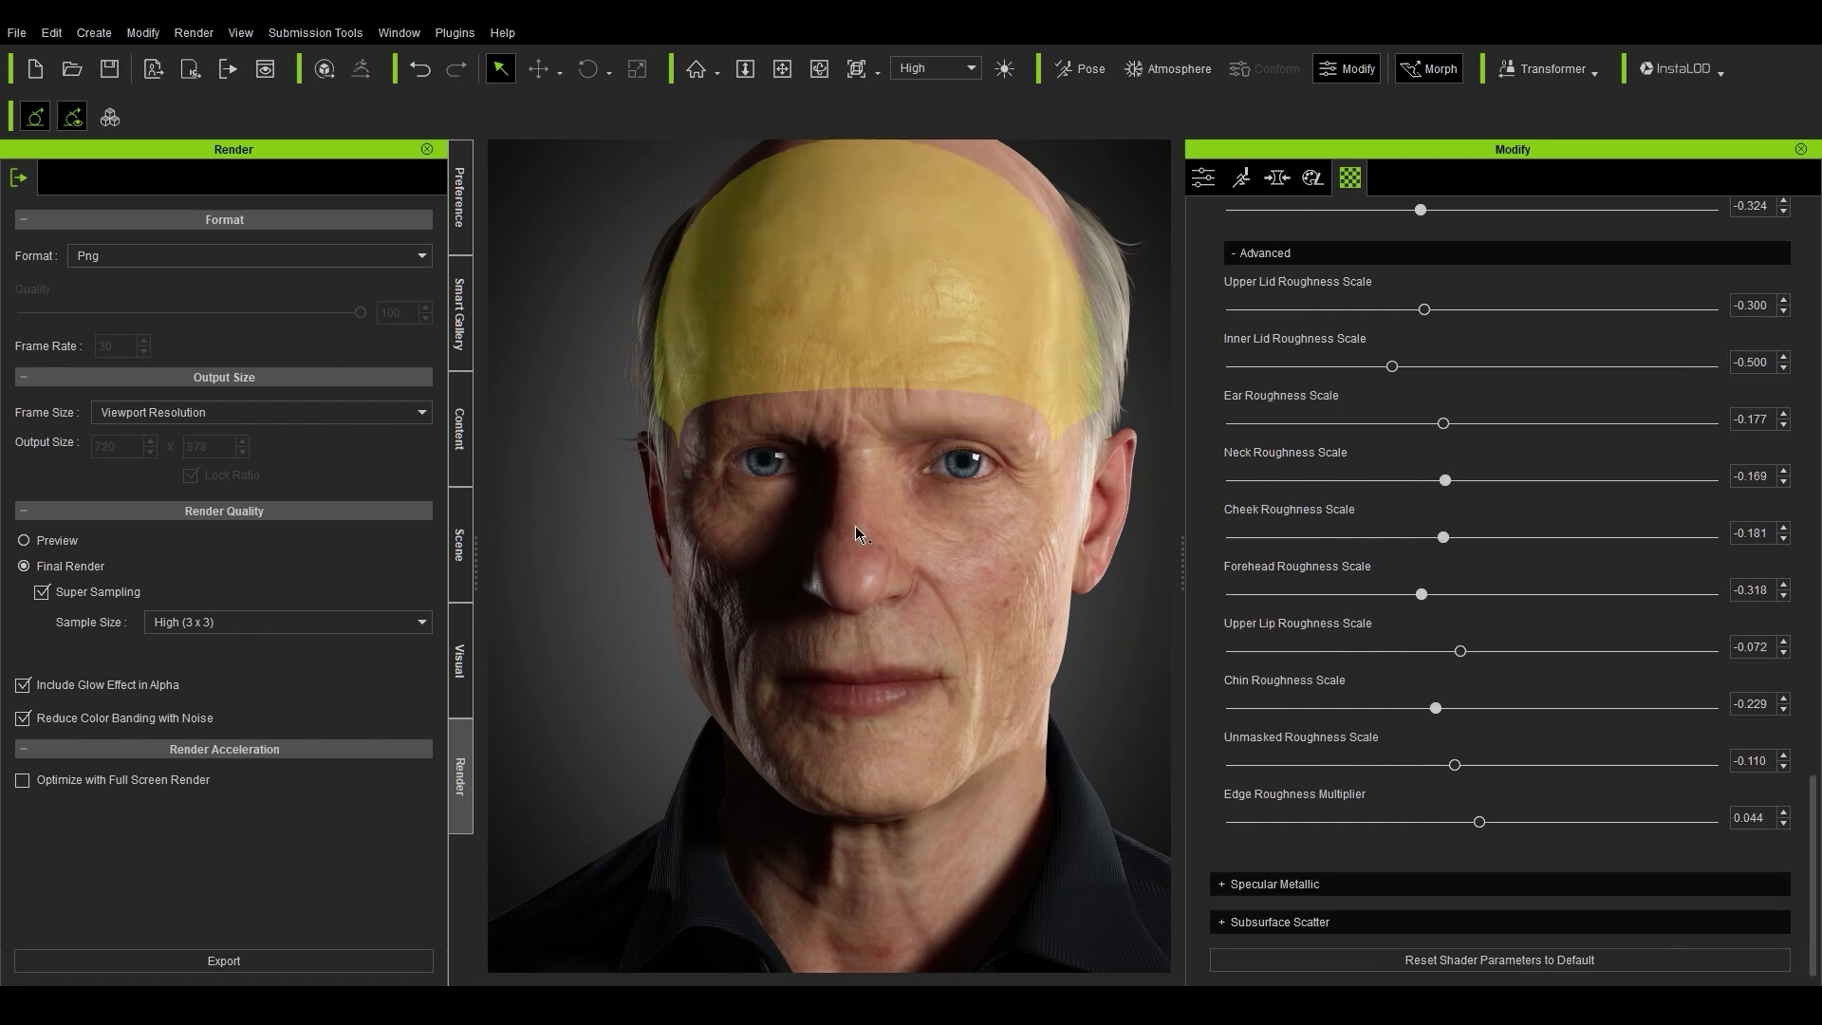
left_click(1307, 923)
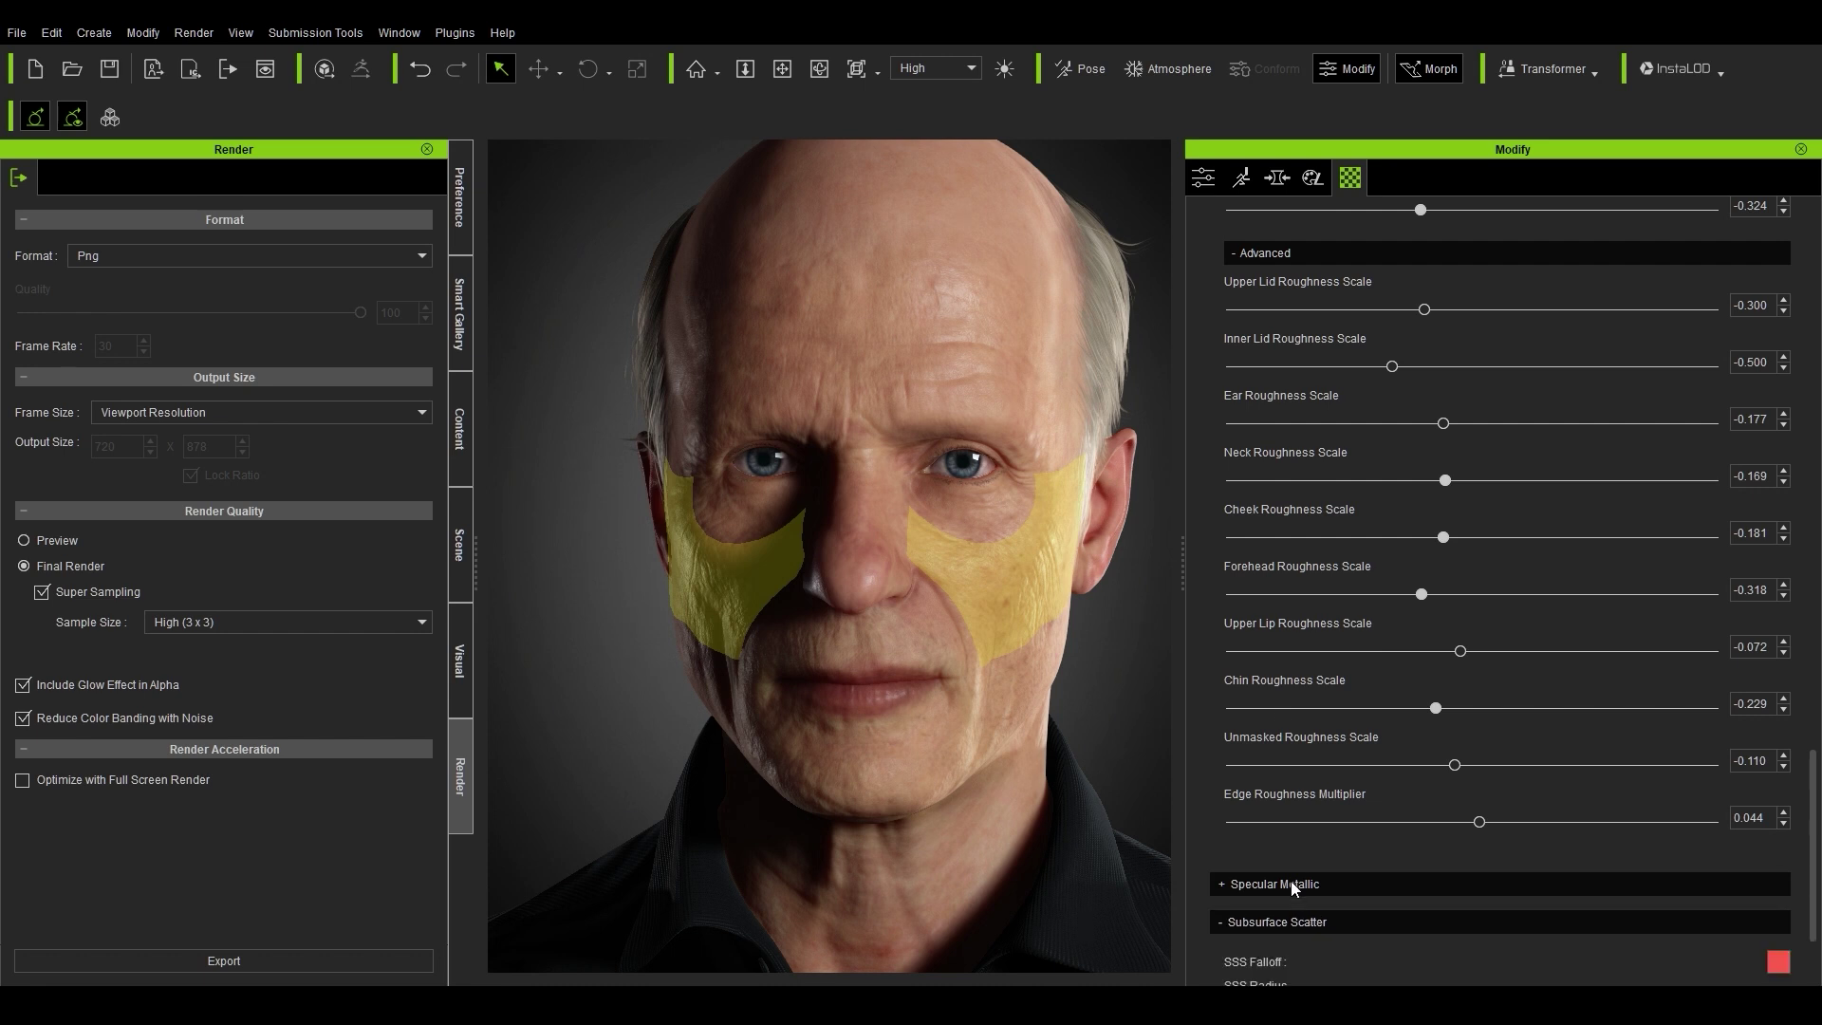
scroll(1227, 800, "down", 1)
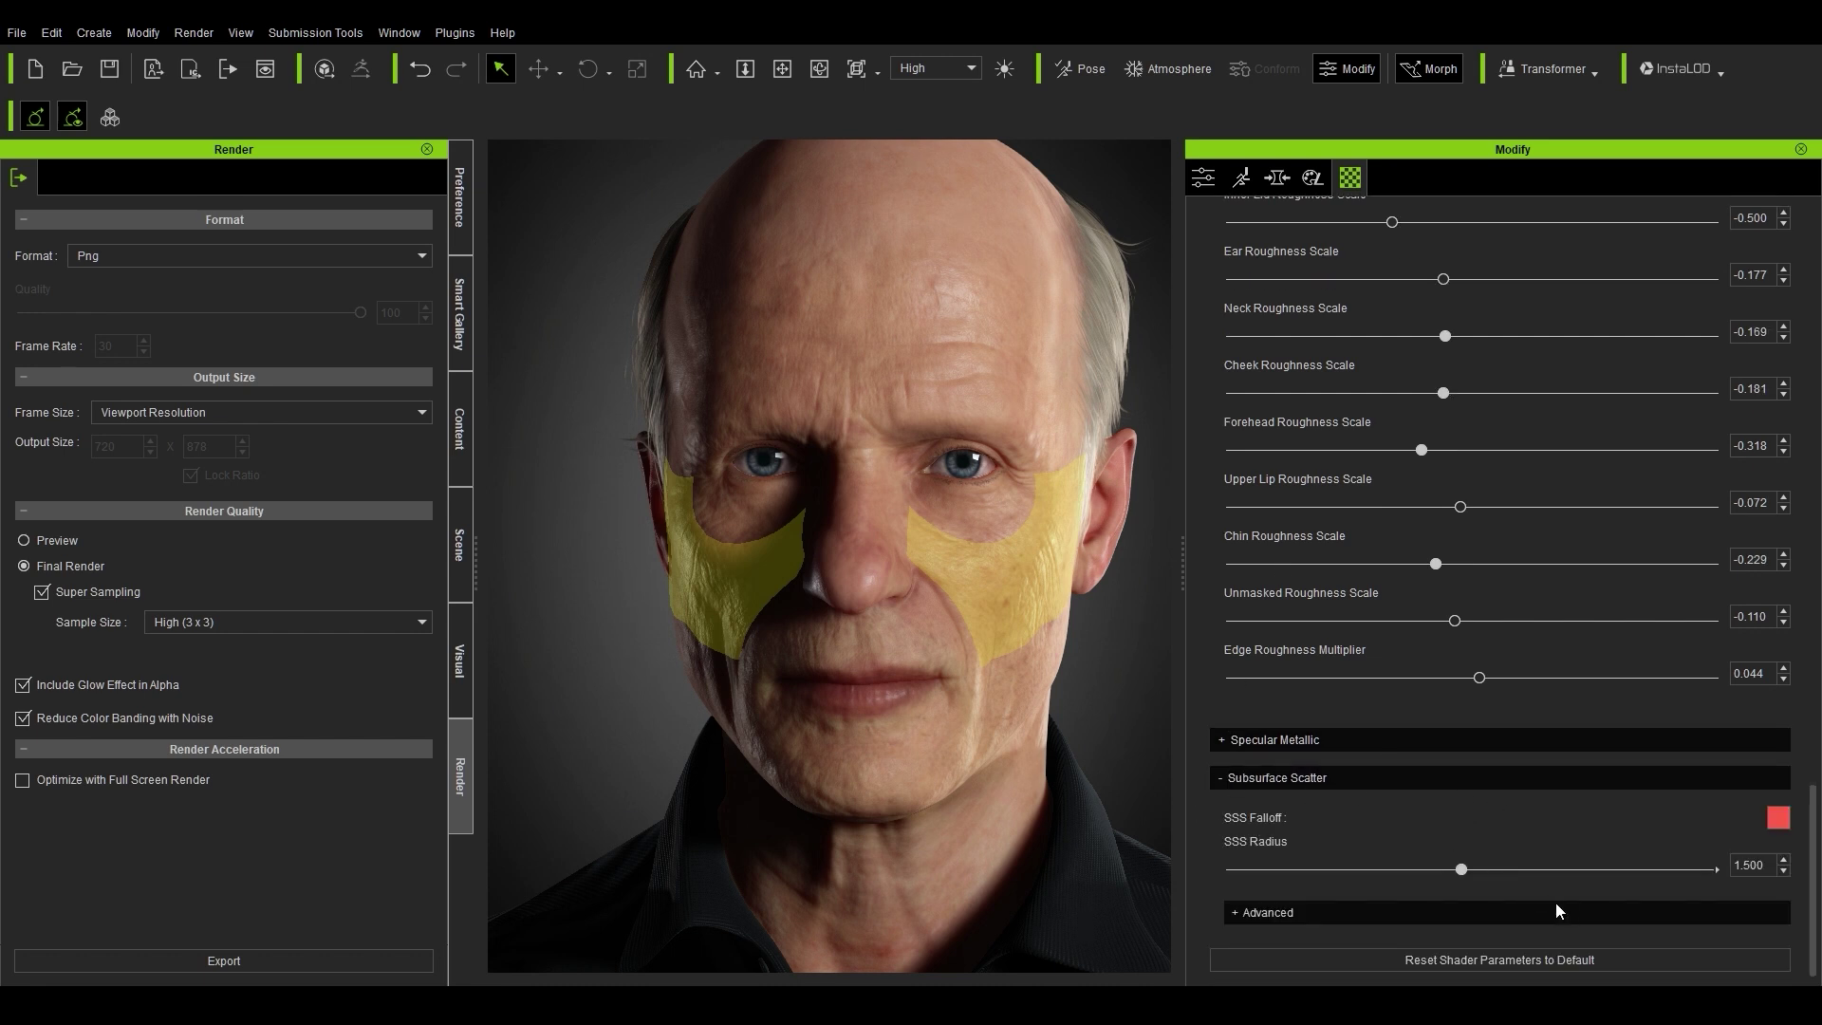
left_click_drag(1663, 871, 1777, 880)
double_click(1767, 865)
type("1.2")
key("Return")
left_click_drag(1402, 871, 1190, 868)
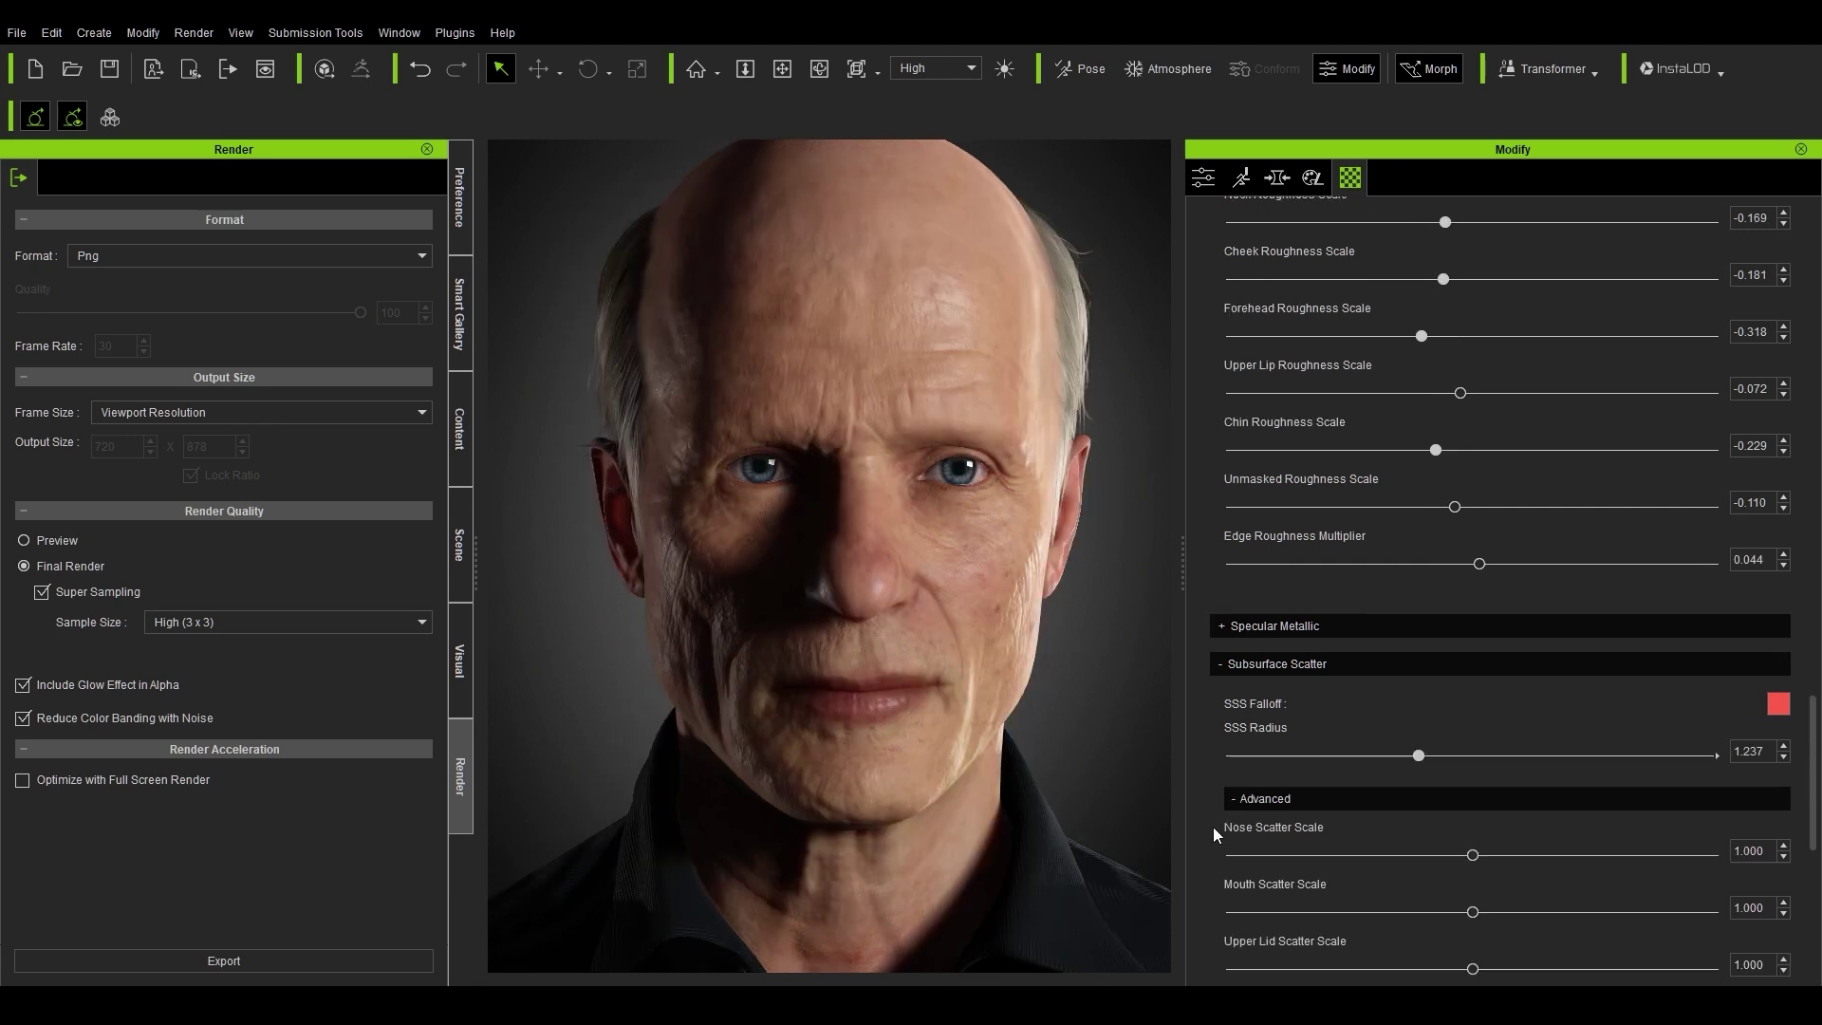
Step: Try a Nose Scatter Scale of 2.000 in the advanced subsurface scatter settings and view the nose up close
scroll(1213, 829, "down", 3)
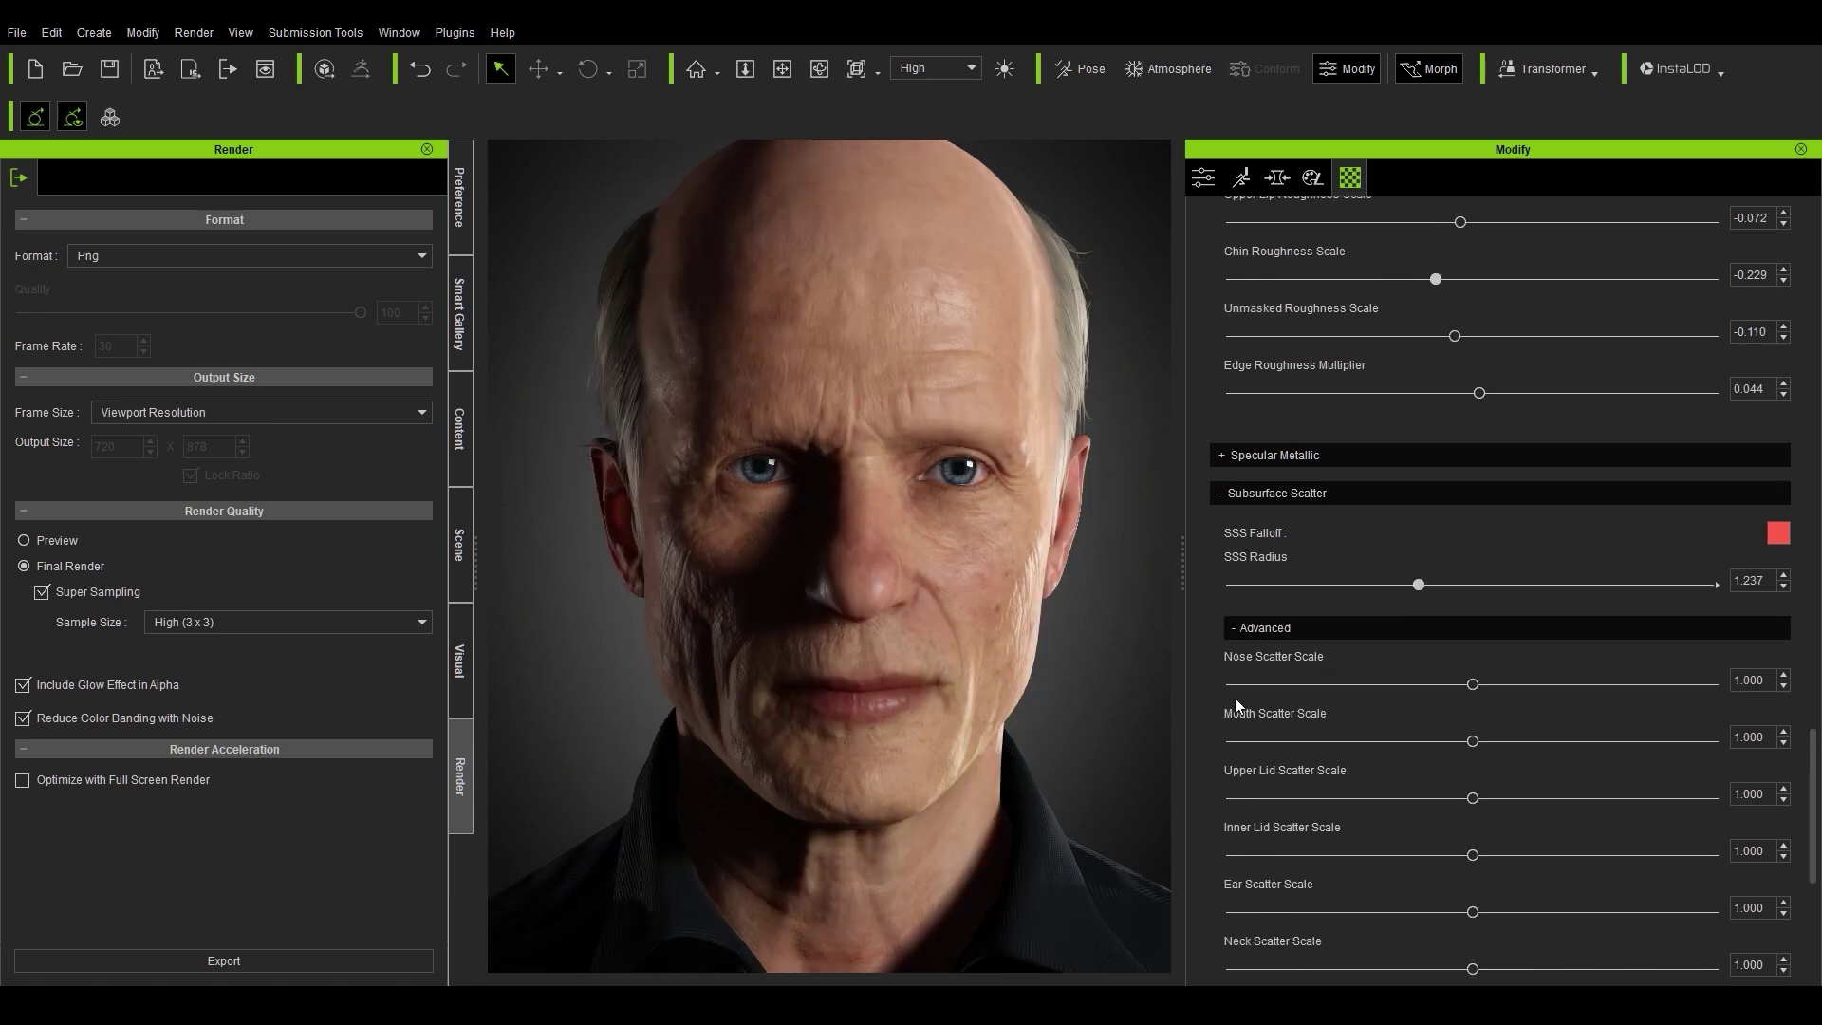
scroll(1217, 821, "down", 1)
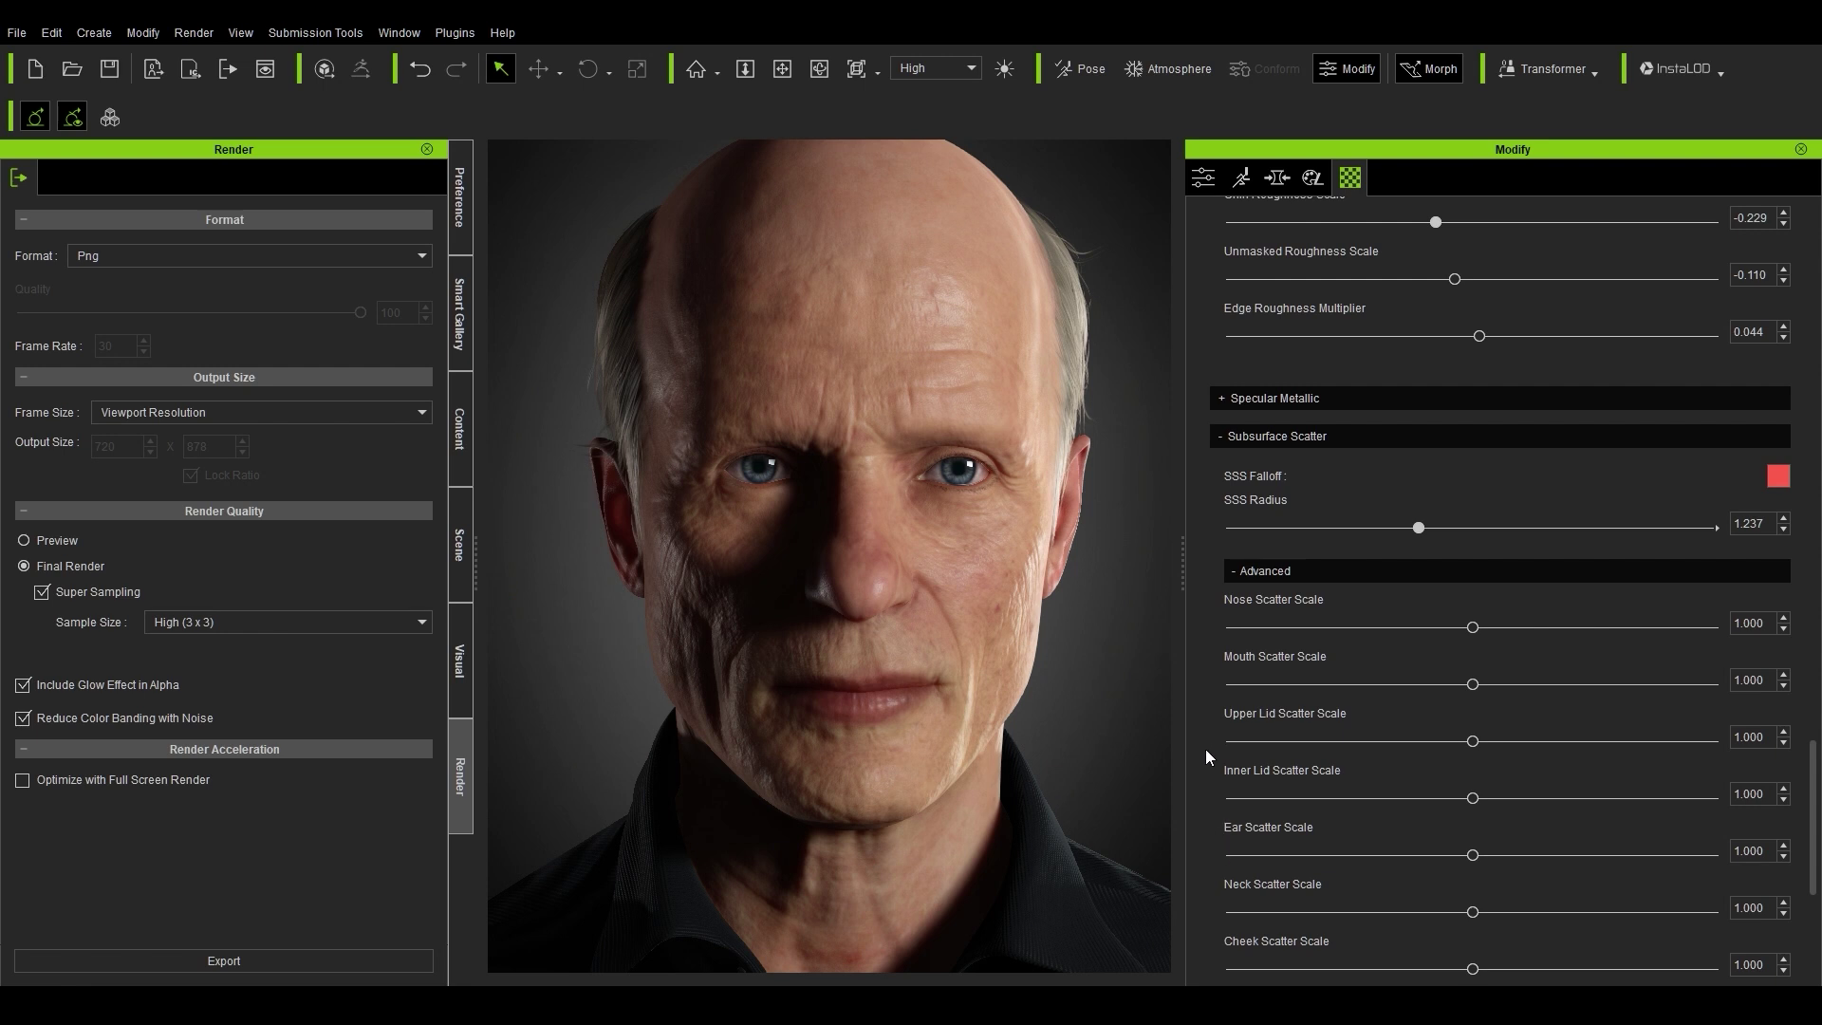
scroll(1205, 756, "down", 6)
scroll(1205, 758, "up", 2)
left_click(1475, 401)
left_click_drag(1677, 402, 1722, 399)
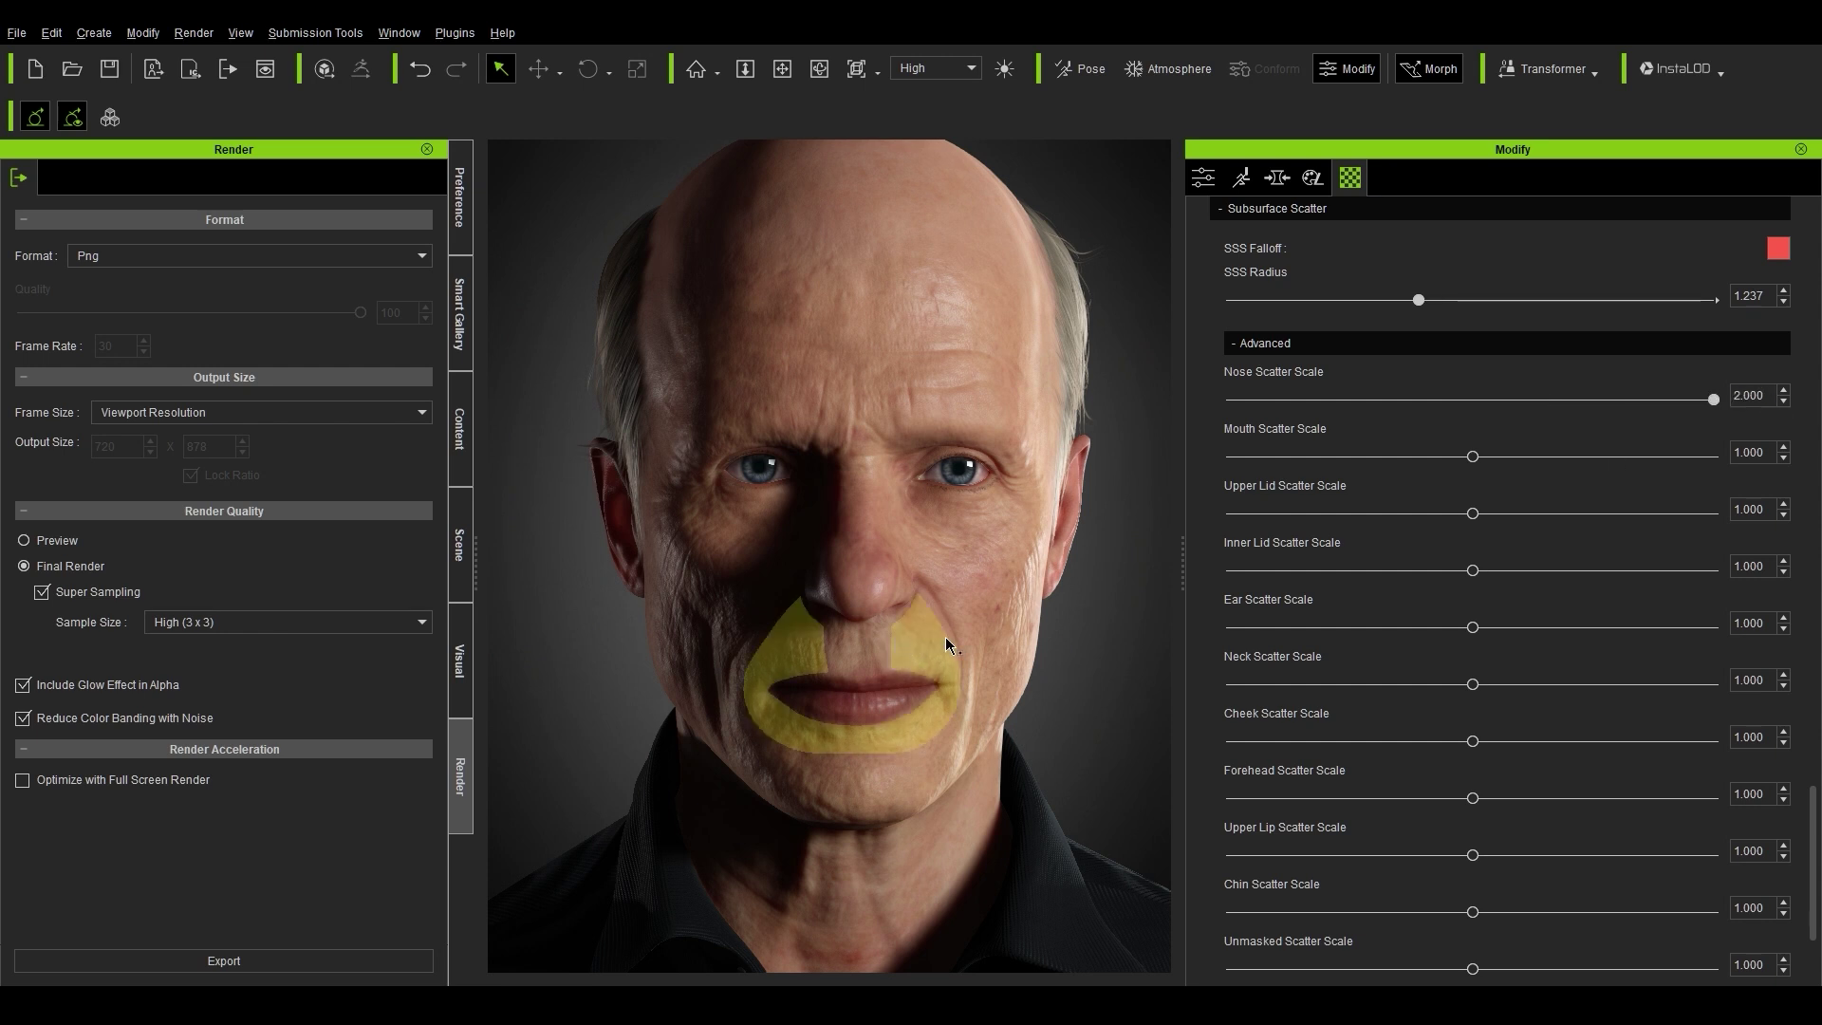
scroll(952, 592, "up", 5)
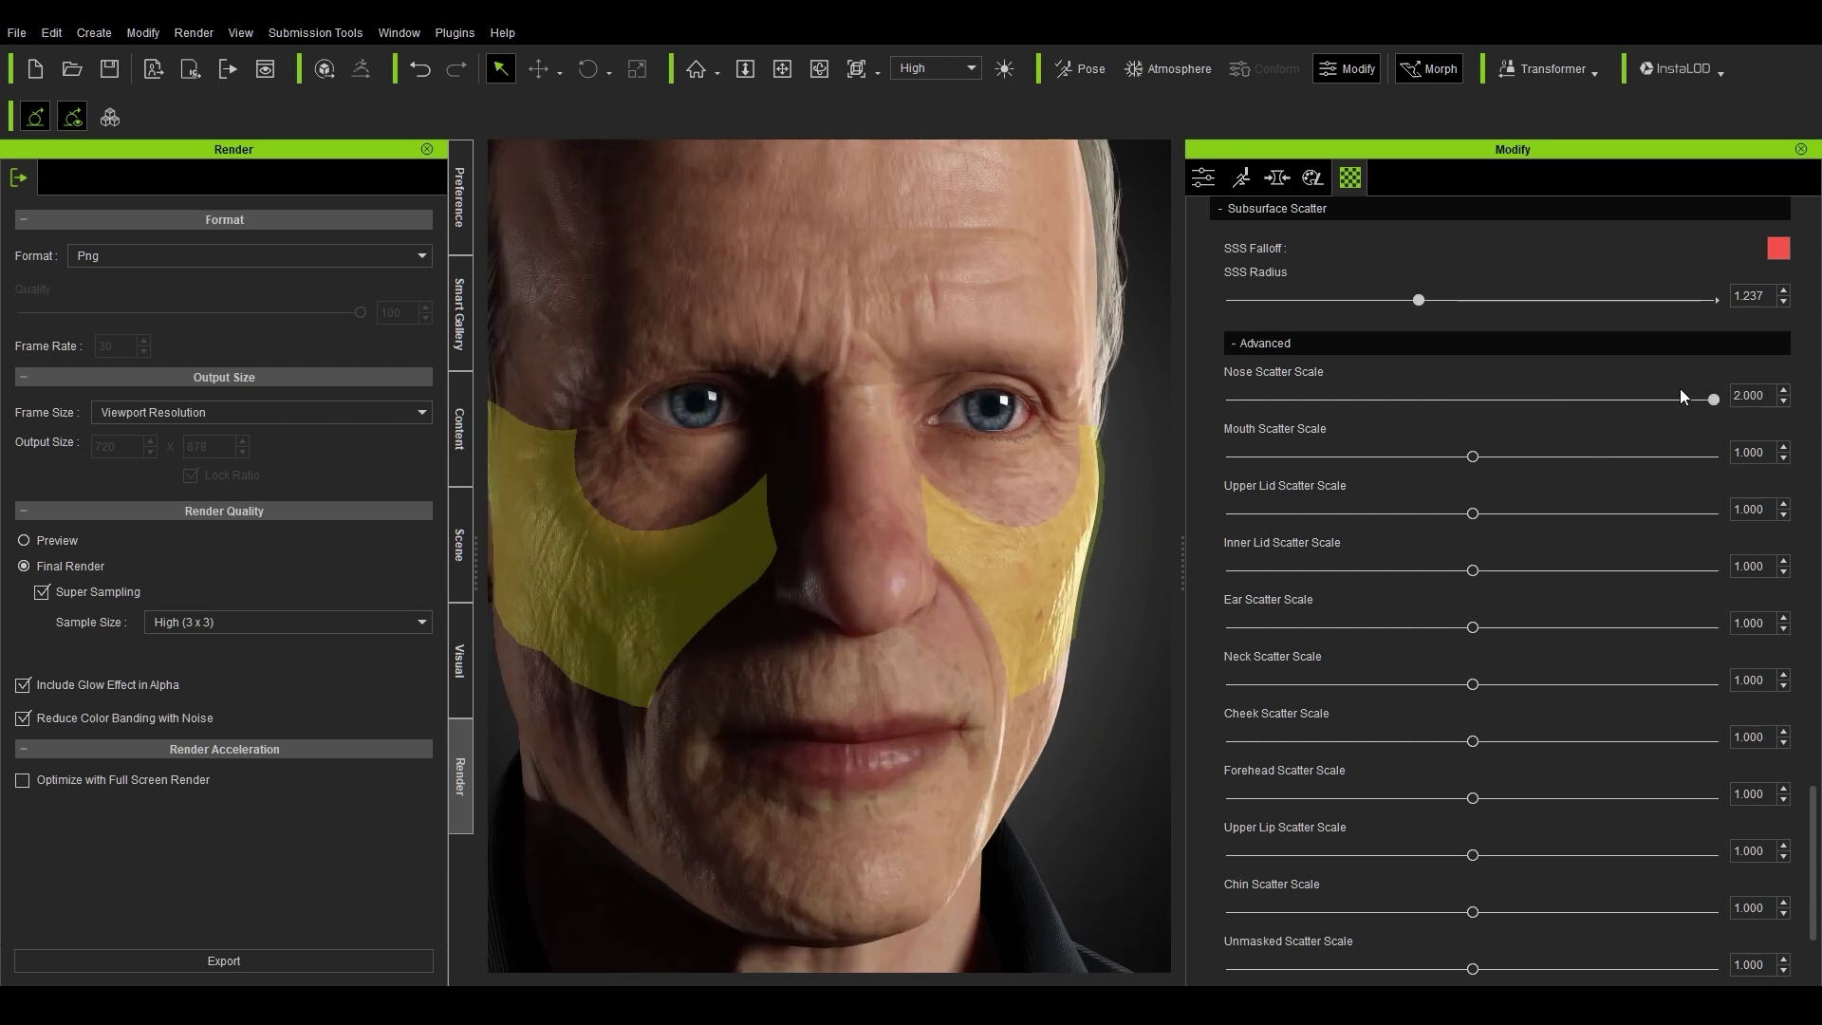
Step: Return the Nose Scatter Scale to 1
left_click_drag(1708, 396, 1492, 418)
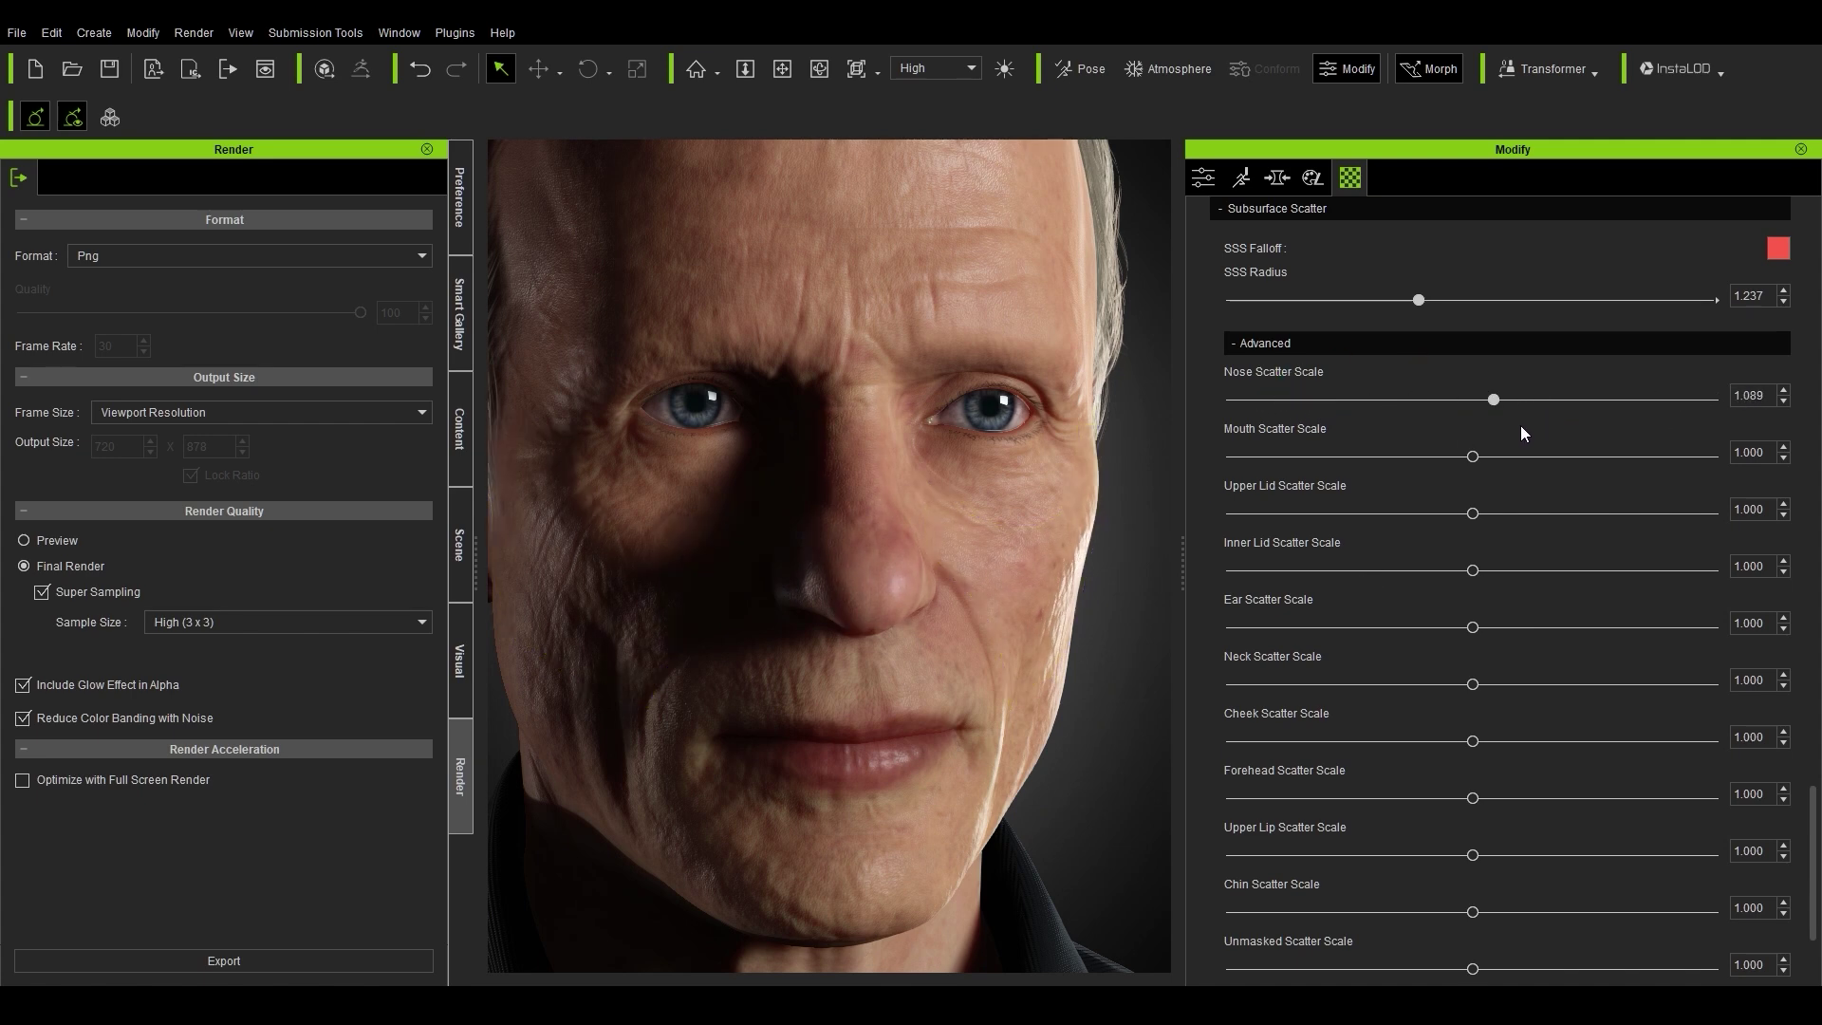
left_click(1749, 395)
key("Return")
type("1")
key("Return")
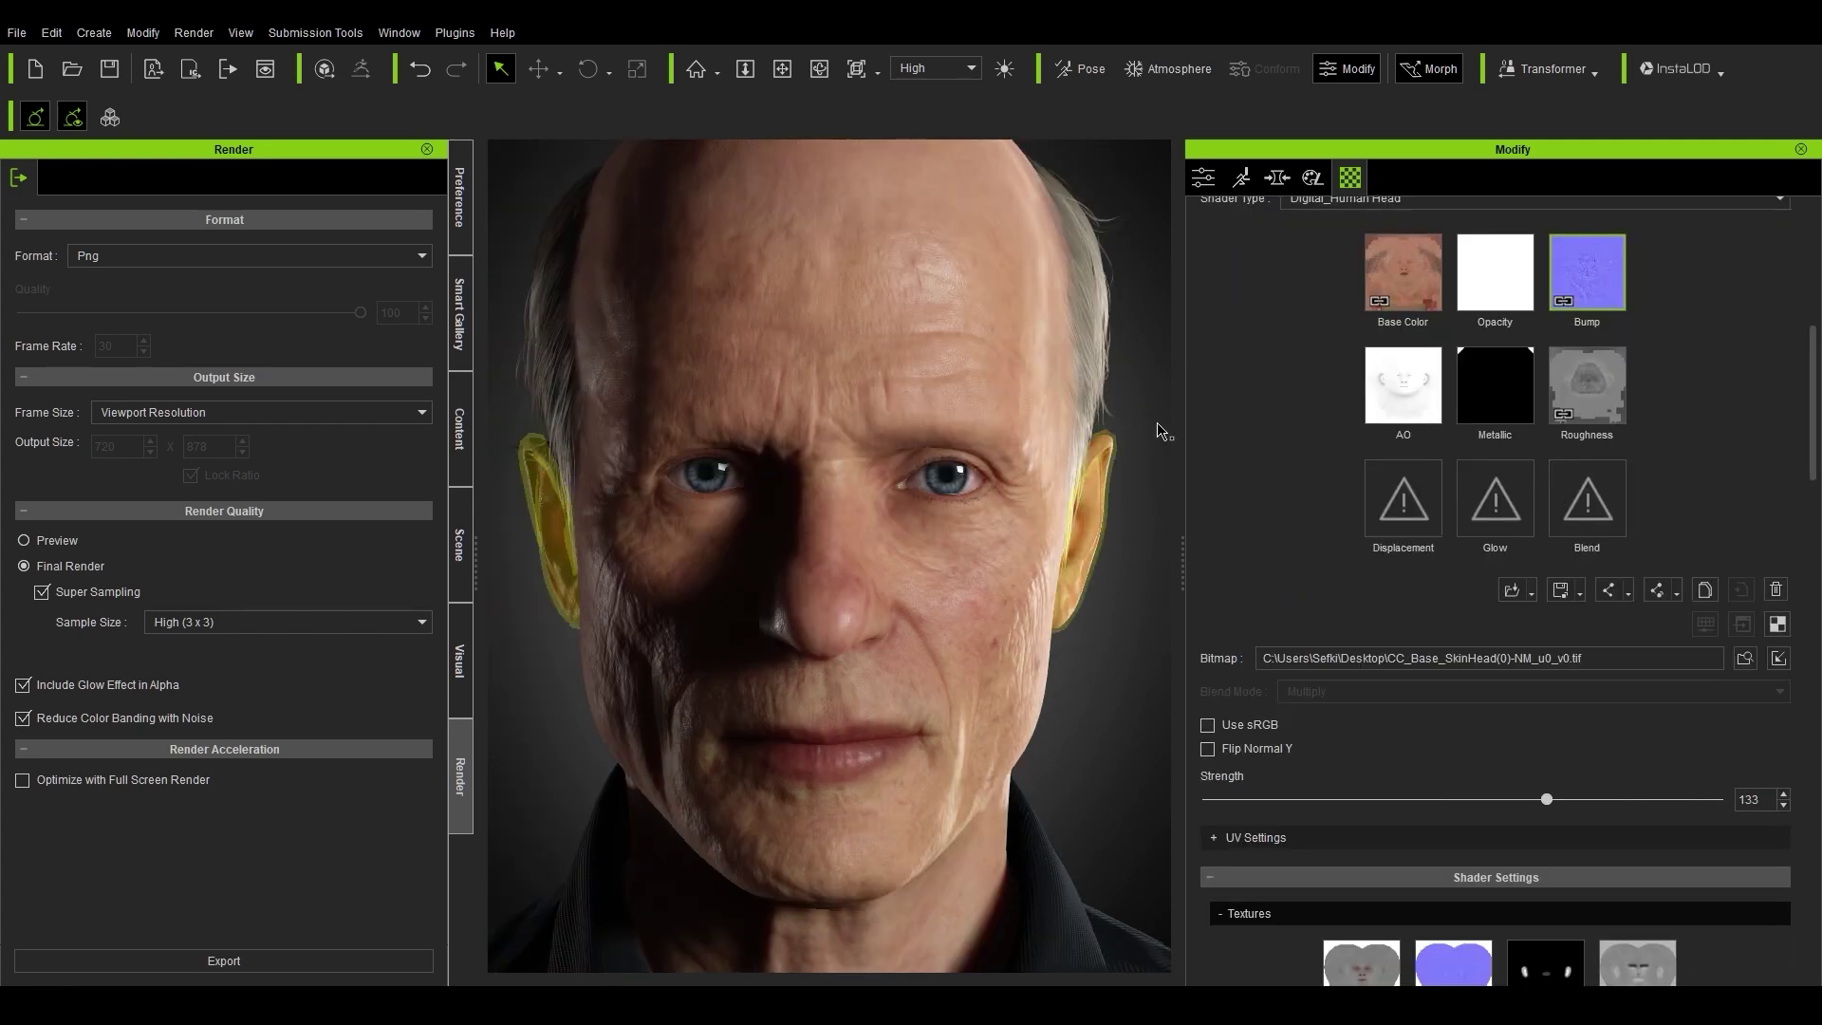
Step: Select the Std_Cornea_R eye material and browse for a base color texture
scroll(1357, 466, "up", 6)
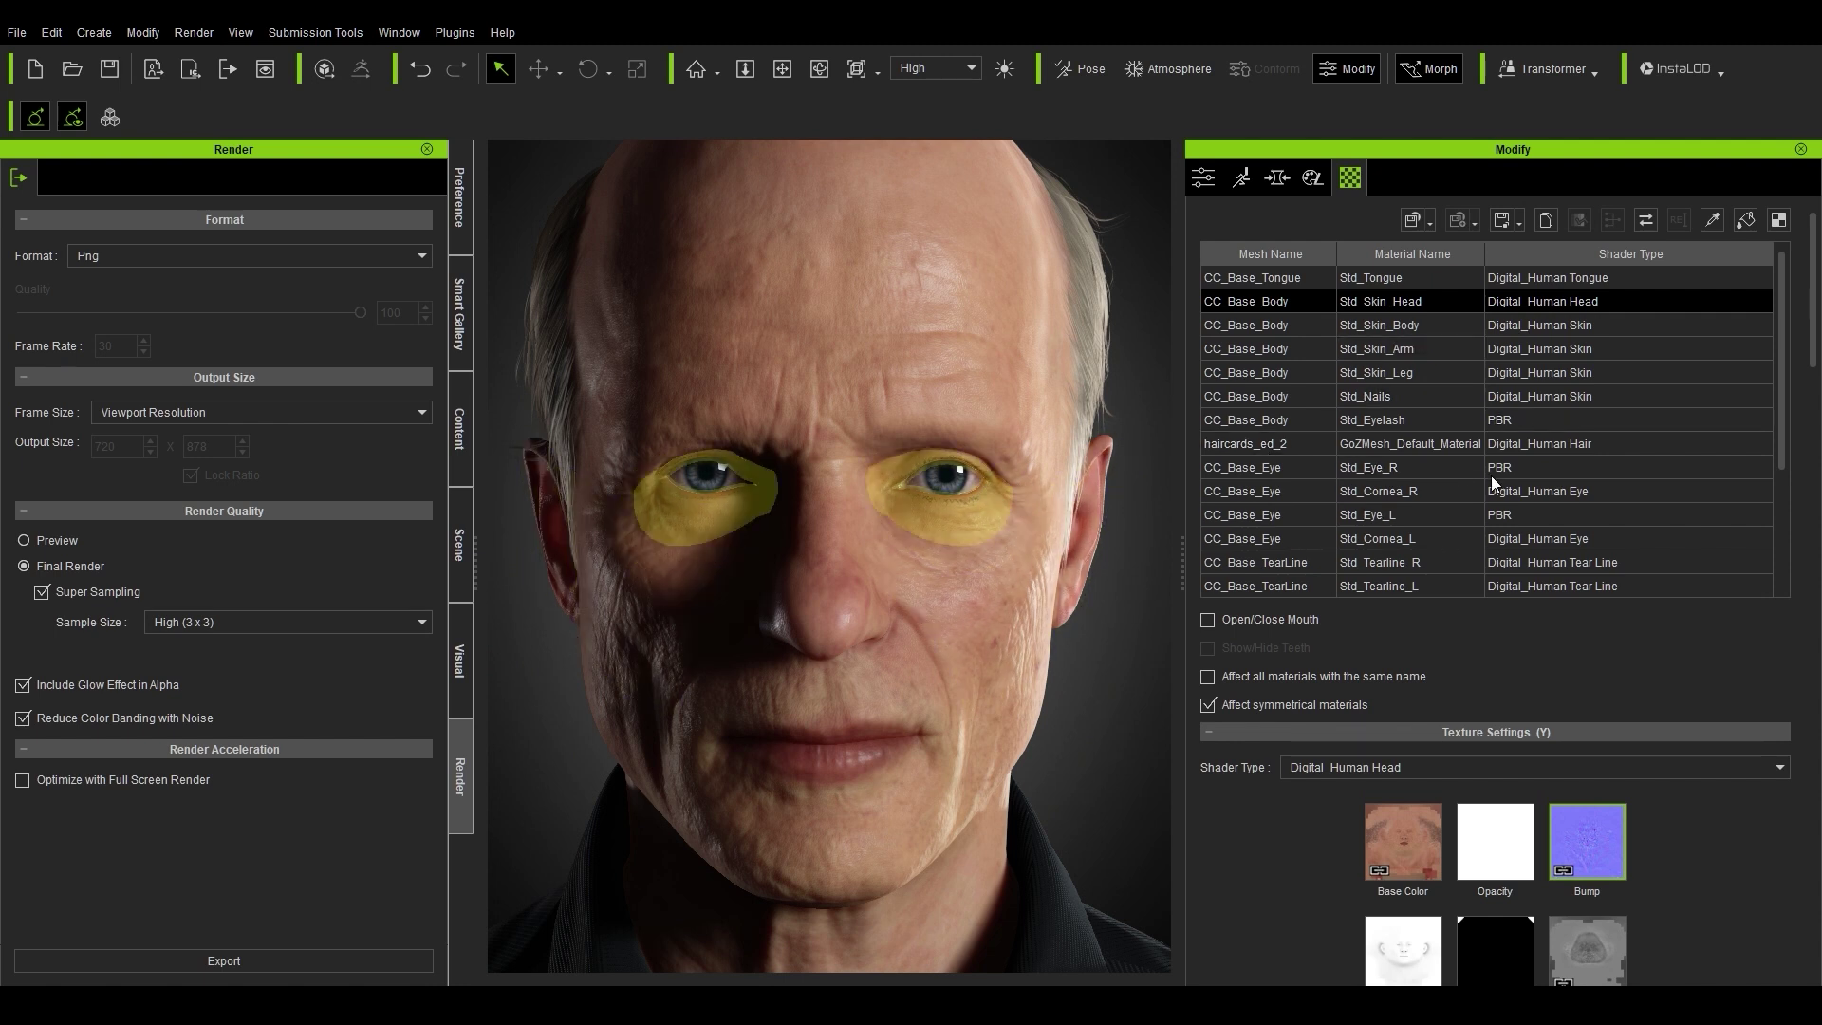
left_click(1404, 534)
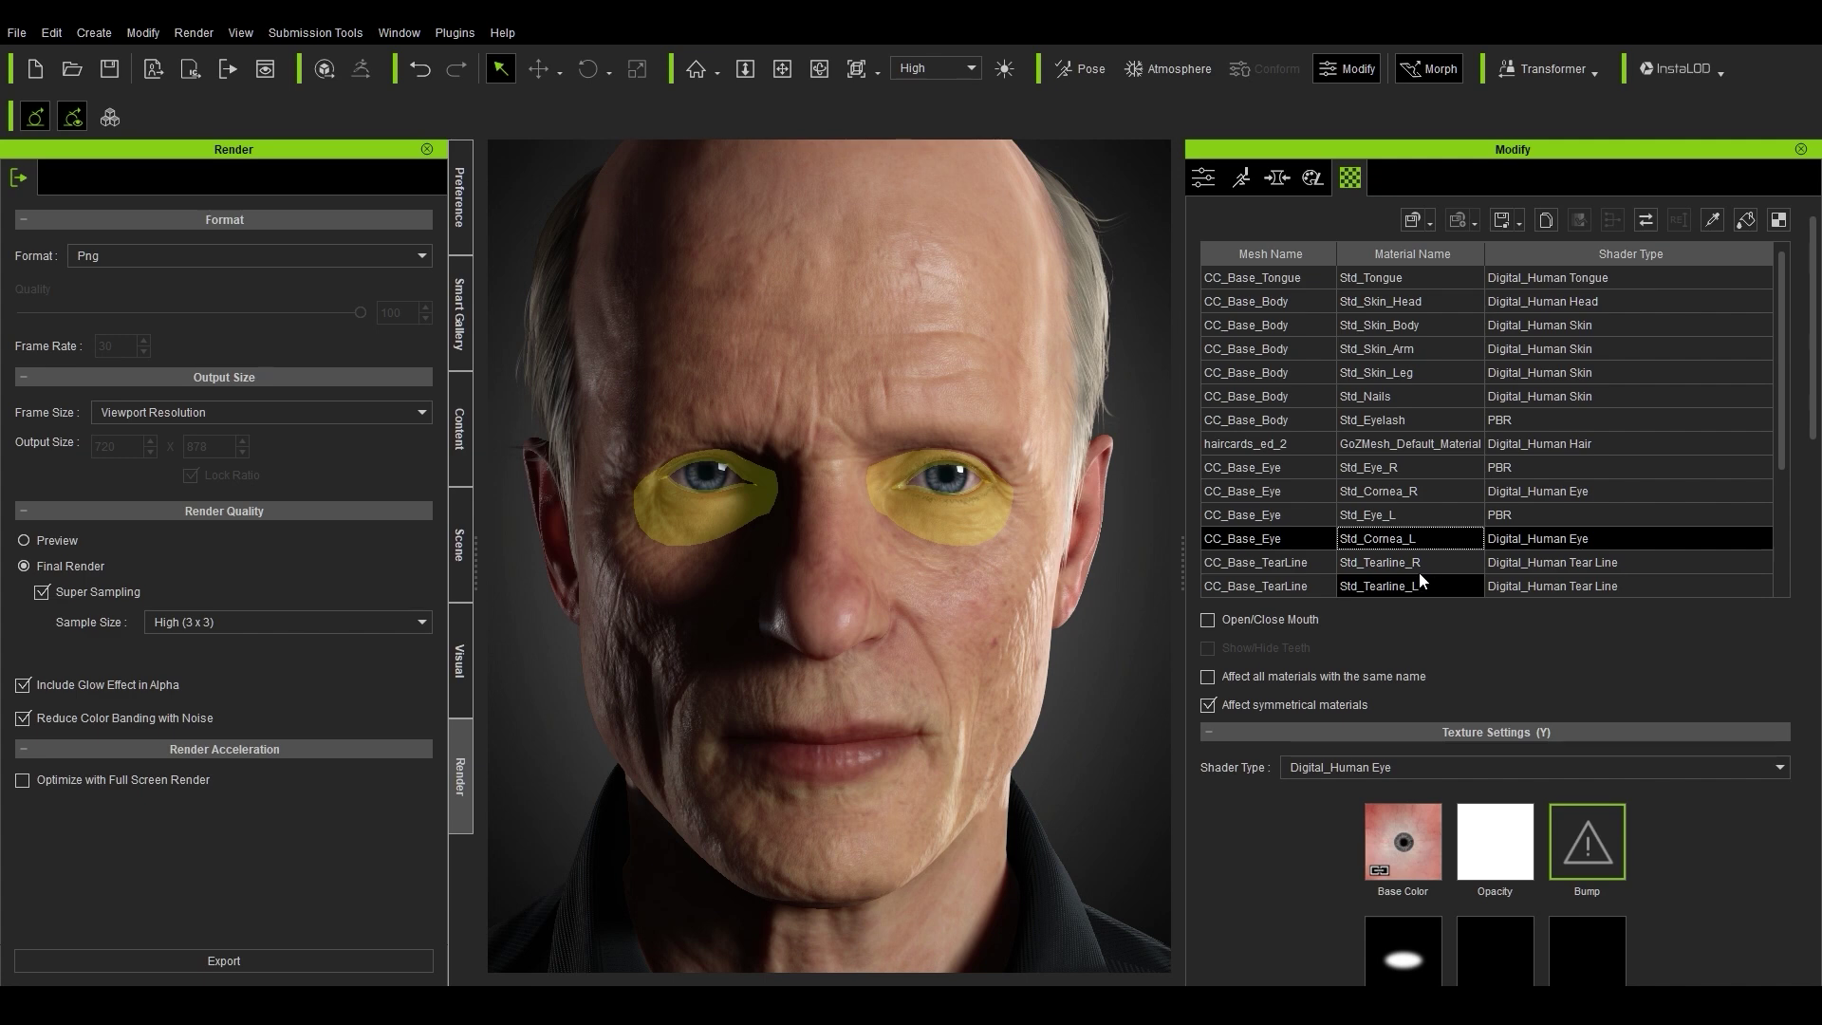
left_click(1404, 491)
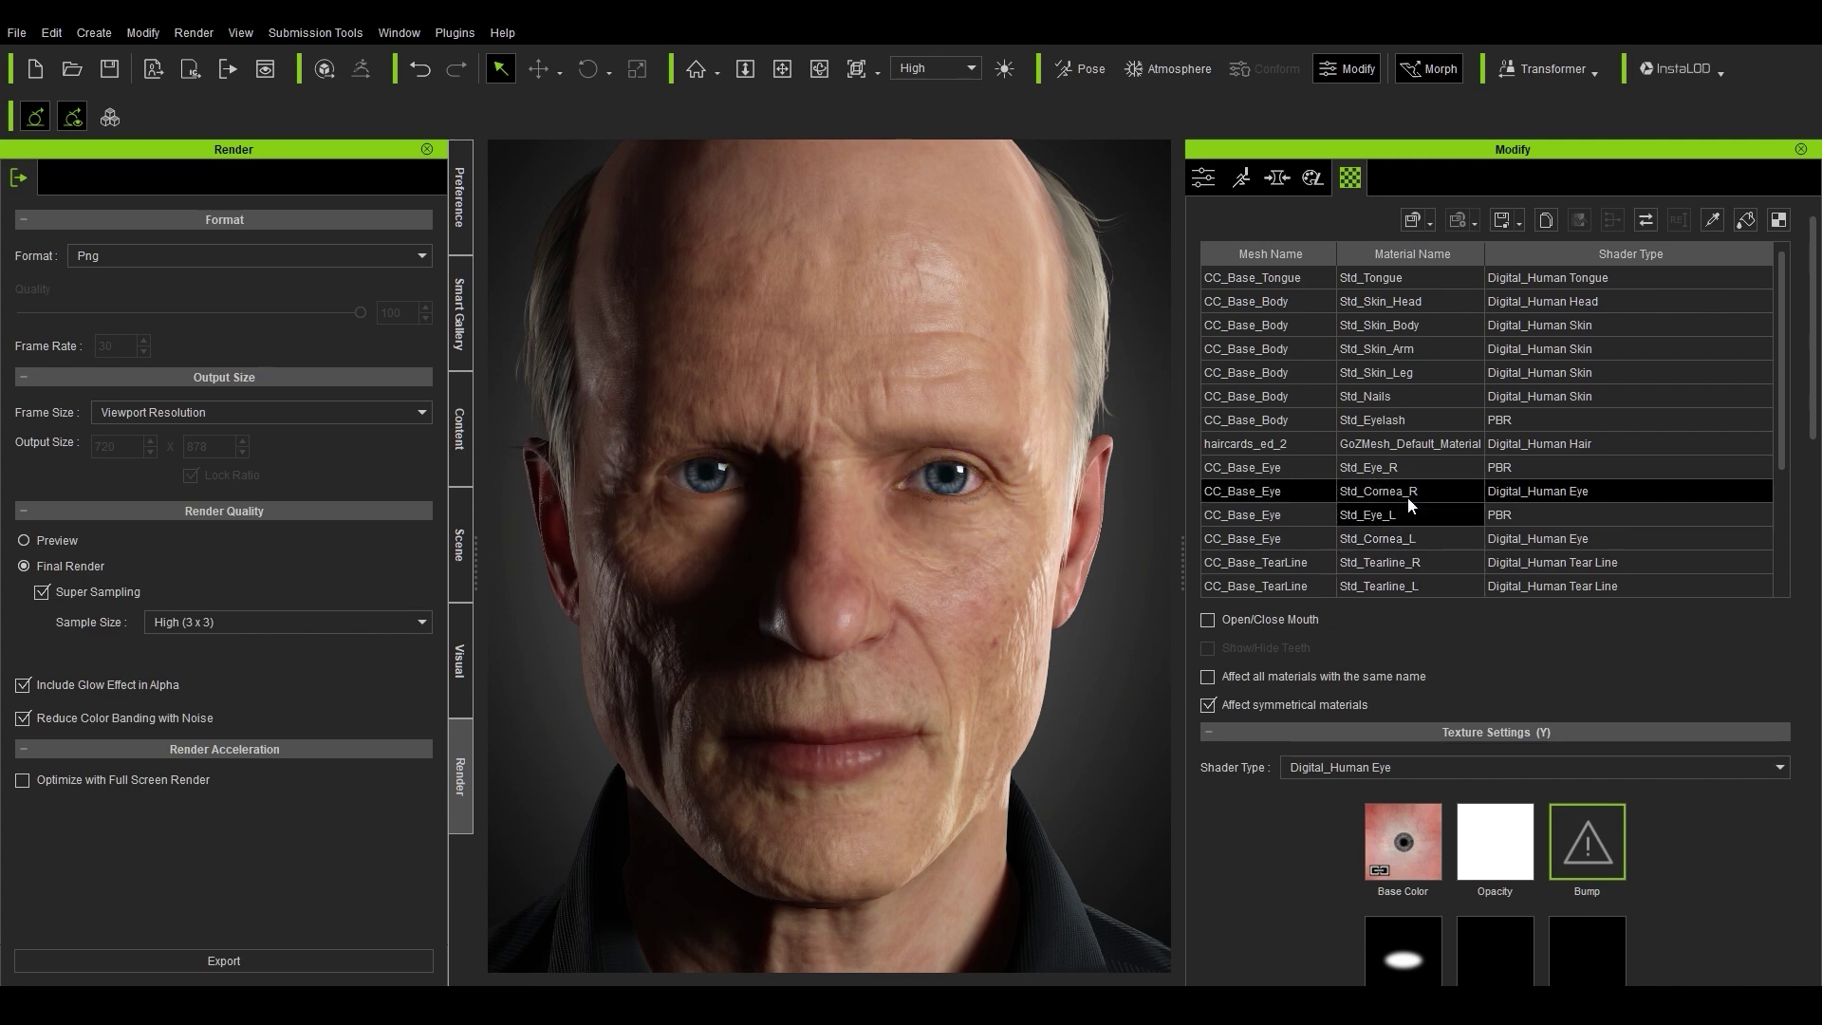
left_click(1432, 851)
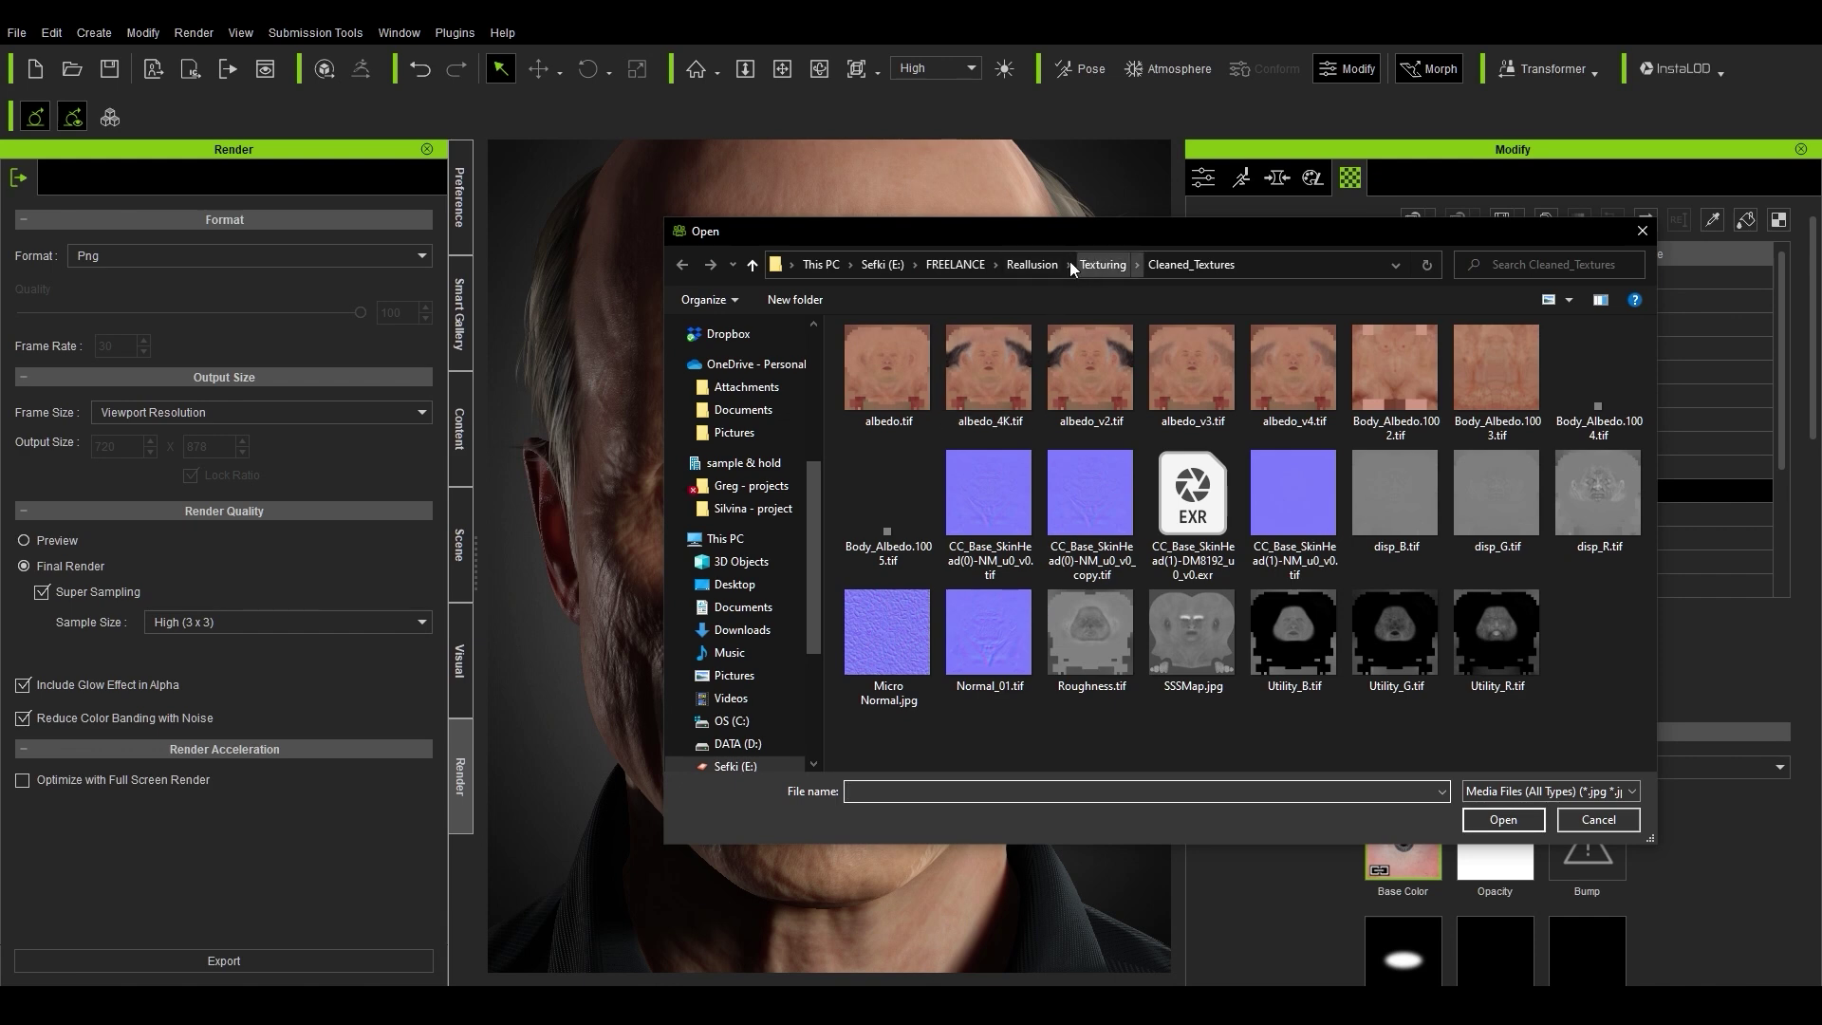
key("Escape")
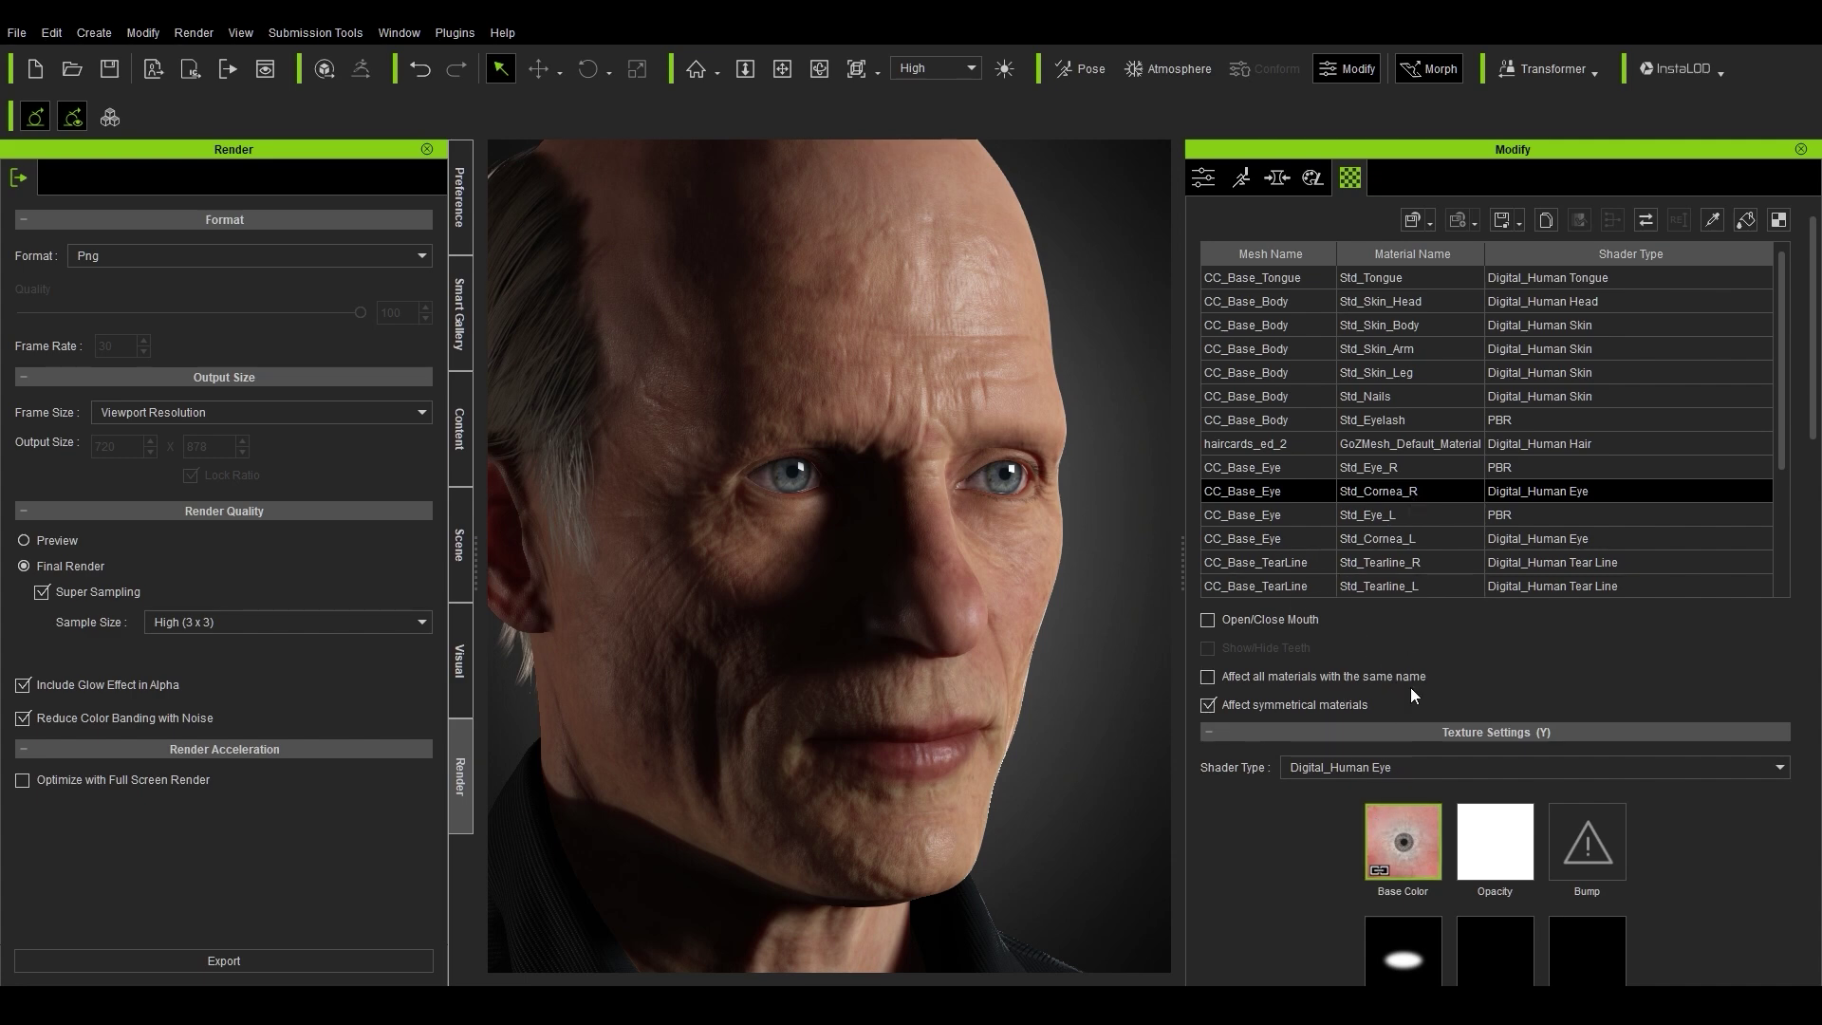
Step: Lower the Iris Color Brightness of the Std_Cornea_R material slightly
scroll(1408, 653, "down", 6)
scroll(1375, 549, "up", 2)
scroll(1345, 571, "down", 12)
scroll(1346, 581, "down", 10)
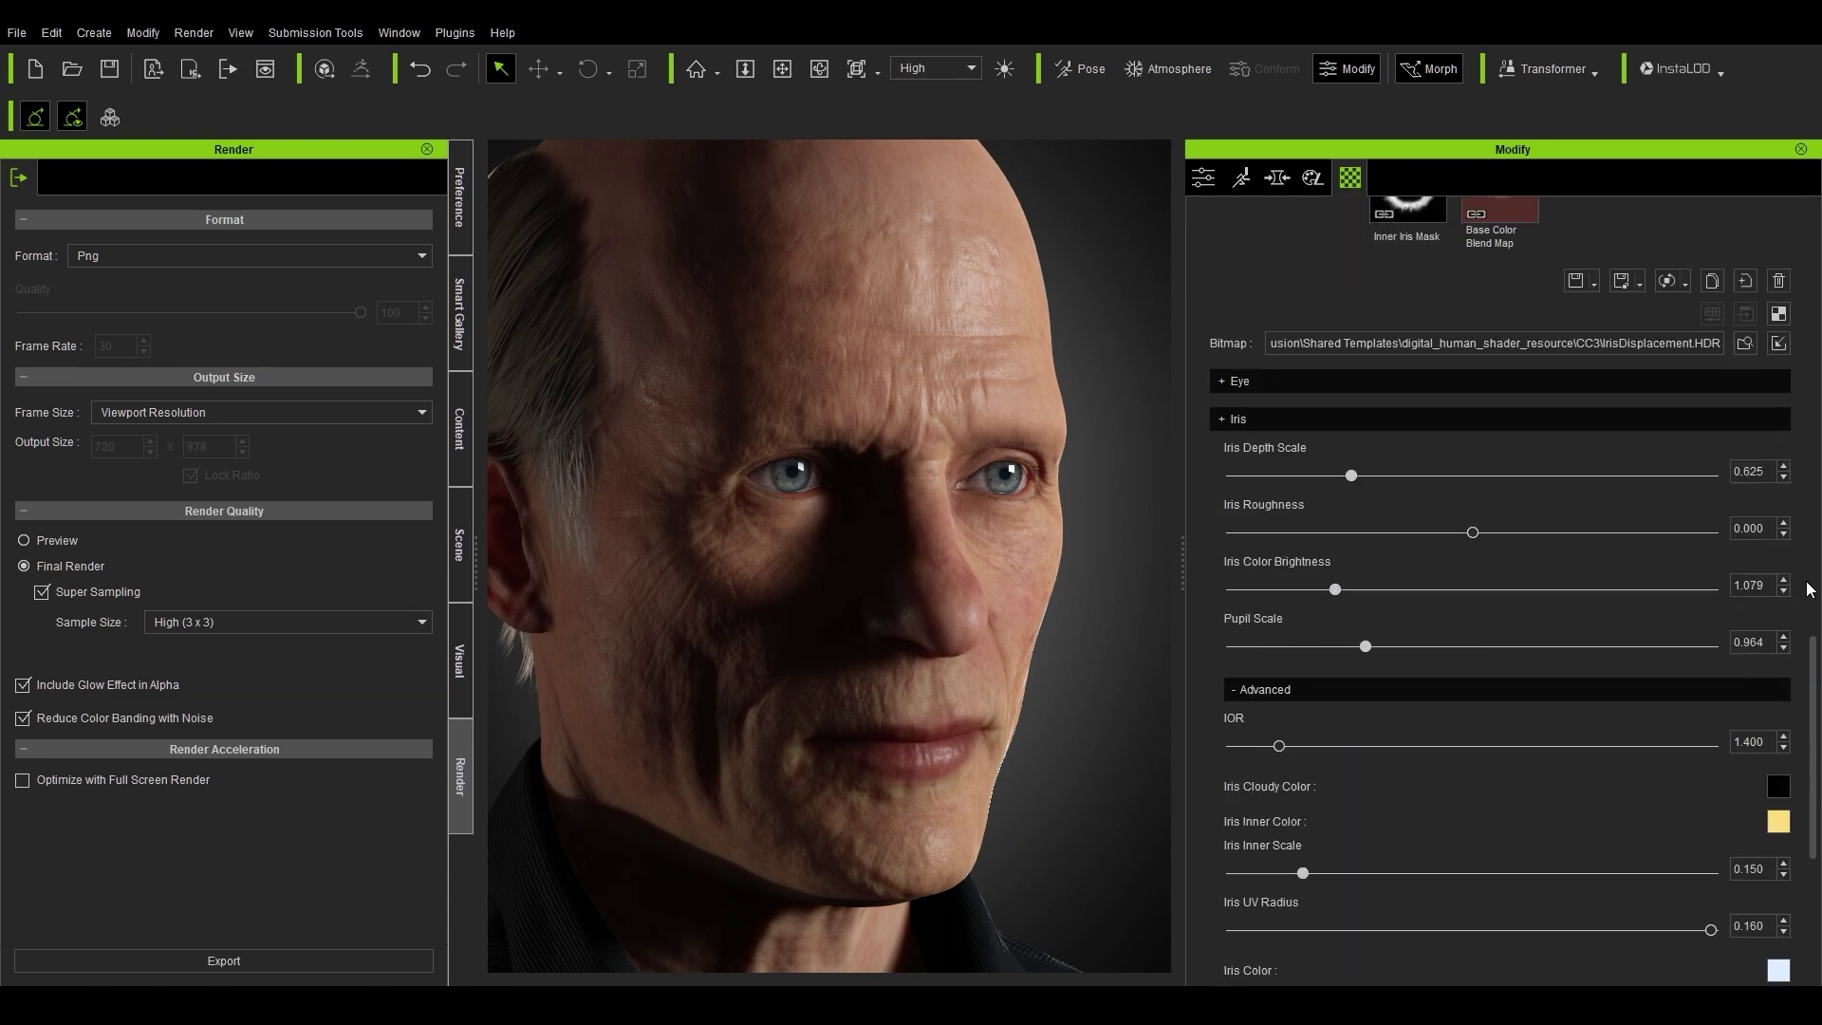
left_click_drag(1334, 589, 1310, 590)
Step: Set the Sclera Brightness of the Std_Cornea_R eye material to 1.010 and view the eyes from the front
scroll(1251, 748, "down", 7)
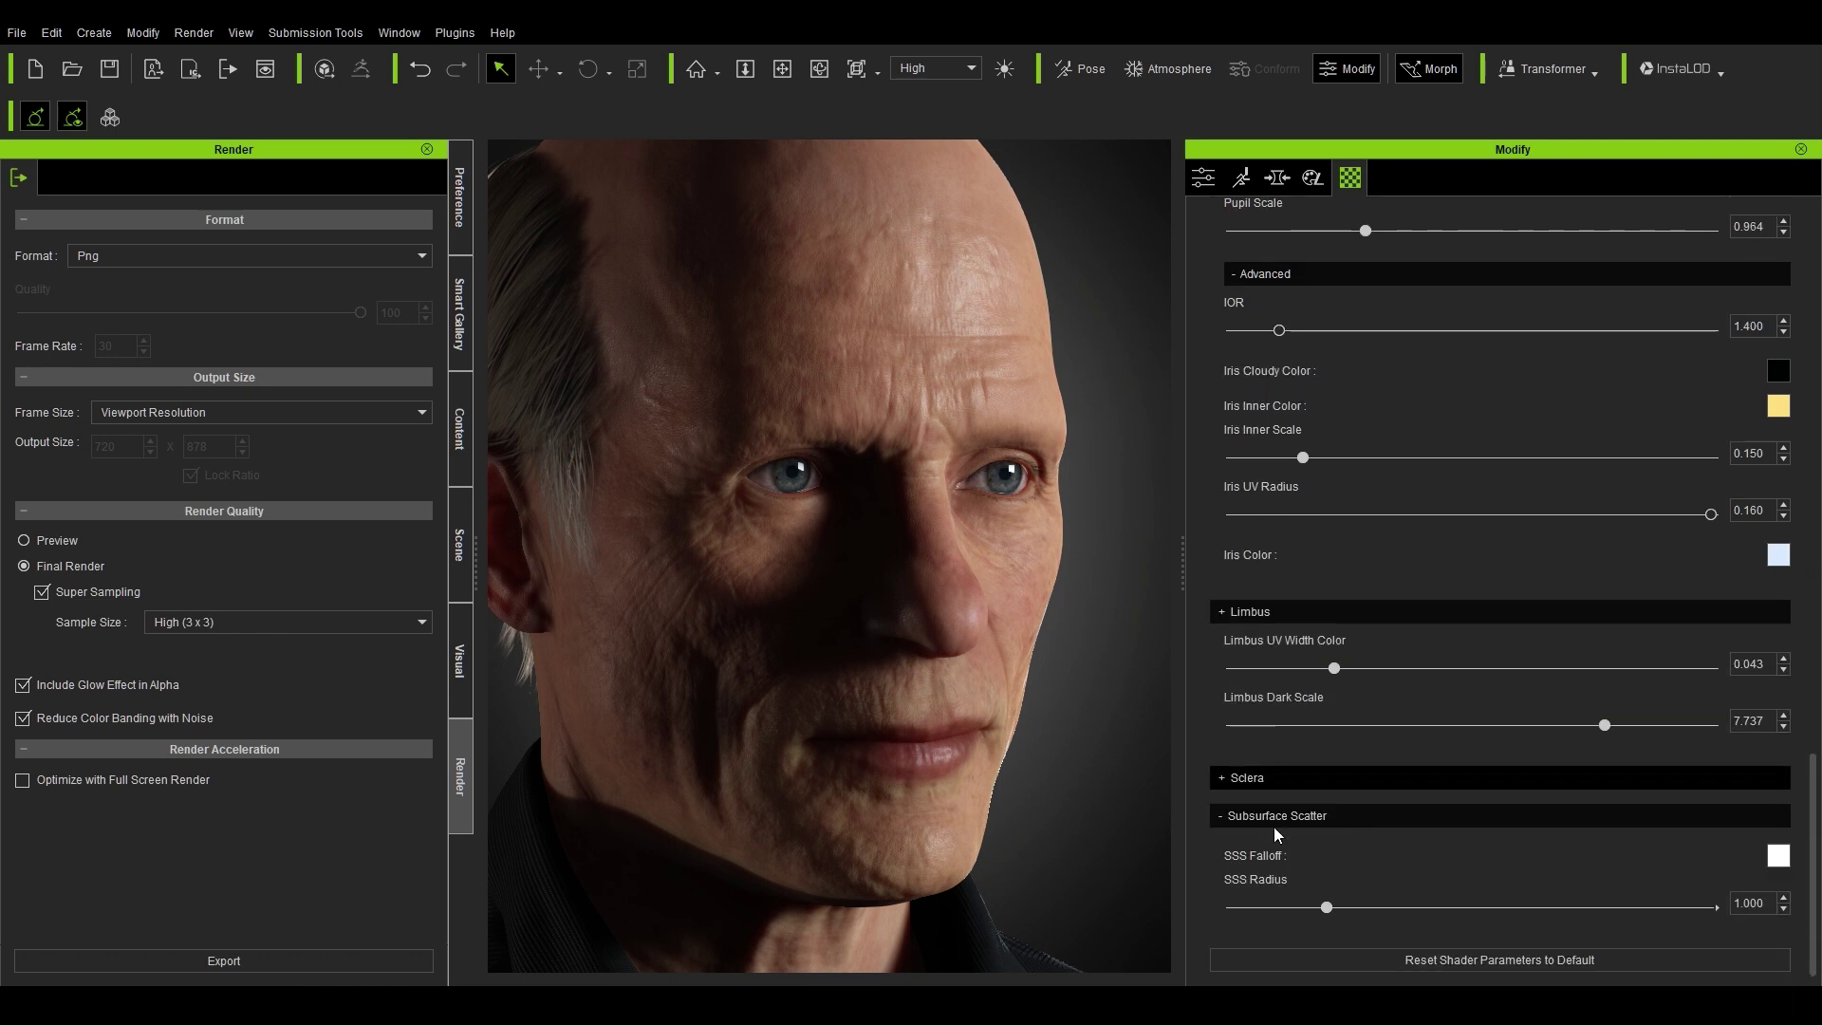
left_click(1258, 780)
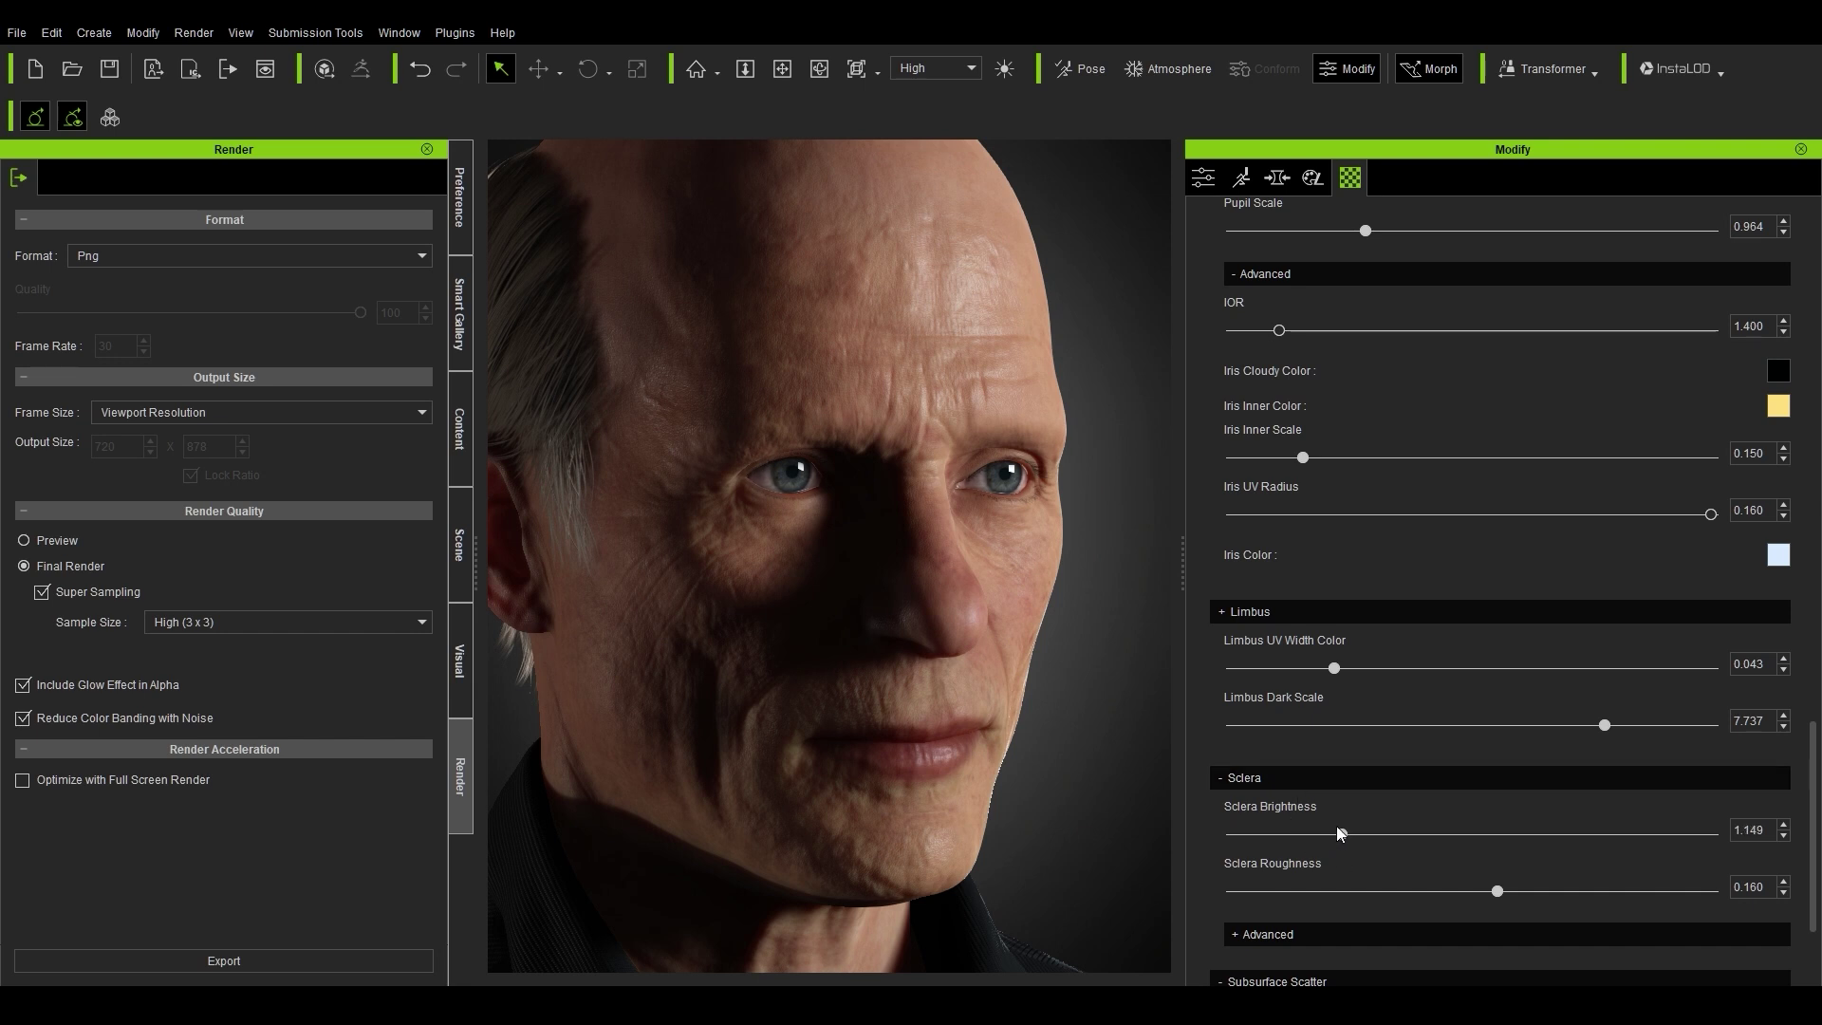
left_click_drag(1321, 832, 1329, 832)
right_click_drag(1154, 824, 1037, 831)
right_click_drag(1086, 748, 1047, 740)
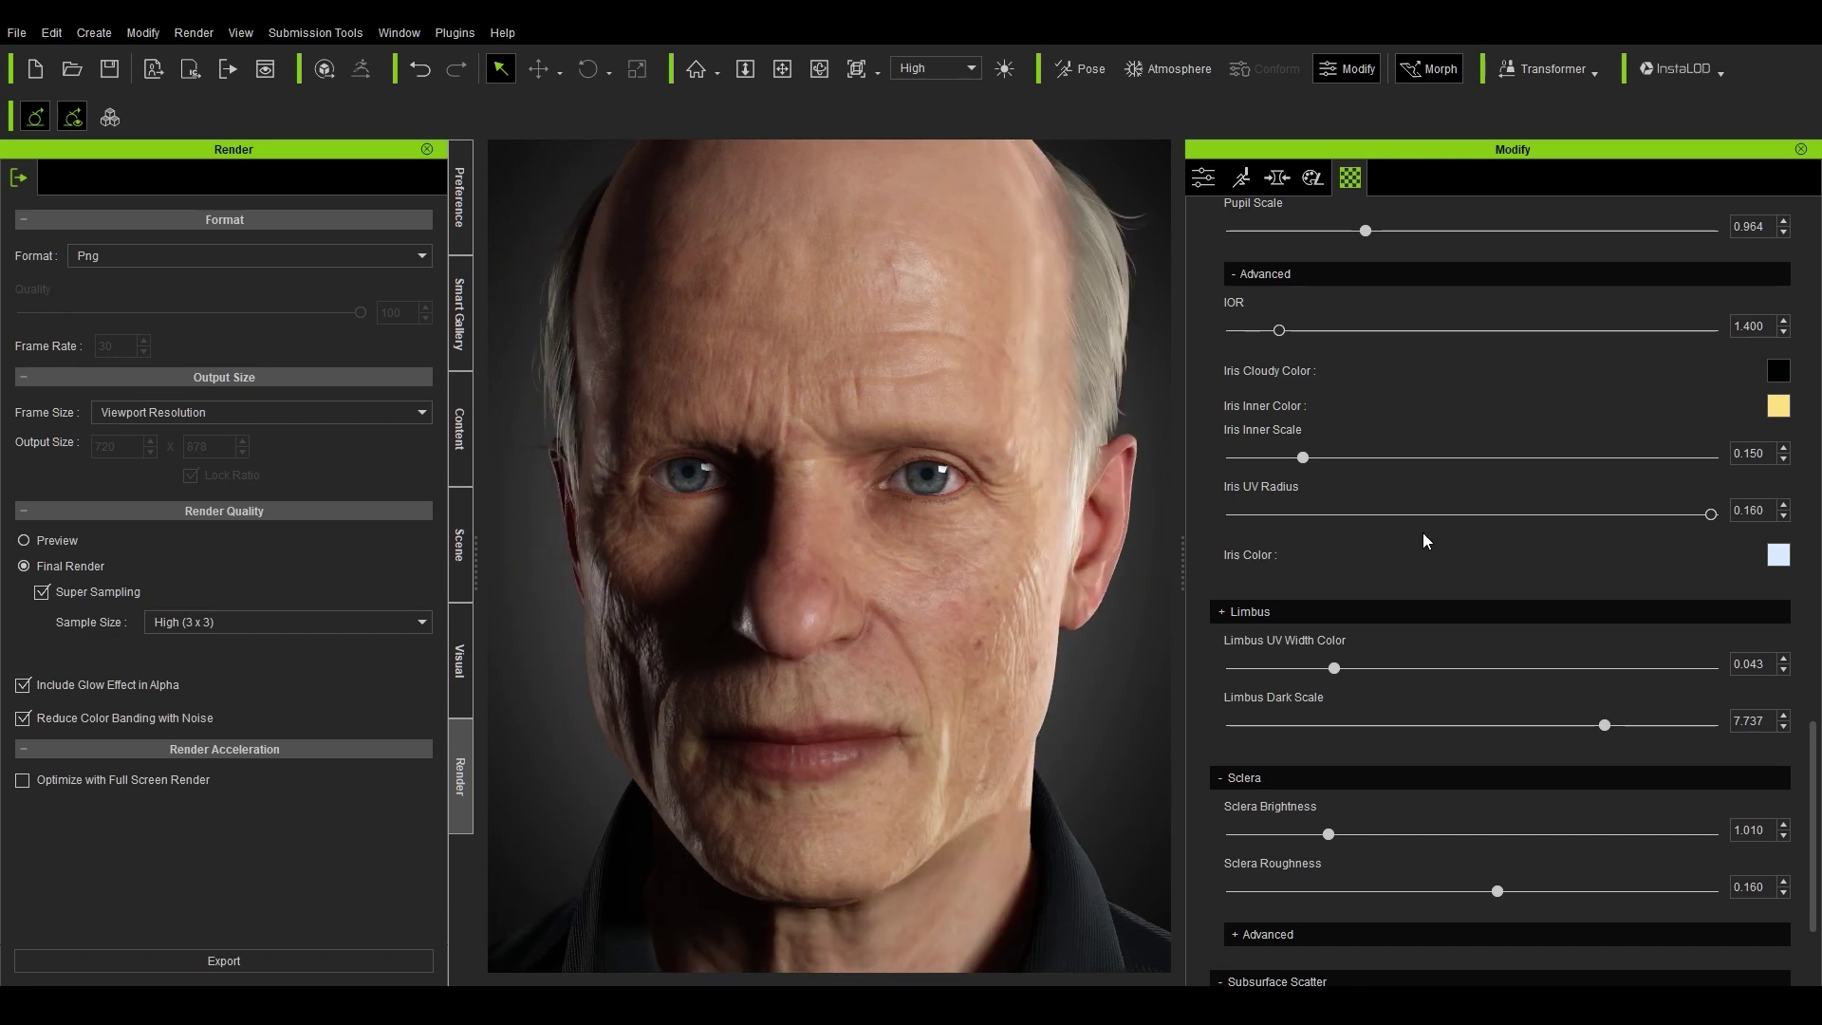
Step: Select the Std_Tongue material and open the avatar's mouth to examine the tongue and teeth
scroll(1340, 452, "up", 3)
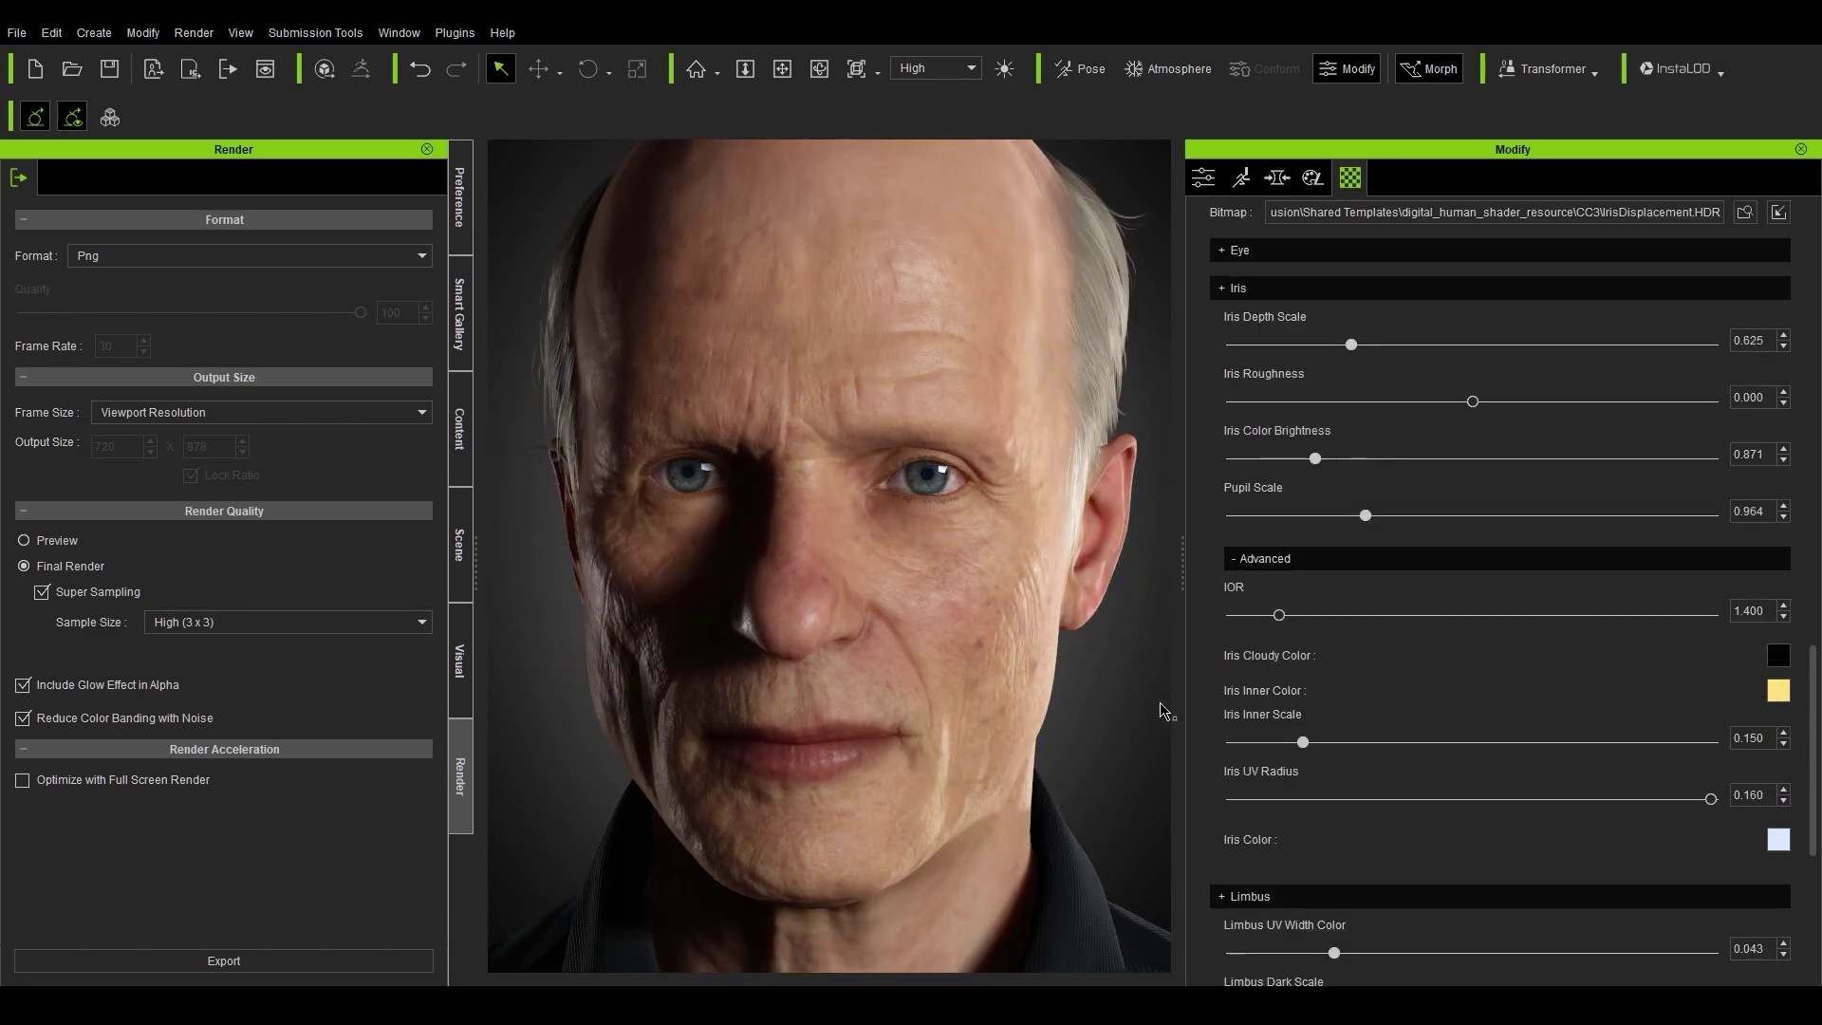
scroll(1284, 611, "up", 8)
scroll(1288, 601, "up", 5)
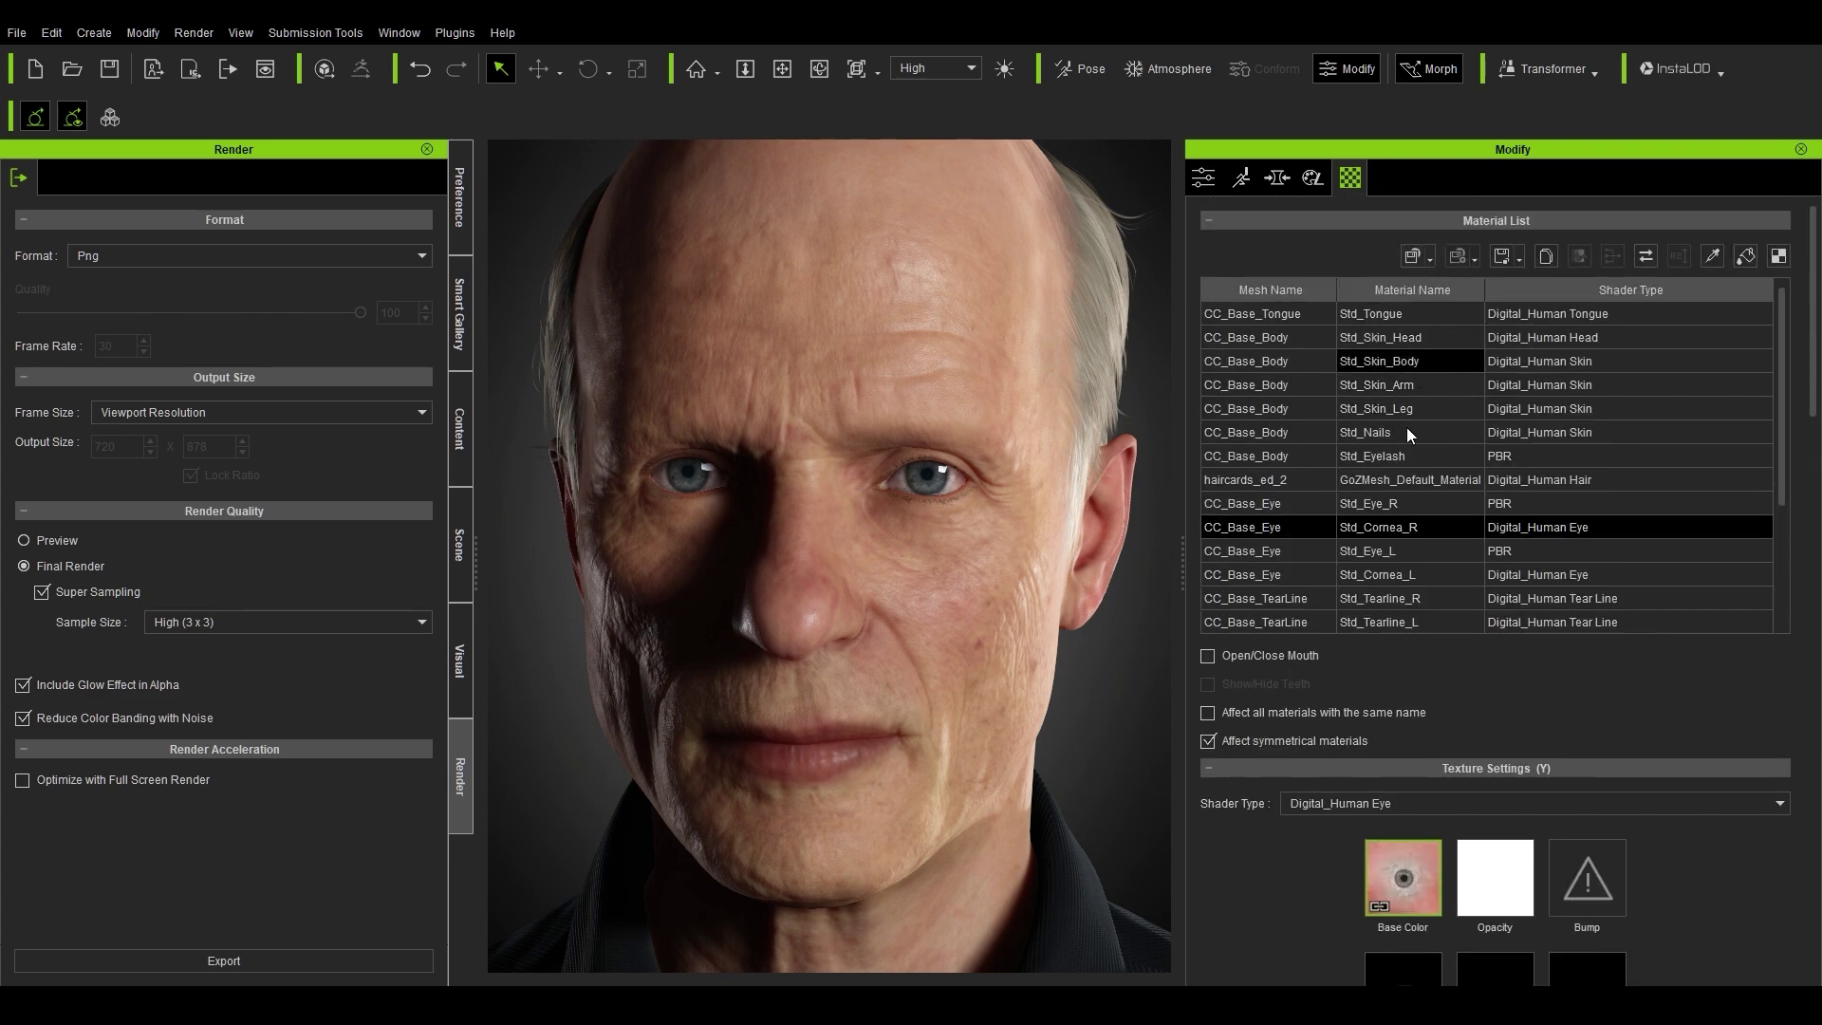
left_click(1410, 316)
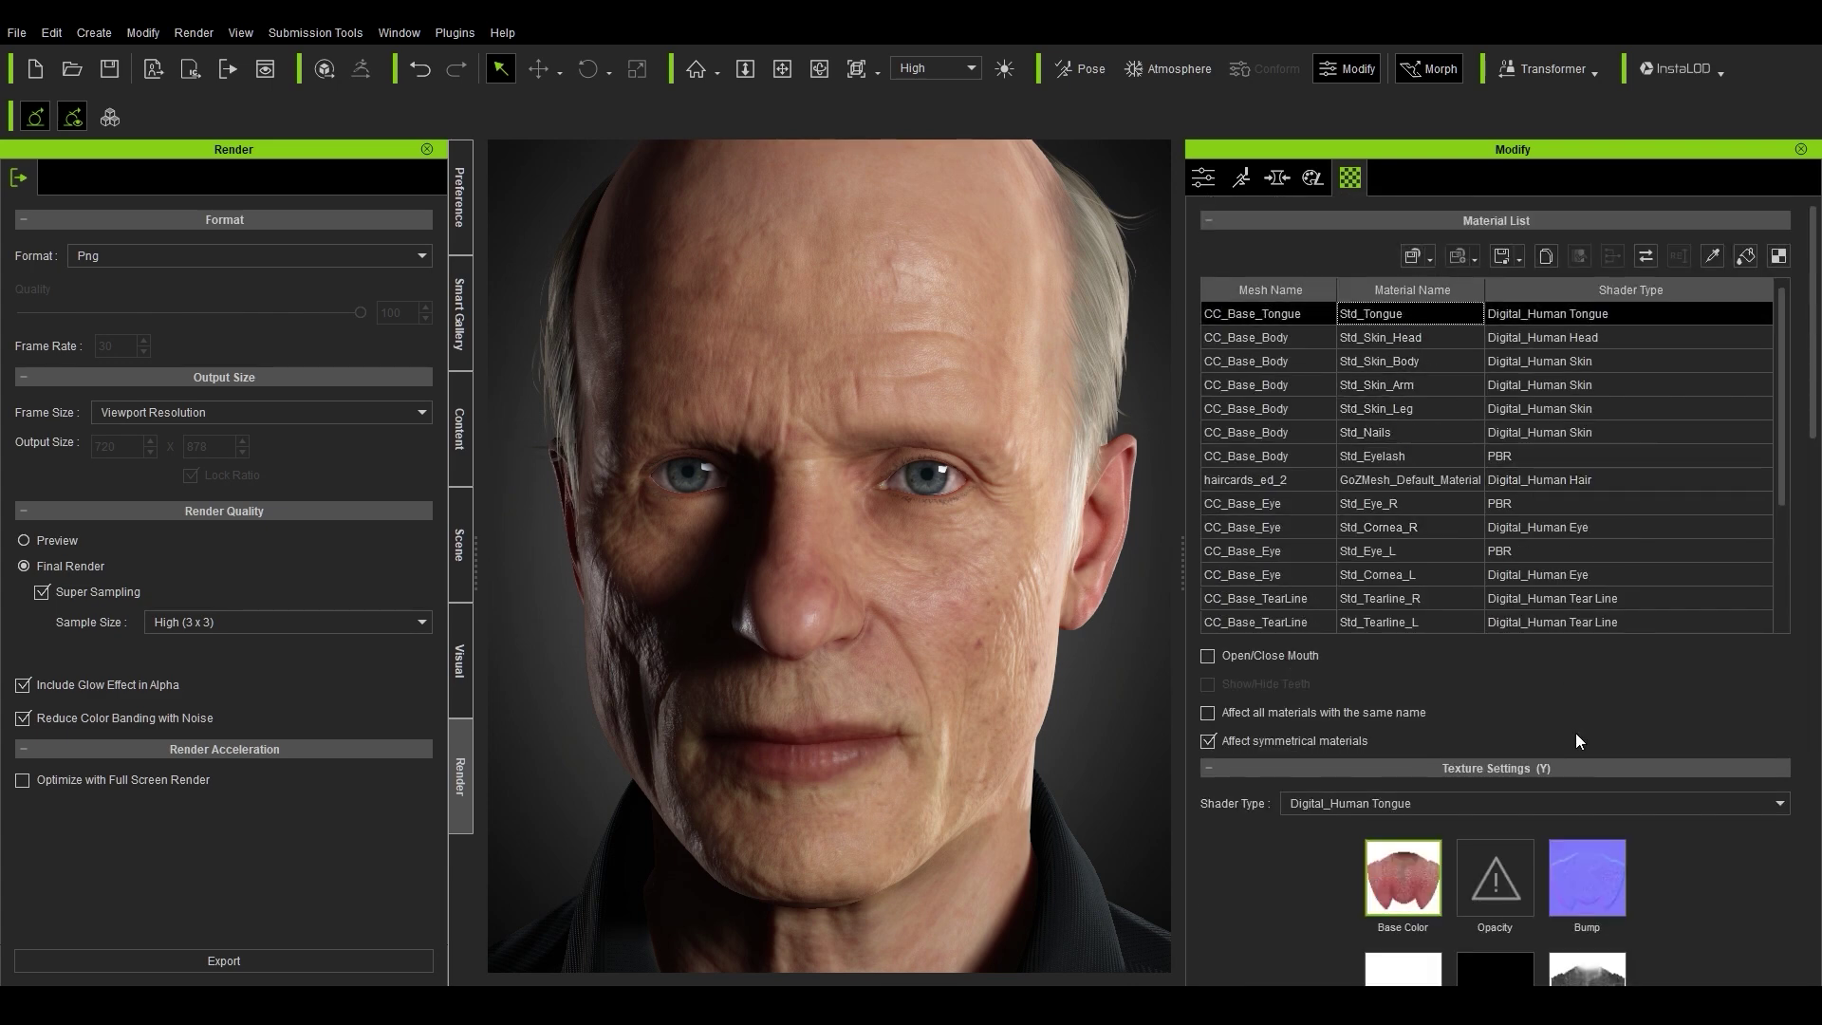
left_click(1205, 179)
left_click(1307, 400)
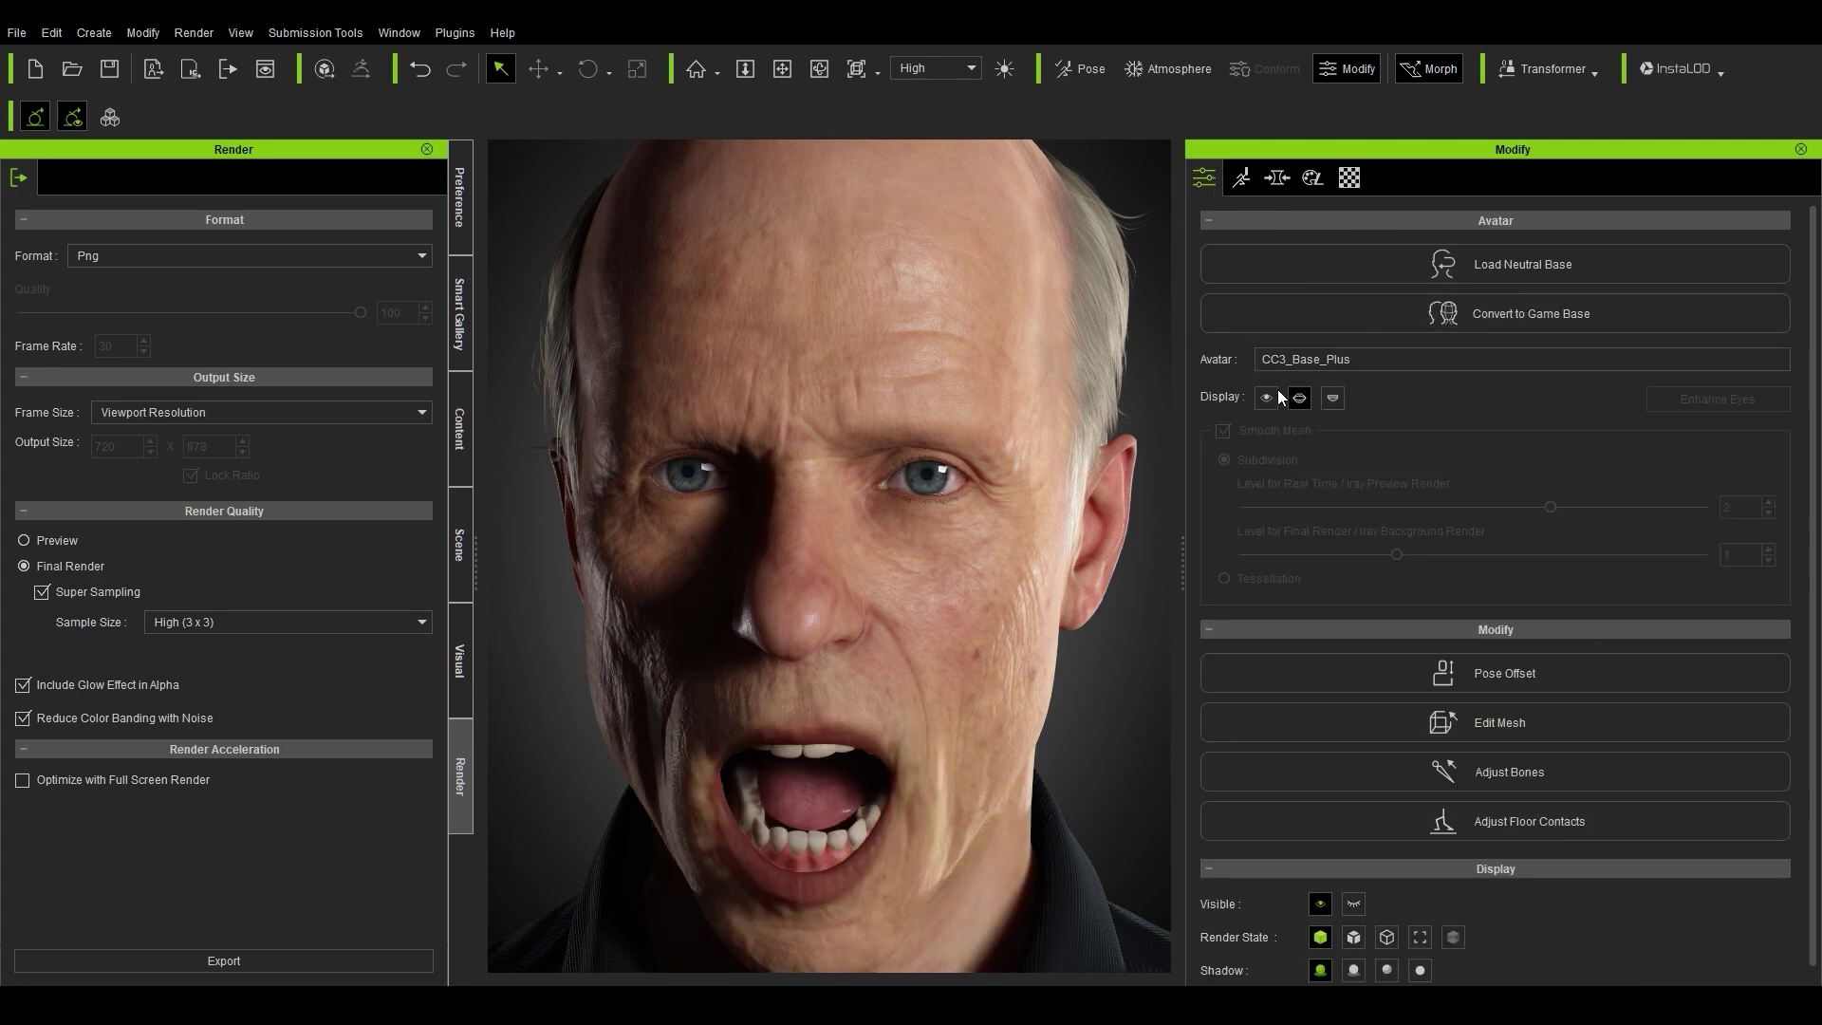
left_click(1349, 178)
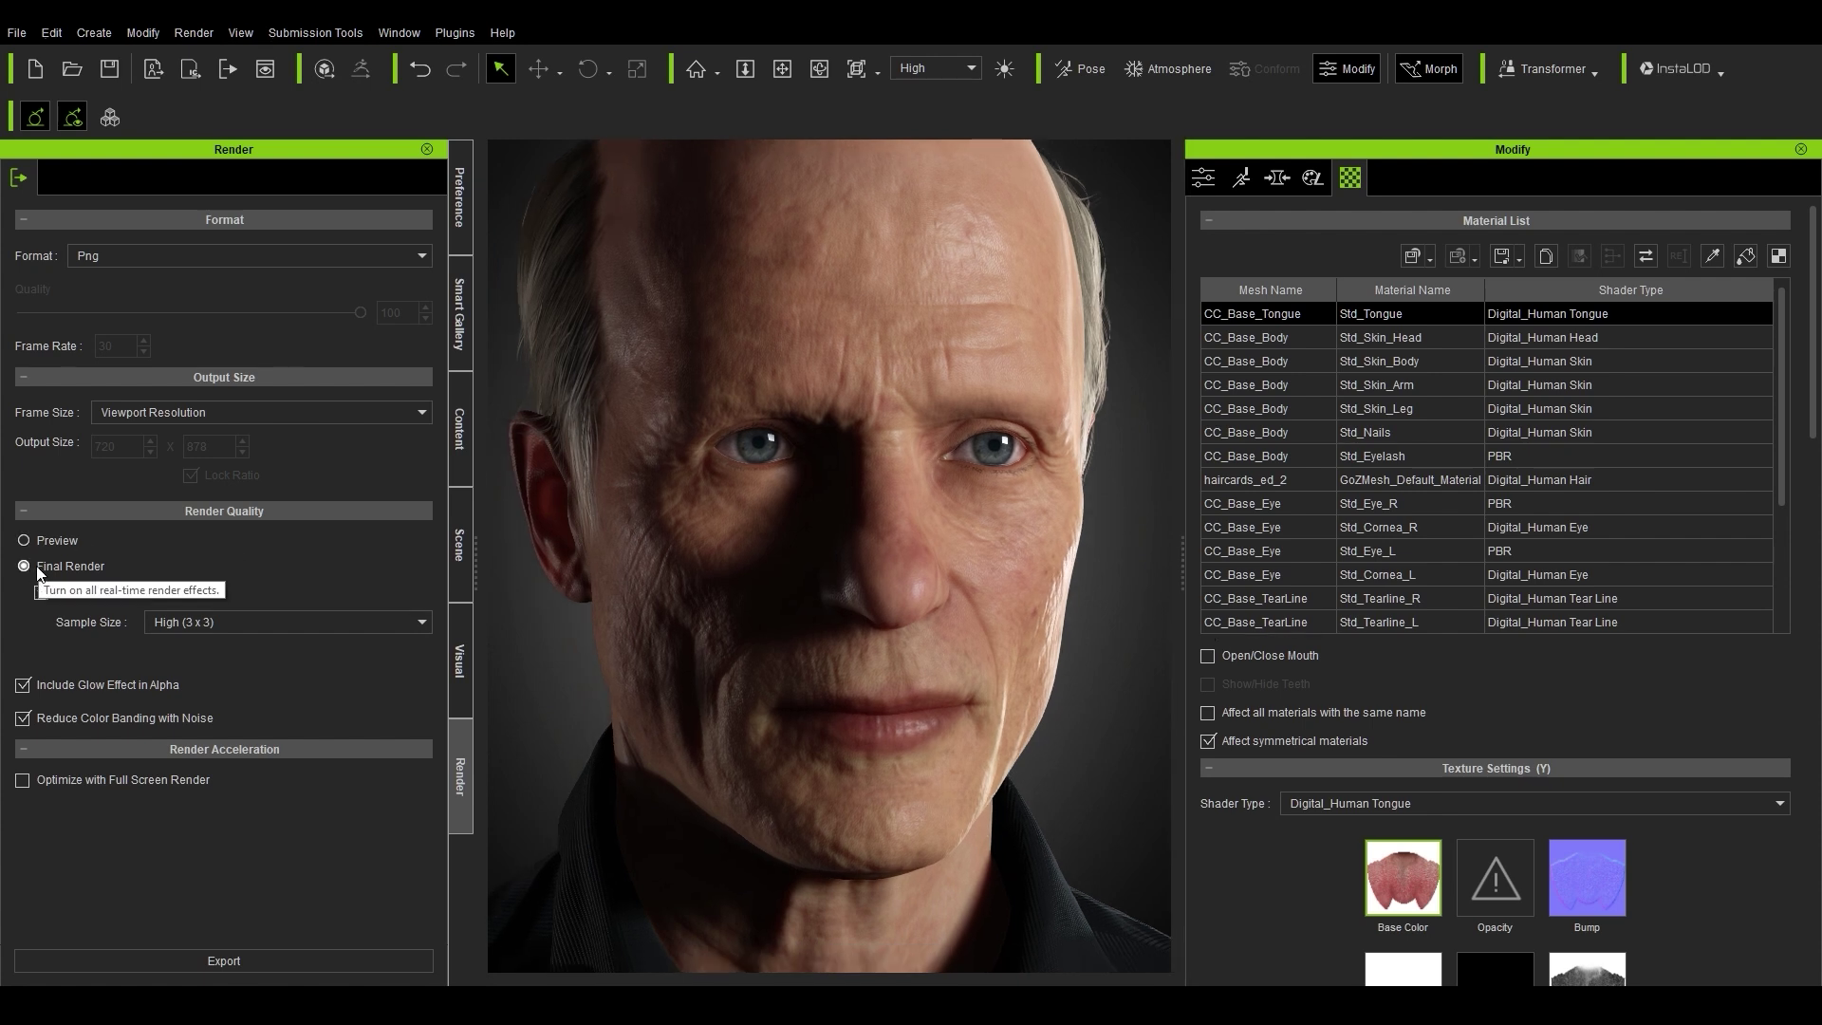
Step: Enable Ambient Occlusion with a Blend of 100 and check the occlusion pass alone before returning to Apply AO
left_click(460, 646)
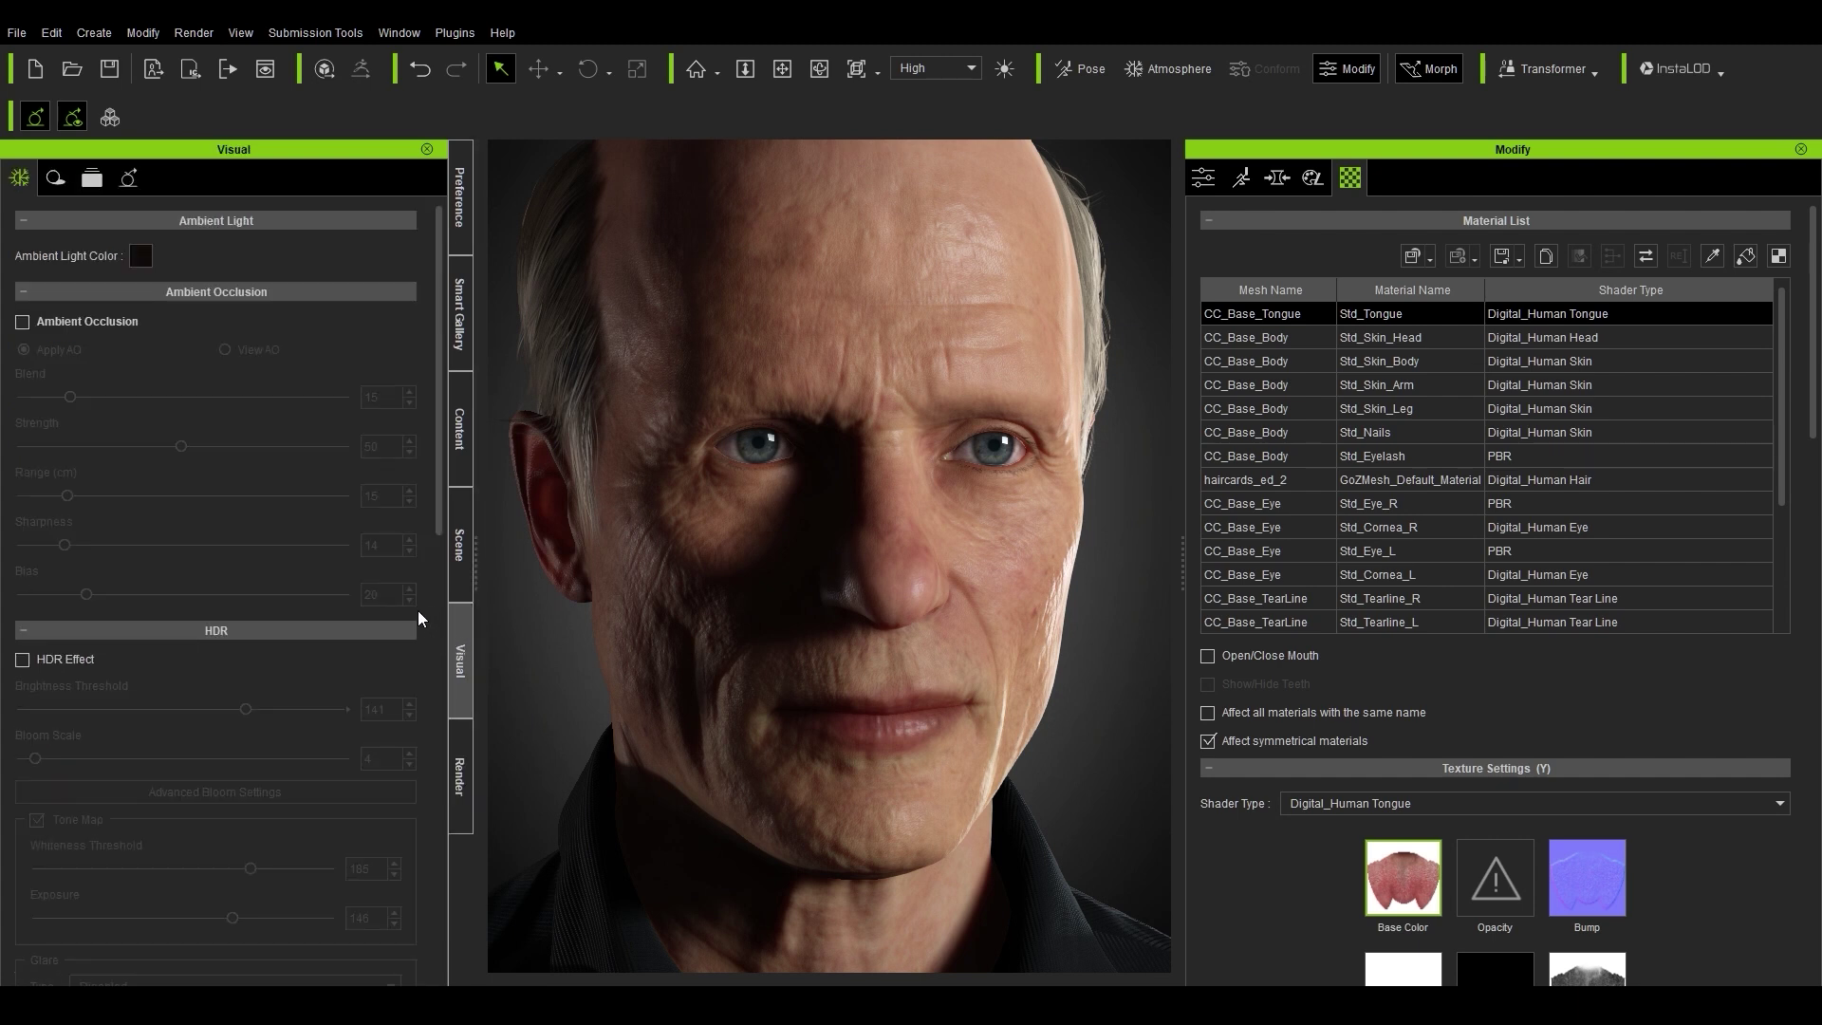
left_click(22, 322)
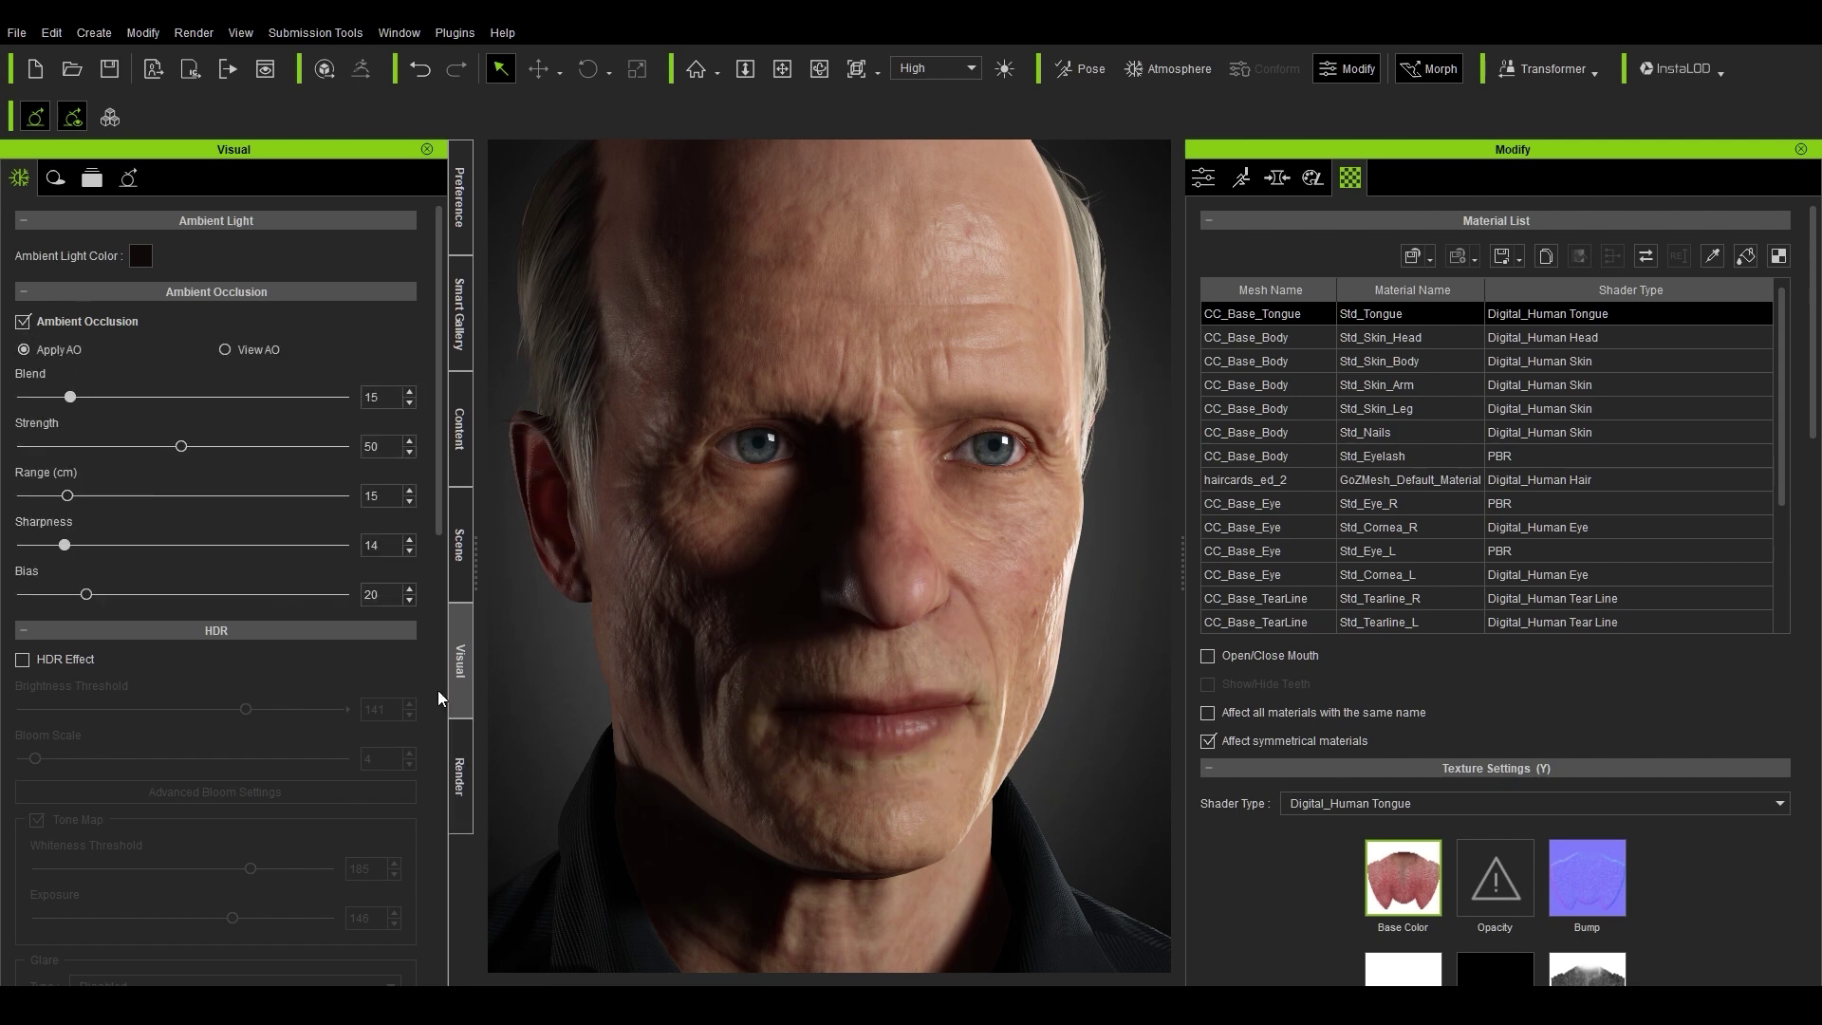
left_click_drag(233, 410, 425, 410)
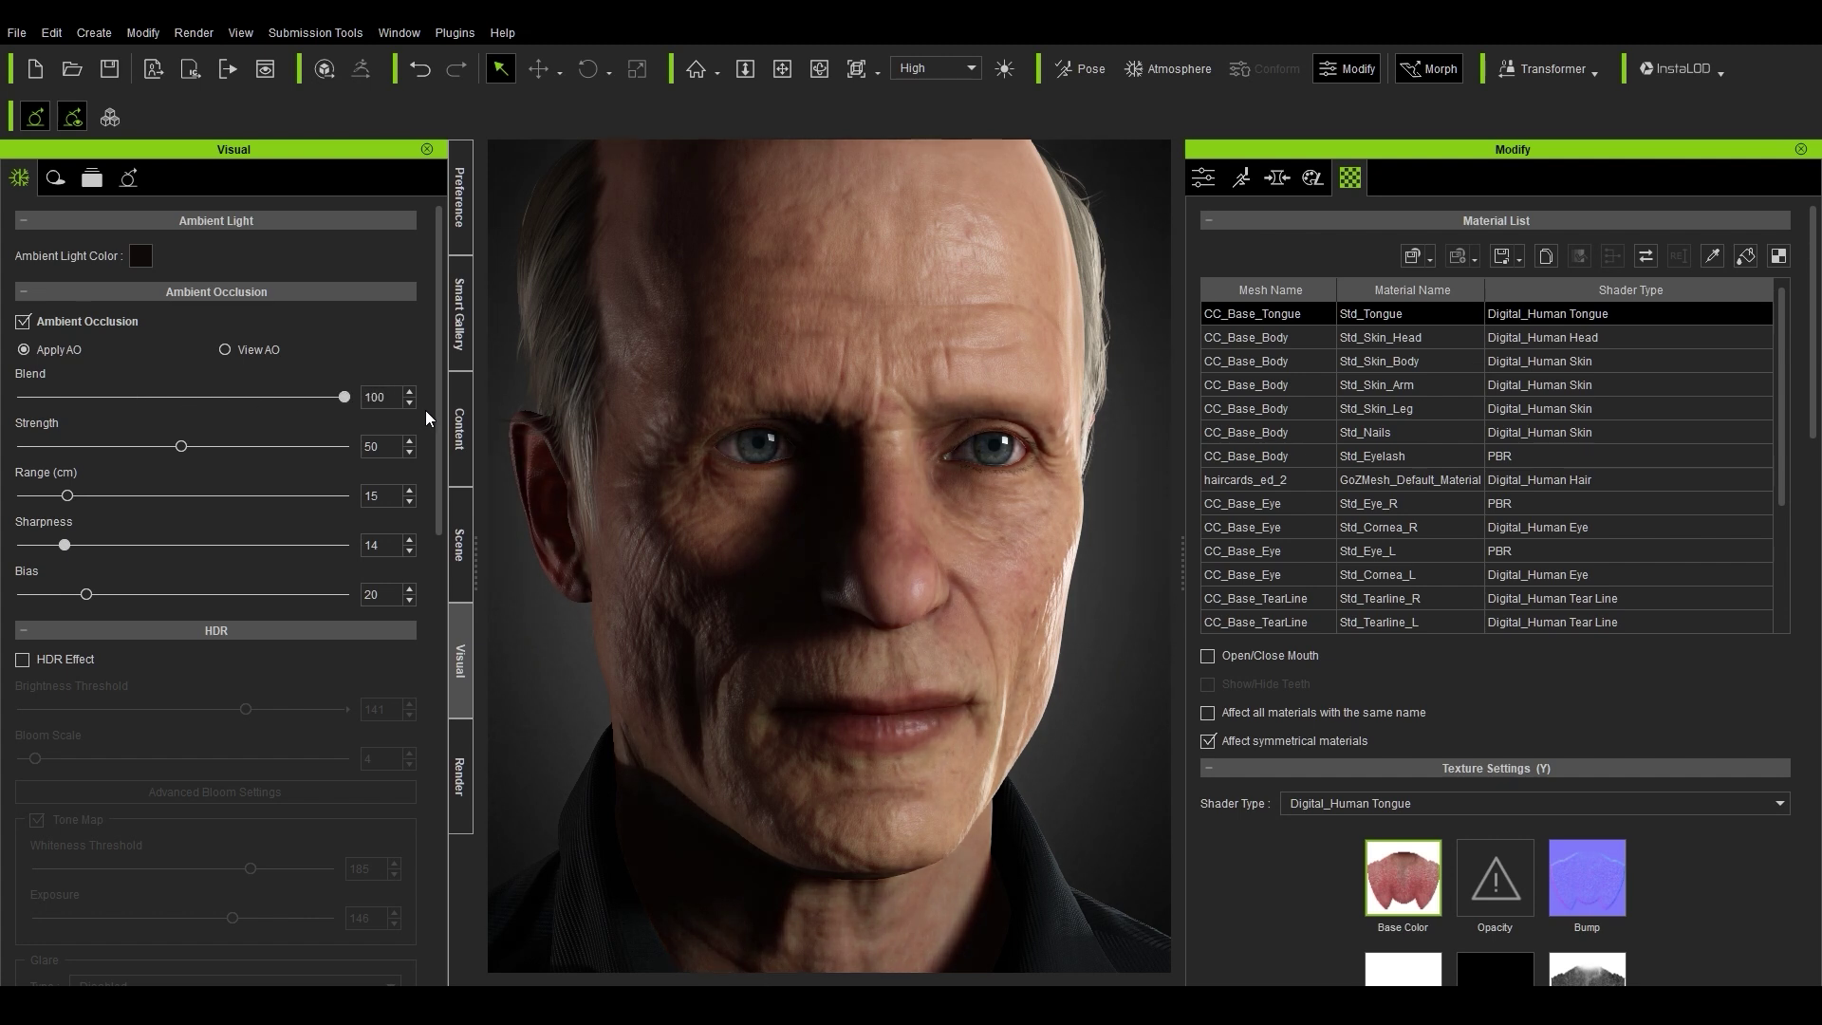
left_click(225, 350)
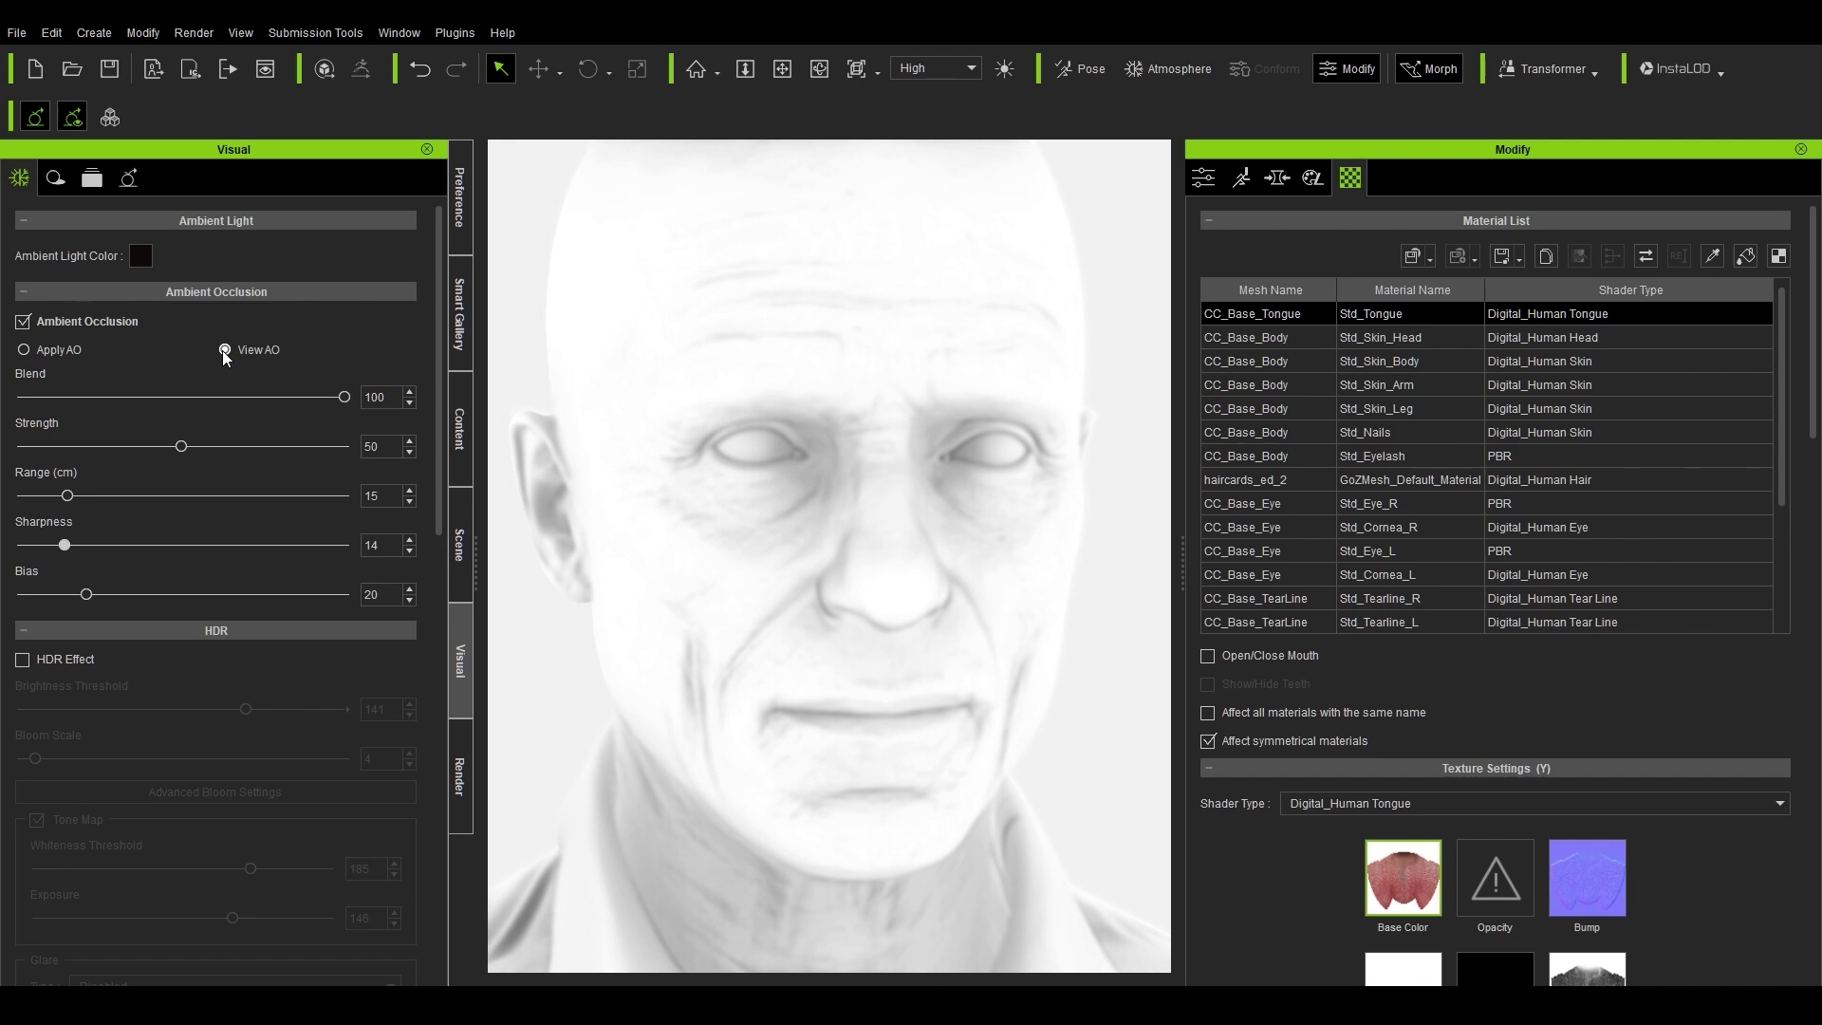
left_click(38, 350)
Step: Lower the Ambient Occlusion Blend to 33 and compare the View AO and Apply AO modes
mouse_move(201, 396)
left_mouse_down()
mouse_move(81, 396)
mouse_move(154, 397)
left_mouse_up()
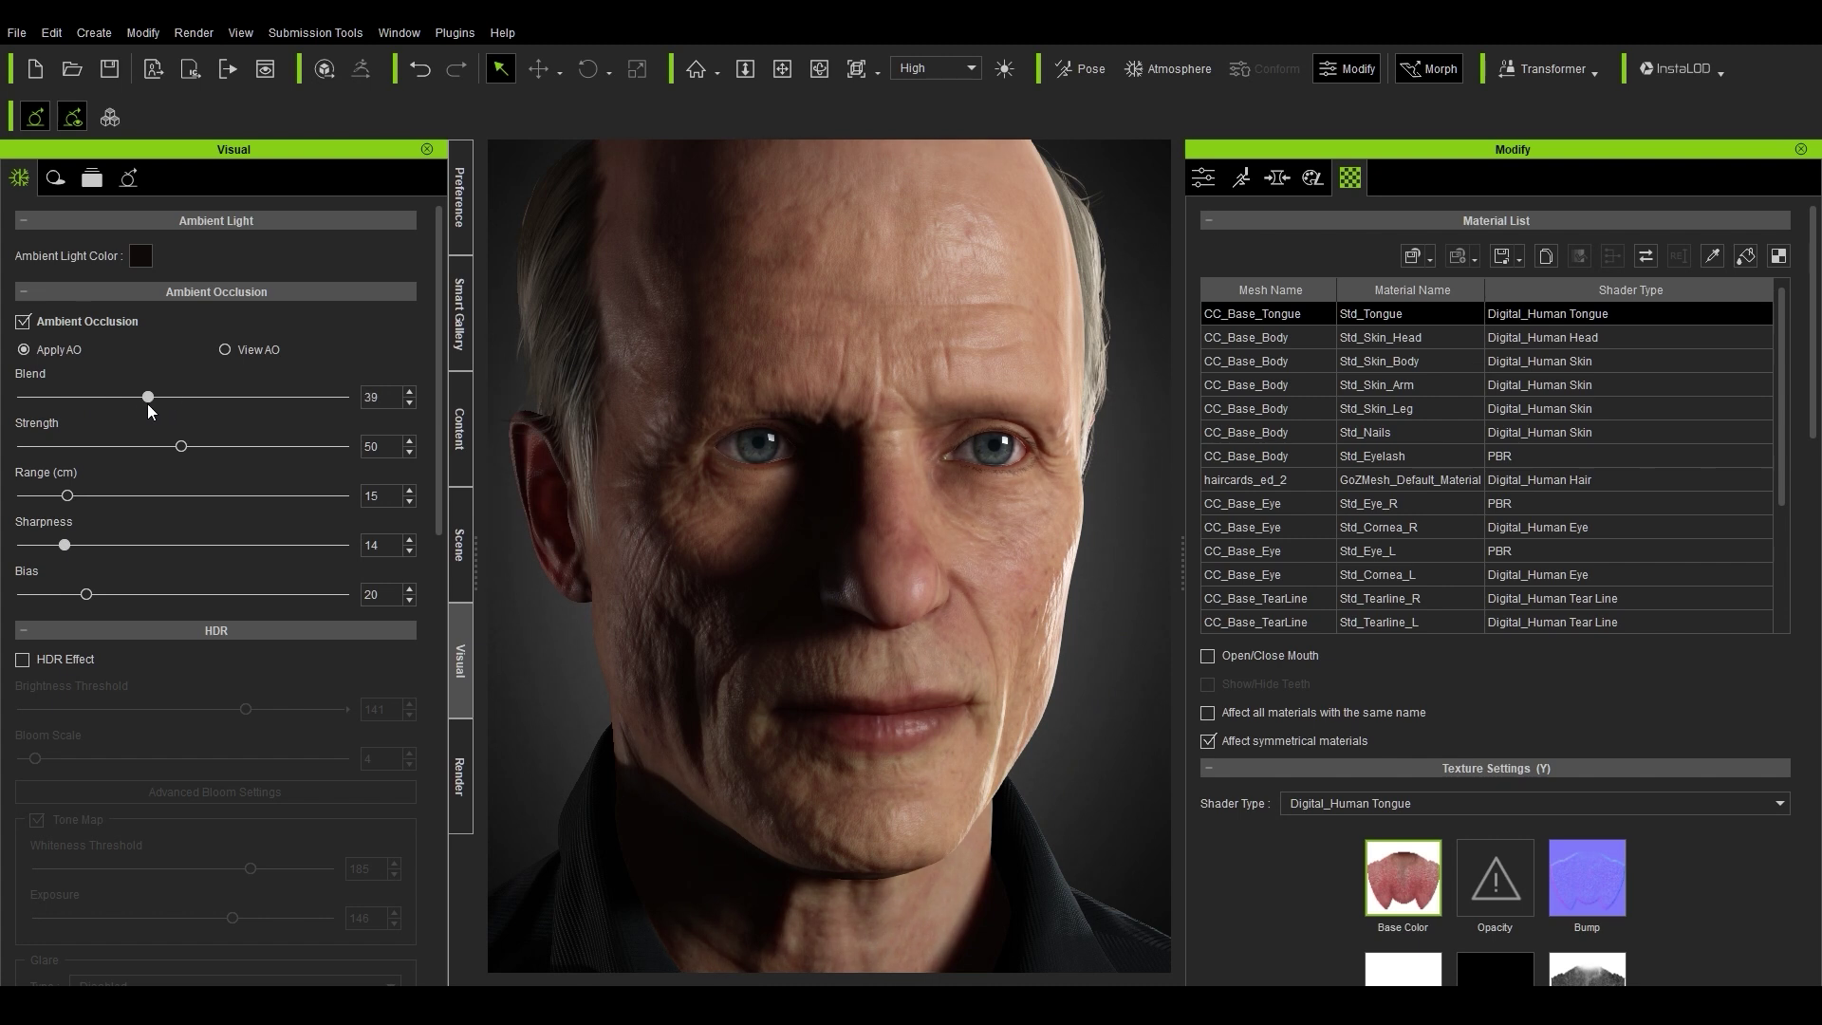
left_click(243, 349)
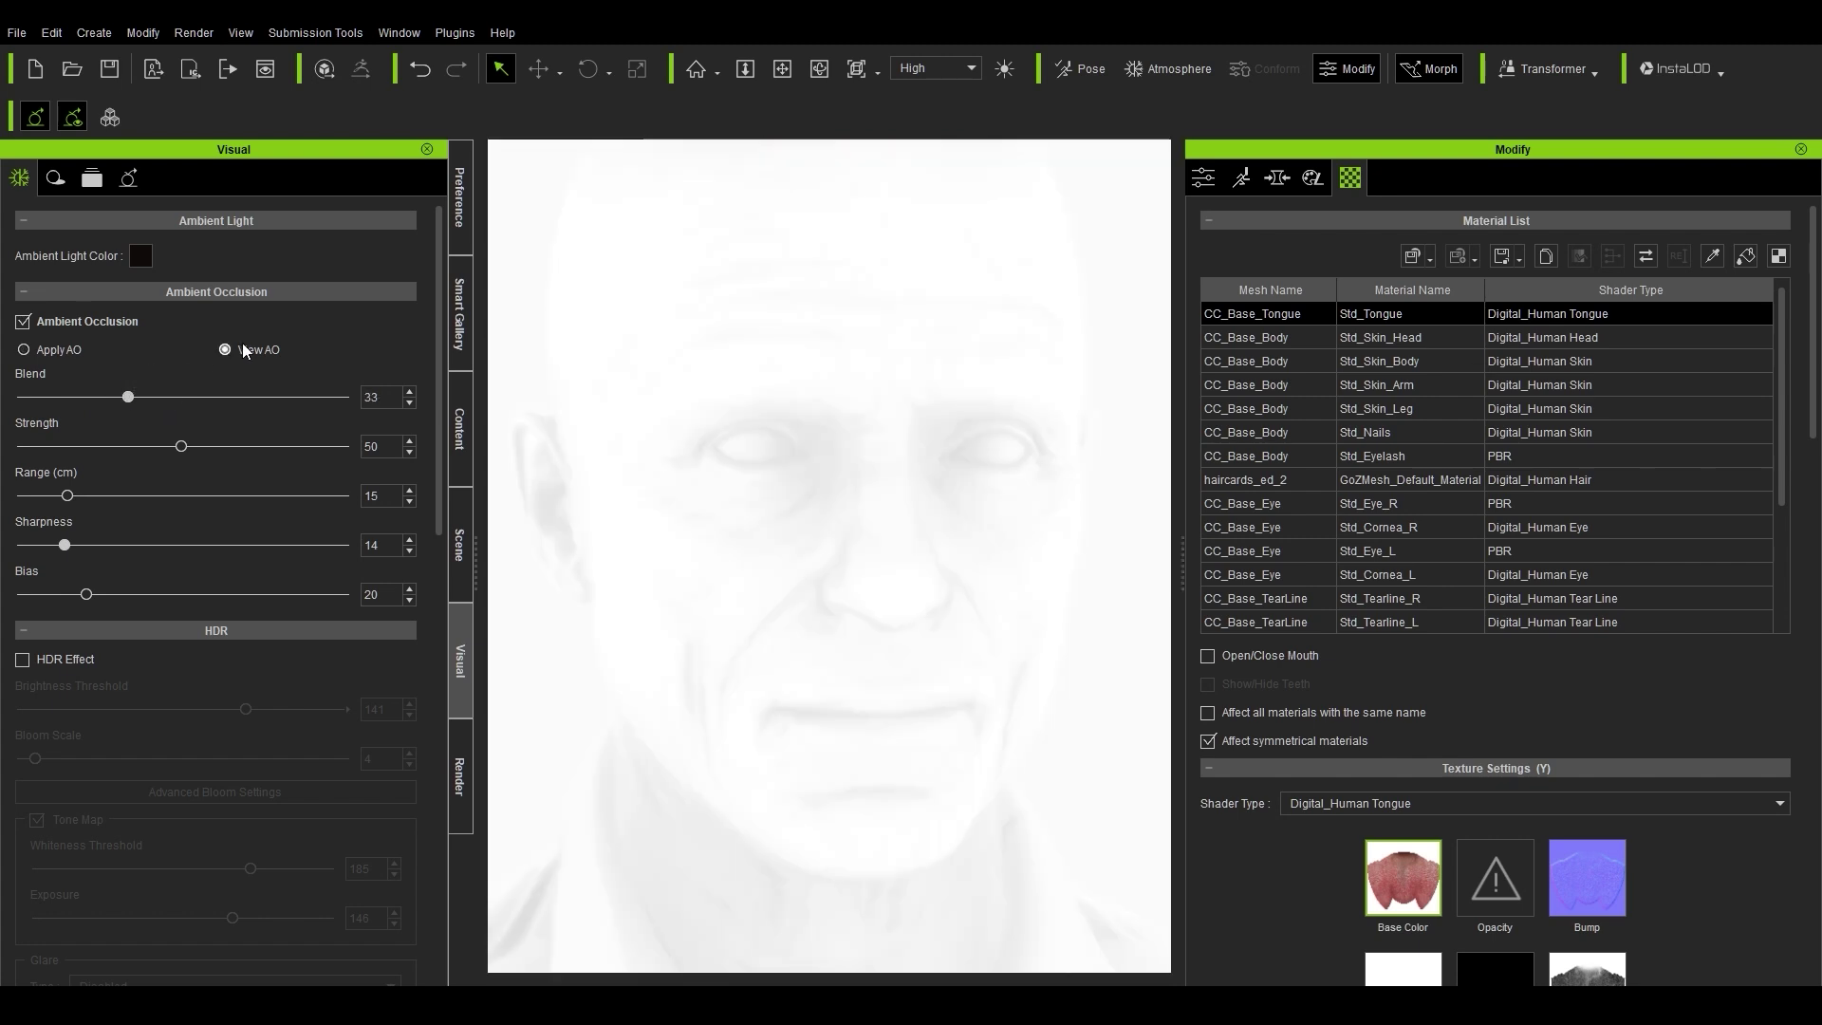
left_click(74, 351)
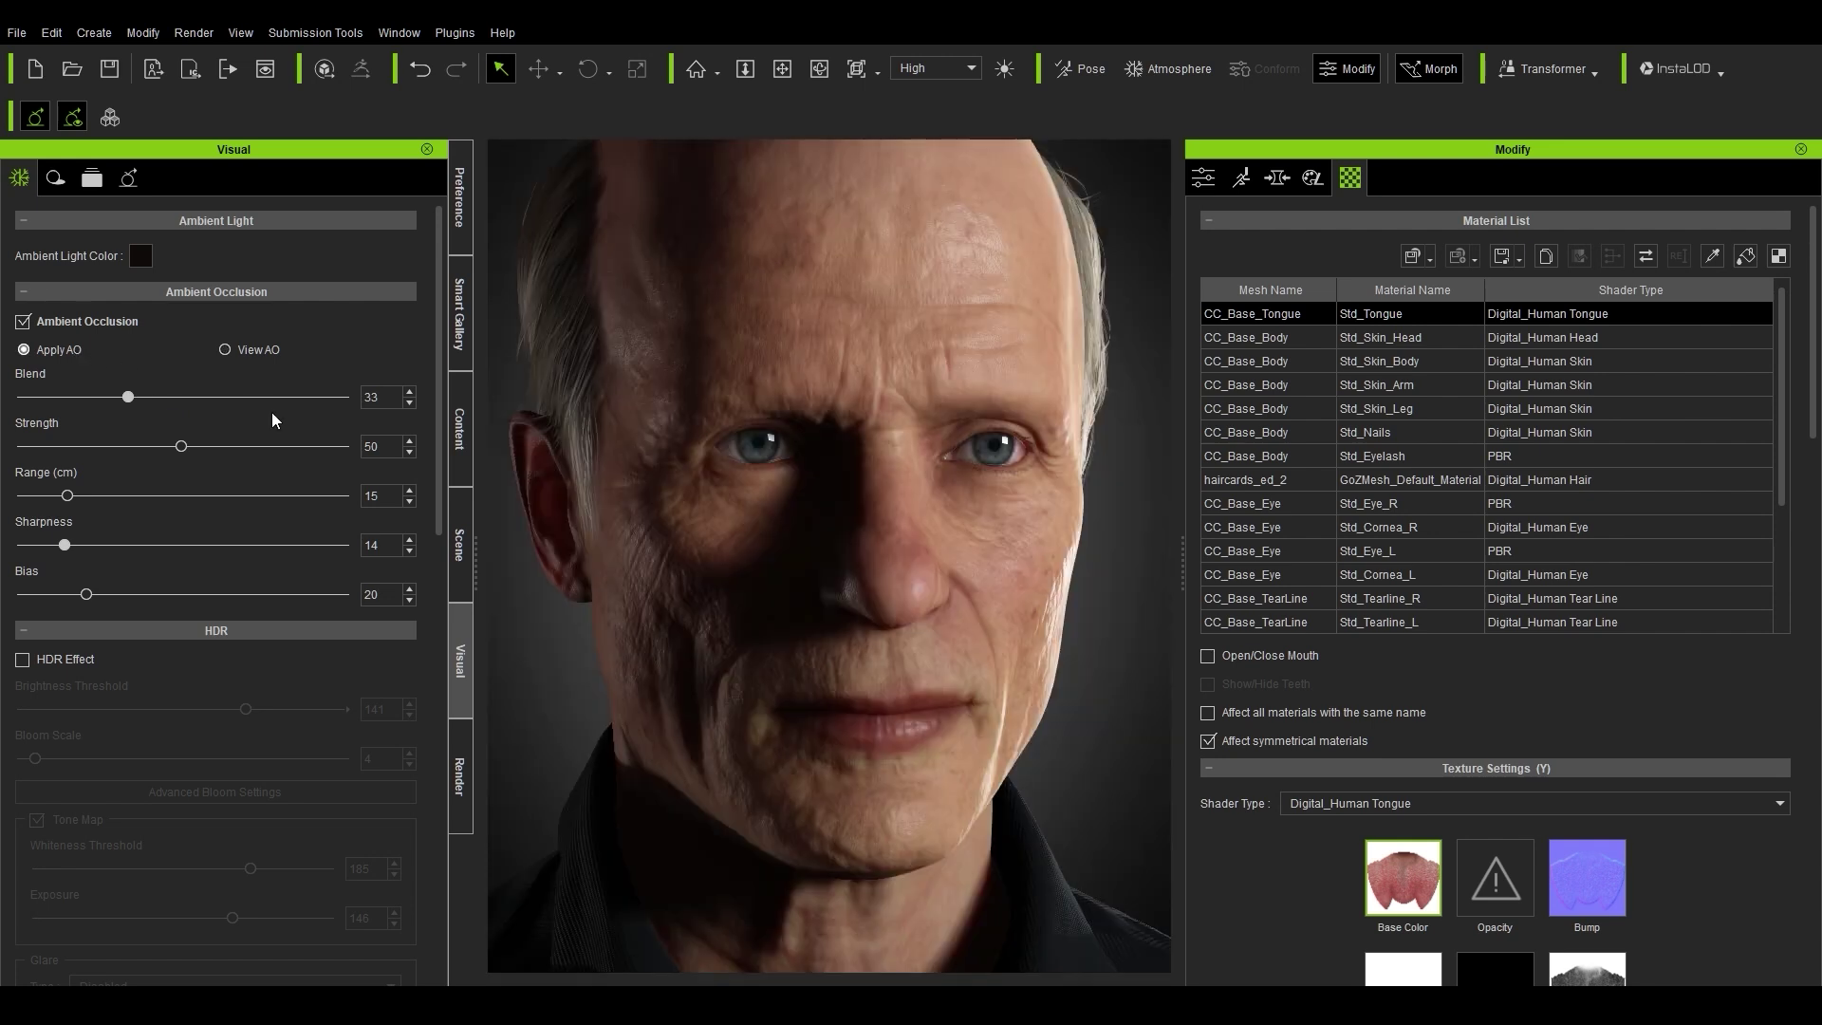
Step: Enable the HDR Effect in the scene's visual settings
left_click(57, 659)
scroll(118, 657, "down", 3)
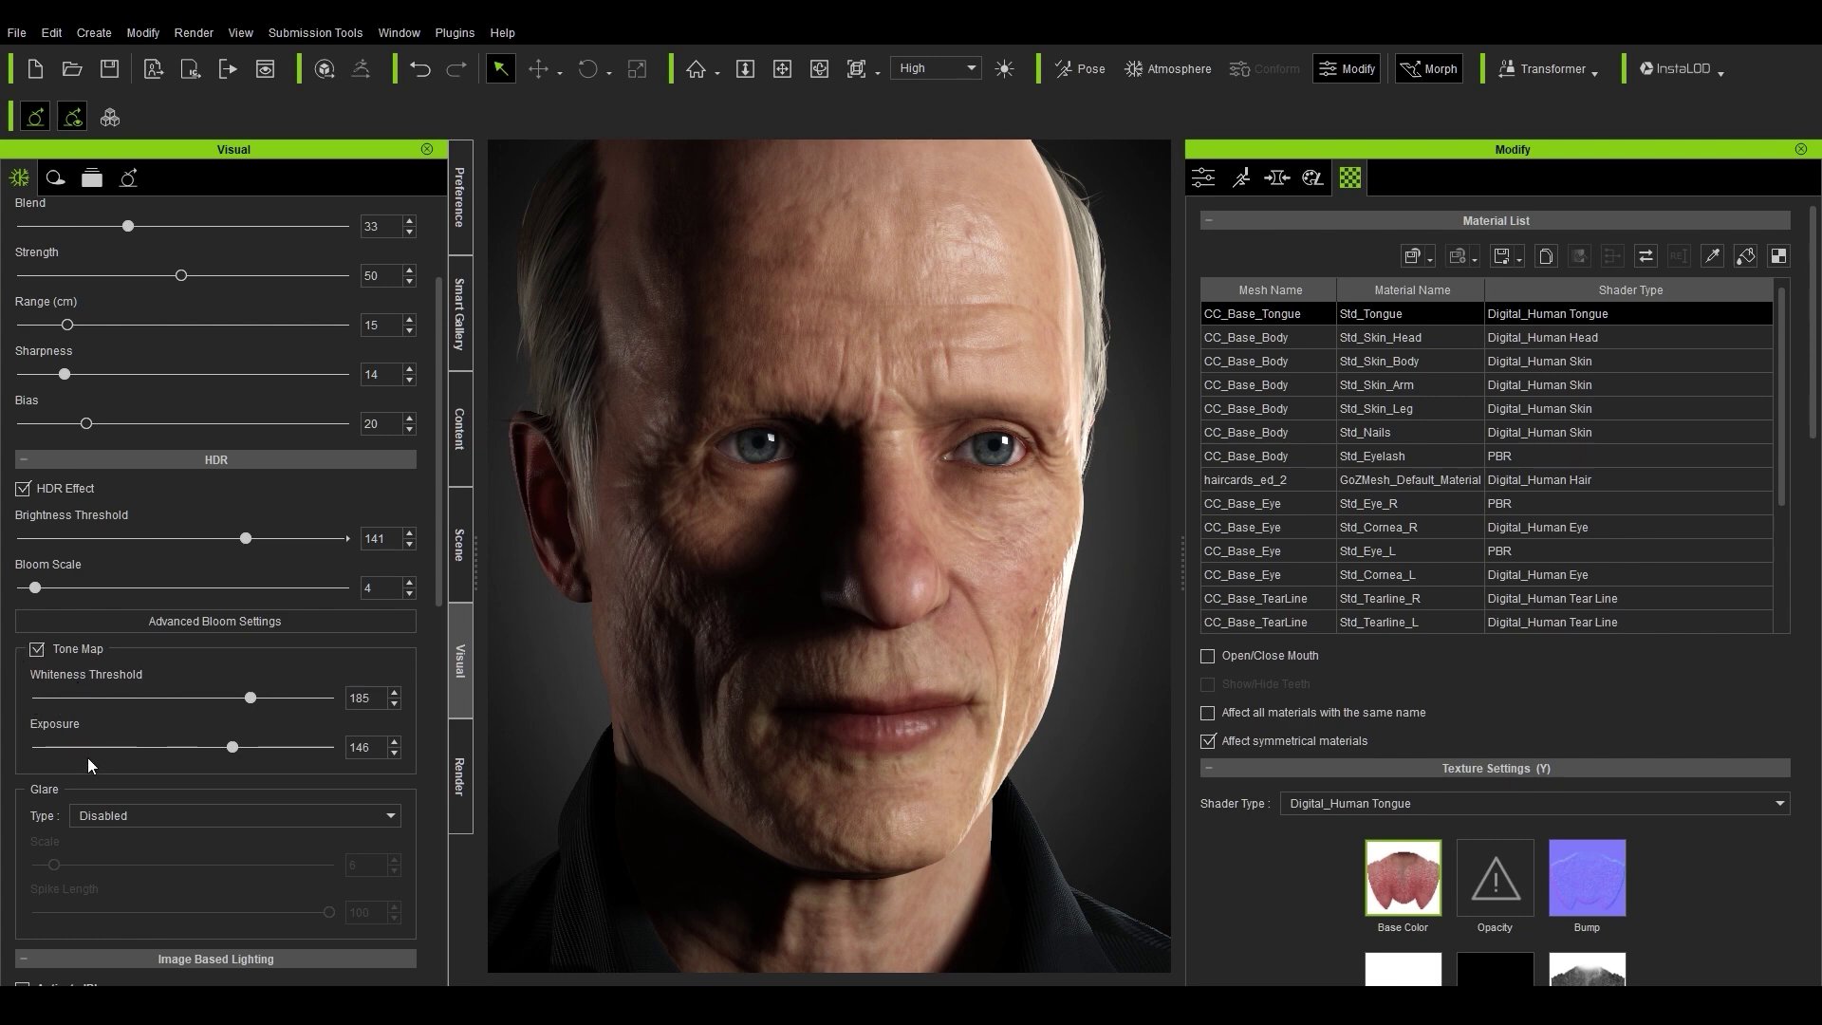
Step: Try a Tone Map Whiteness Threshold of 84 and Exposure of 28, and undo the changes
left_click_drag(249, 698, 89, 698)
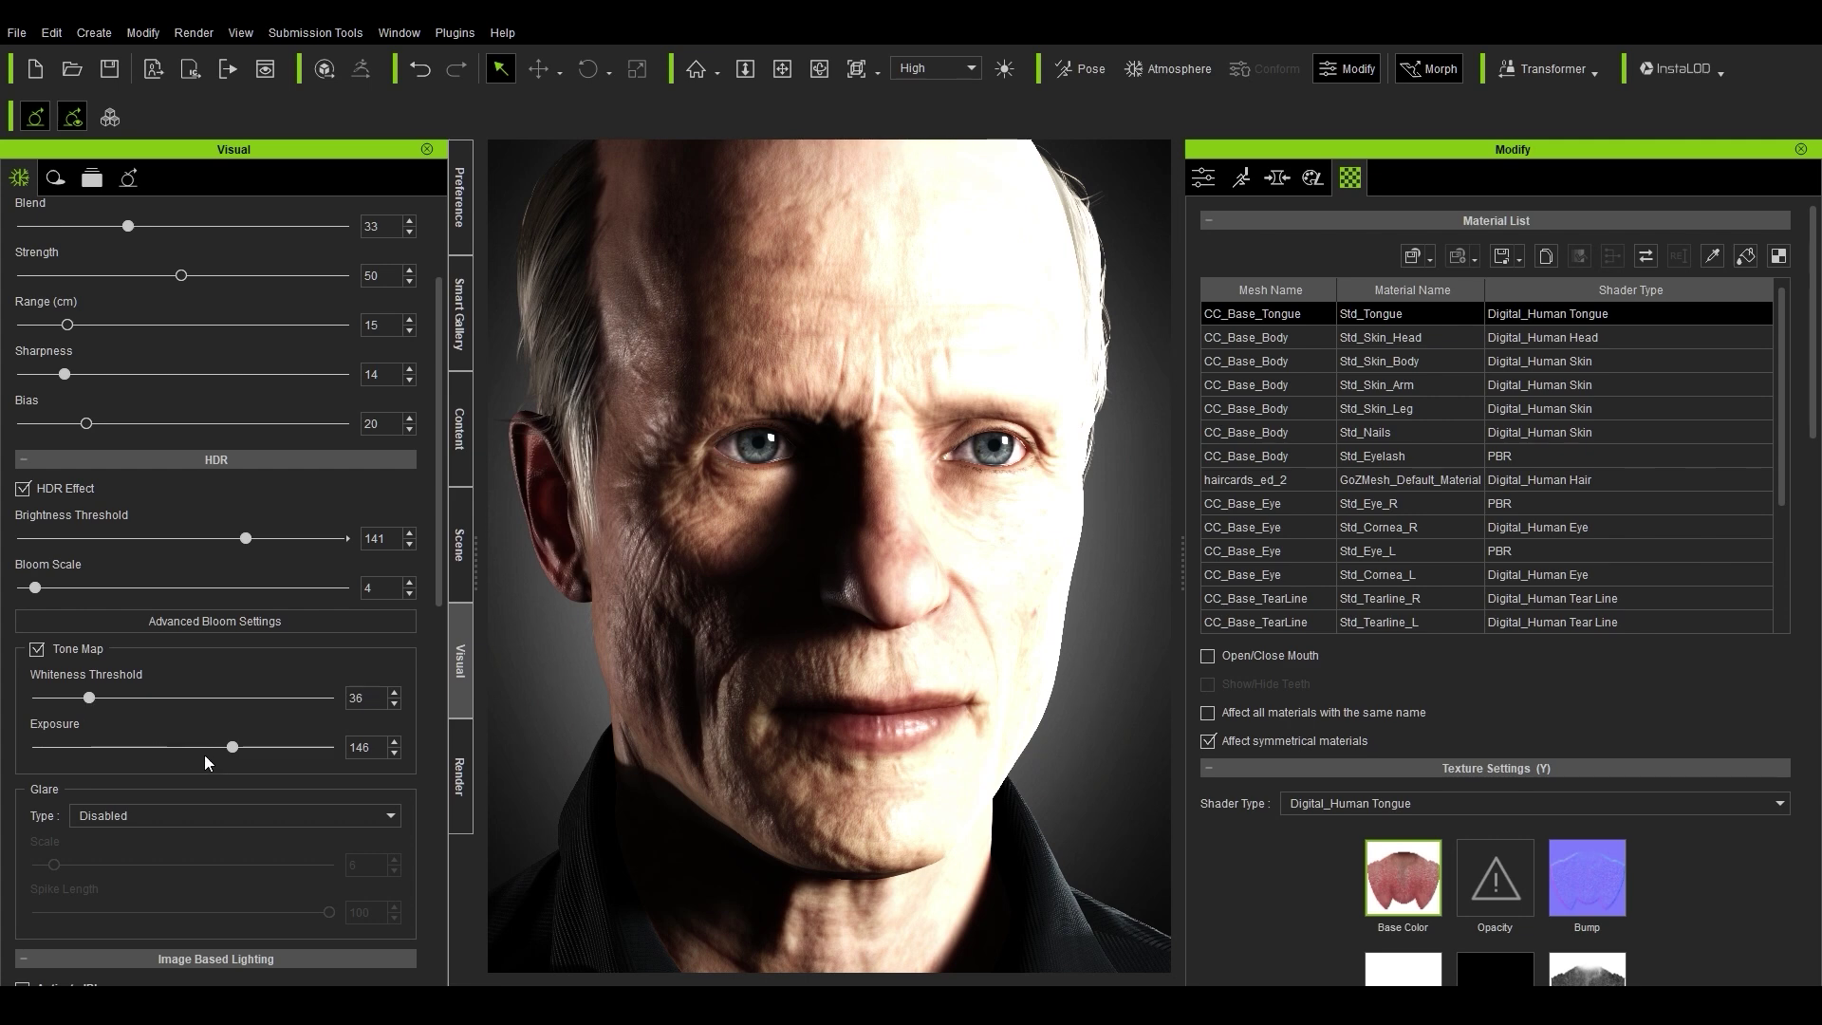
left_click_drag(232, 746, 159, 699)
left_click(76, 747)
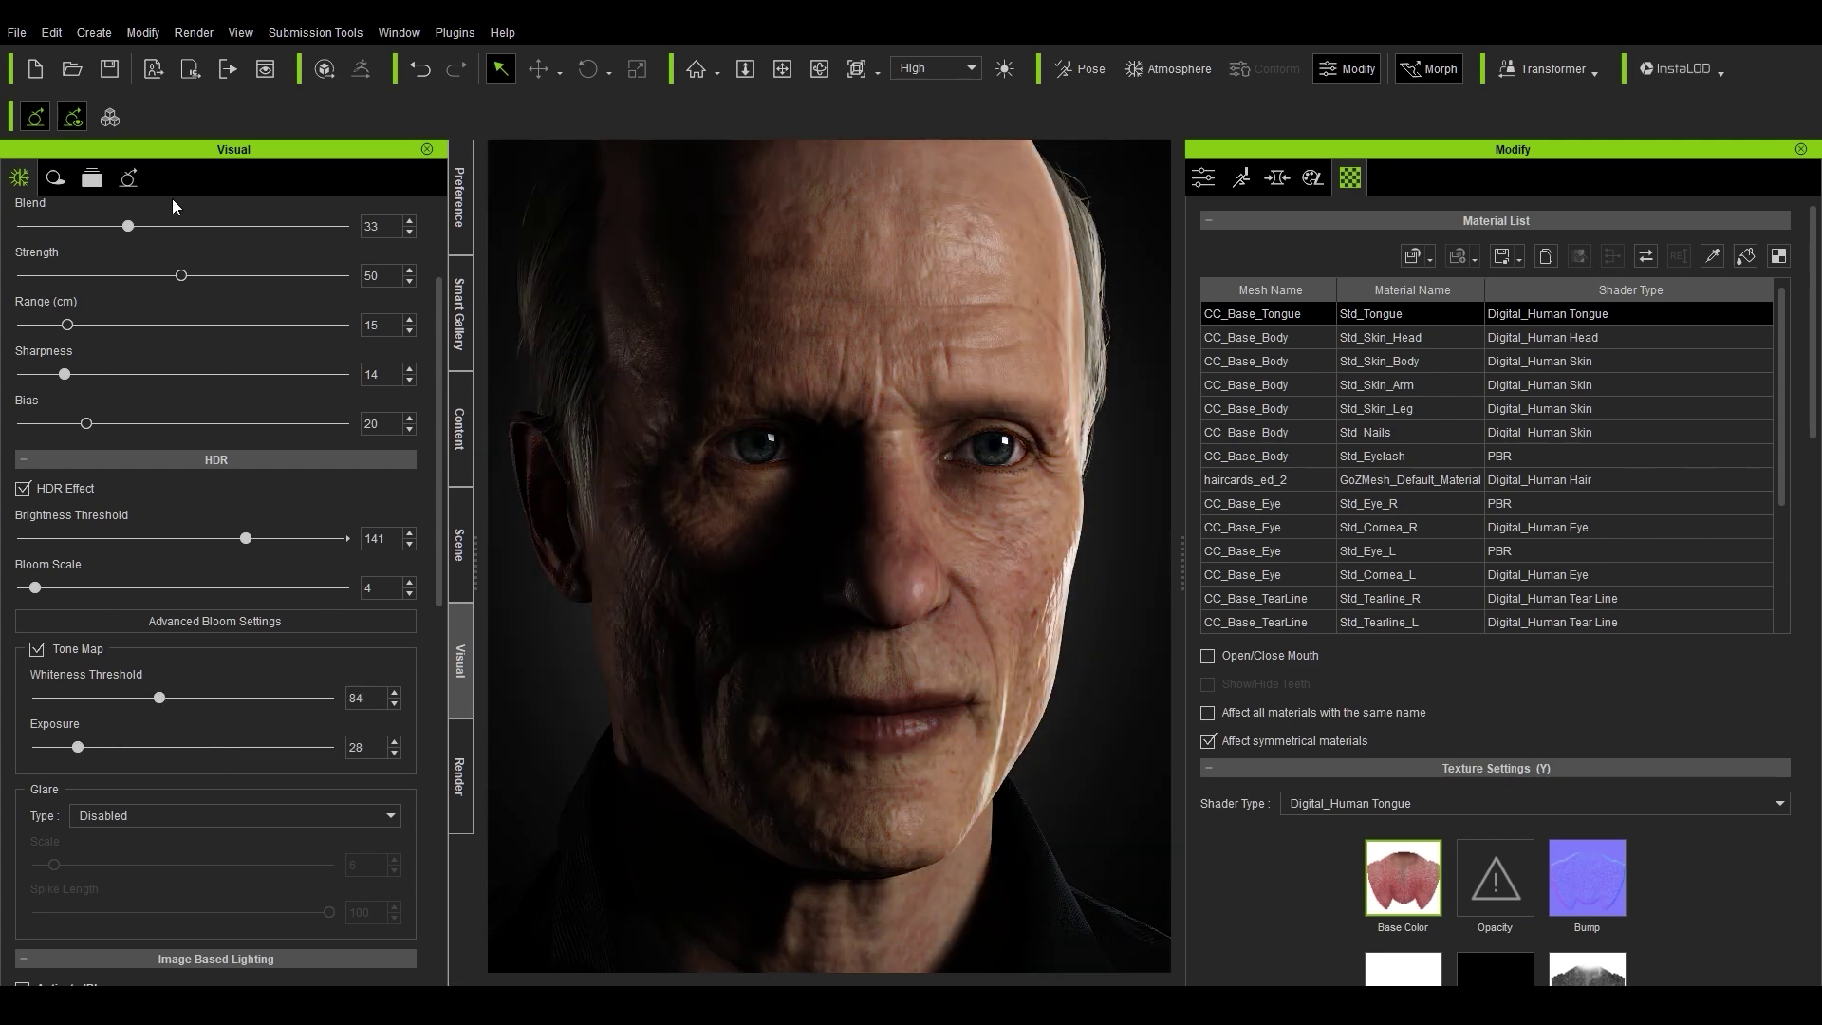
left_click(417, 69)
left_click(417, 68)
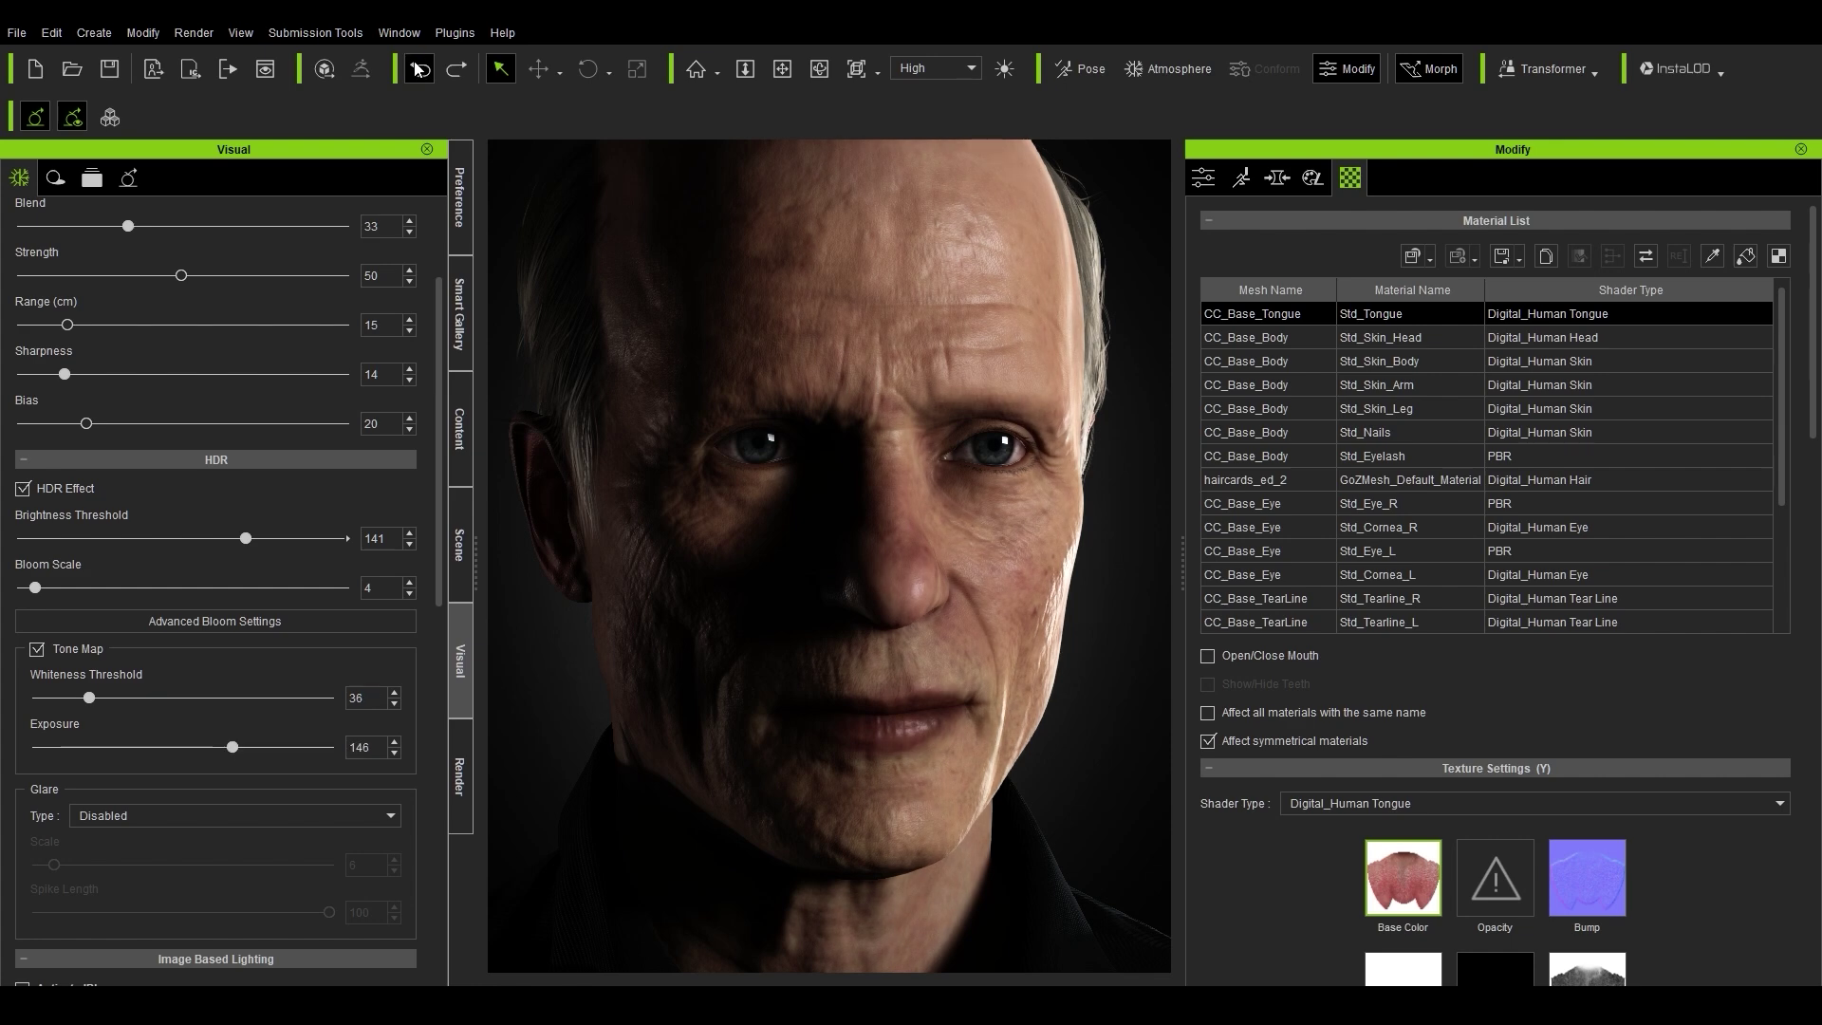
left_click(417, 68)
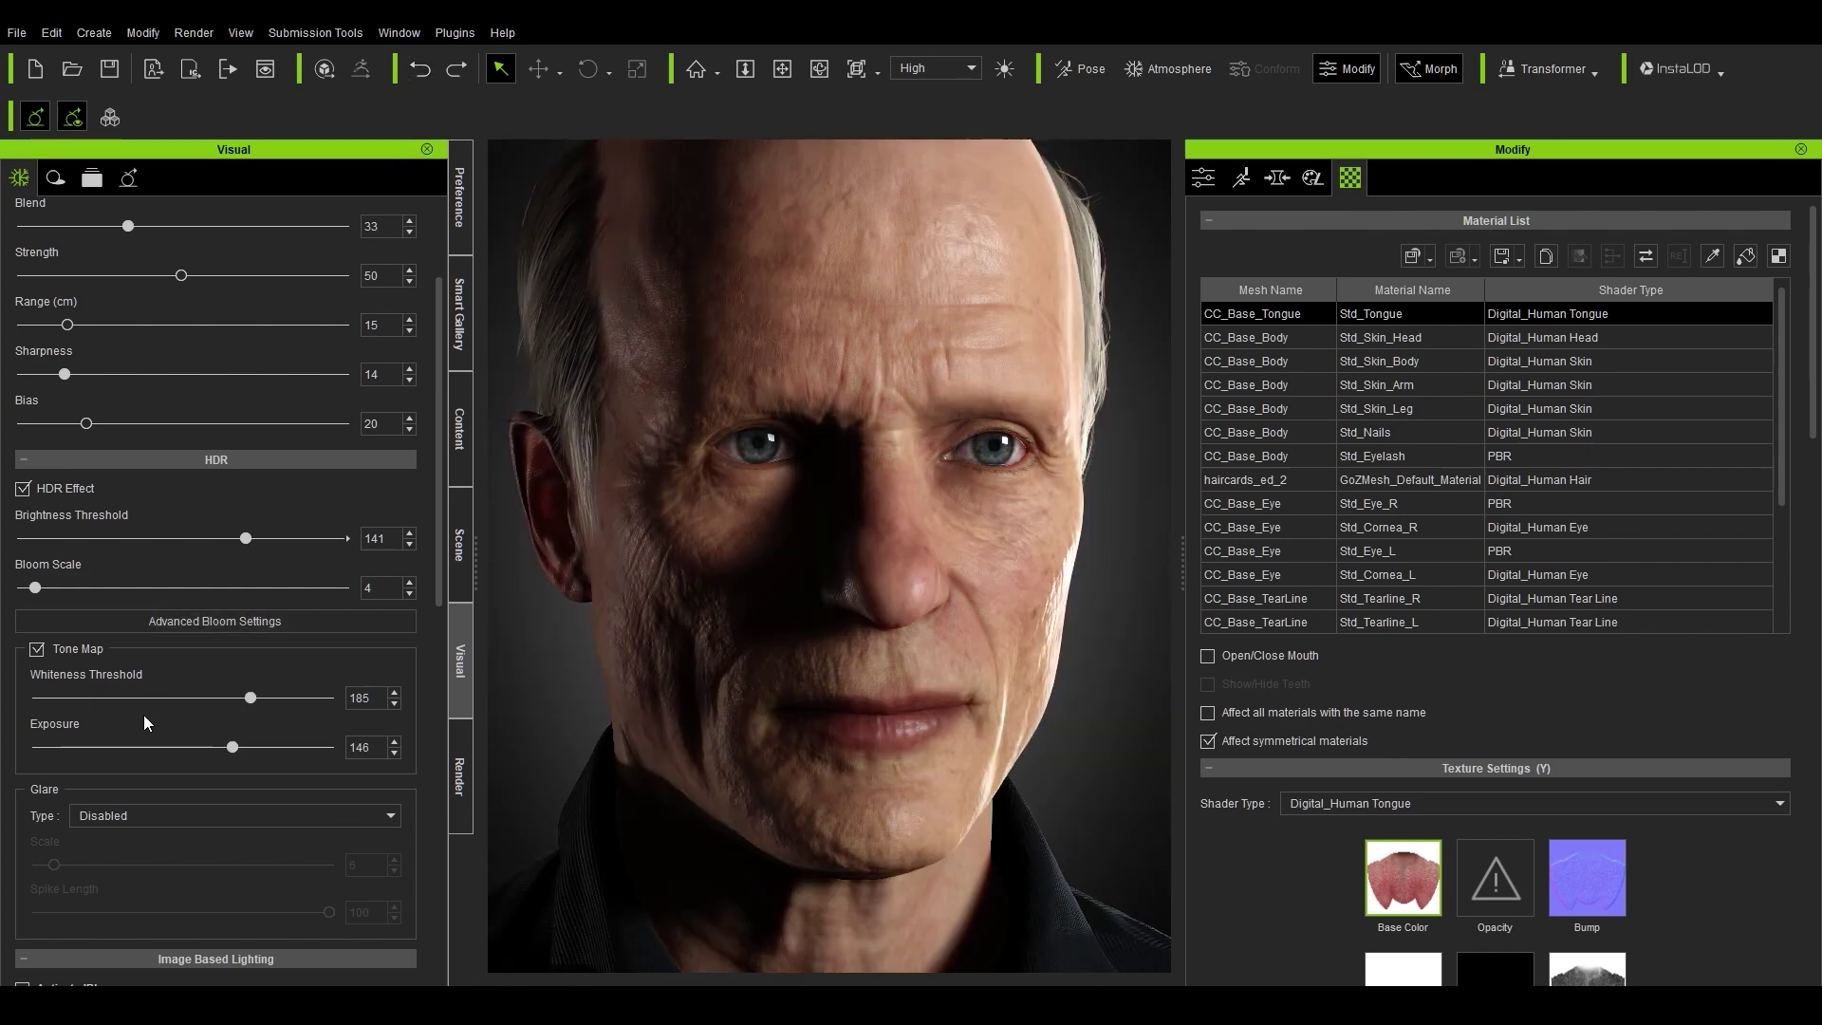
Step: Toggle the Tone Map off and on to compare the head with and without it
left_click(44, 649)
left_click(45, 649)
left_click(44, 649)
left_click(45, 649)
left_click(46, 649)
left_click(45, 649)
Step: Activate Image Based Lighting to look at its options and deactivate it again
scroll(203, 704, "down", 5)
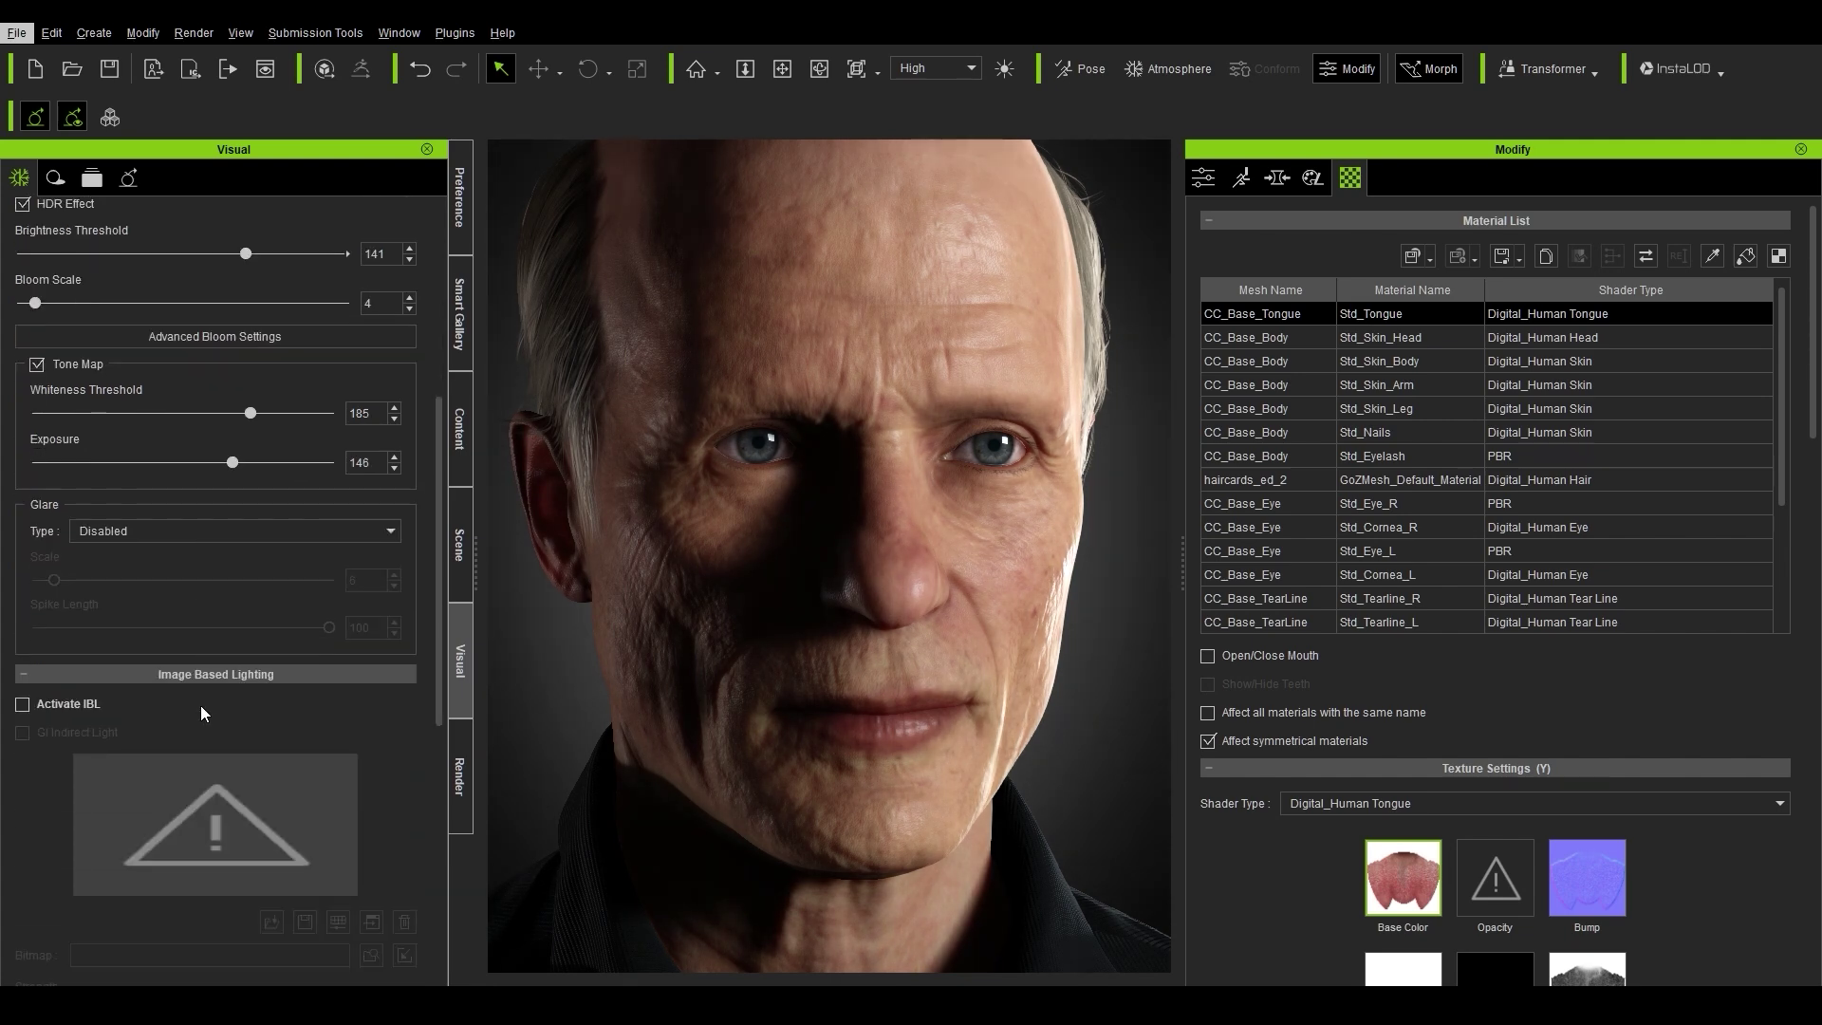
left_click(23, 591)
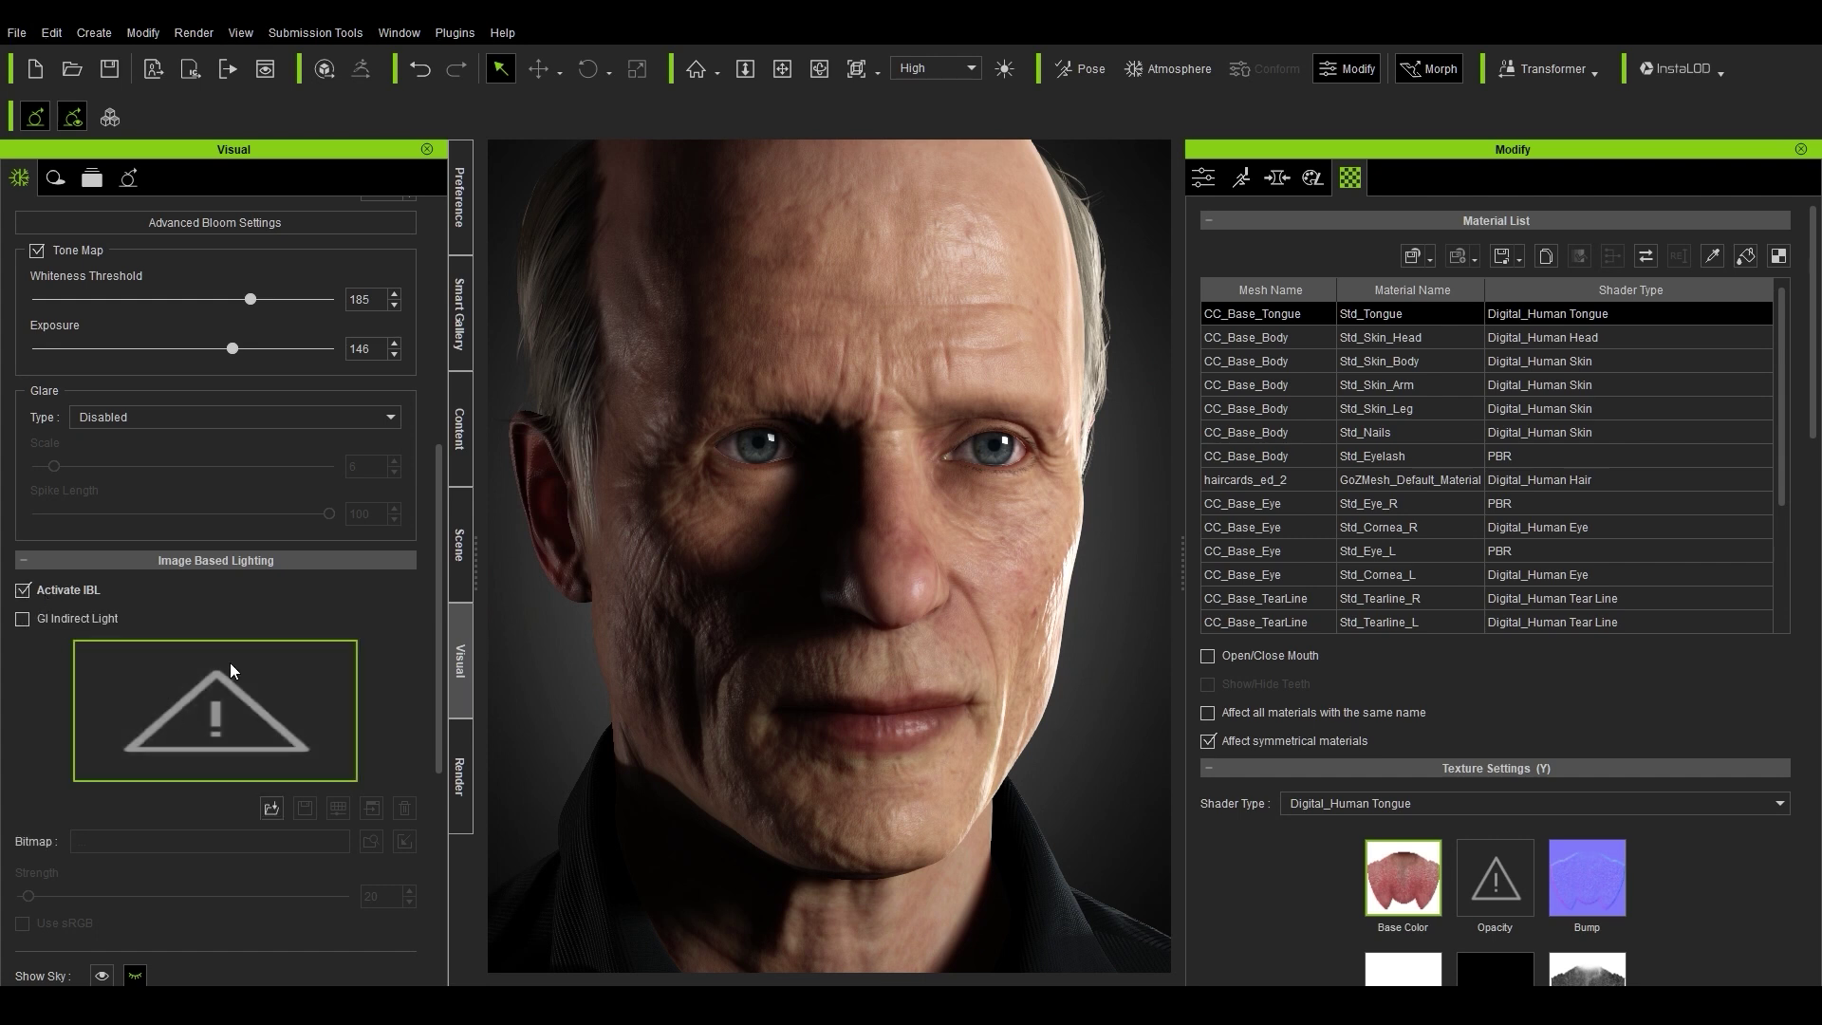
left_click(22, 591)
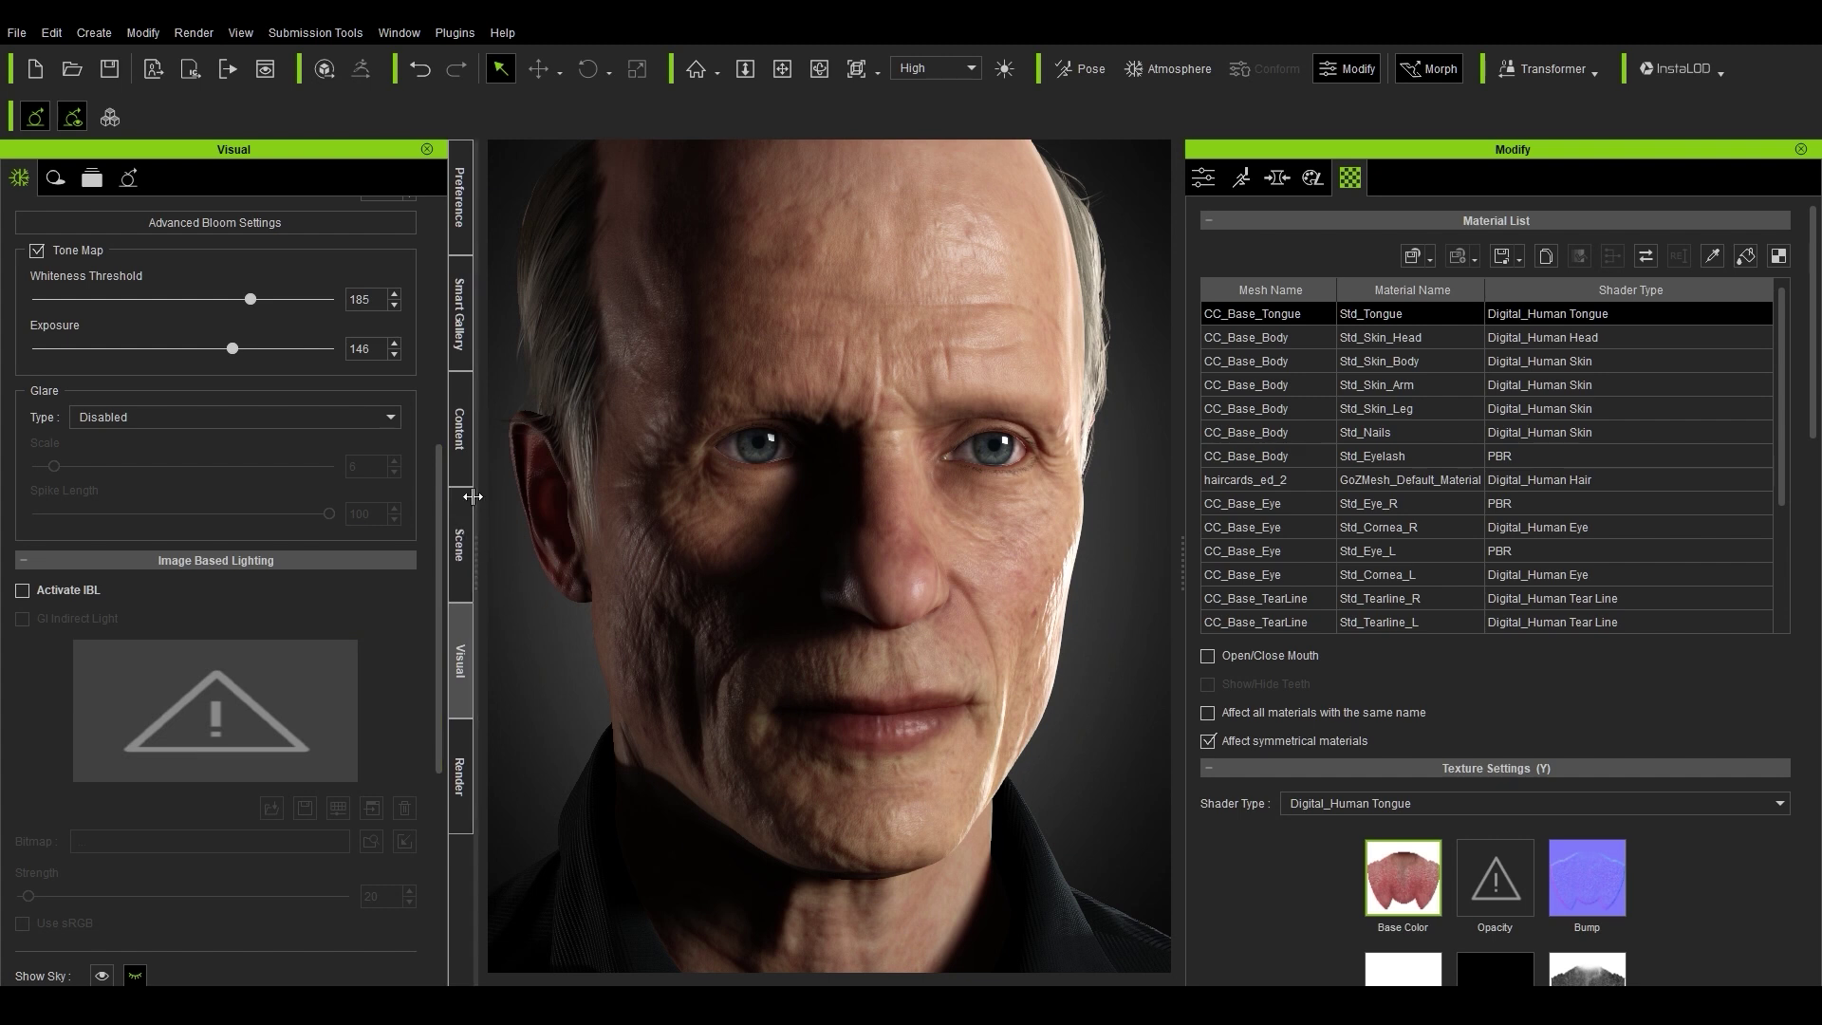
Step: Show the Dir. Light in the scene, try rotating it, and undo the rotation
left_click(458, 568)
left_click(22, 350)
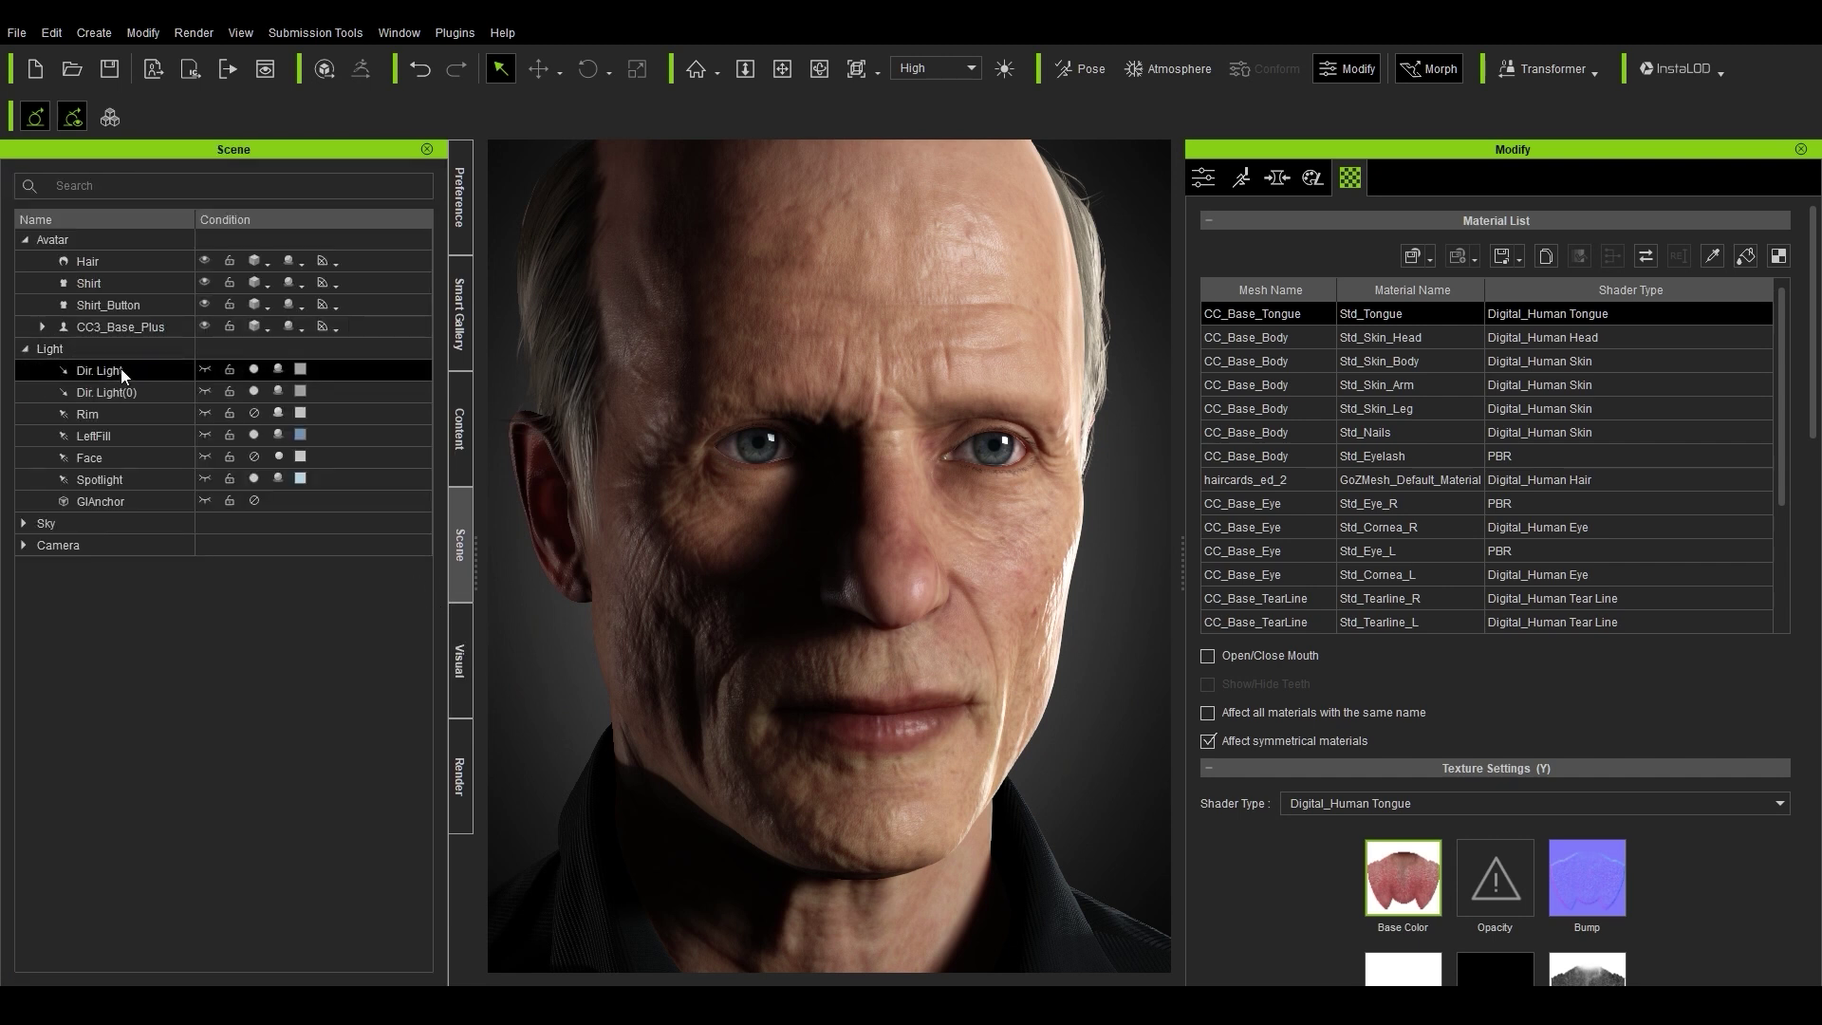
left_click(204, 370)
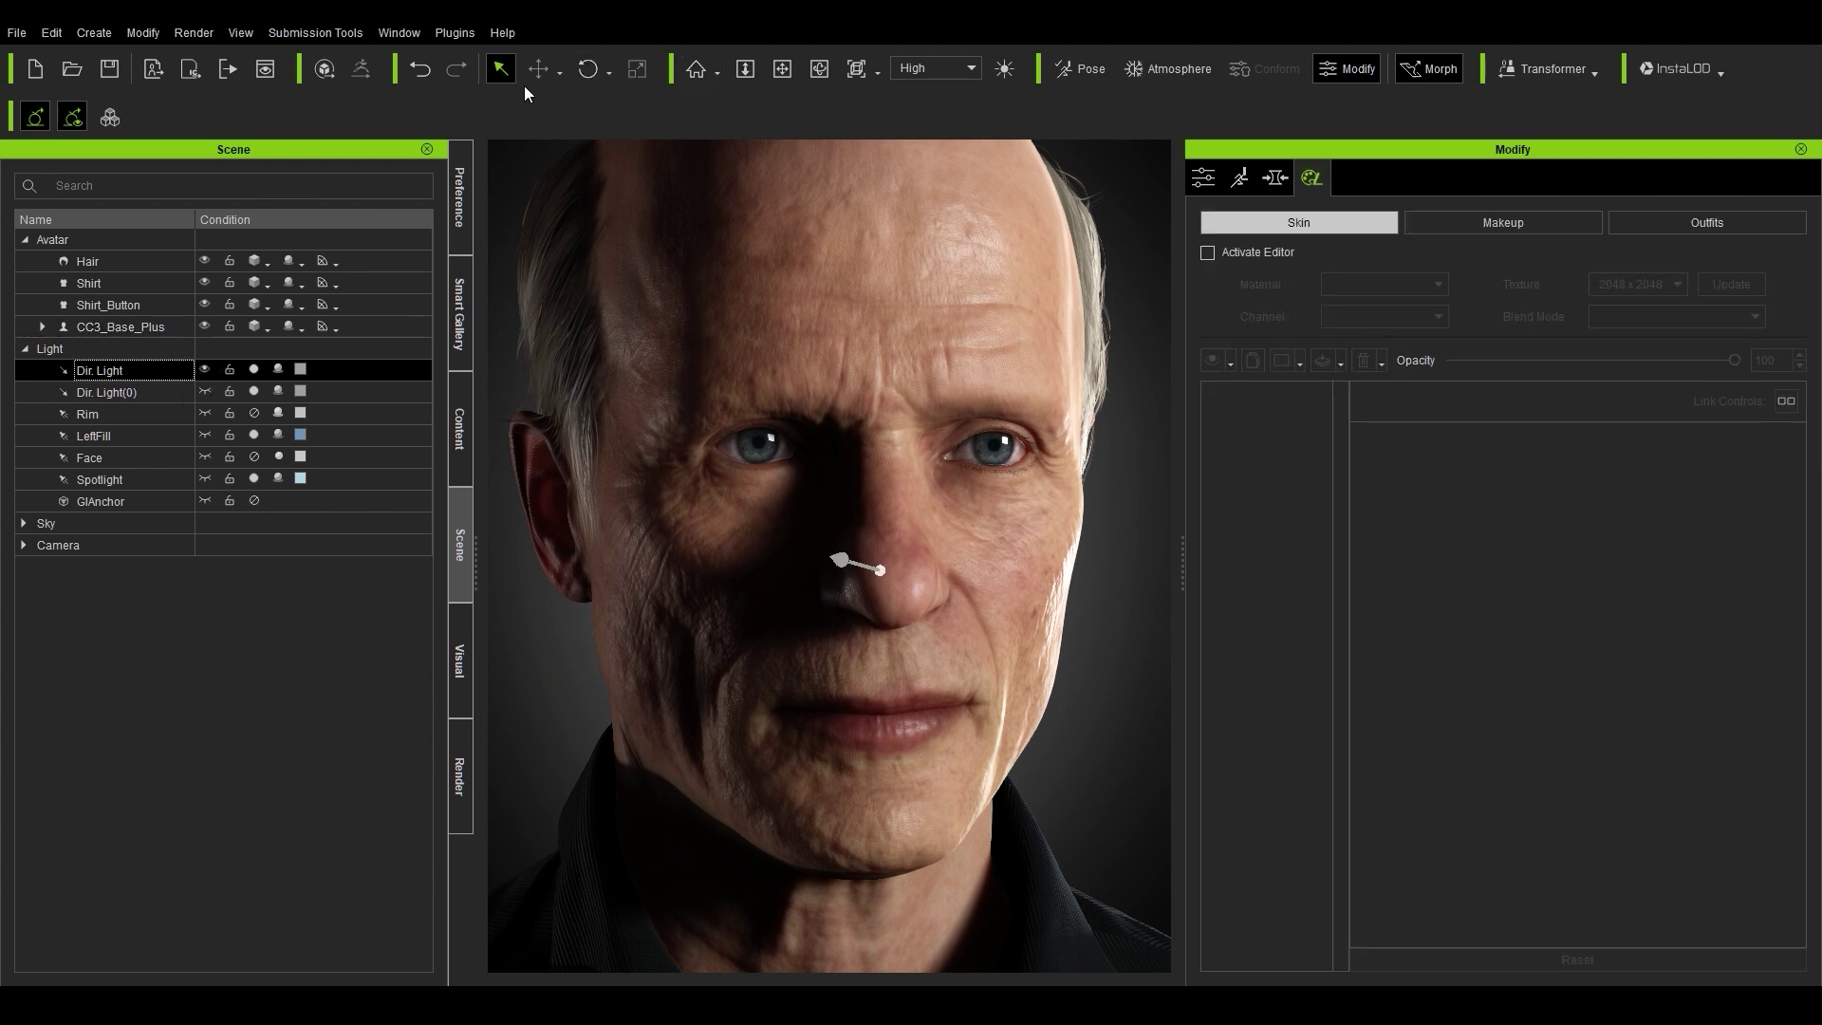
left_click(588, 69)
left_click_drag(874, 566, 852, 560)
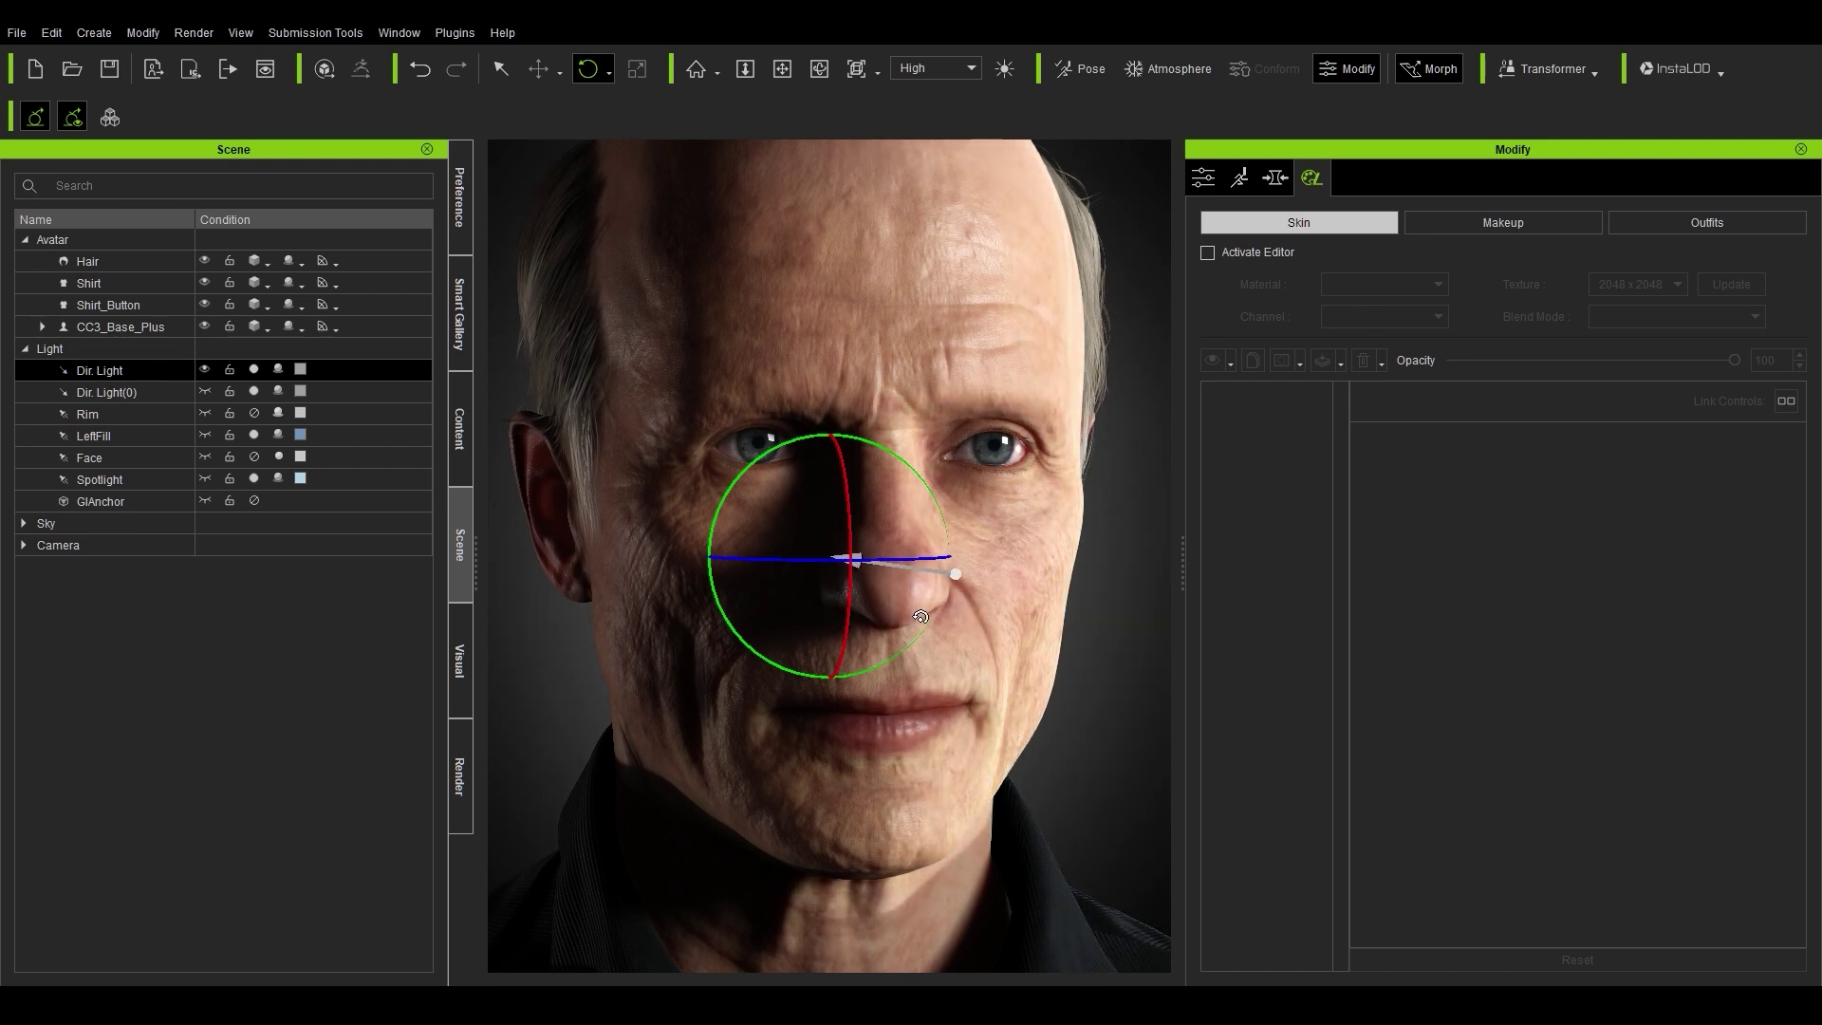
key("ctrl+z")
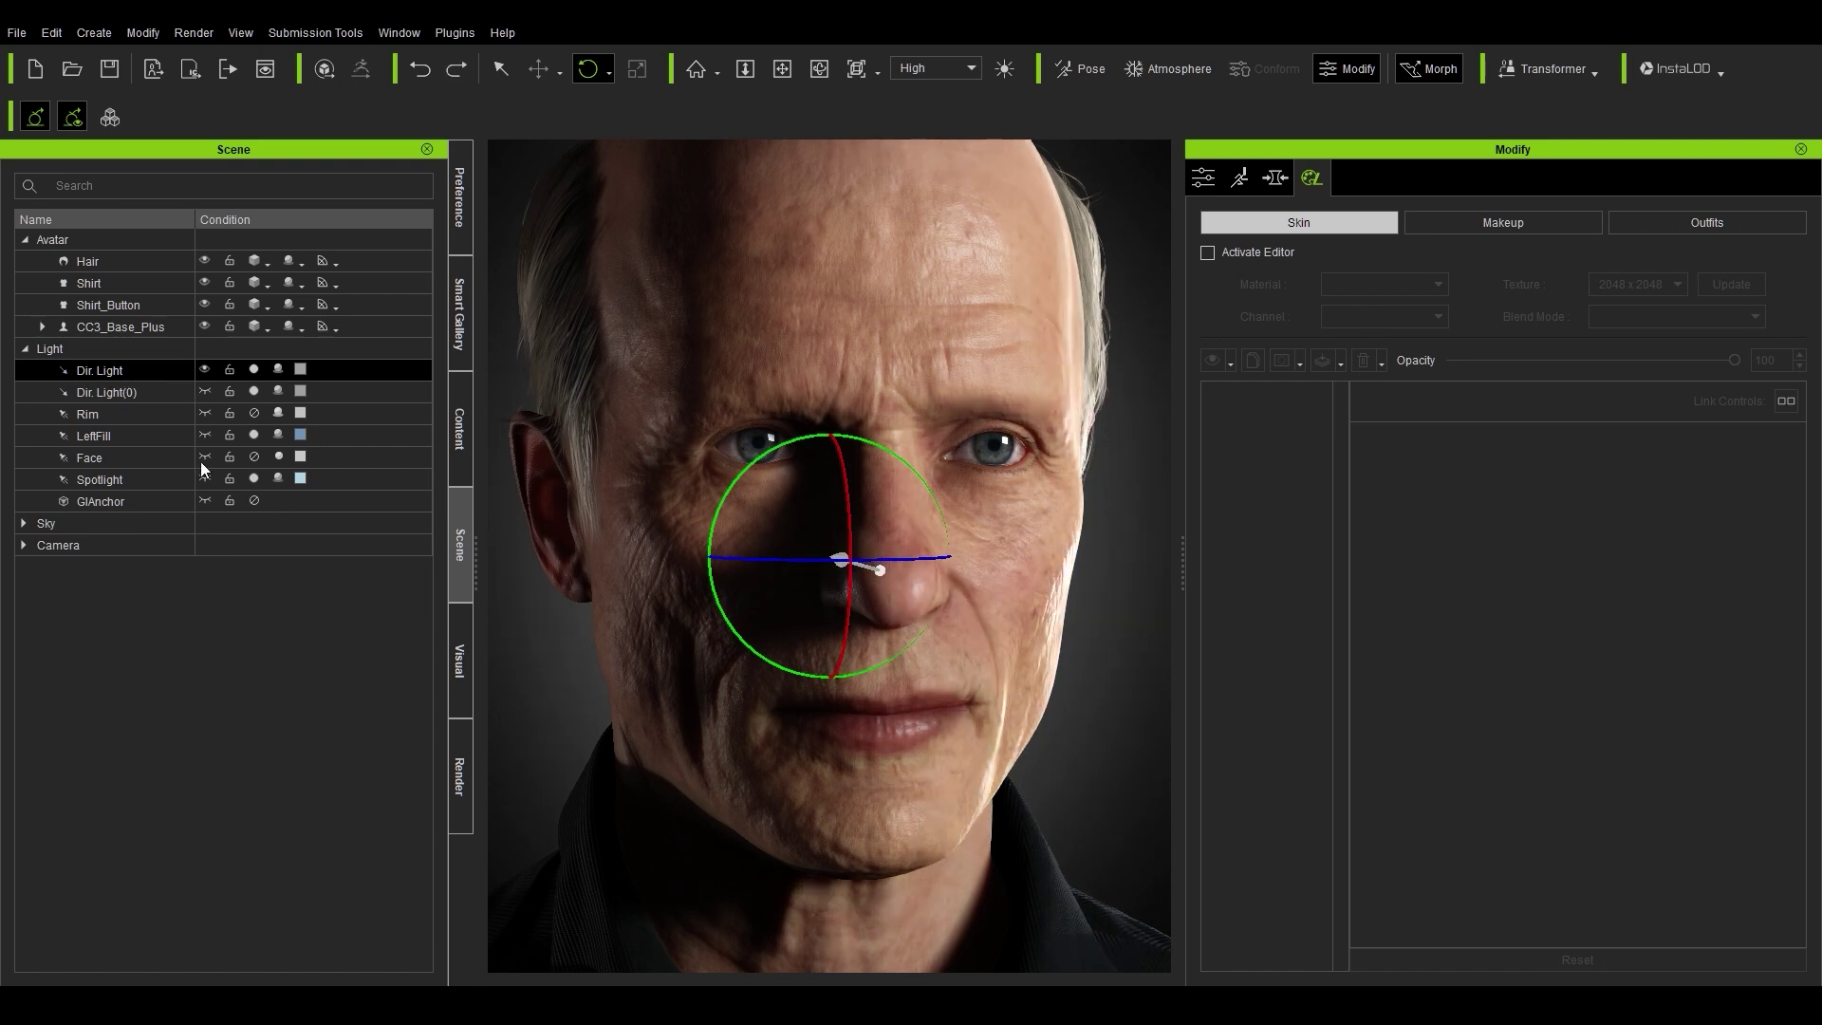
Step: Examine the Spotlight's light settings and its available shadow resolutions
left_click(105, 479)
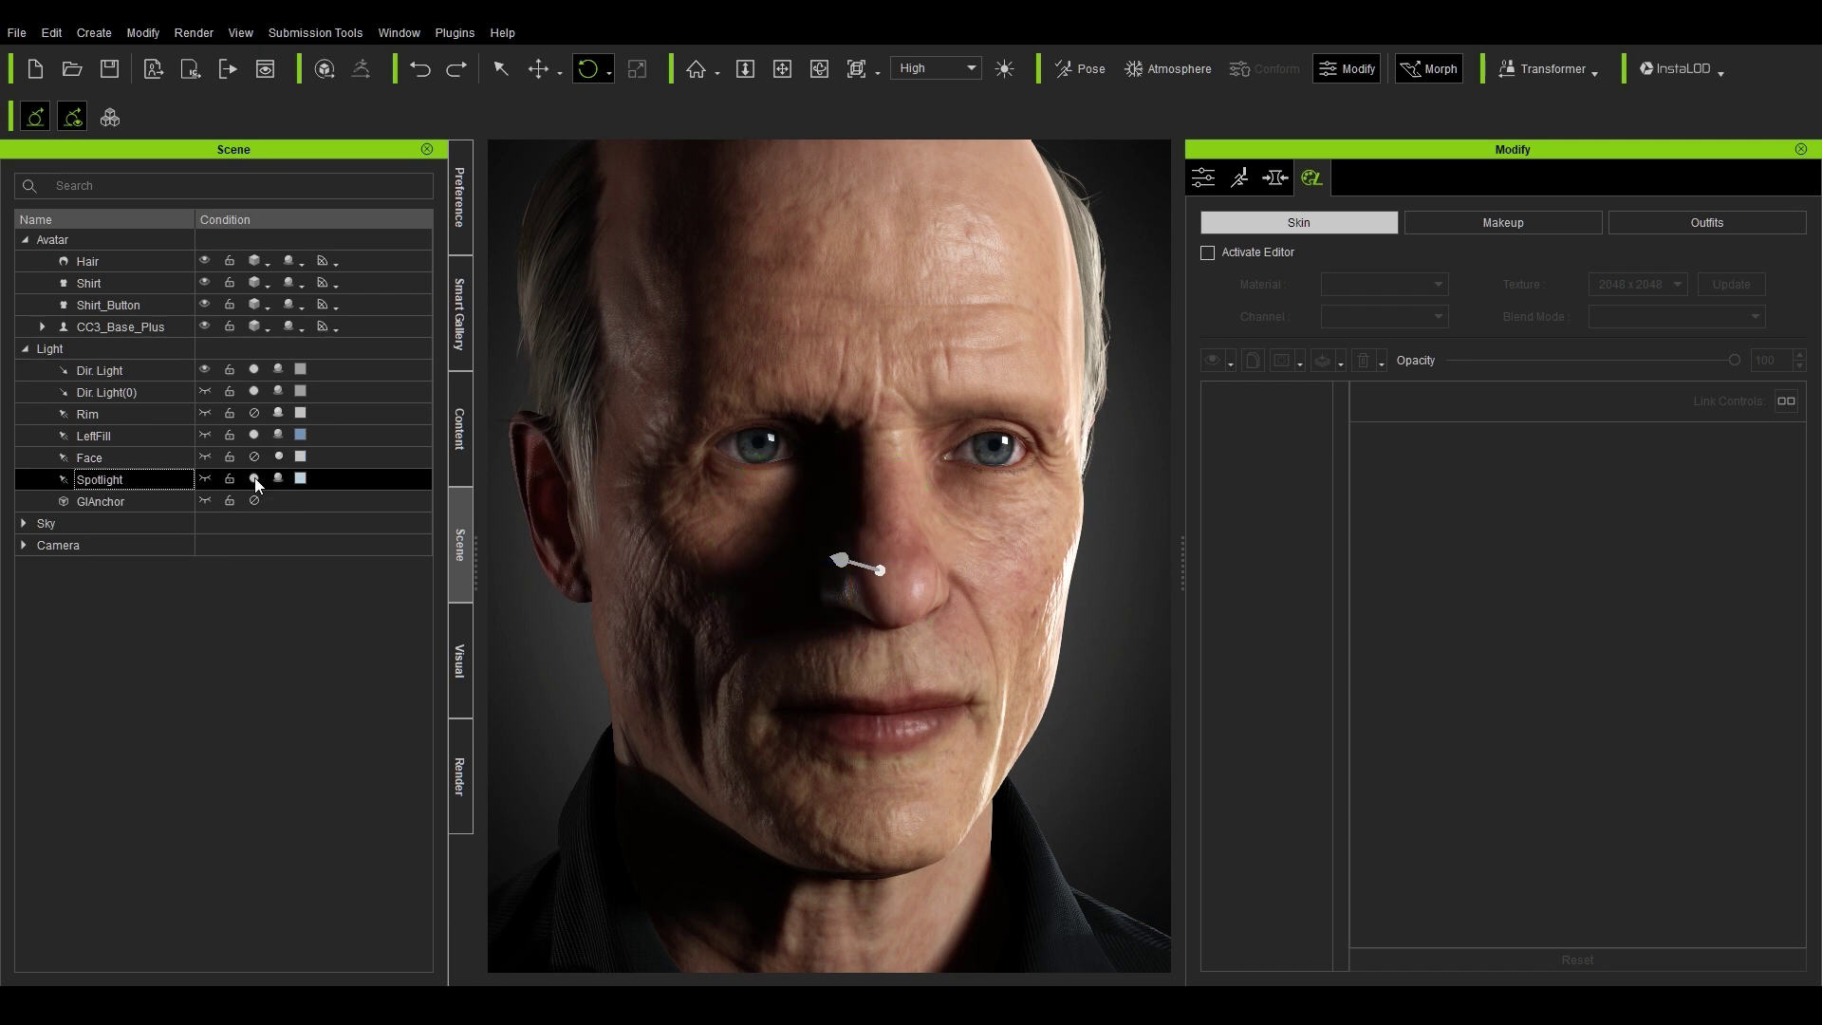
left_click(1203, 178)
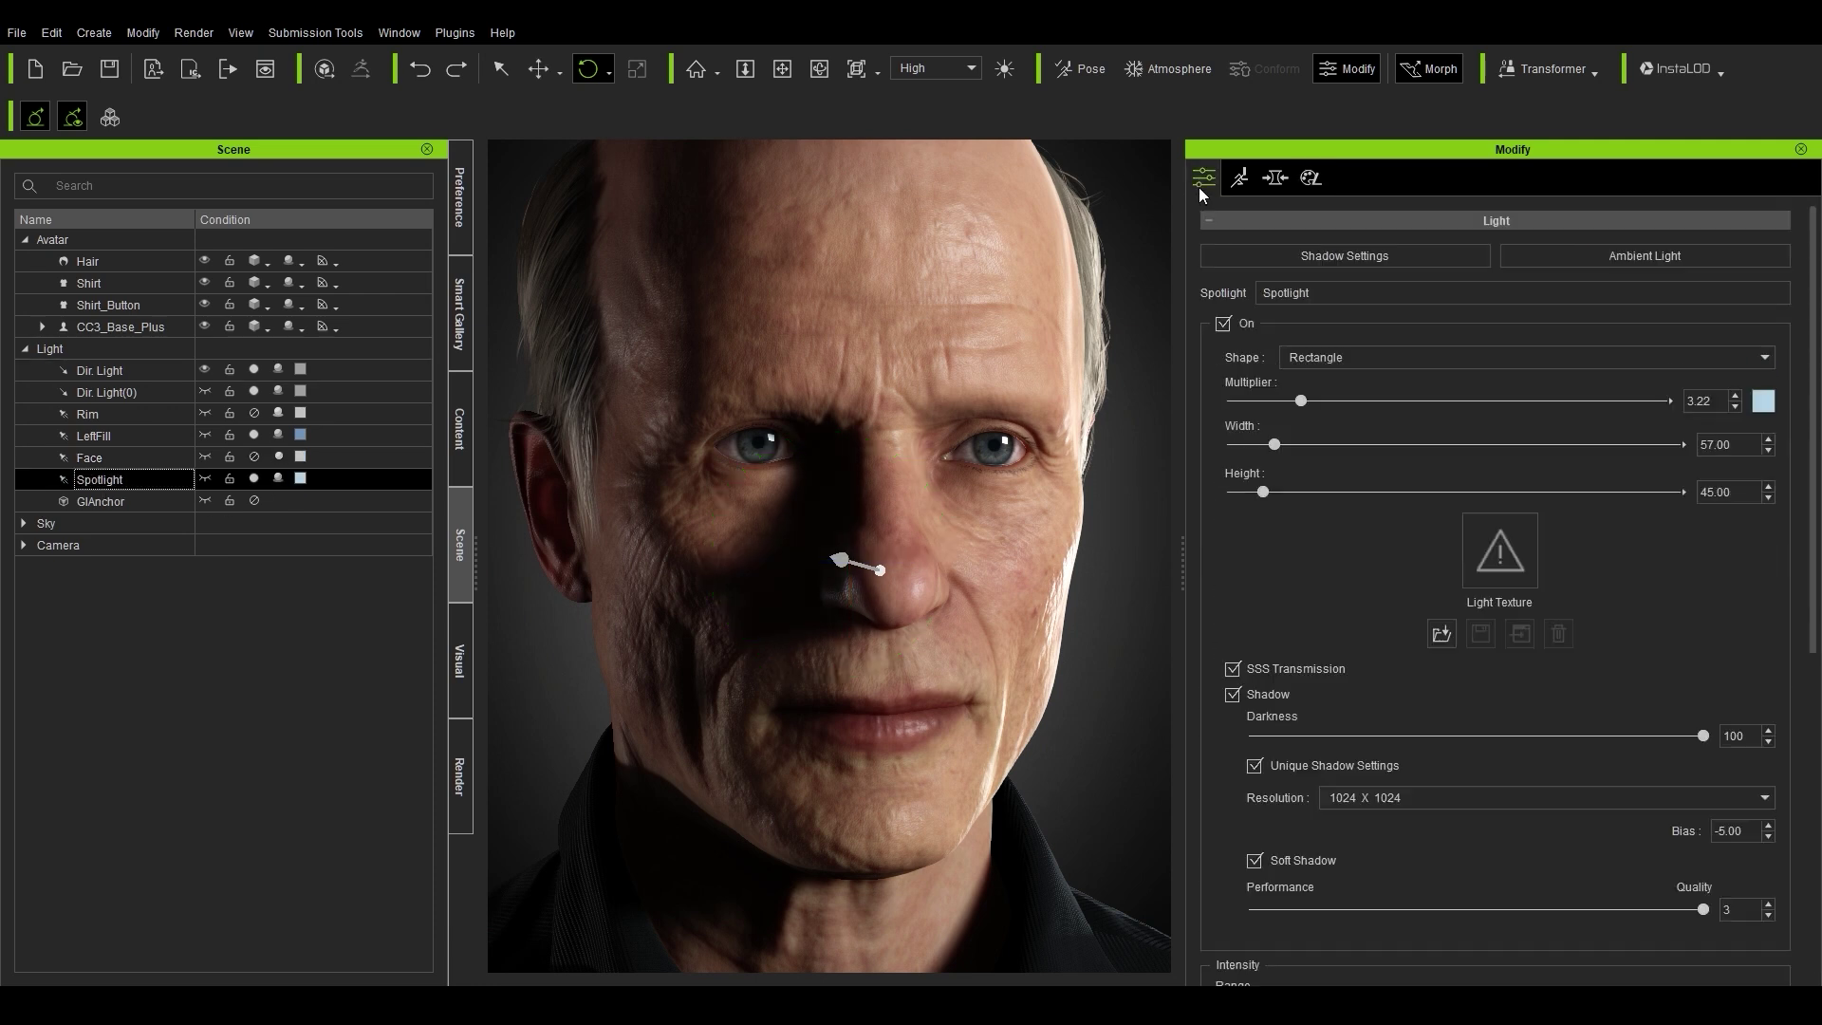
left_click(1359, 801)
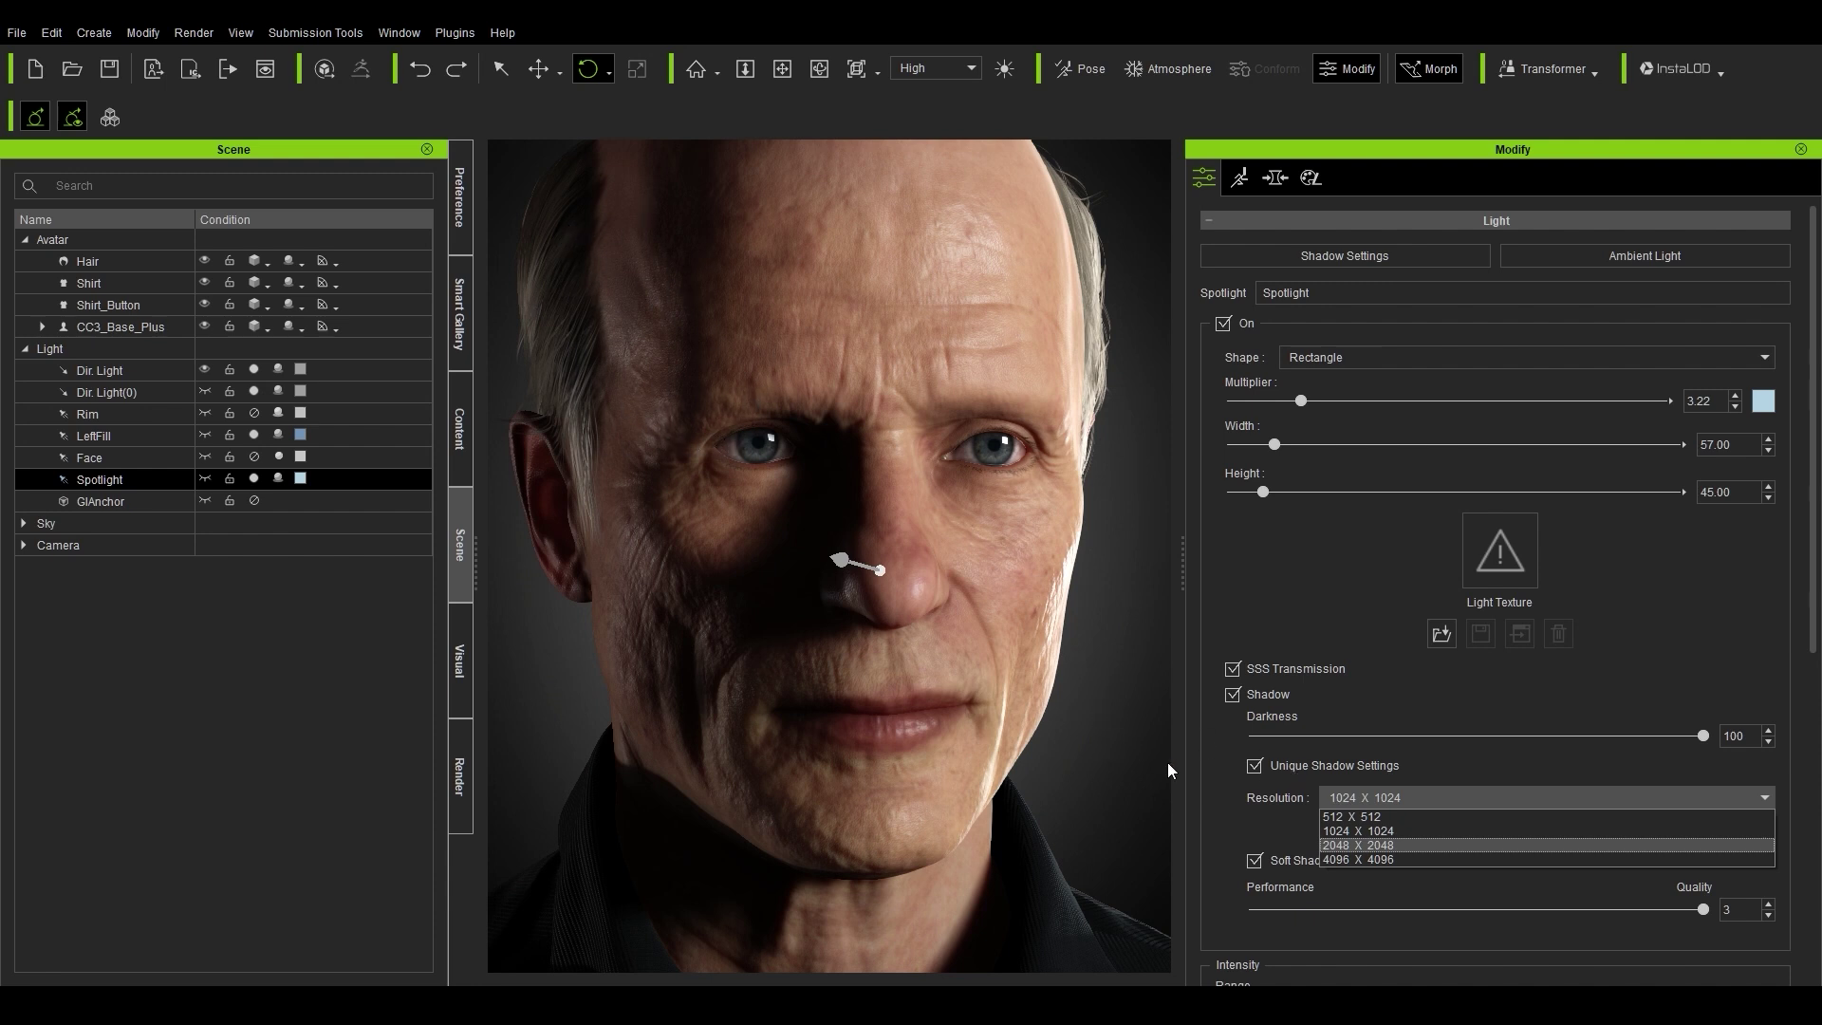
left_click(1112, 776)
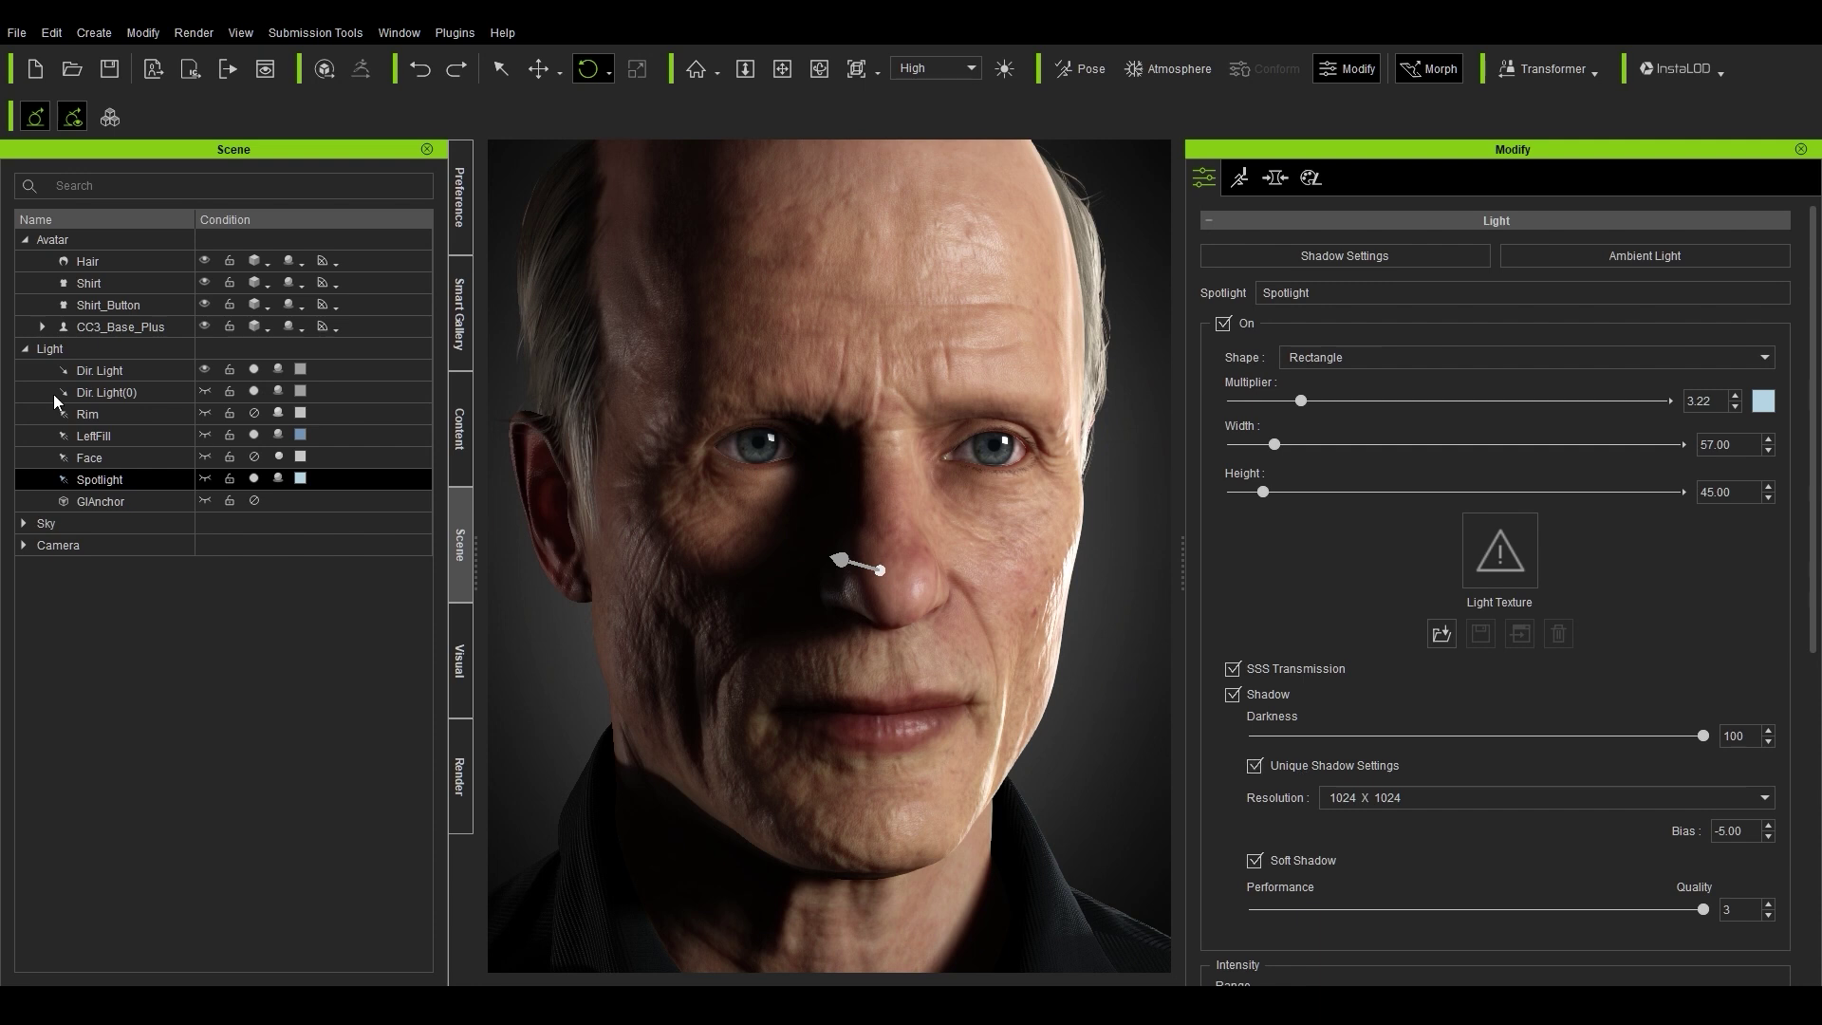
Step: Hide the Dir. Light in the scene again
left_click(204, 370)
left_click(503, 754)
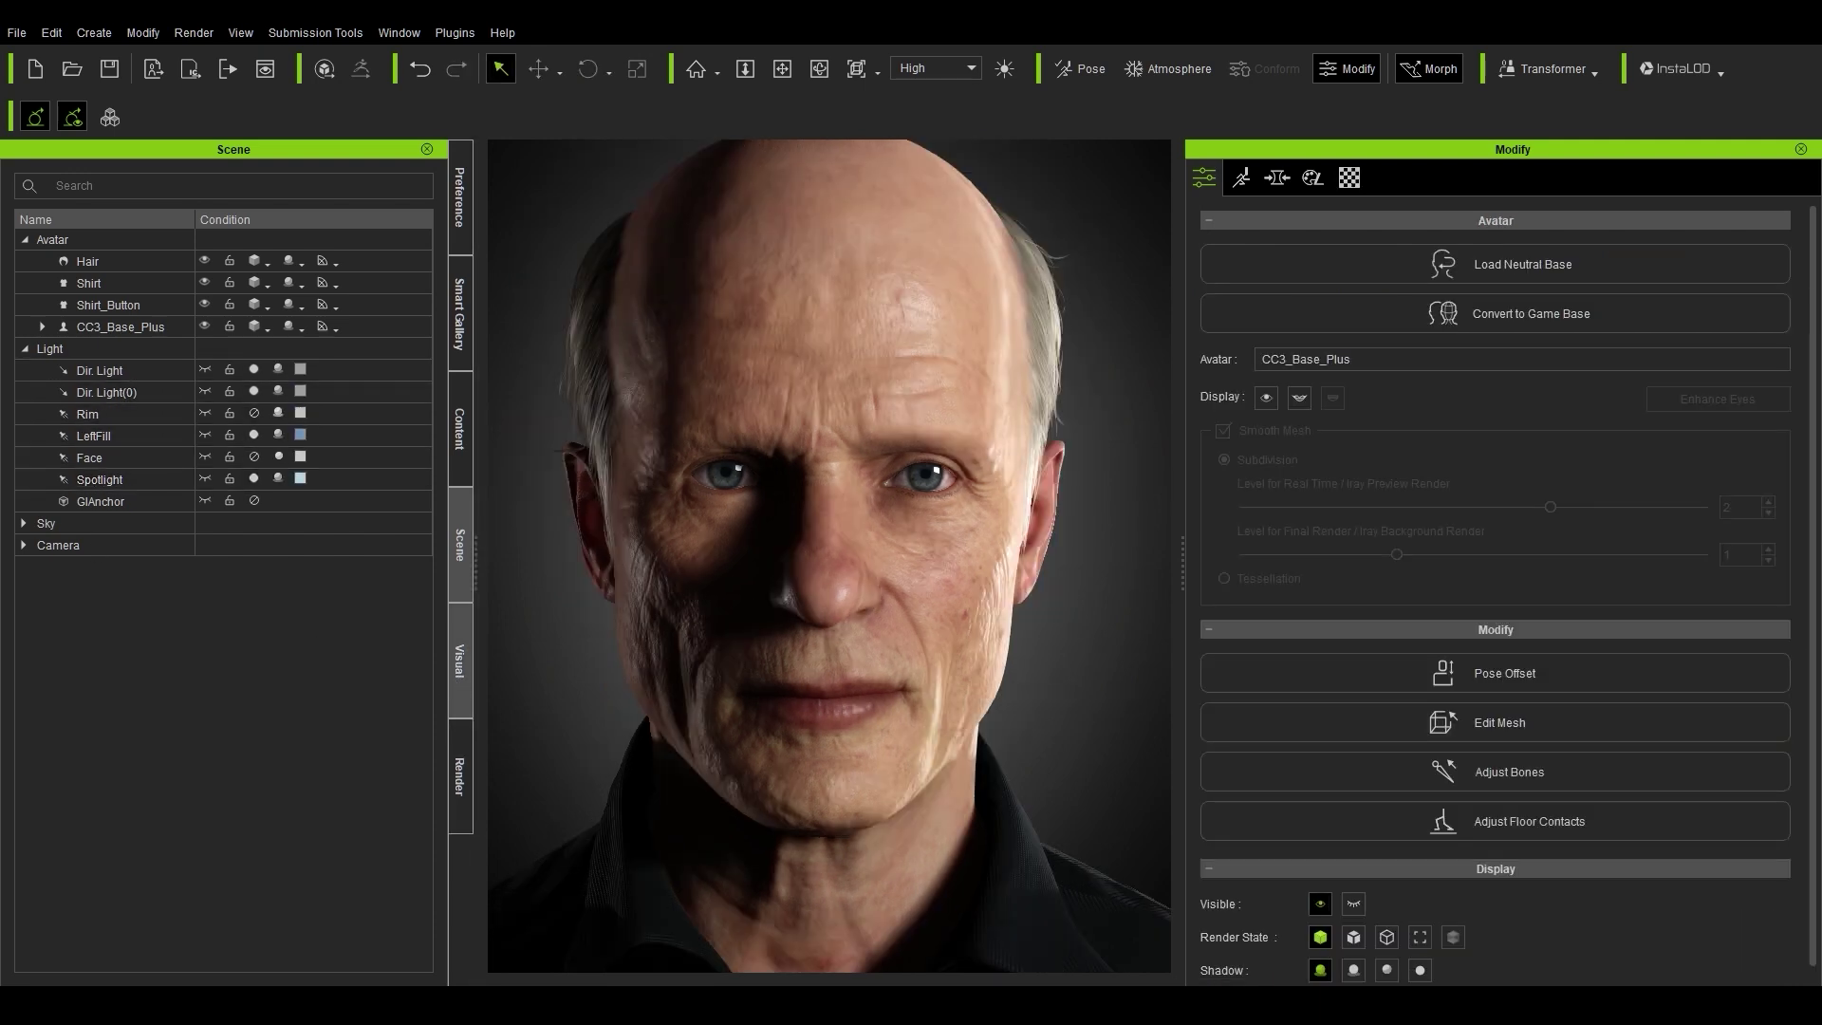
Step: Activate Depth of Field on the Preview Camera and pick the avatar's eye as the focus target
left_click(85, 544)
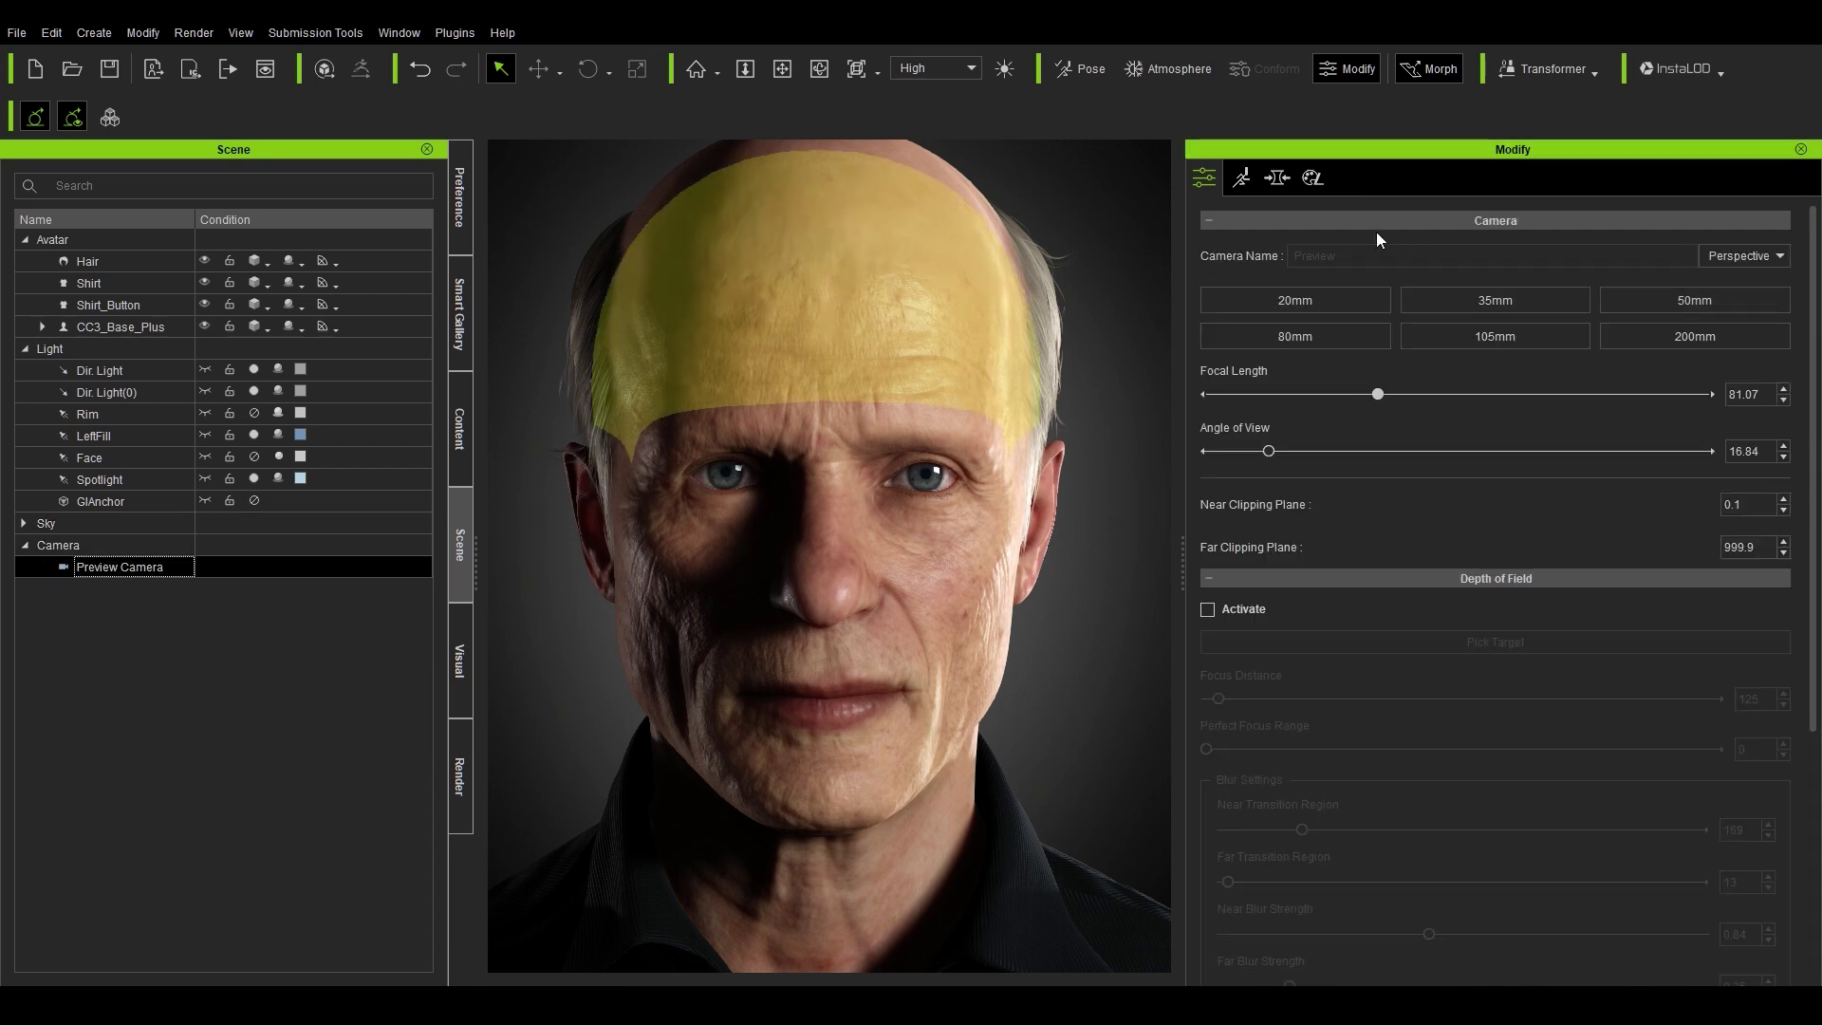
left_click(1209, 609)
left_click(1365, 637)
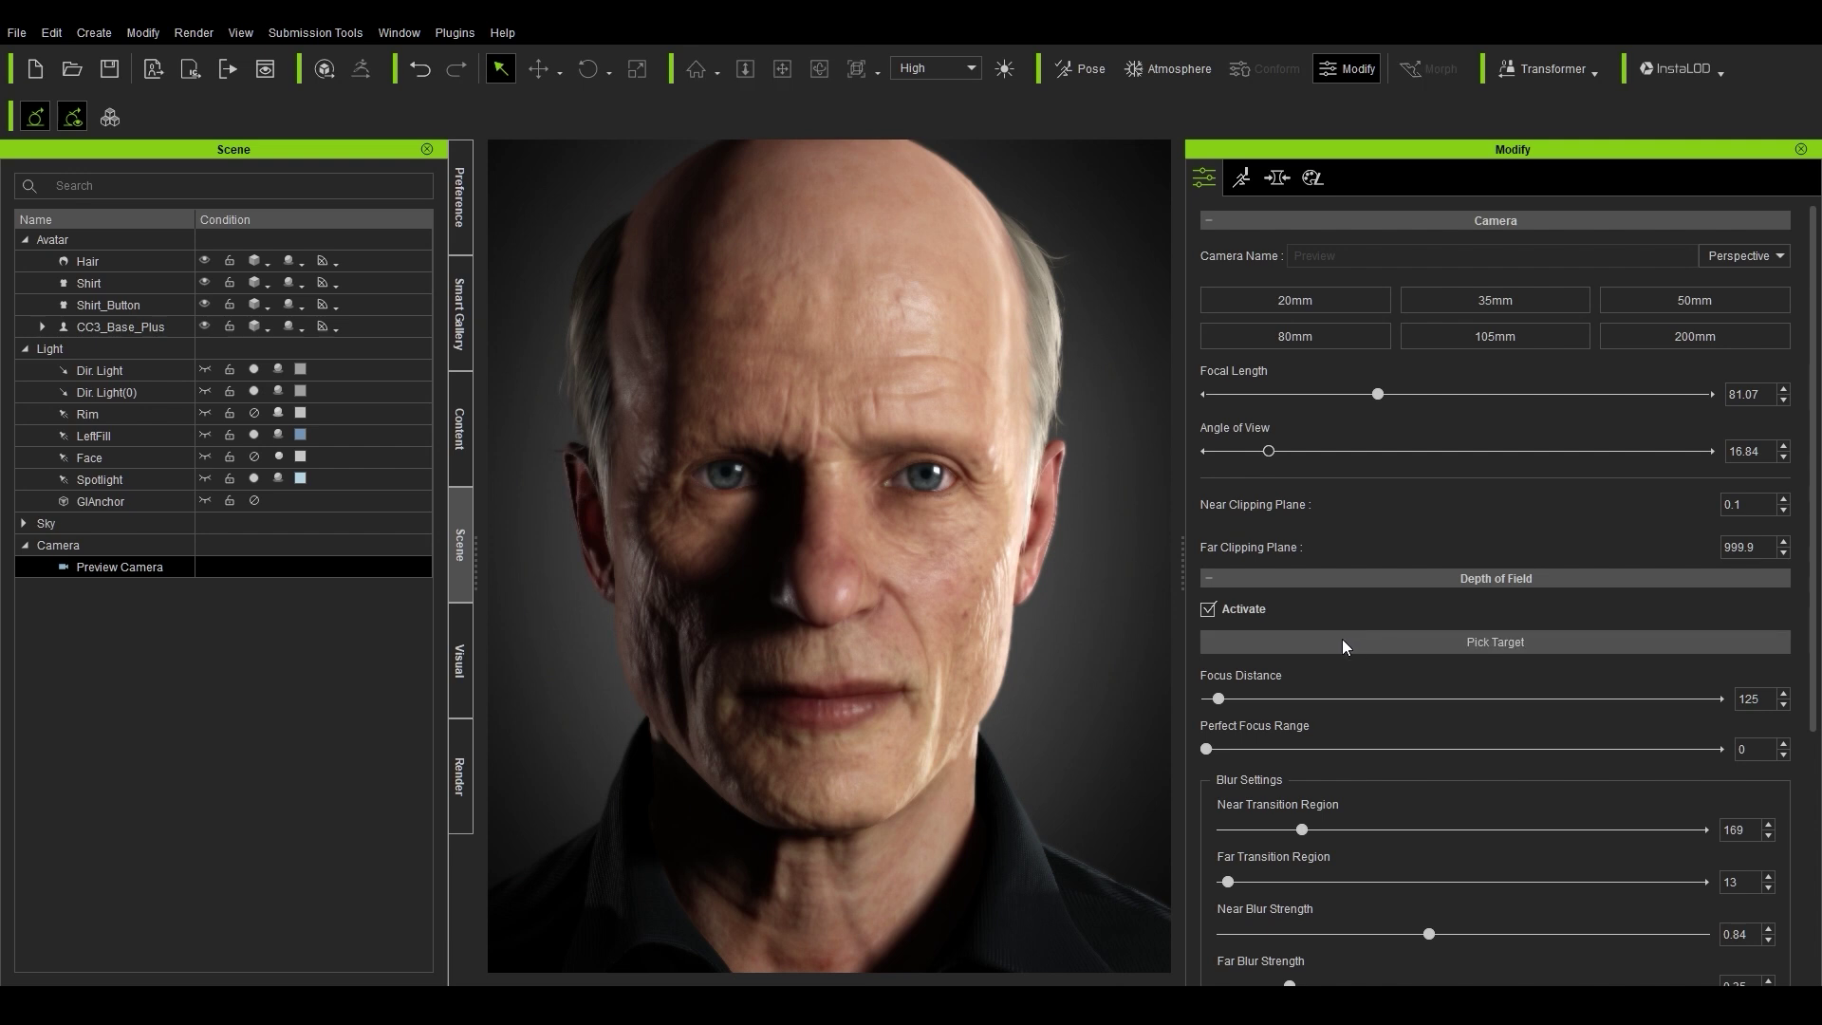
left_click(923, 476)
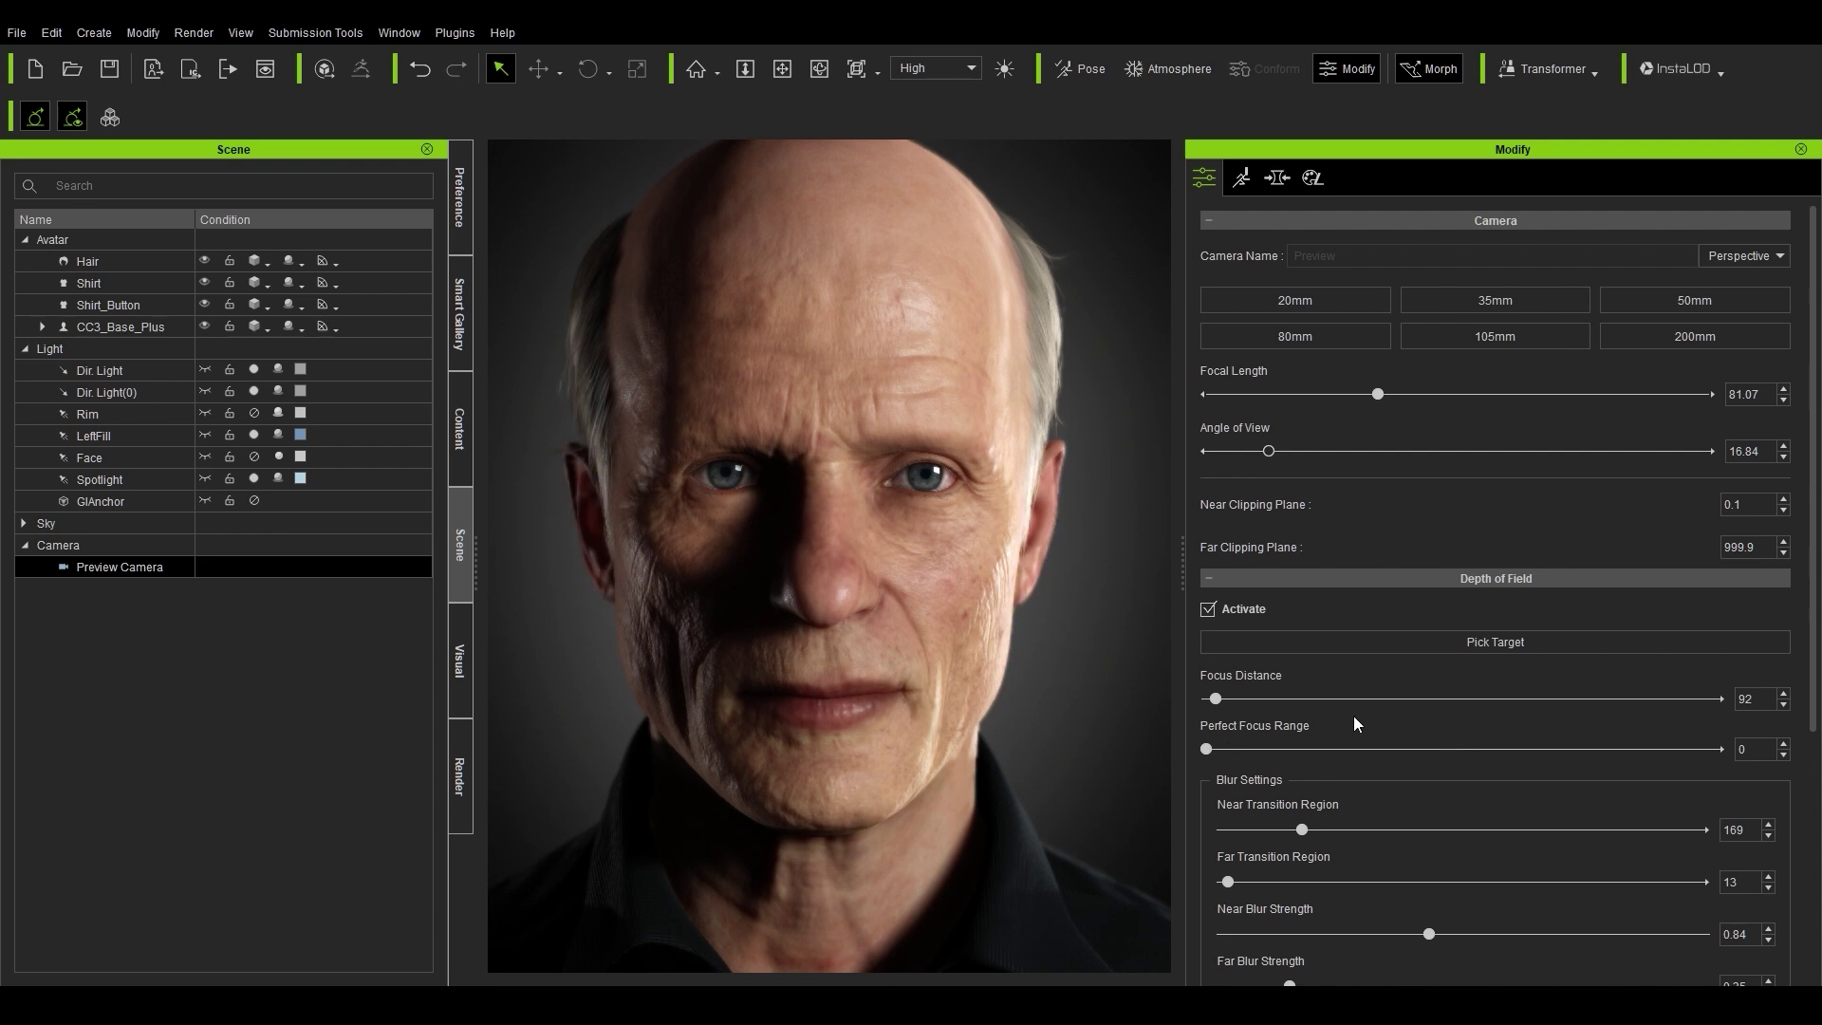
Step: Preview the camera's depth of field regions on the avatar, then turn View DOF Regions off
scroll(1353, 716, "down", 2)
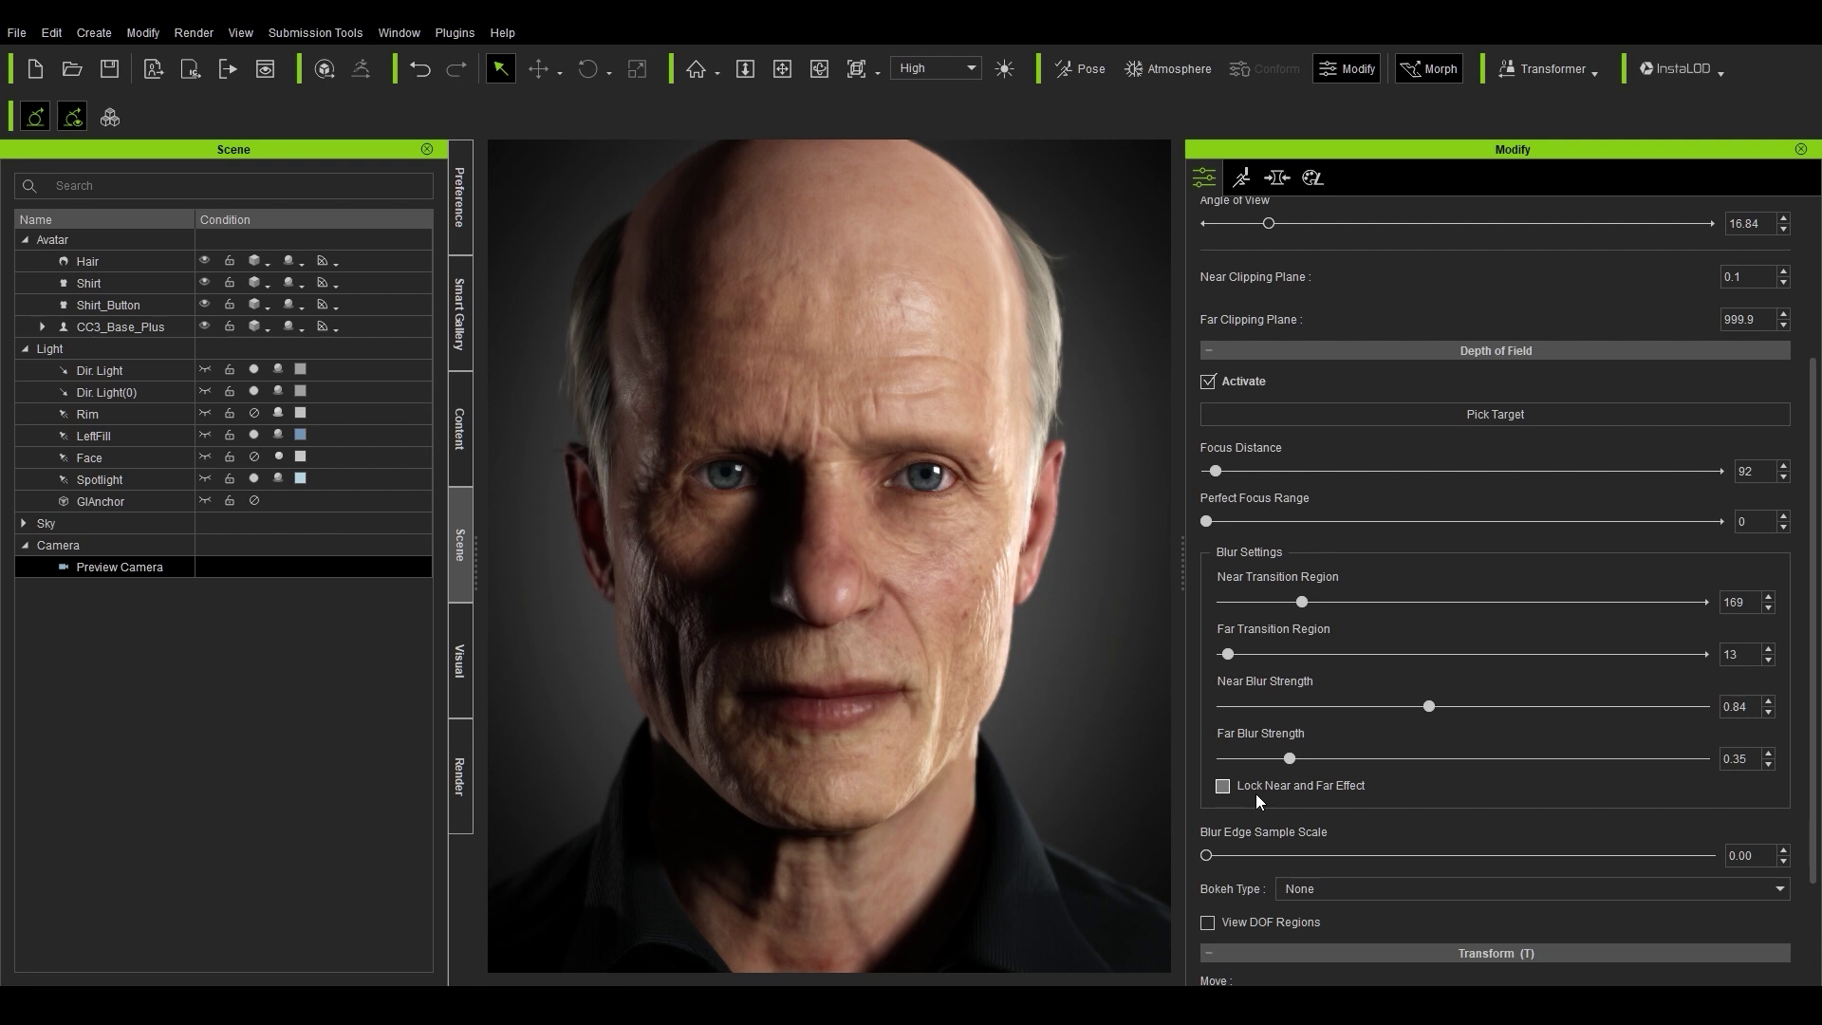
scroll(1256, 793, "down", 1)
left_click(1258, 806)
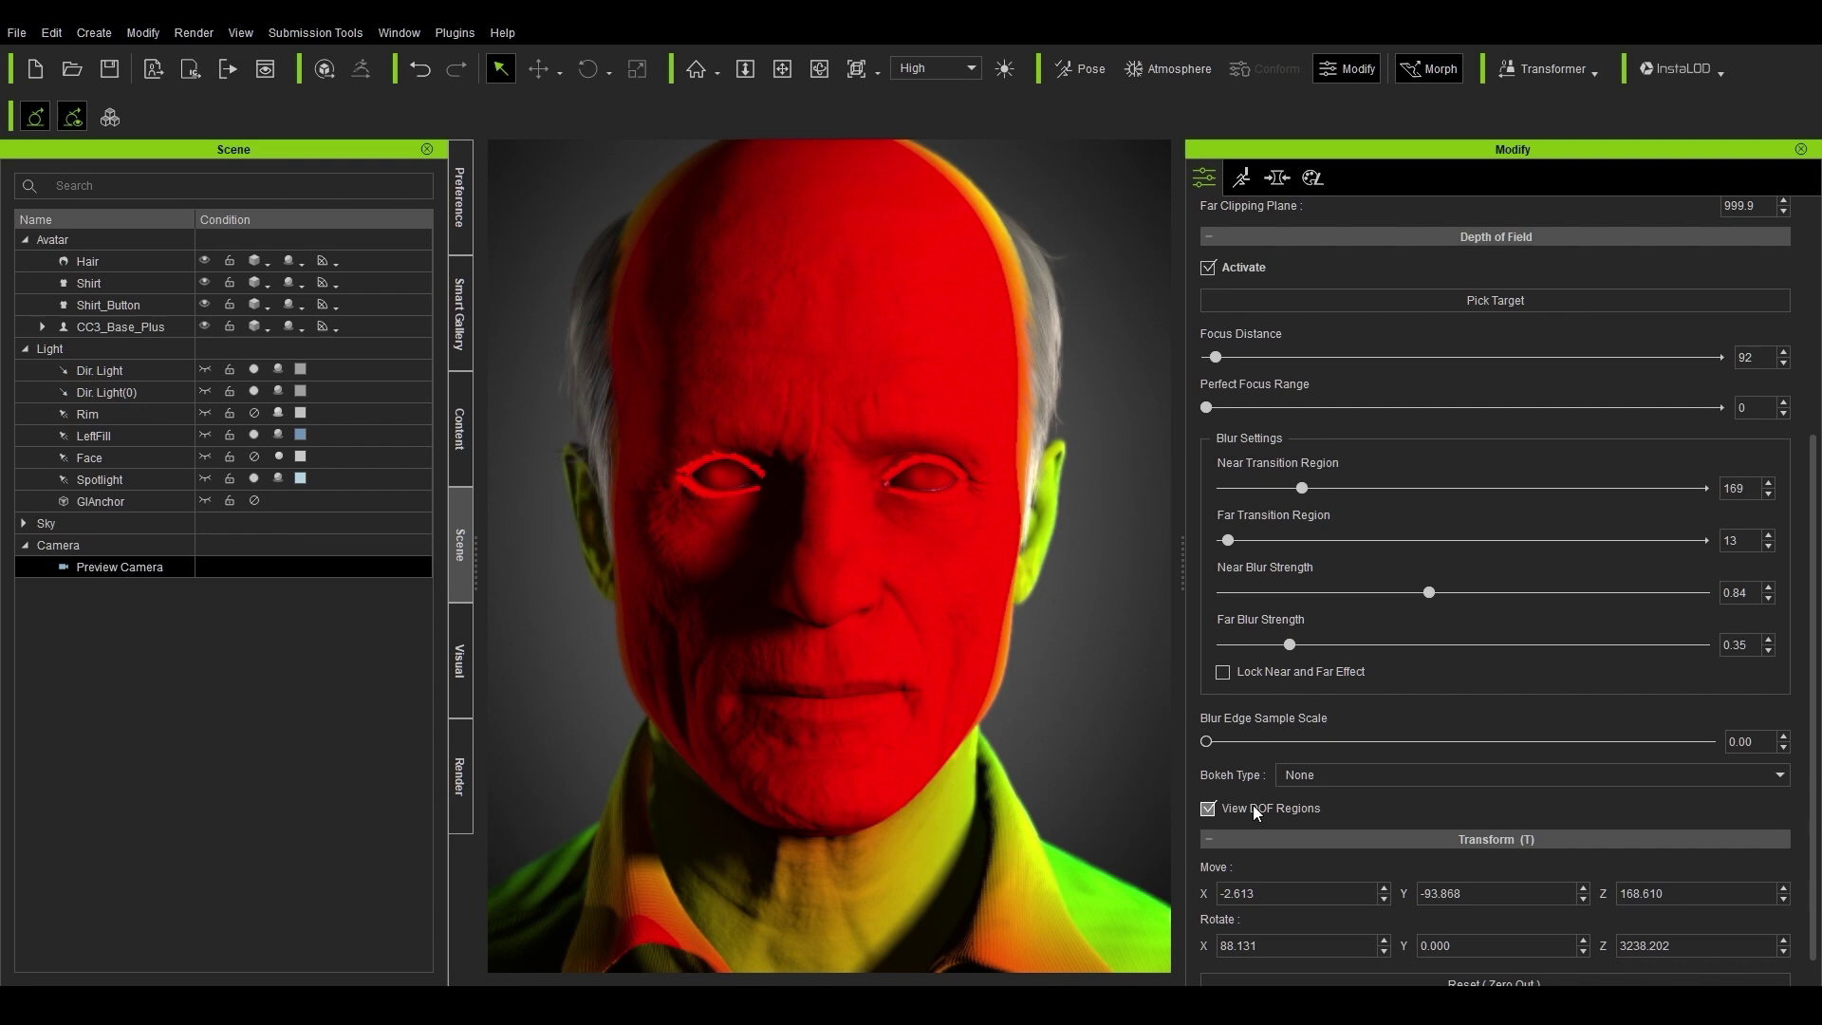
left_click(1253, 808)
left_click(1252, 807)
left_click(1250, 807)
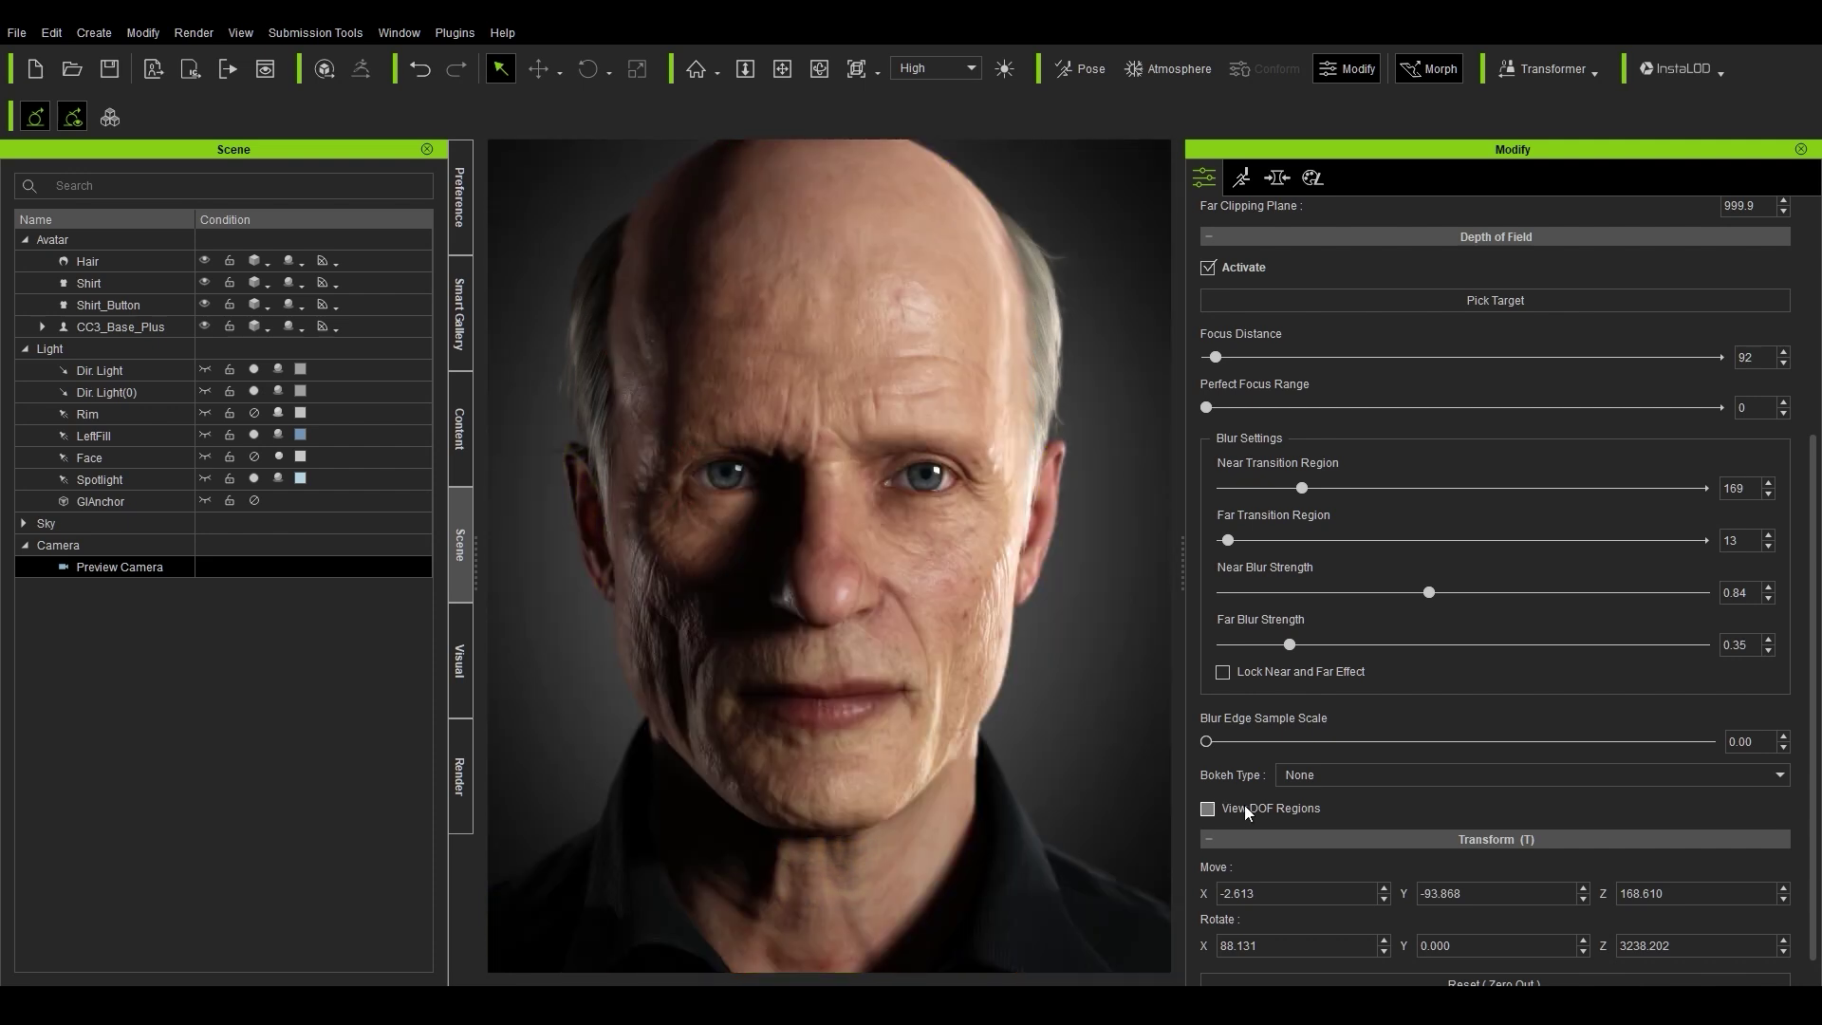
Step: Toggle the Preview Camera's Depth of Field off and on to compare the portrait with and without blur
scroll(1247, 396, "up", 2)
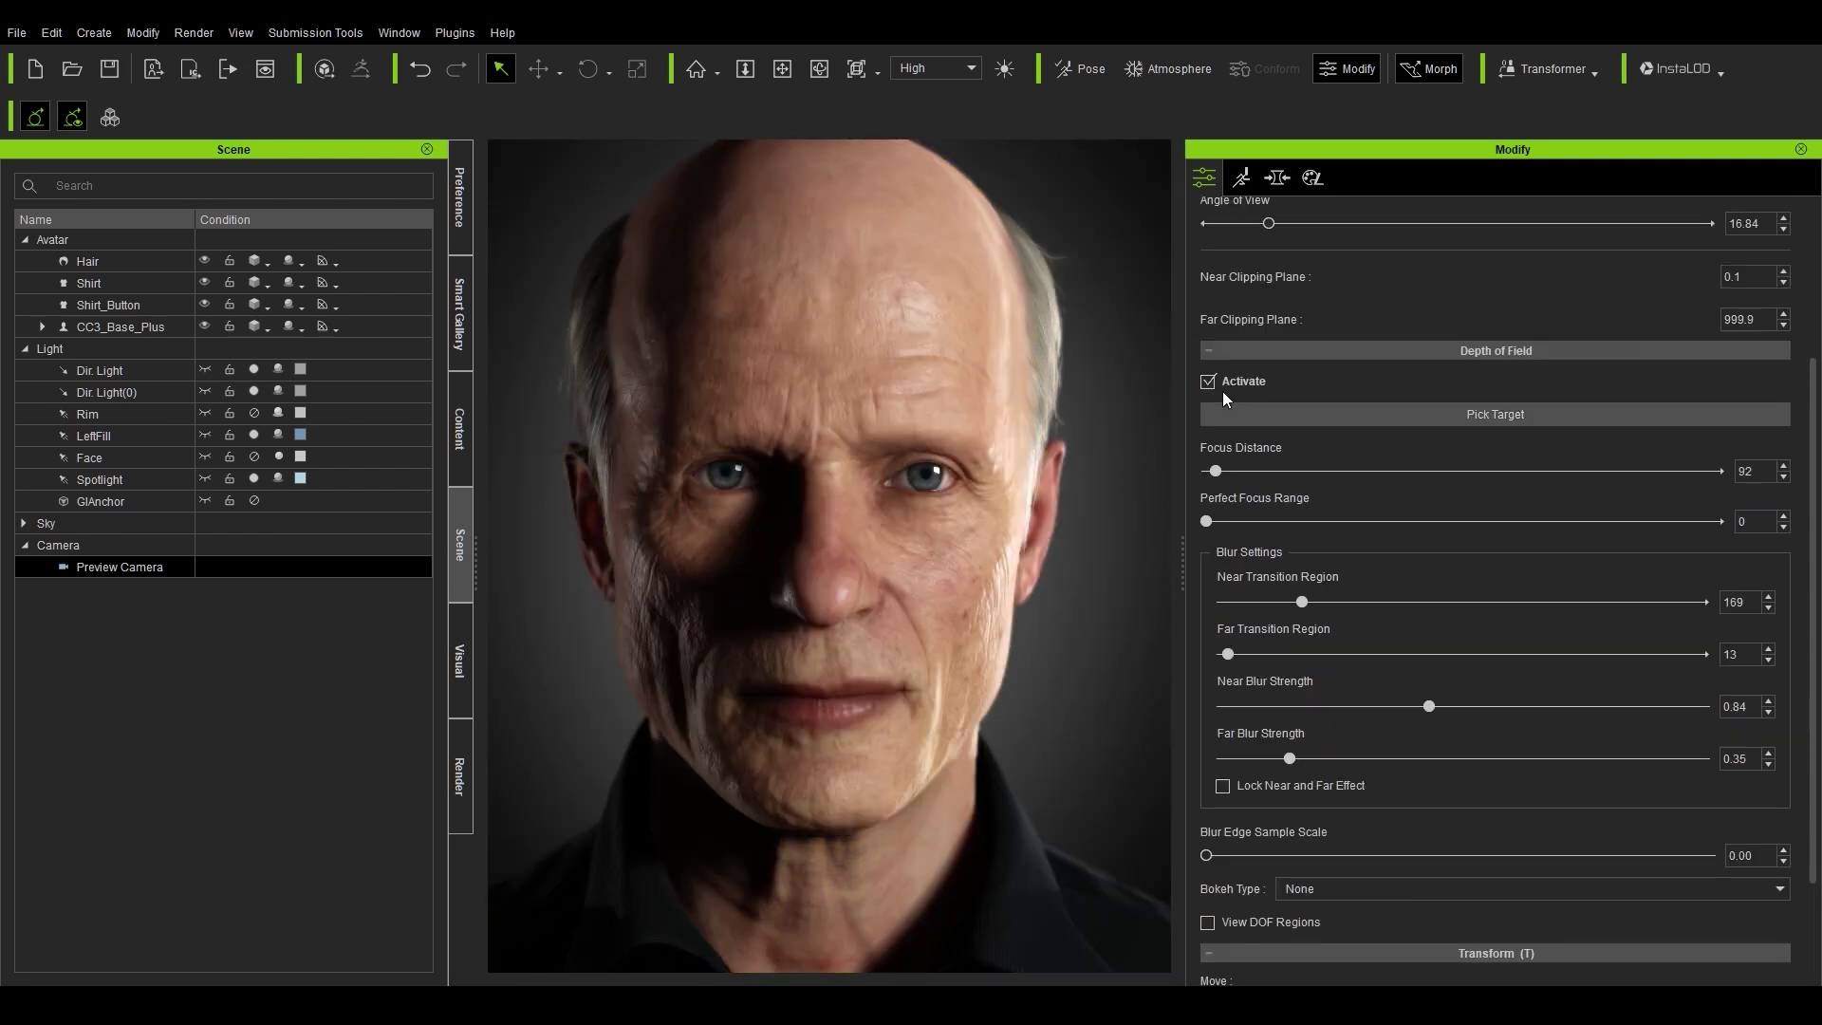
left_click(1208, 381)
left_click(1208, 381)
left_click(1209, 380)
Step: Select the Dir. Light, reselect the avatar, and inspect how the light falls on the face from different views
left_click(196, 373)
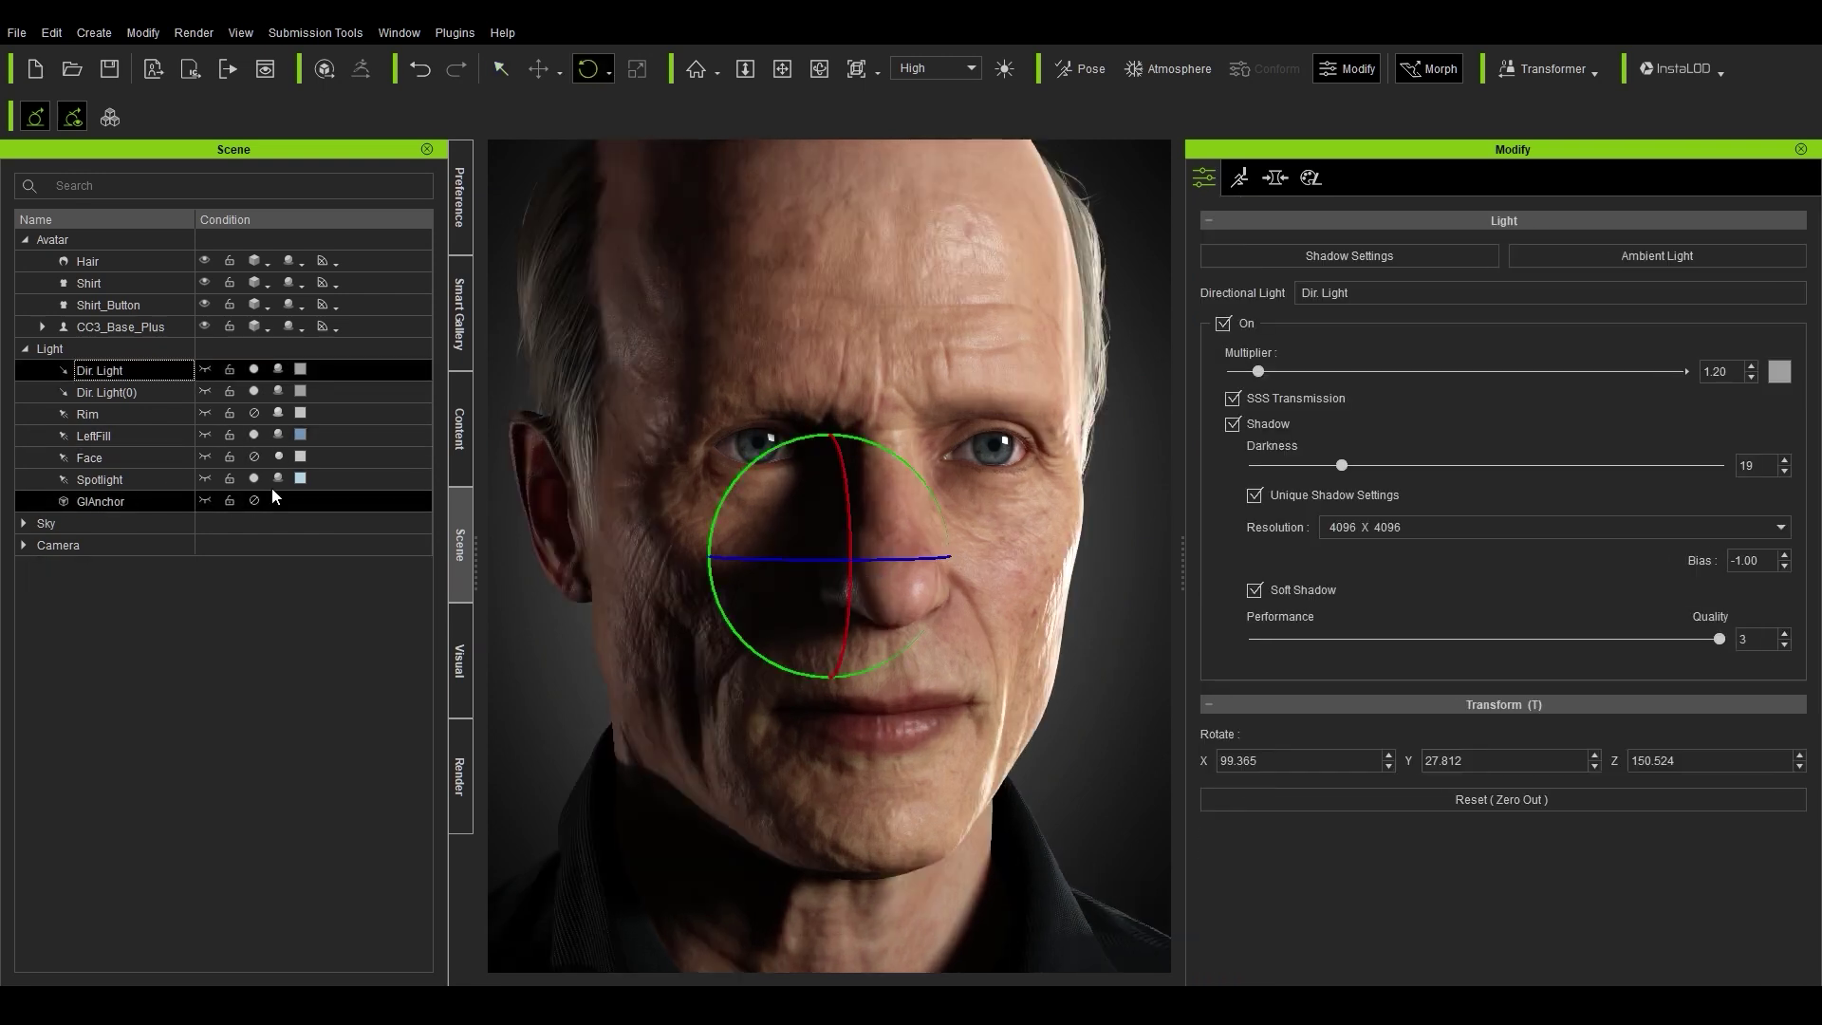
left_click(1093, 732)
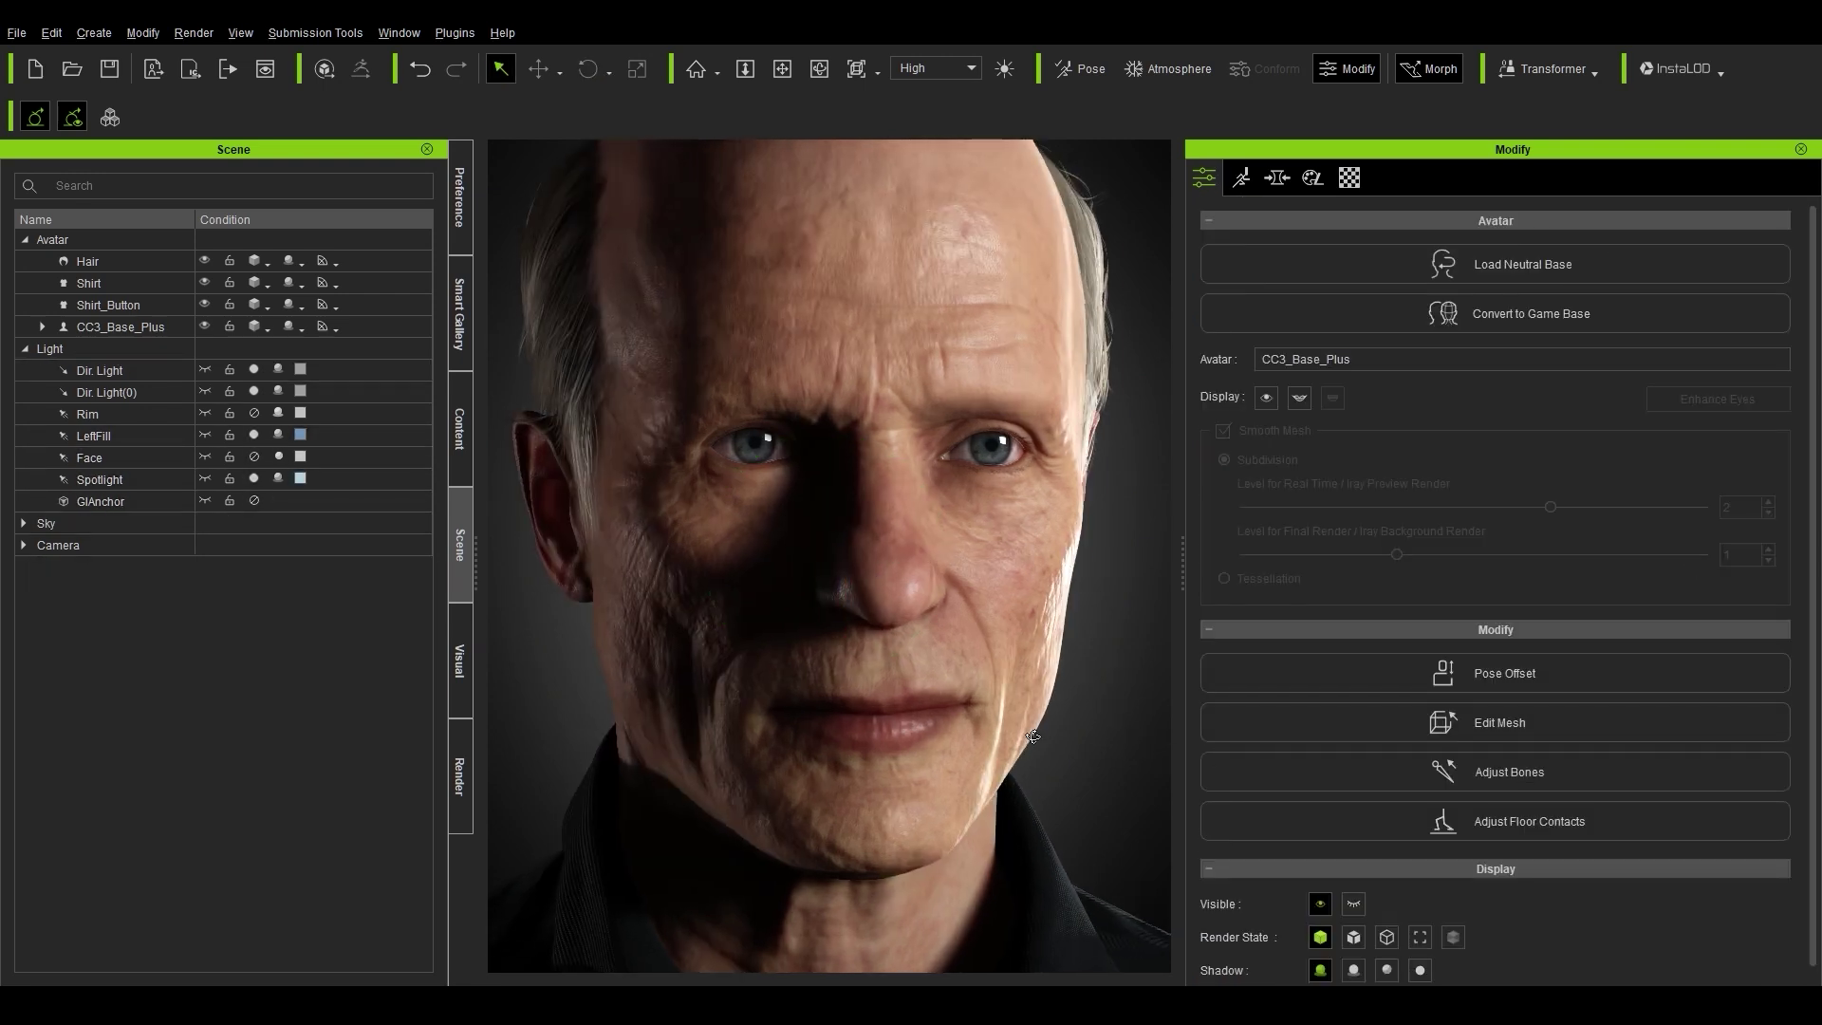
scroll(1110, 704, "down", 1)
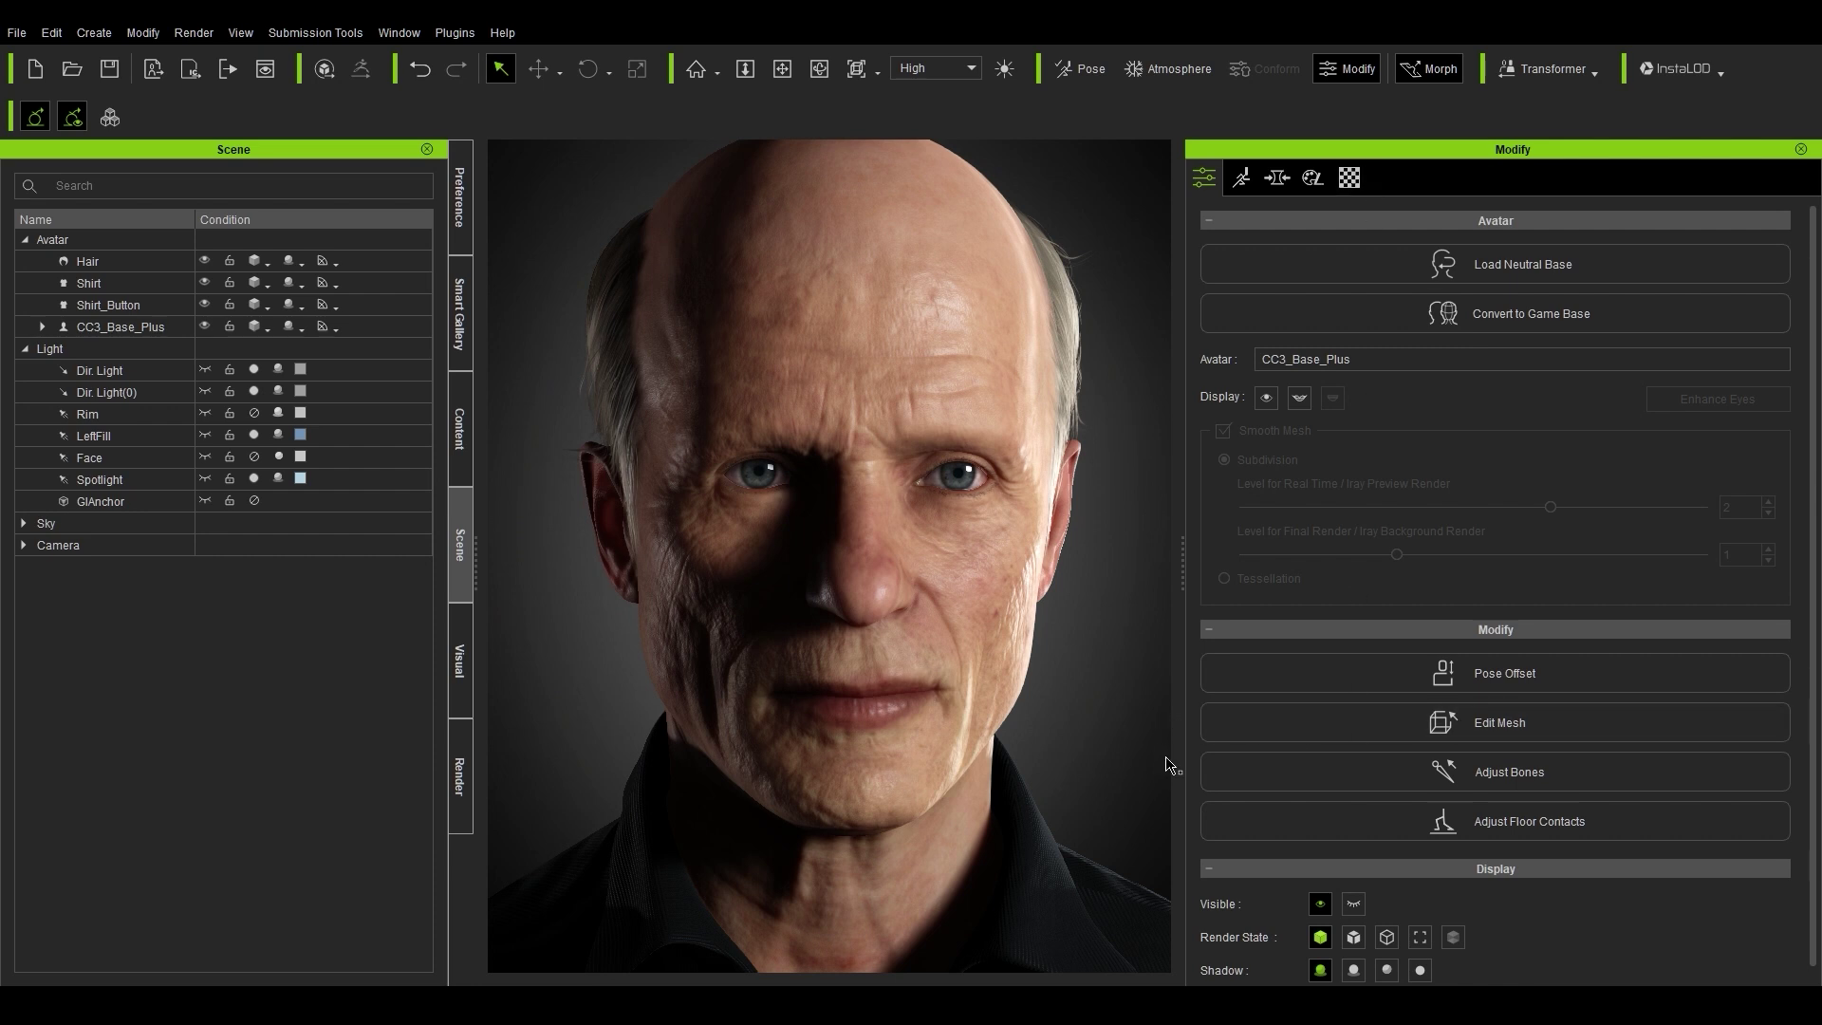
mouse_move(1124, 757)
right_mouse_down()
mouse_move(1259, 748)
mouse_move(1122, 749)
right_mouse_up()
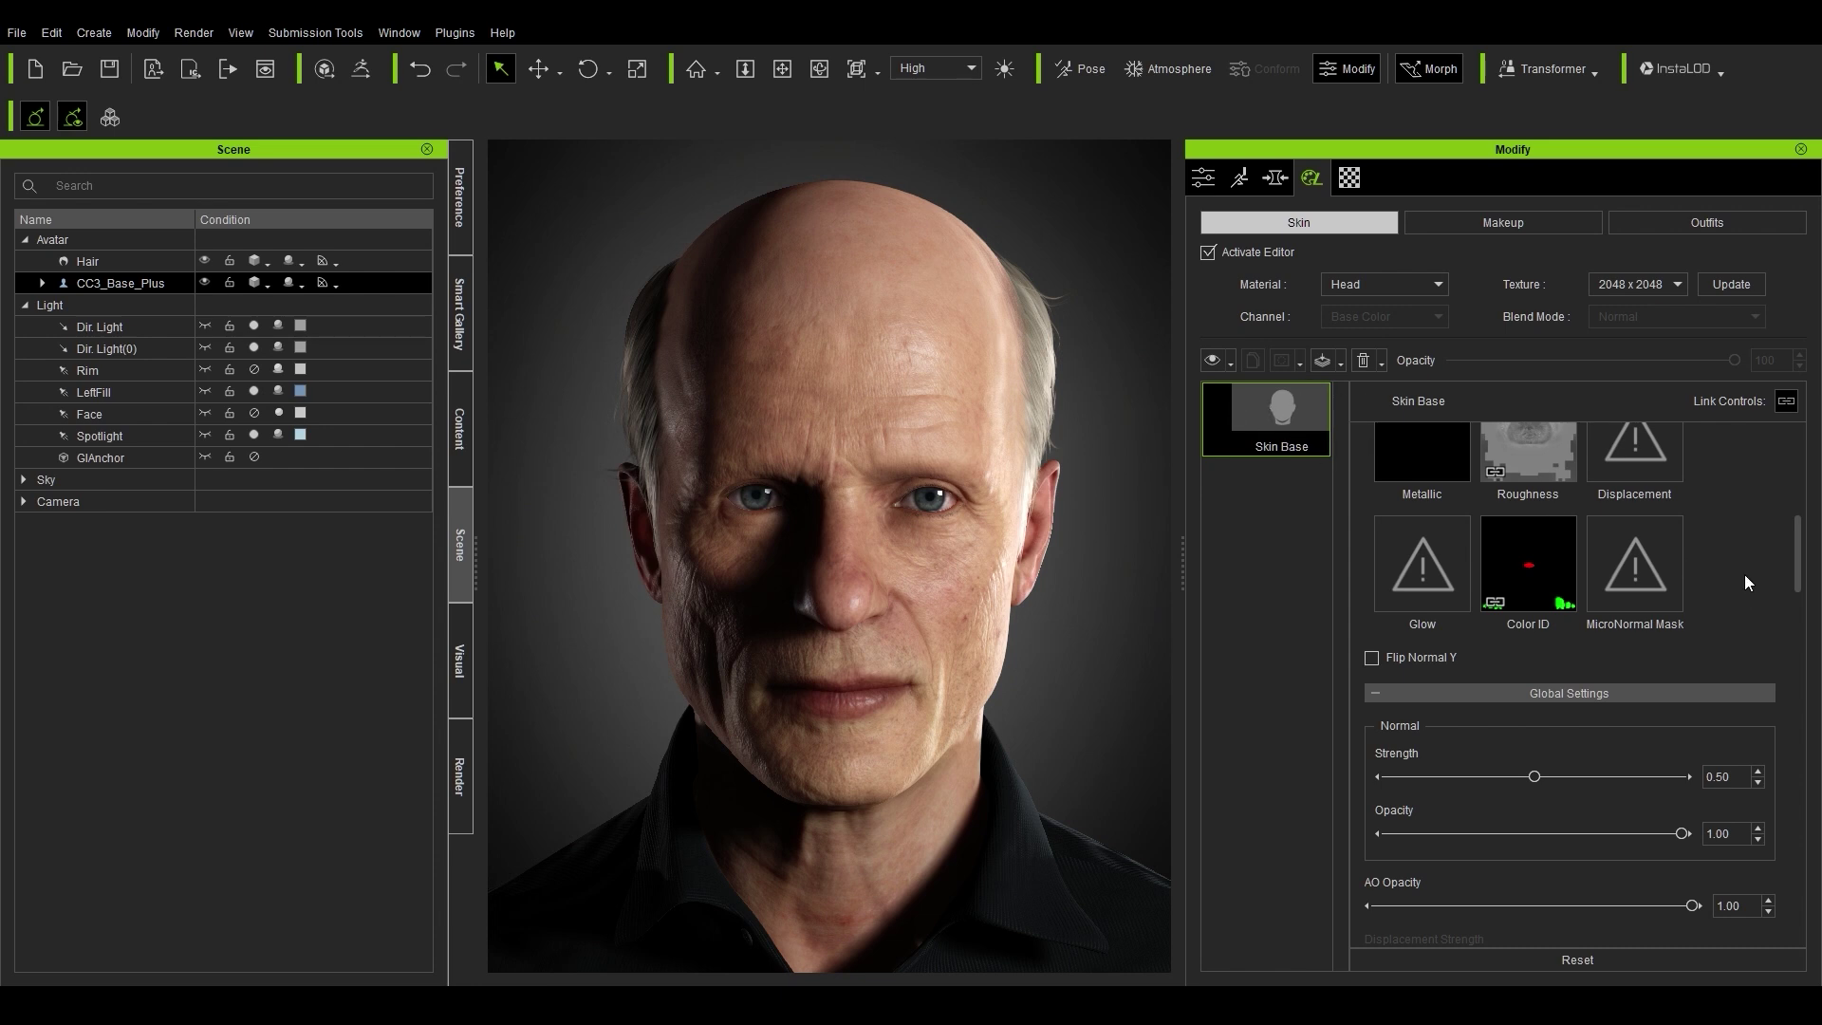
Step: Review the Skin Base texture maps of the Head material and raise the normal strength to about 0.68
scroll(1740, 571, "up", 3)
scroll(1740, 571, "down", 3)
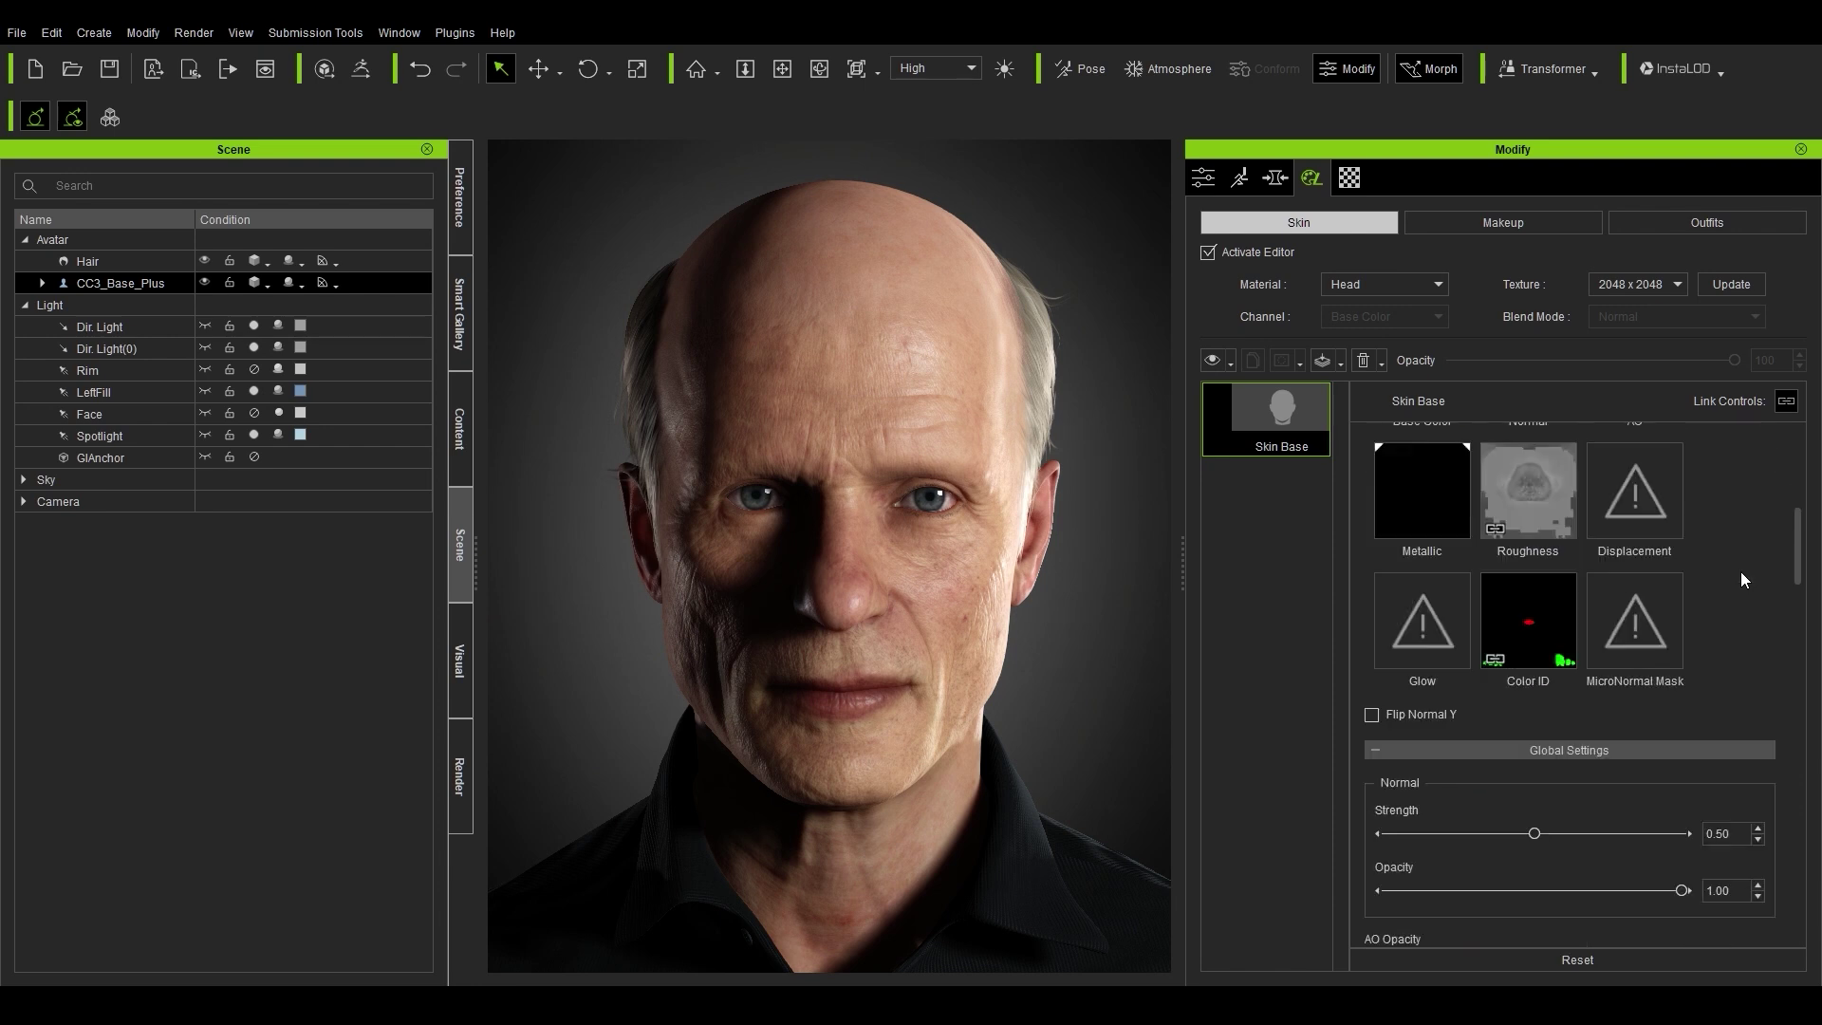
scroll(1529, 755, "up", 5)
scroll(1675, 744, "down", 3)
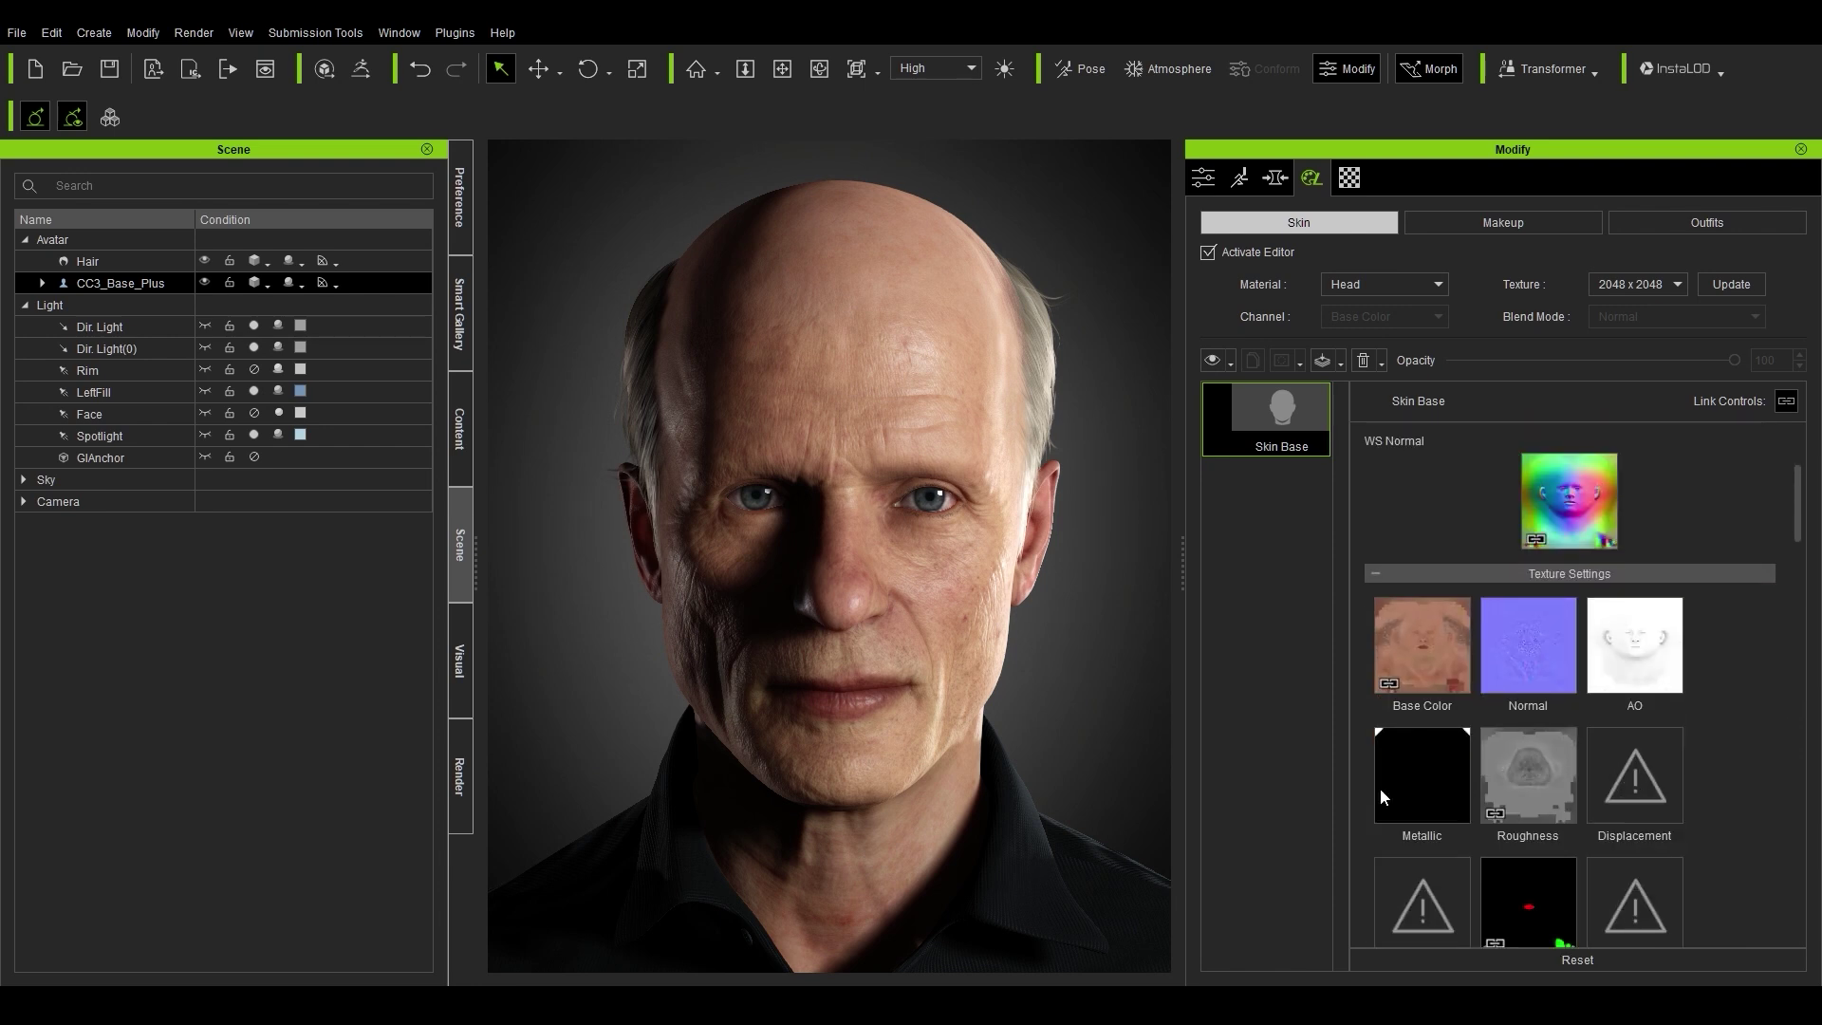
scroll(1699, 793, "down", 2)
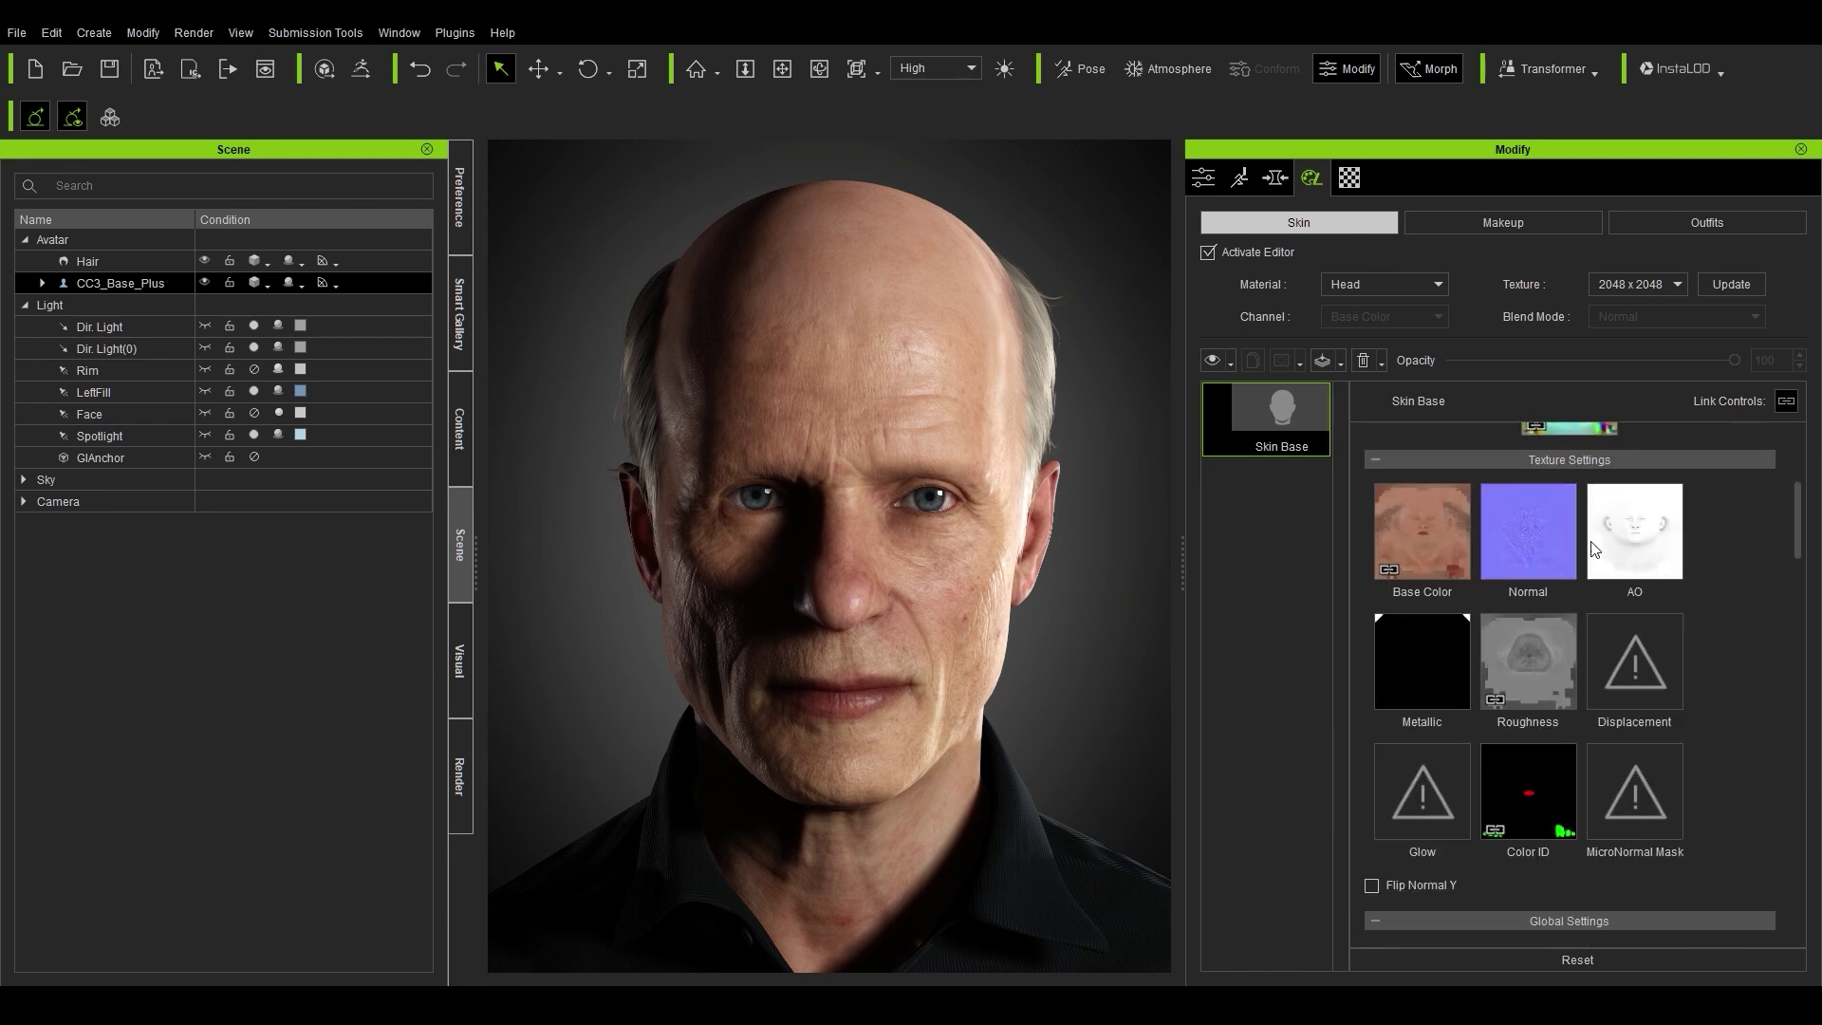
scroll(1521, 823, "down", 2)
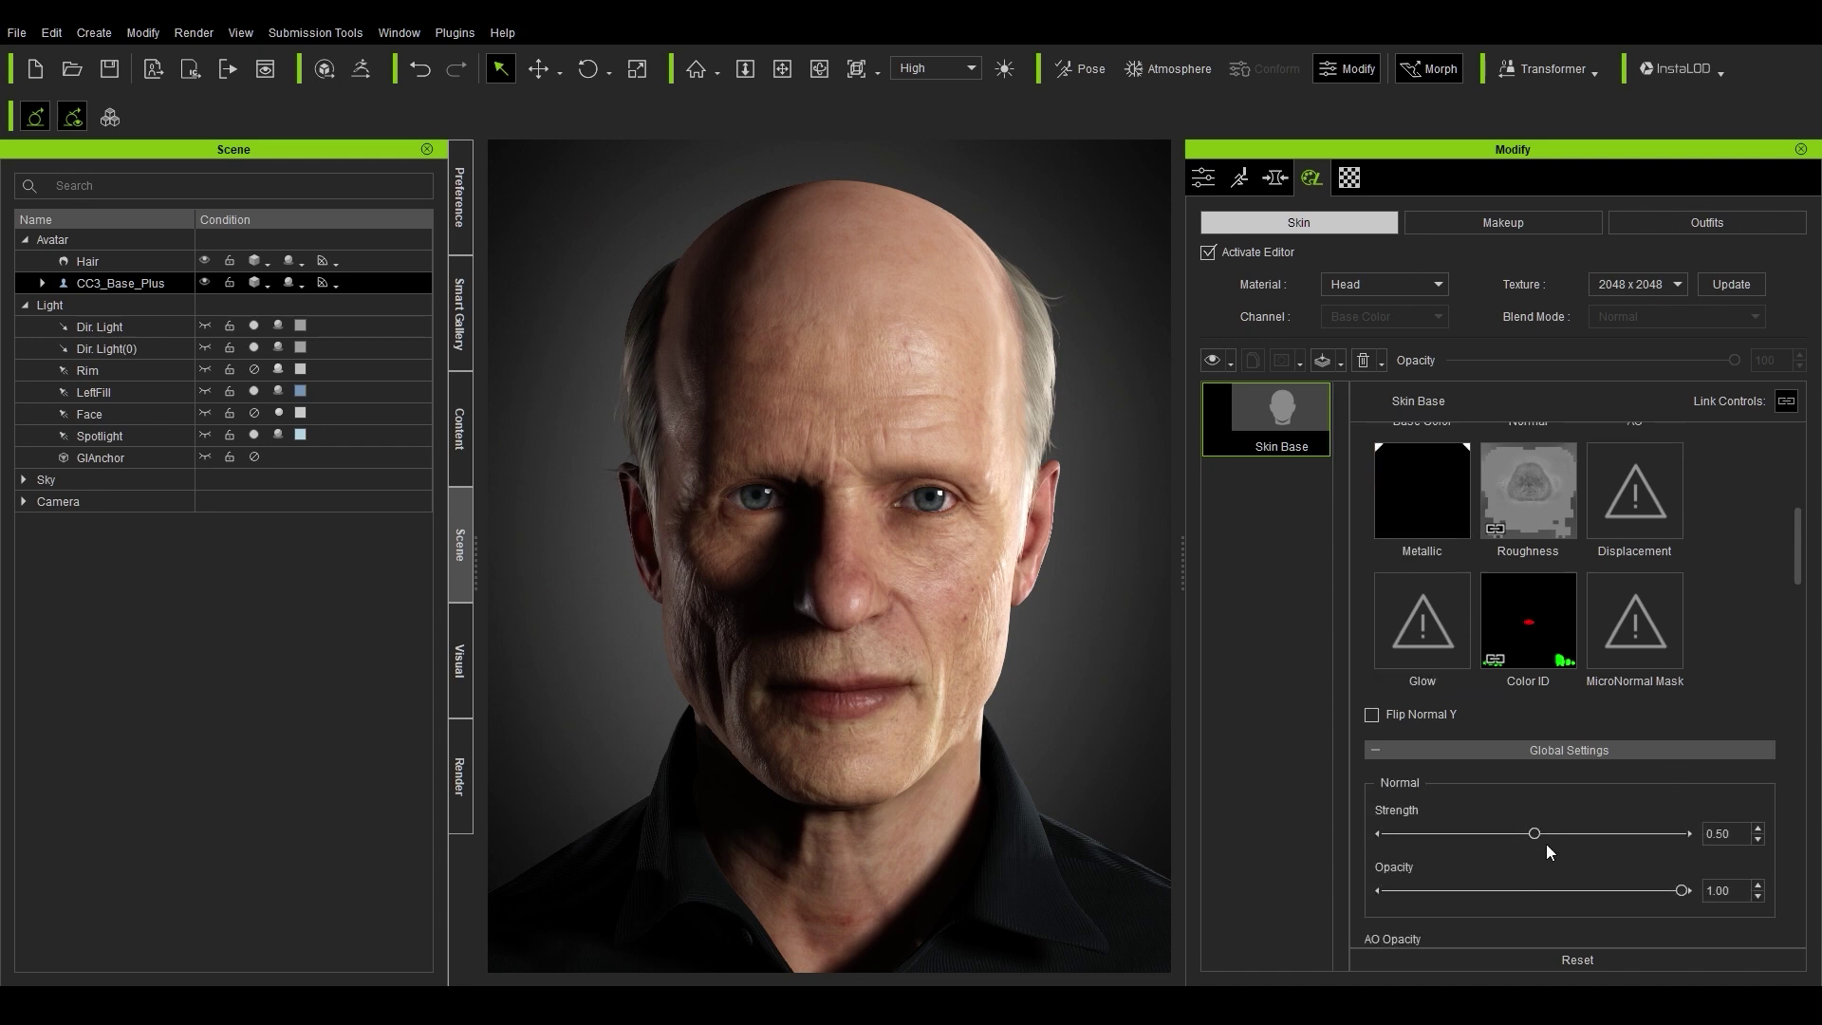
left_click_drag(1645, 829, 1577, 840)
left_click(1720, 835)
key("BackSpace")
type("5")
Step: Shift the head's color balance, with Magenta-Green at about -18, Cyan-Red toward red and Yellow-Blue toward yellow
scroll(1778, 756, "down", 3)
scroll(1778, 755, "down", 3)
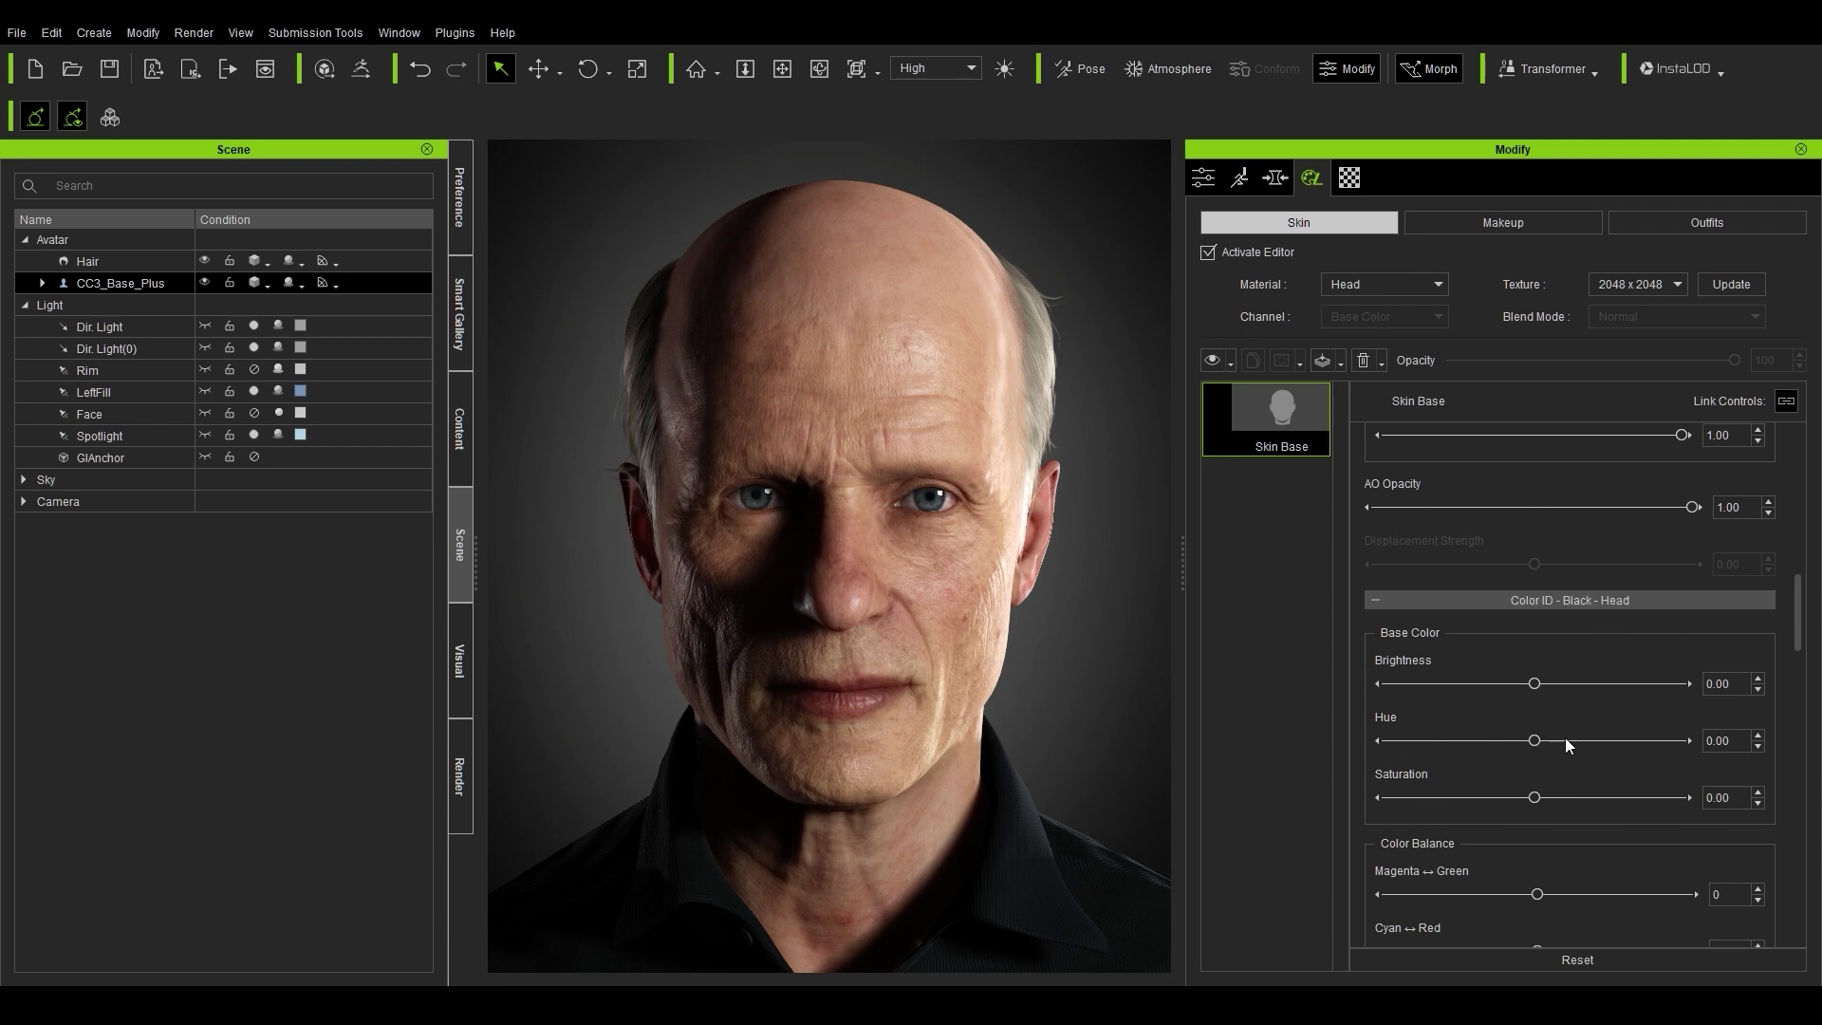
scroll(1563, 738, "down", 2)
left_click_drag(1529, 729, 1515, 724)
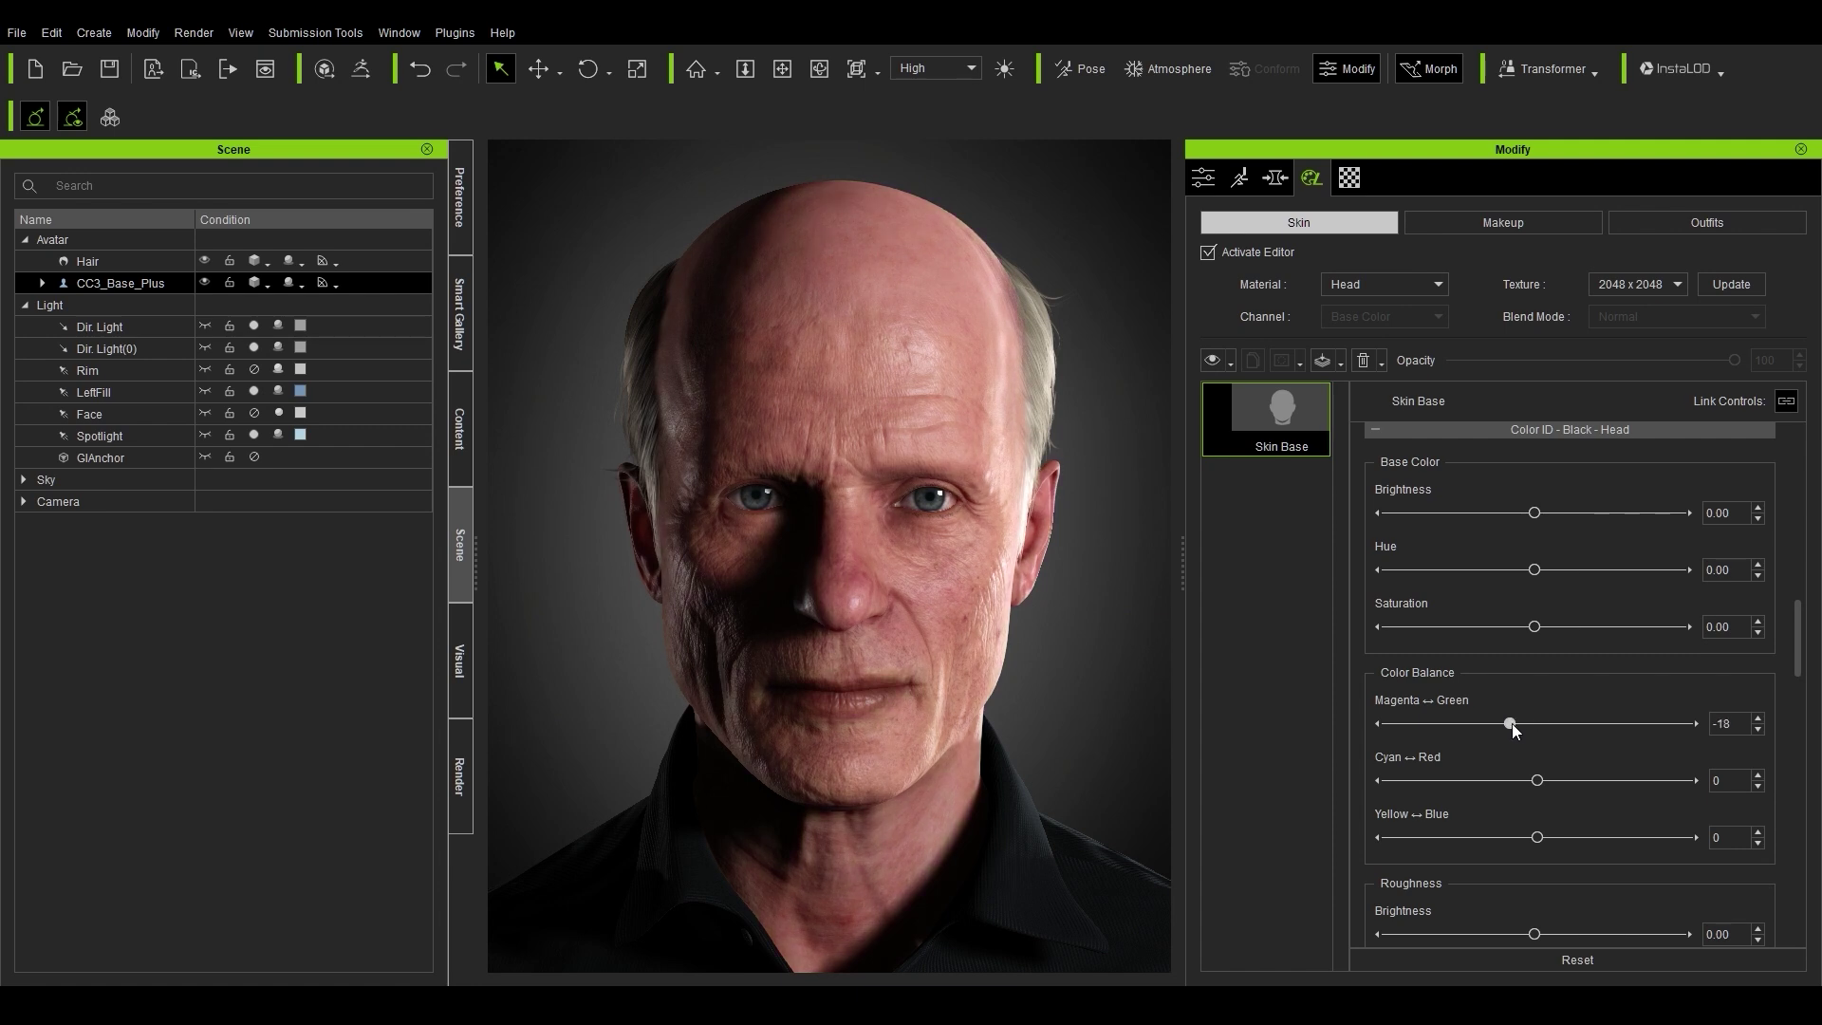
left_click(1562, 778)
left_click_drag(1526, 839, 1521, 837)
Step: Try a lip Magenta-Green balance of -10 and a slight hue shift, and undo the skin and lip color changes
scroll(1800, 726, "down", 3)
scroll(1800, 726, "down", 5)
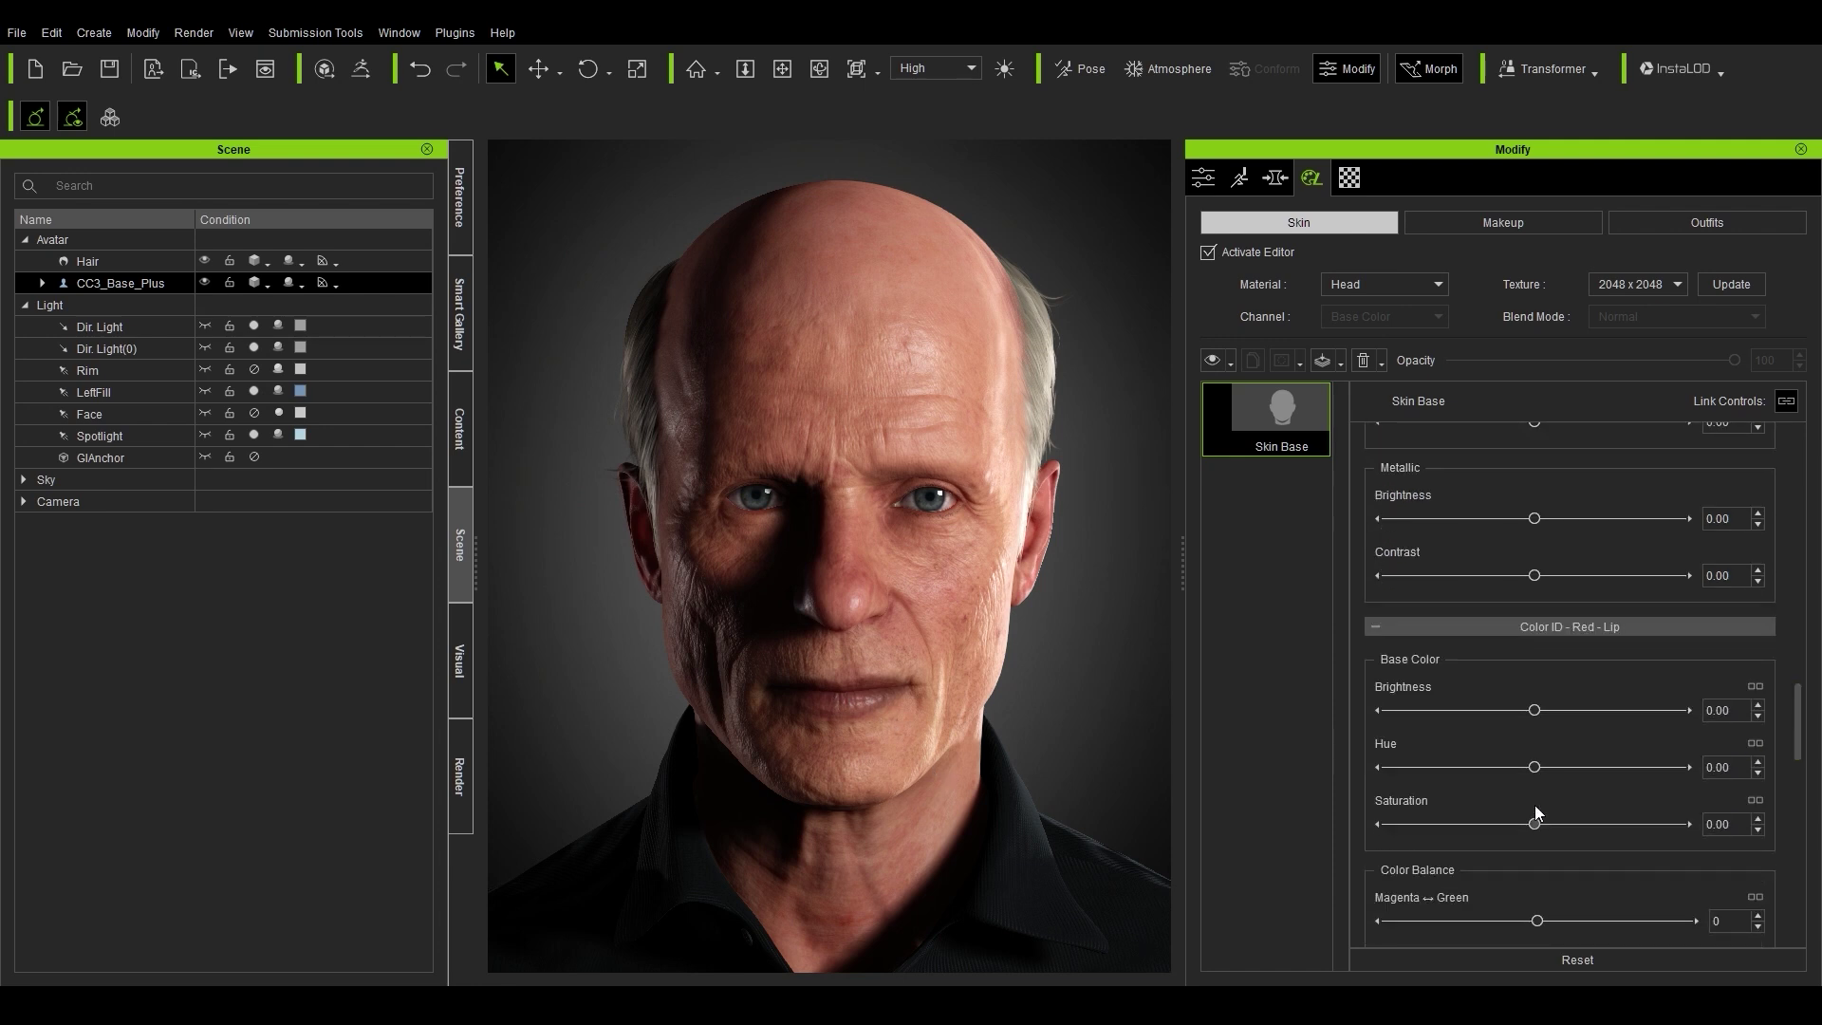
mouse_move(1535, 921)
left_mouse_down()
mouse_move(1502, 920)
mouse_move(1523, 924)
left_mouse_up()
left_click_drag(1549, 765, 1530, 767)
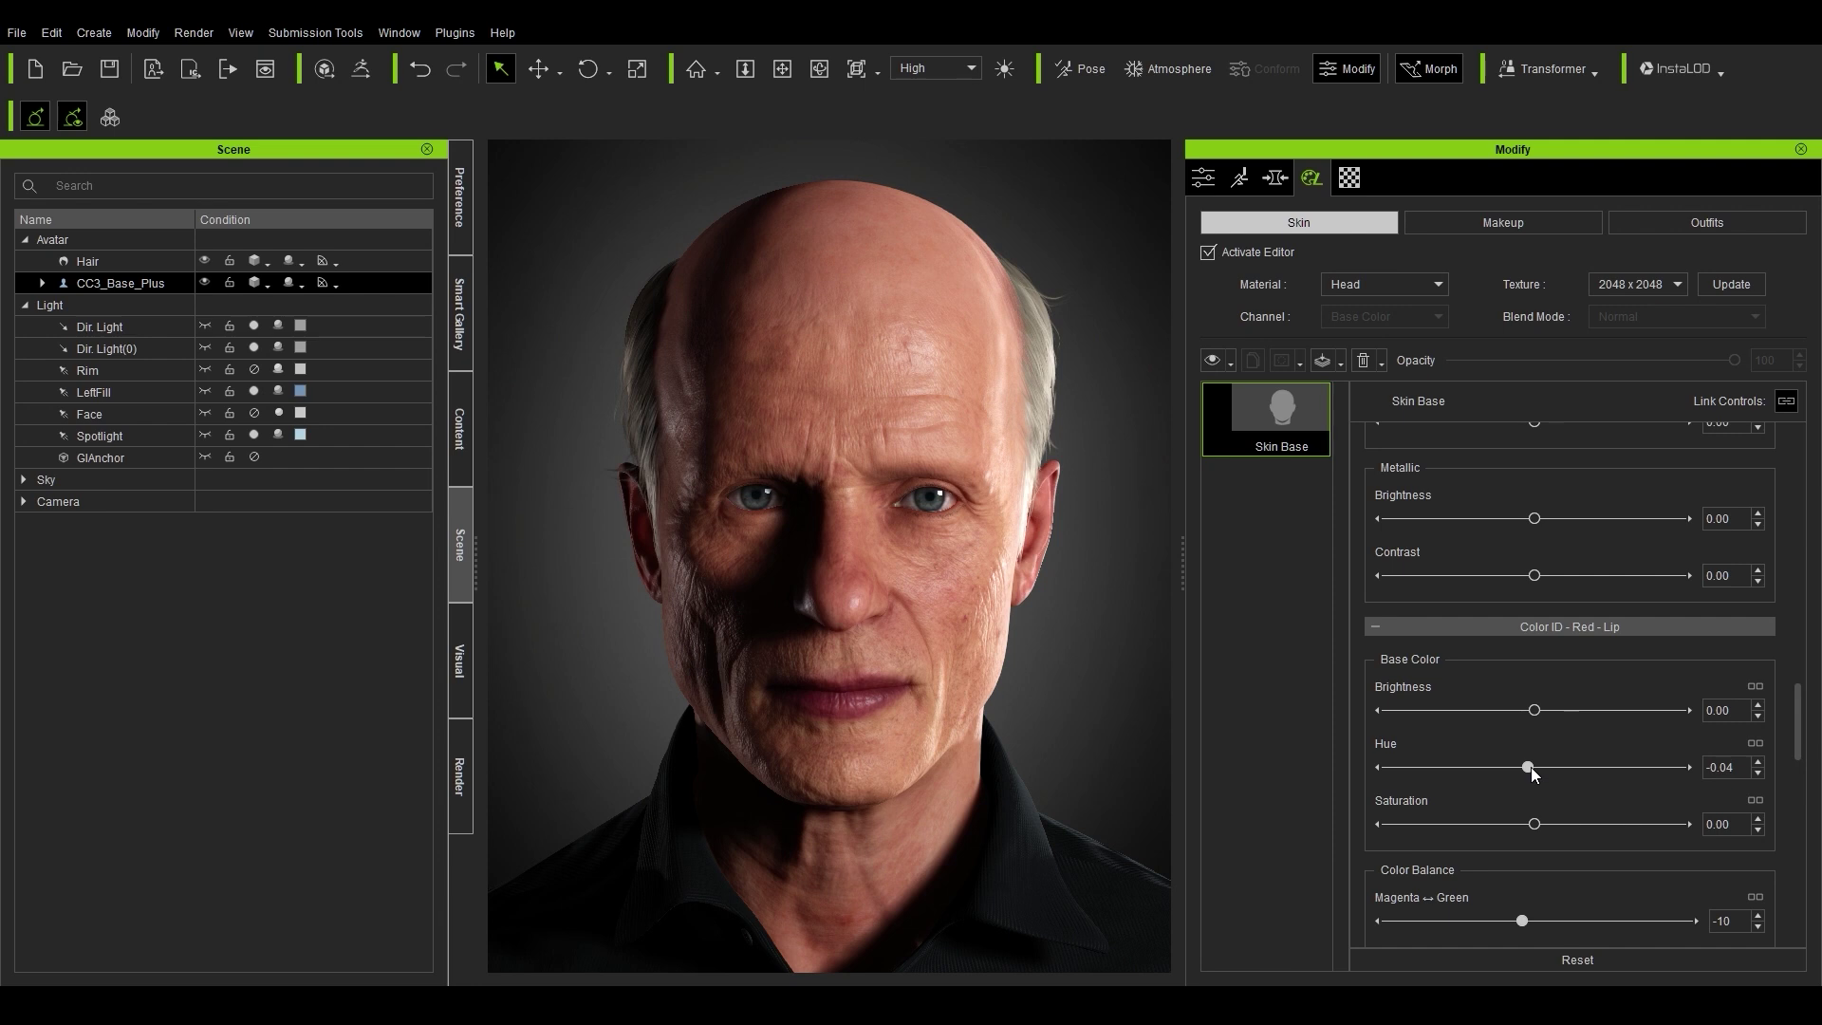
left_click(1533, 767)
right_click_drag(1125, 593, 1252, 561)
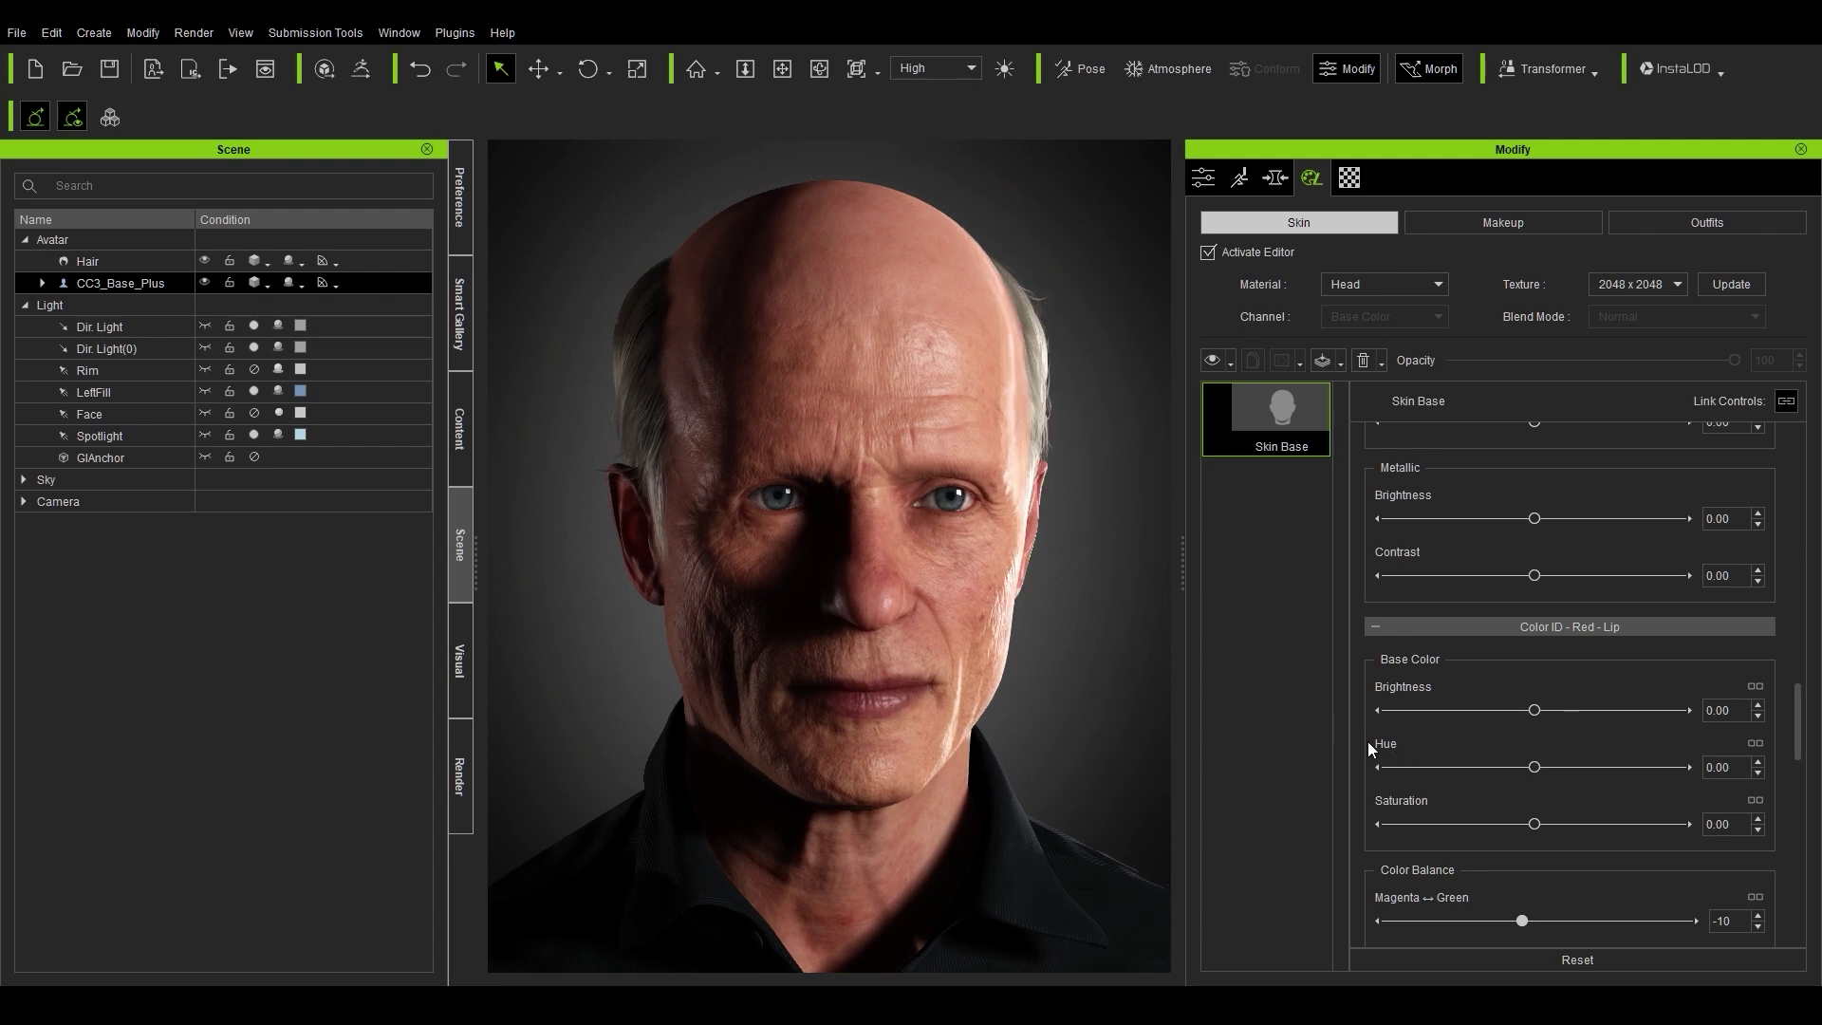
key("ctrl+z")
Step: Open the Realistic Human Skin pack among the new purchases in the Smart Gallery and show its Normal Effects presets
left_click(456, 313)
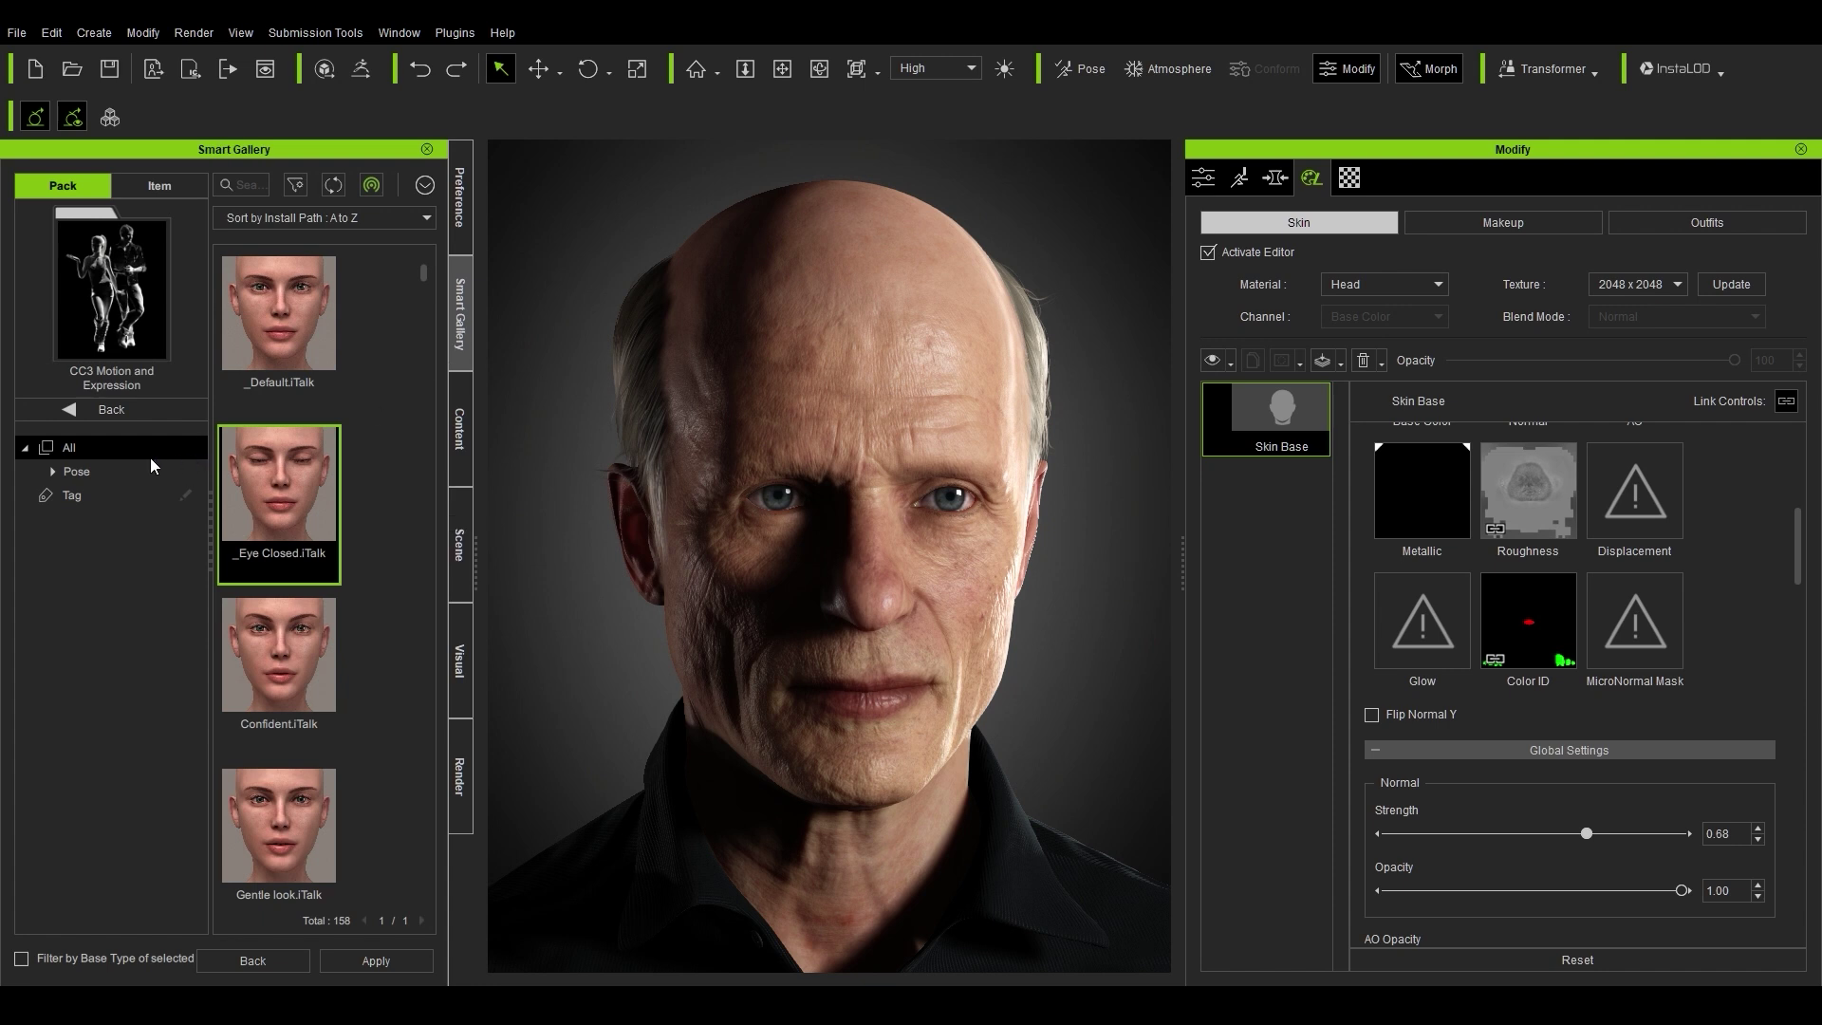
left_click(128, 408)
left_click(94, 481)
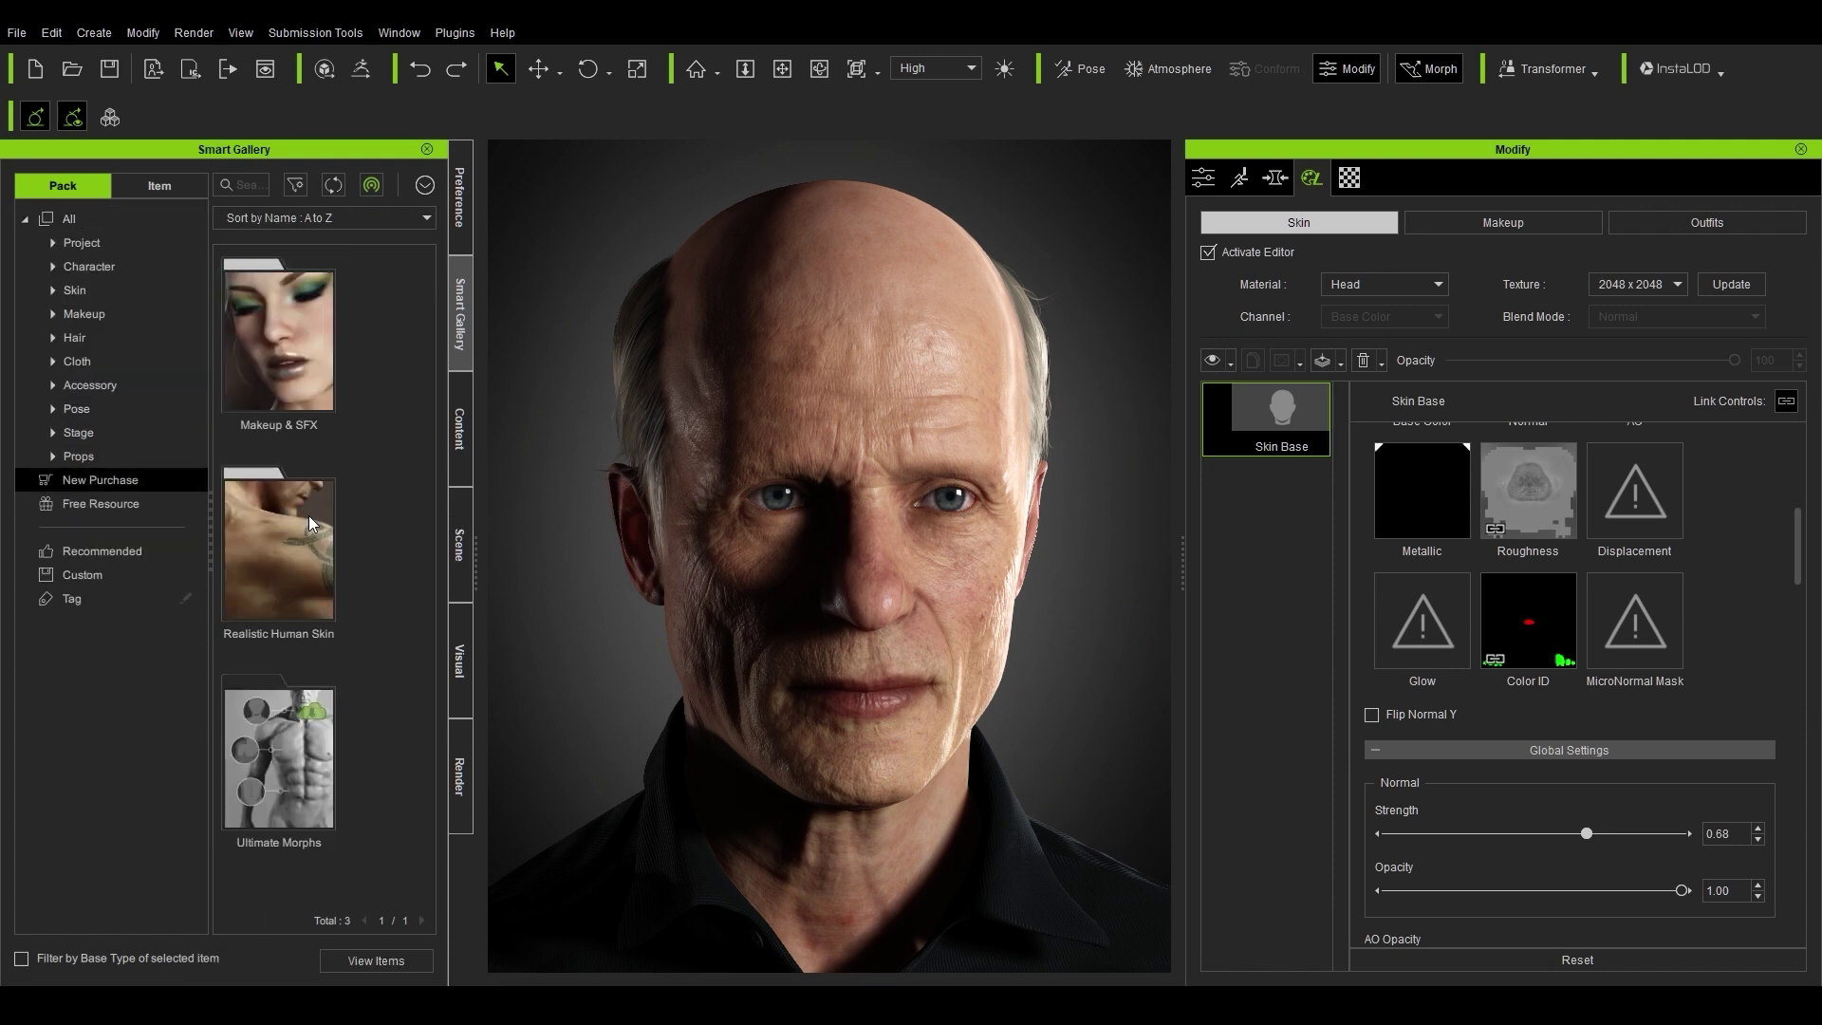
double_click(248, 578)
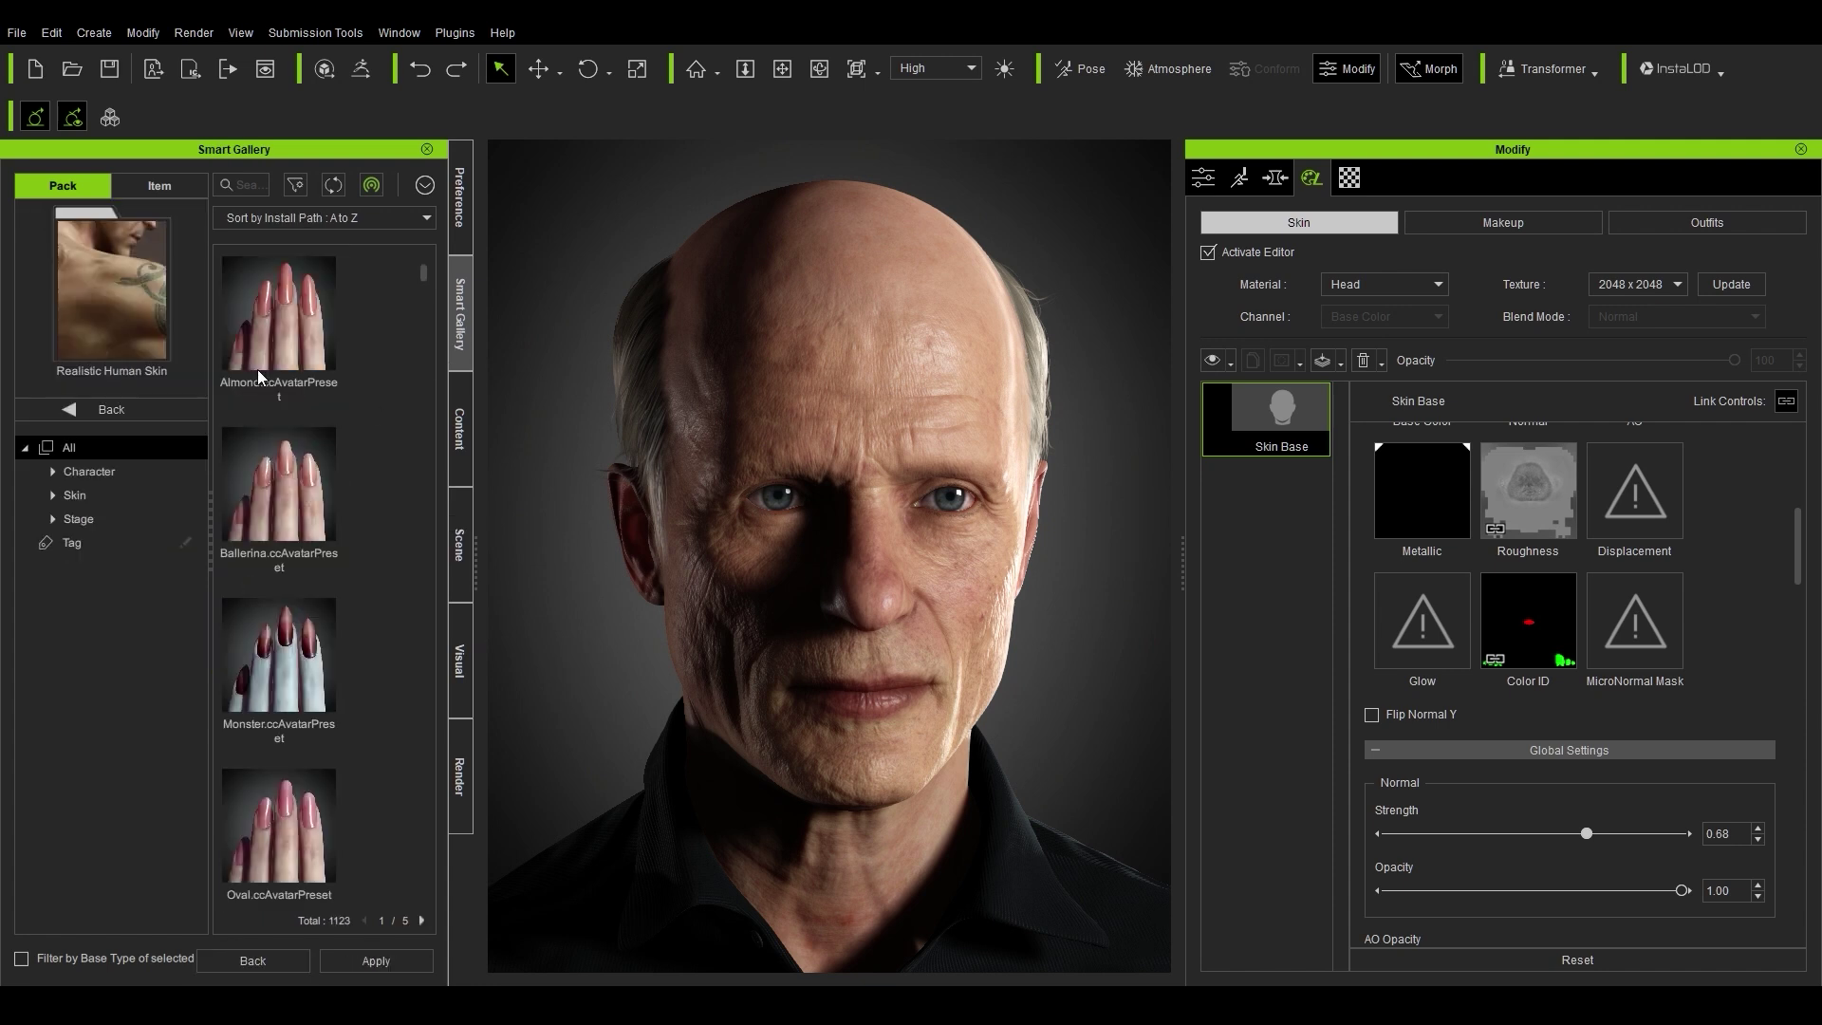
left_click(54, 496)
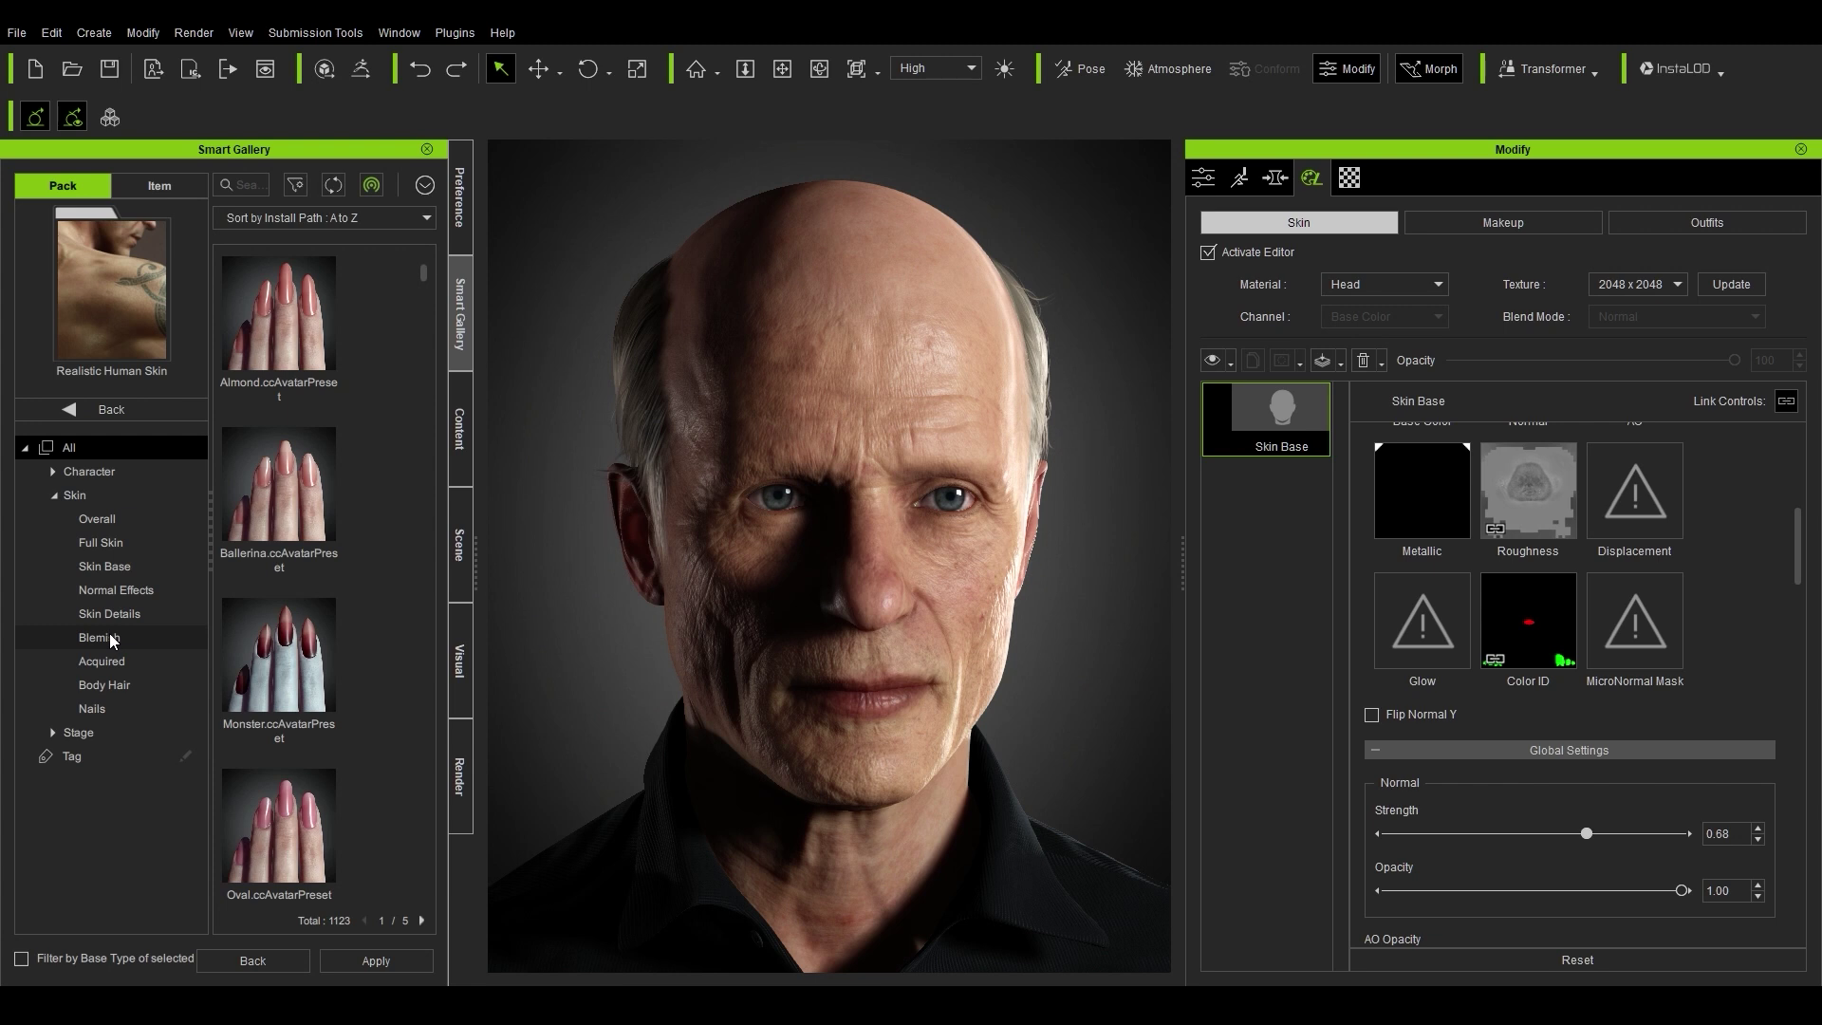
left_click(128, 567)
left_click(129, 590)
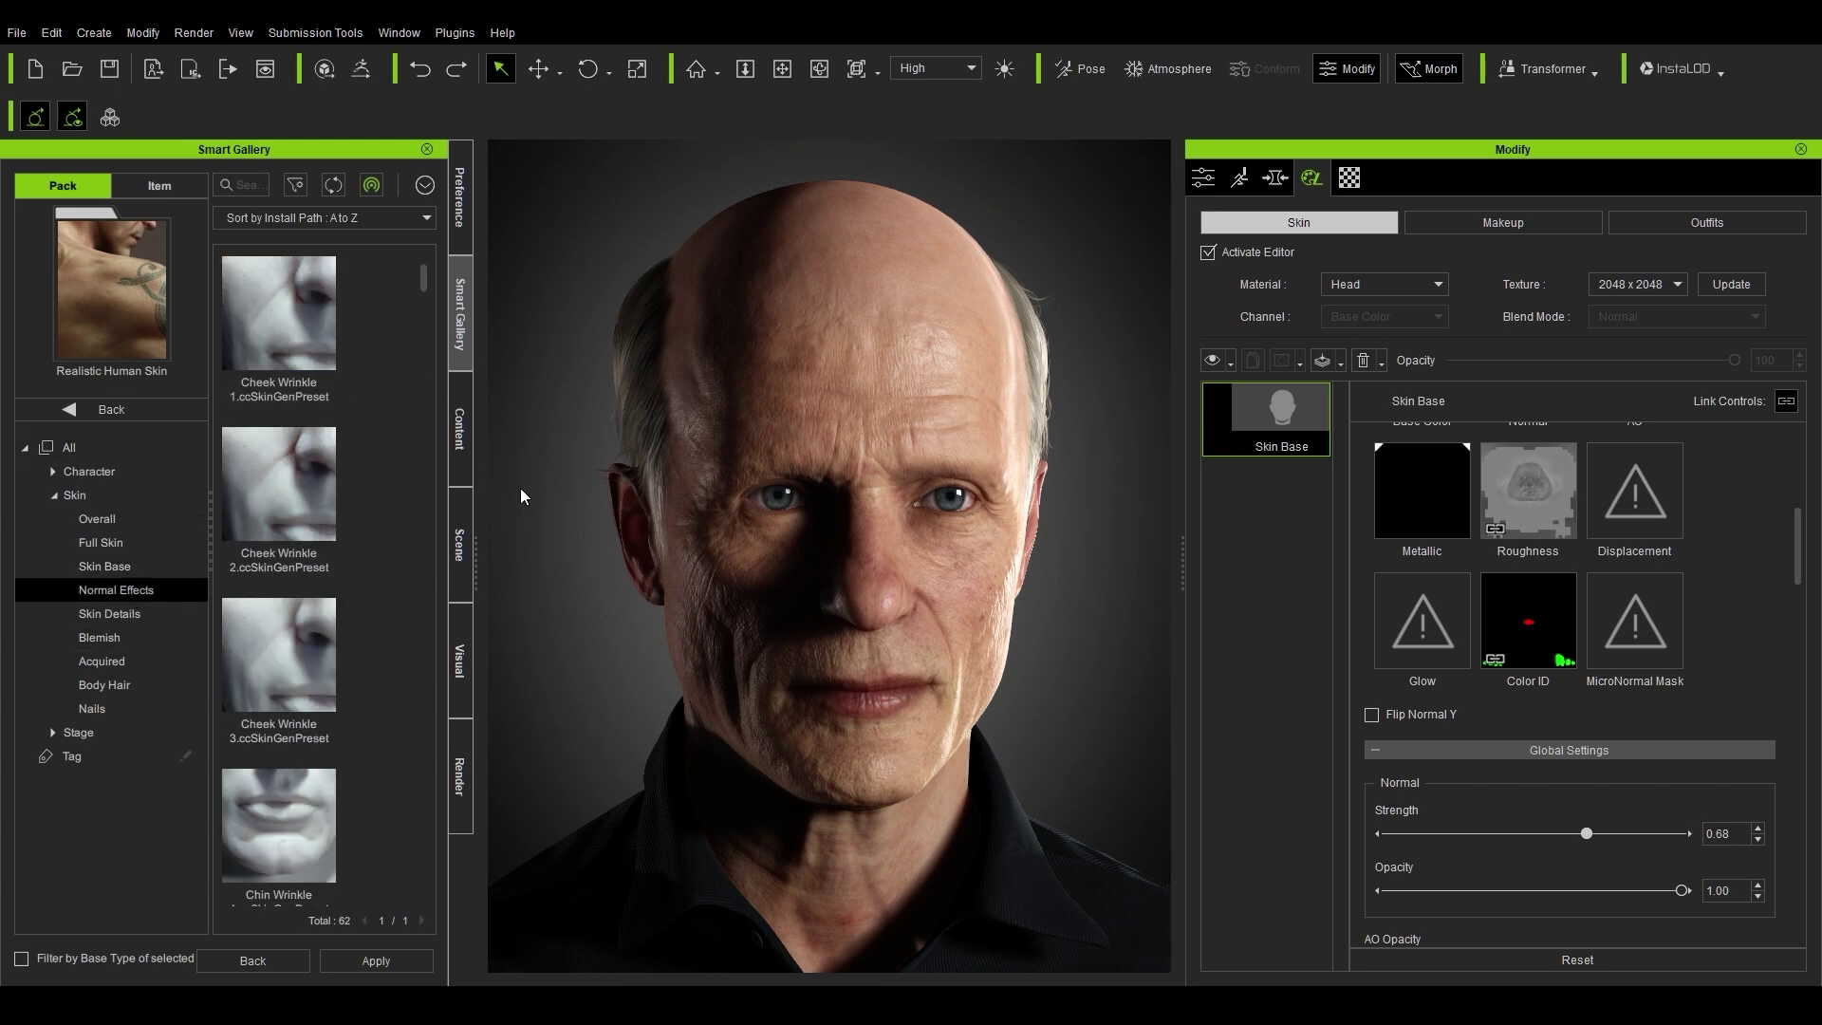
Step: Browse the wrinkle presets and apply Lip Wrinkle 3 to the avatar
scroll(1082, 618, "up", 2)
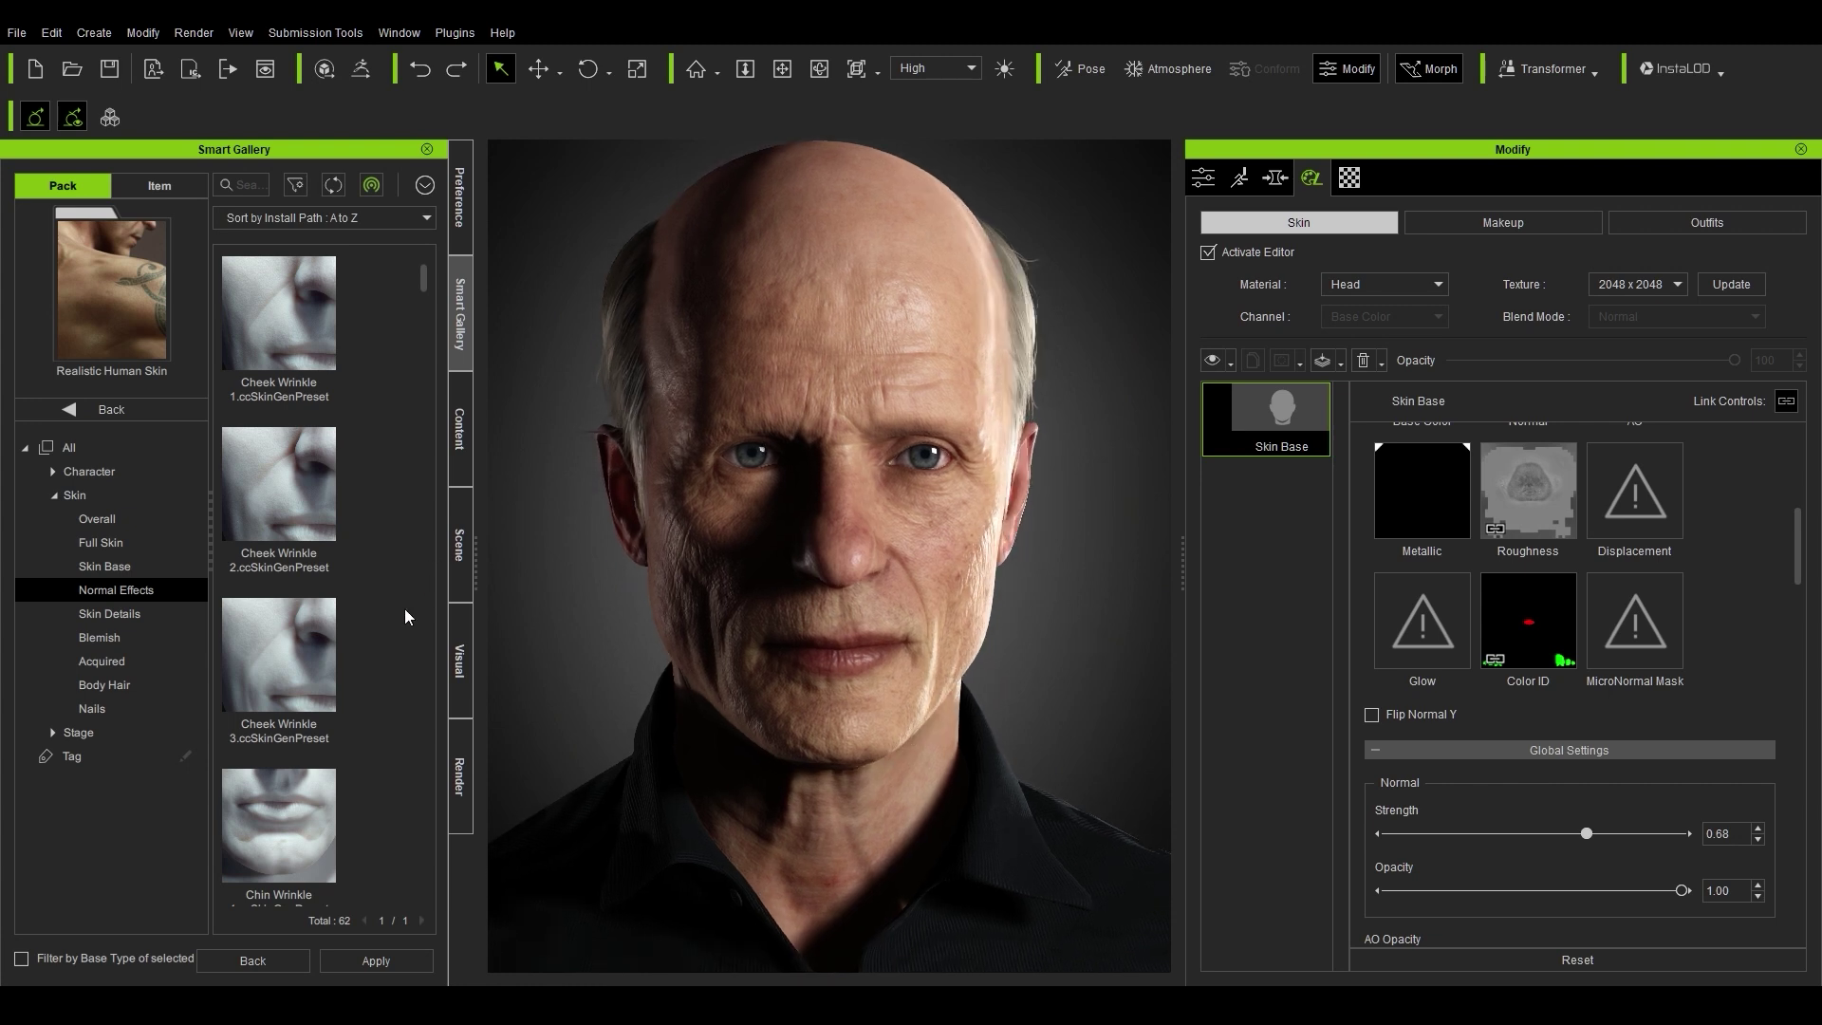
scroll(374, 620, "down", 3)
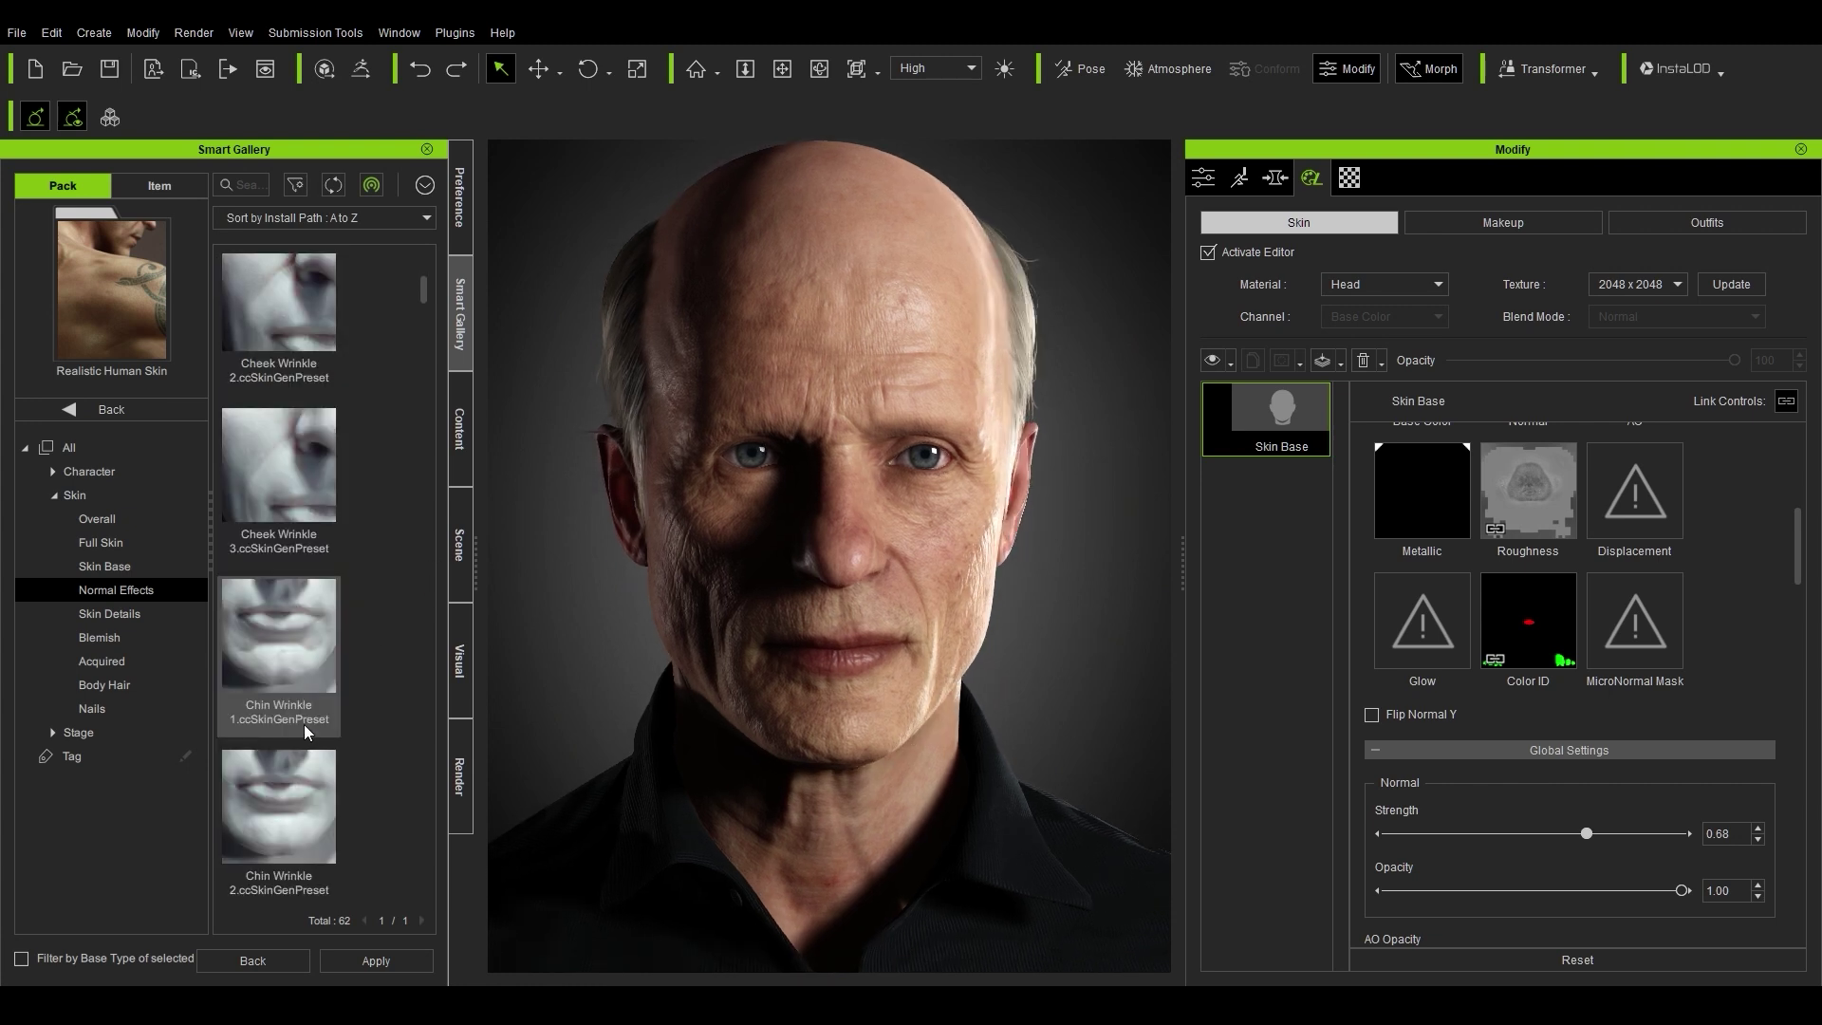
left_click_drag(427, 298, 427, 319)
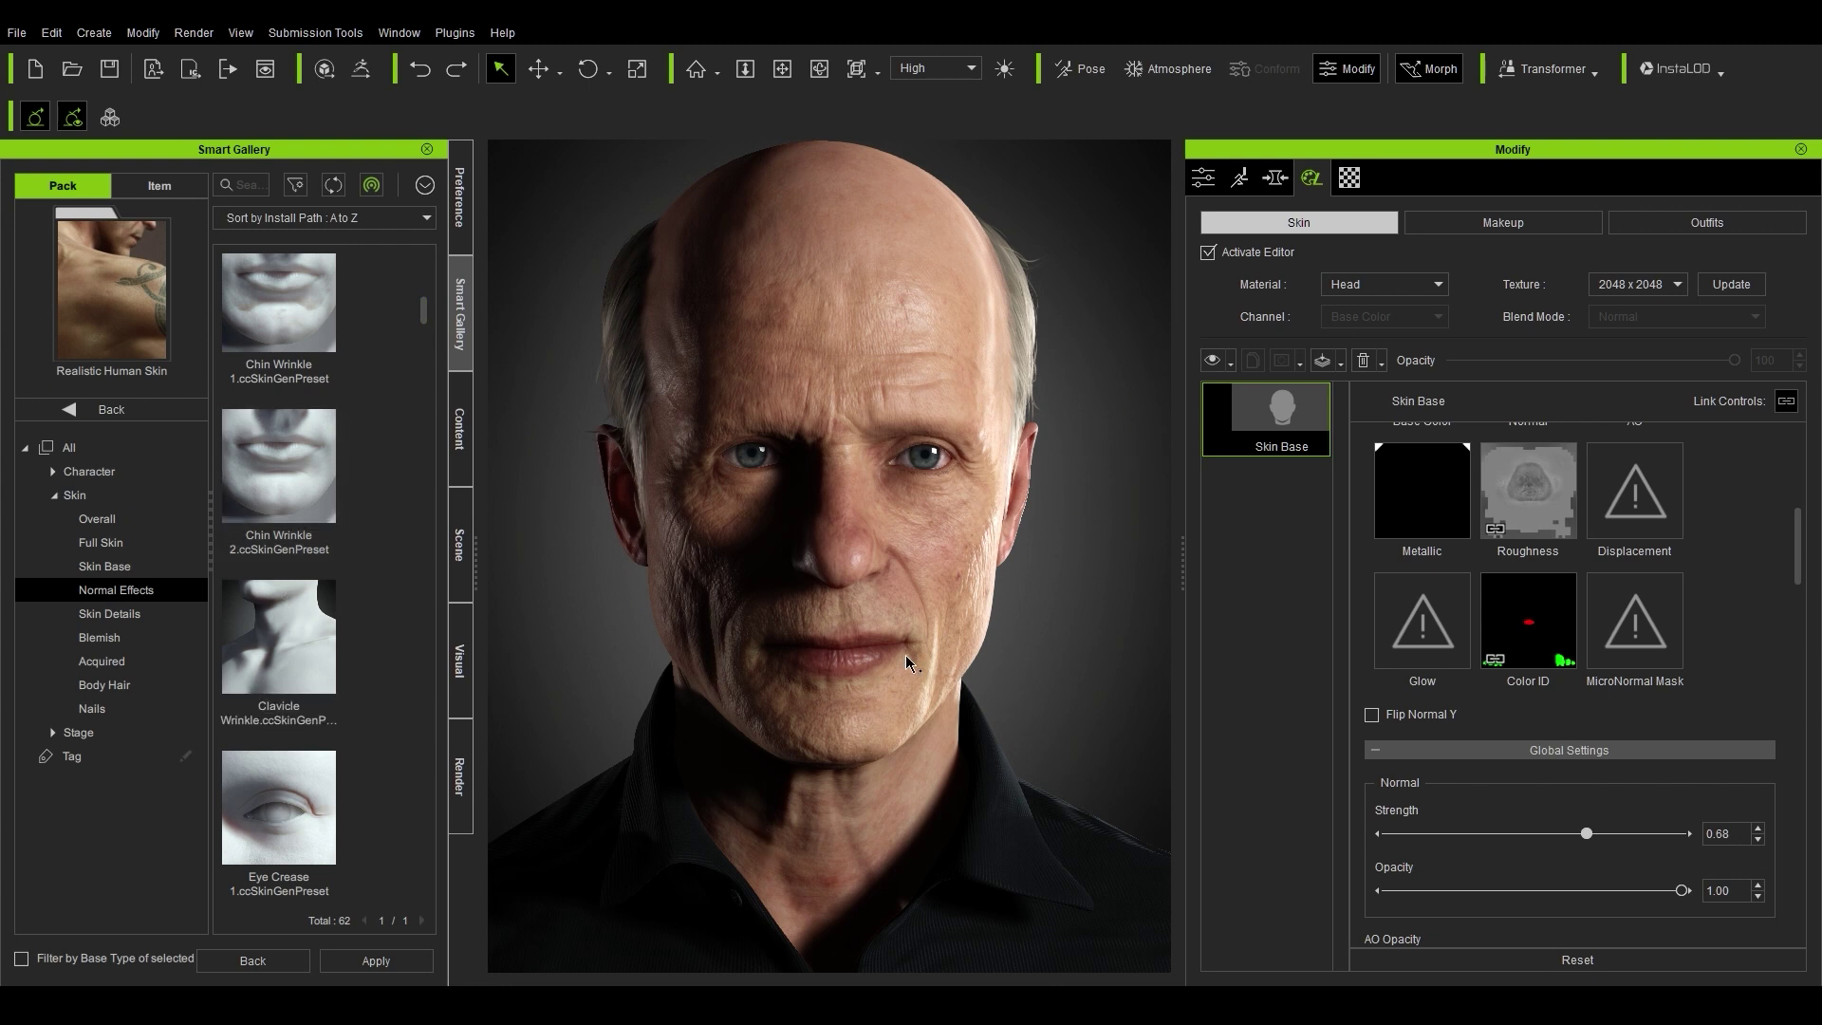
left_click_drag(423, 309, 448, 489)
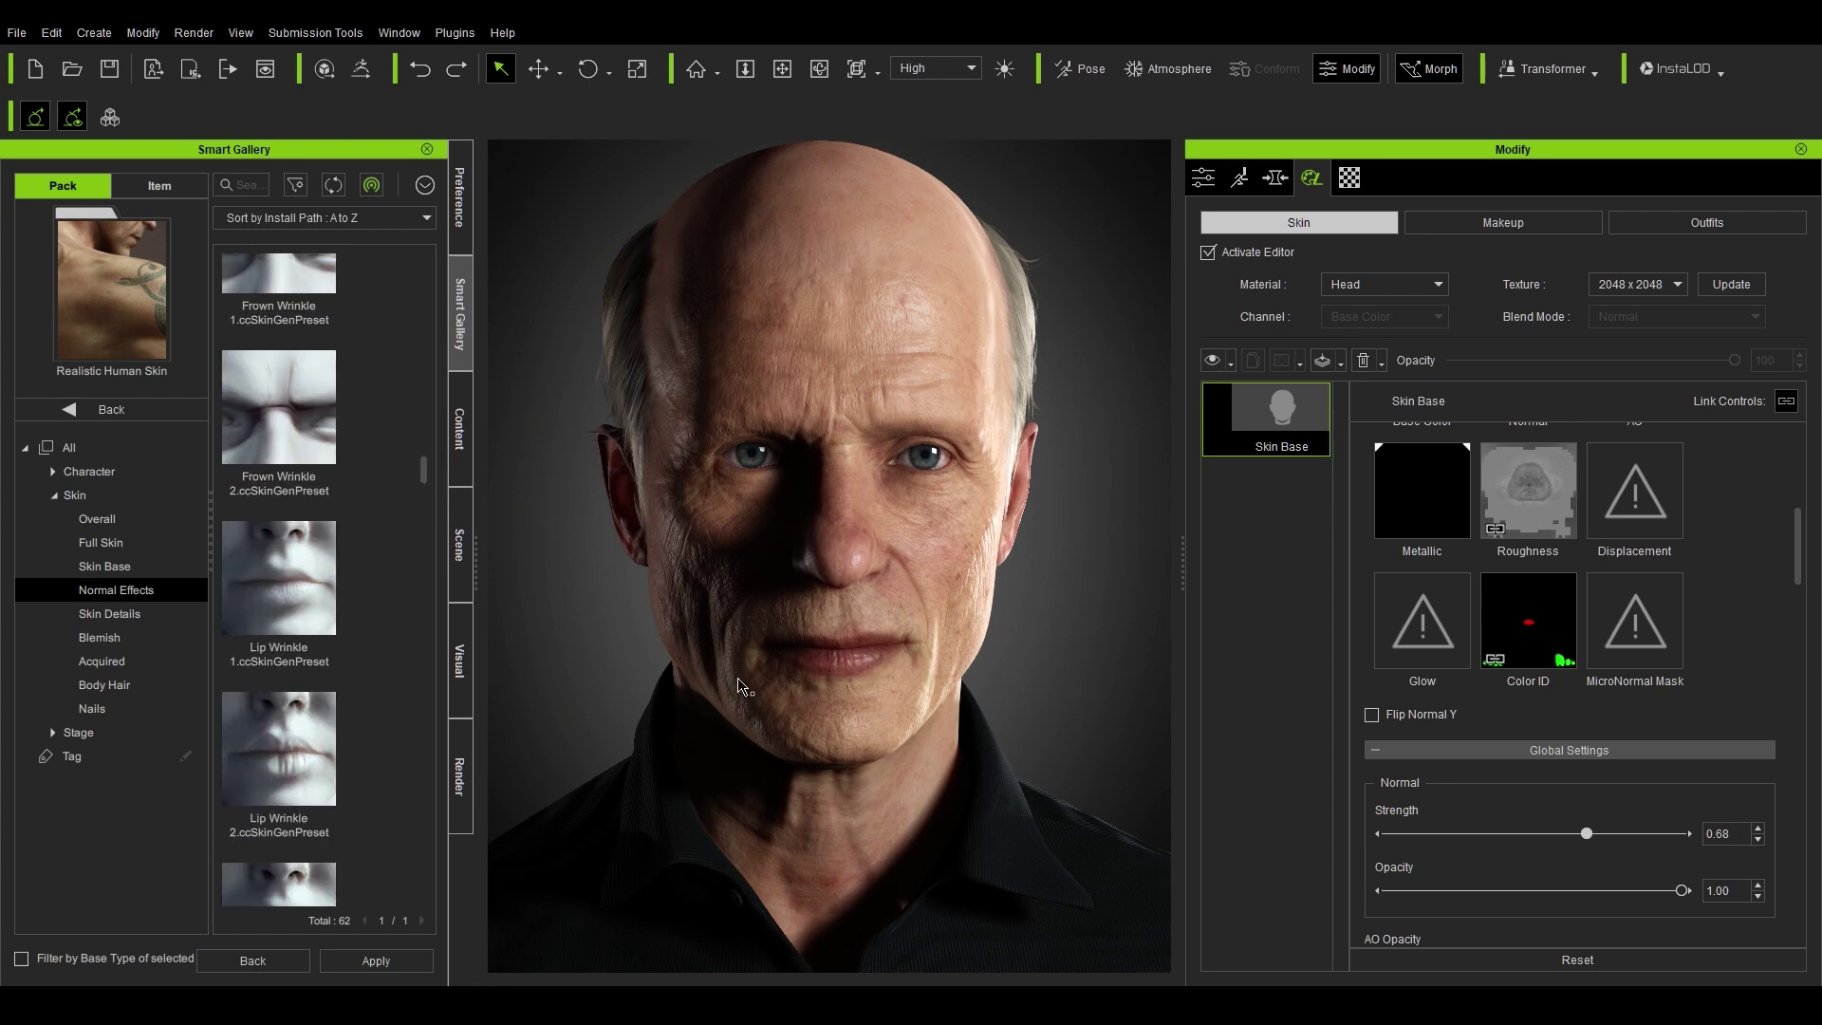
scroll(347, 674, "down", 4)
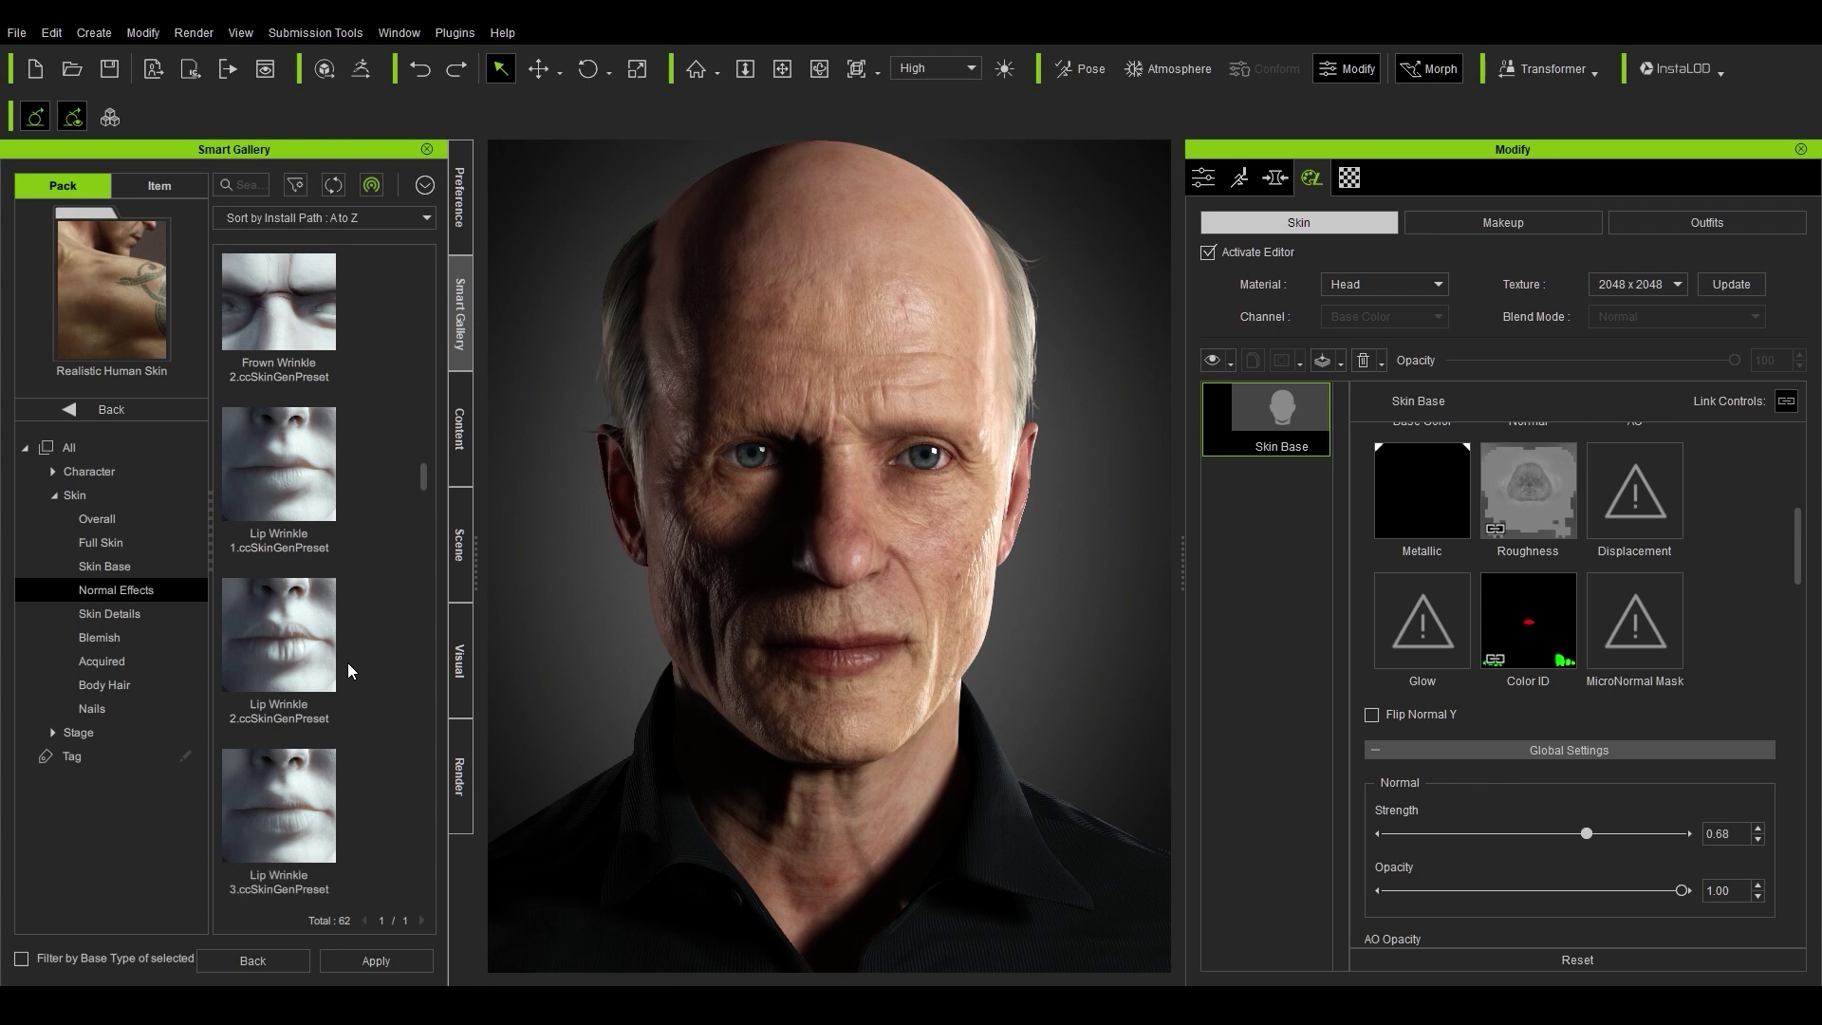
left_click(259, 721)
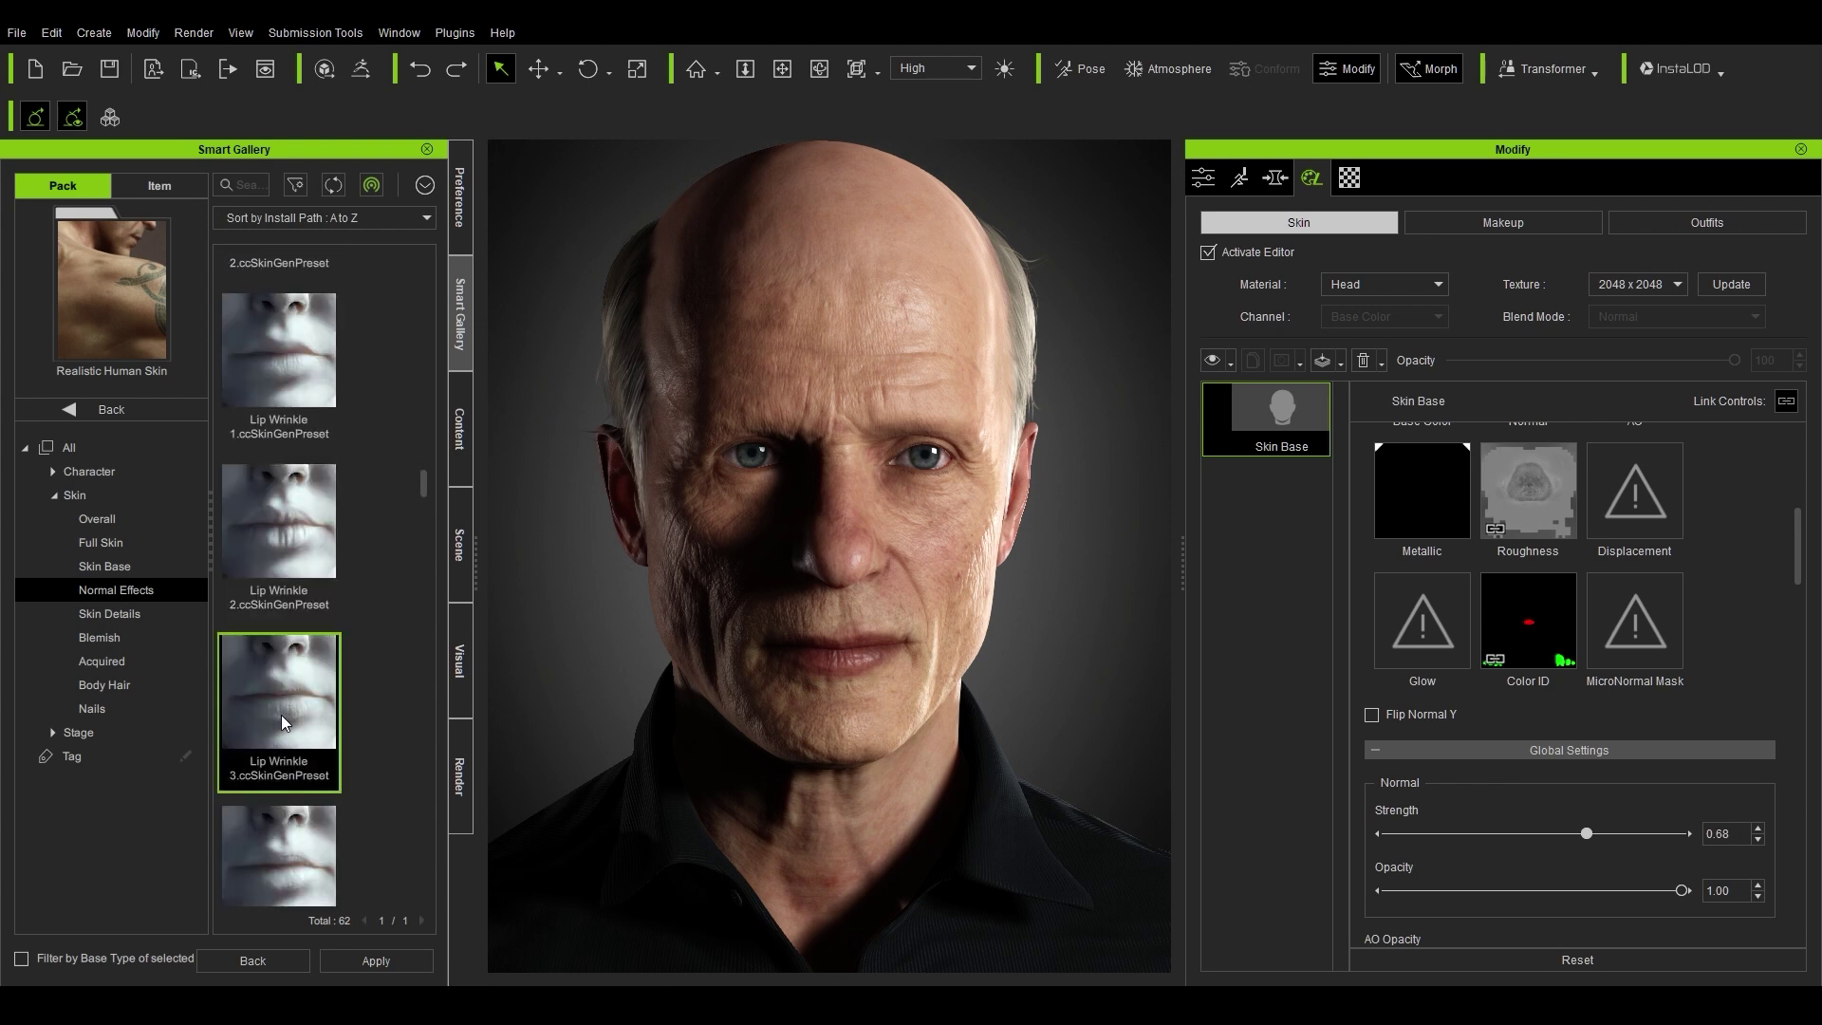
left_click_drag(593, 675, 599, 670)
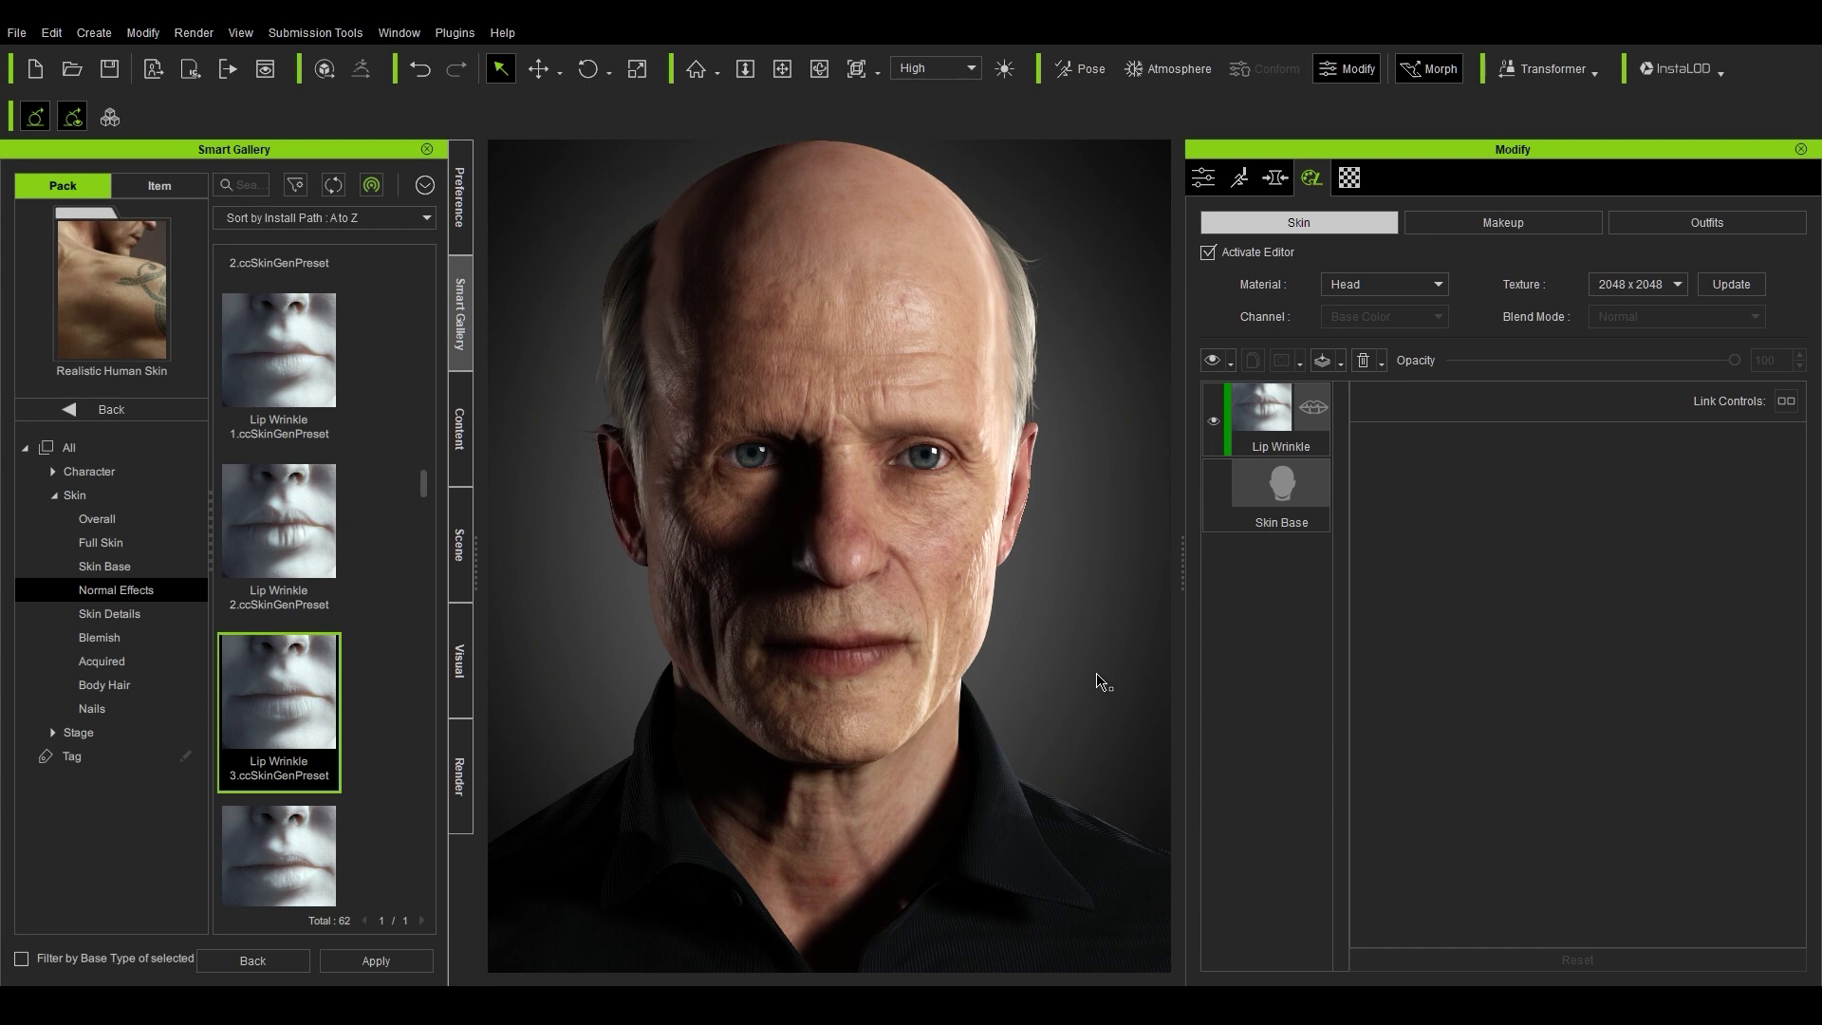
Step: Select the Lip Wrinkle layer and compare its effect by sweeping its opacity between the lowest and highest values
left_click(1273, 426)
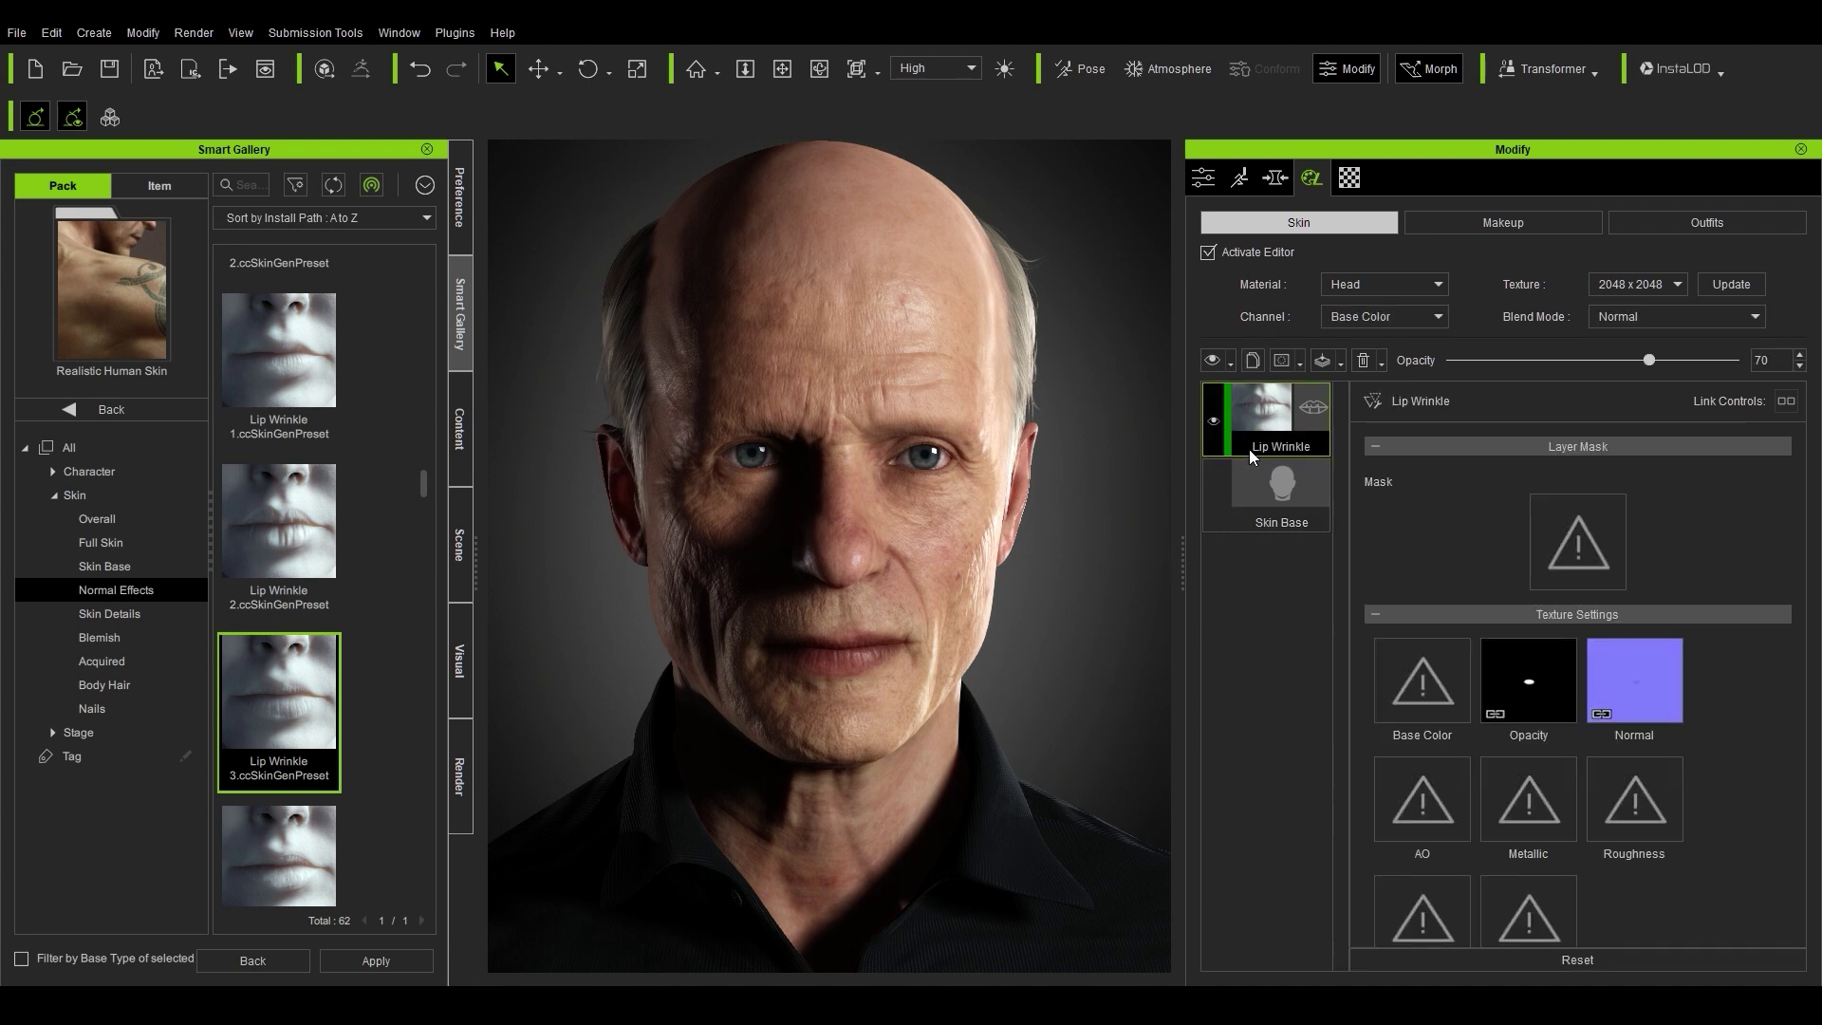
left_click_drag(1652, 357, 1372, 362)
left_click_drag(1590, 373, 1817, 375)
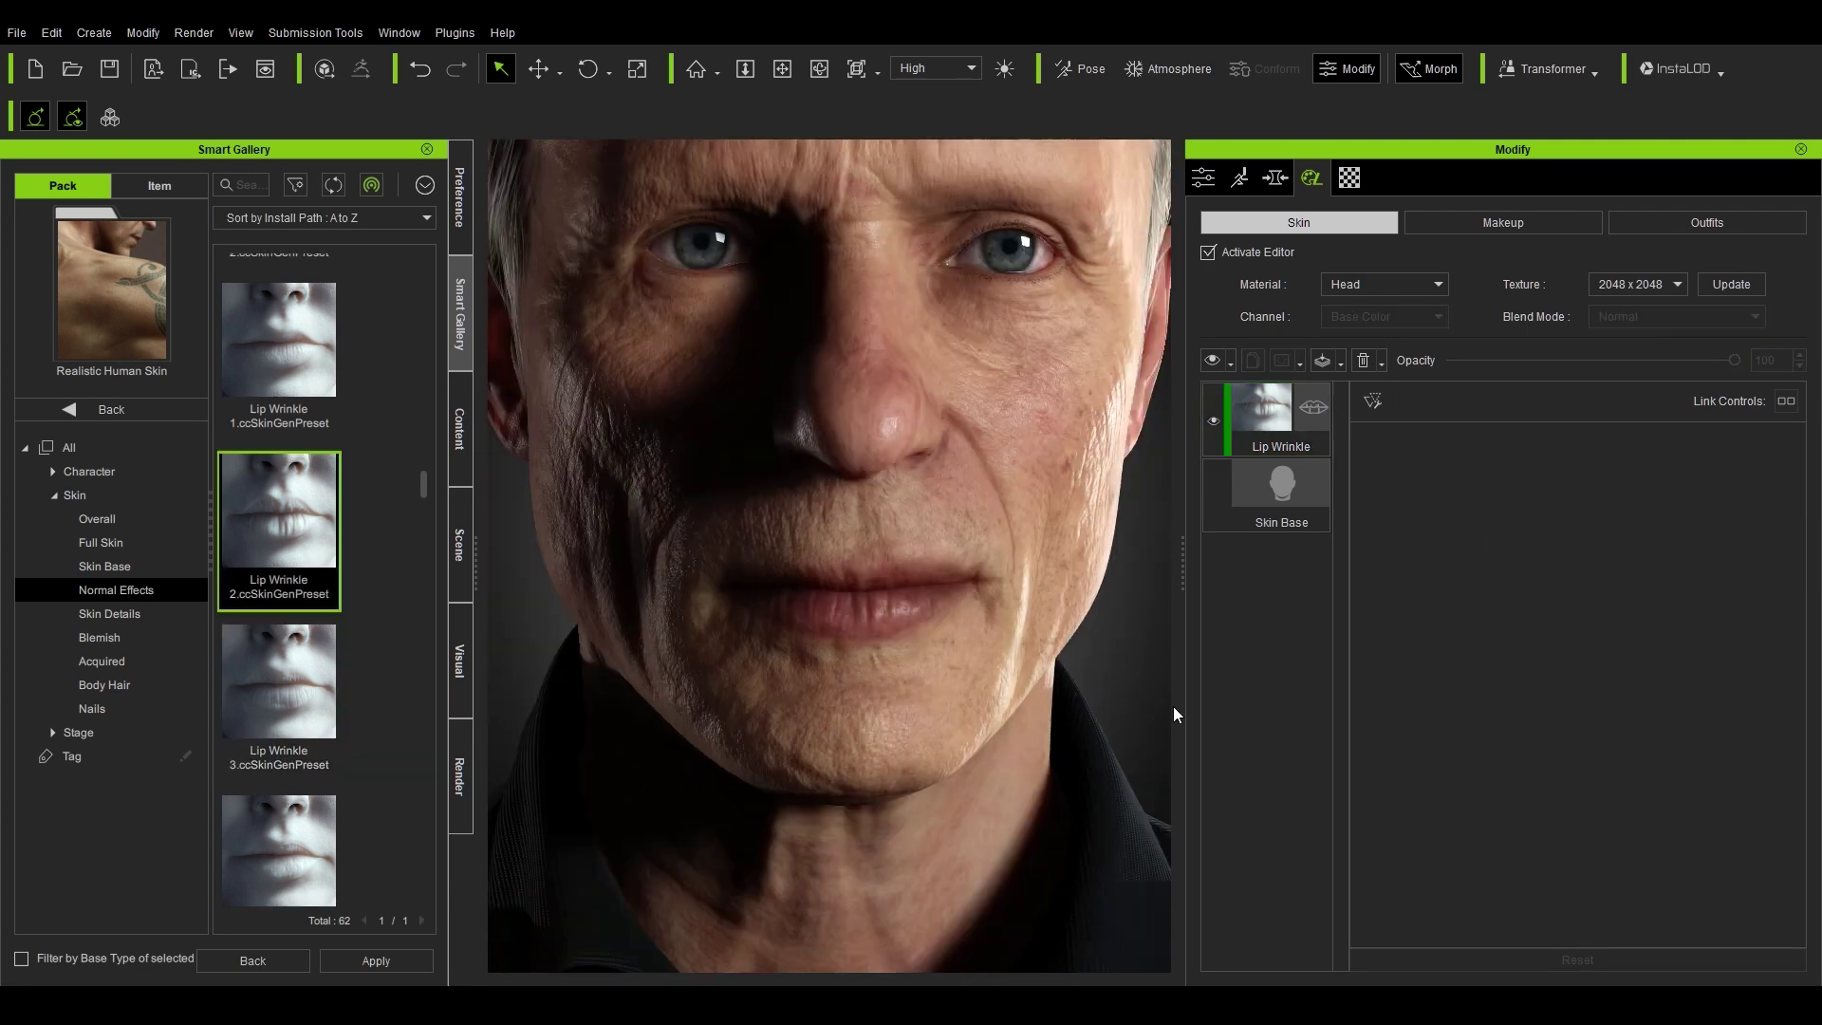
left_click(1314, 441)
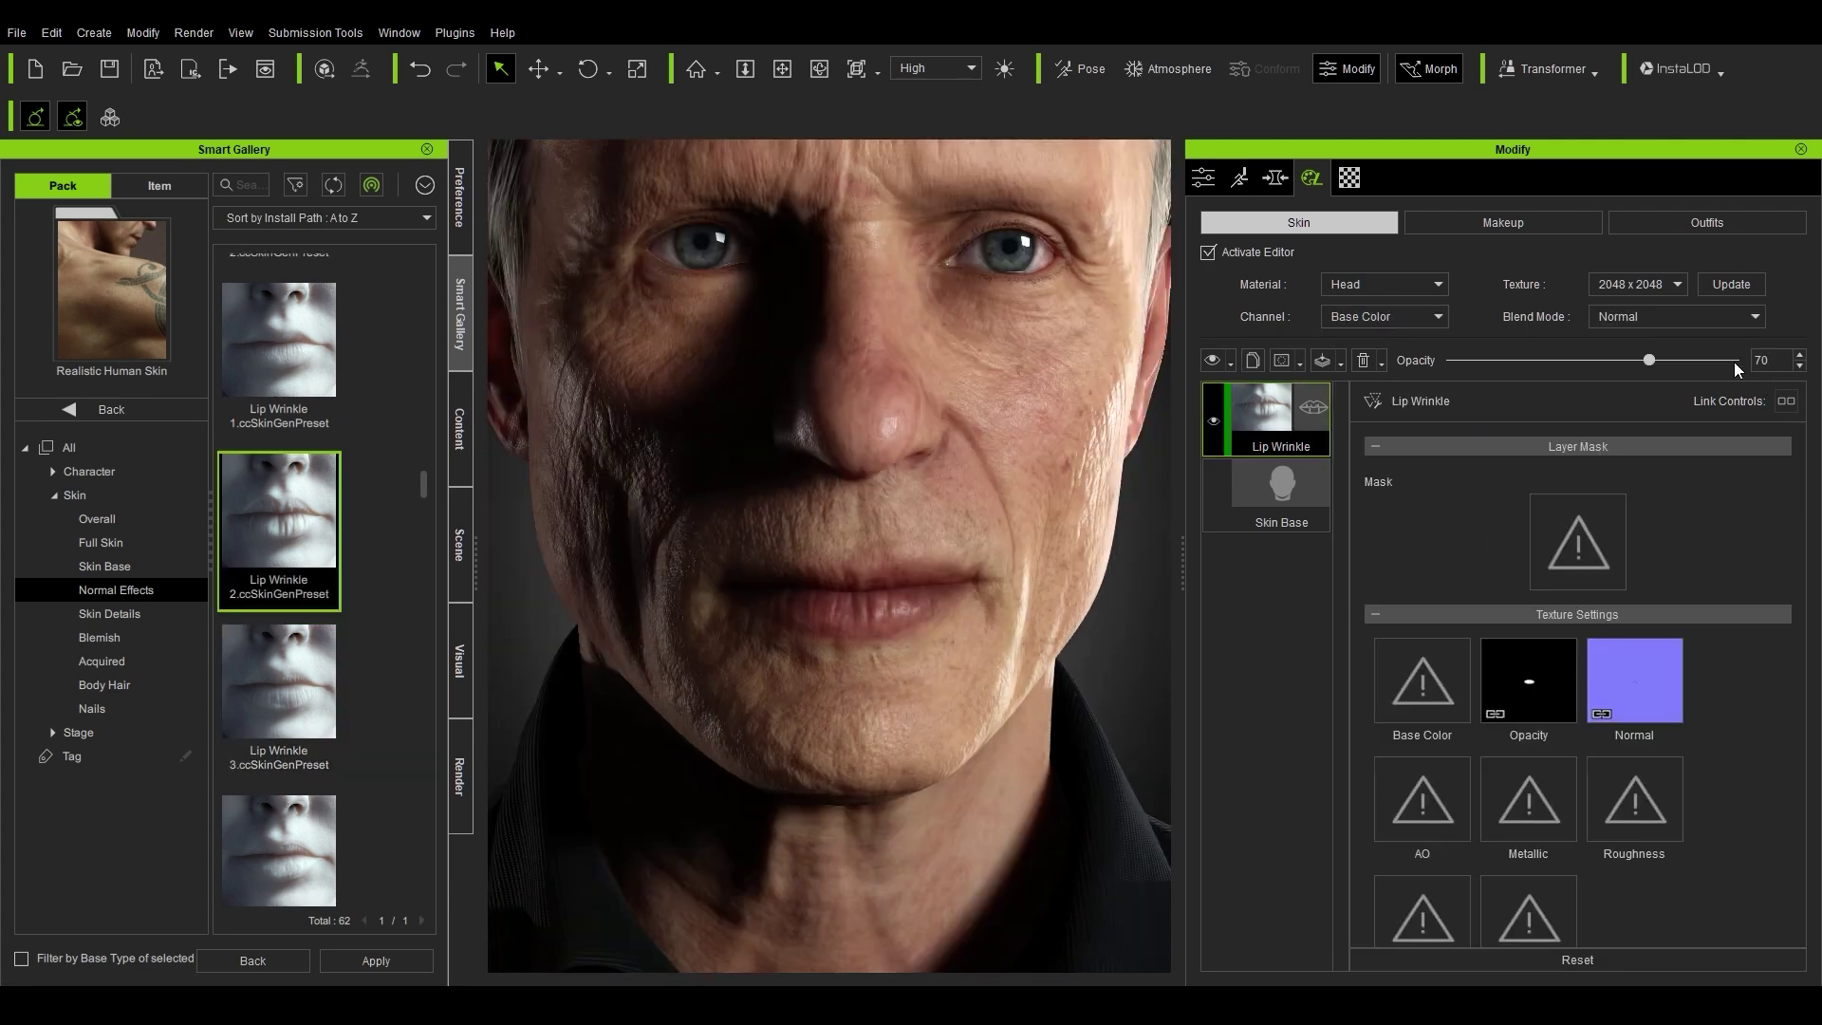
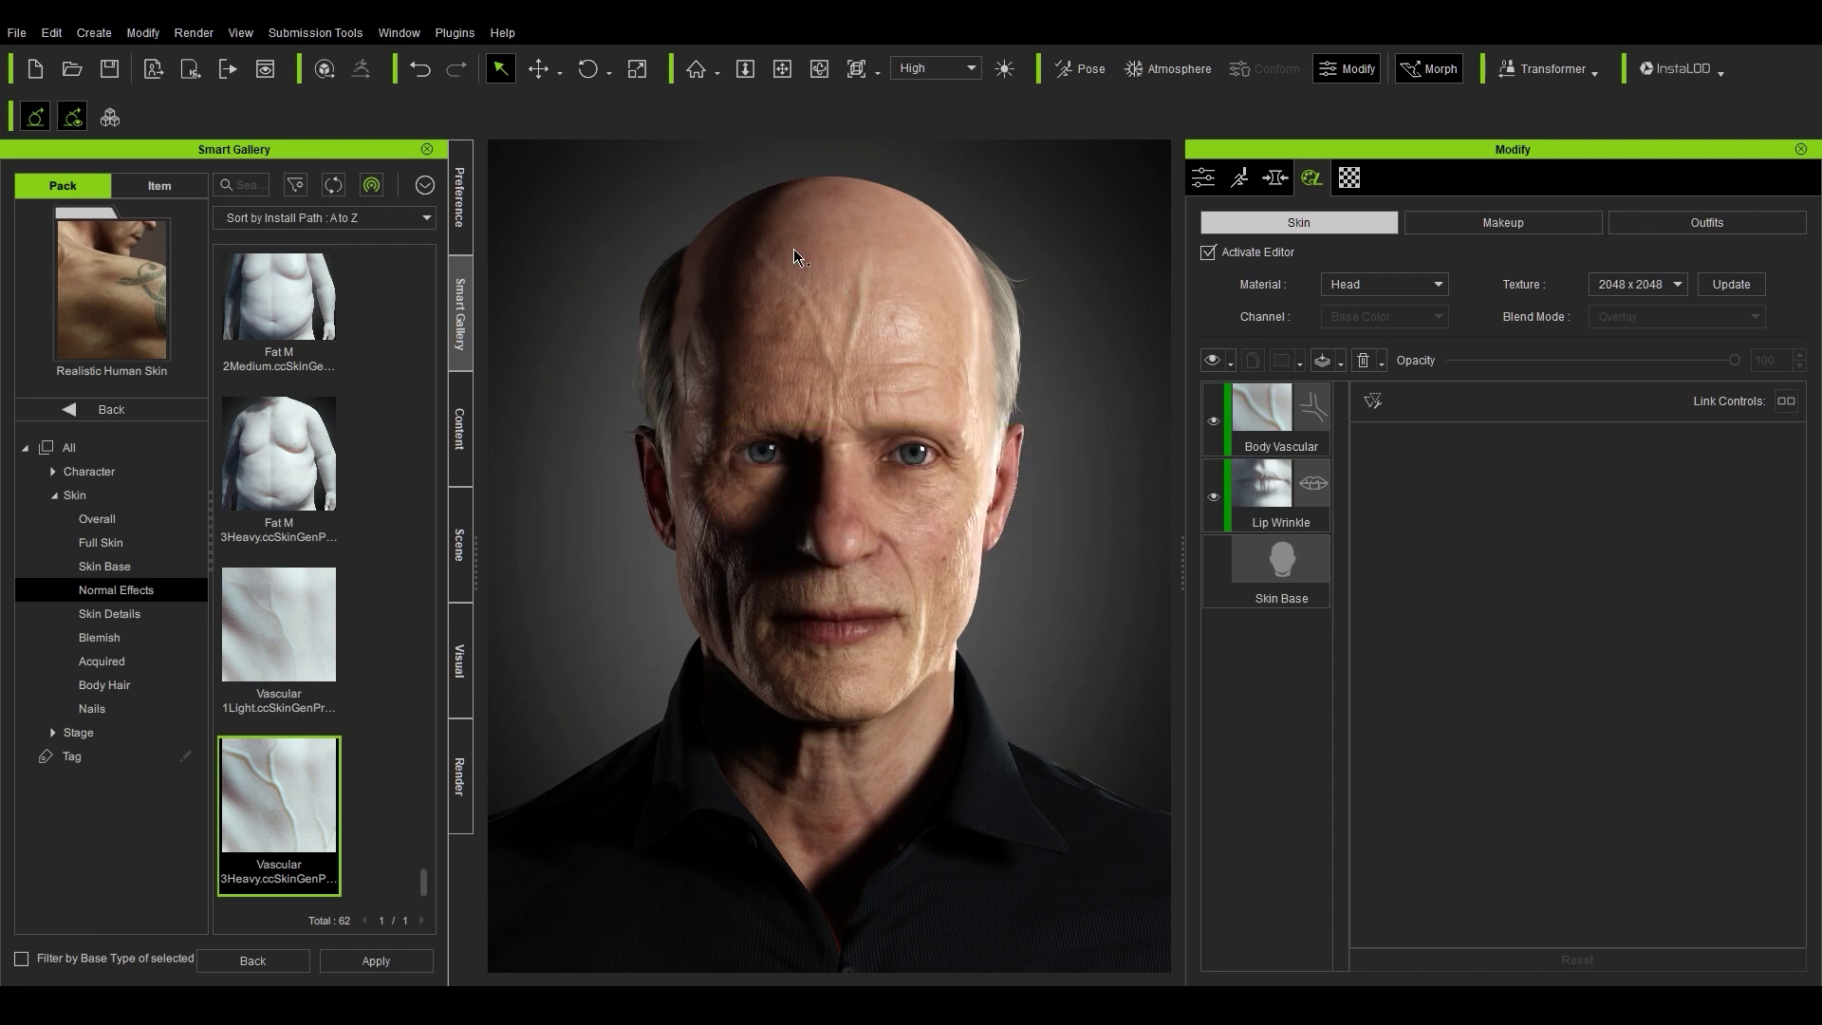
Step: Select the Body Vascular layer with the head turned to expose the forehead veins
right_click_drag(896, 399, 1053, 416)
left_click(1212, 410)
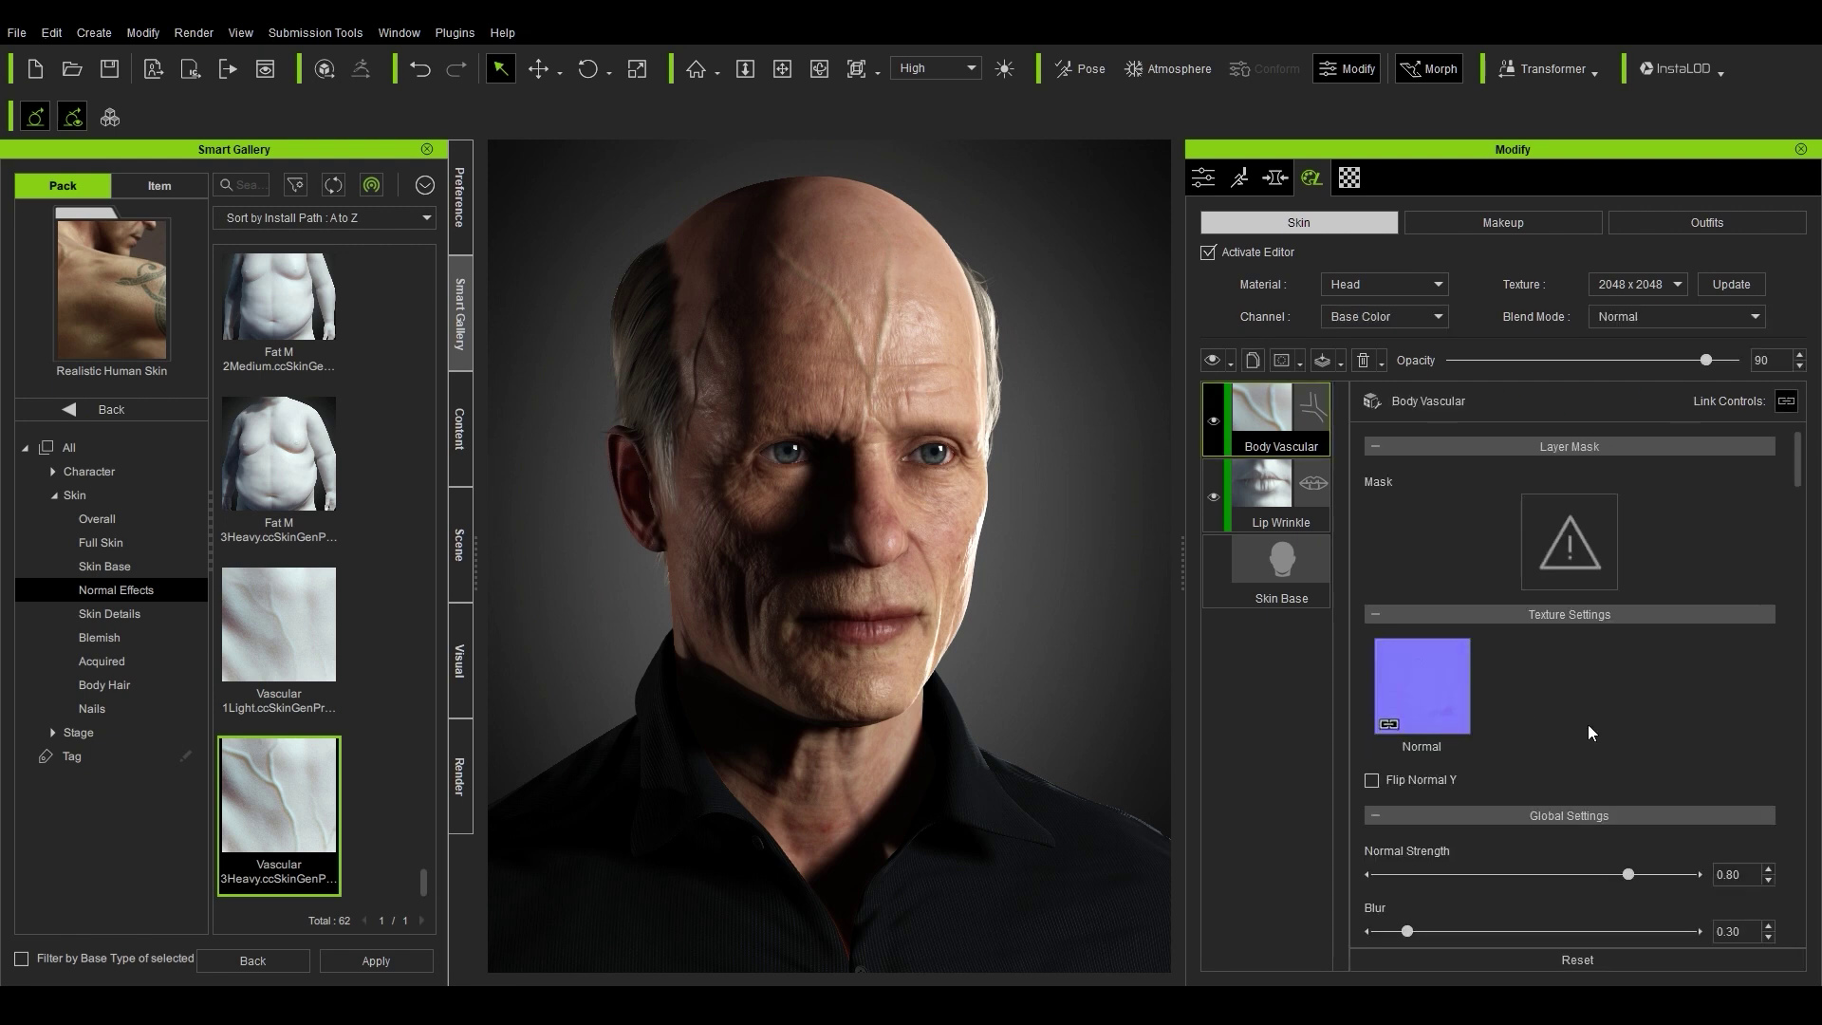
Step: Try a tint opacity of 0.82 on the Body Vascular layer and undo it
scroll(1586, 721, "down", 3)
scroll(1582, 696, "down", 2)
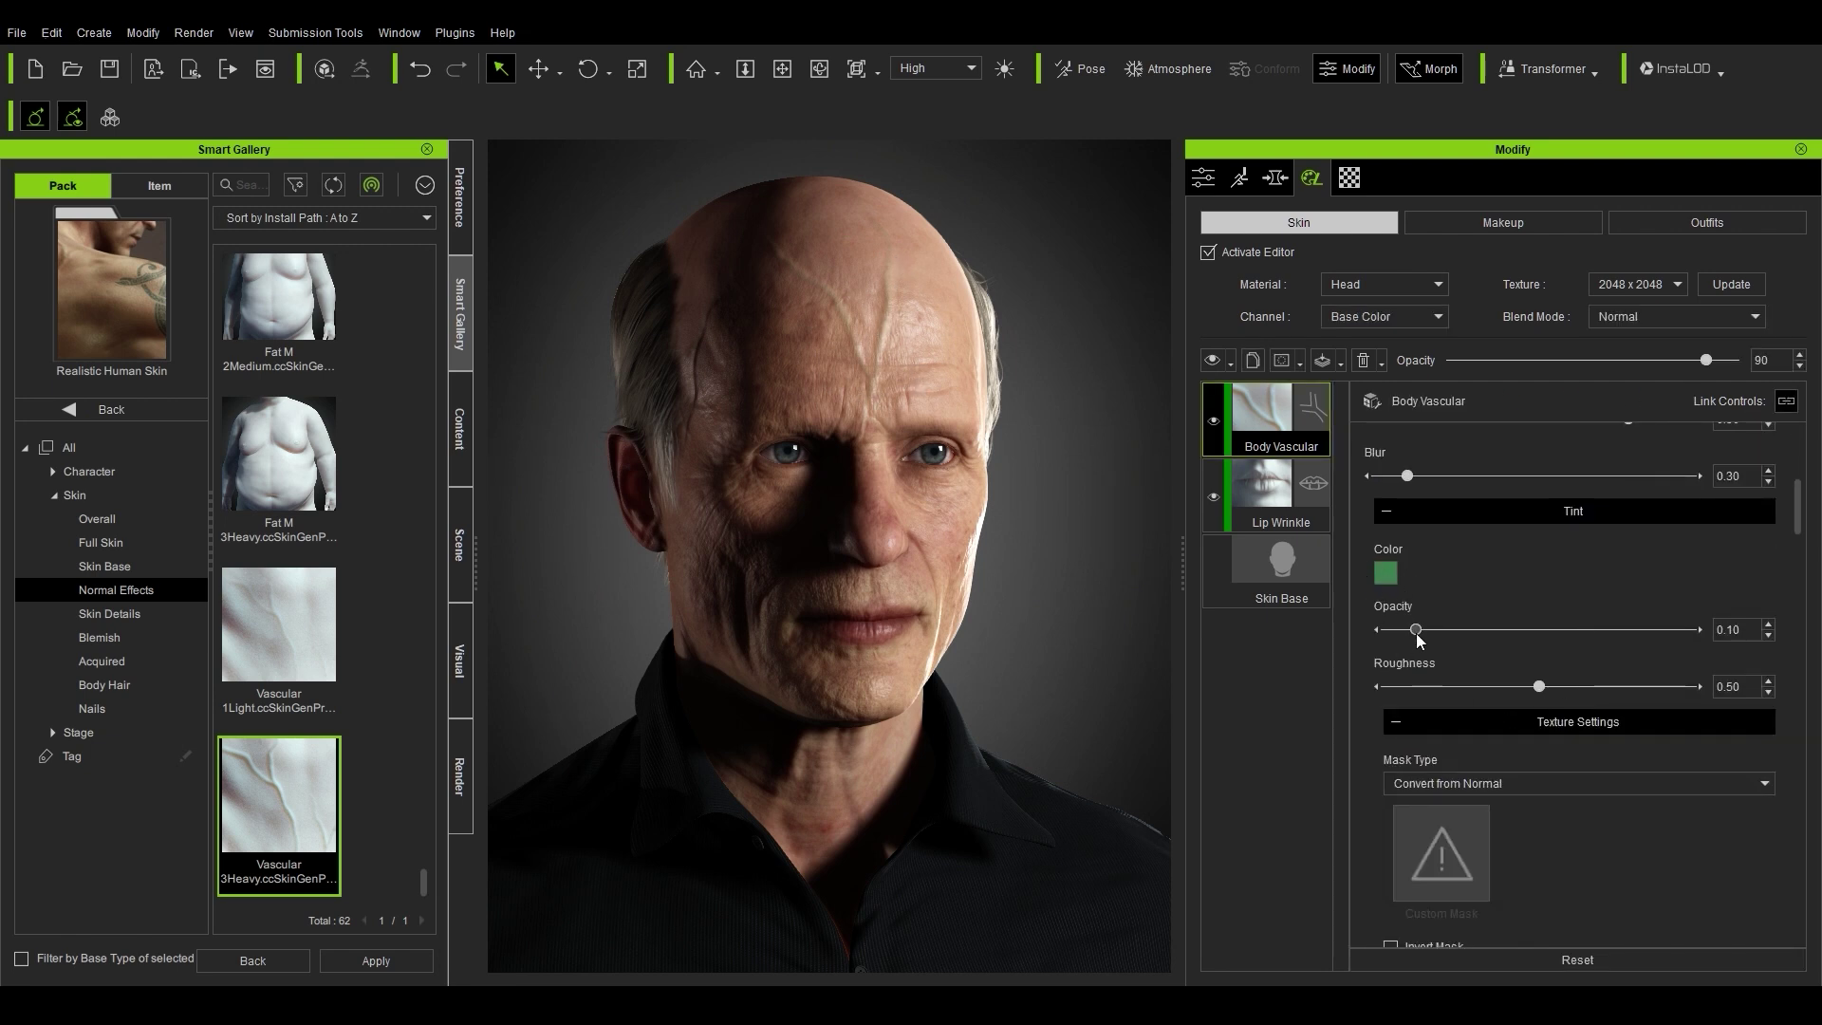
left_click_drag(1415, 629, 1794, 650)
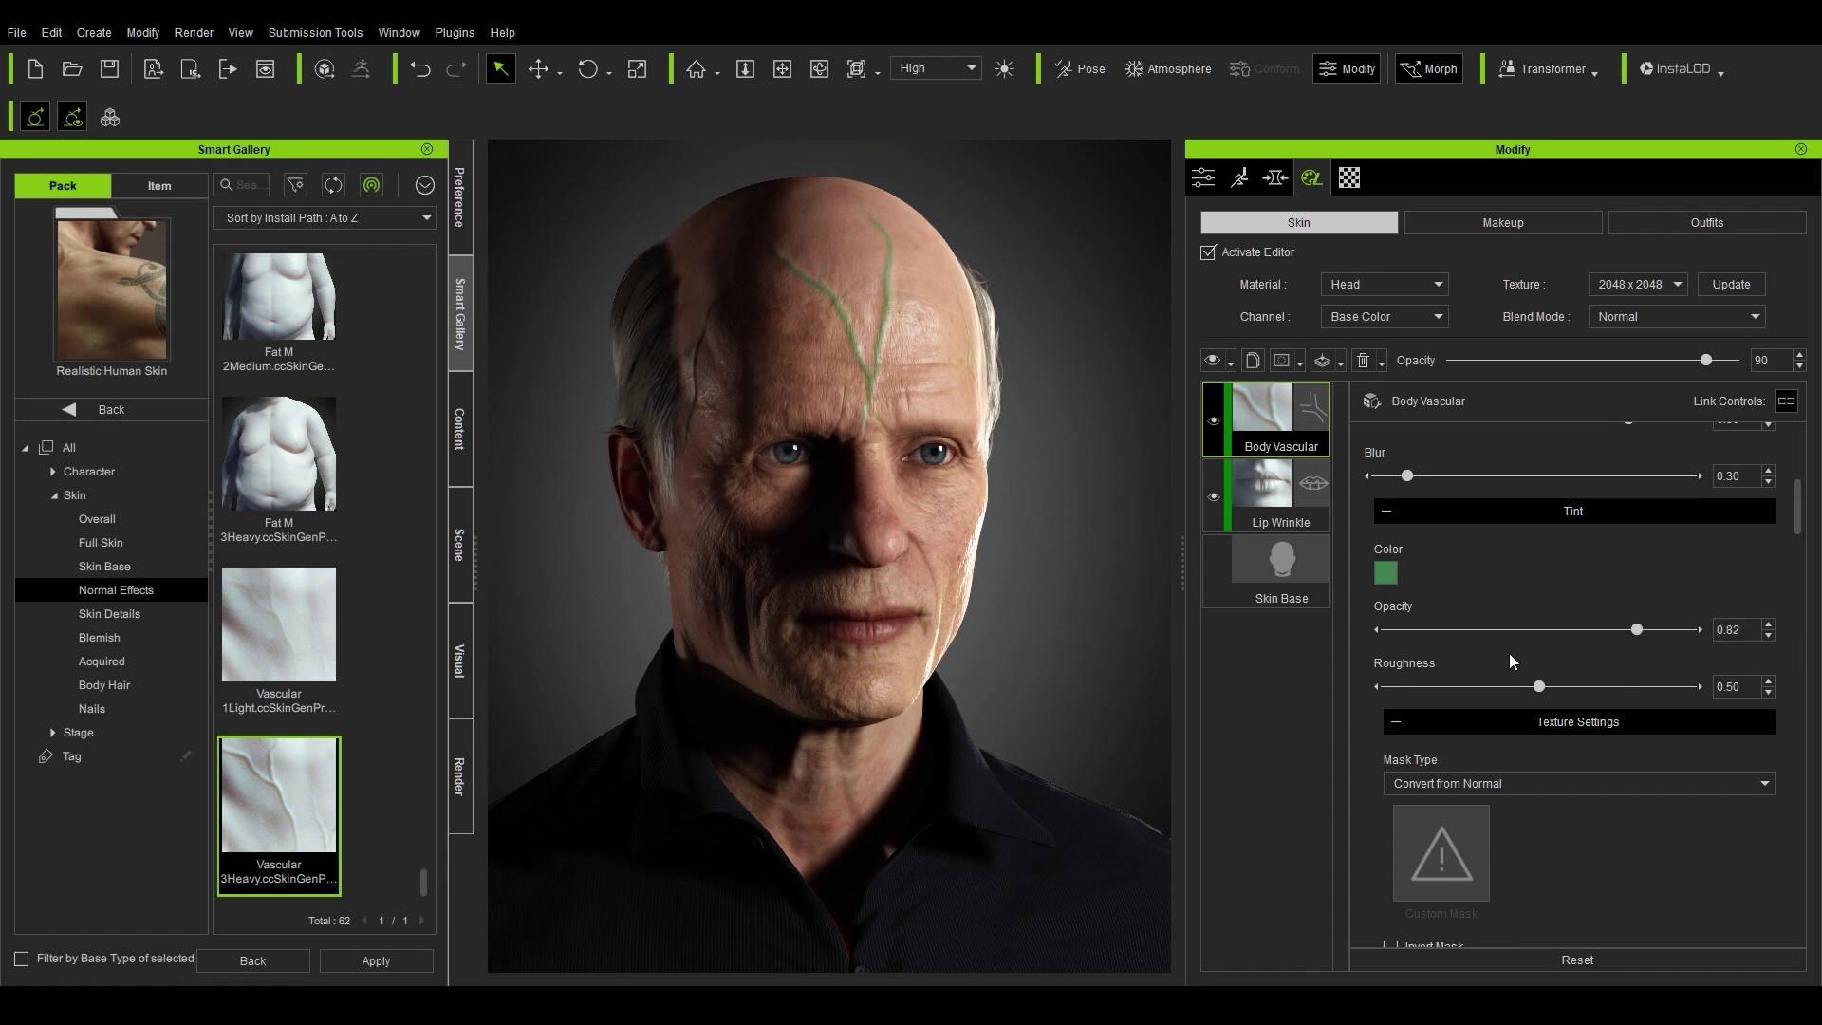
left_click(421, 69)
scroll(1589, 564, "up", 2)
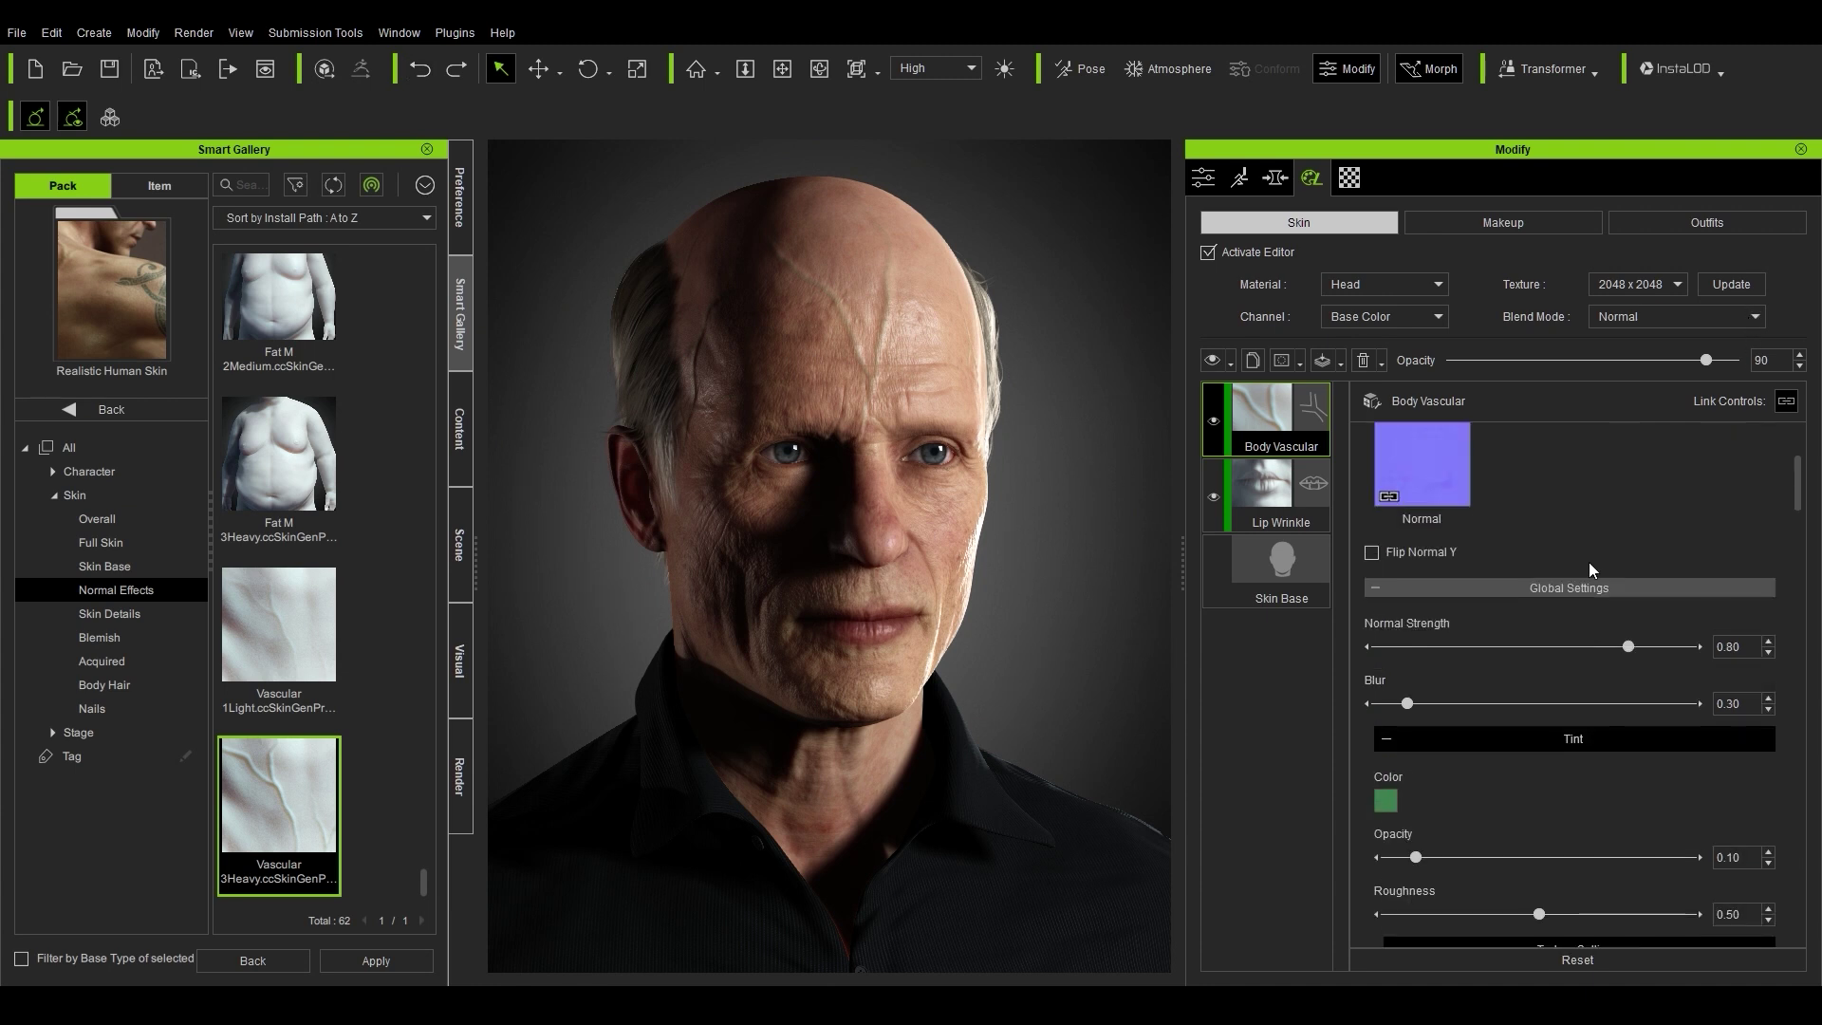
Step: Lower the Body Vascular layer's overall opacity to 33
left_click_drag(1656, 360, 1543, 361)
right_click_drag(958, 456, 809, 458)
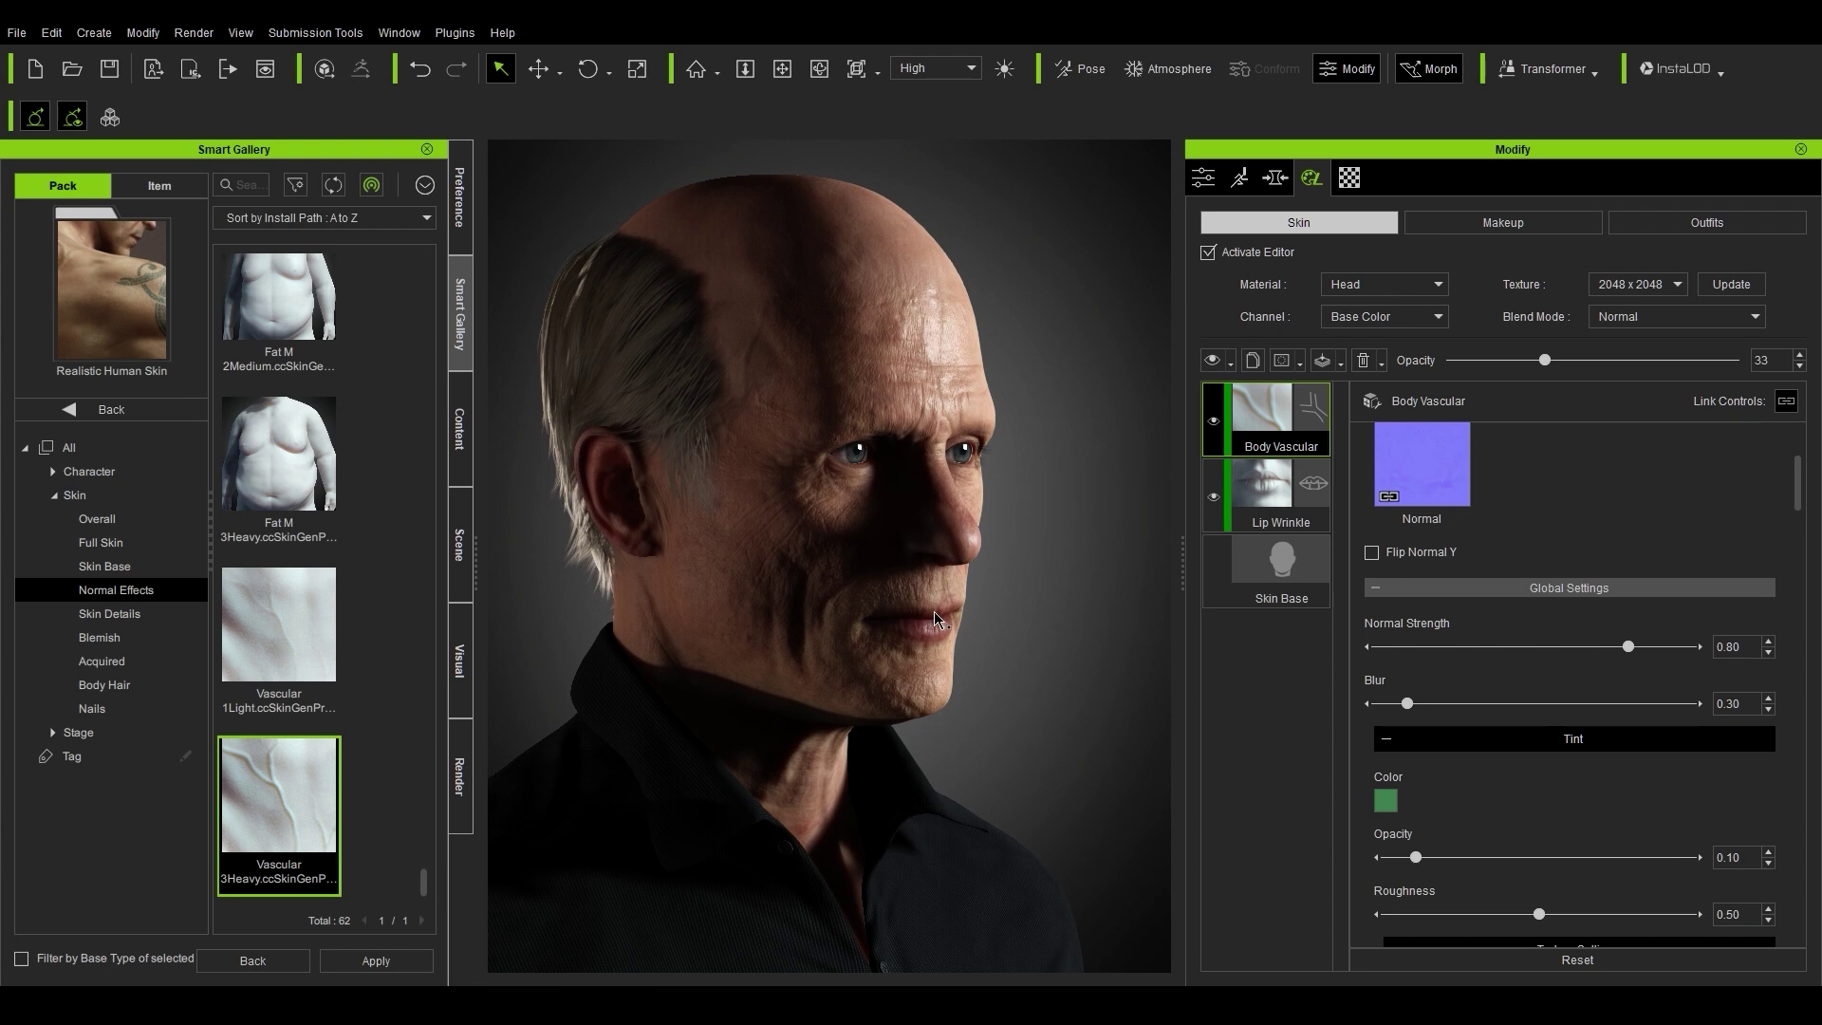
Step: Deactivate Part 1 - Forehead of the Body Vascular layer and activate it again
scroll(1433, 717, "down", 7)
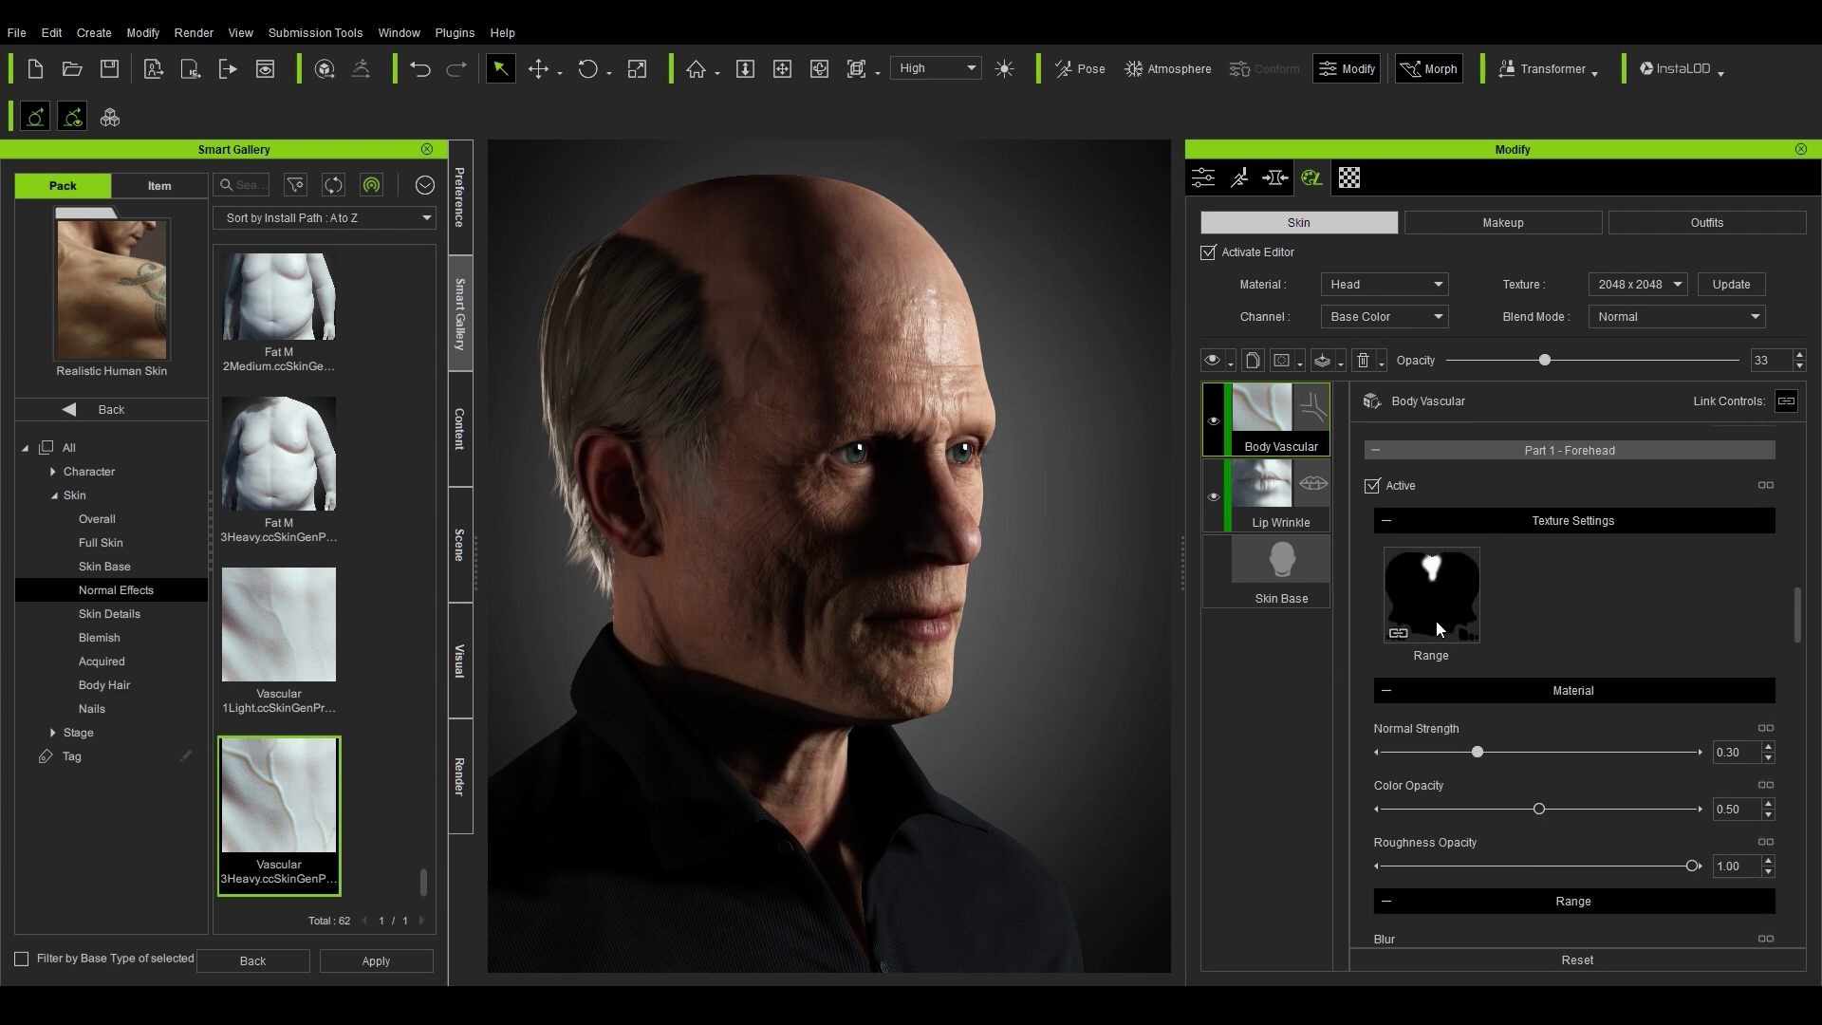
left_click(1439, 482)
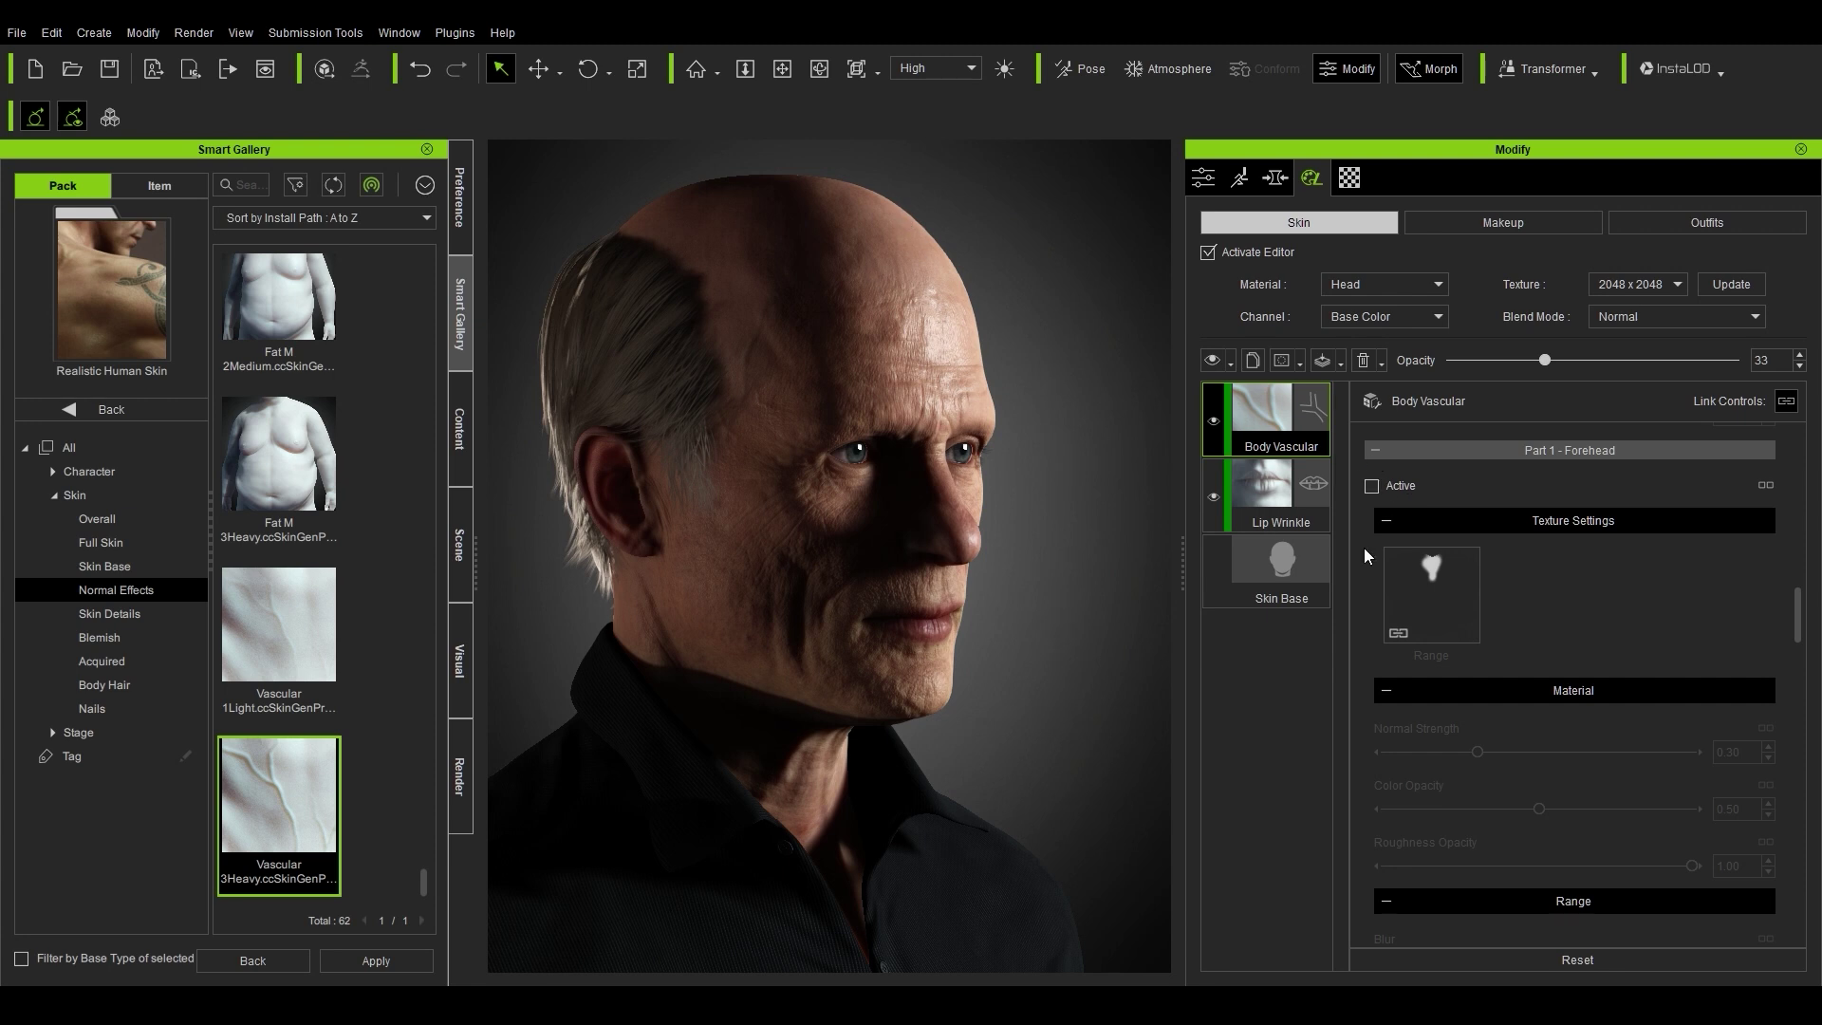
left_click(1371, 487)
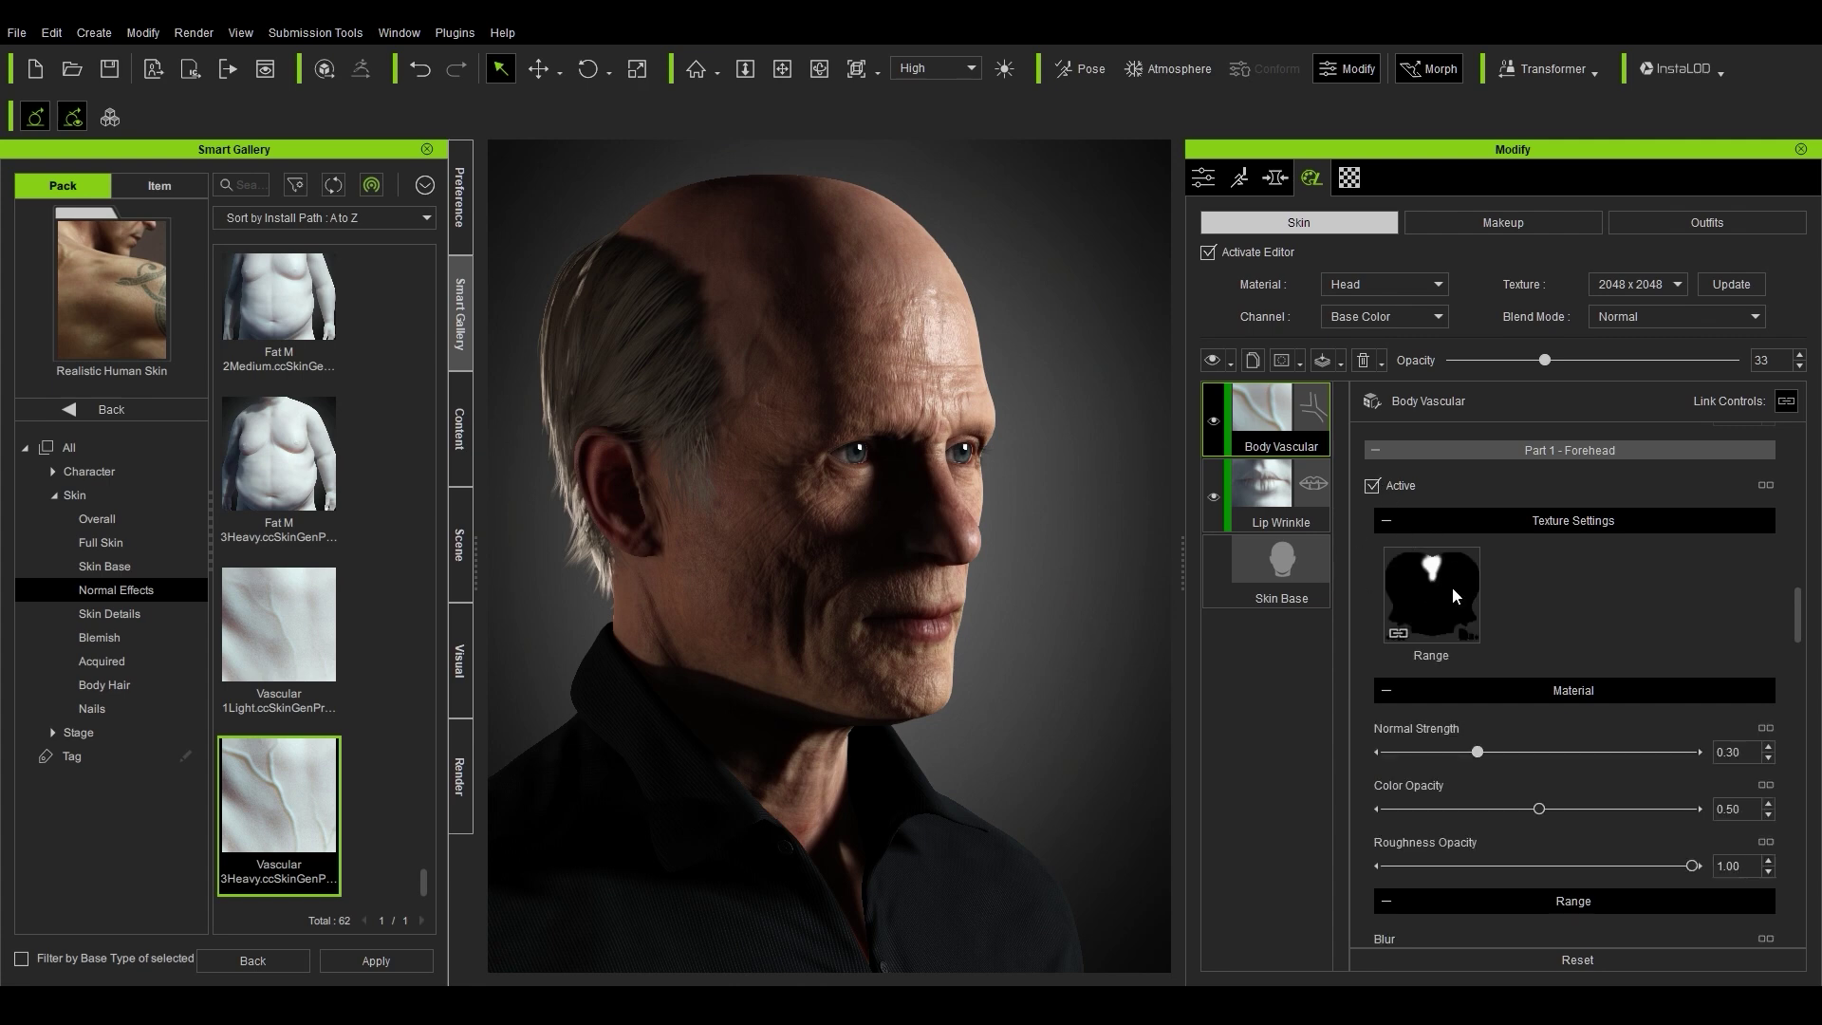
Step: Examine the range mask images available for the Forehead and Side parts without replacing the current masks
left_click(1453, 585)
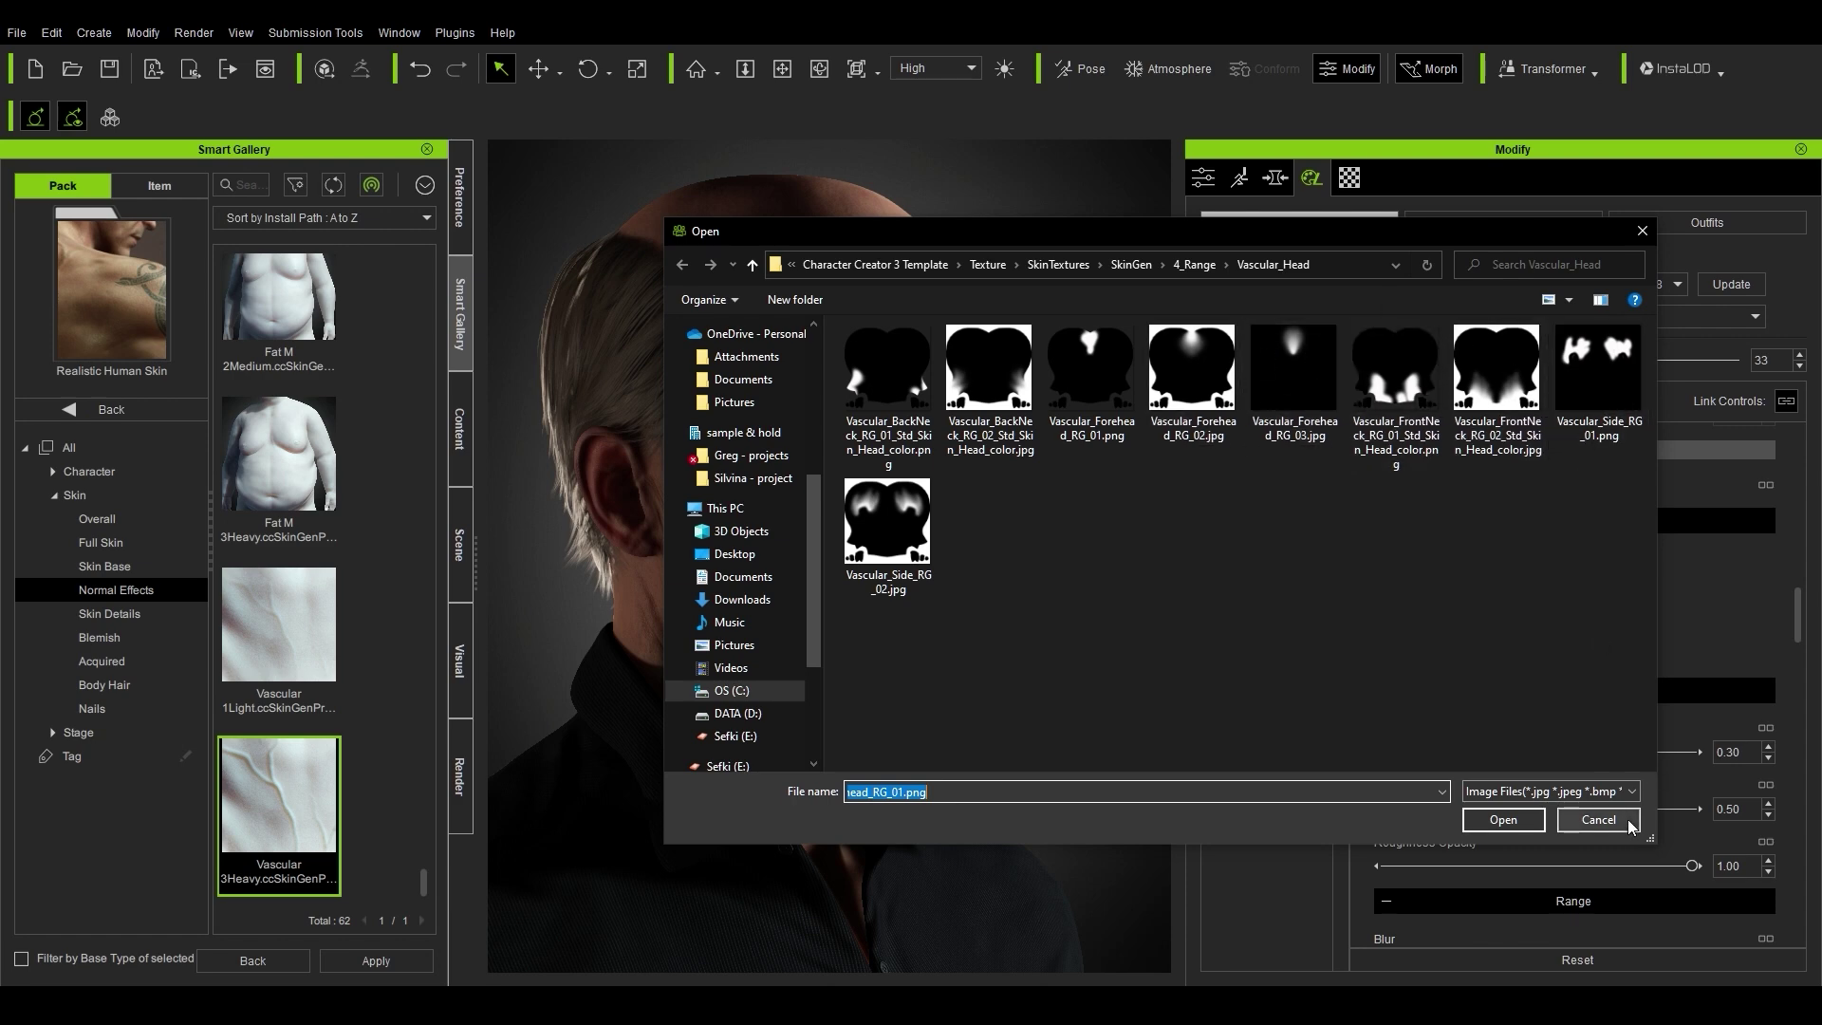
left_click(1613, 818)
scroll(1617, 600, "down", 10)
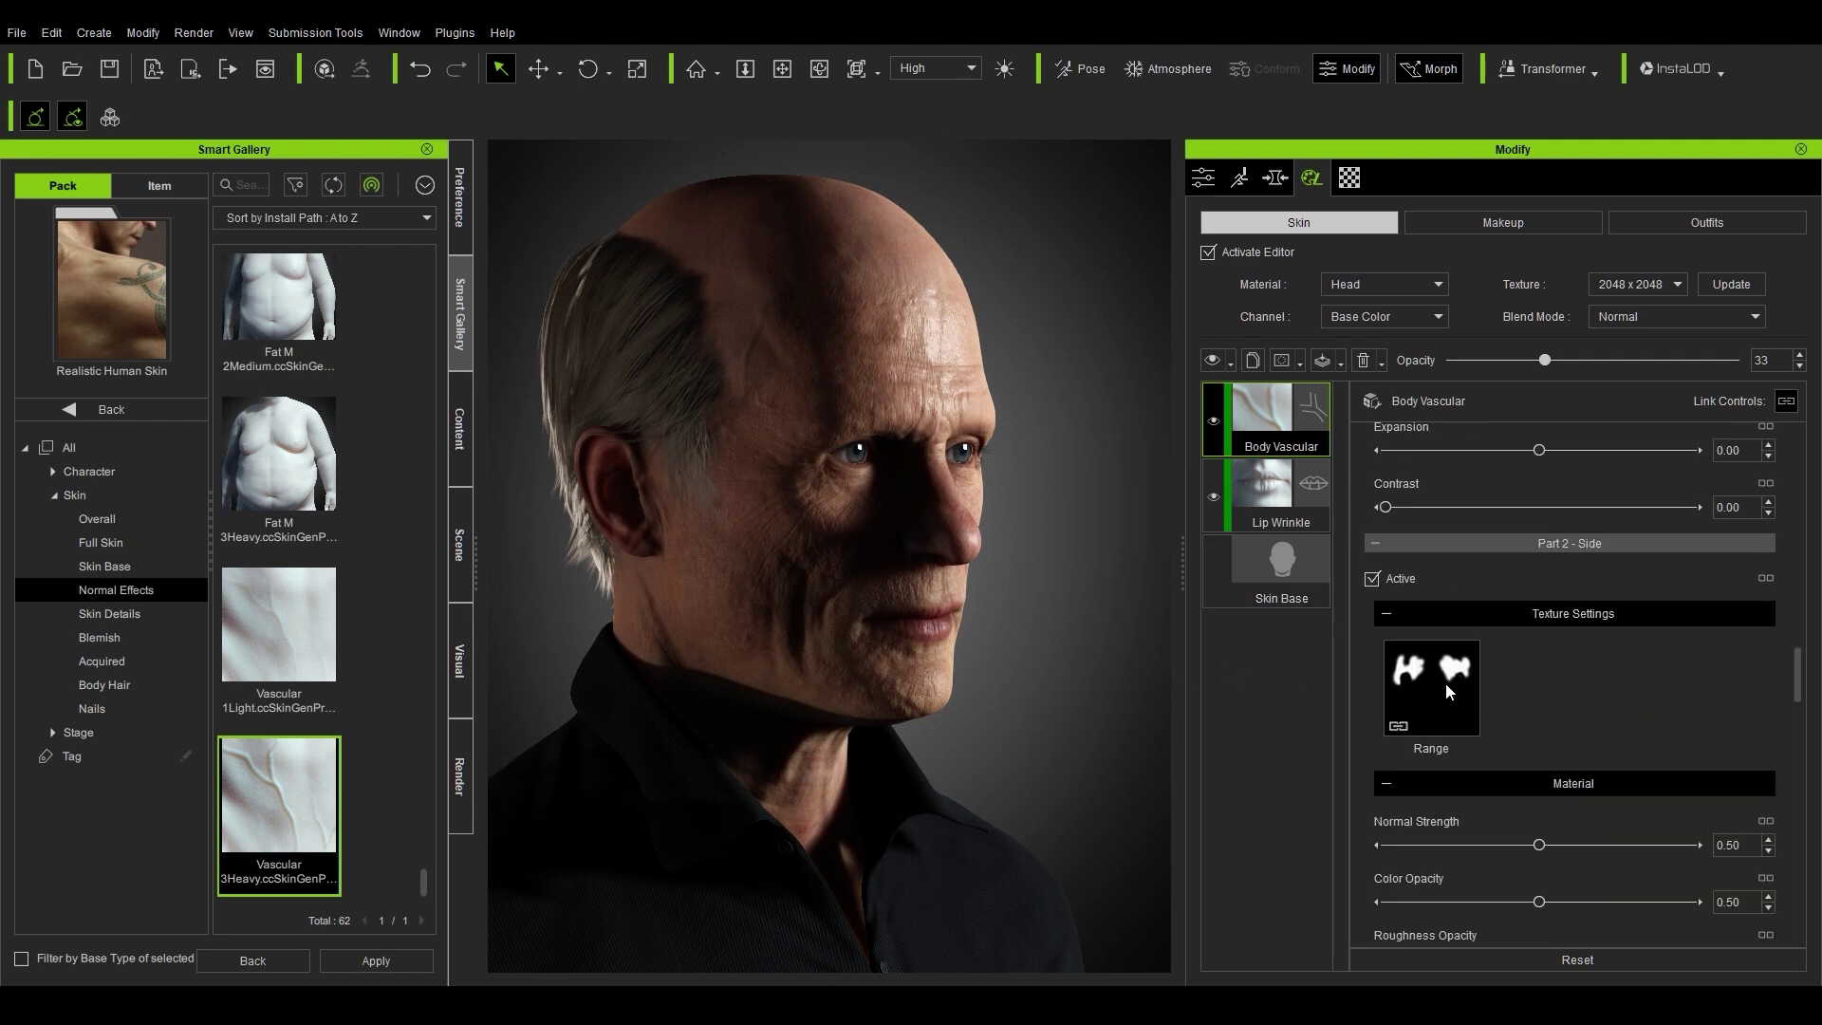
left_click(1445, 684)
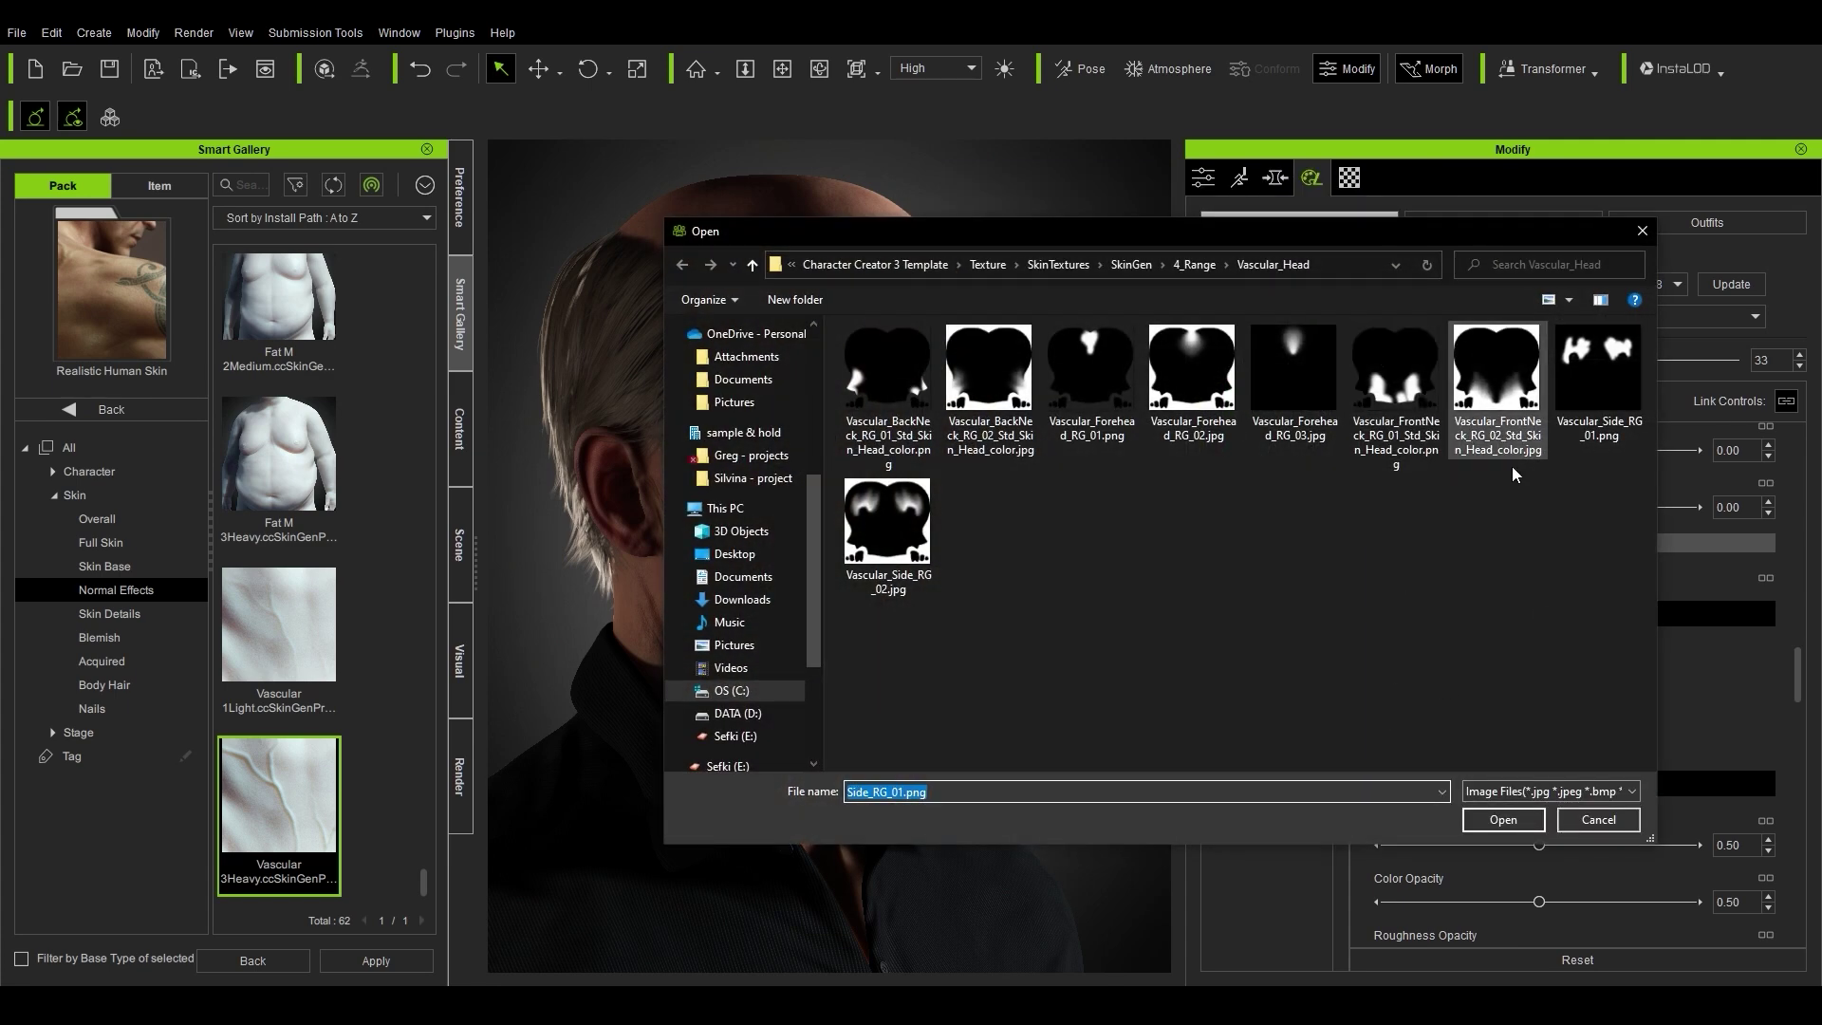
left_click(1615, 821)
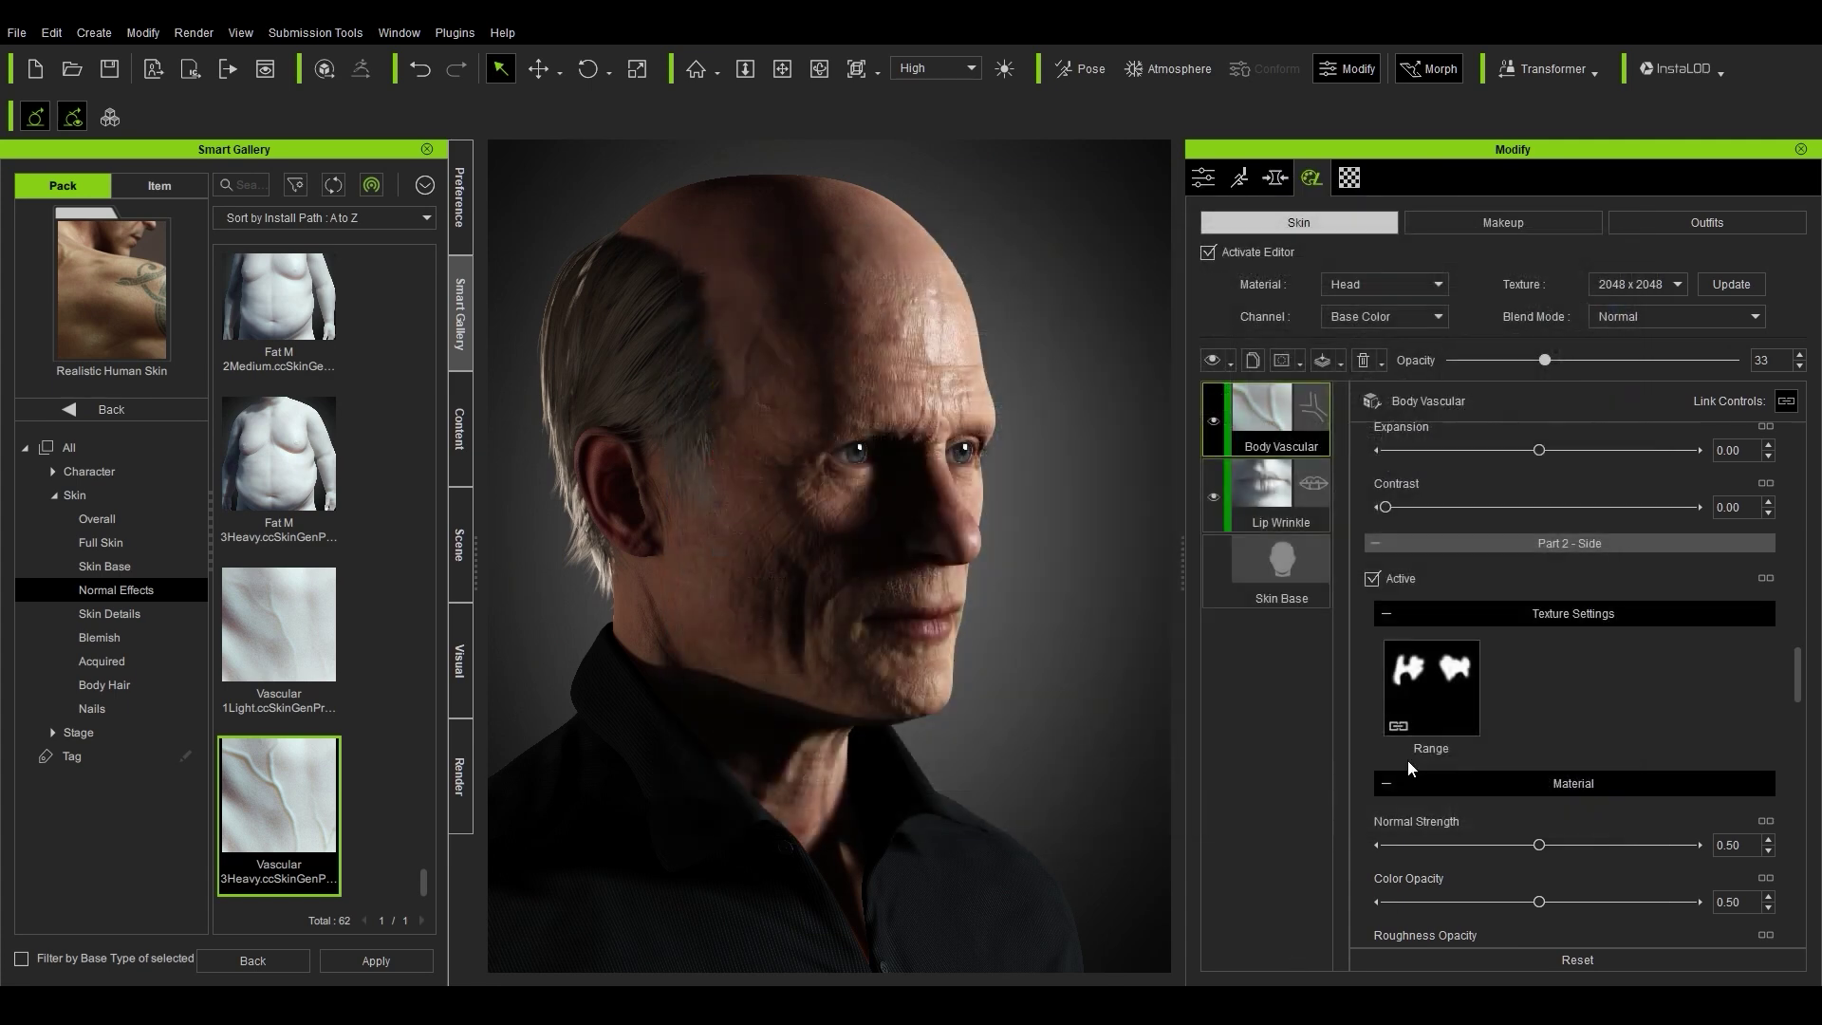
Step: Reduce the Body Vascular layer's overall opacity to 12 and check the face from the front
right_click_drag(1156, 618, 997, 621)
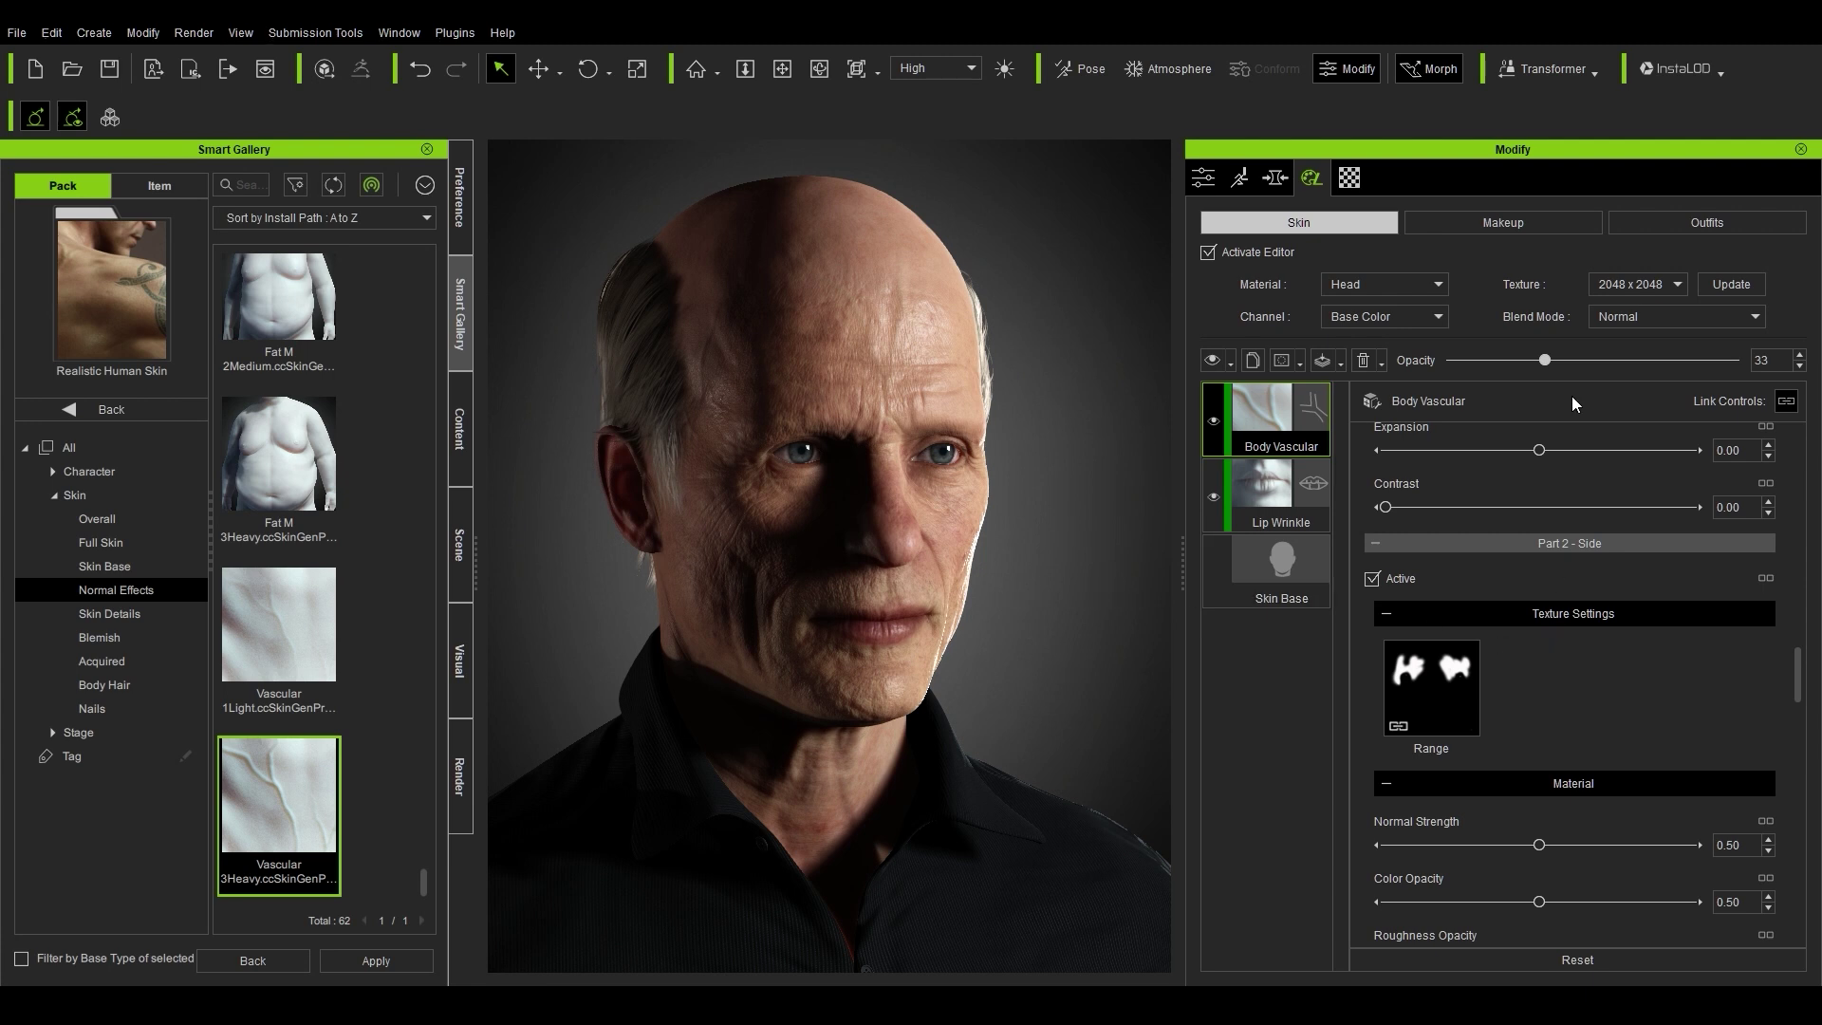
mouse_move(1547, 361)
left_mouse_down()
mouse_move(1701, 354)
mouse_move(1484, 357)
left_mouse_up()
mouse_move(1098, 602)
right_mouse_down()
mouse_move(1059, 595)
mouse_move(1069, 608)
right_mouse_up()
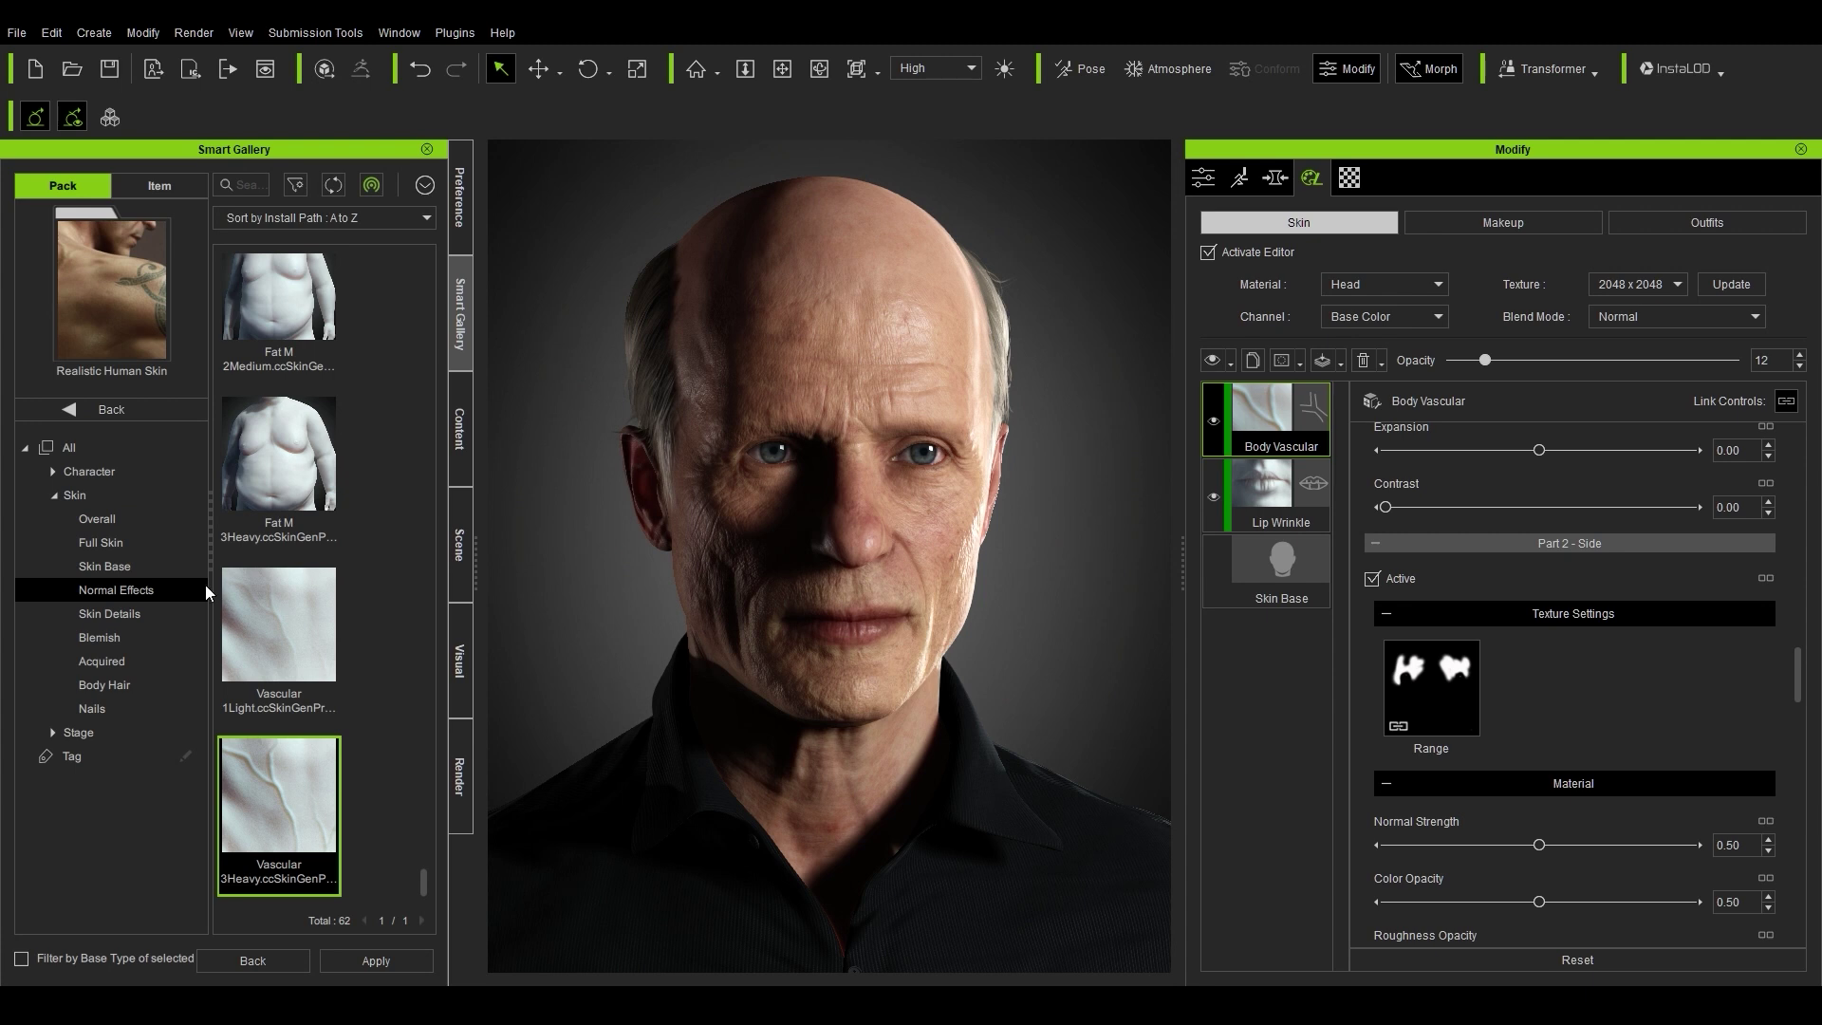
Step: Browse the Skin Details presets and apply Dull Skin Large to the avatar
left_click(163, 616)
scroll(294, 566, "down", 3)
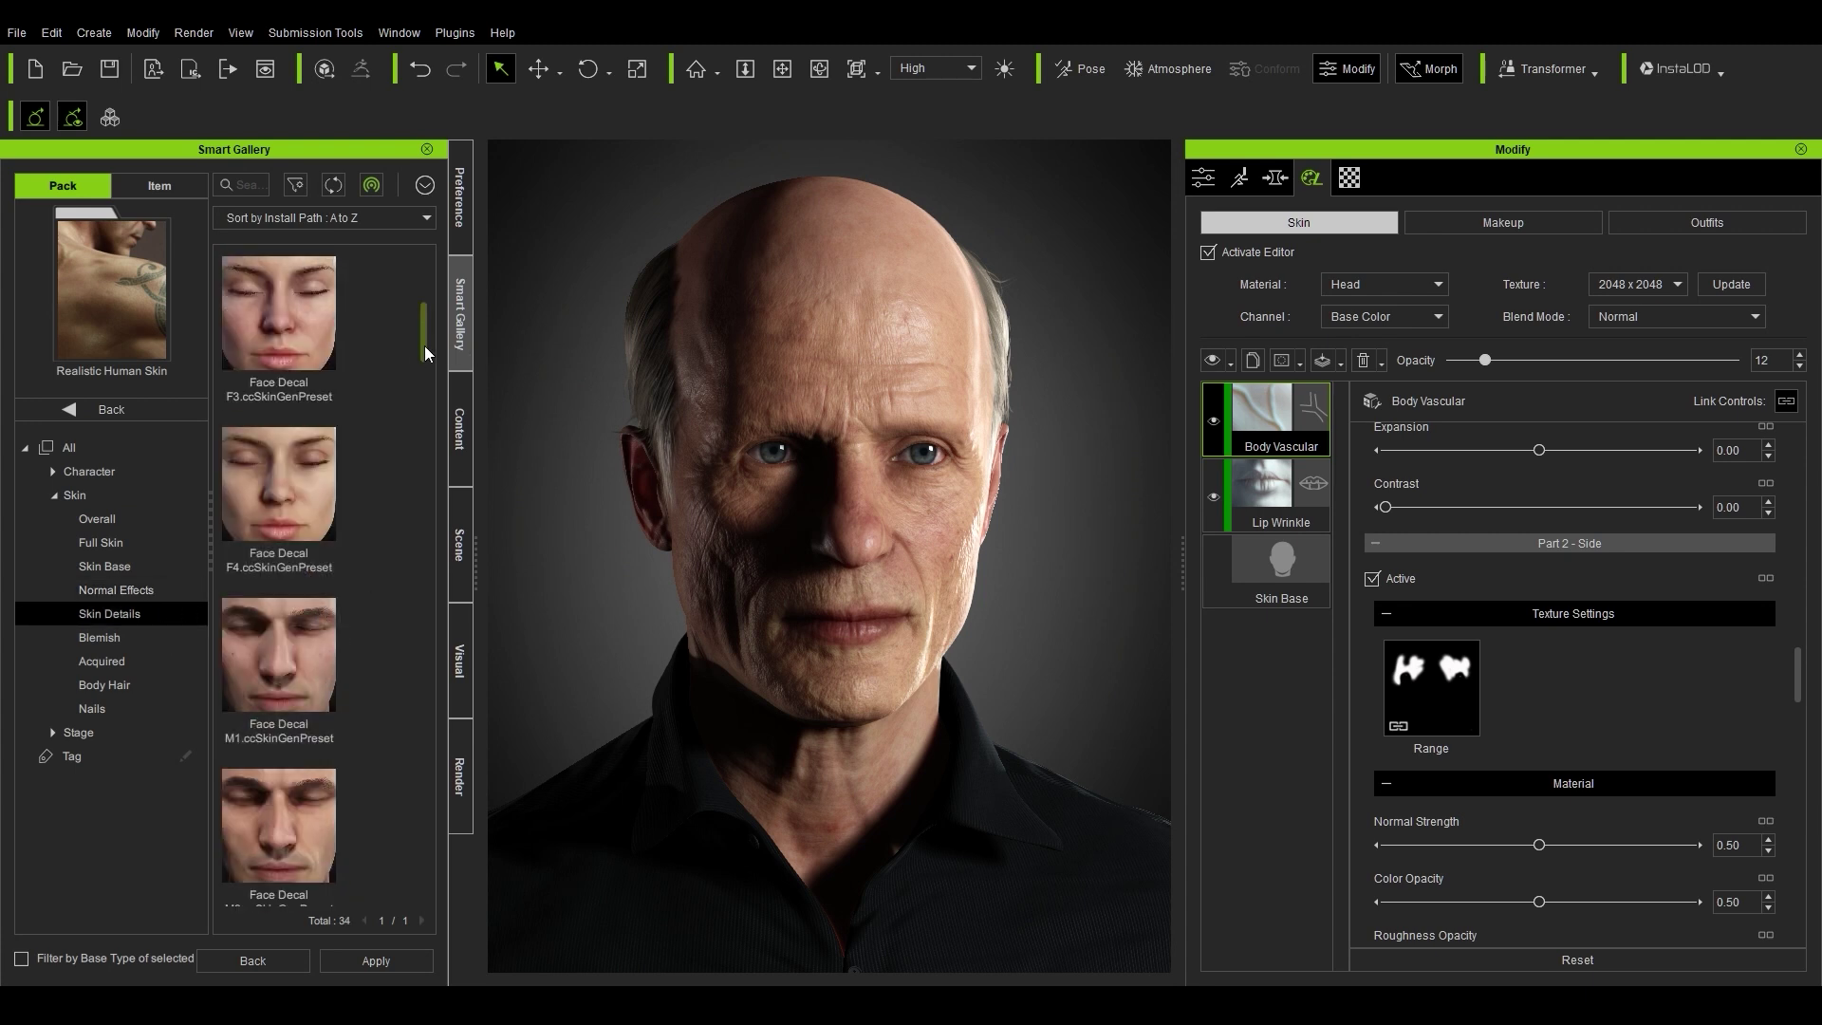
left_click_drag(424, 345, 426, 721)
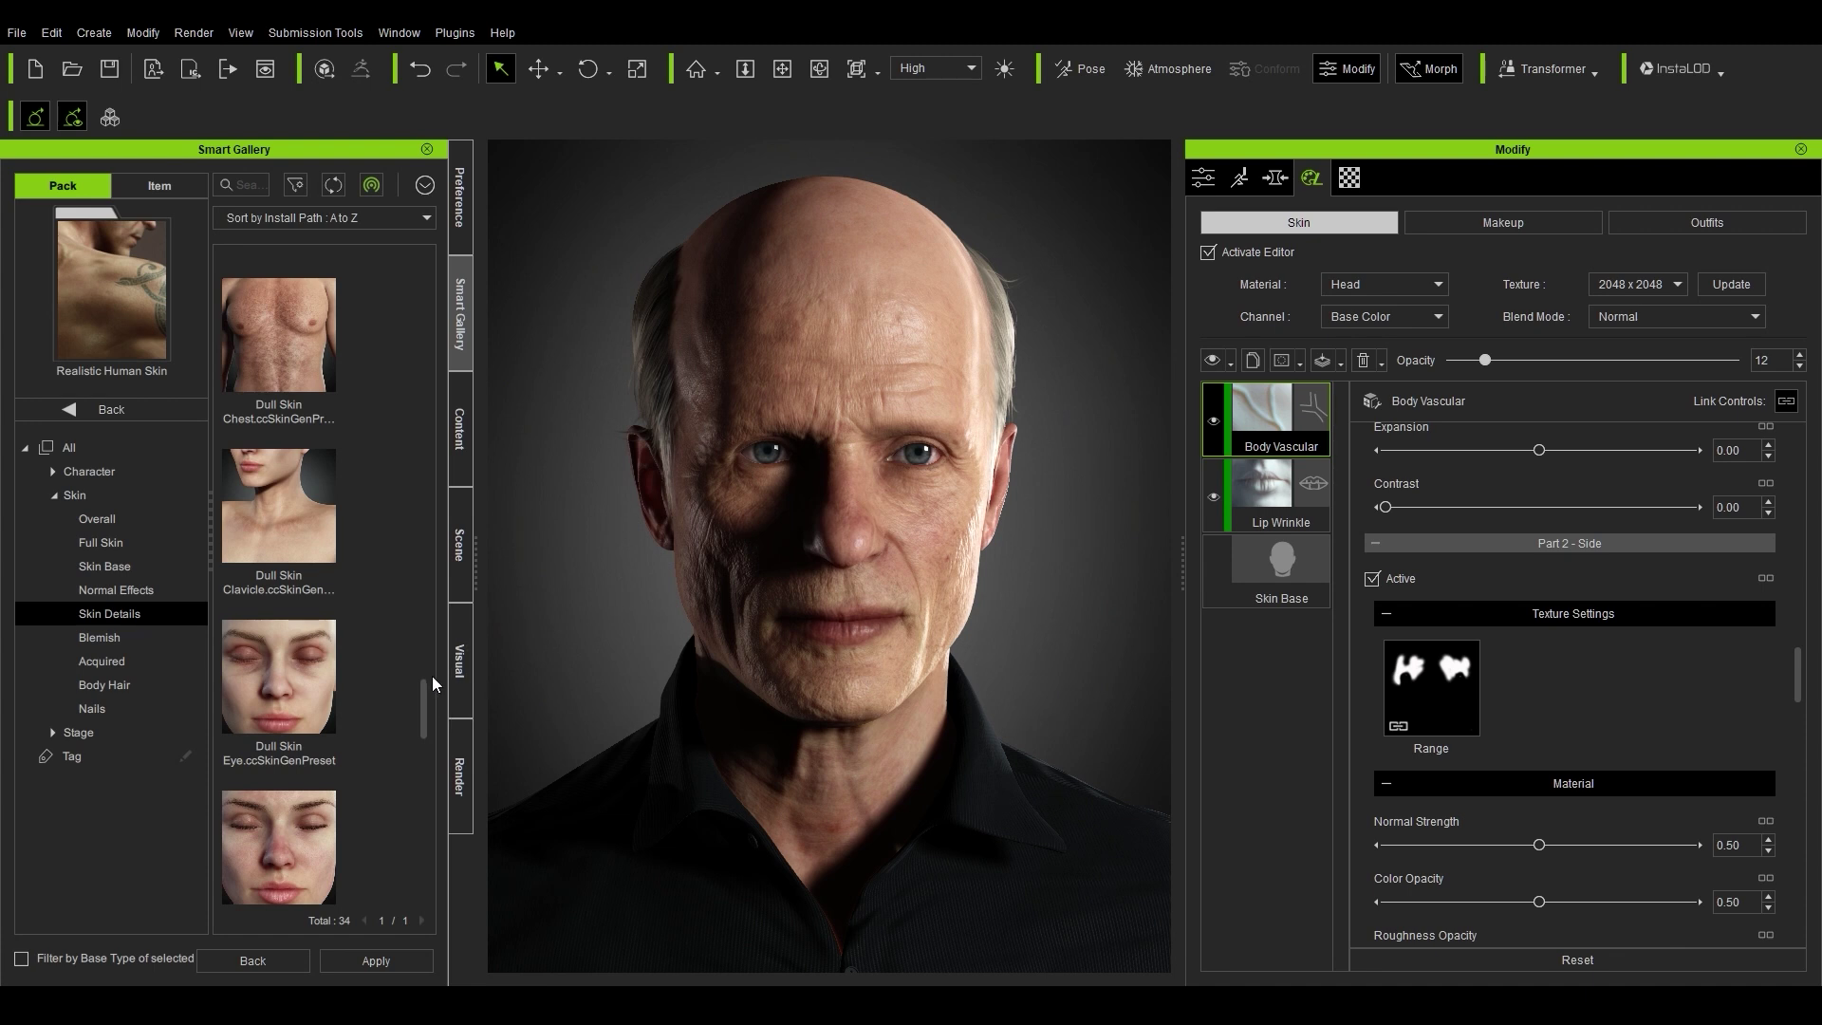
left_click_drag(421, 687, 425, 736)
left_click(254, 555)
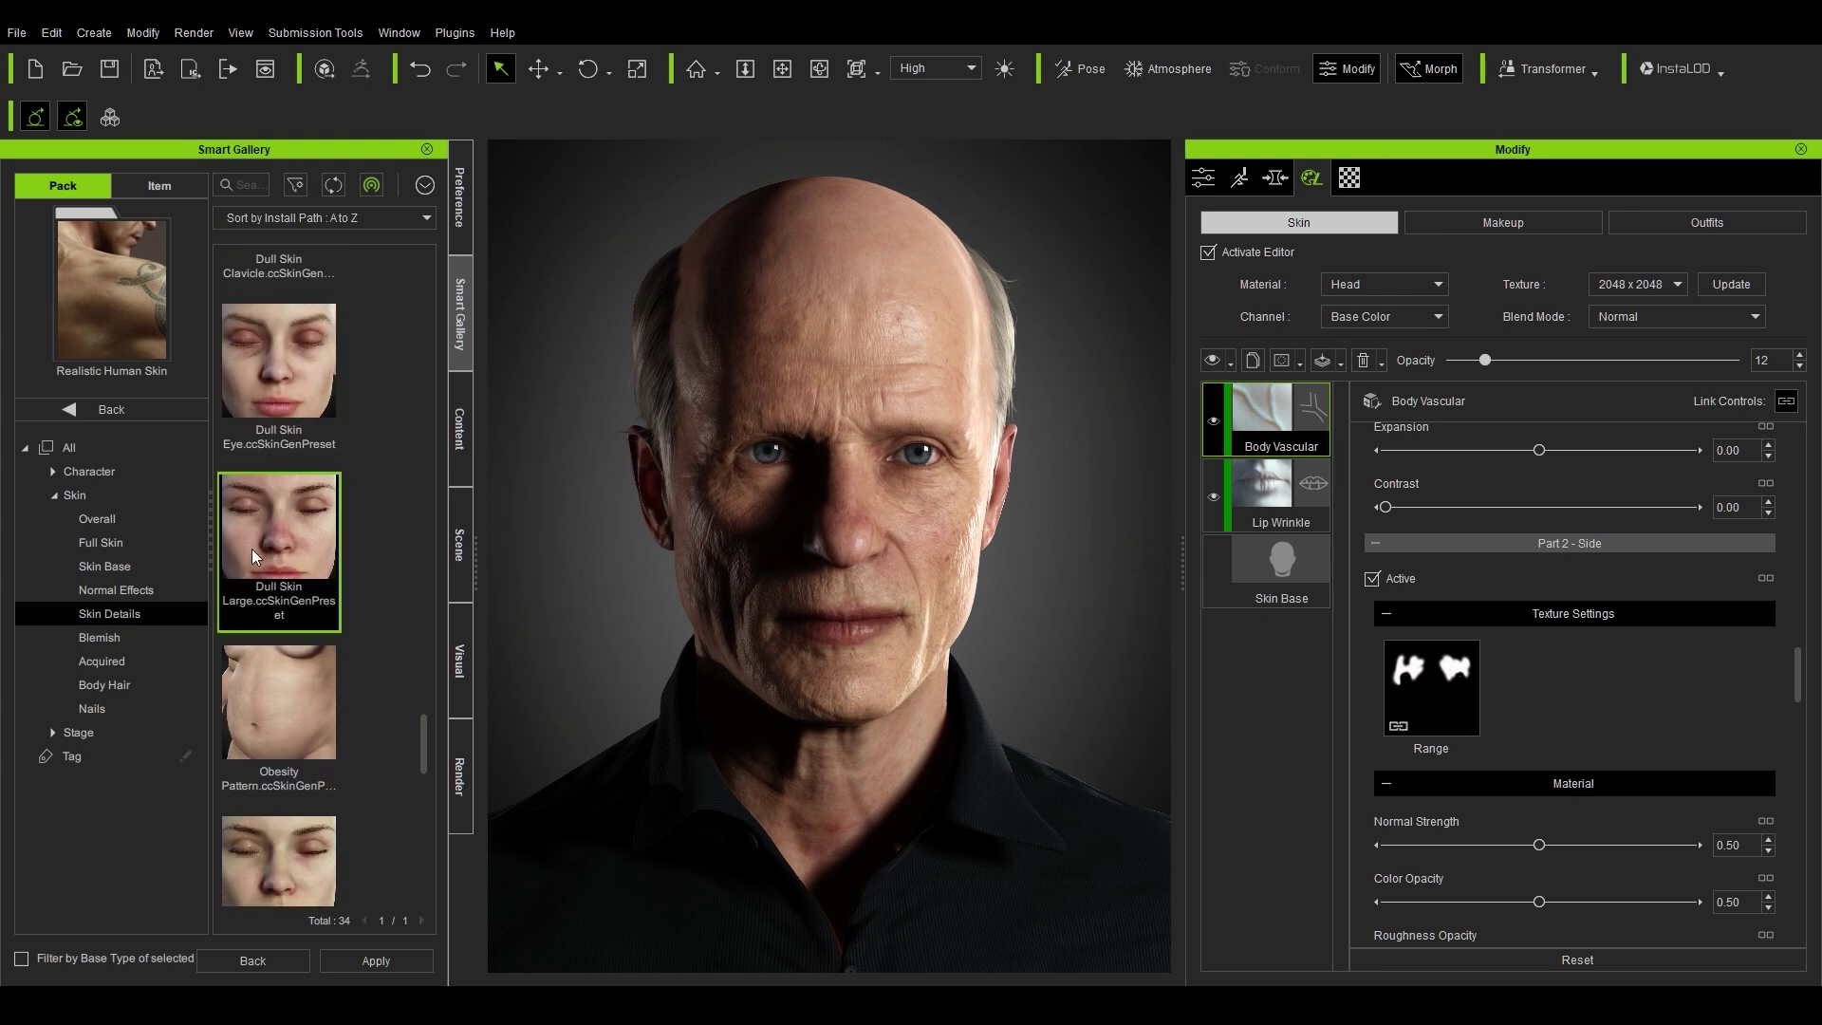
left_click_drag(283, 544, 571, 567)
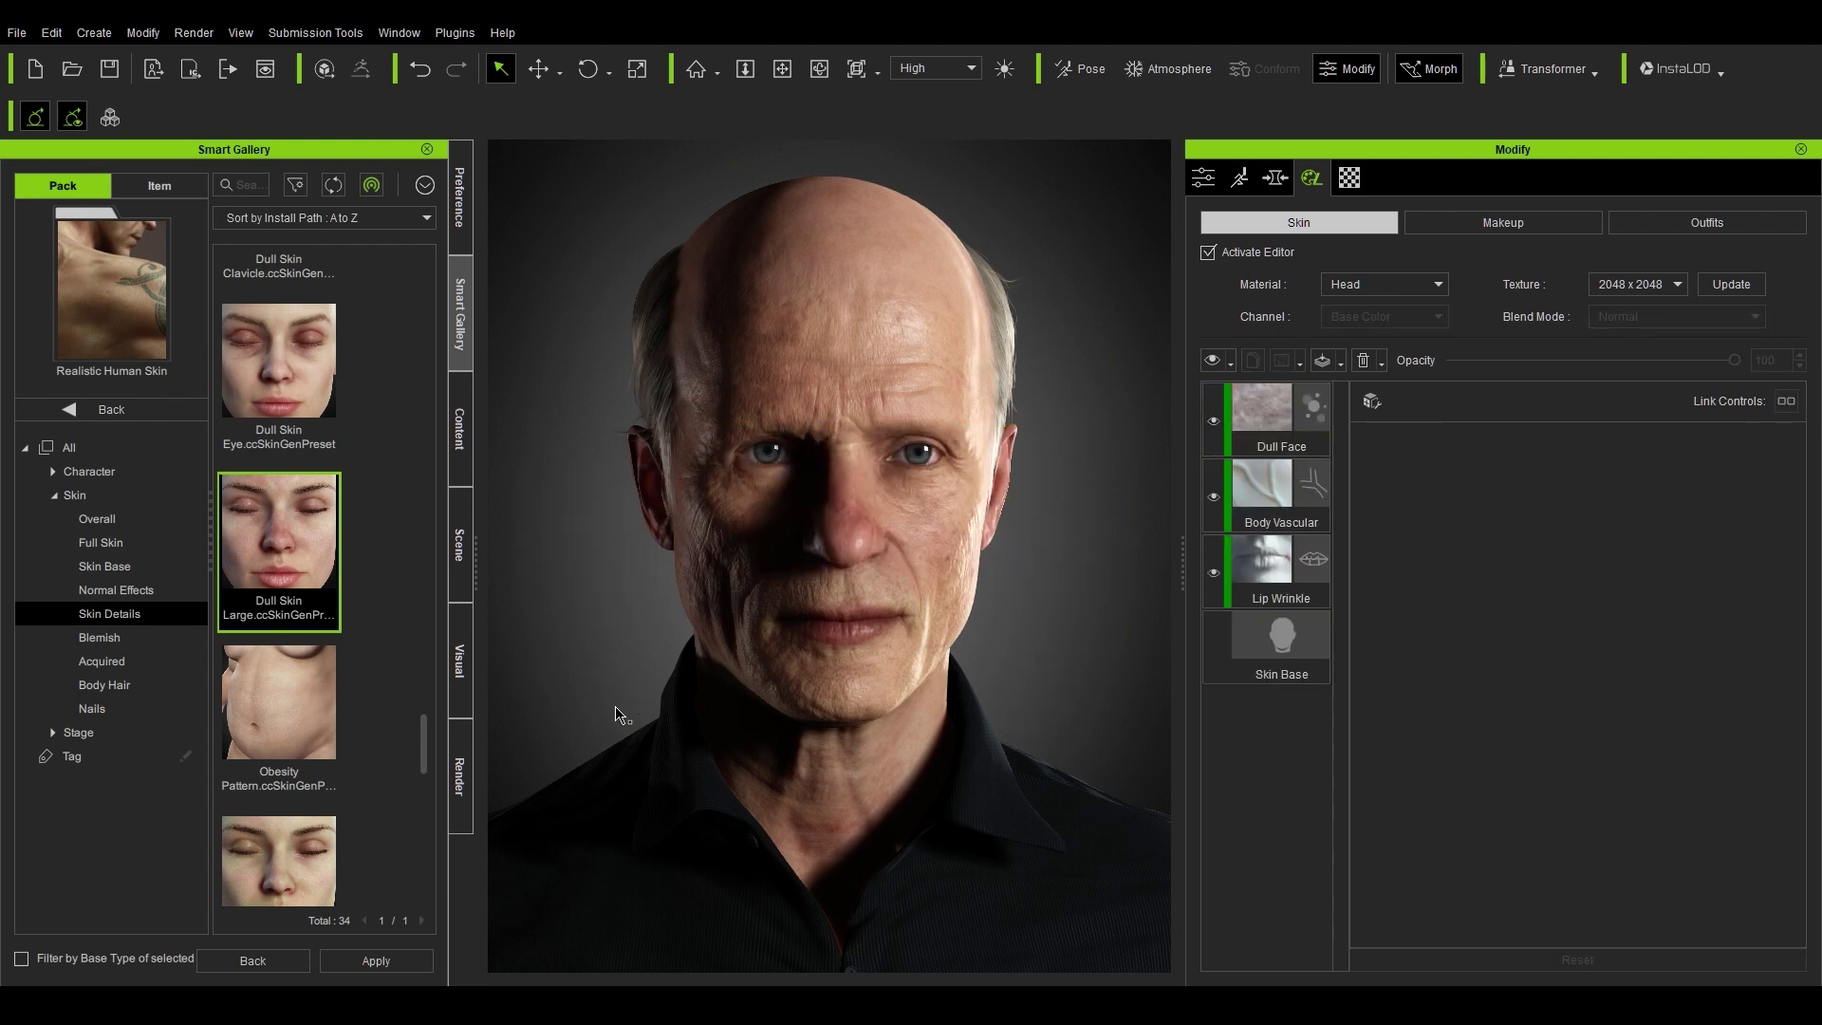
Step: Compare the face with the Dull Face layer hidden and shown, and inspect it from both sides
left_click(1213, 422)
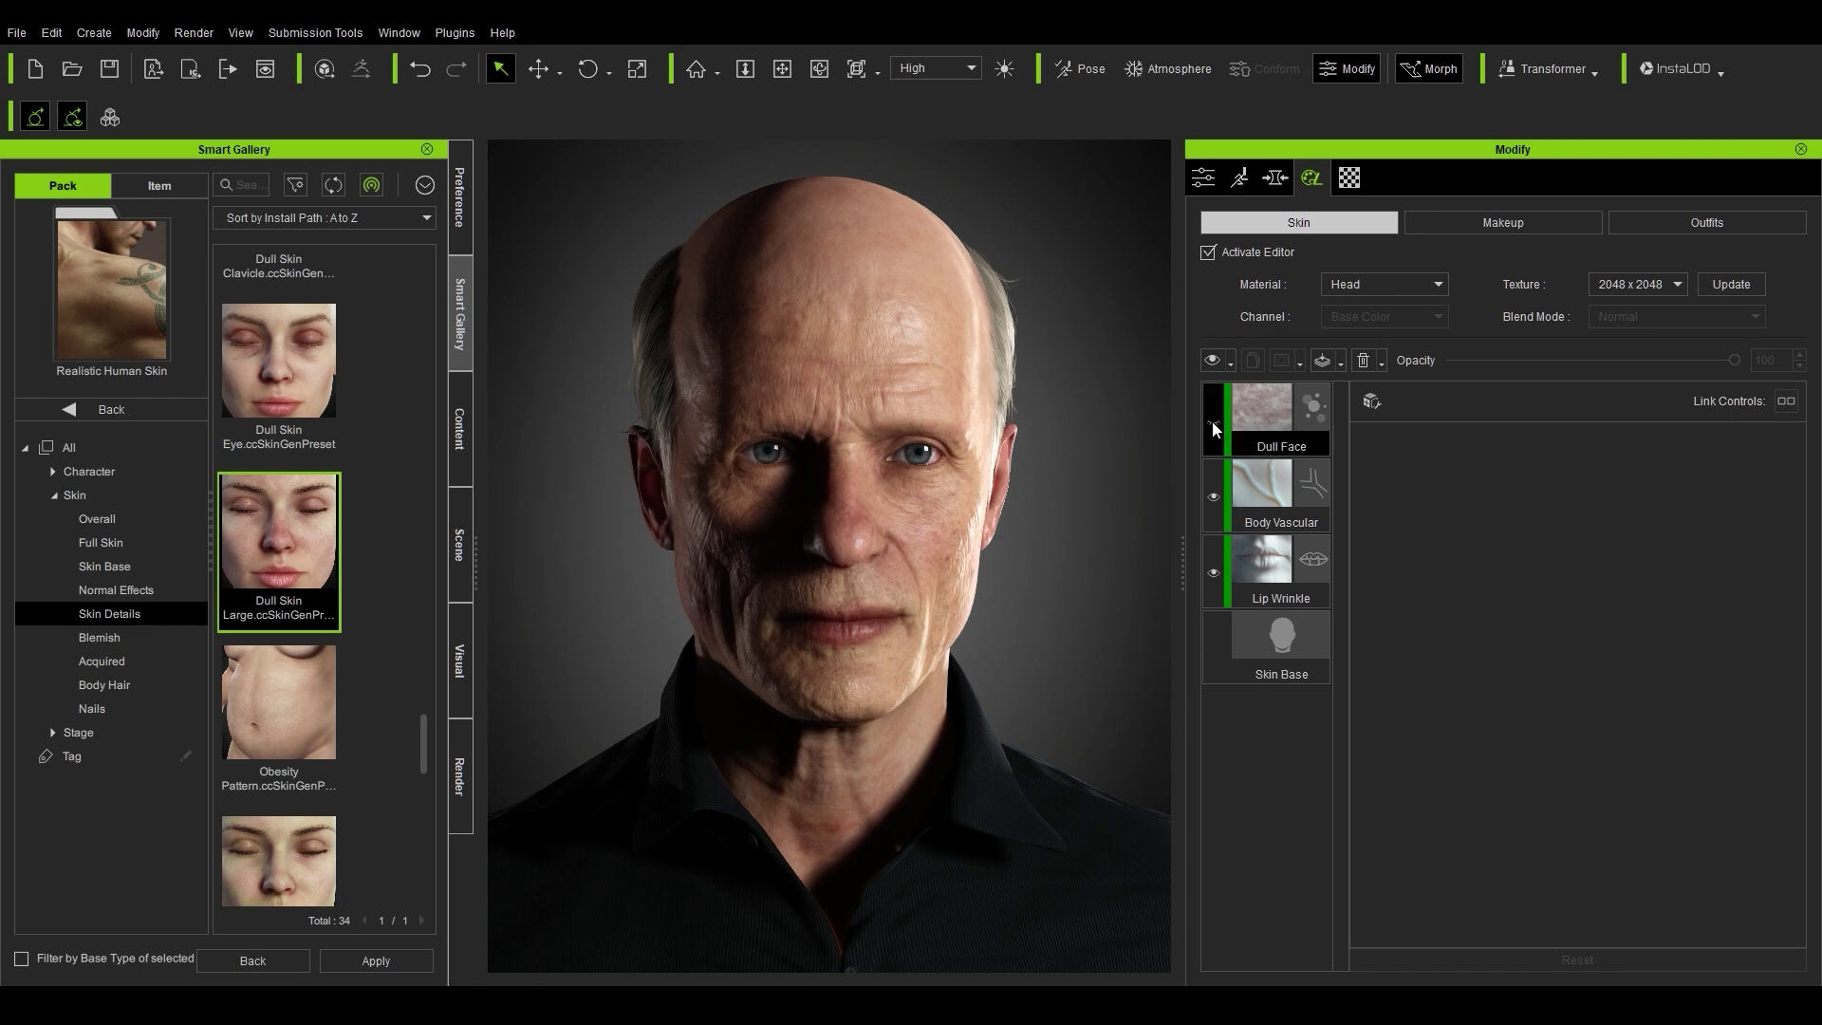
left_click(1213, 425)
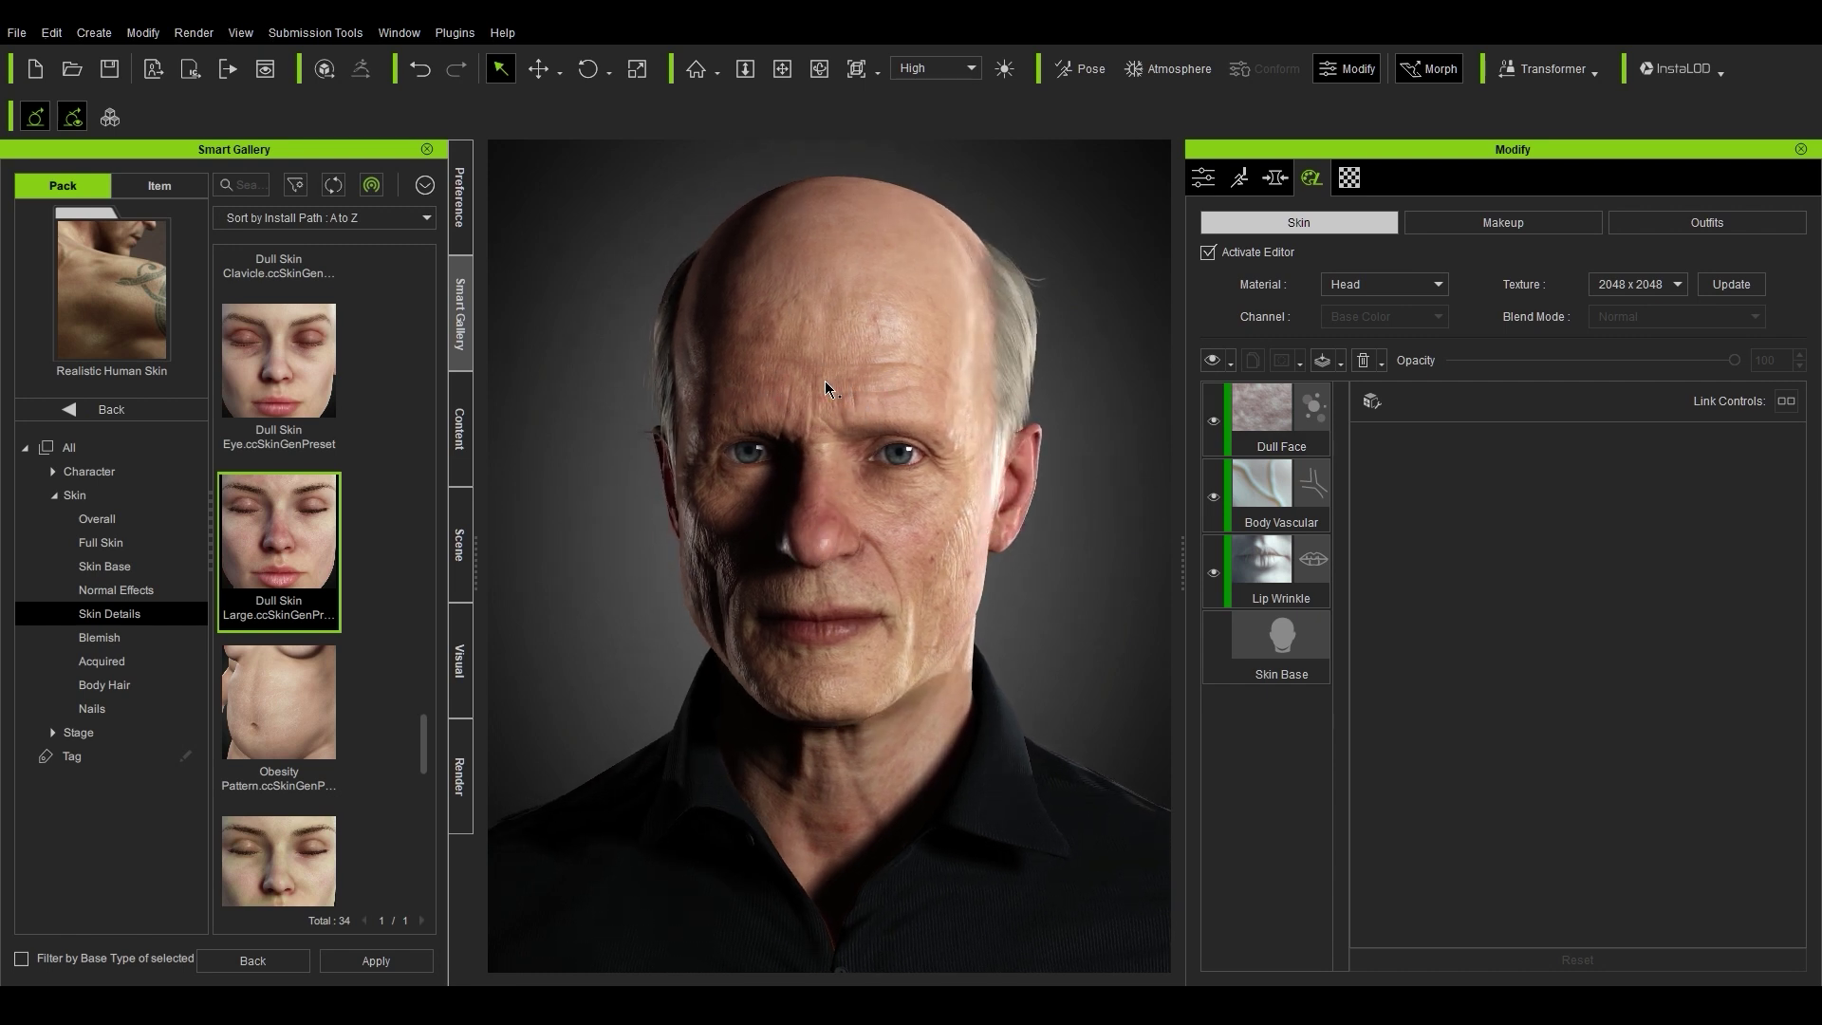
right_click_drag(782, 376, 702, 559)
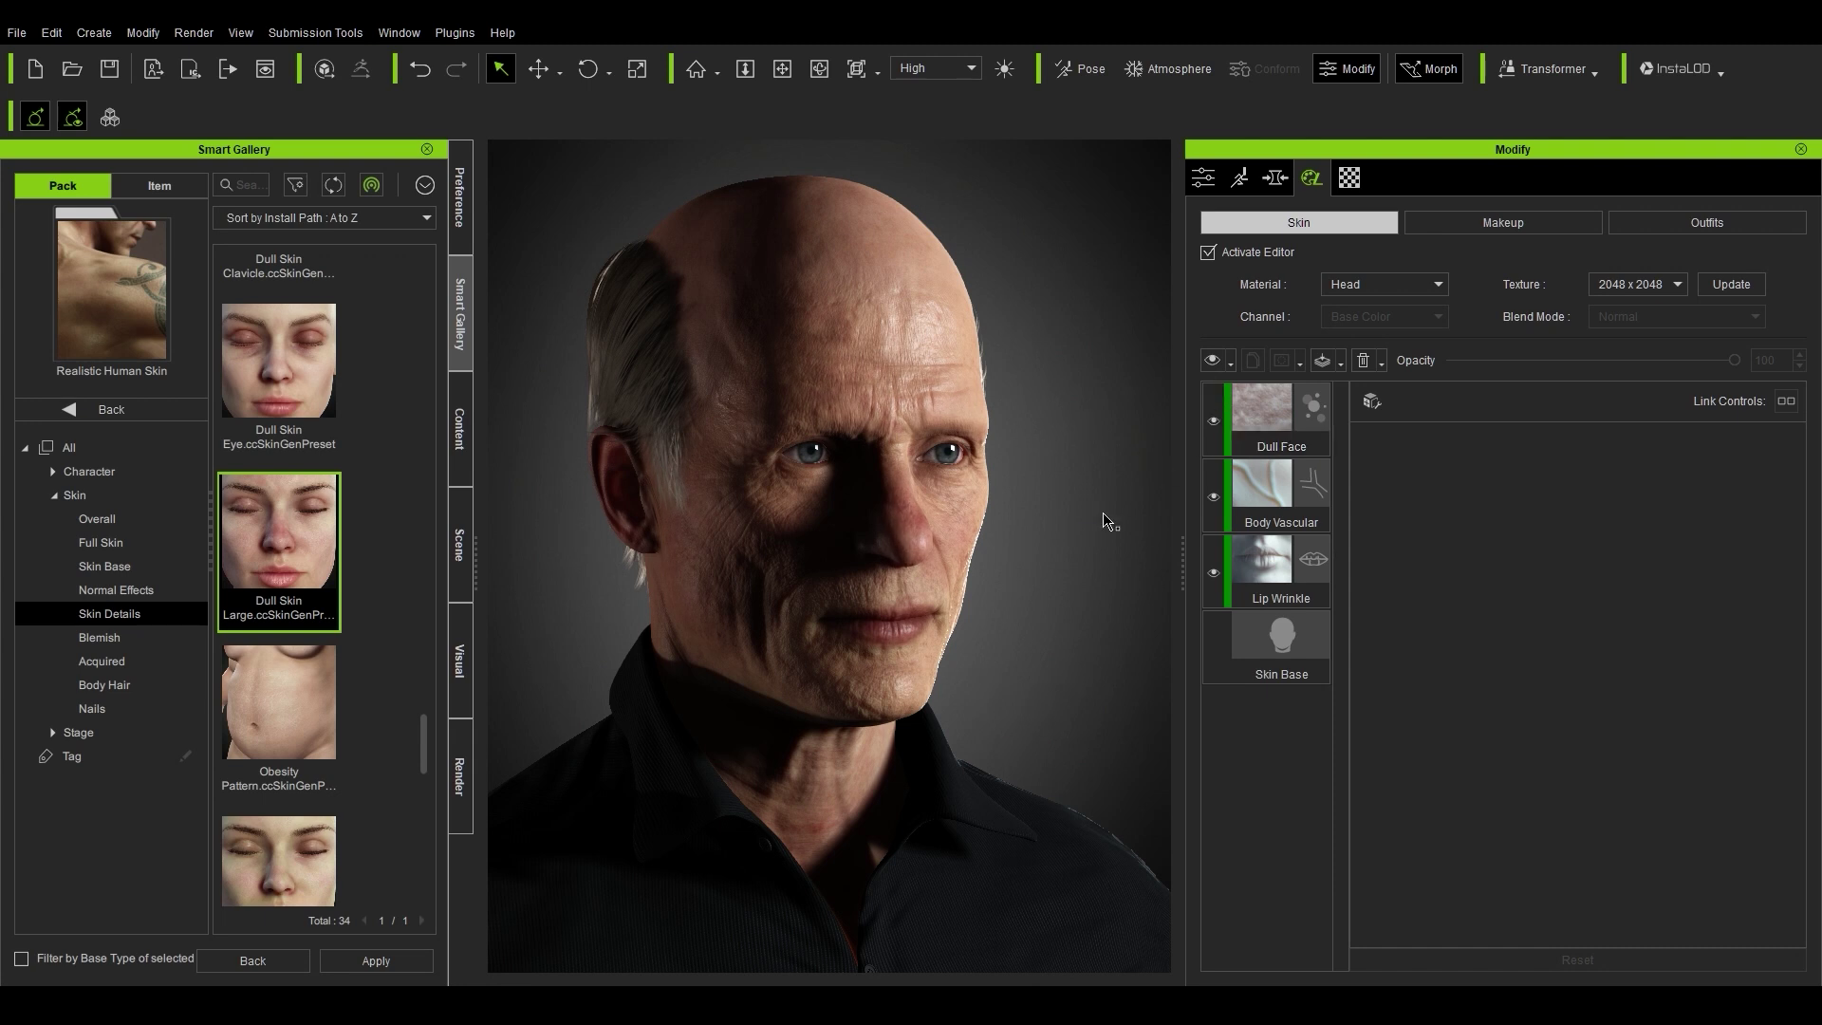
right_click_drag(1044, 531, 835, 531)
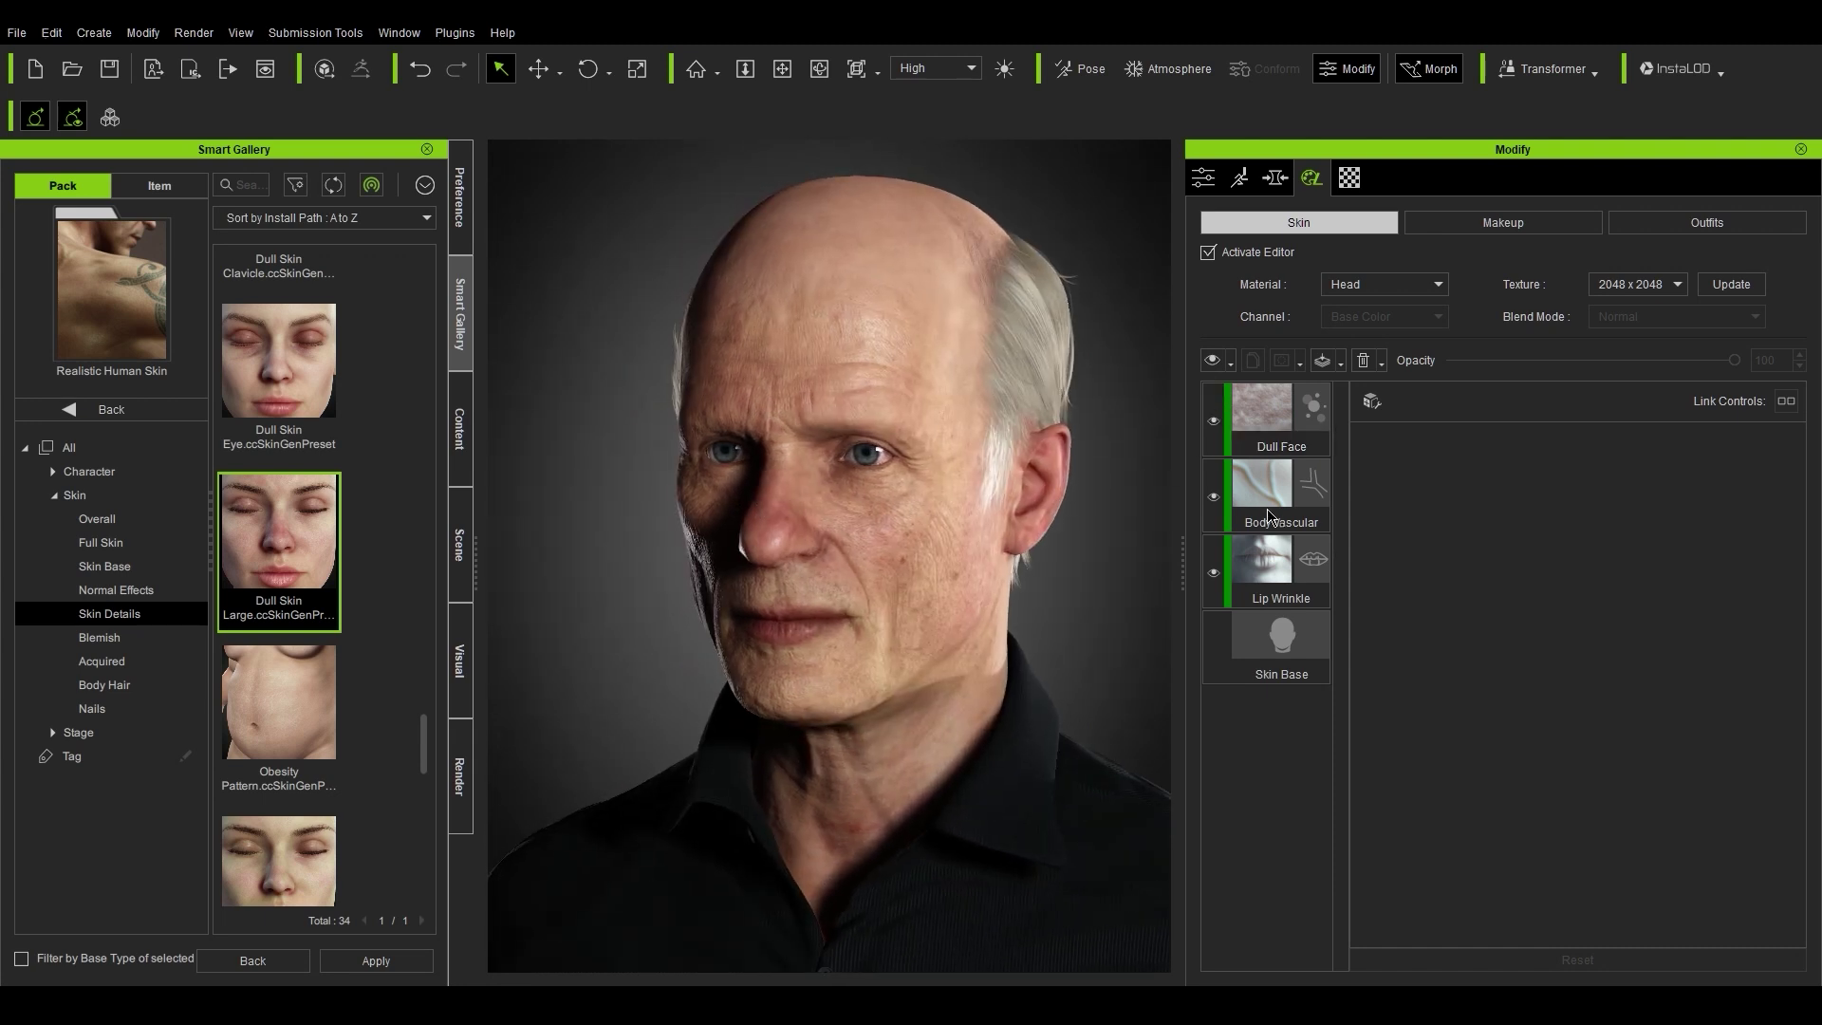
Step: Select the Dull Face layer and review its mask, transform and material settings
left_click(1237, 424)
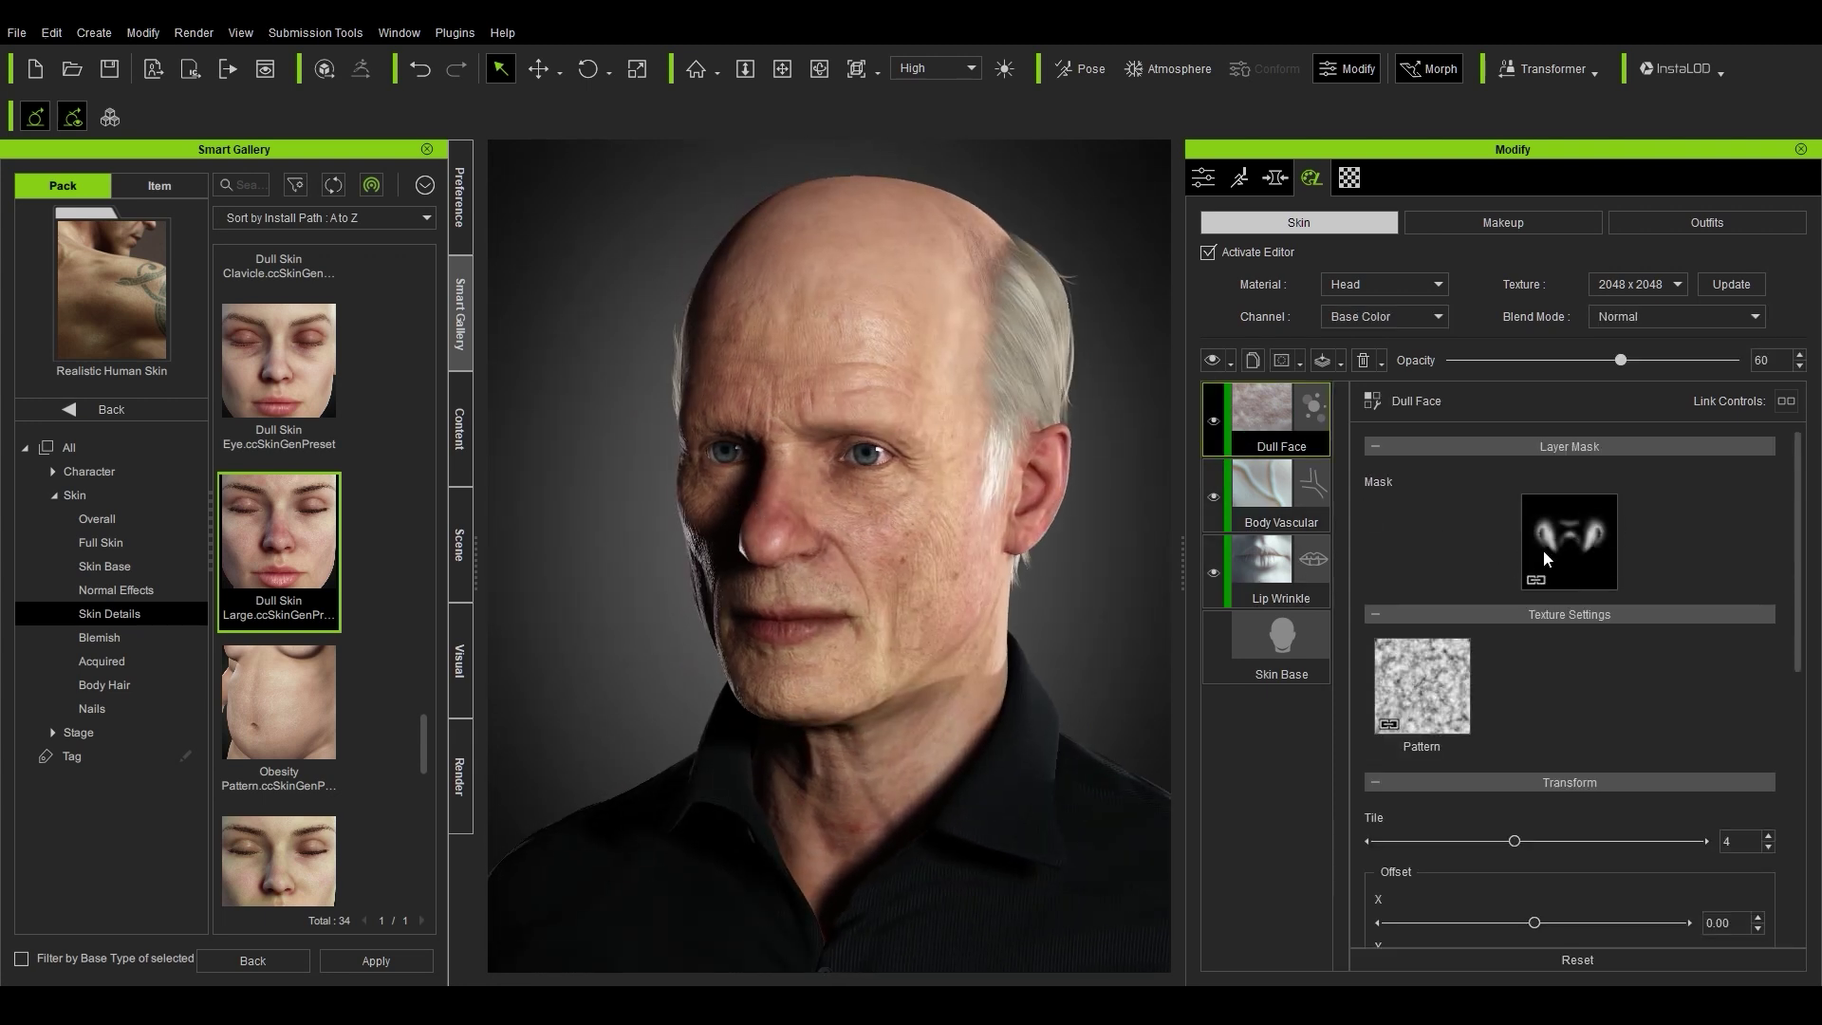
mouse_move(1568, 537)
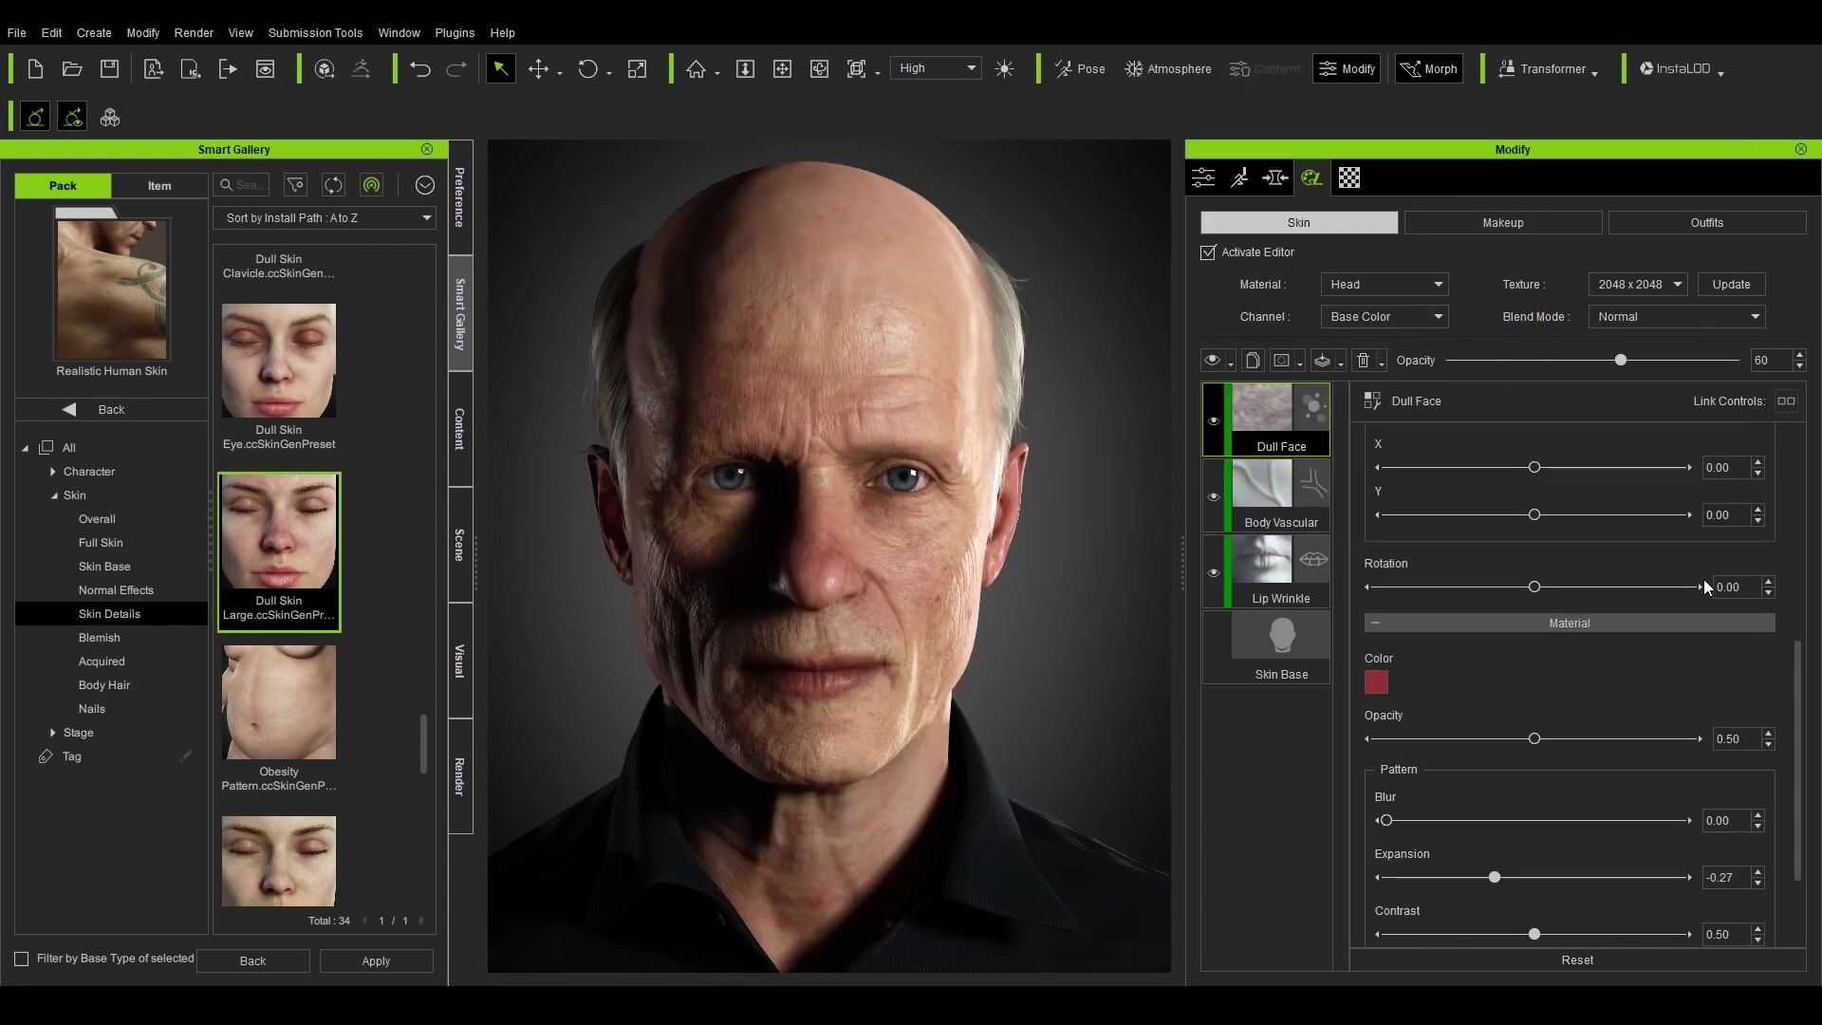
scroll(1704, 579, "down", 2)
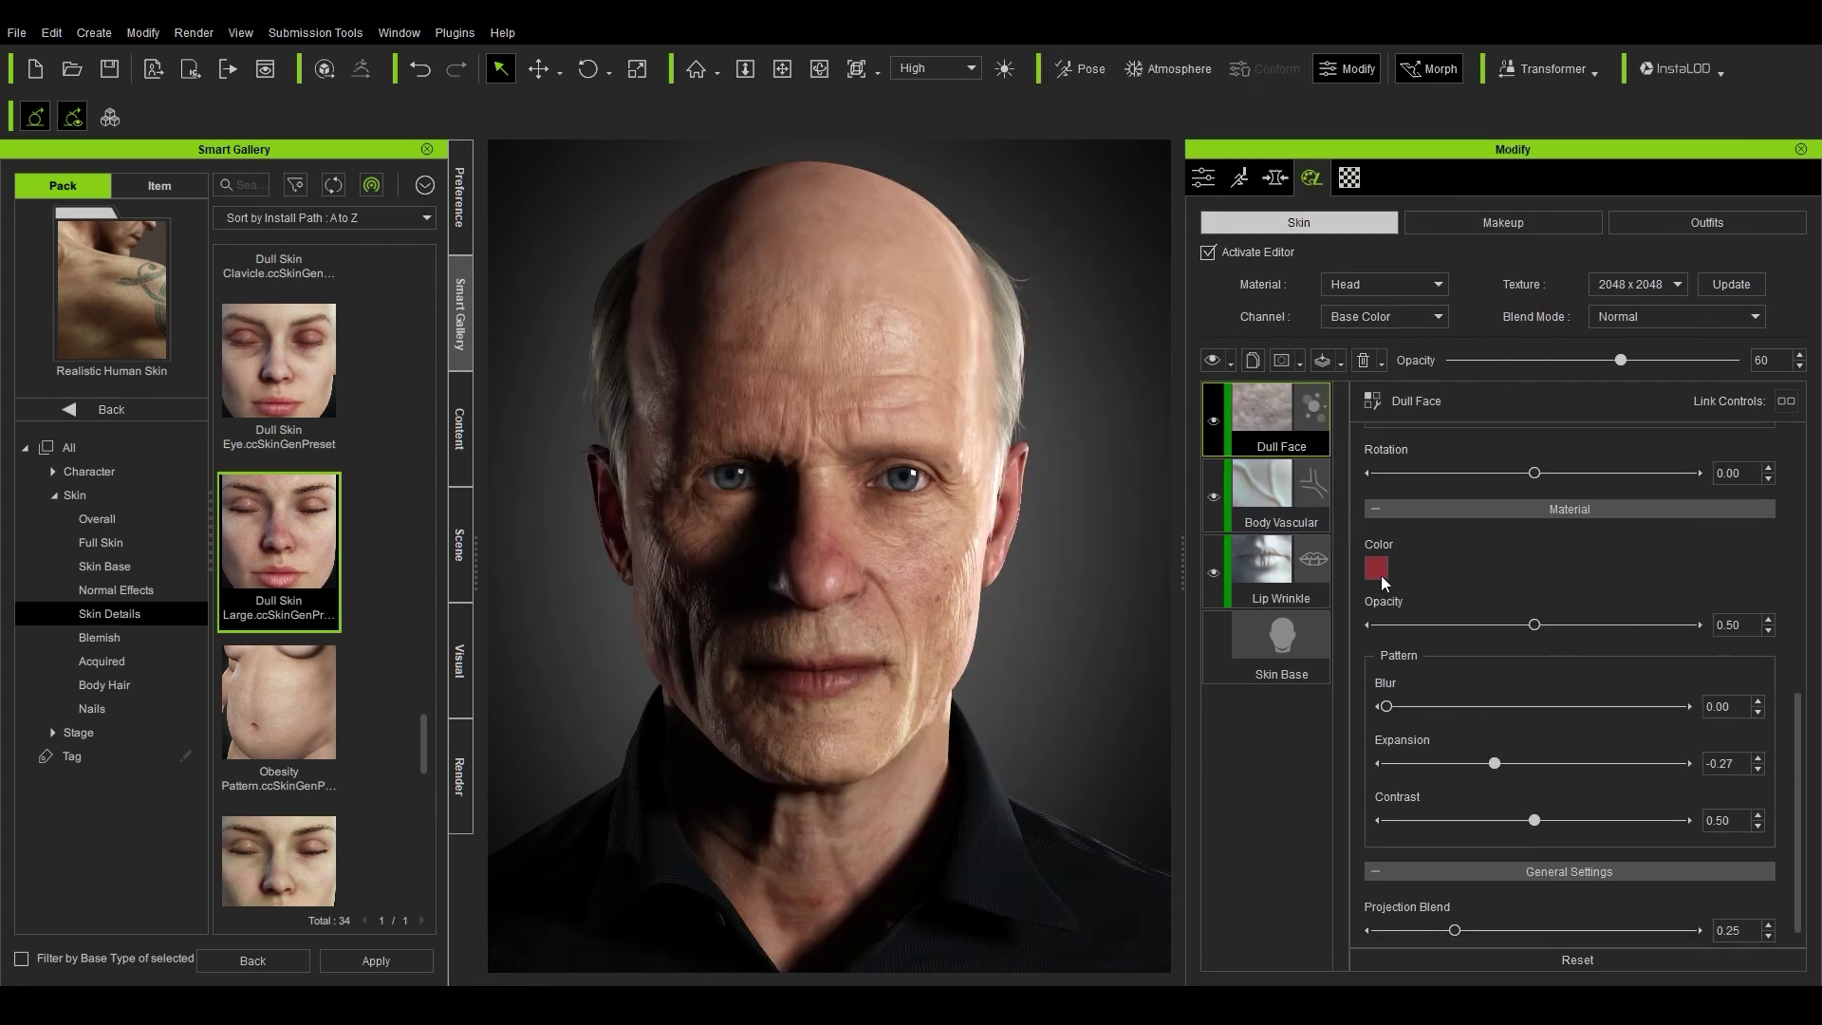
Step: Try green #1b9800 as the Dull Face layer's material color
left_click(1375, 567)
left_click_drag(1065, 419, 1036, 310)
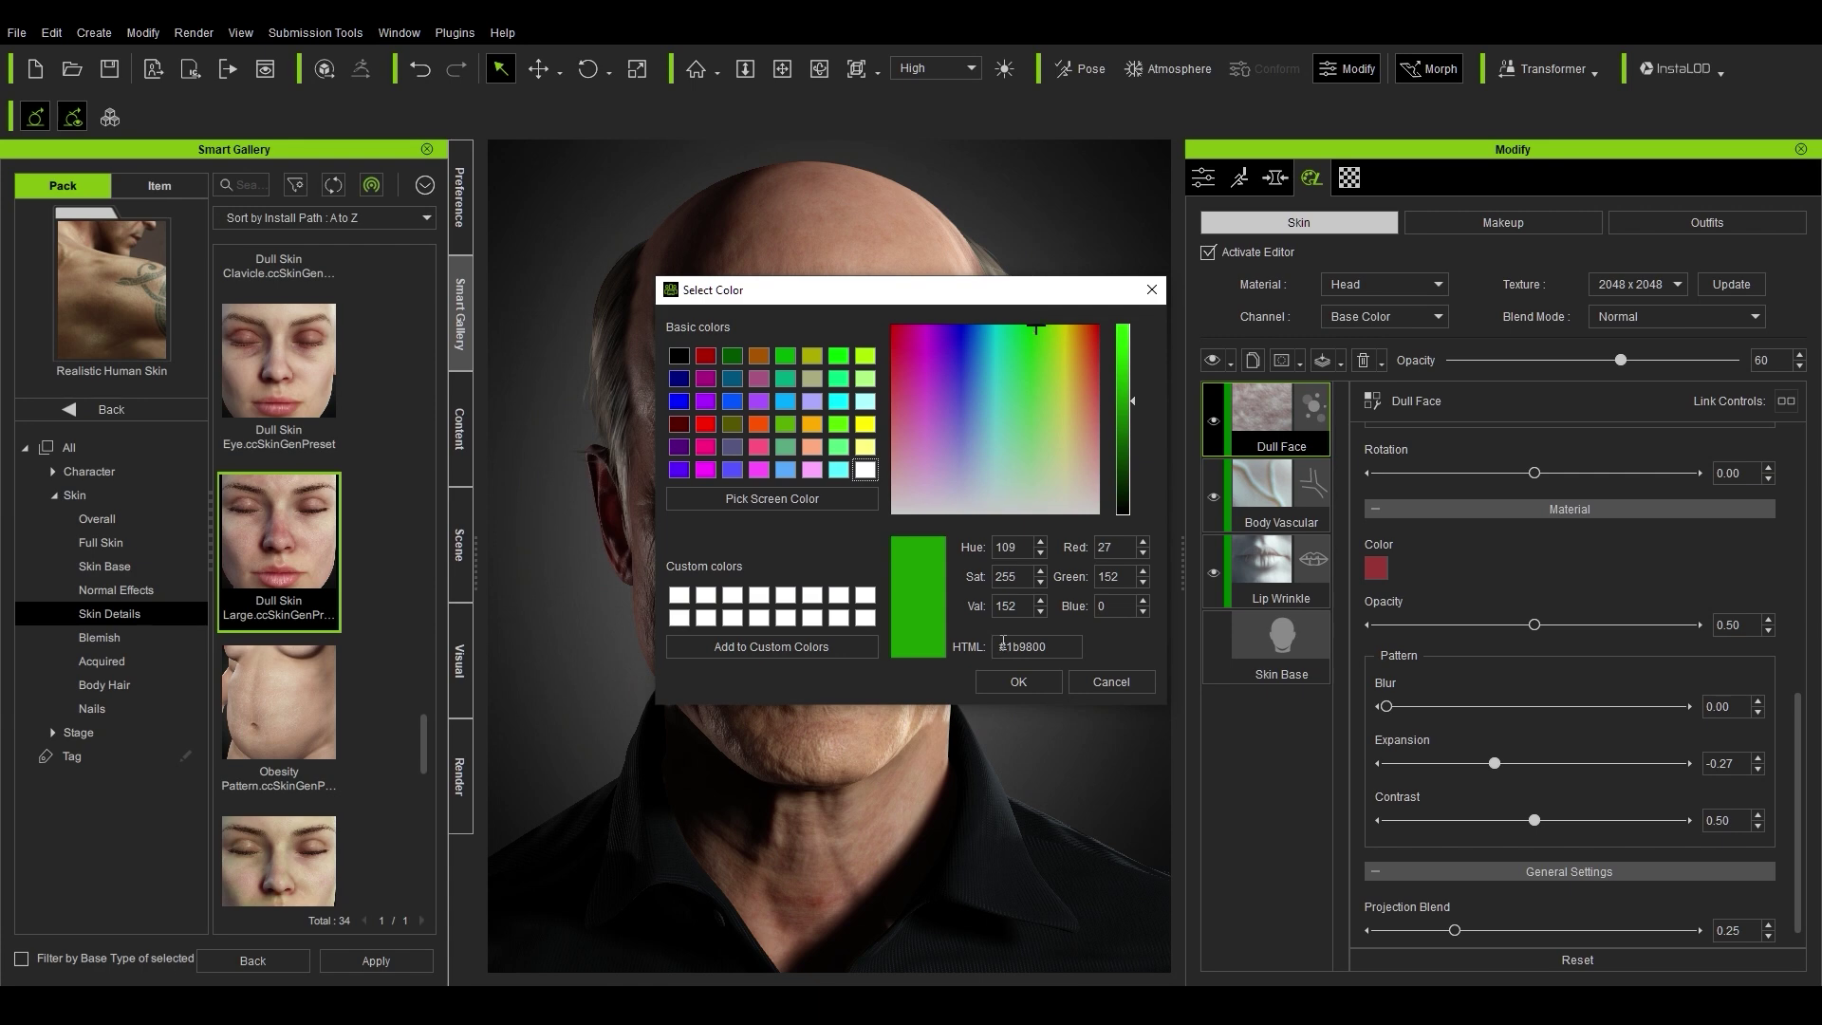
left_click(1018, 681)
Step: Set the Dull Face layer's overall opacity to 41
right_click_drag(949, 654, 797, 662)
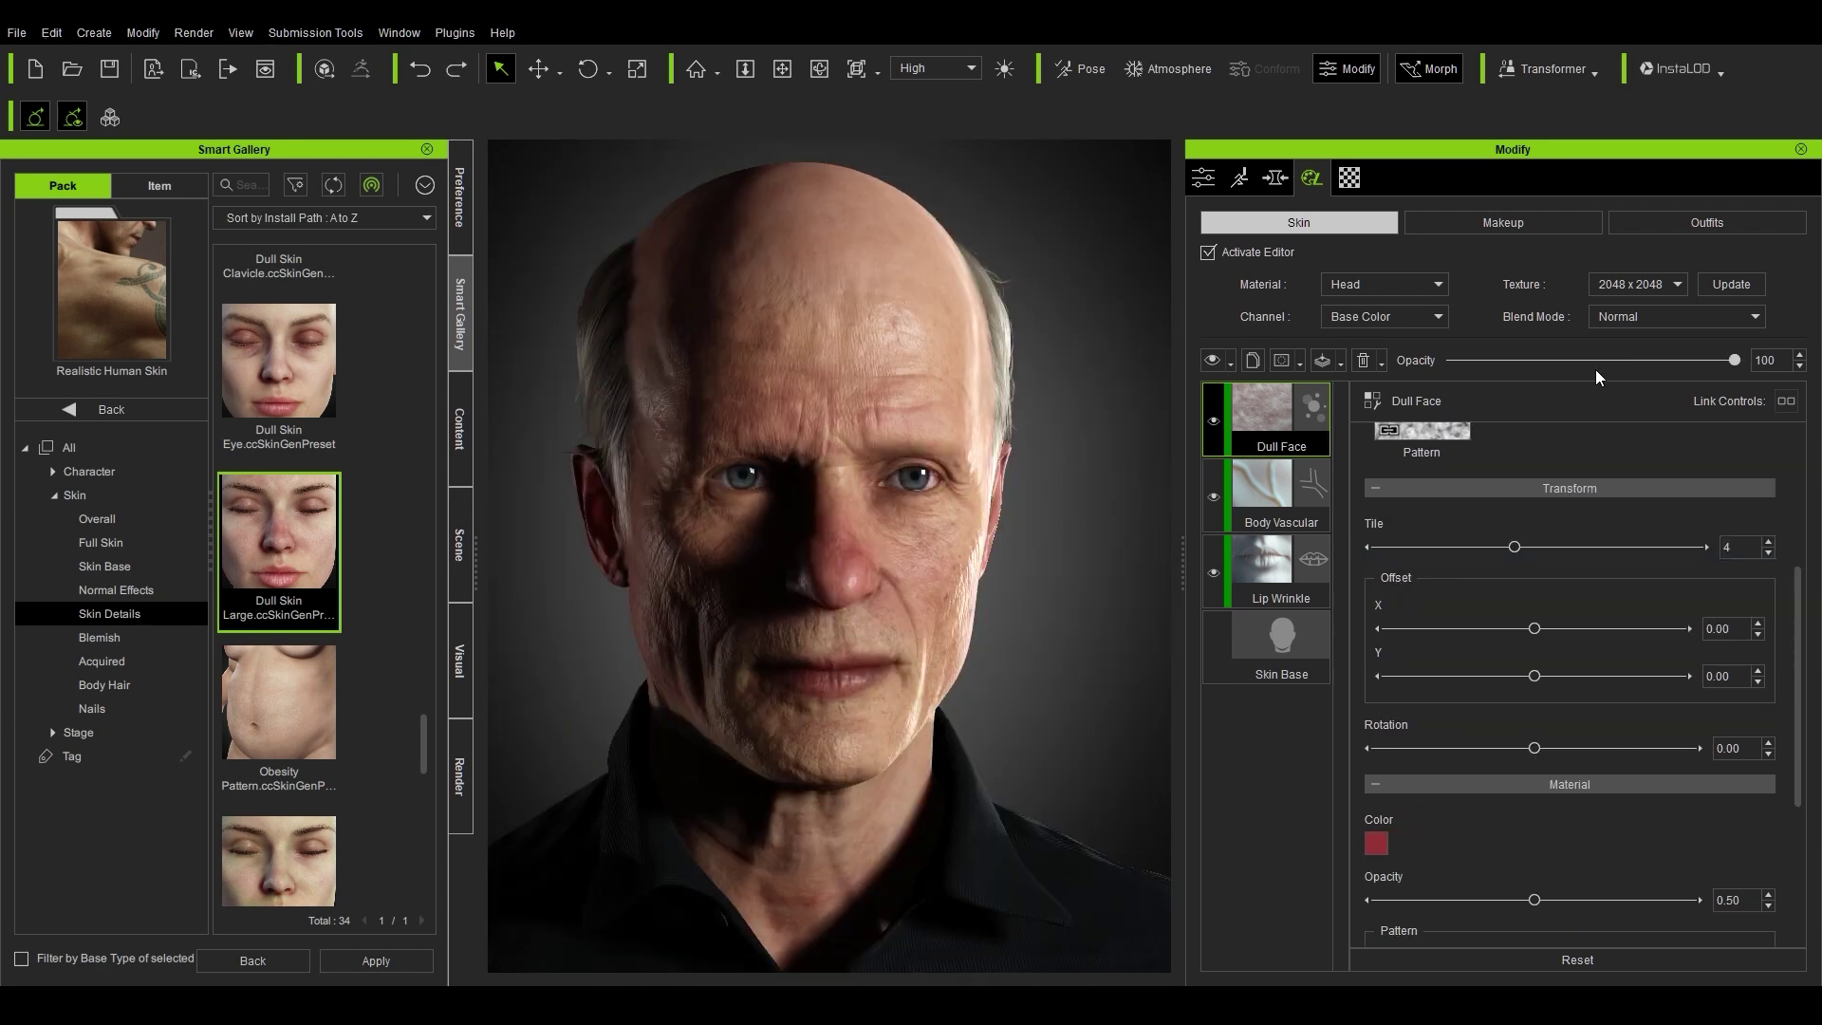
left_click_drag(1595, 368, 1562, 370)
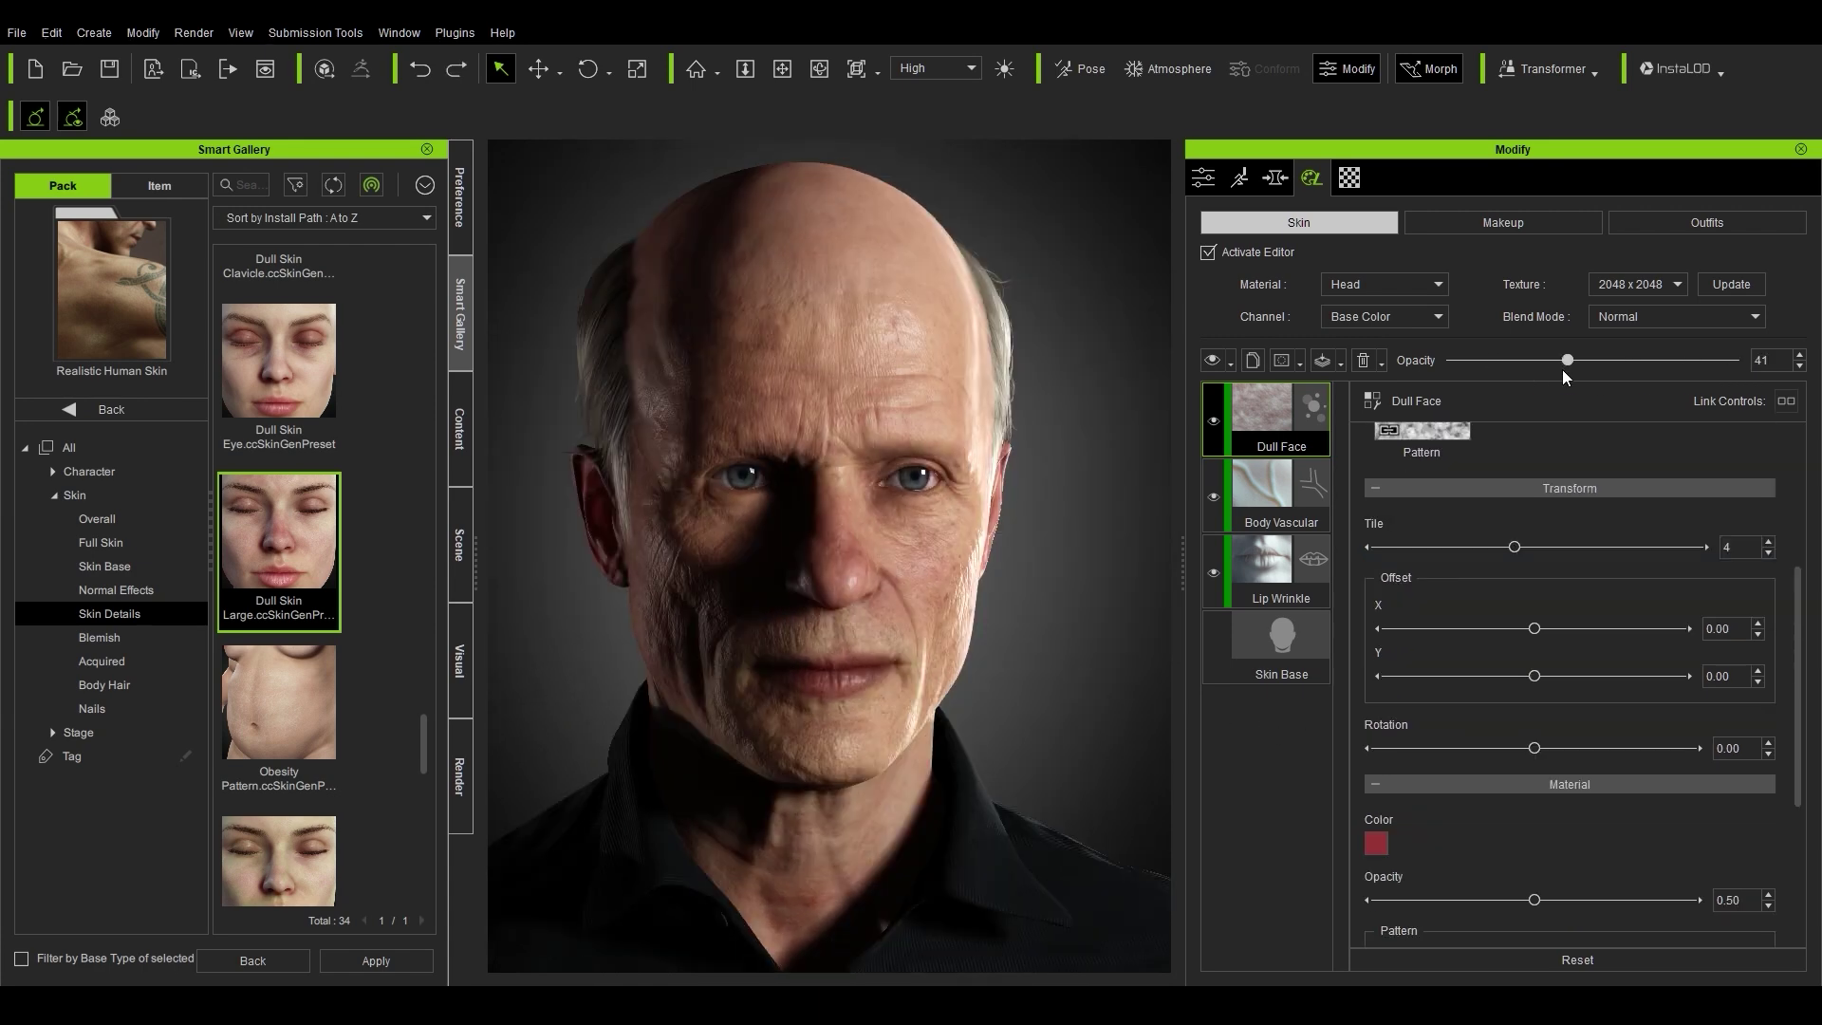
Step: Apply the Dull Skin Eye preset to the avatar as an additional layer
scroll(425, 693, "down", 1)
left_click_drag(425, 716, 328, 696)
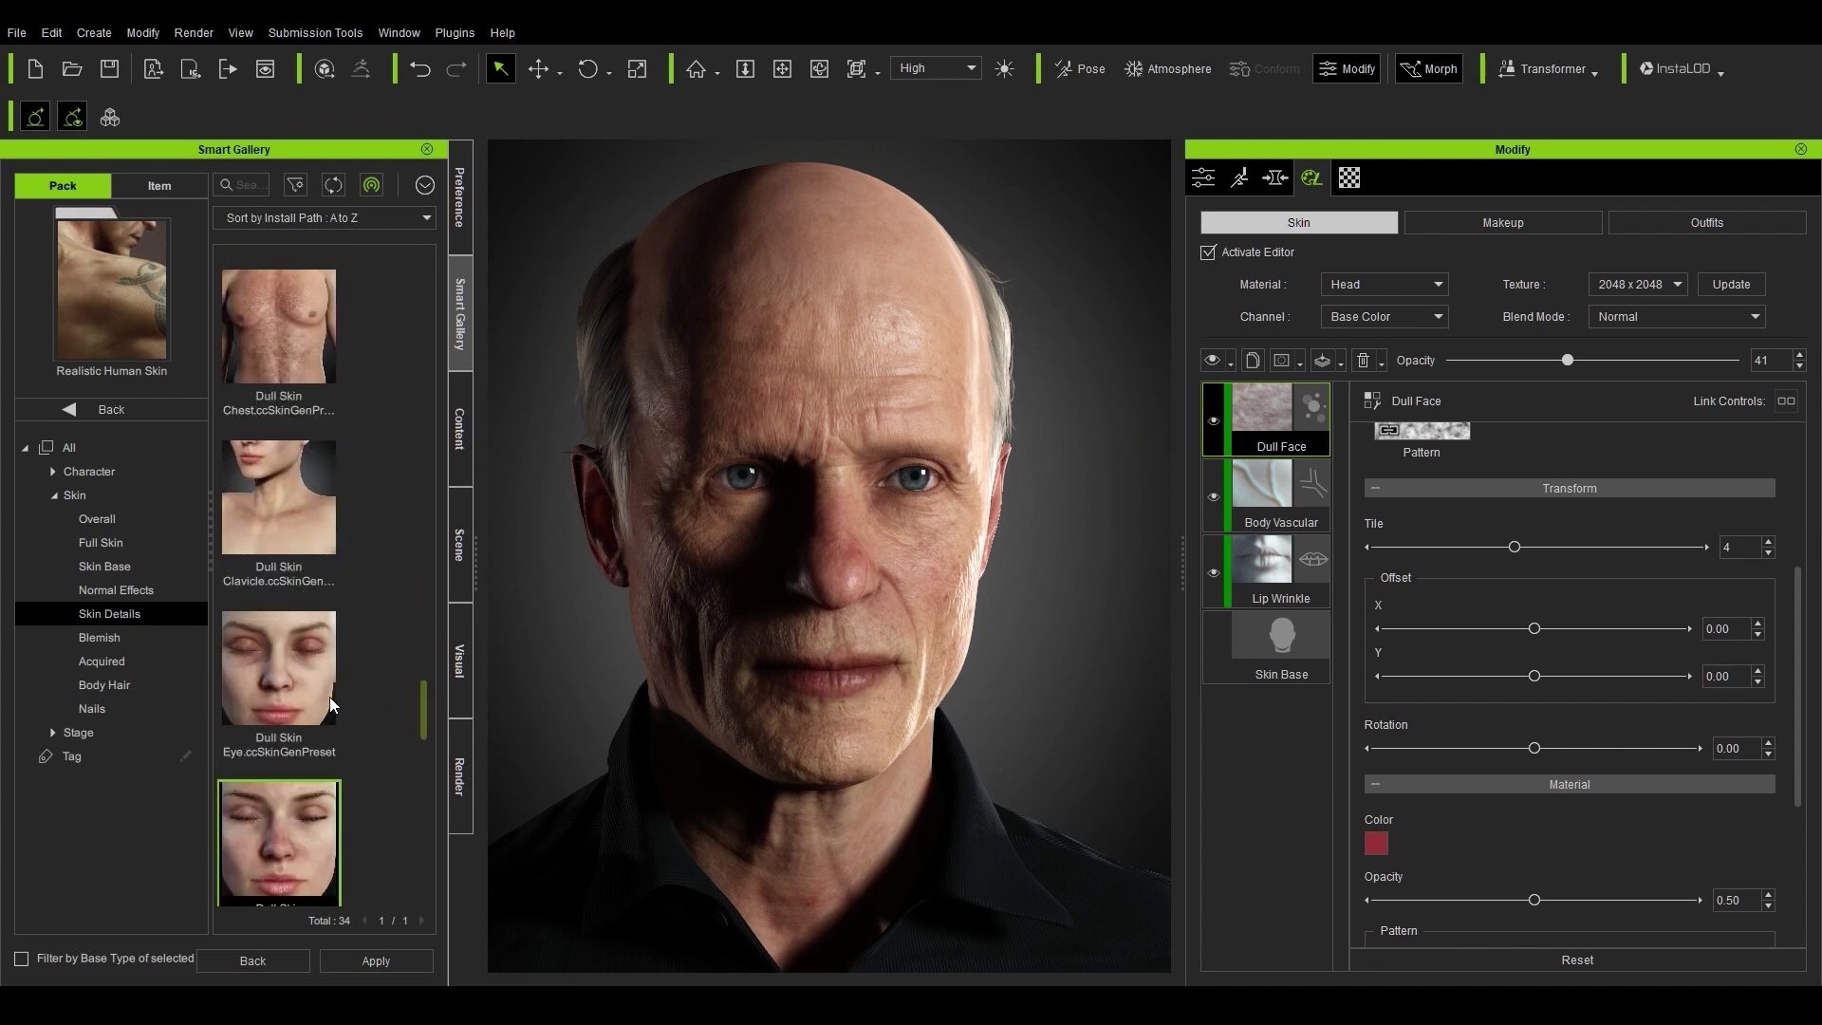
left_click_drag(1072, 702, 1074, 693)
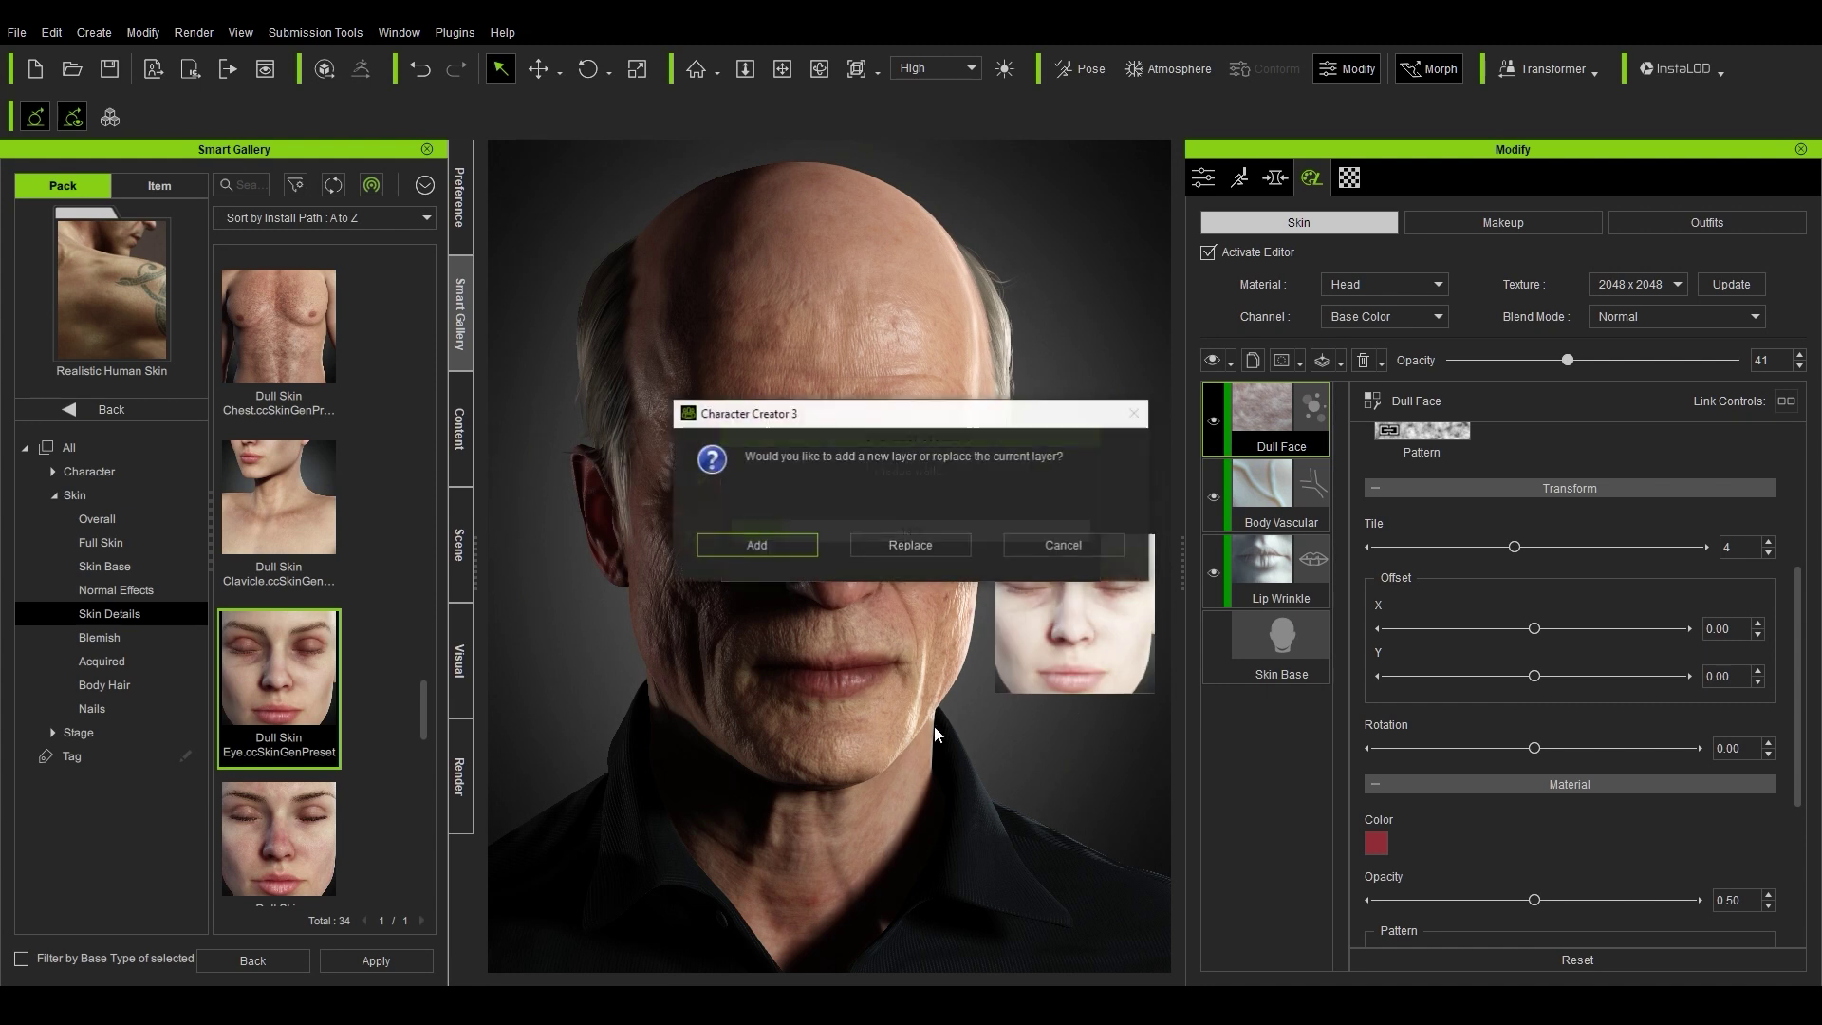
left_click(777, 541)
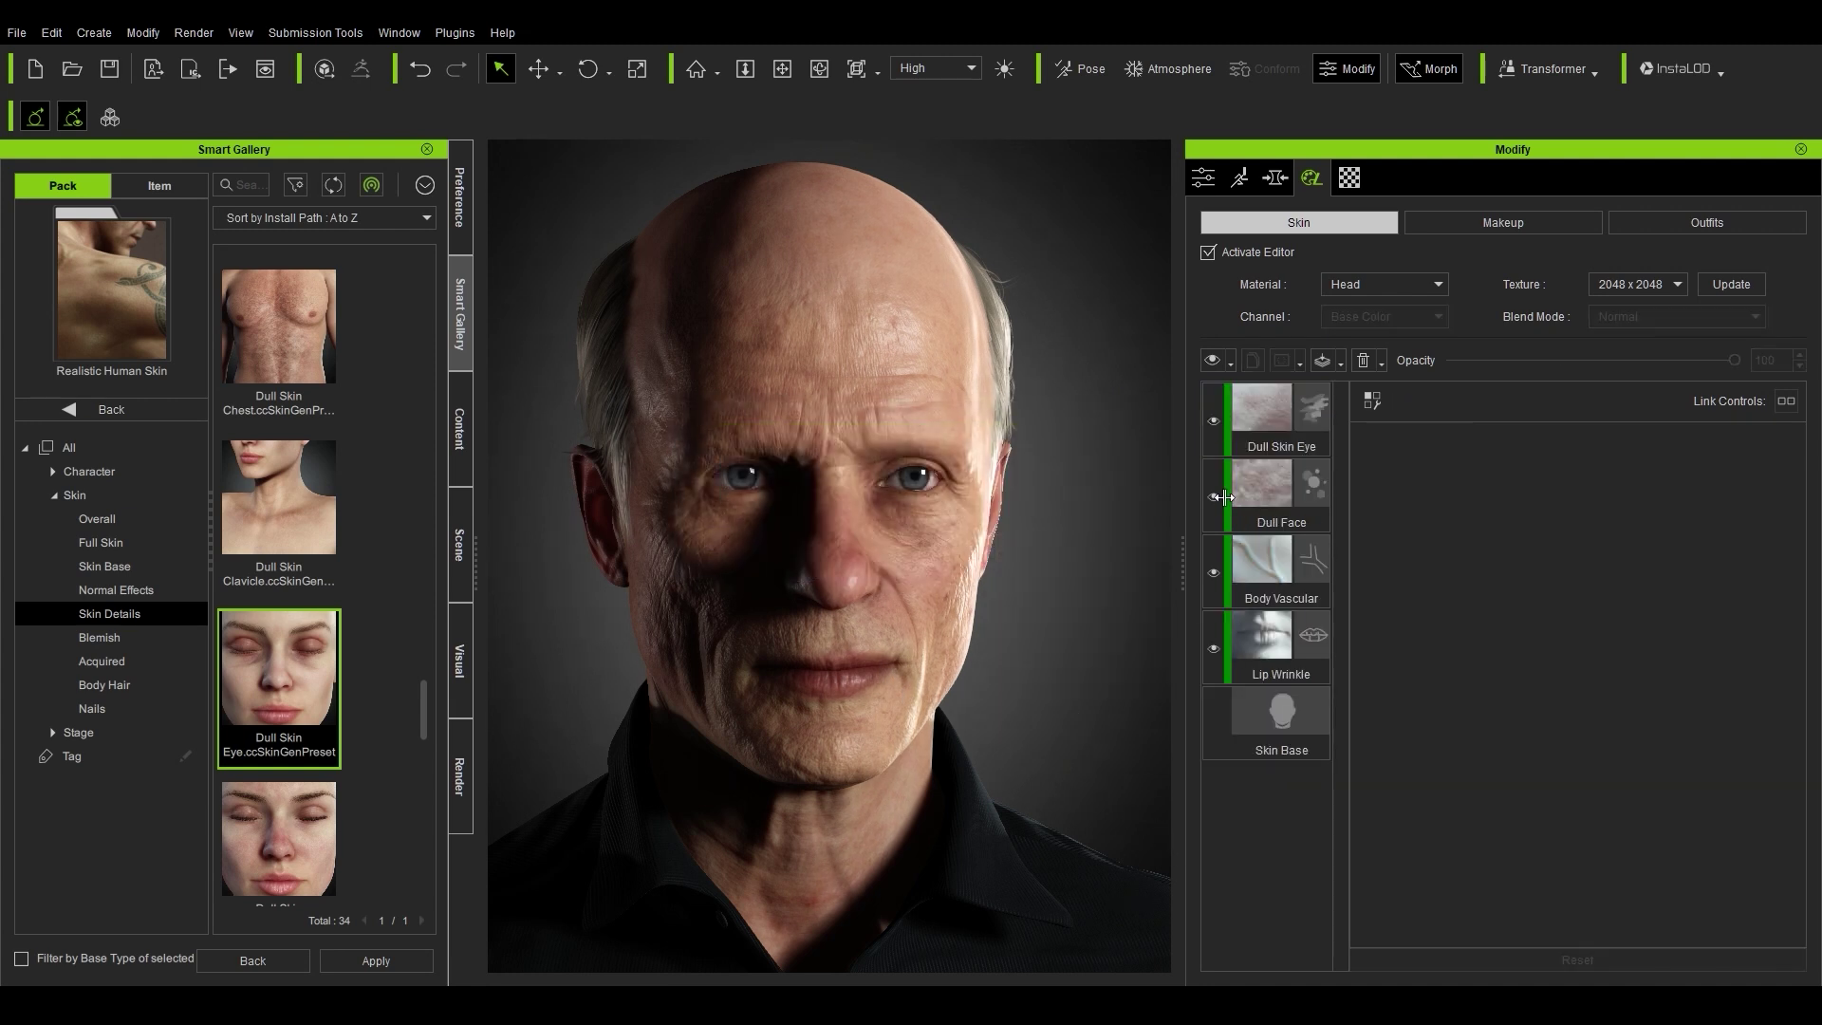
Step: Toggle the Dull Skin Eye layer's visibility to compare the eye area, leaving the layer shown
left_click(1214, 420)
left_click(1214, 421)
left_click(1213, 420)
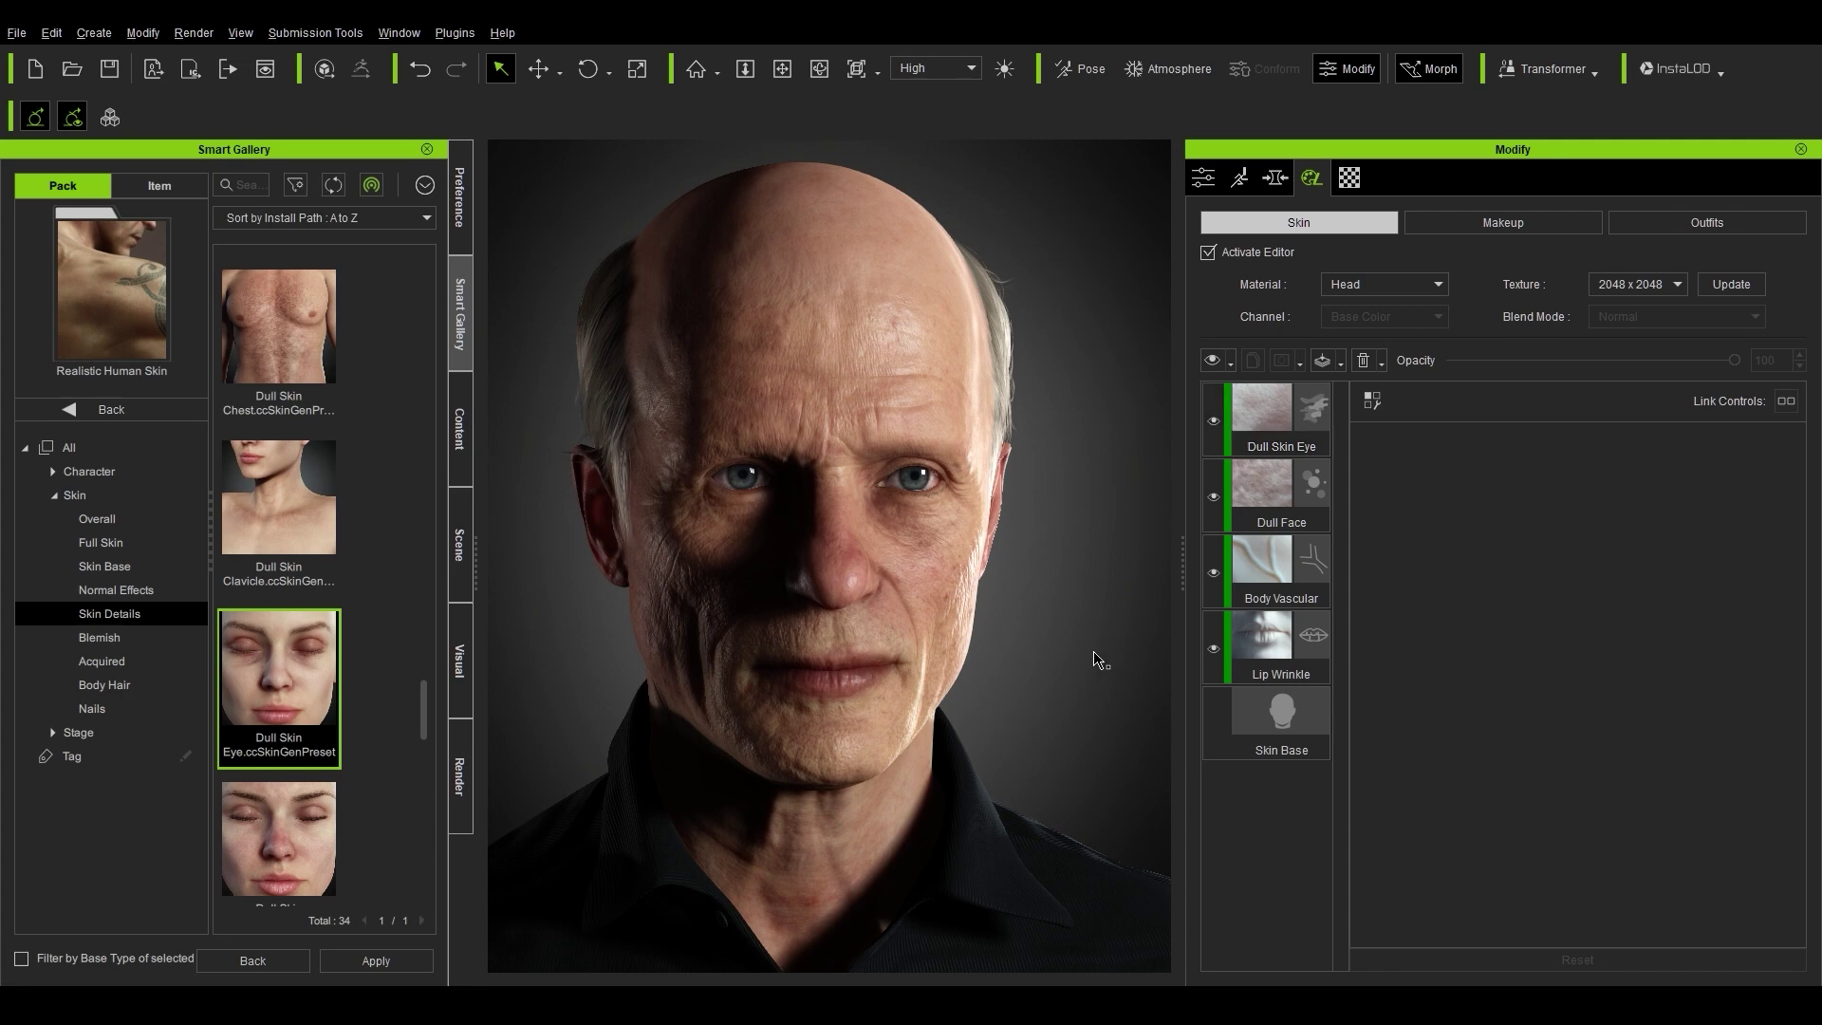
Step: Show the Blemish presets and add Body Old Freckle 1 to the avatar as a new layer
left_click(128, 639)
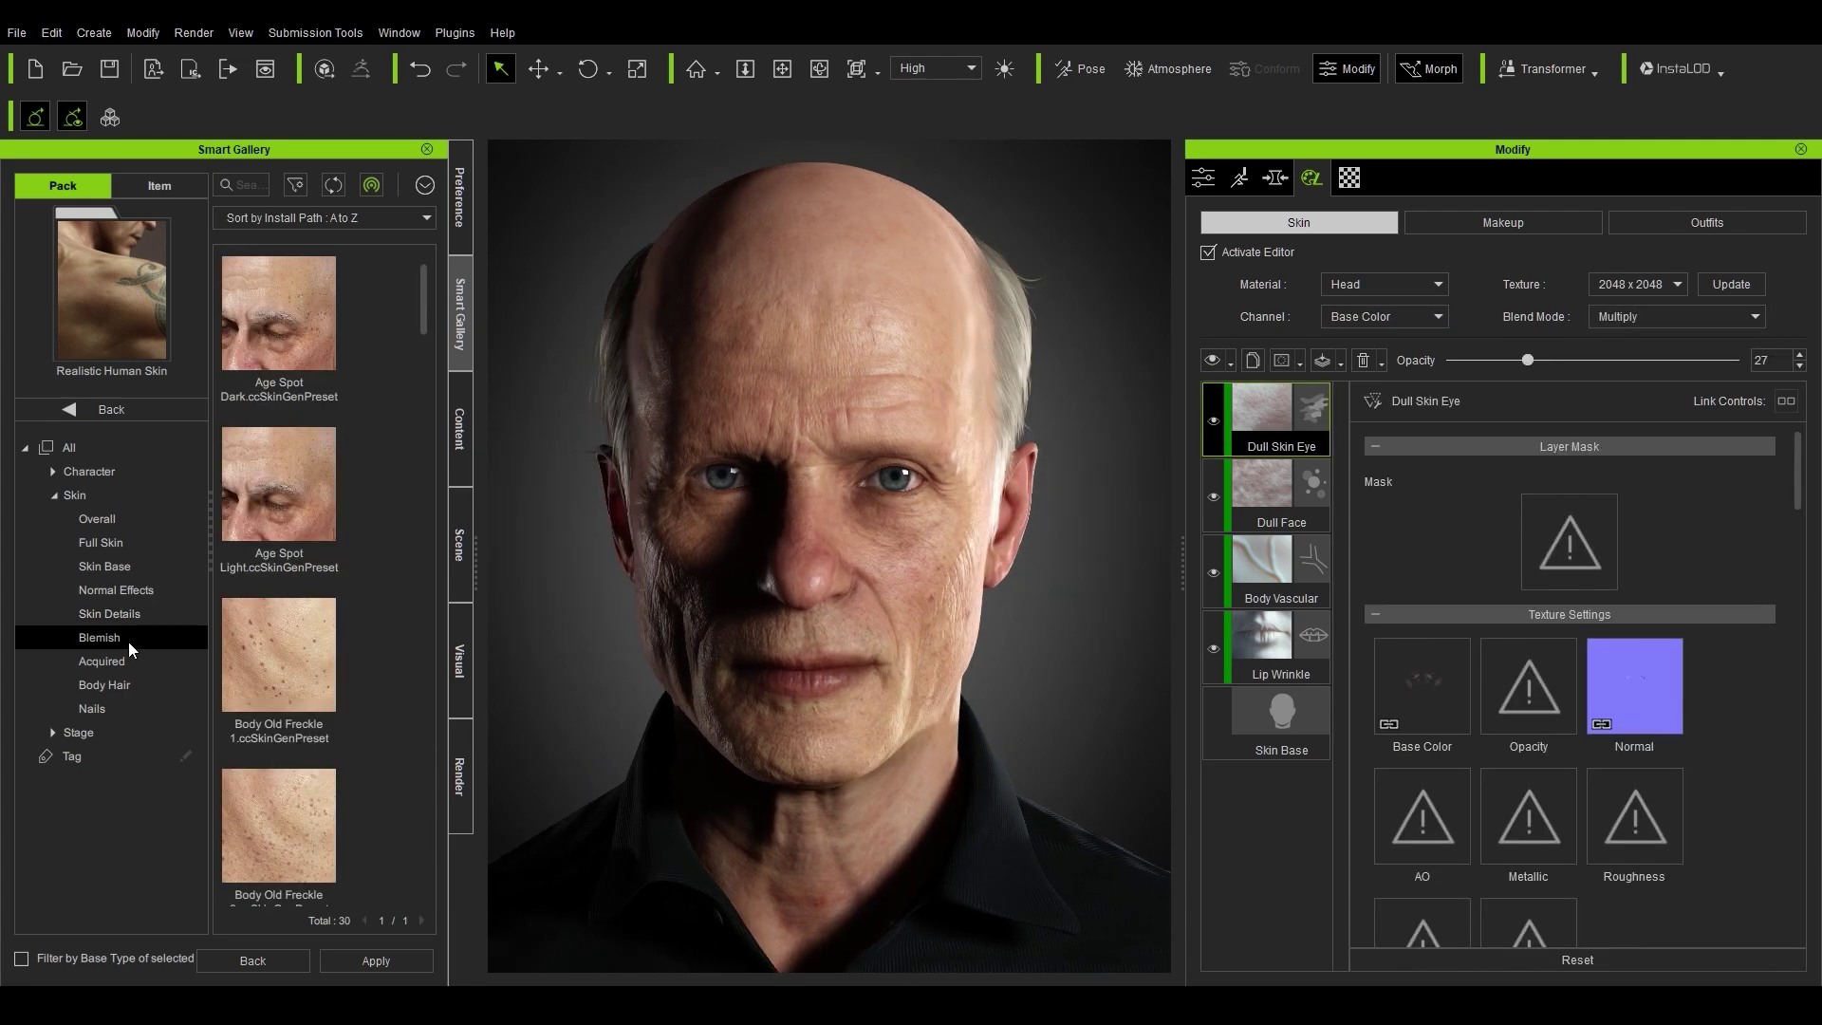
left_click(270, 672)
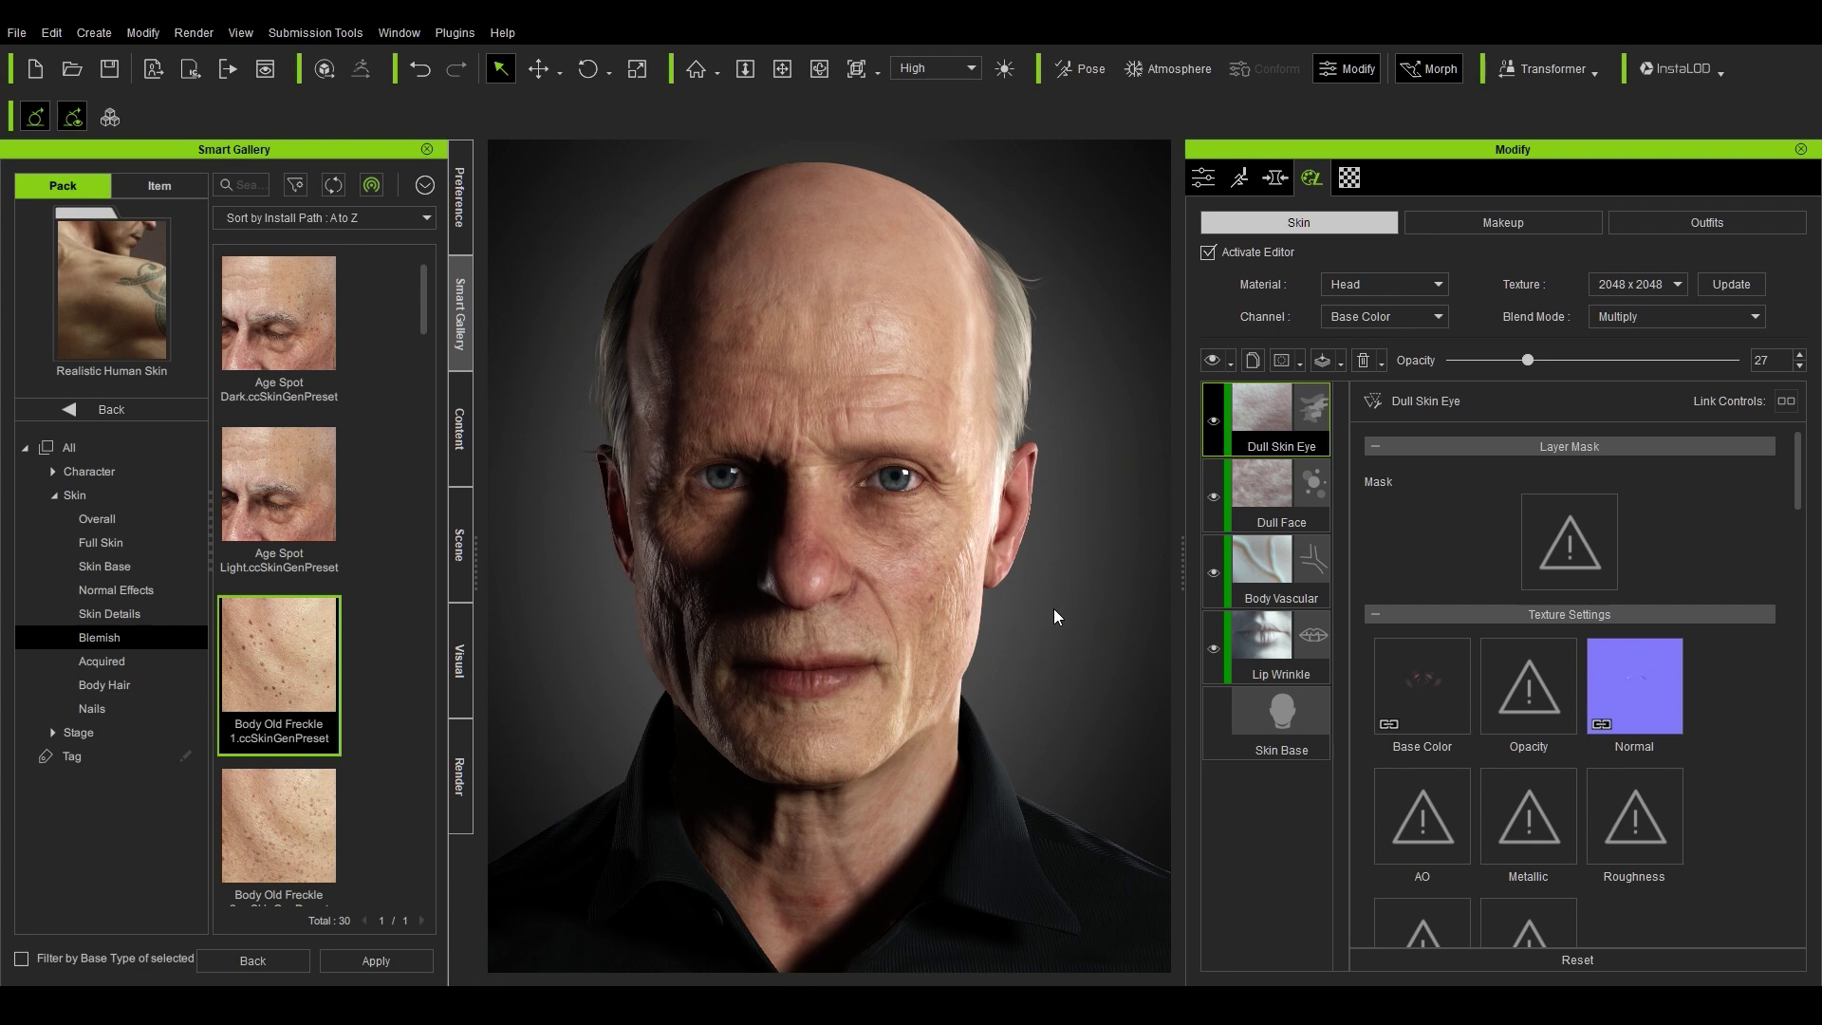
left_click_drag(1056, 615, 1057, 612)
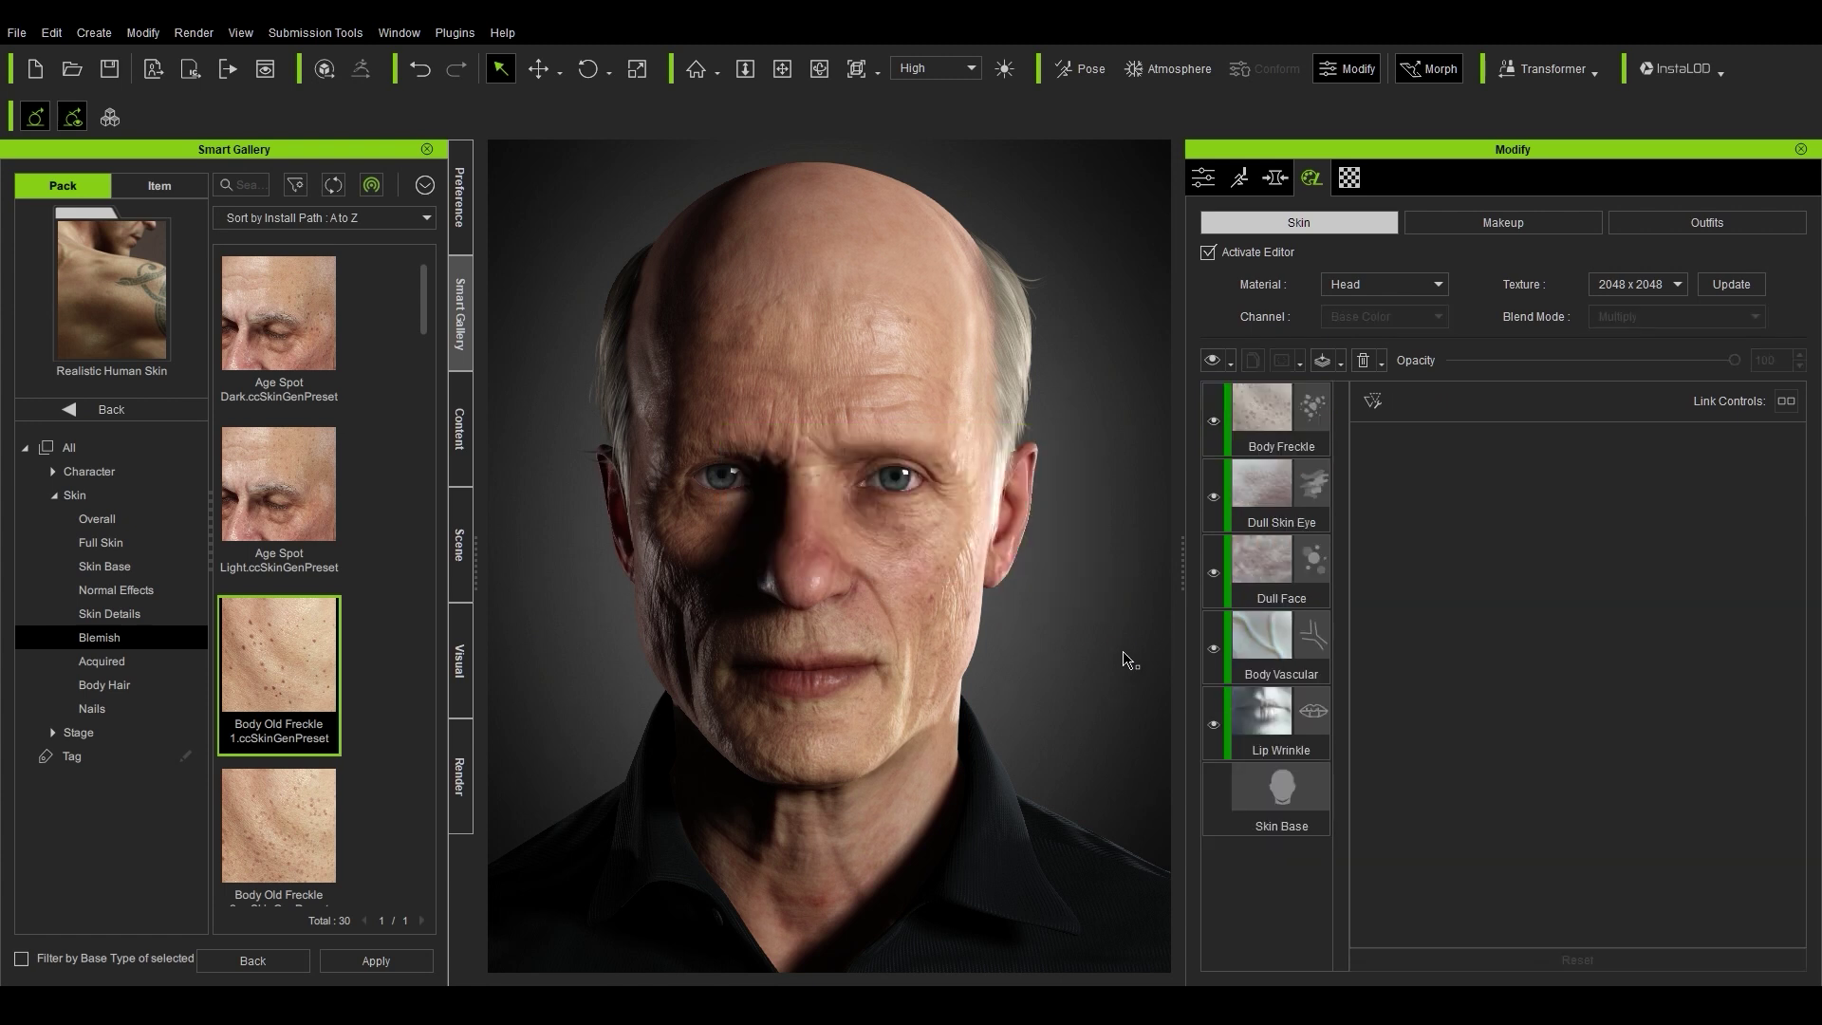
Step: Adjust the Body Freckle layer's pattern transform, changing its scale and setting its tile to 3
left_click(1226, 432)
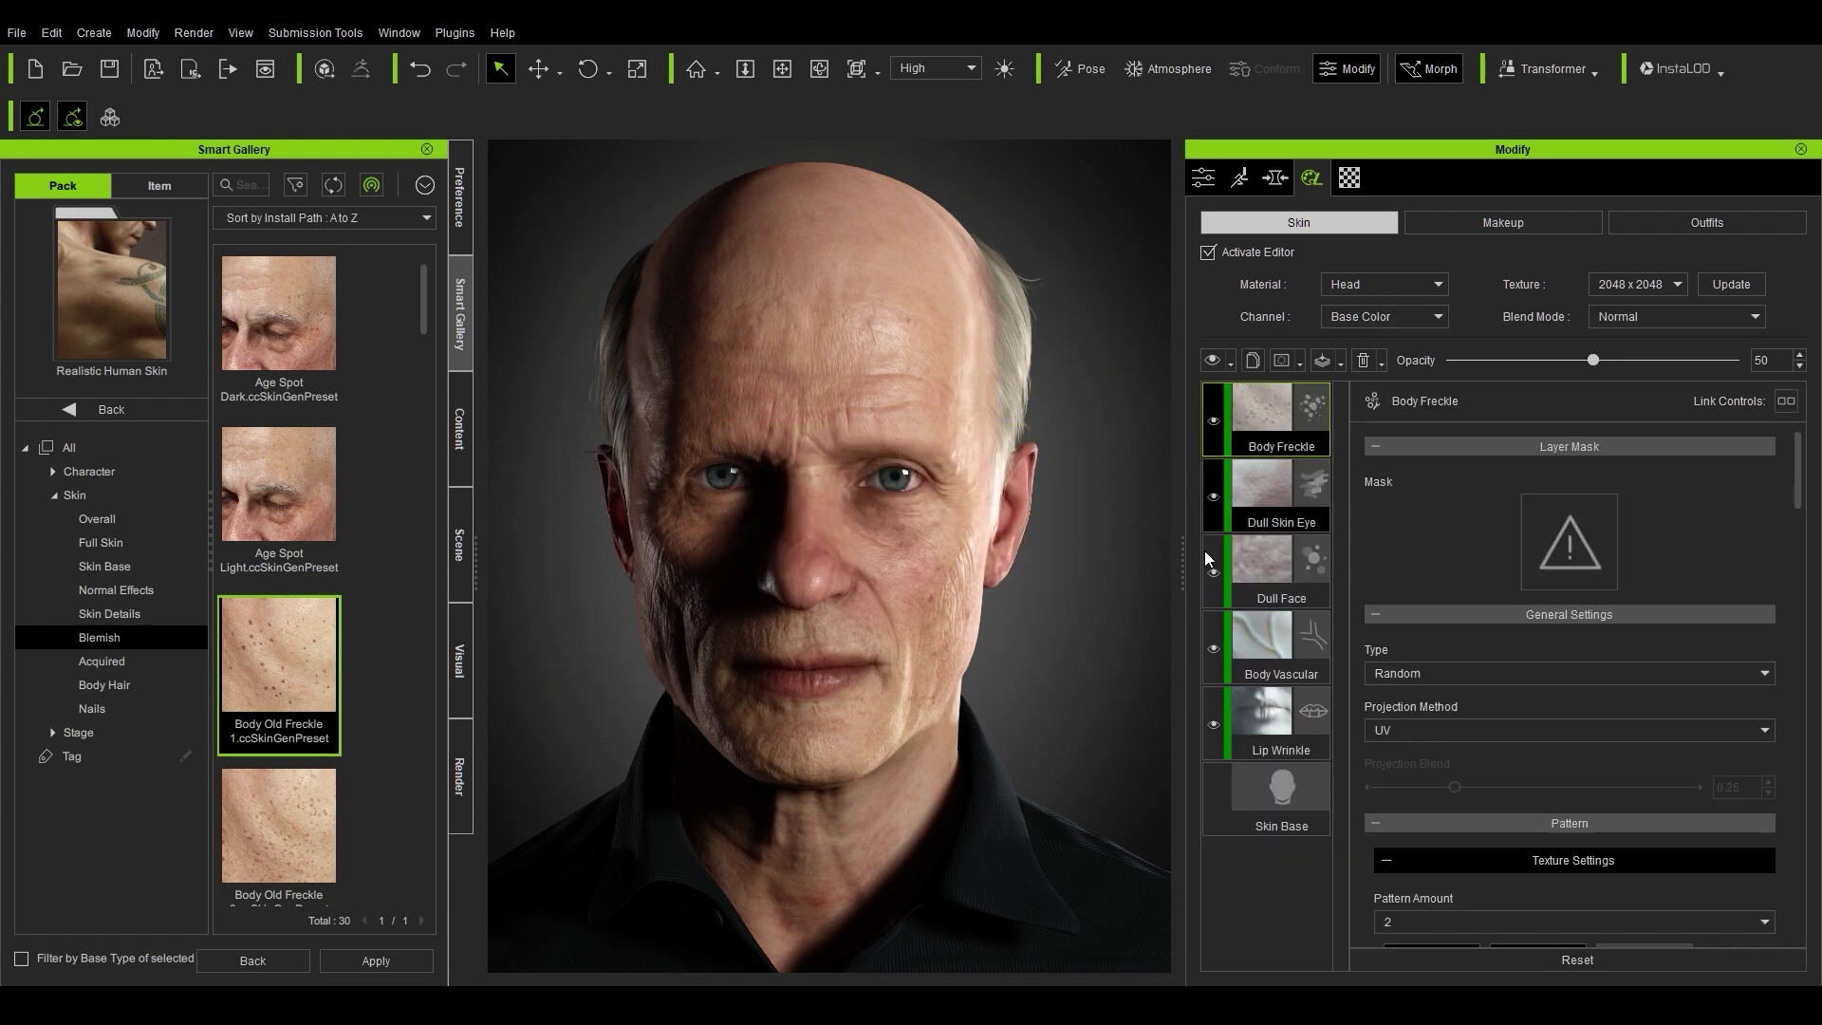
scroll(1458, 664, "down", 3)
scroll(1450, 662, "down", 2)
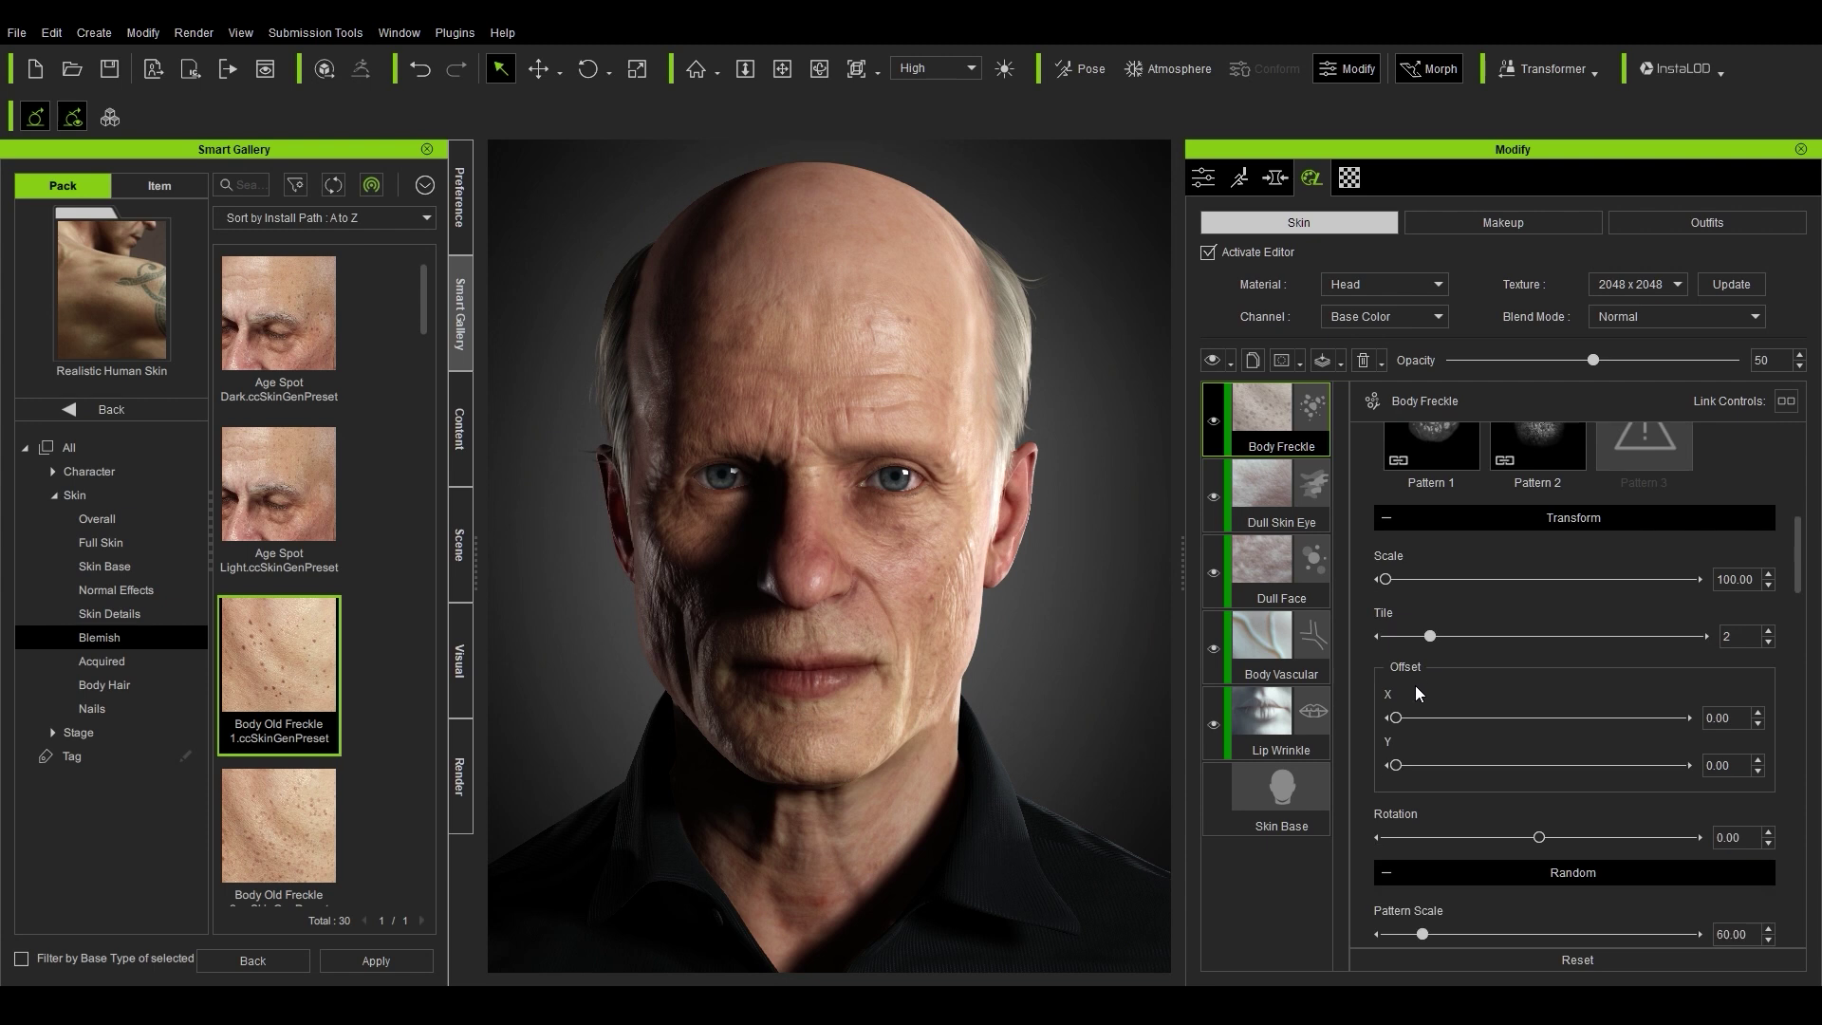
mouse_move(1385, 580)
left_mouse_down()
mouse_move(1527, 570)
mouse_move(1412, 580)
left_mouse_up()
left_click_drag(1542, 636, 1449, 635)
Step: Set the freckles' random Pattern Scale to 164.58 and adjust their Random Remove amount
scroll(1403, 785, "down", 3)
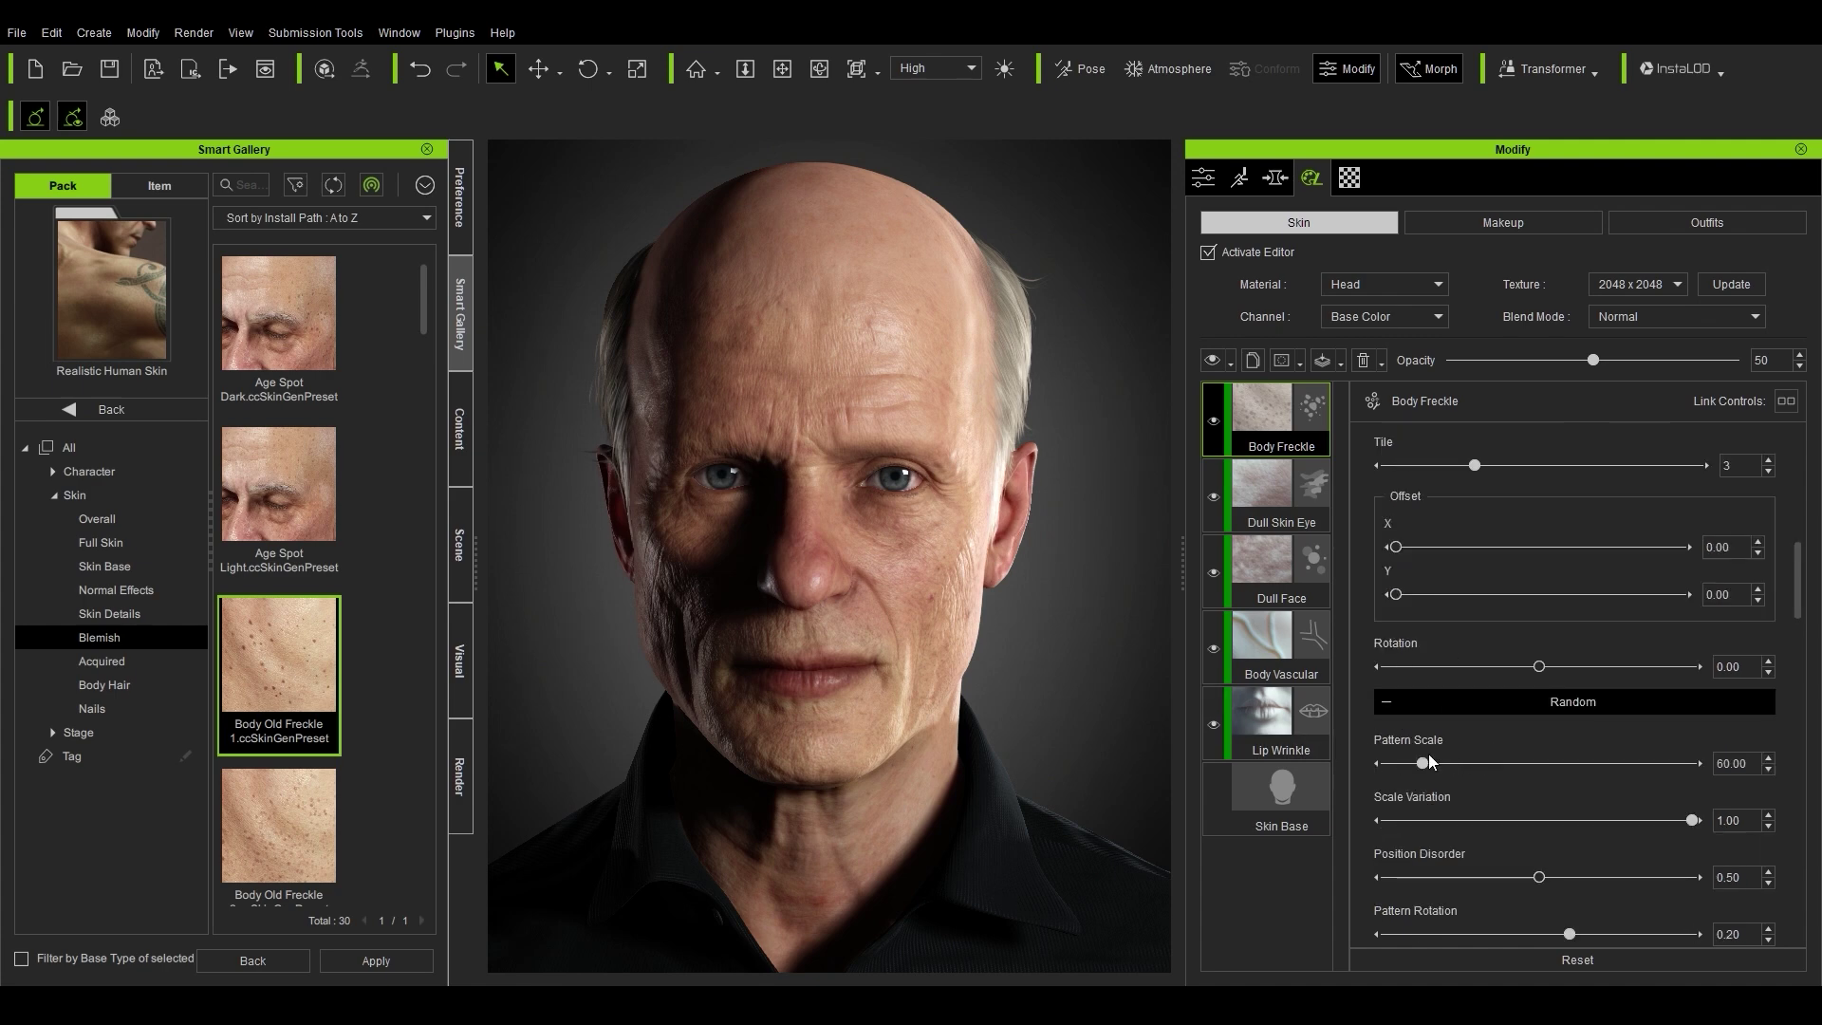
left_click_drag(1423, 762, 1484, 774)
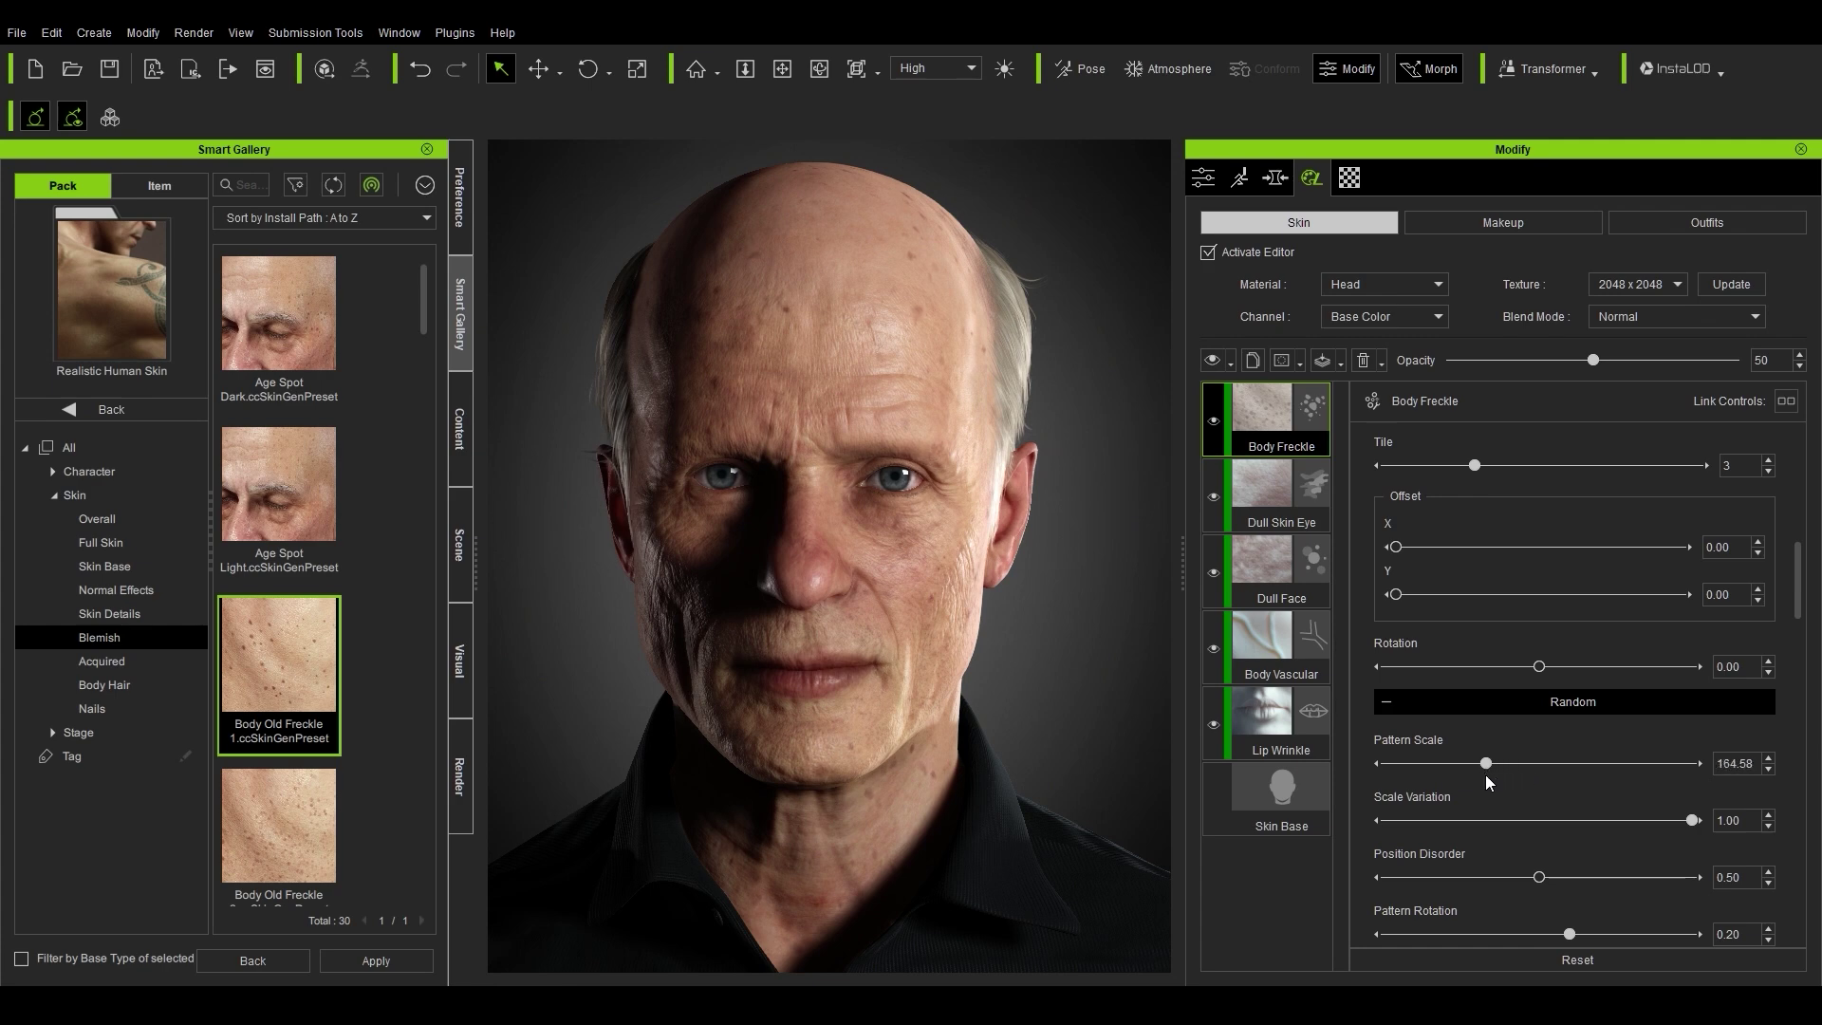
scroll(1655, 731, "down", 2)
scroll(1521, 776, "down", 4)
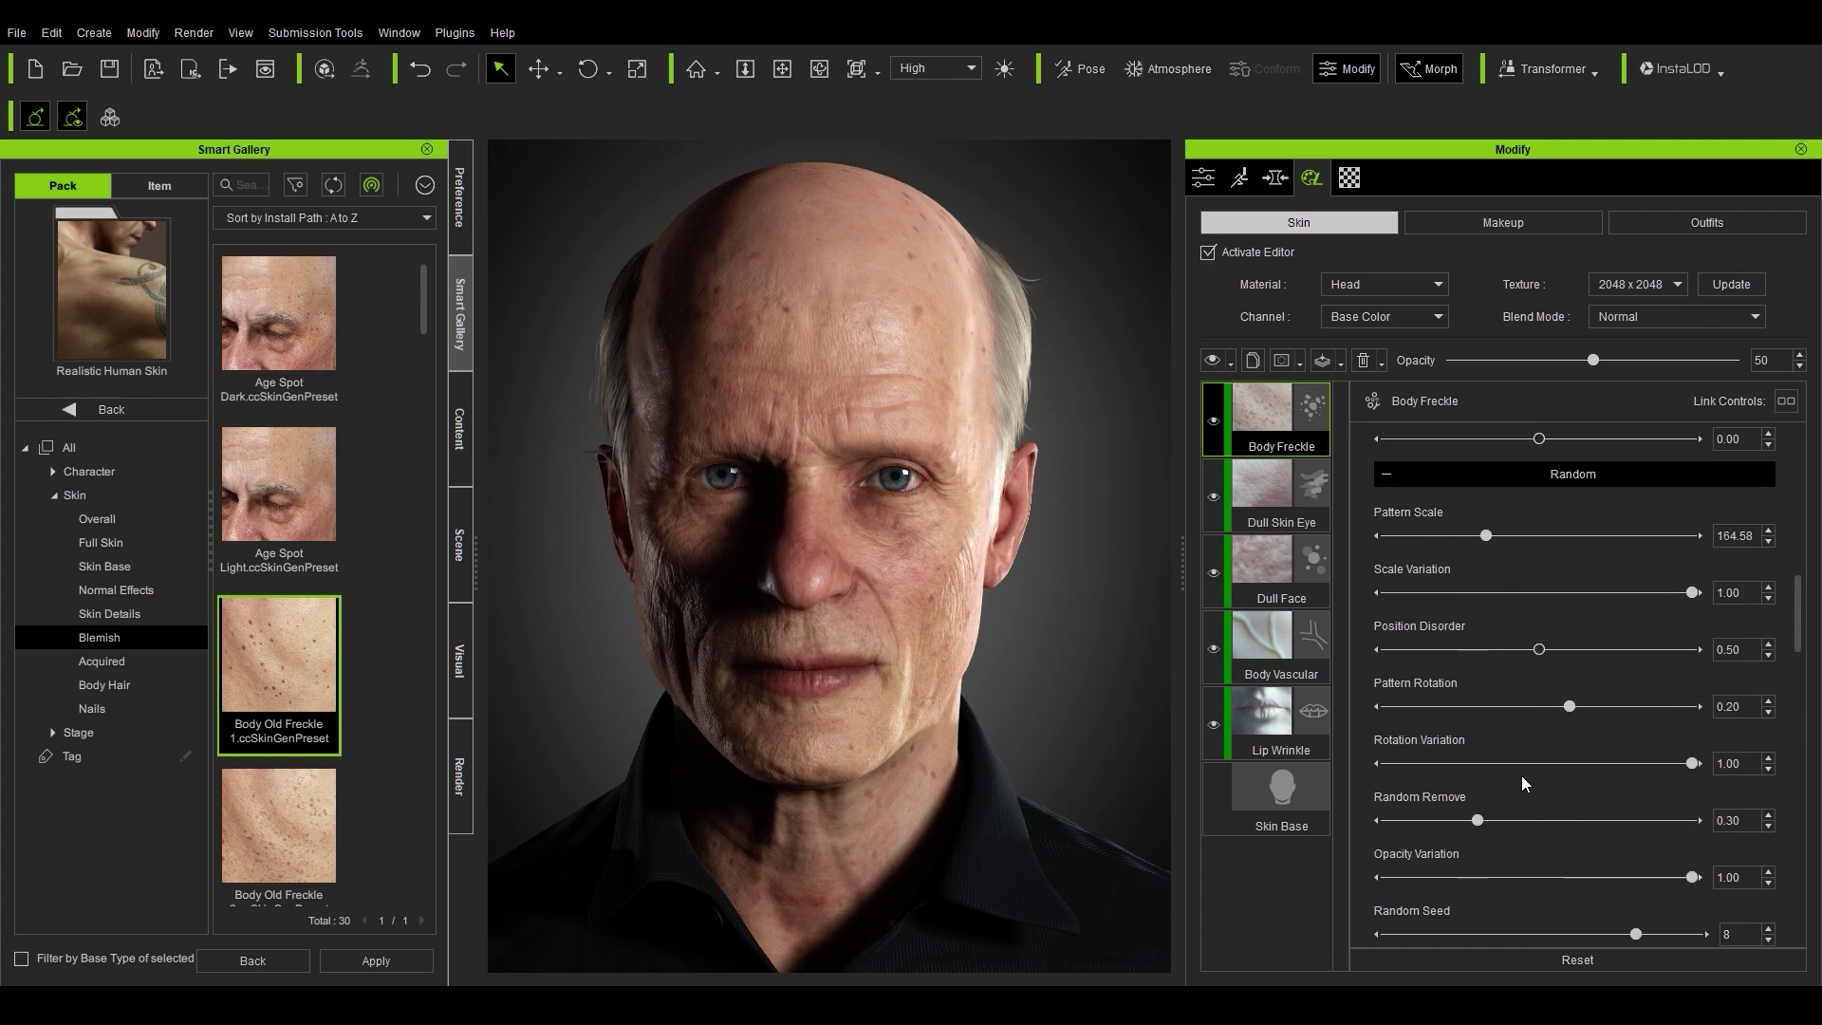
left_click_drag(1601, 818, 1378, 822)
Step: Try the Single Color type on the freckle pattern and switch it back to Duo Color
scroll(1765, 735, "down", 4)
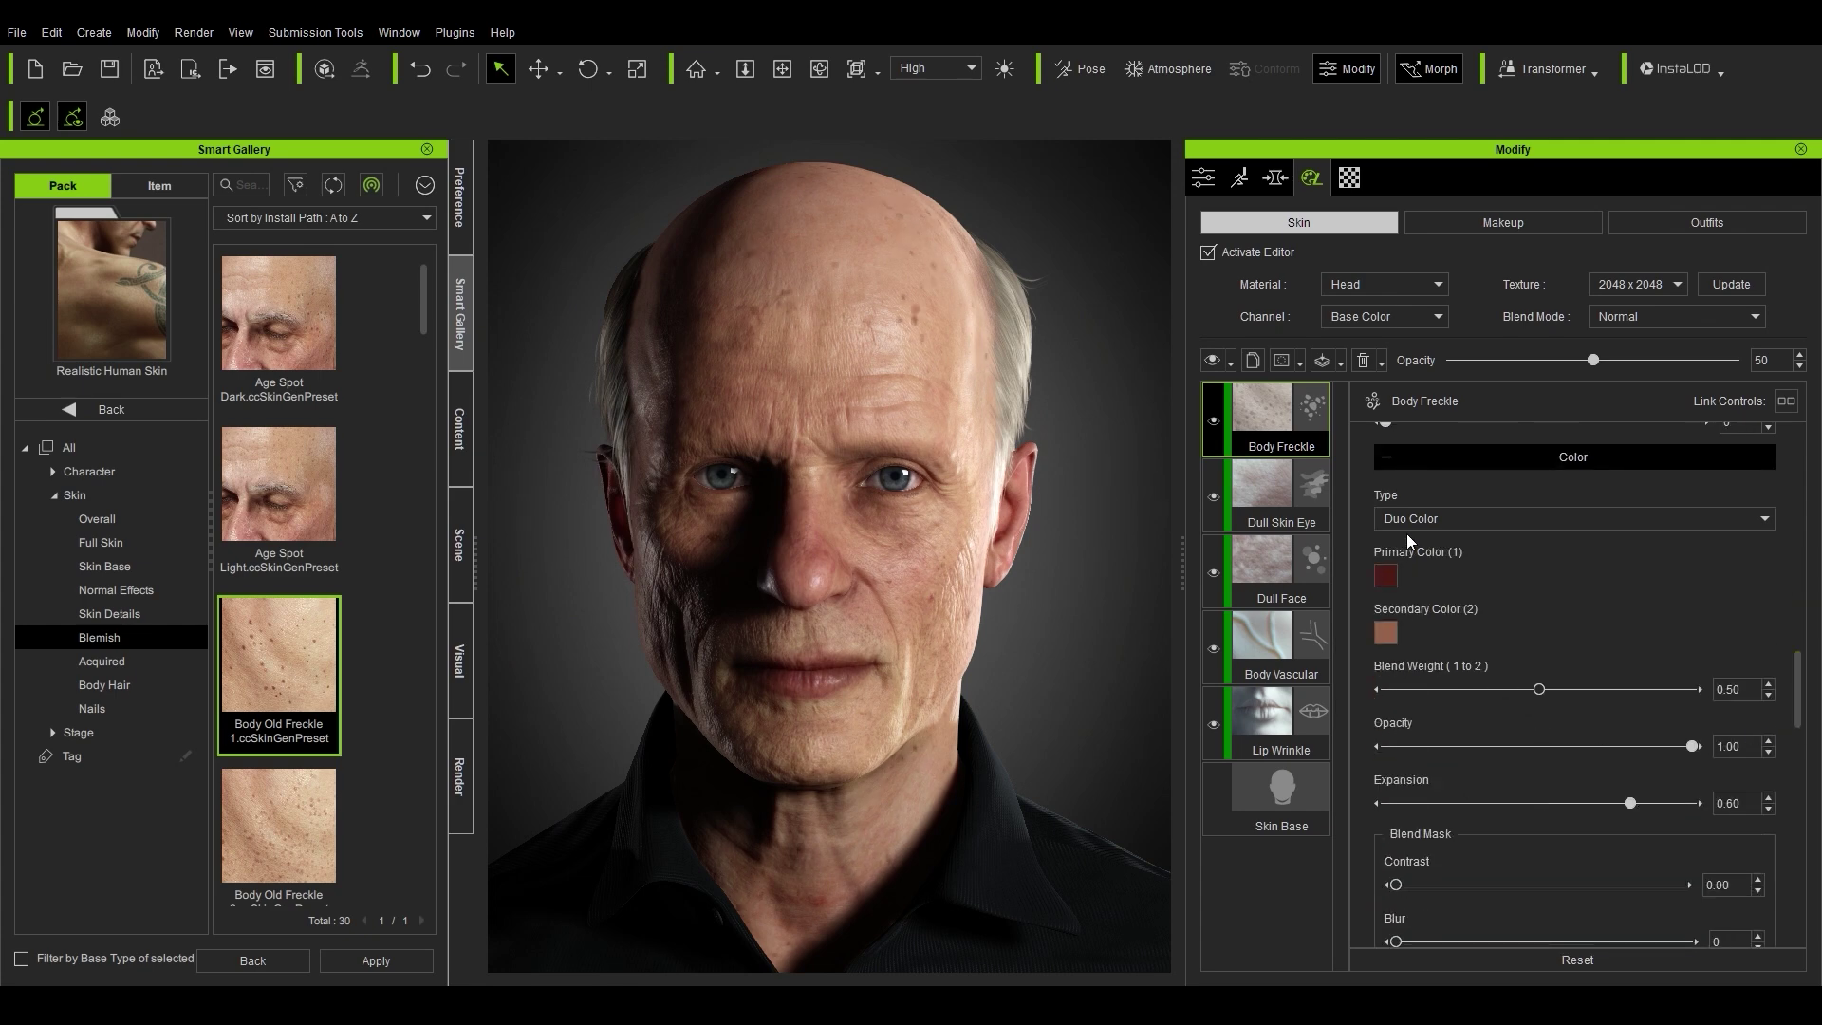
left_click(1416, 522)
left_click(1416, 538)
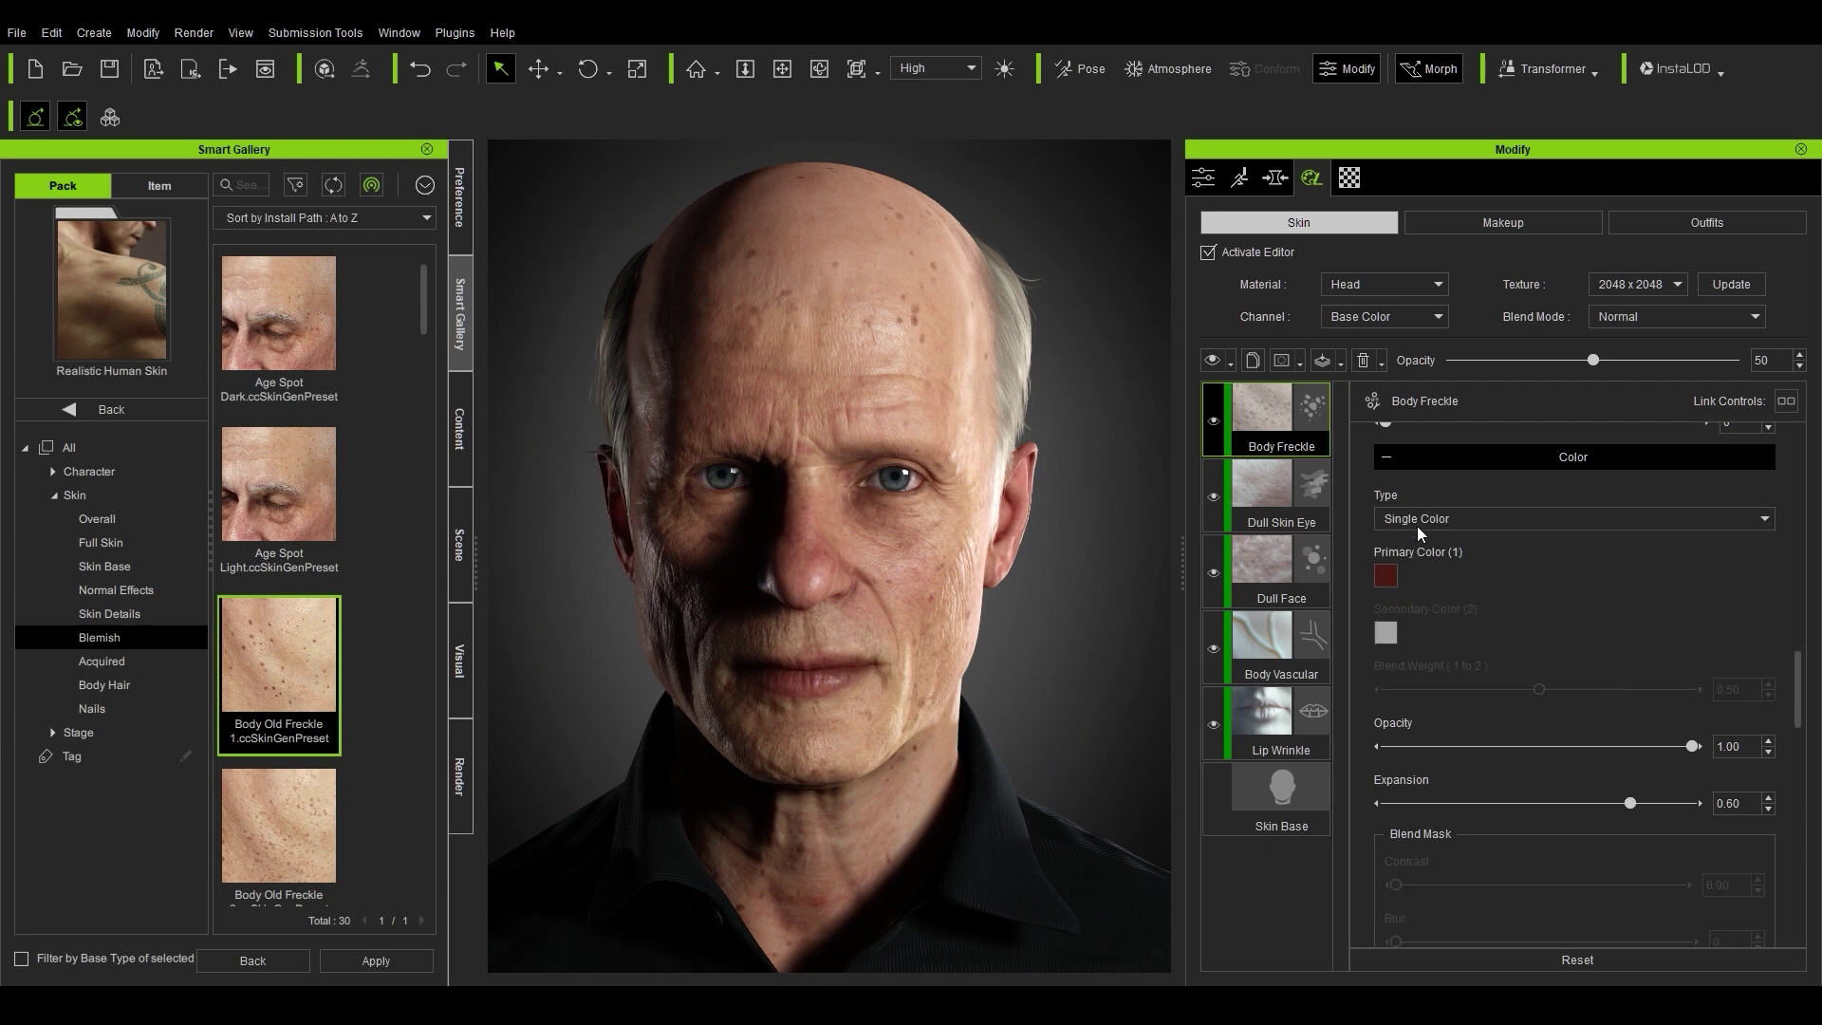
left_click(1416, 526)
left_click(1415, 552)
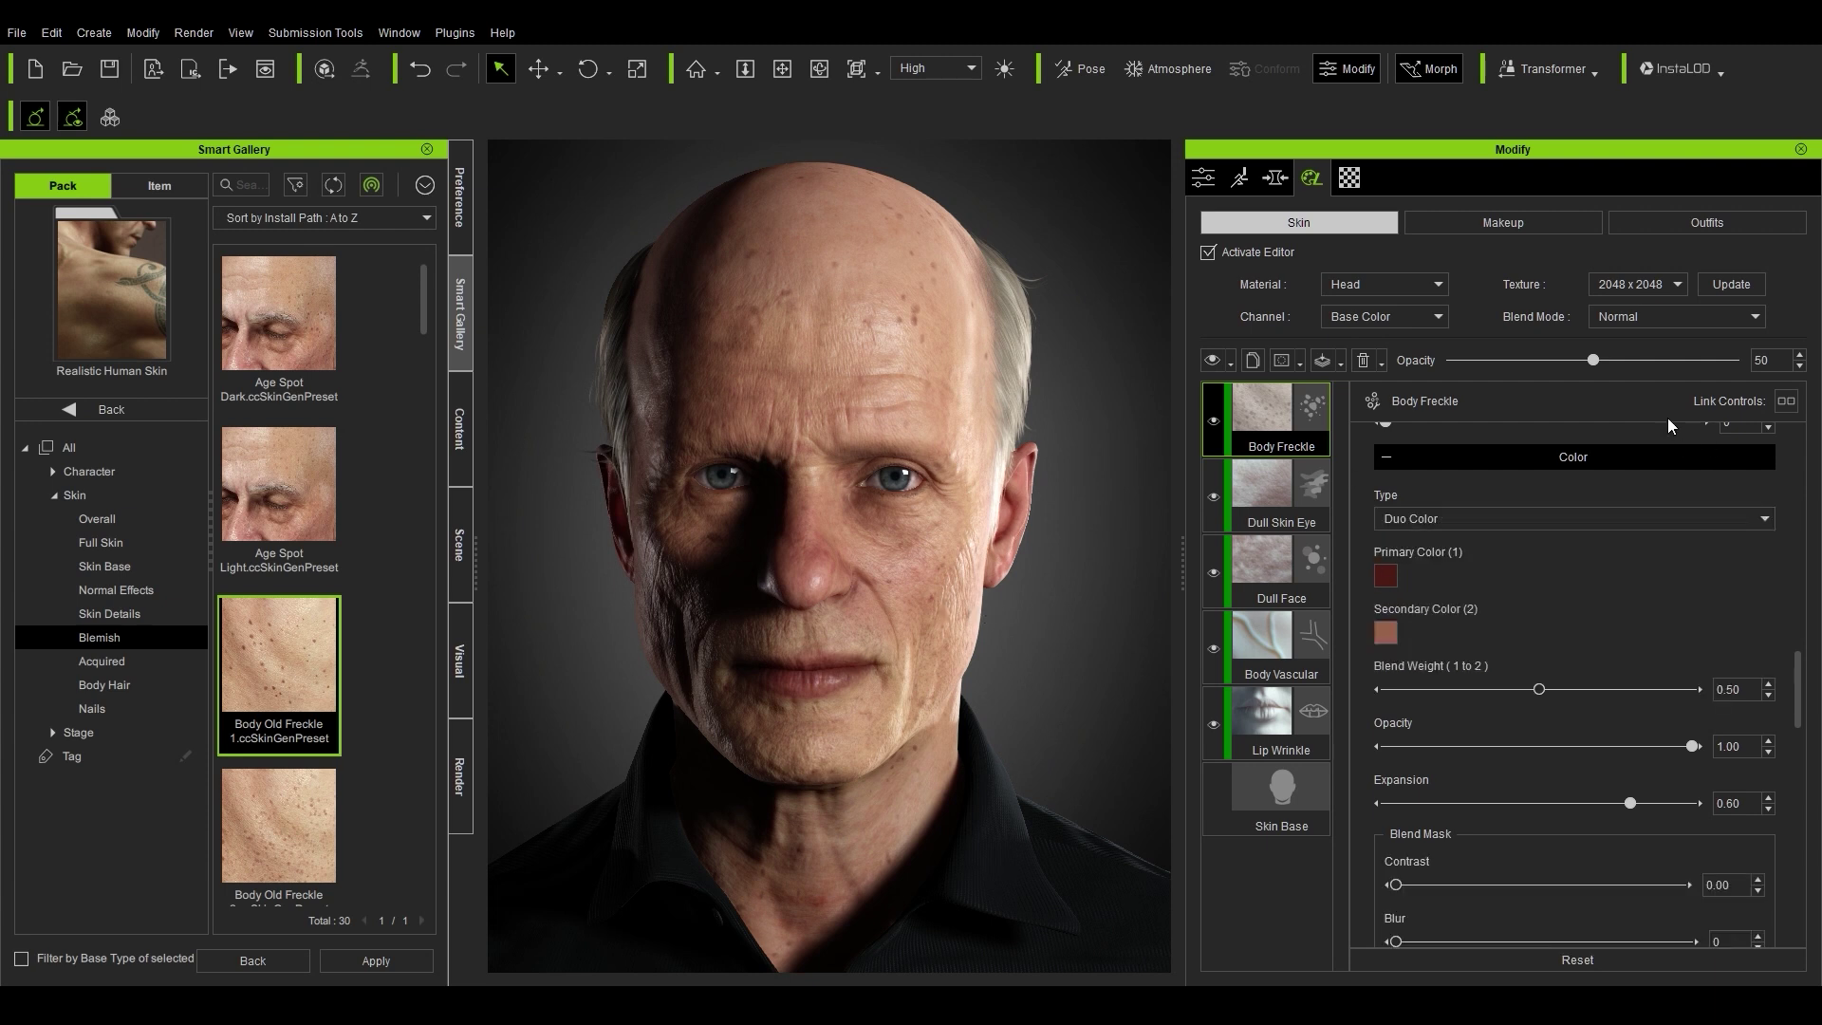
Step: Set the Body Freckle layer's overall opacity to 26
left_click_drag(1593, 363, 1705, 360)
left_click_drag(1461, 363, 1521, 381)
Step: Hide all five skin layers from Body Freckle down to Lip Wrinkle and show them again to compare the face
right_click_drag(978, 624, 1171, 526)
left_click(1213, 420)
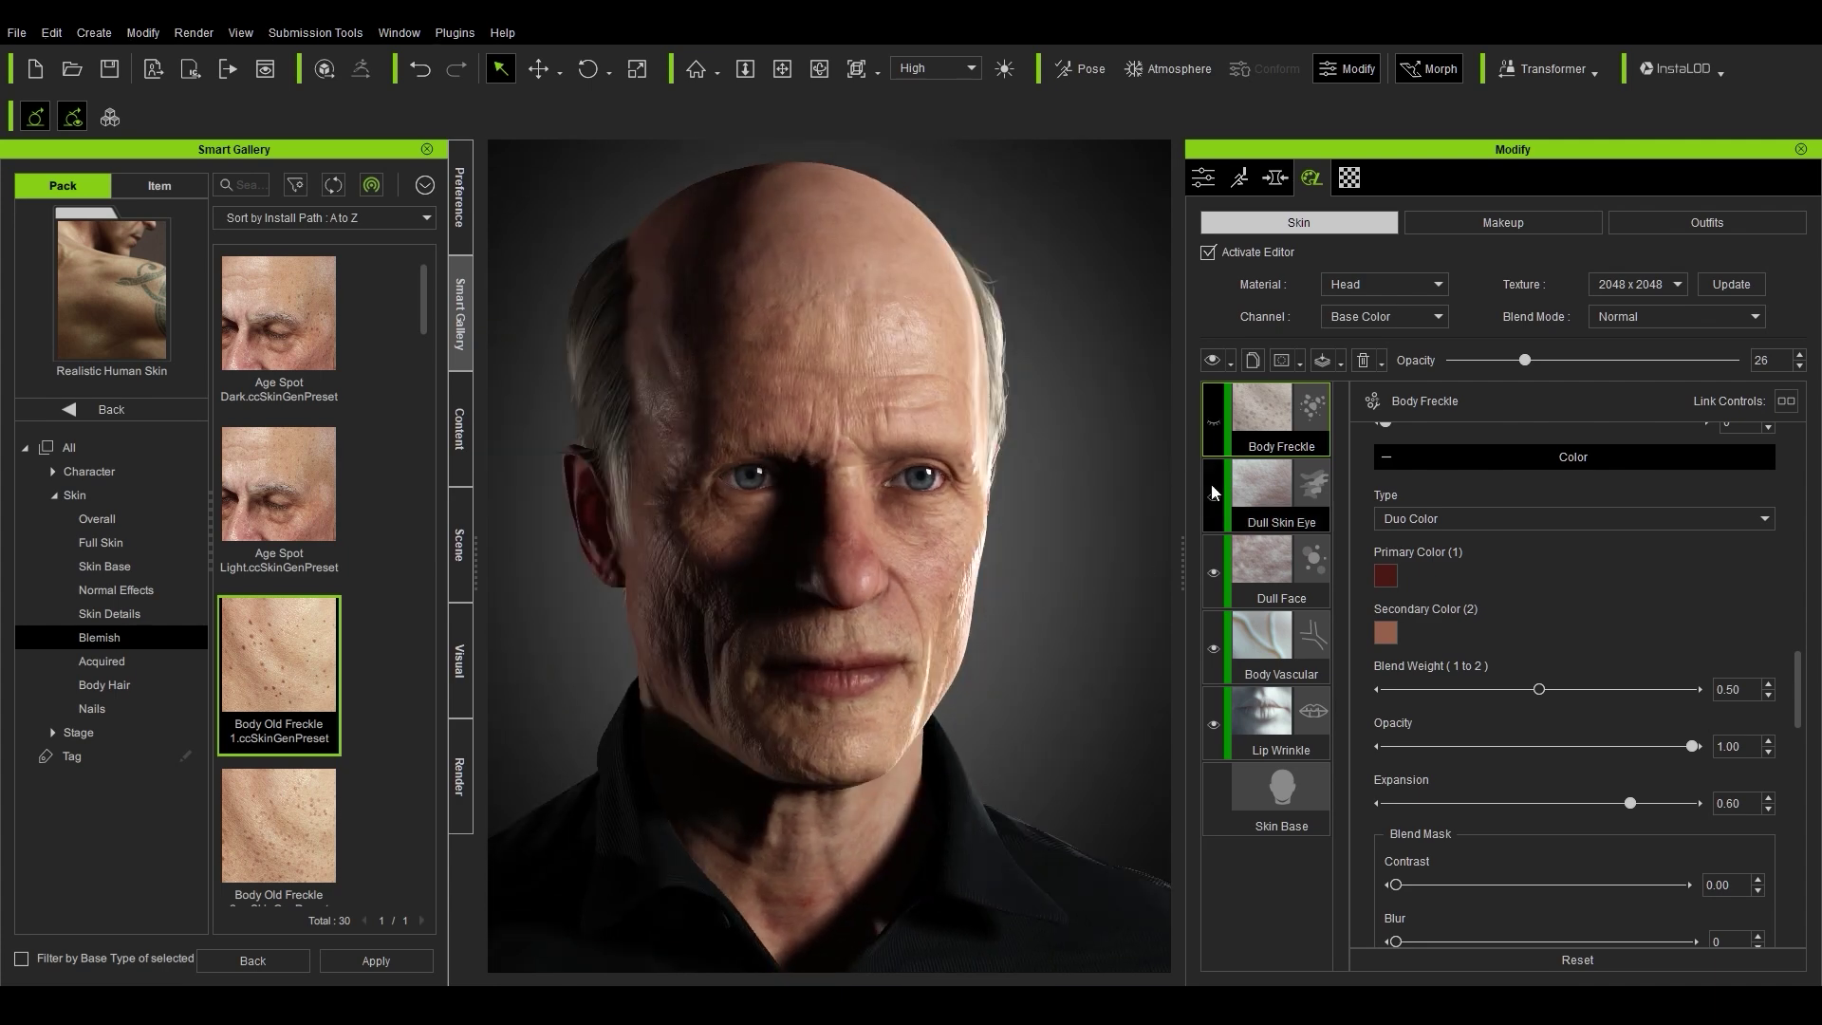
left_click(1213, 497)
left_click(1214, 572)
left_click(1213, 647)
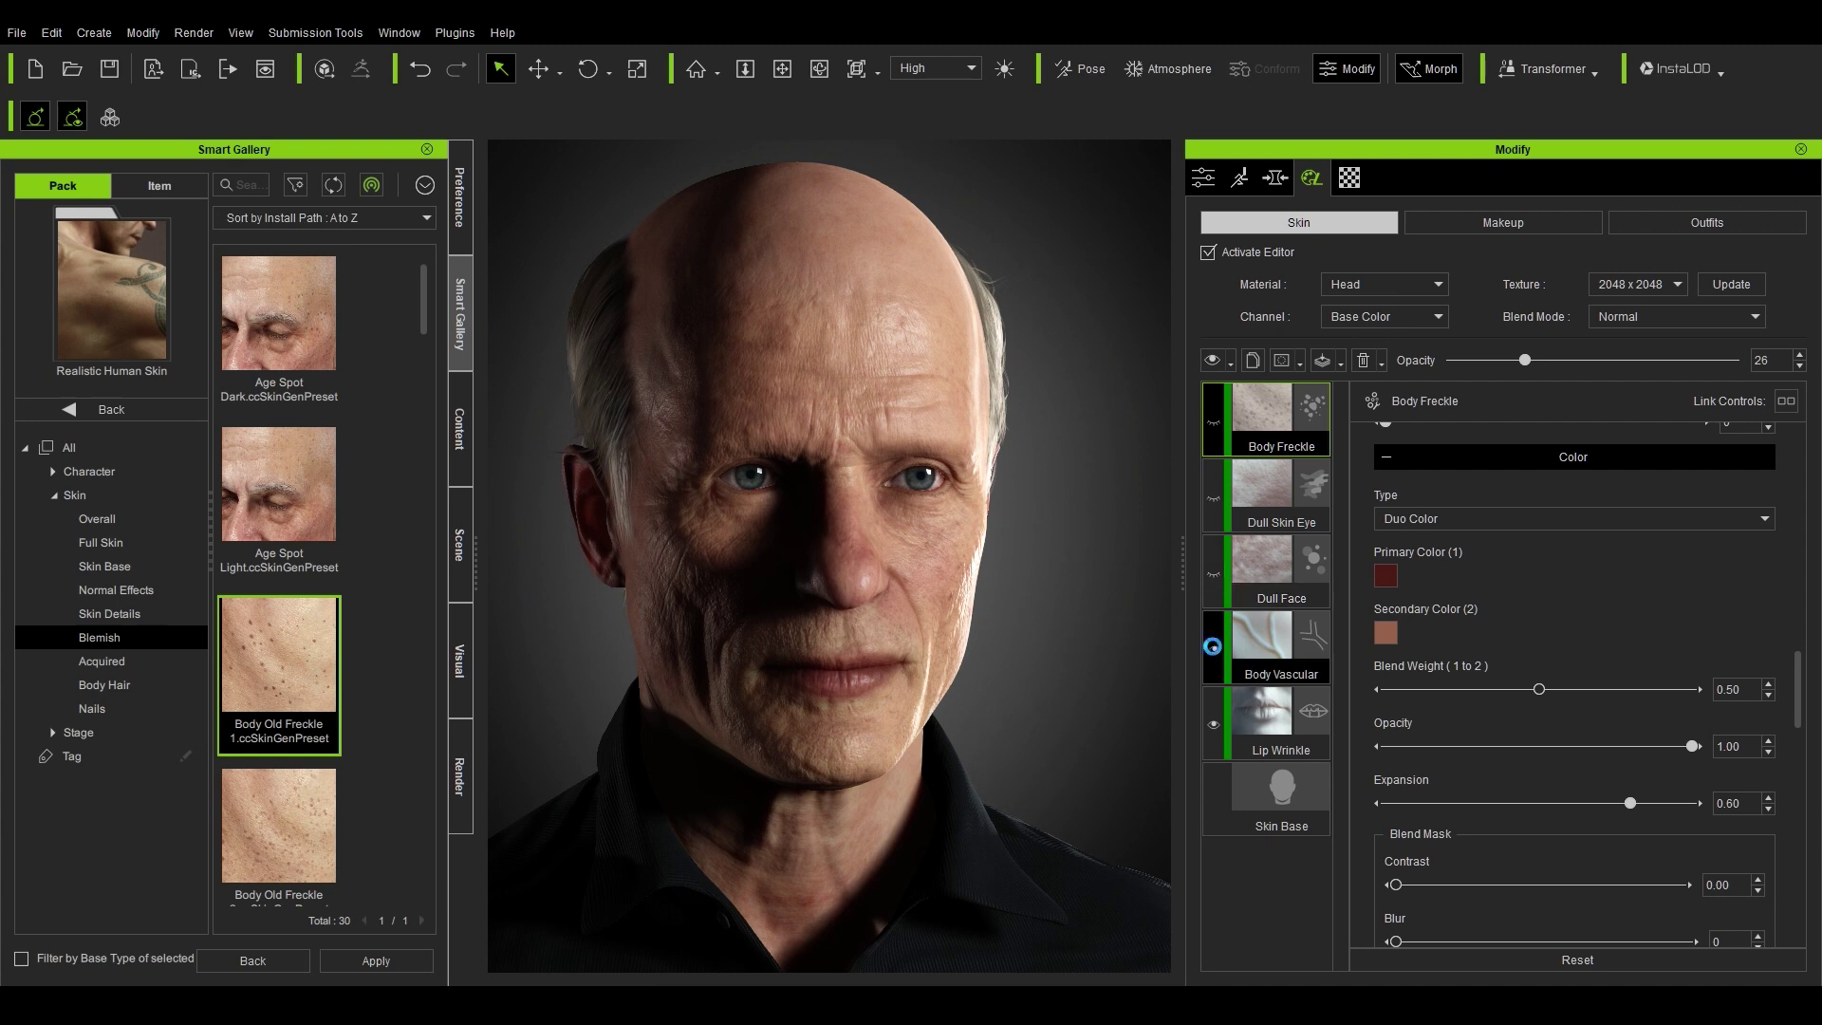
left_click(1213, 724)
left_click(1213, 724)
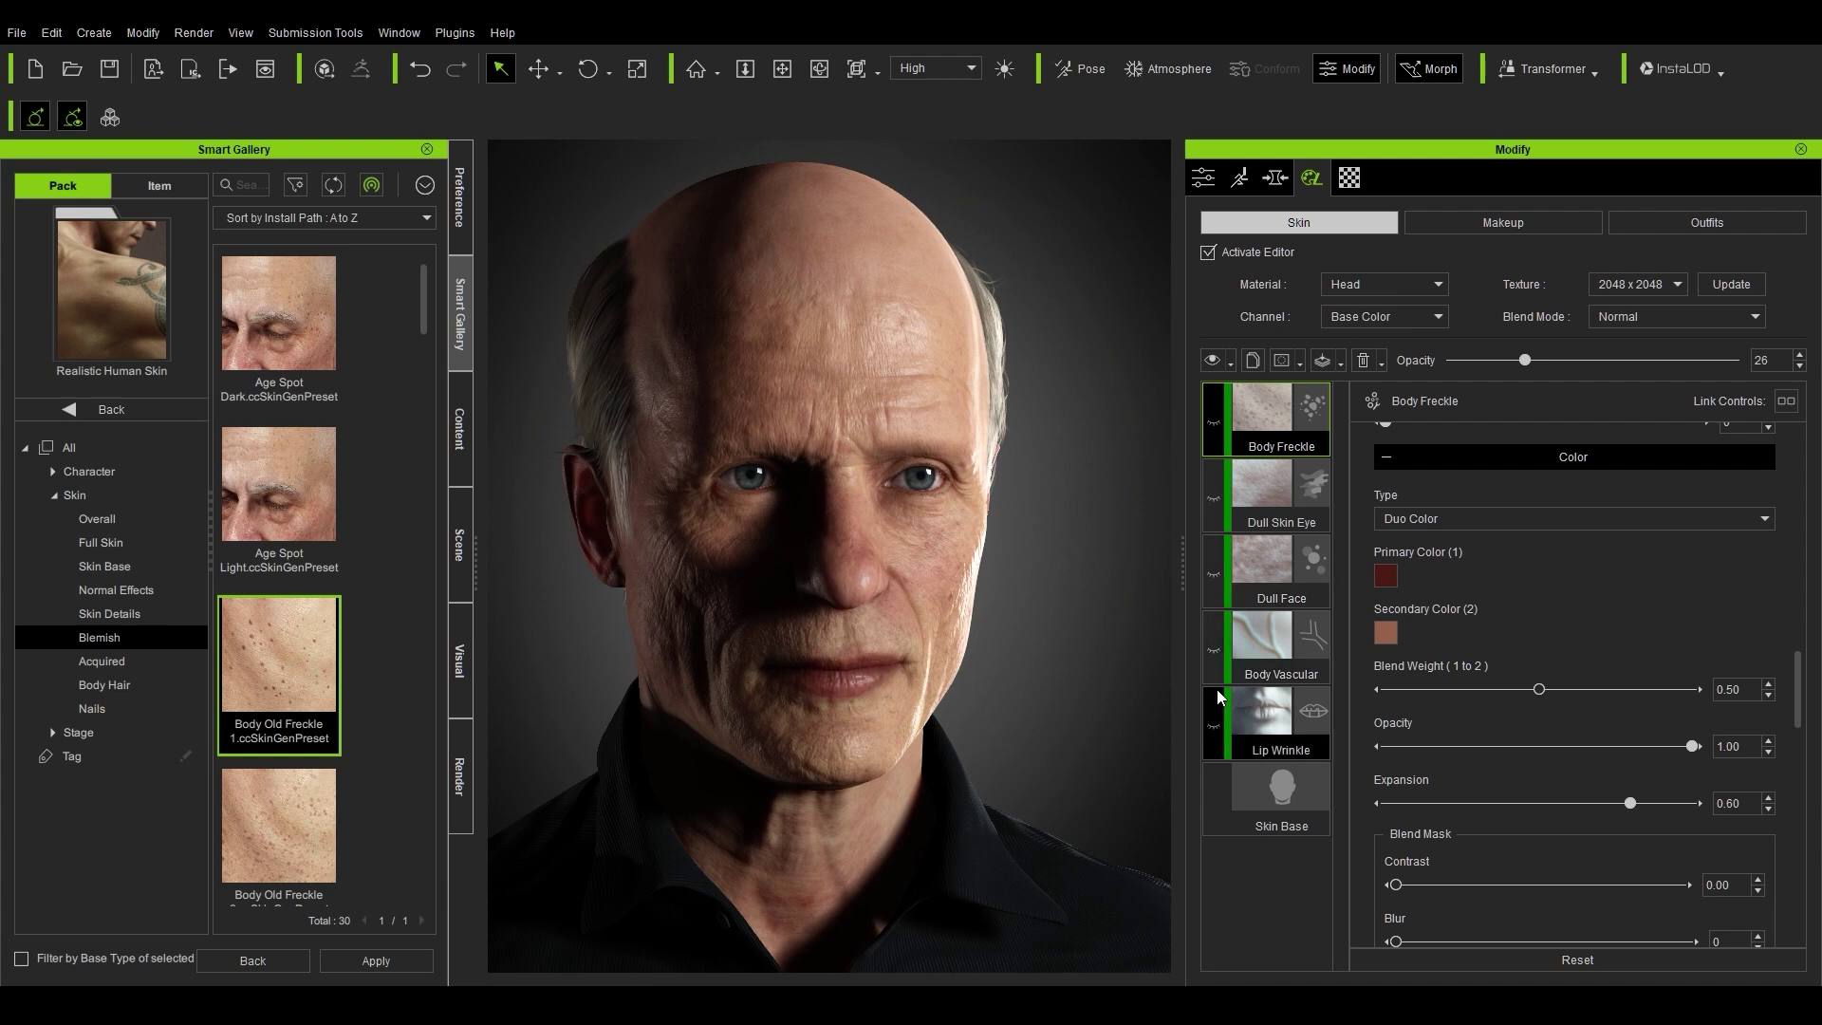
left_click(1213, 648)
left_click(1213, 572)
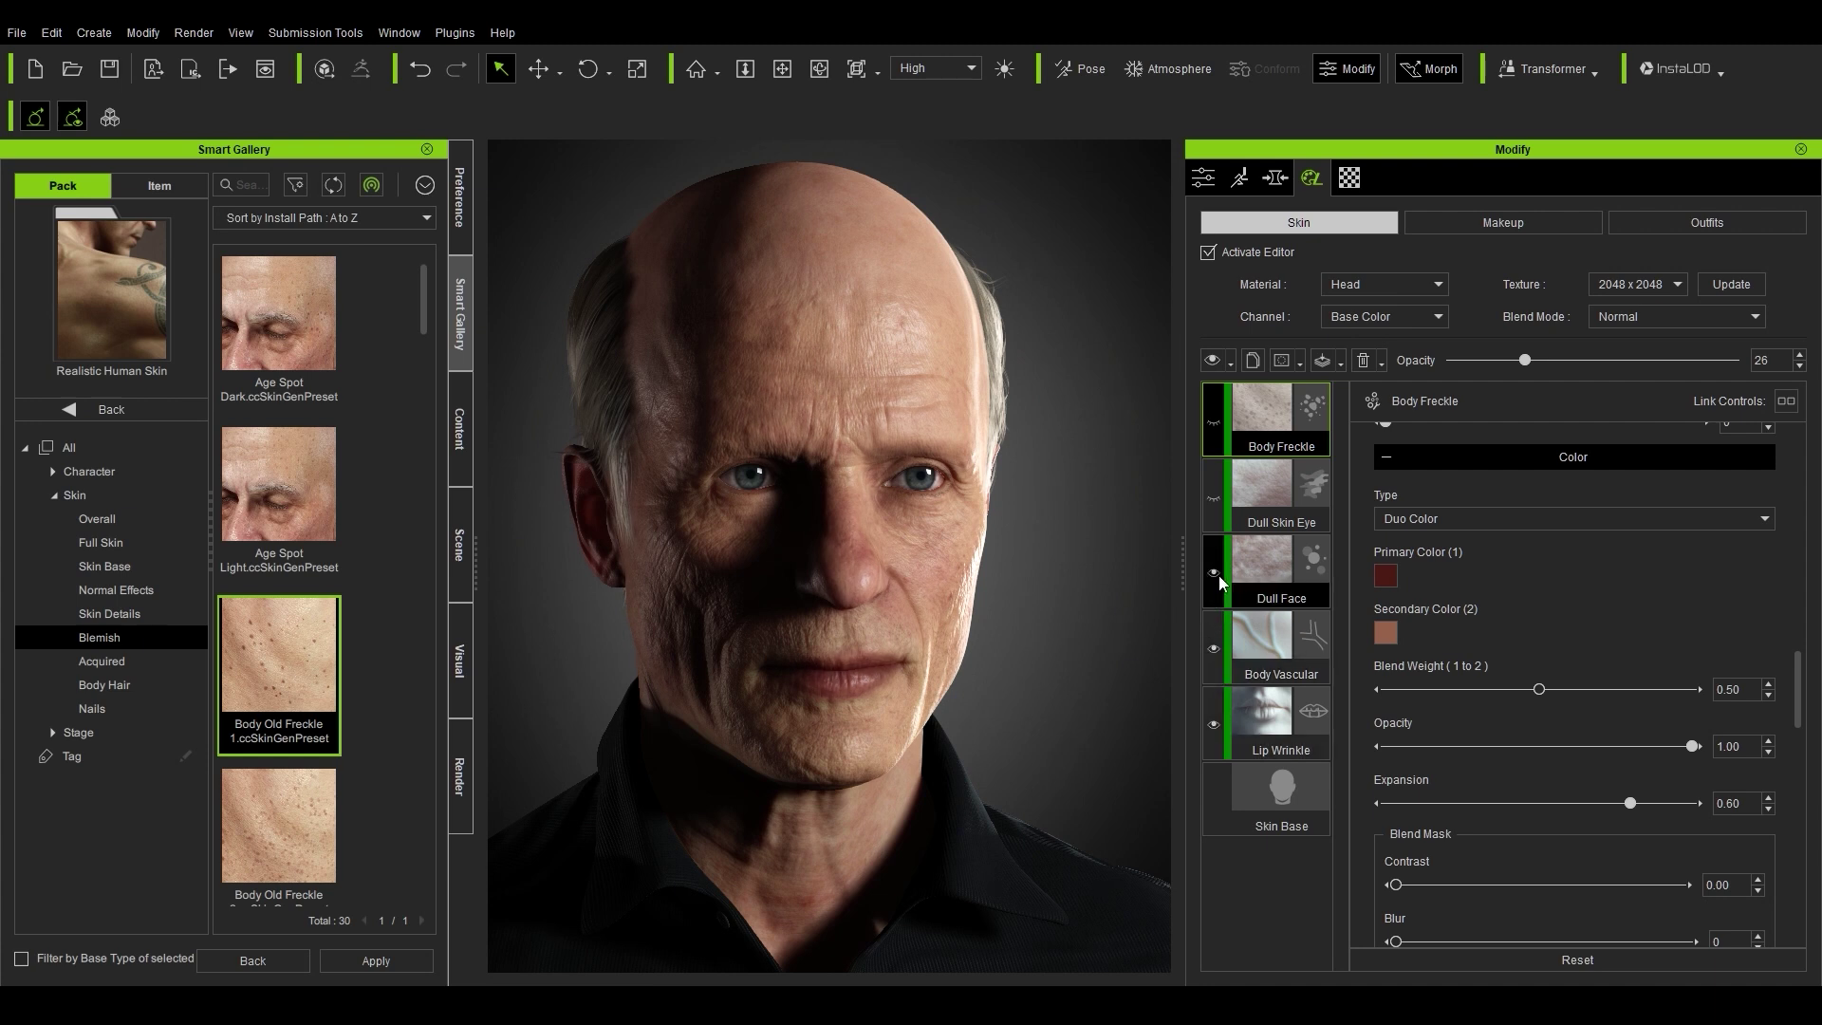
left_click(1213, 495)
left_click(1213, 421)
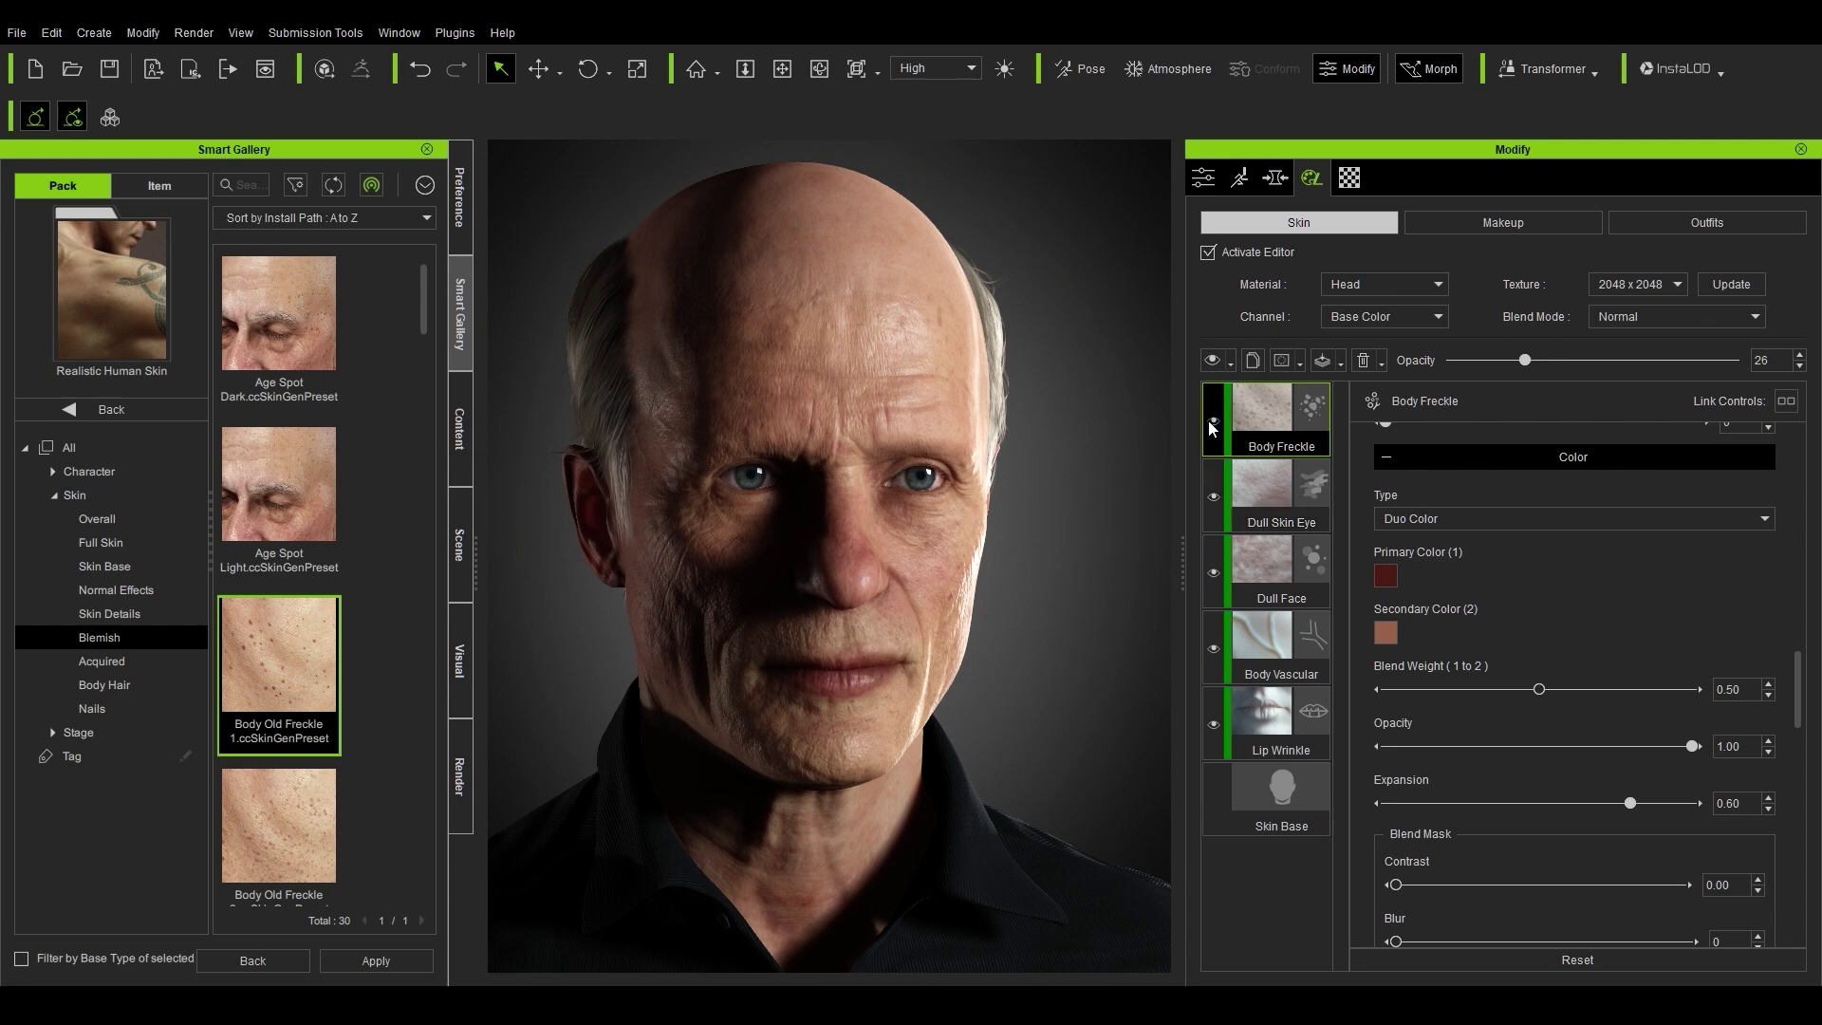
Step: Apply the Acne Scar 1 blemish preset to the avatar as a new skin layer
right_click_drag(1115, 622, 1036, 614)
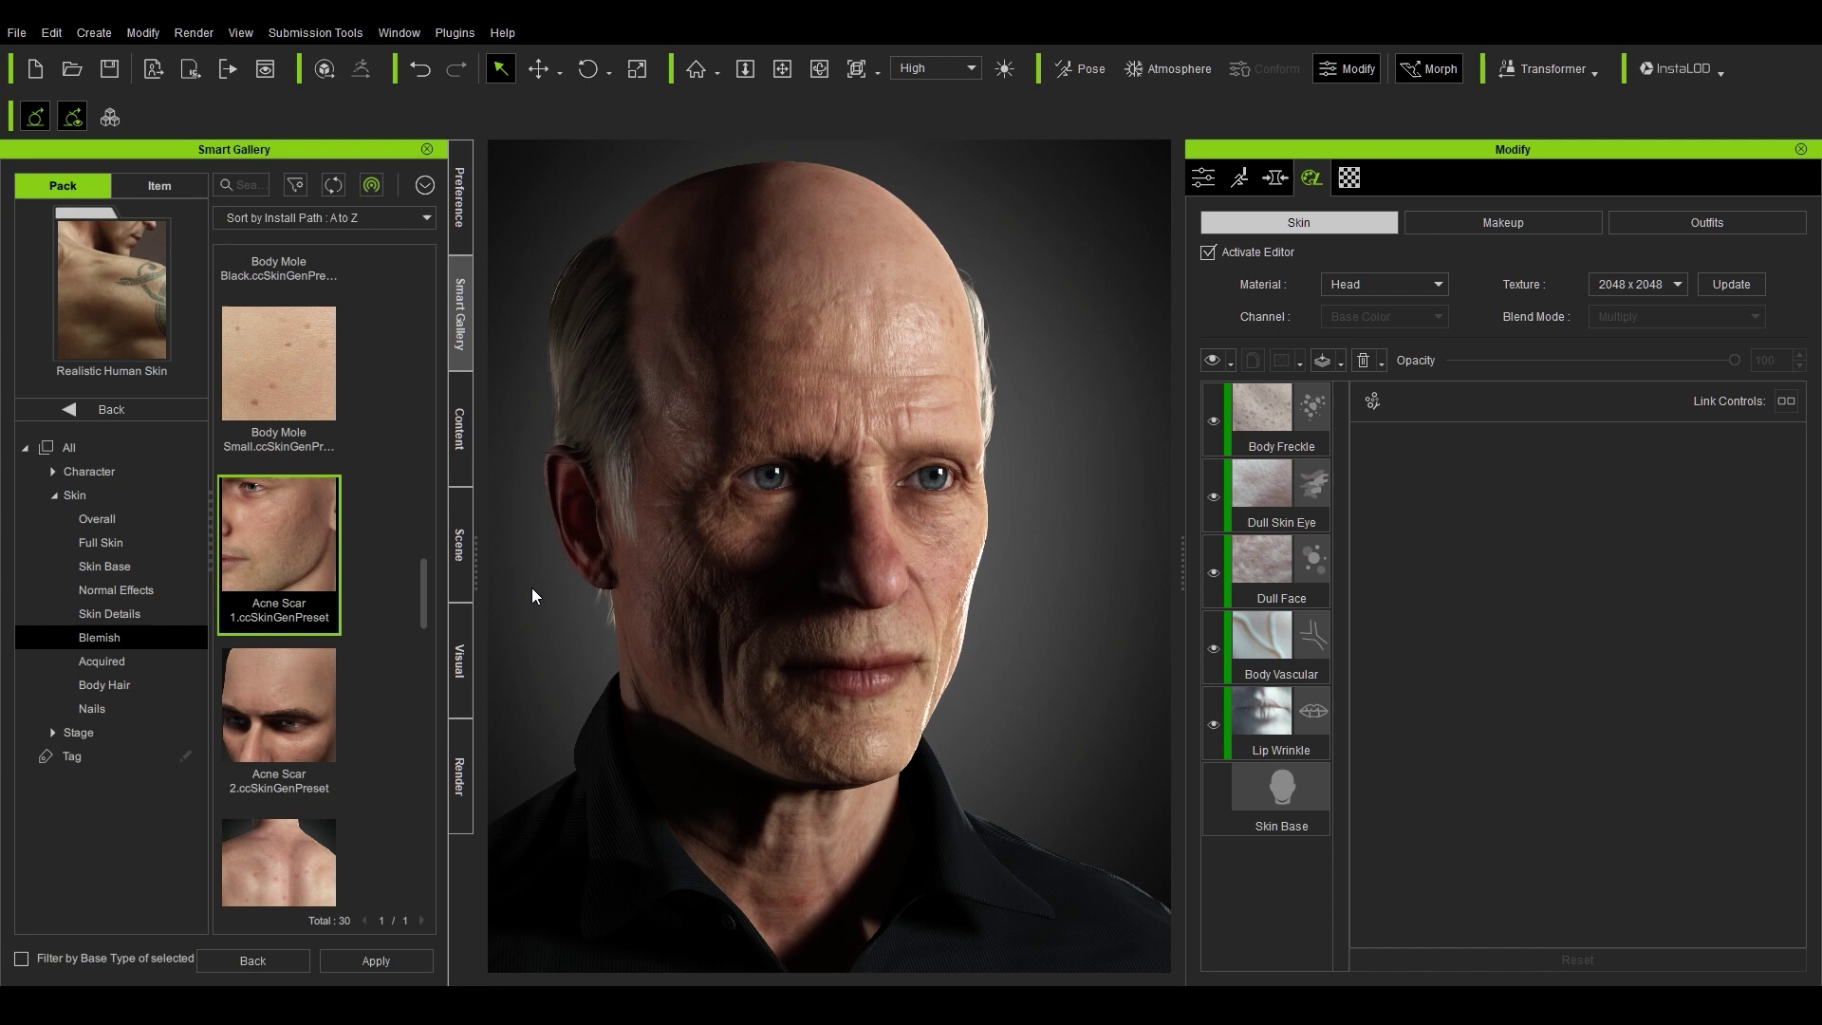
left_click_drag(532, 596, 556, 595)
left_click(756, 542)
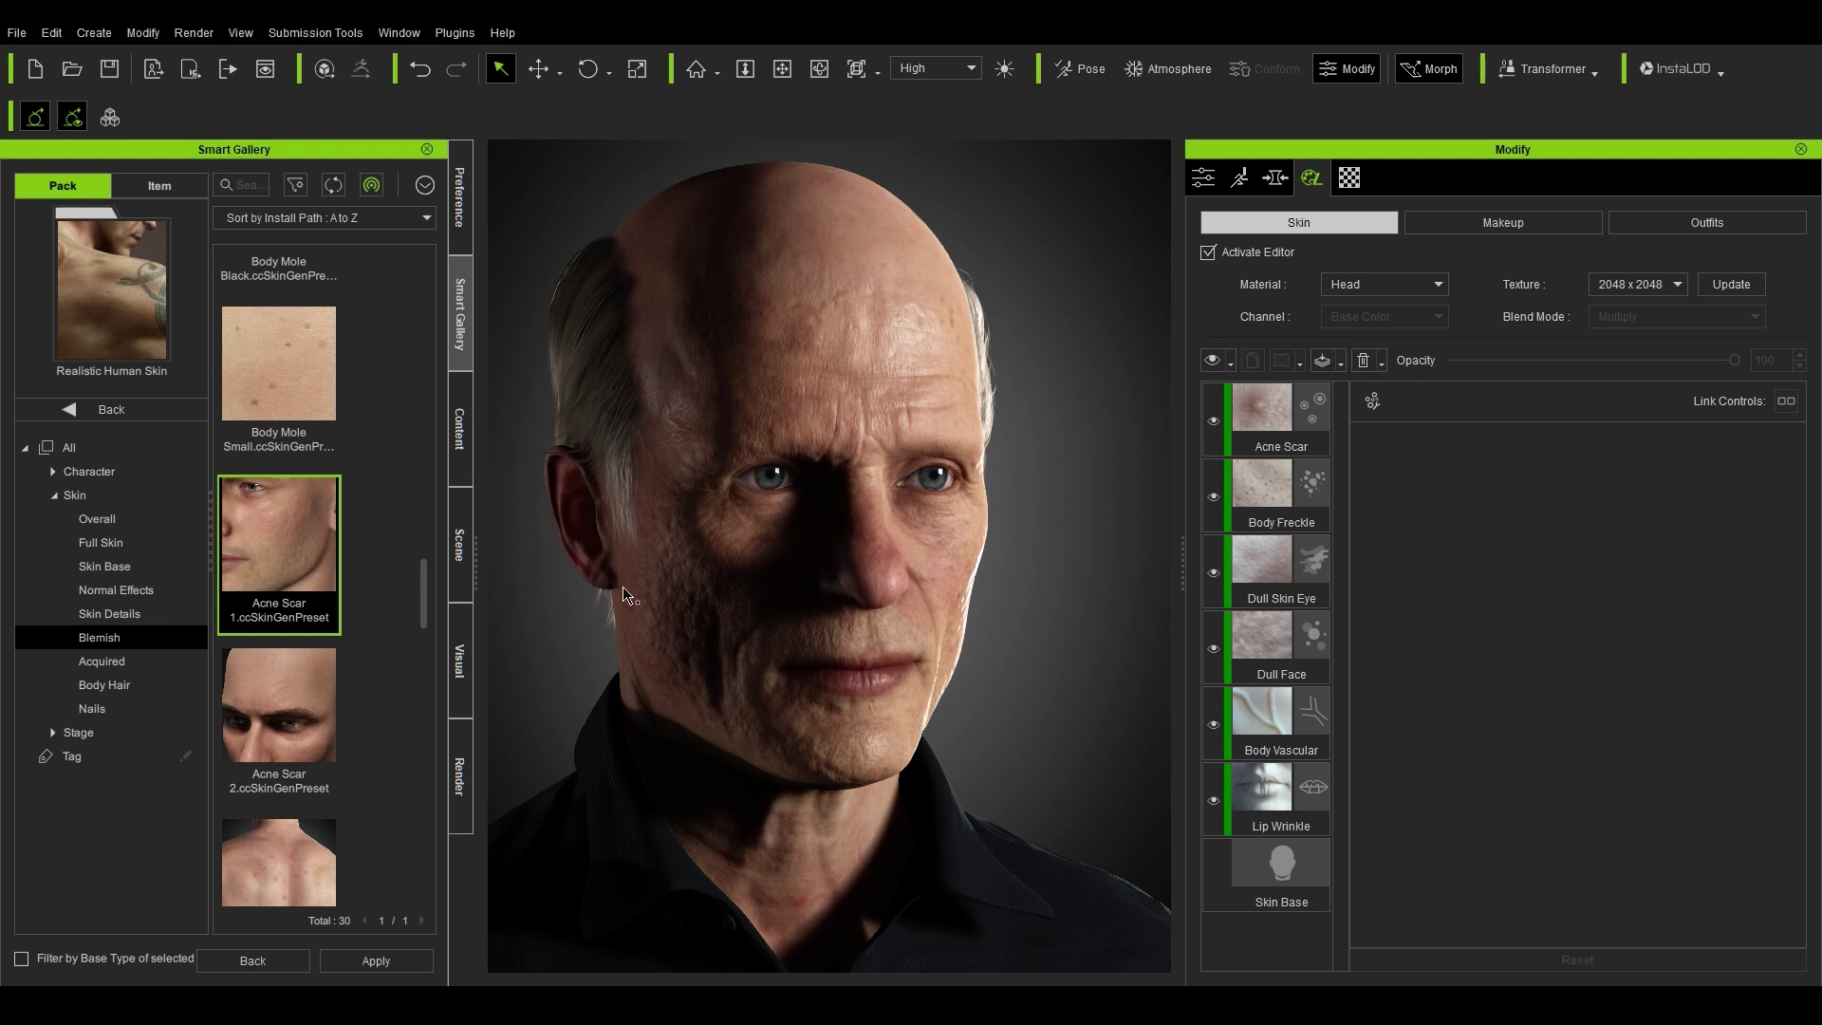
Step: Reduce the Acne Scar layer's overall opacity while checking the scars on the cheek up close
left_click(1276, 423)
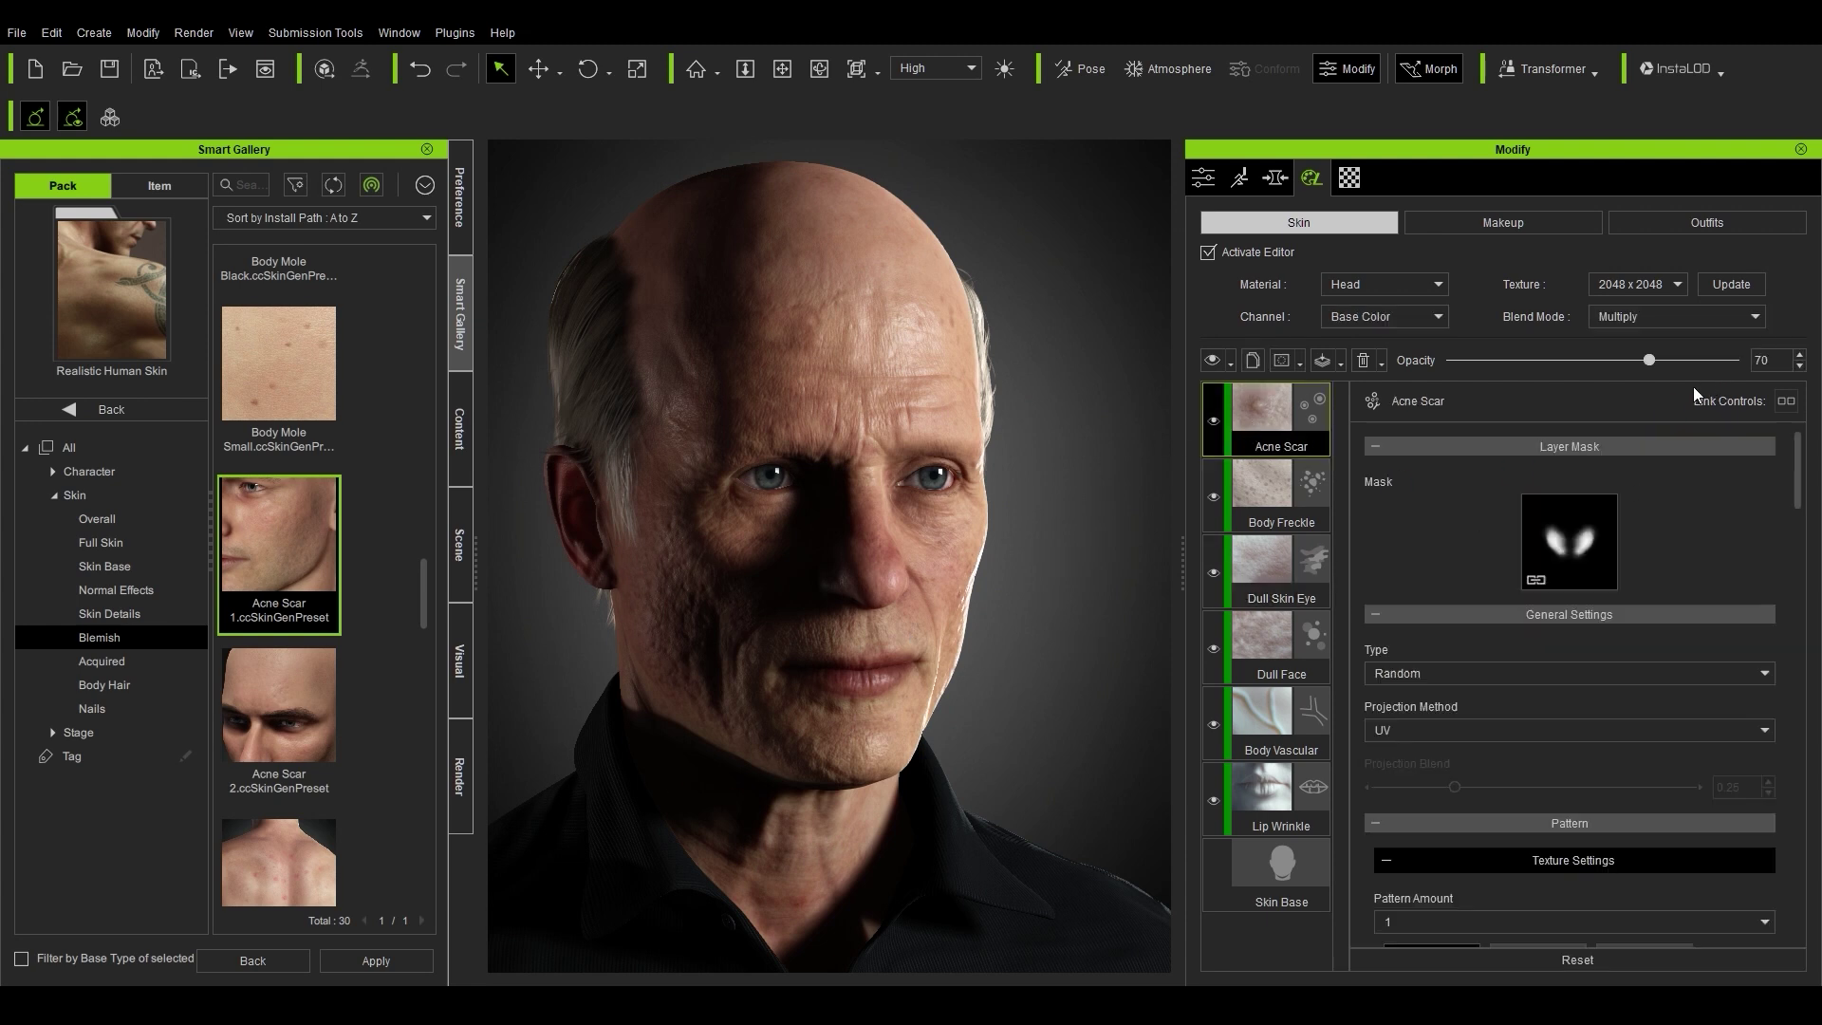
left_click_drag(1650, 362, 1578, 370)
right_click_drag(1046, 595, 958, 486)
scroll(1016, 675, "up", 5)
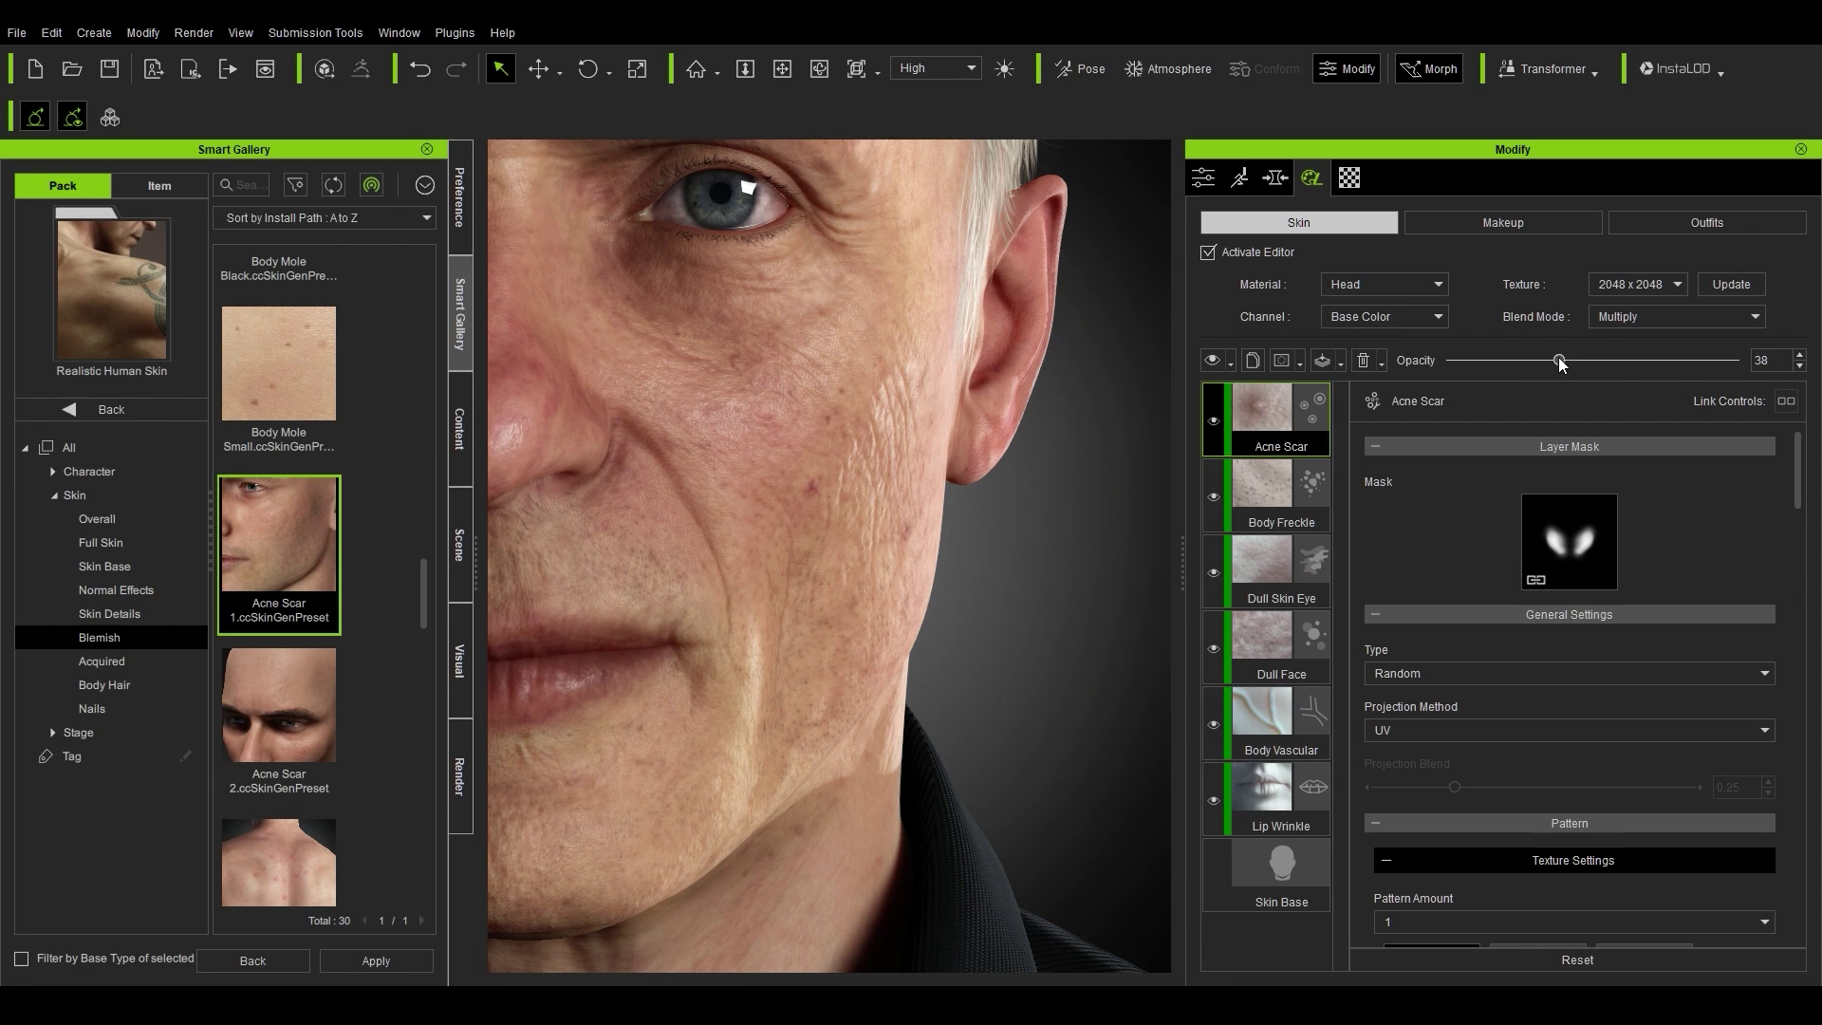
left_click_drag(1505, 360, 1569, 354)
scroll(949, 569, "down", 5)
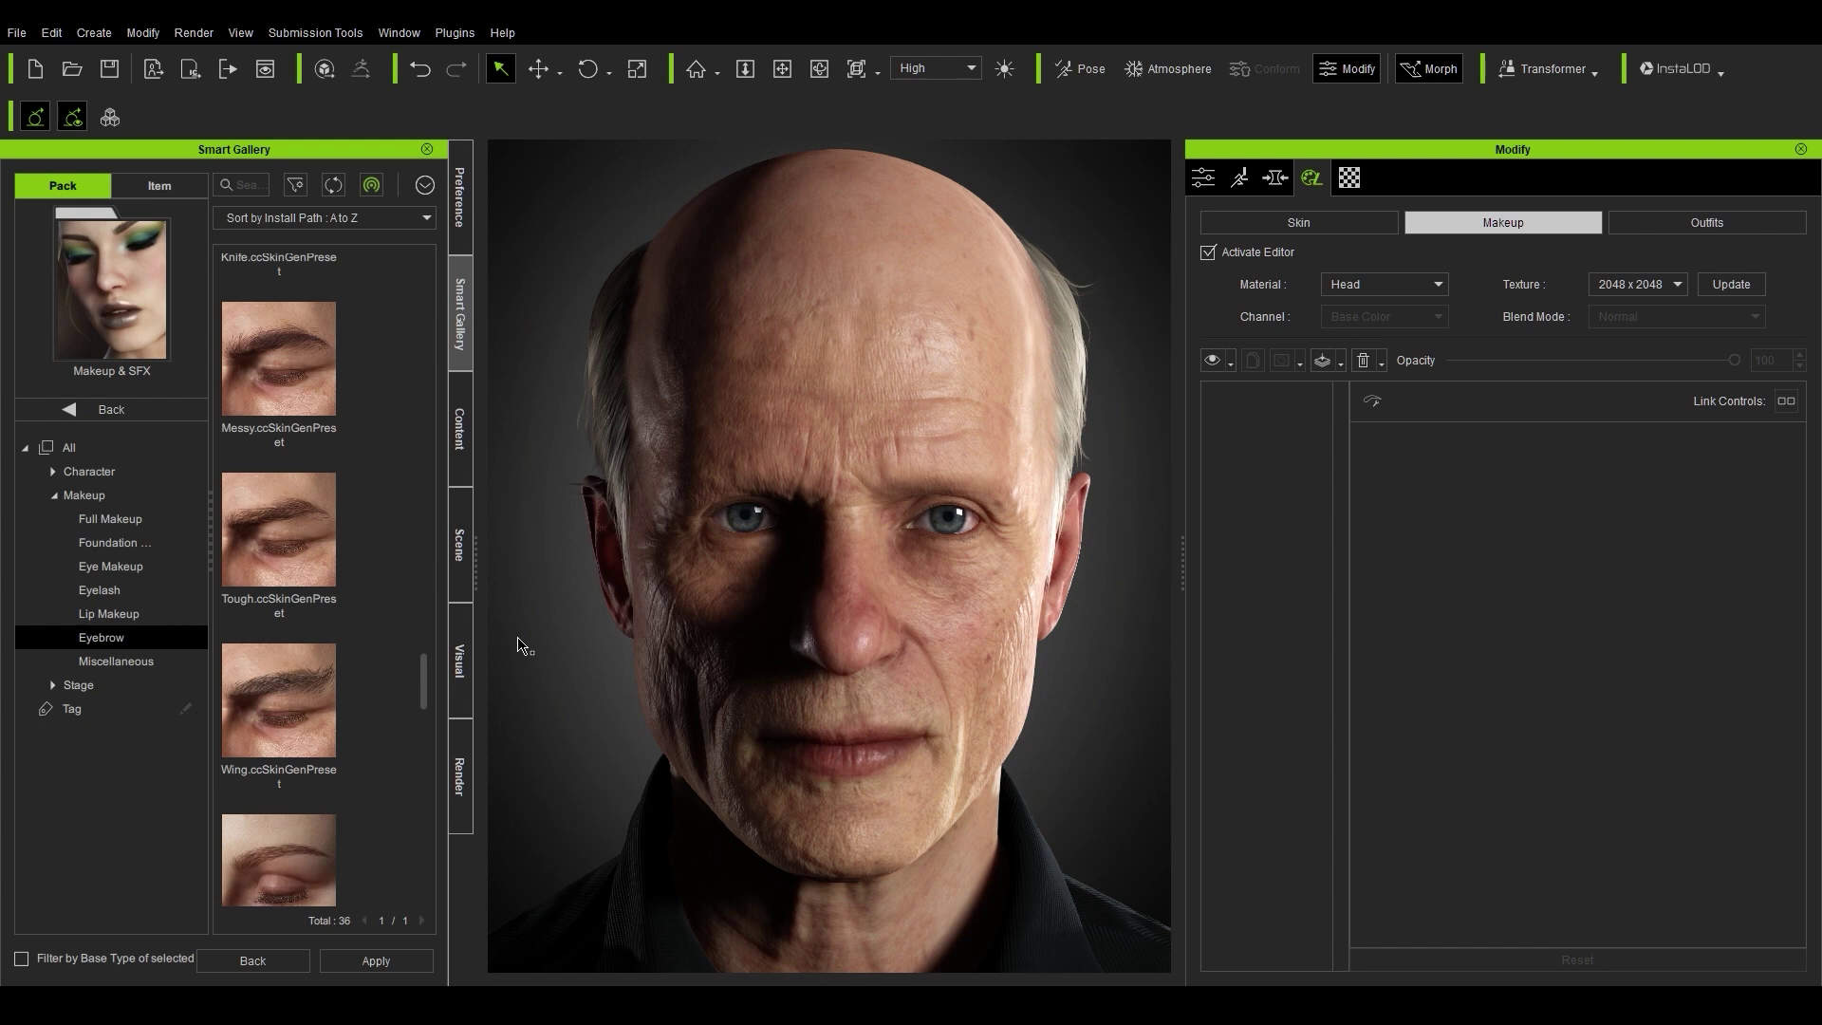
Step: Apply the Wing eyebrow preset from the Makeup & SFX pack to the avatar
left_click(157, 411)
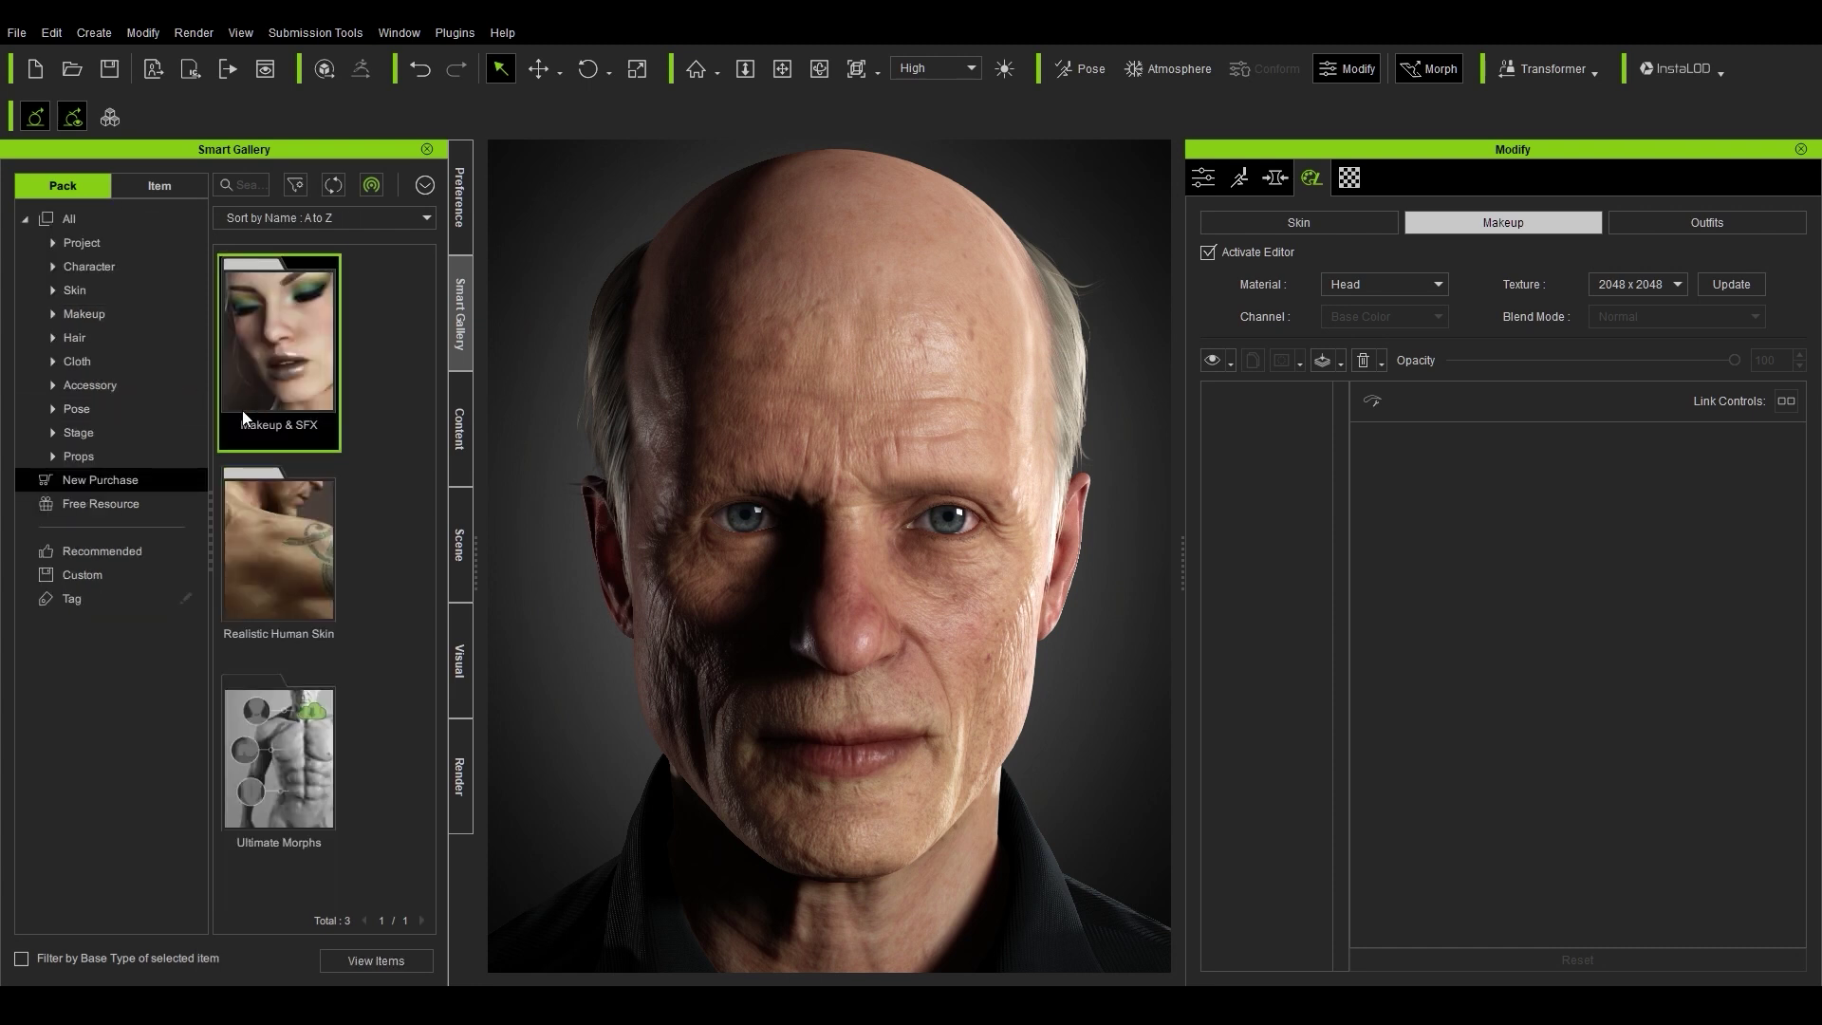
double_click(286, 390)
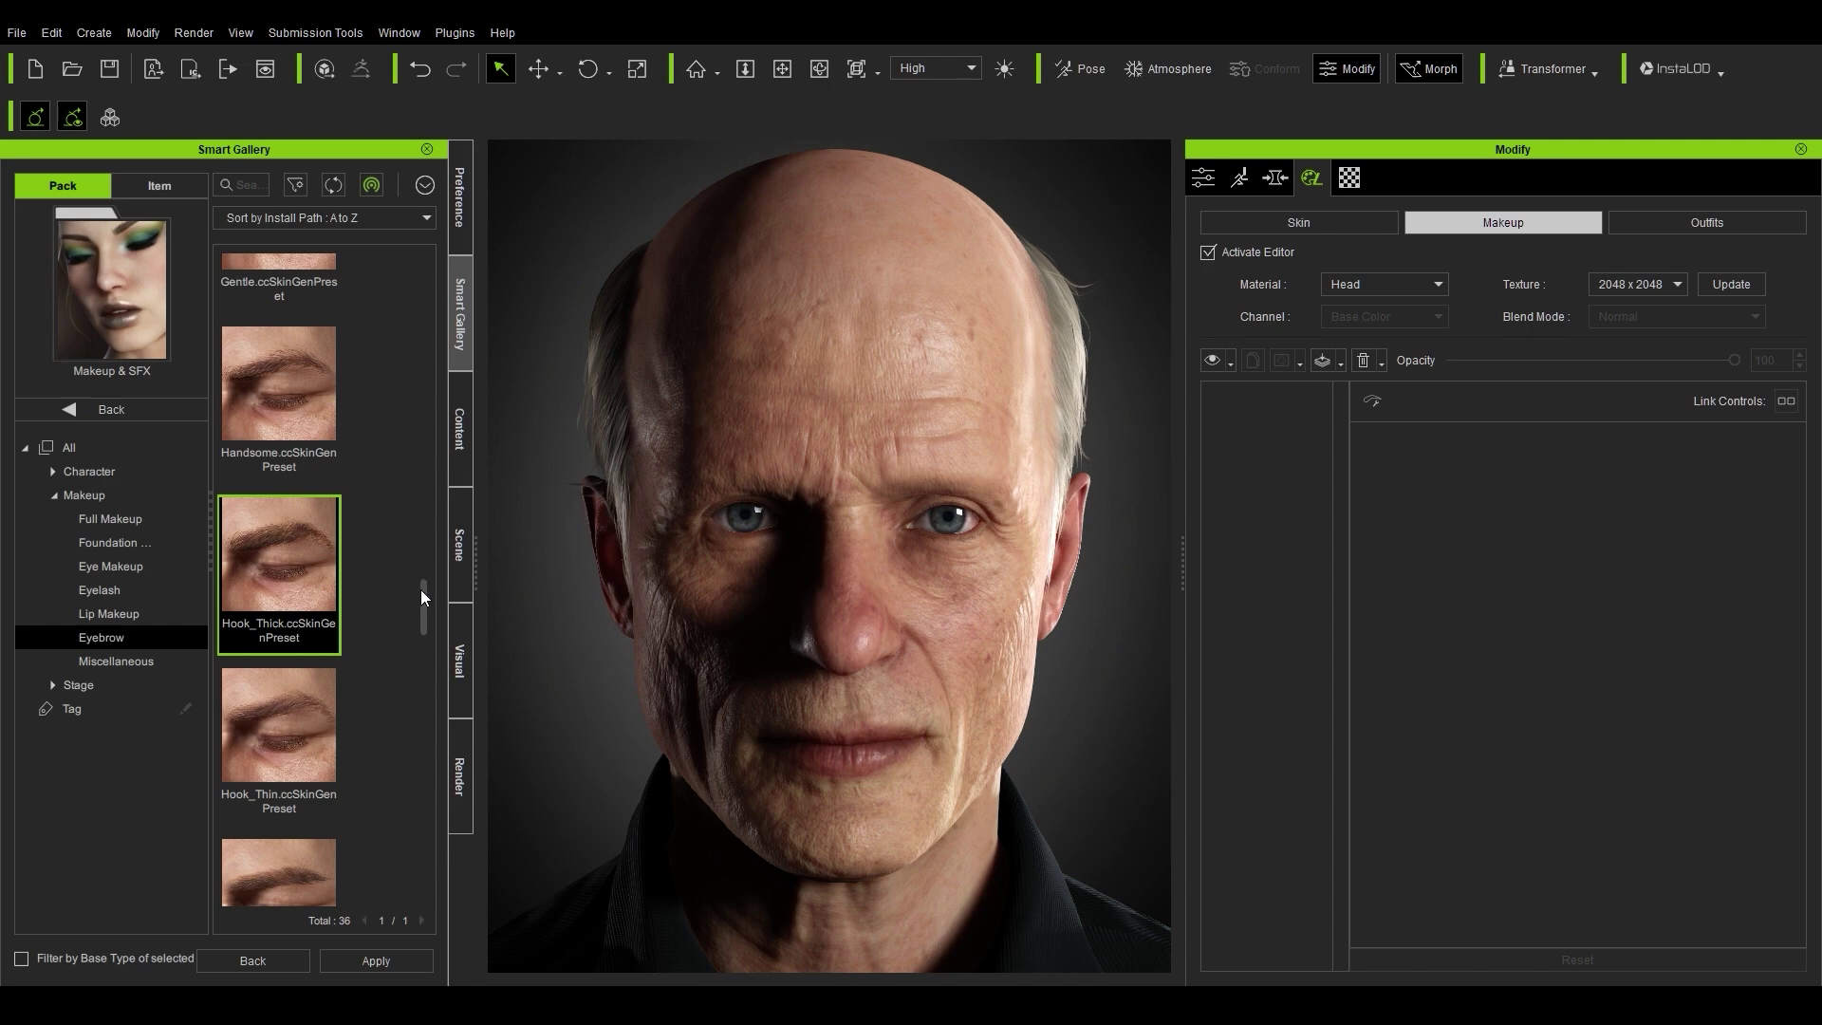
mouse_move(424, 598)
left_mouse_down()
mouse_move(421, 281)
mouse_move(421, 533)
mouse_move(444, 603)
left_mouse_up()
scroll(285, 642, "down", 5)
double_click(285, 642)
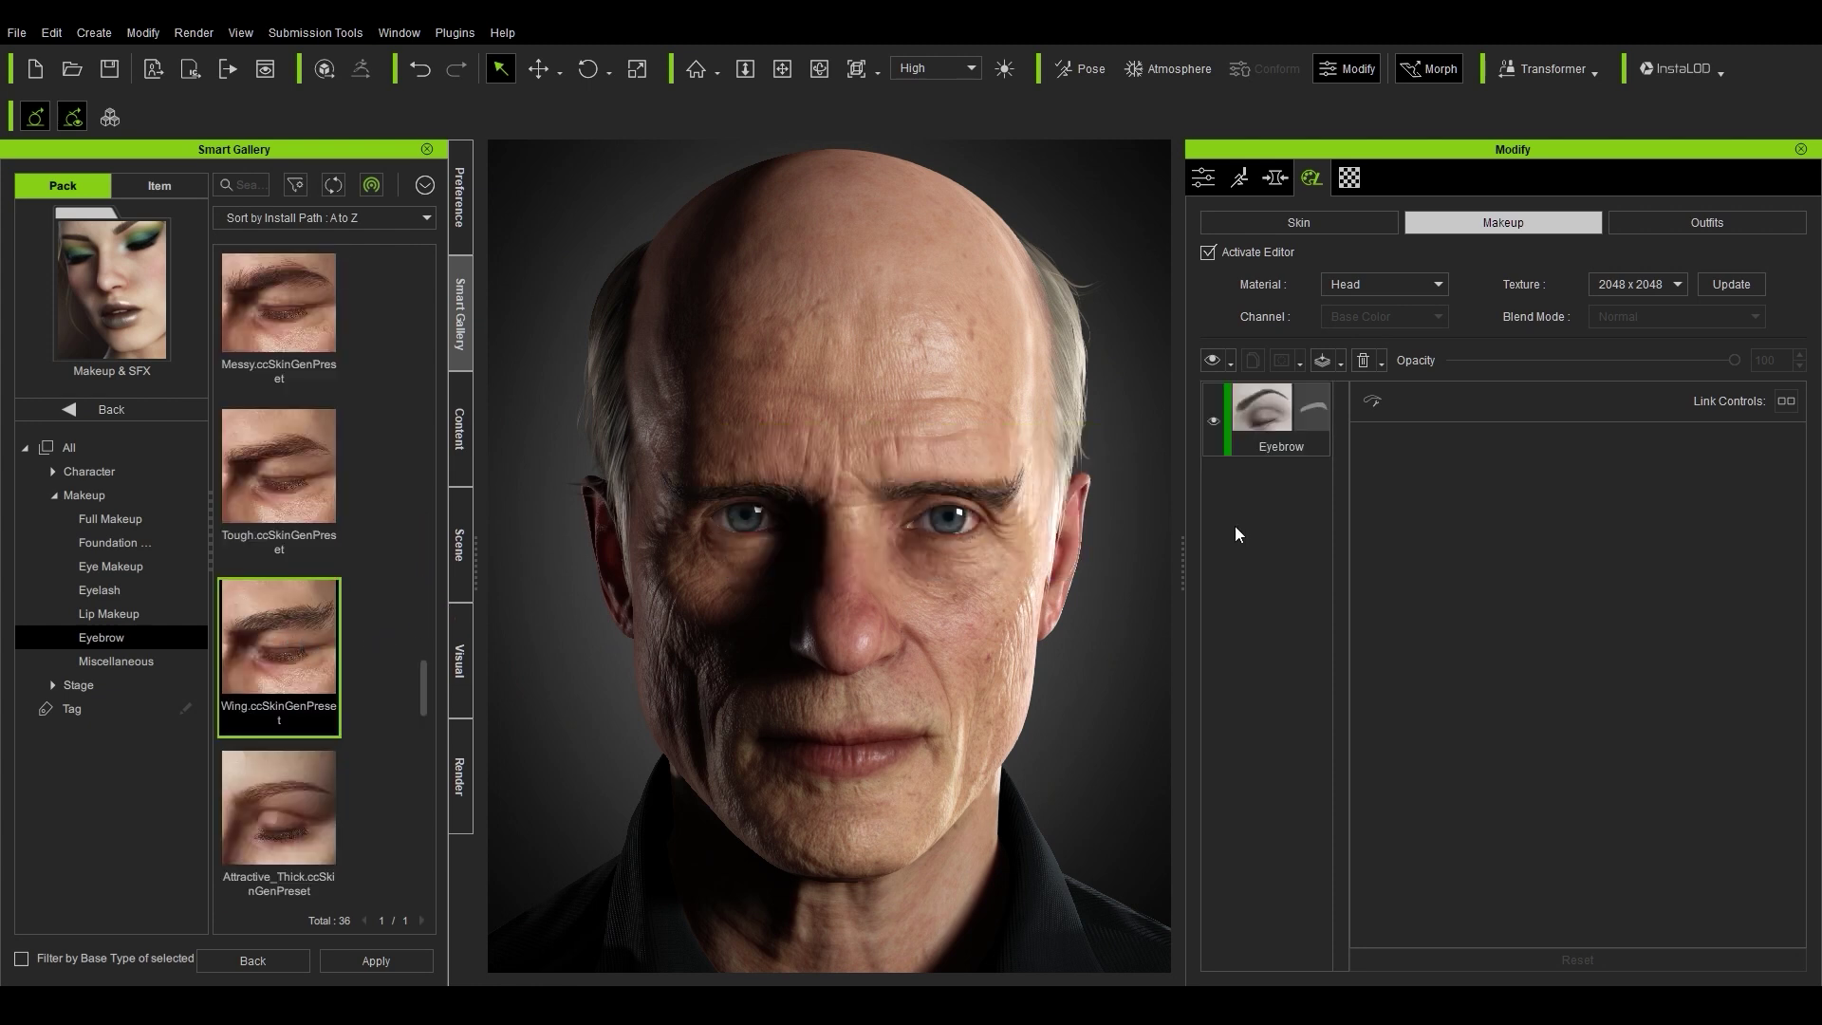
Step: Recolor the Eyebrow layer with brightness 0.62, hue -0.03 and saturation -0.17
left_click(1271, 415)
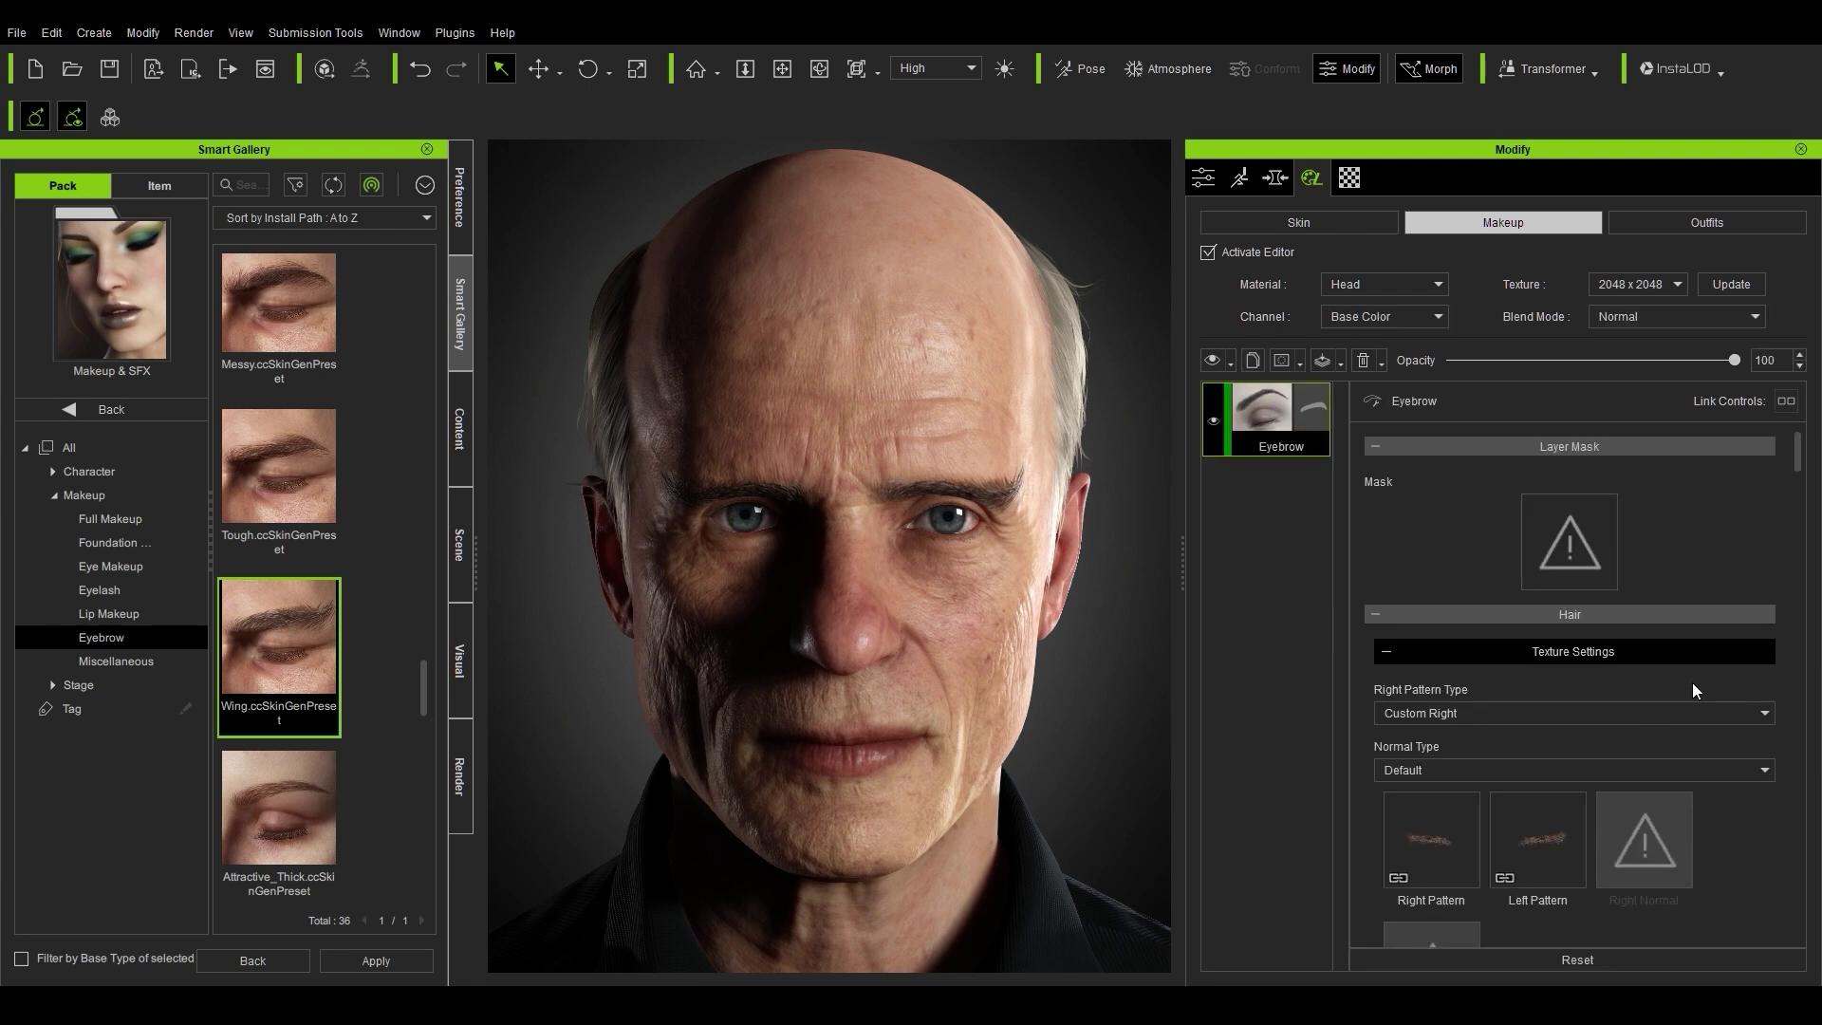
scroll(1694, 693, "down", 10)
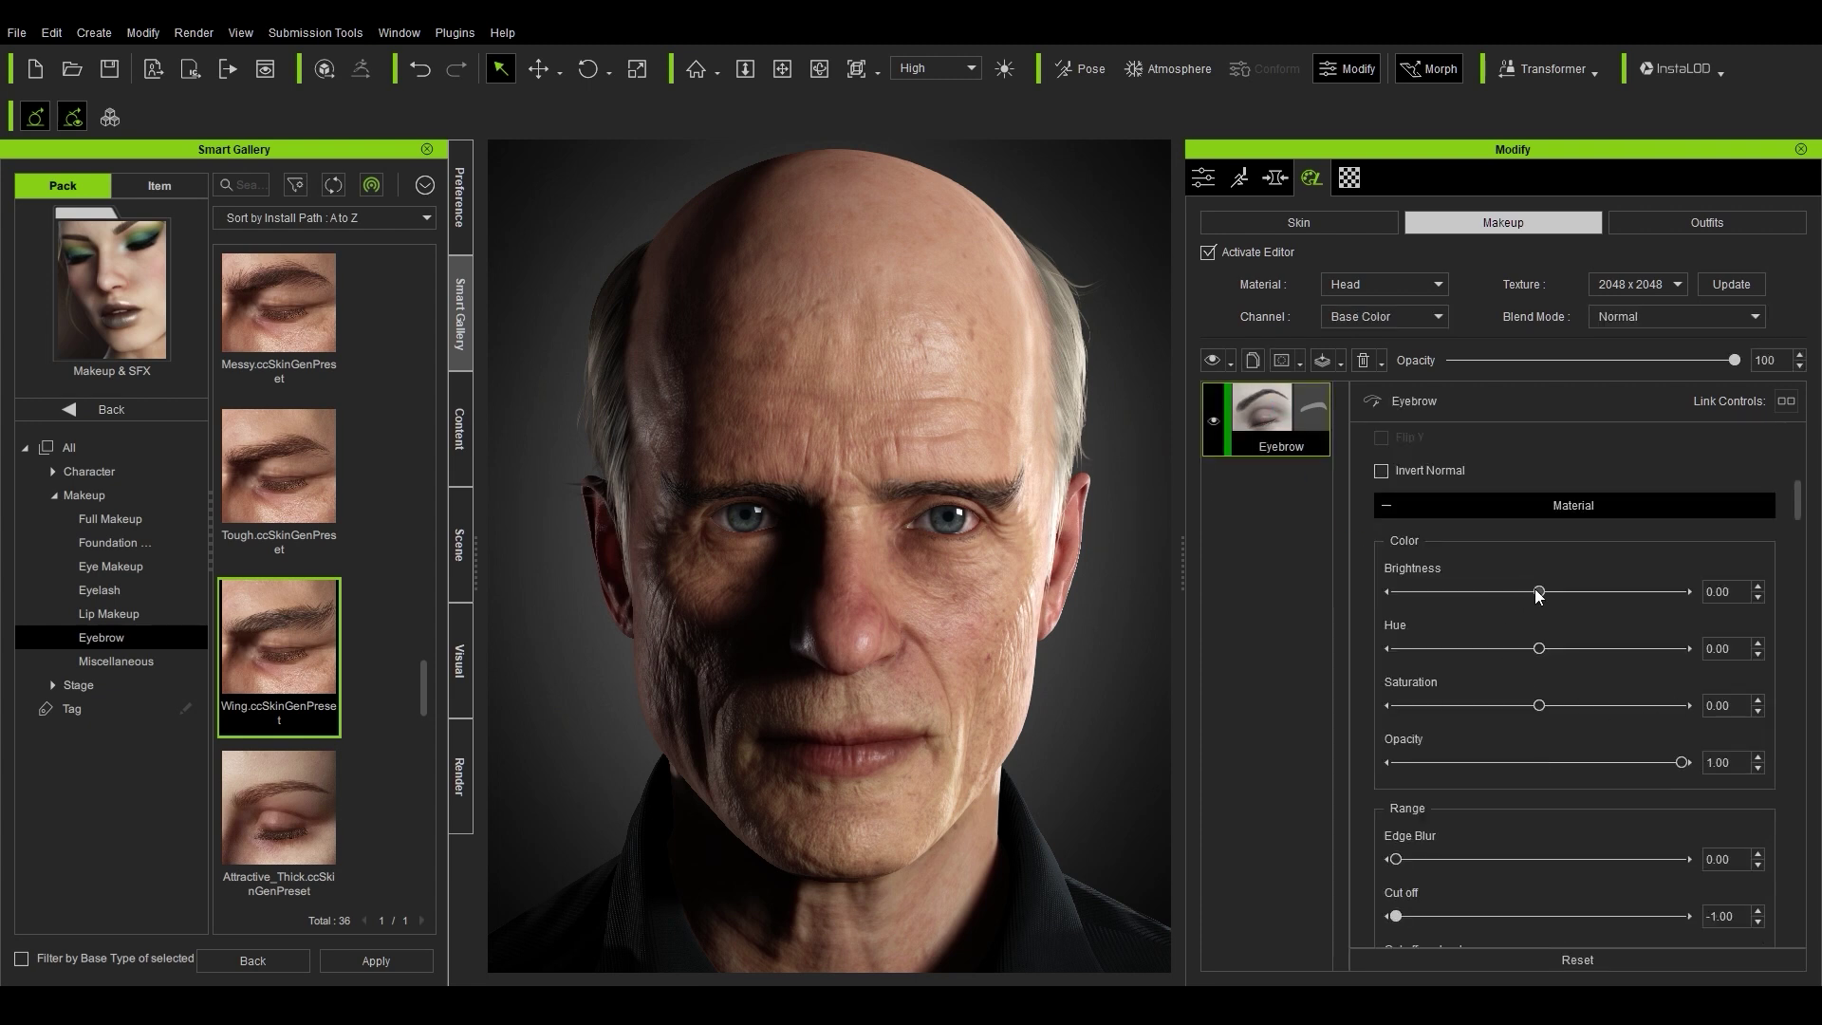
left_click_drag(1538, 591, 1628, 592)
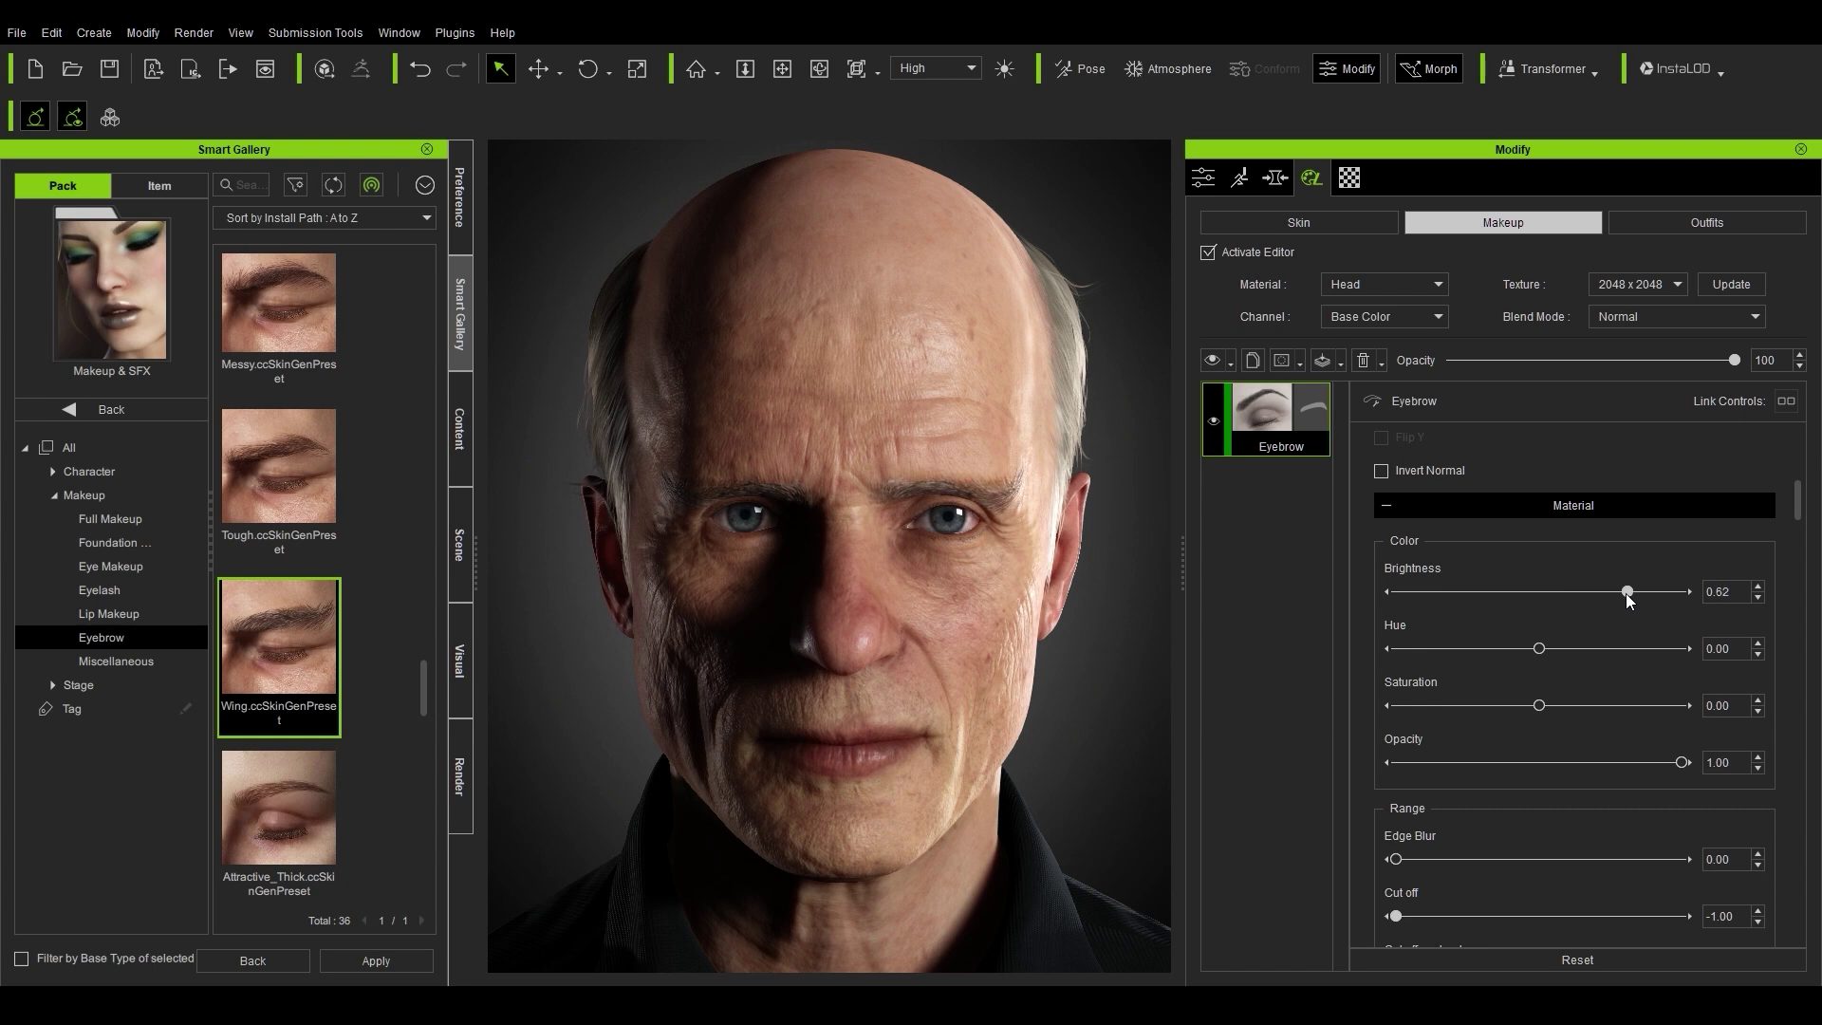
left_click_drag(1539, 648, 1514, 707)
mouse_move(1680, 765)
left_mouse_down()
mouse_move(1518, 761)
mouse_move(1698, 762)
left_mouse_up()
scroll(1694, 753, "down", 2)
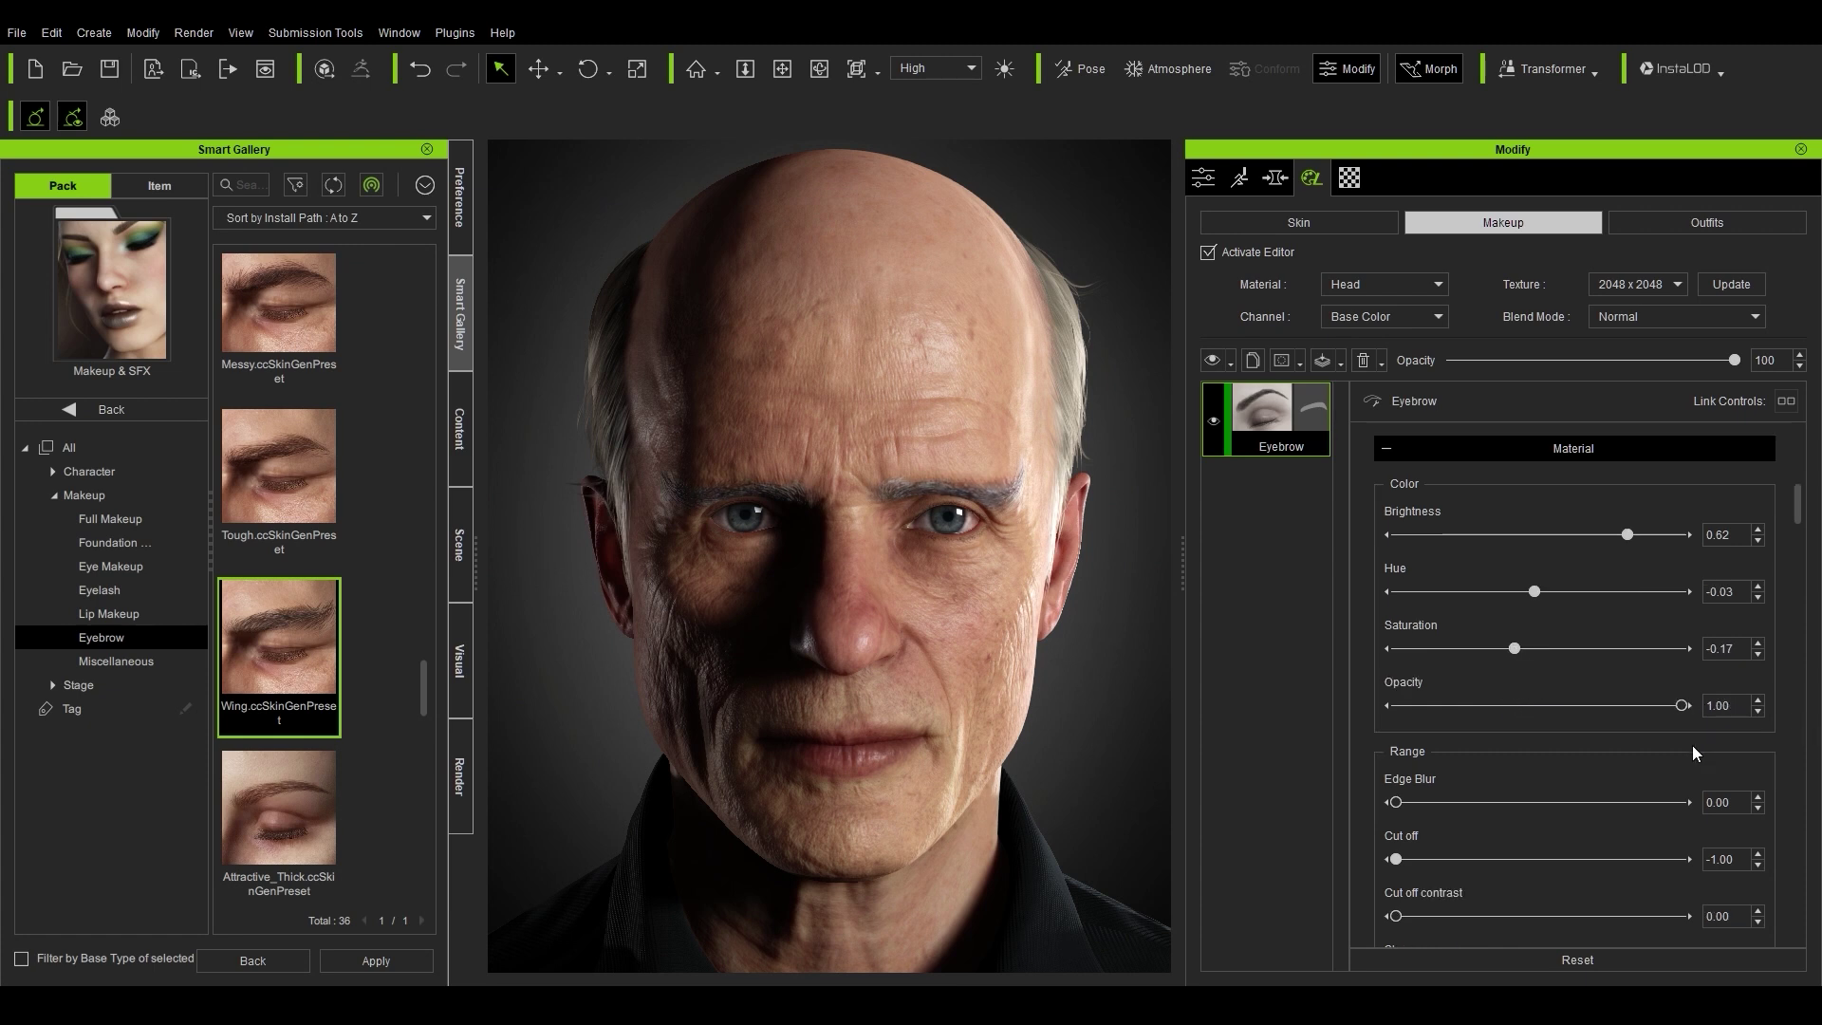
Step: Test the eyebrow's Cut off range, and set its normal Blend to 0.35 and Strength to 0.30
left_click_drag(1396, 859, 1698, 860)
left_click_drag(1549, 862, 1358, 862)
scroll(1777, 780, "down", 5)
scroll(1777, 780, "down", 2)
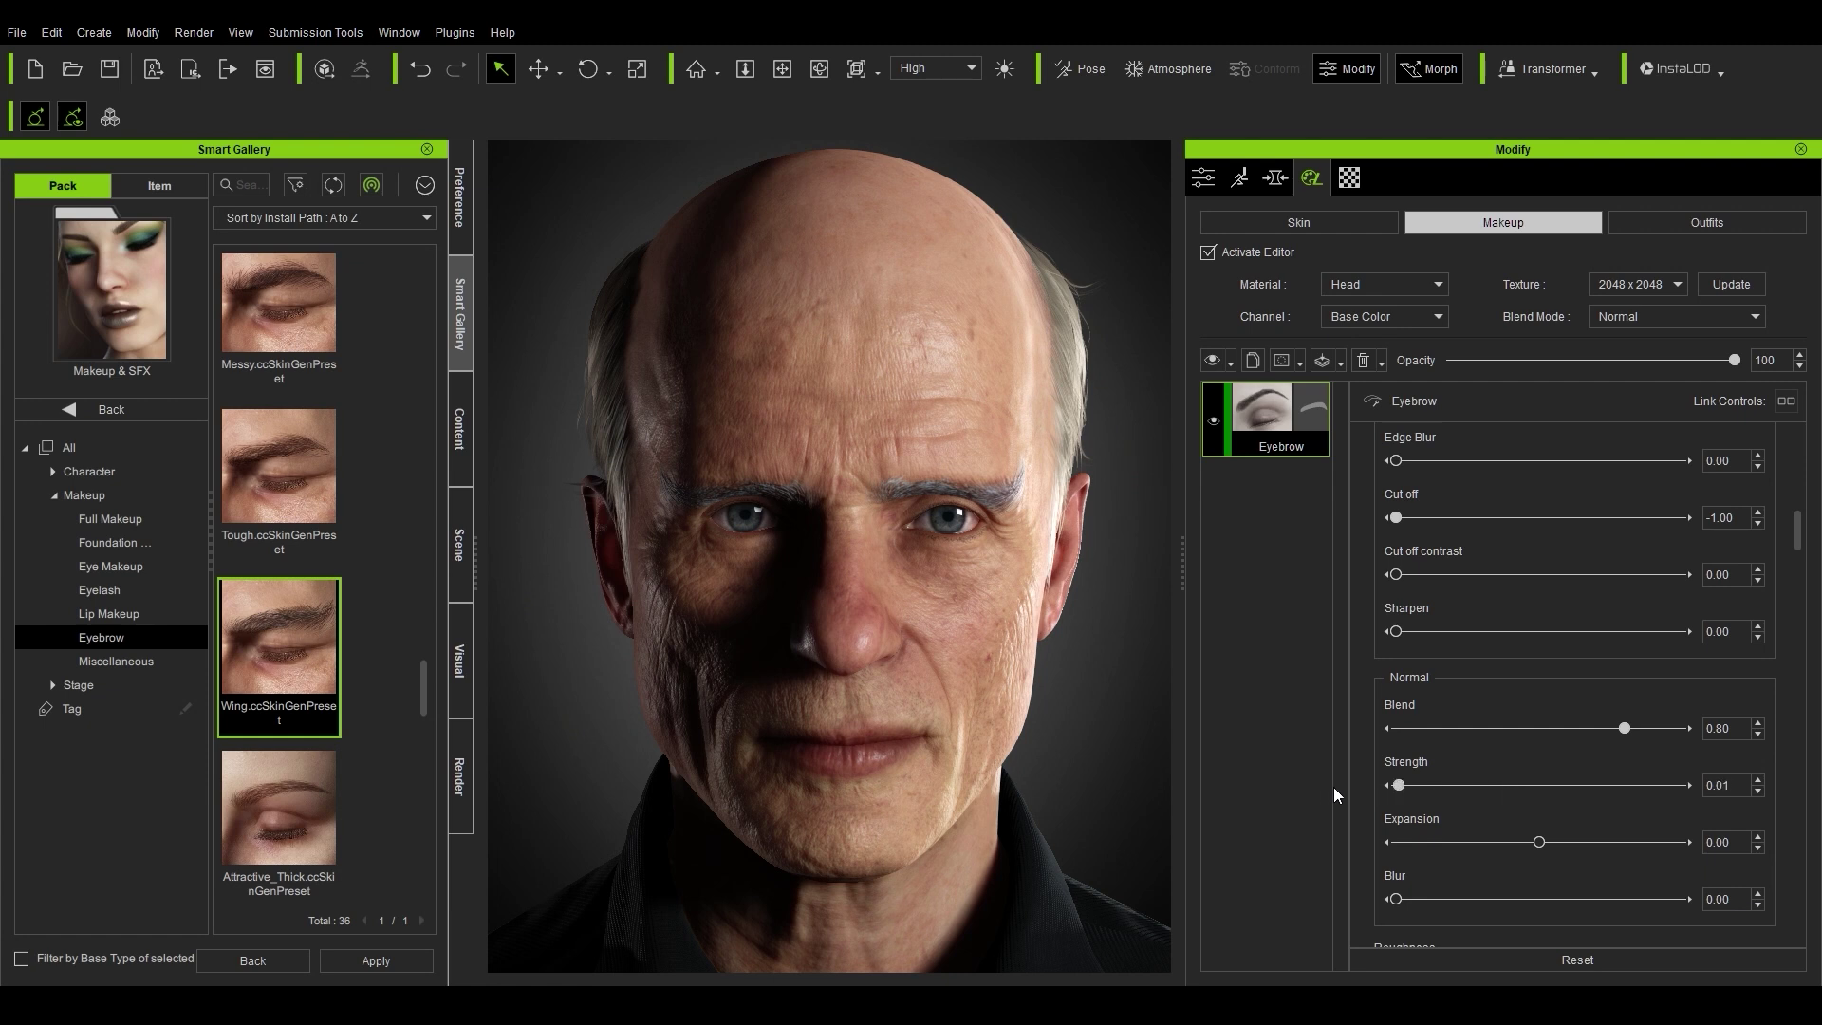
left_click_drag(1615, 785, 1388, 786)
left_click_drag(1626, 728, 1482, 730)
scroll(1764, 740, "down", 1)
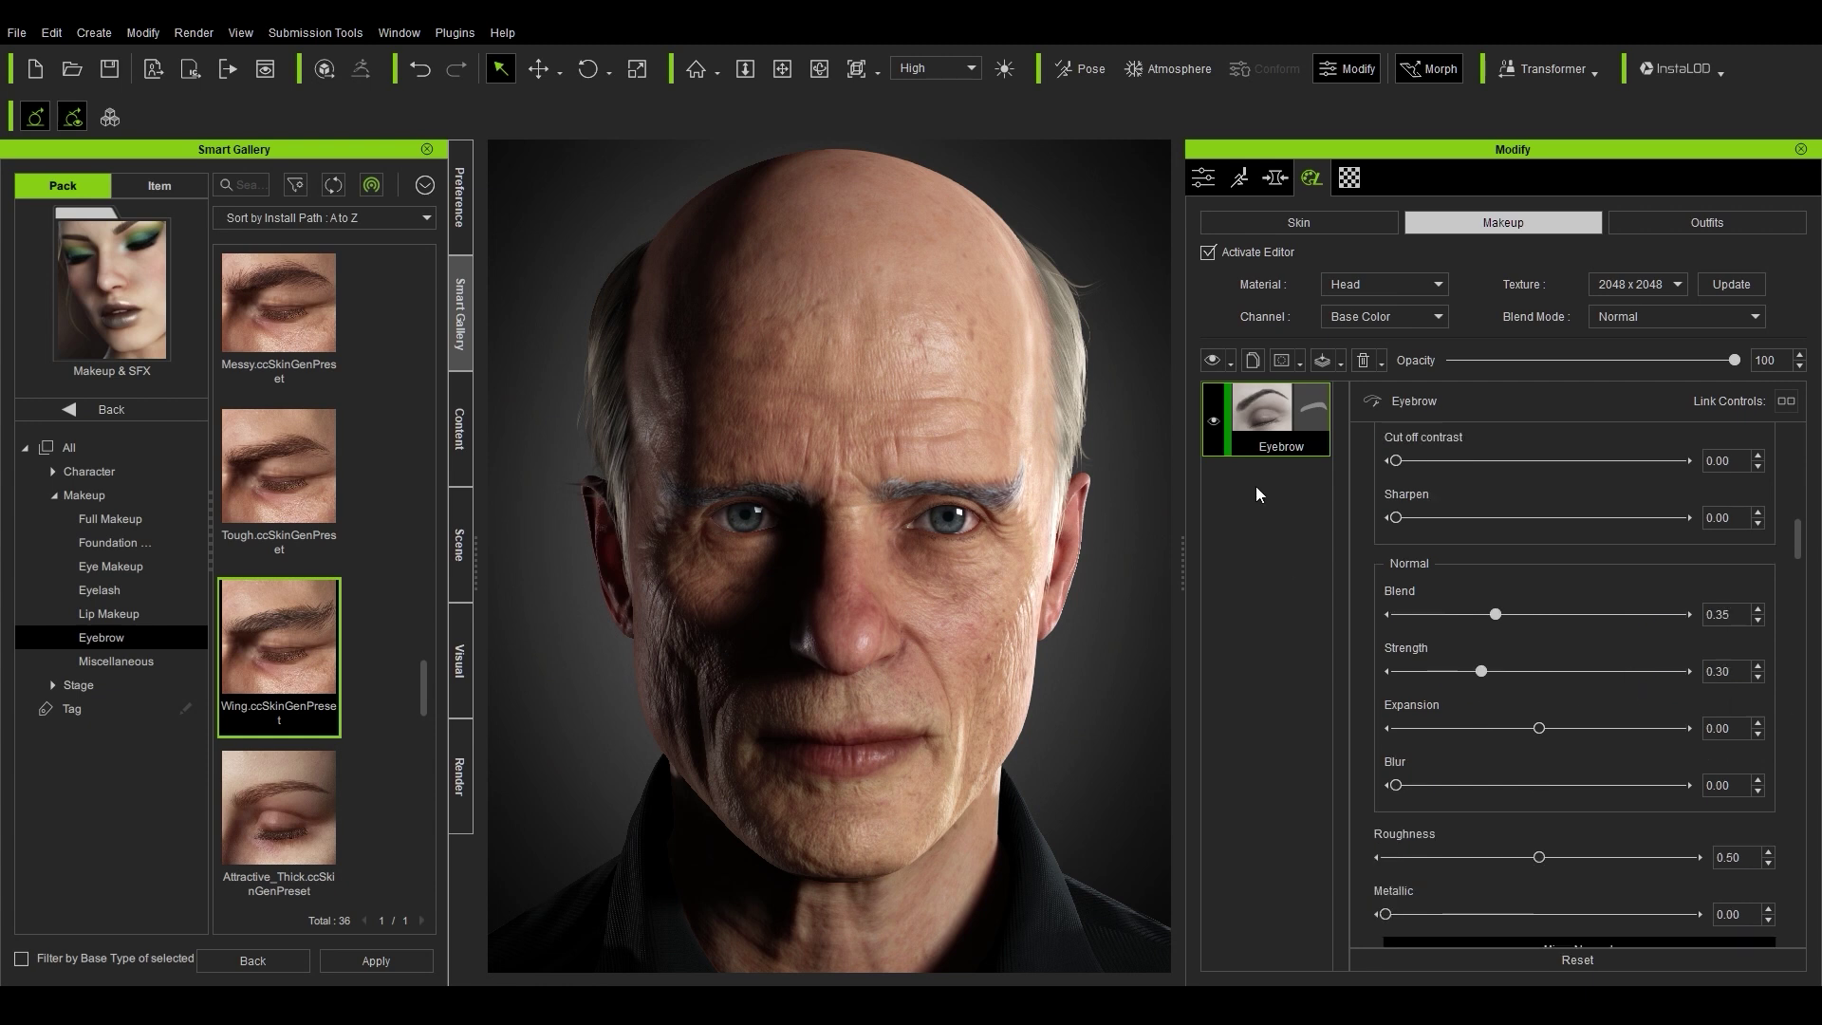
Step: Delete the Eyebrow layer from the head's makeup
right_click(1304, 430)
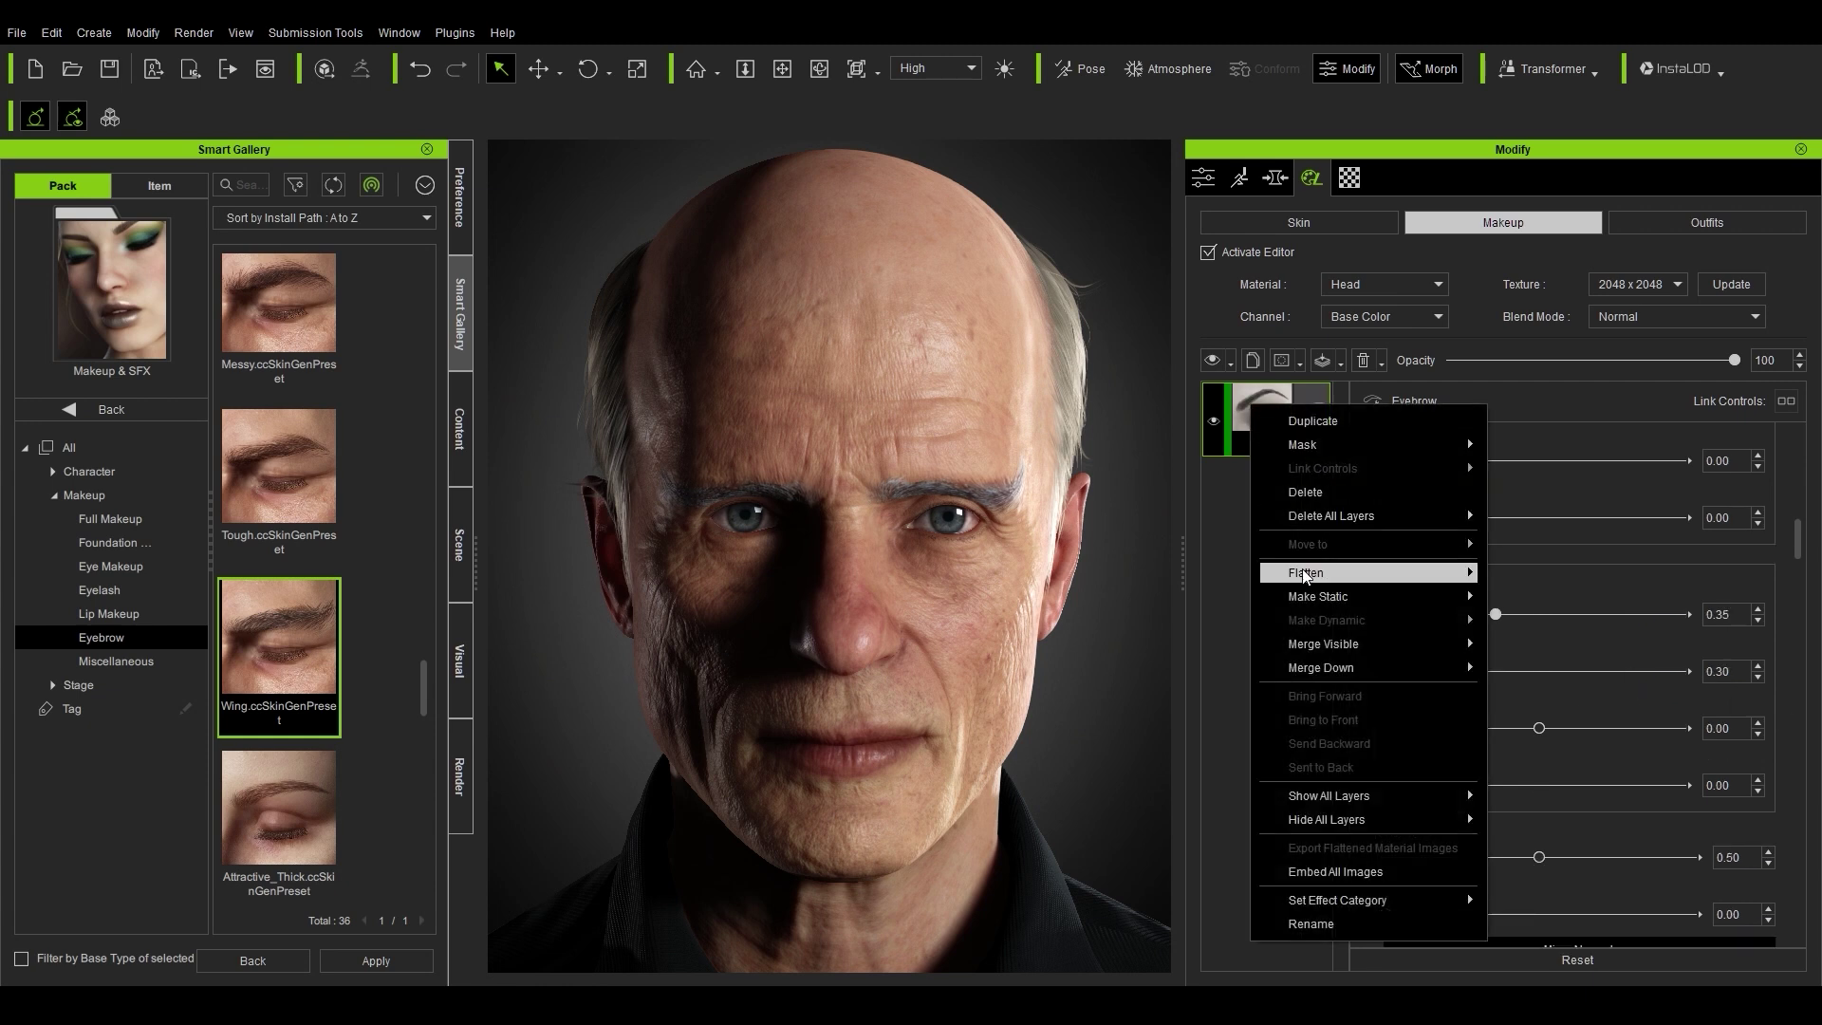
left_click(1272, 522)
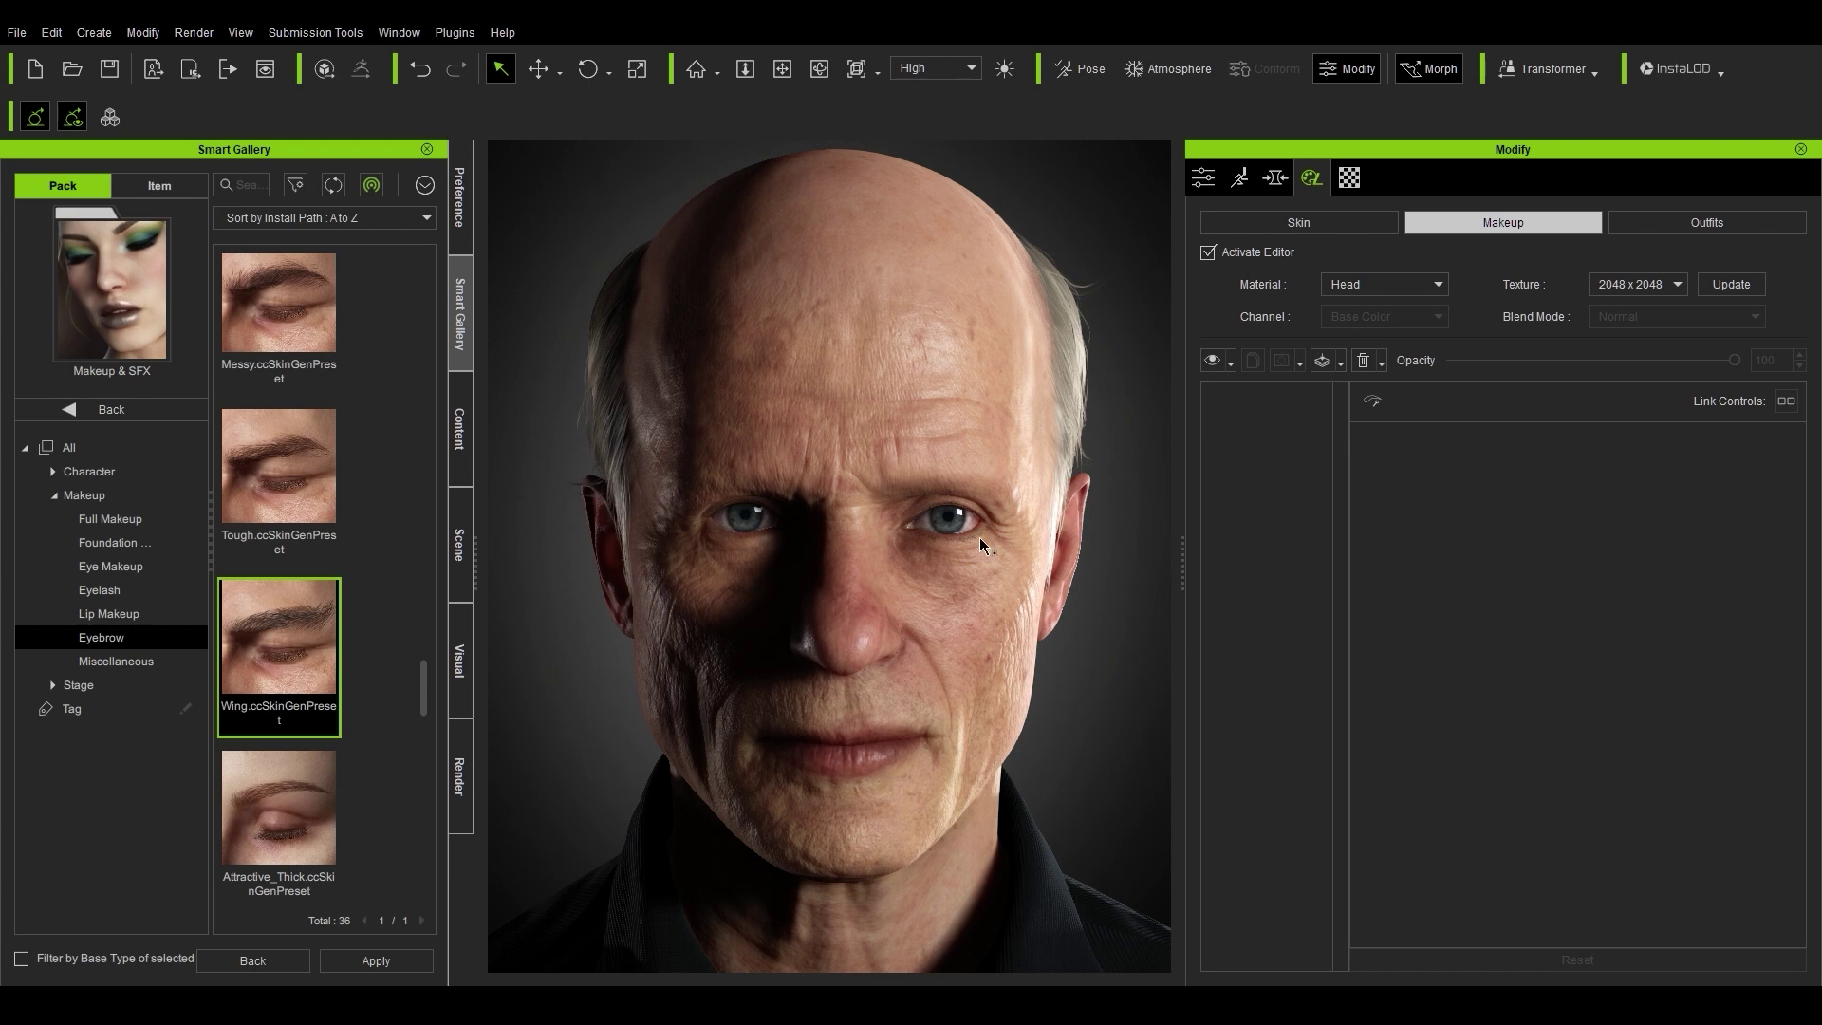
Step: Inspect the head from a three-quarter angle and open the more detailed project version with additional skin layers
key("alt")
right_click_drag(968, 519, 545, 315)
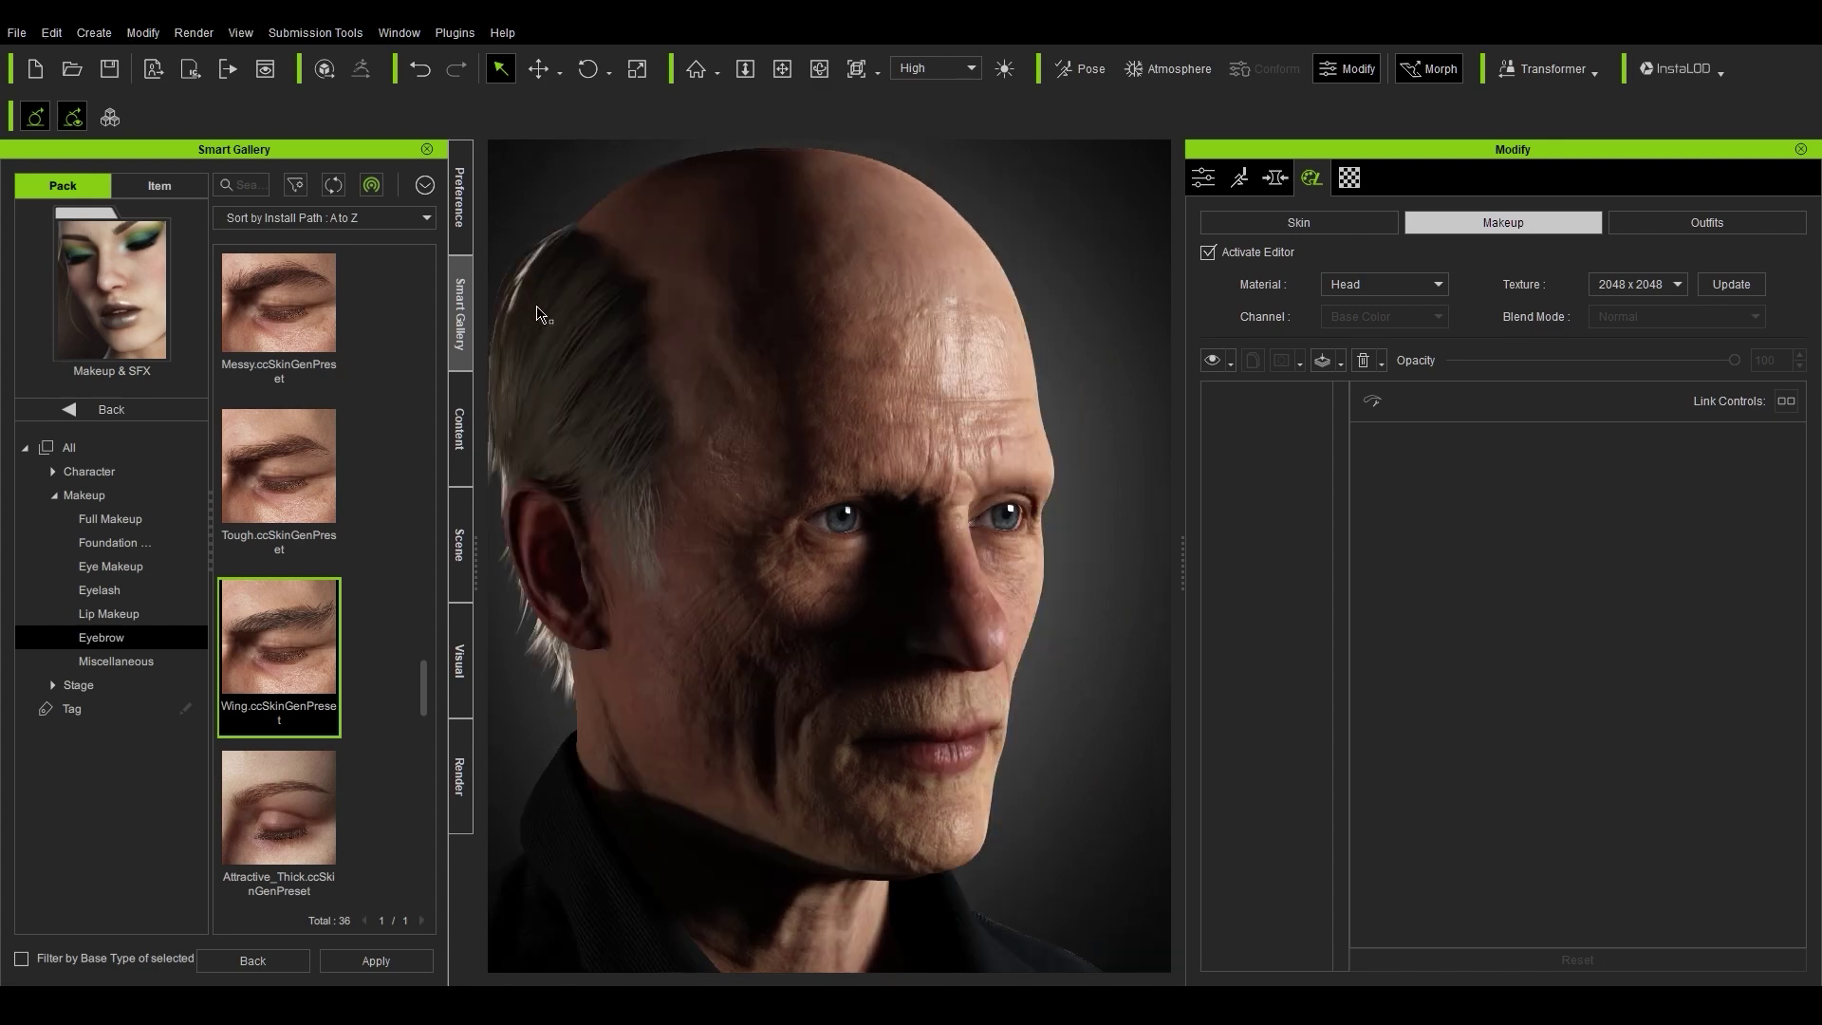
left_click(17, 33)
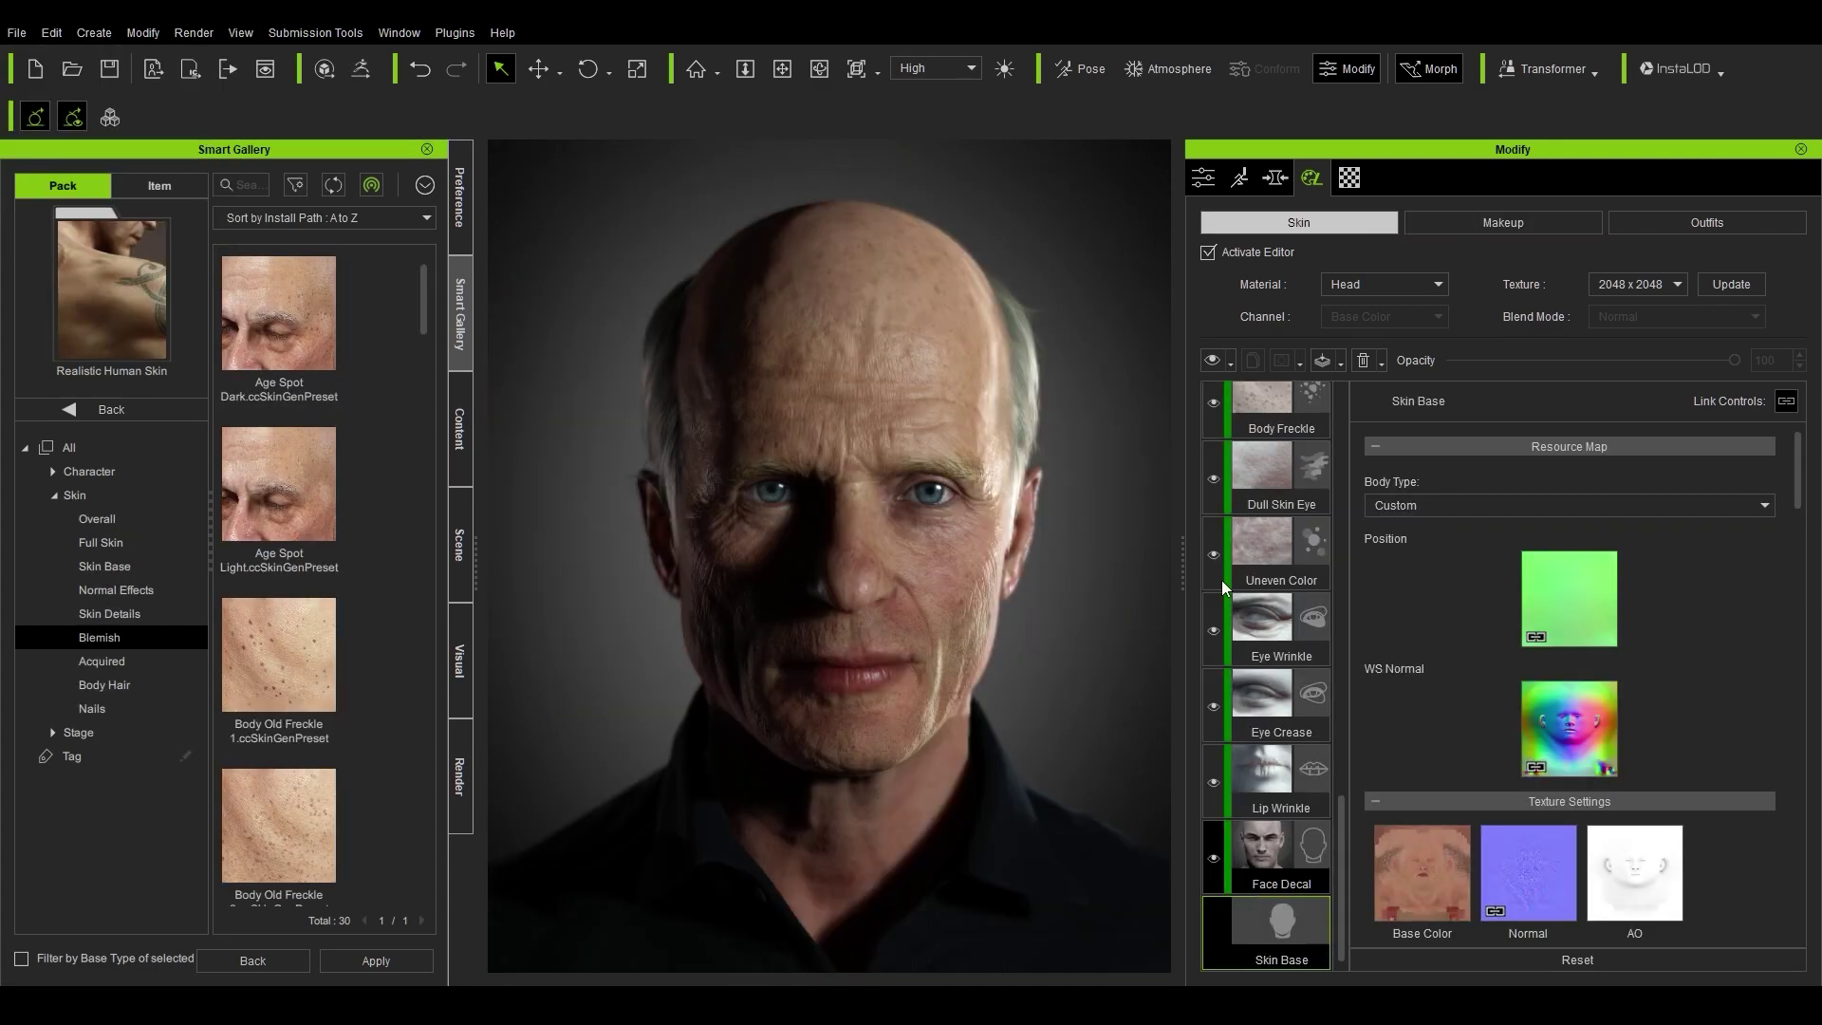
Step: Show the Normal Effects presets and toggle the Lip Wrinkle layer's visibility to compare the lips, leaving it shown
left_click(126, 590)
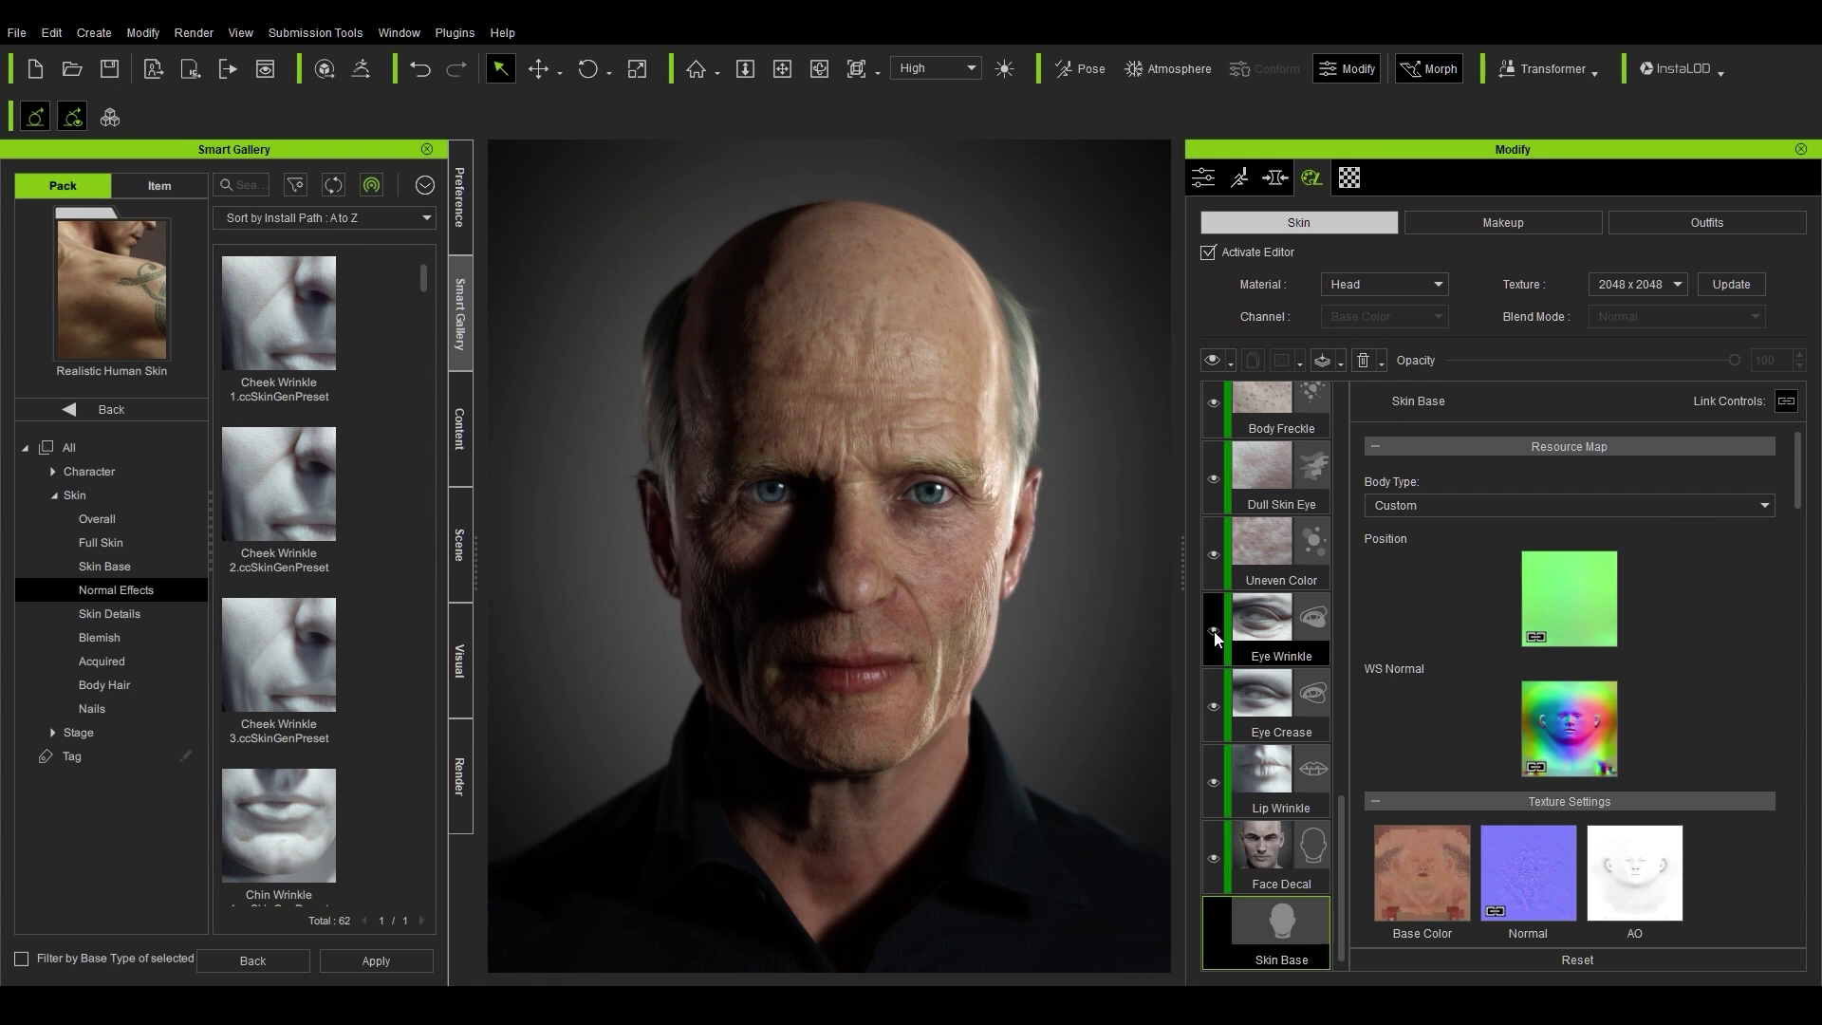
left_click(1213, 785)
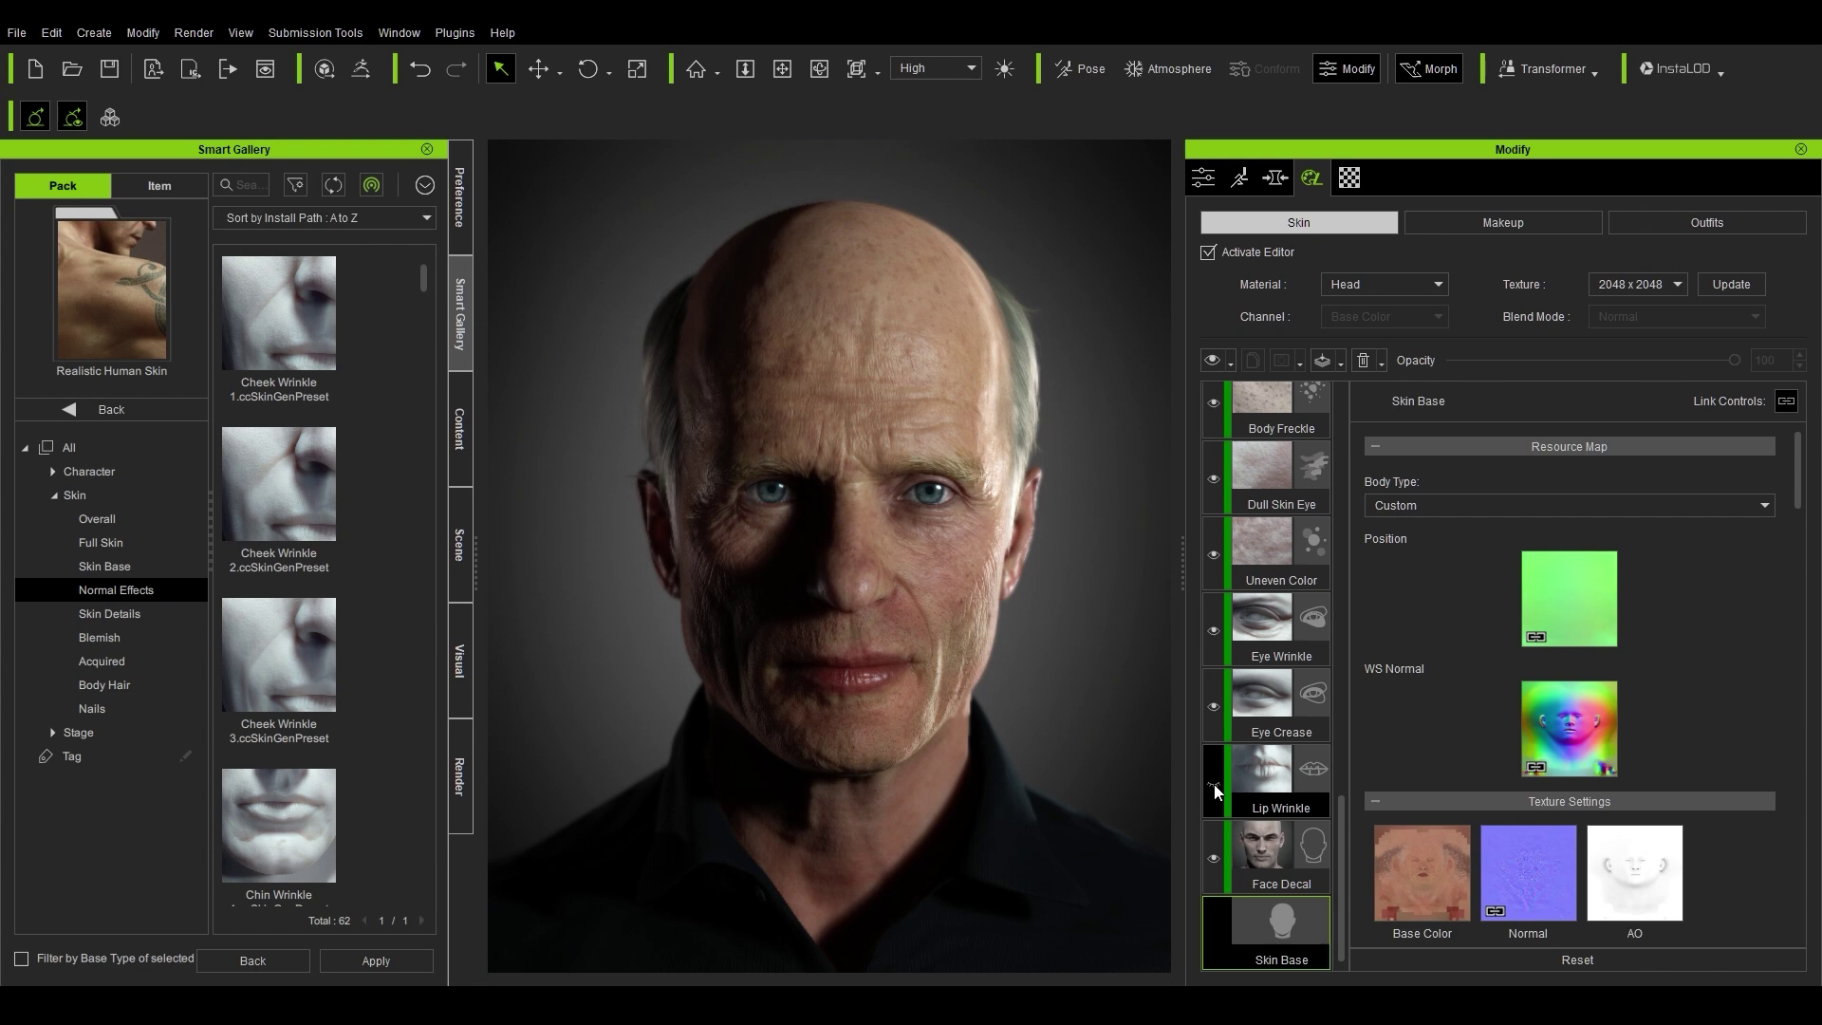
left_click(1213, 784)
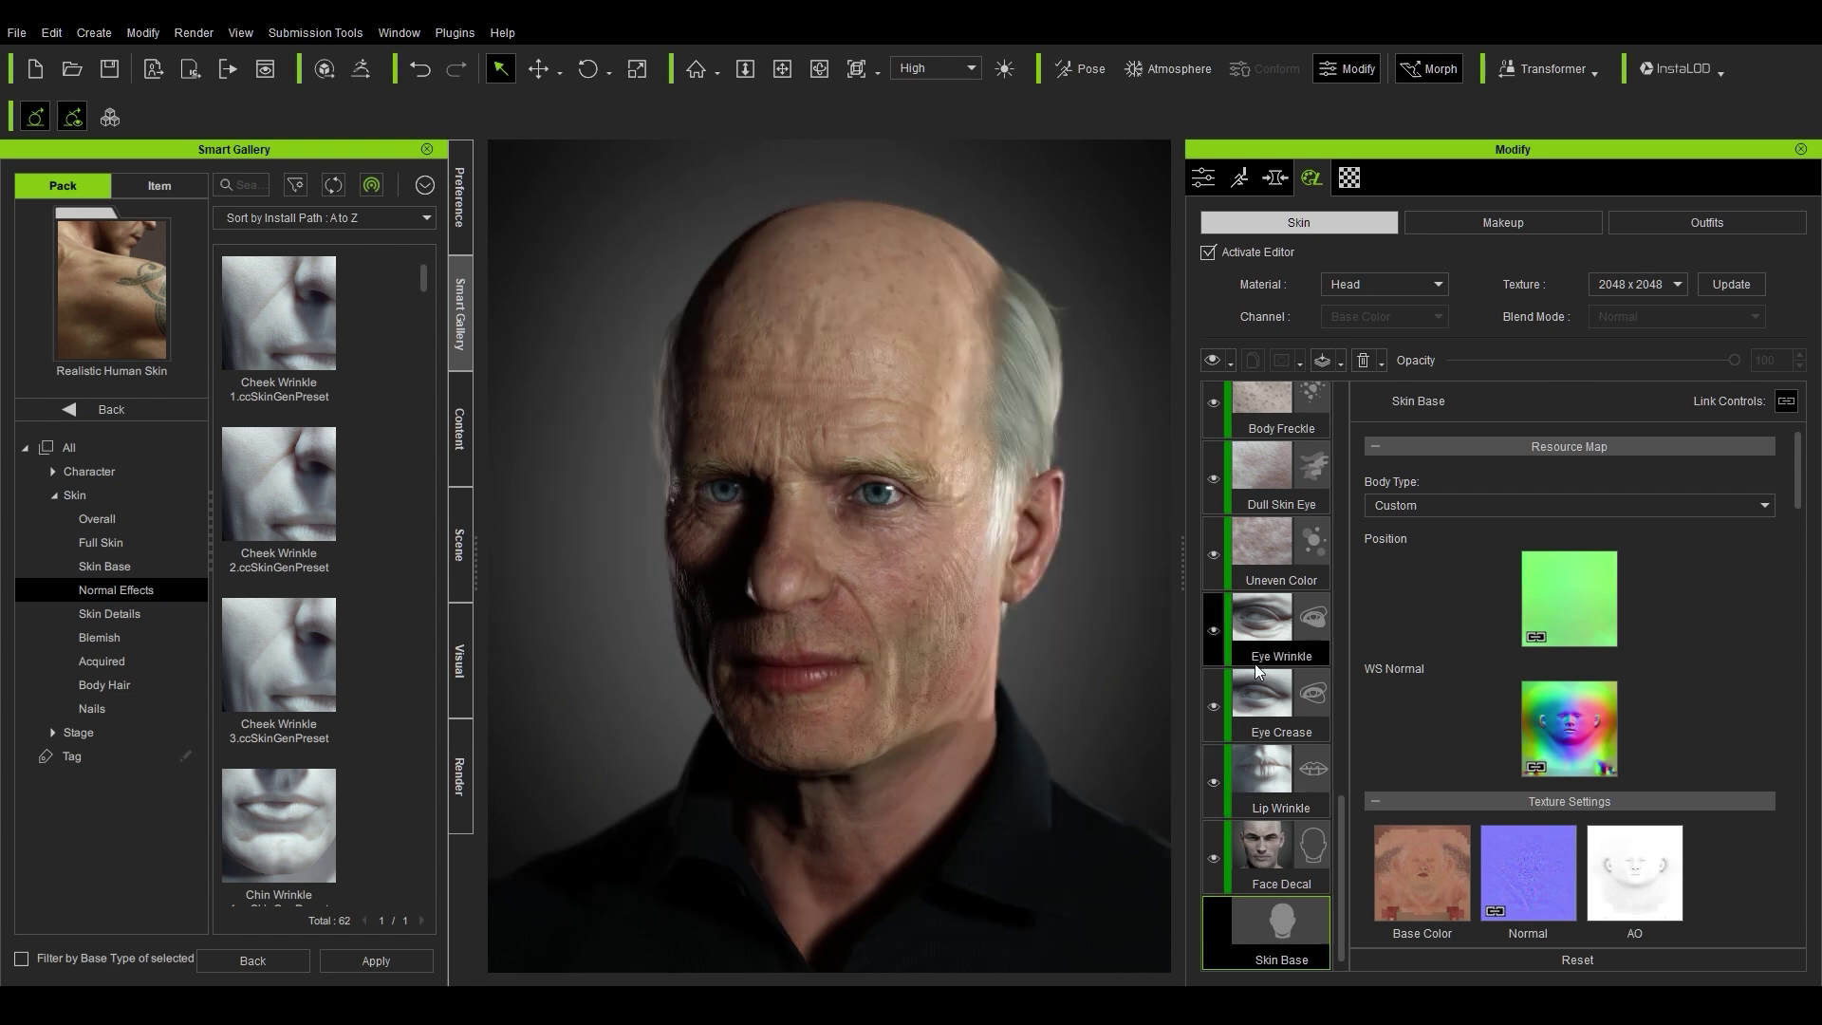
scroll(1227, 675, "up", 2)
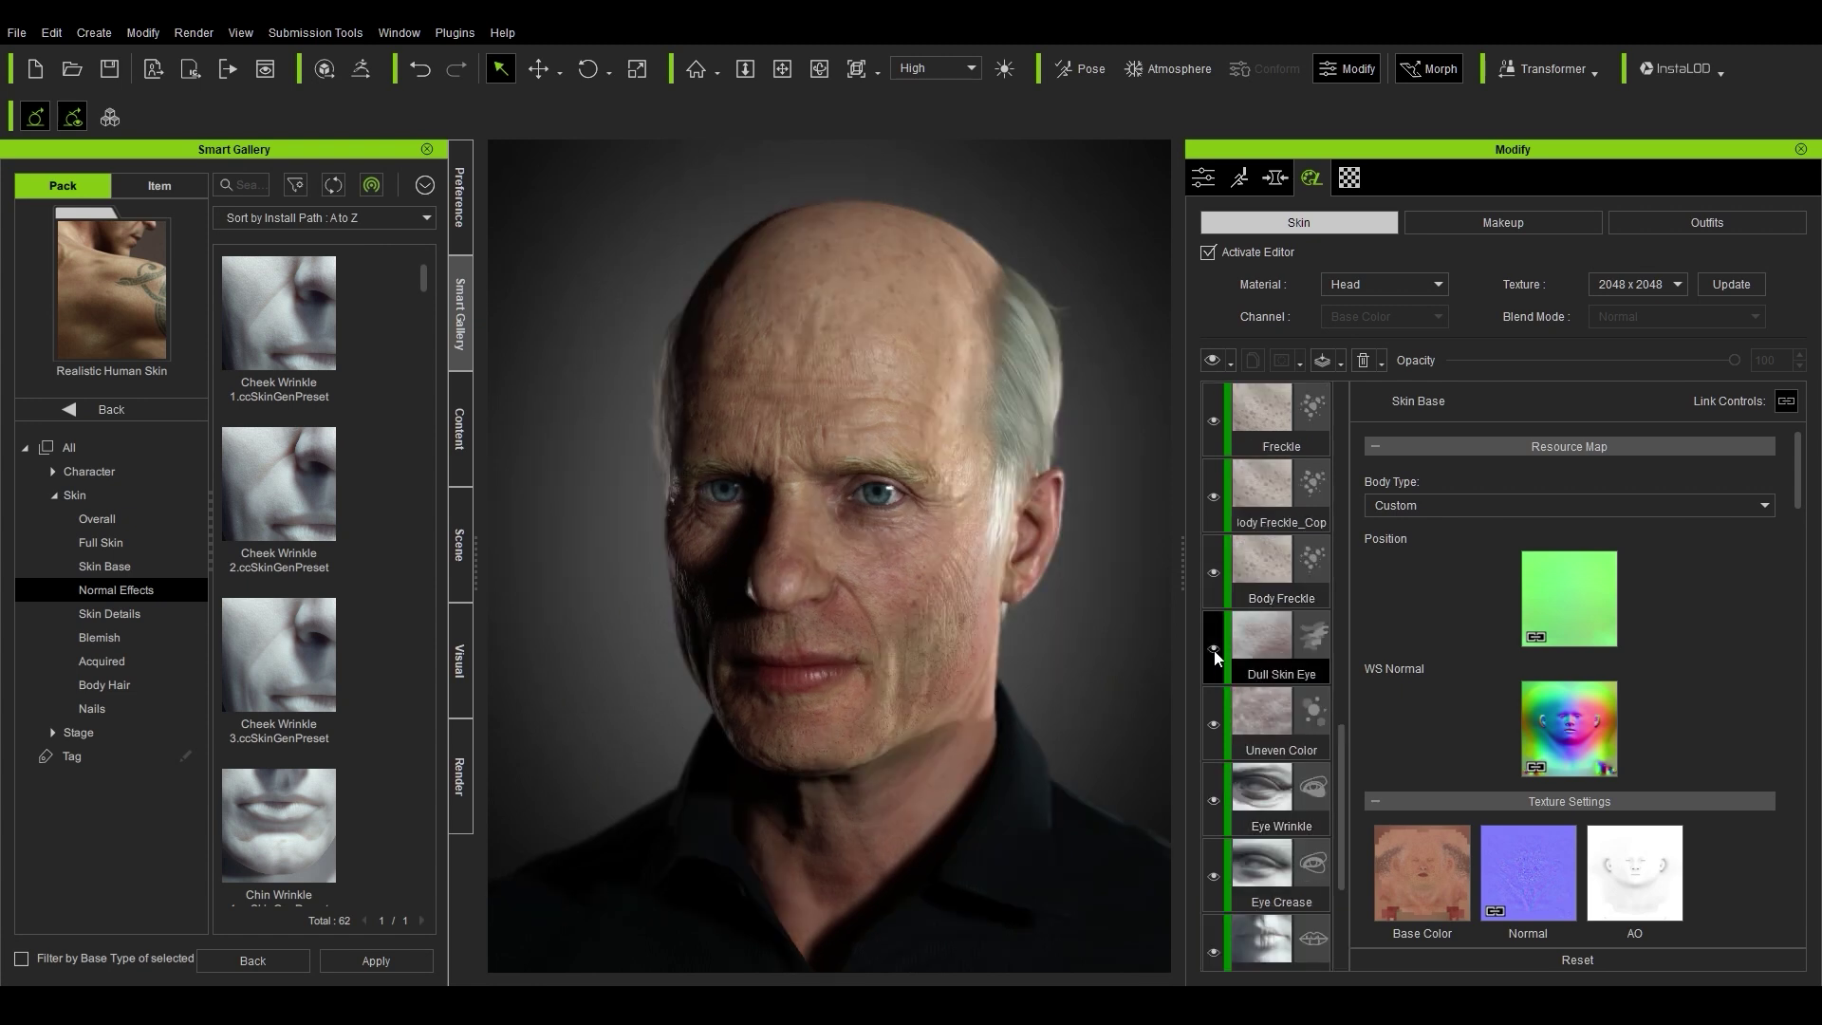
Step: Compare the face with the Dull Skin Eye layer hidden and shown, and review the Freckle and Body Freckle_Copy layers
left_click(1214, 651)
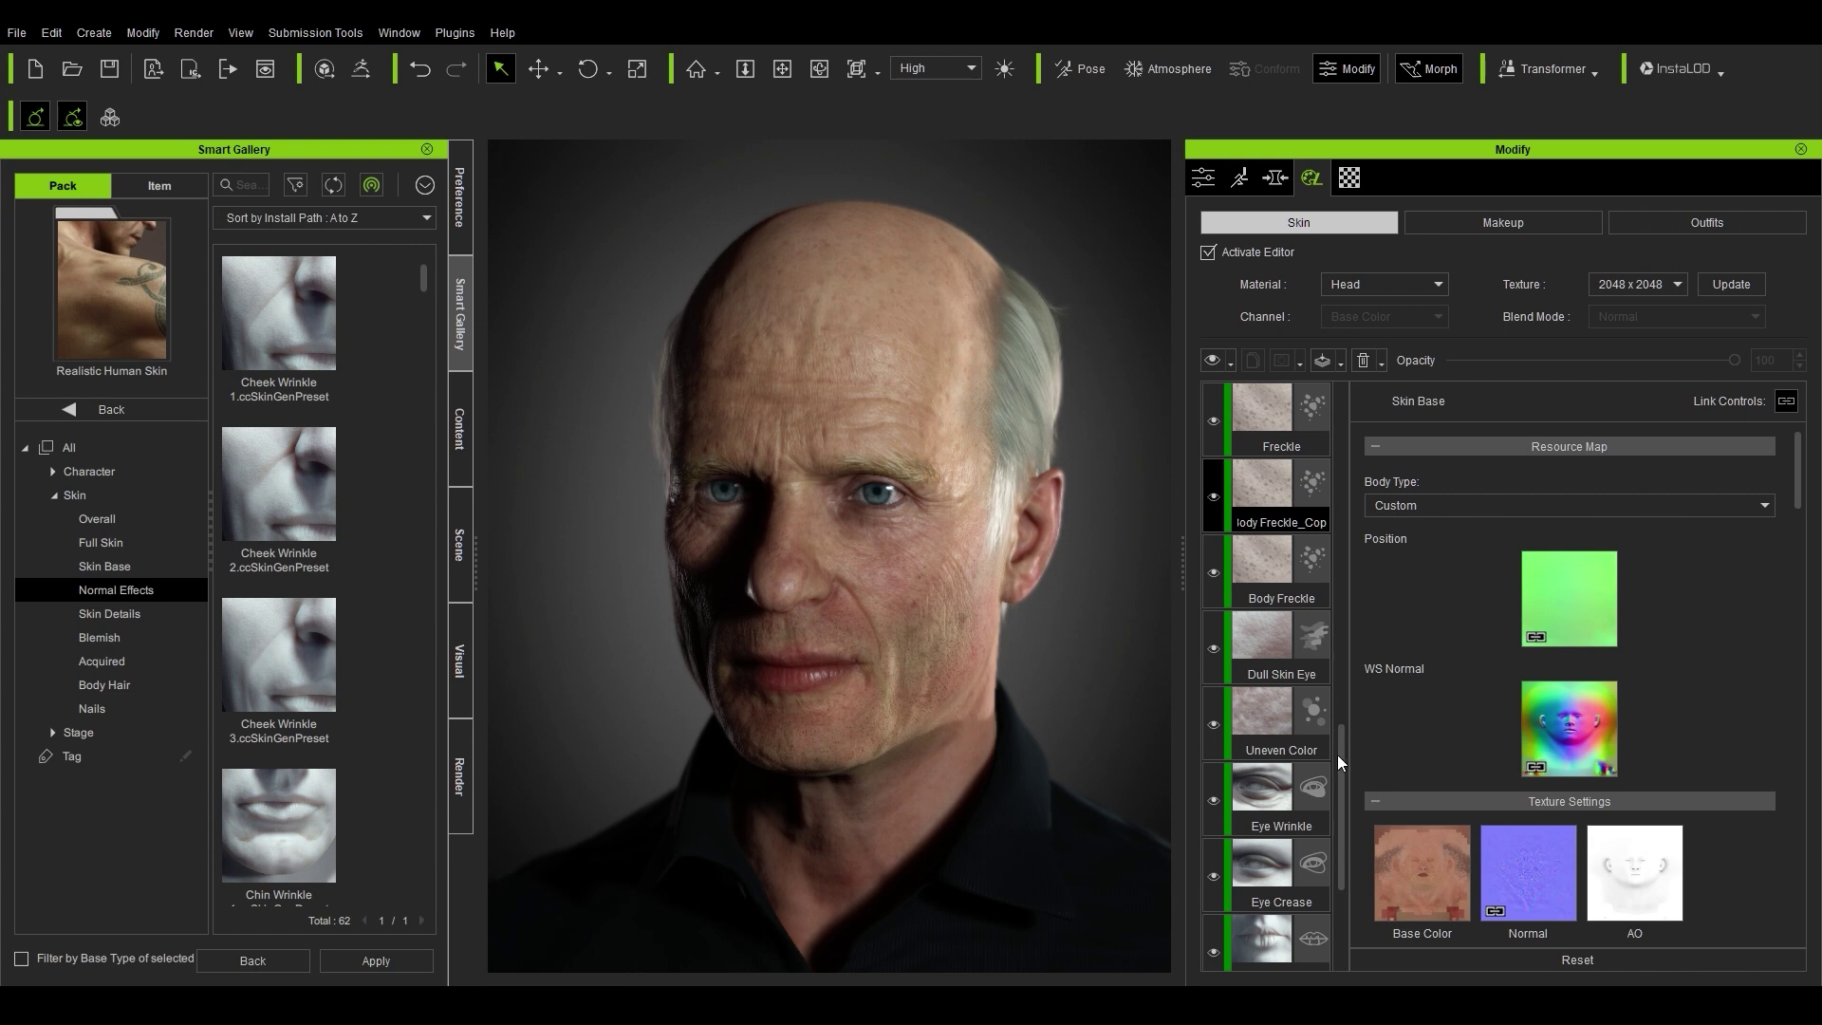
left_click_drag(1338, 757, 1315, 686)
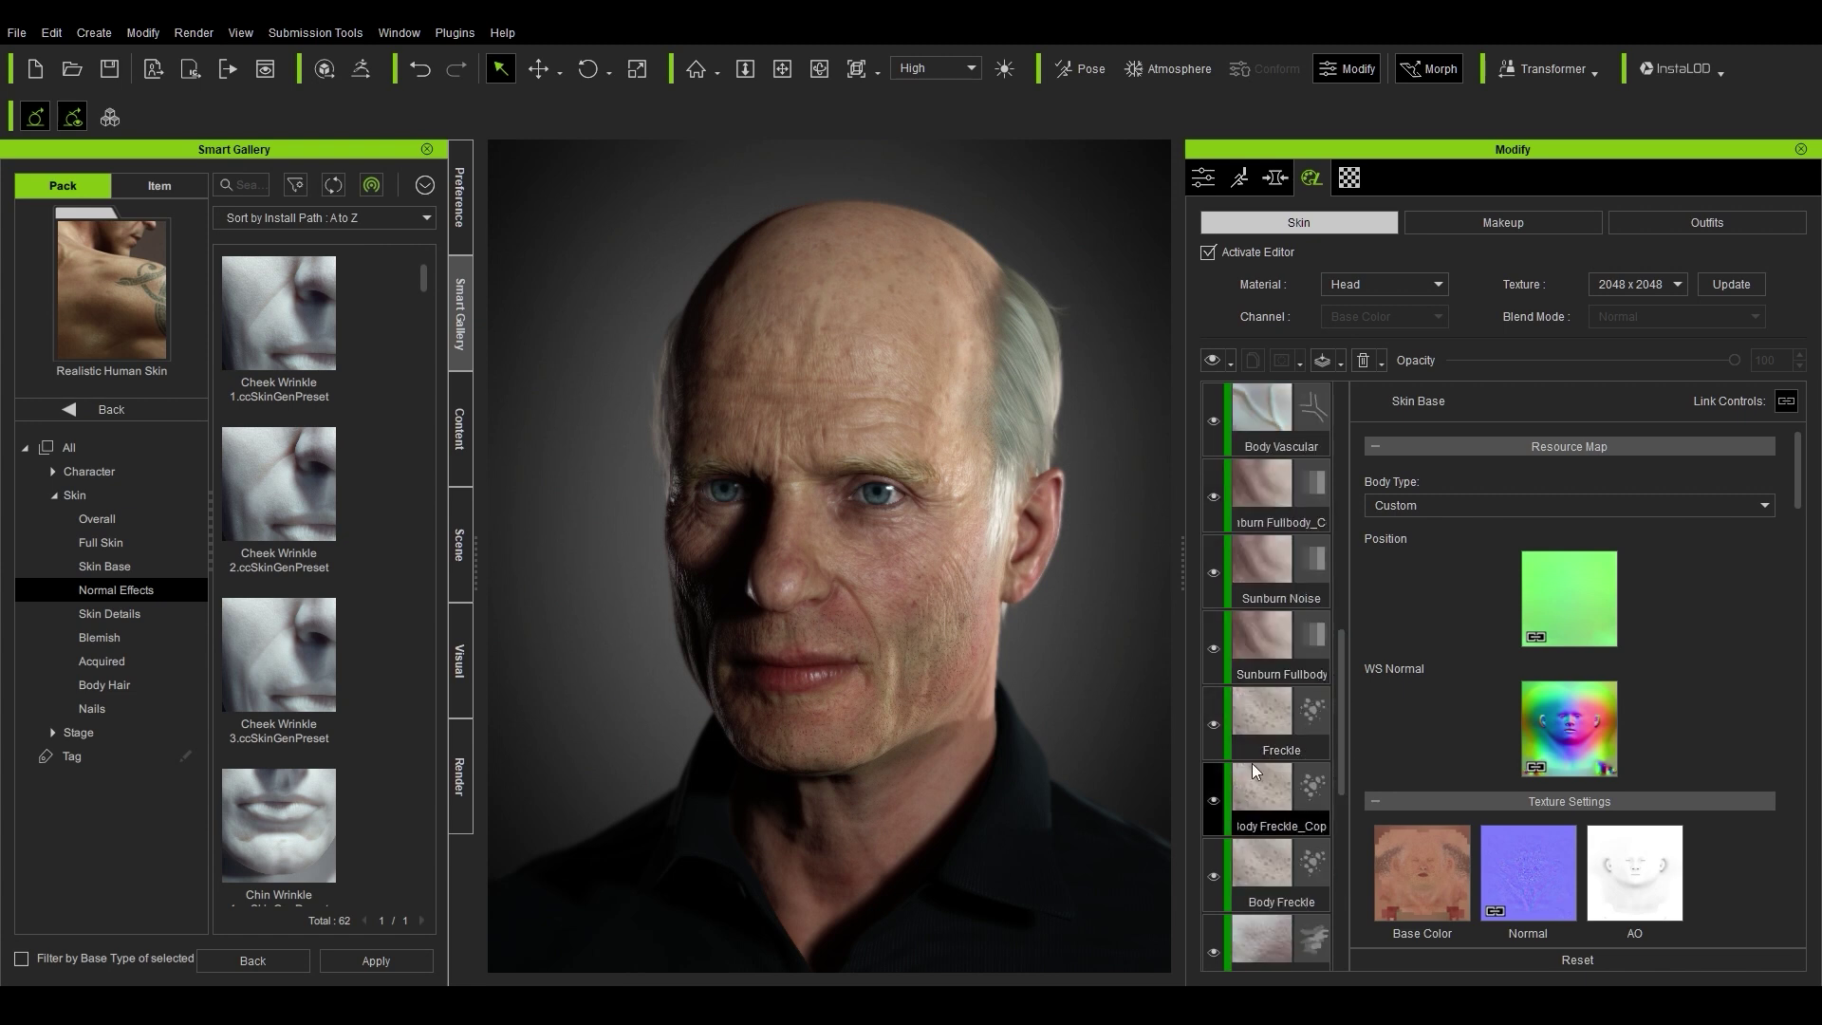
left_click(1288, 727)
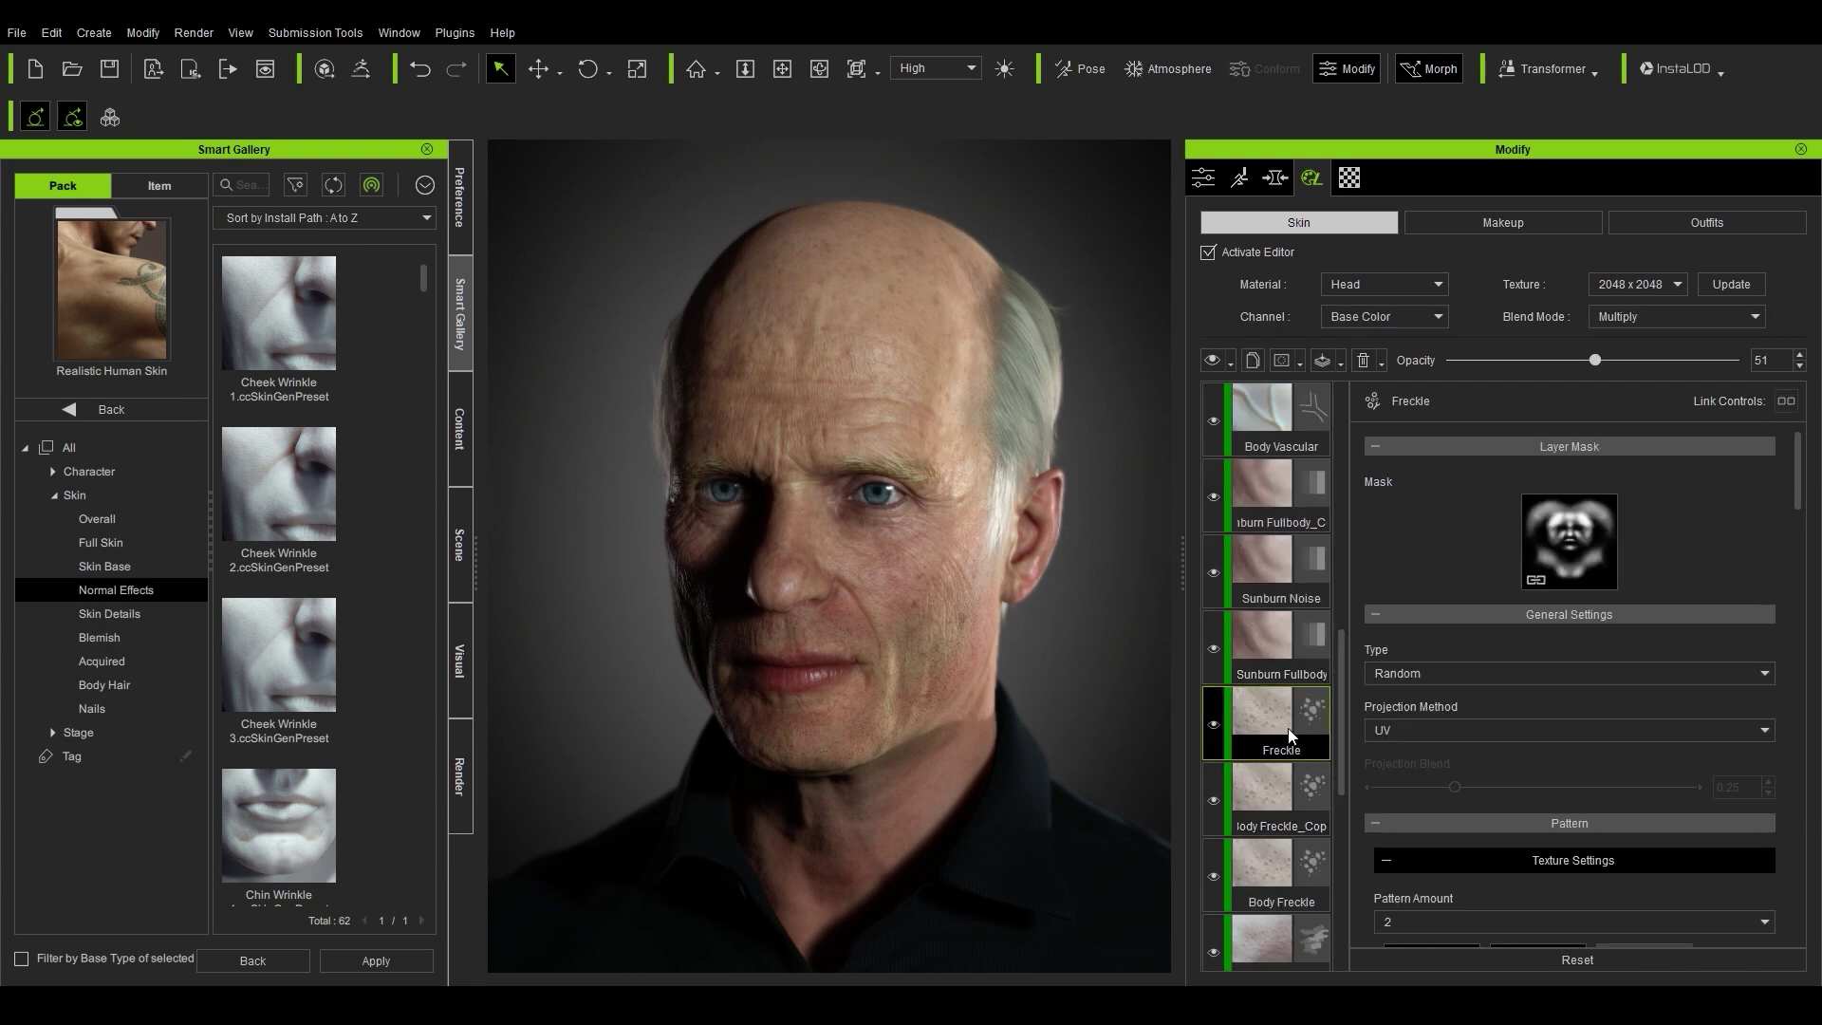
left_click(1276, 793)
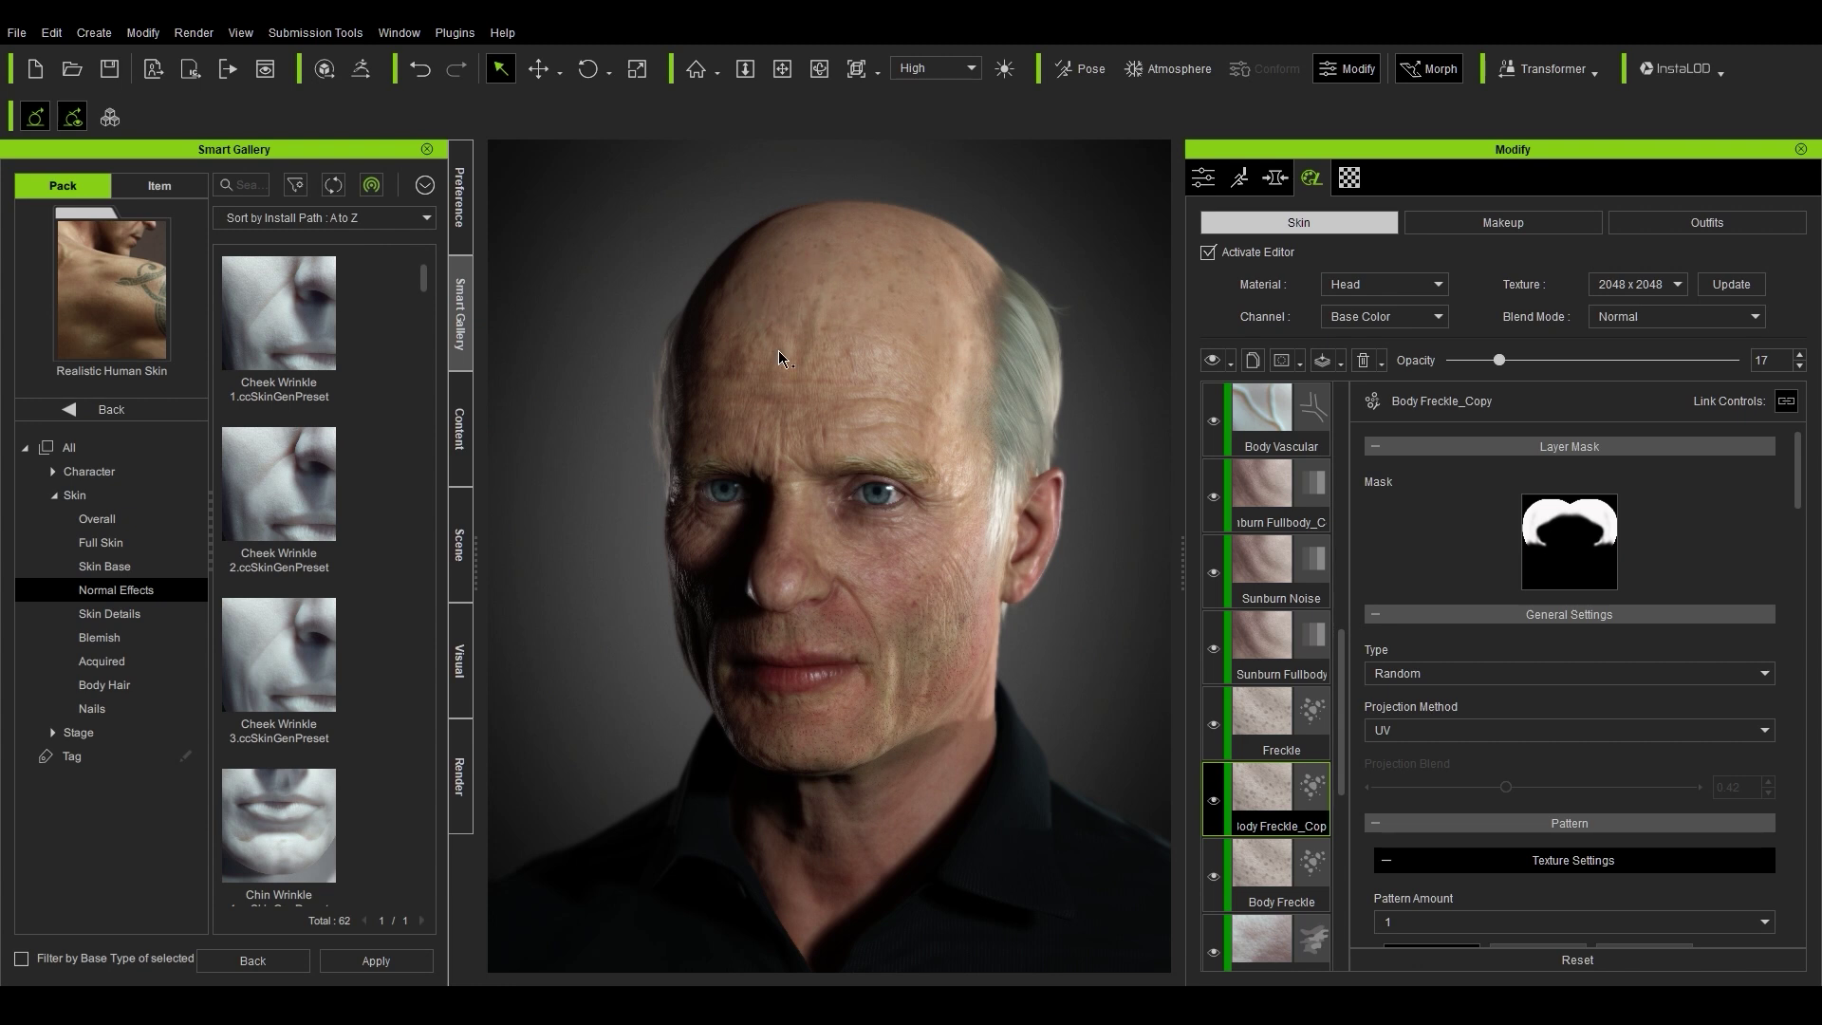
right_click_drag(790, 382, 885, 365)
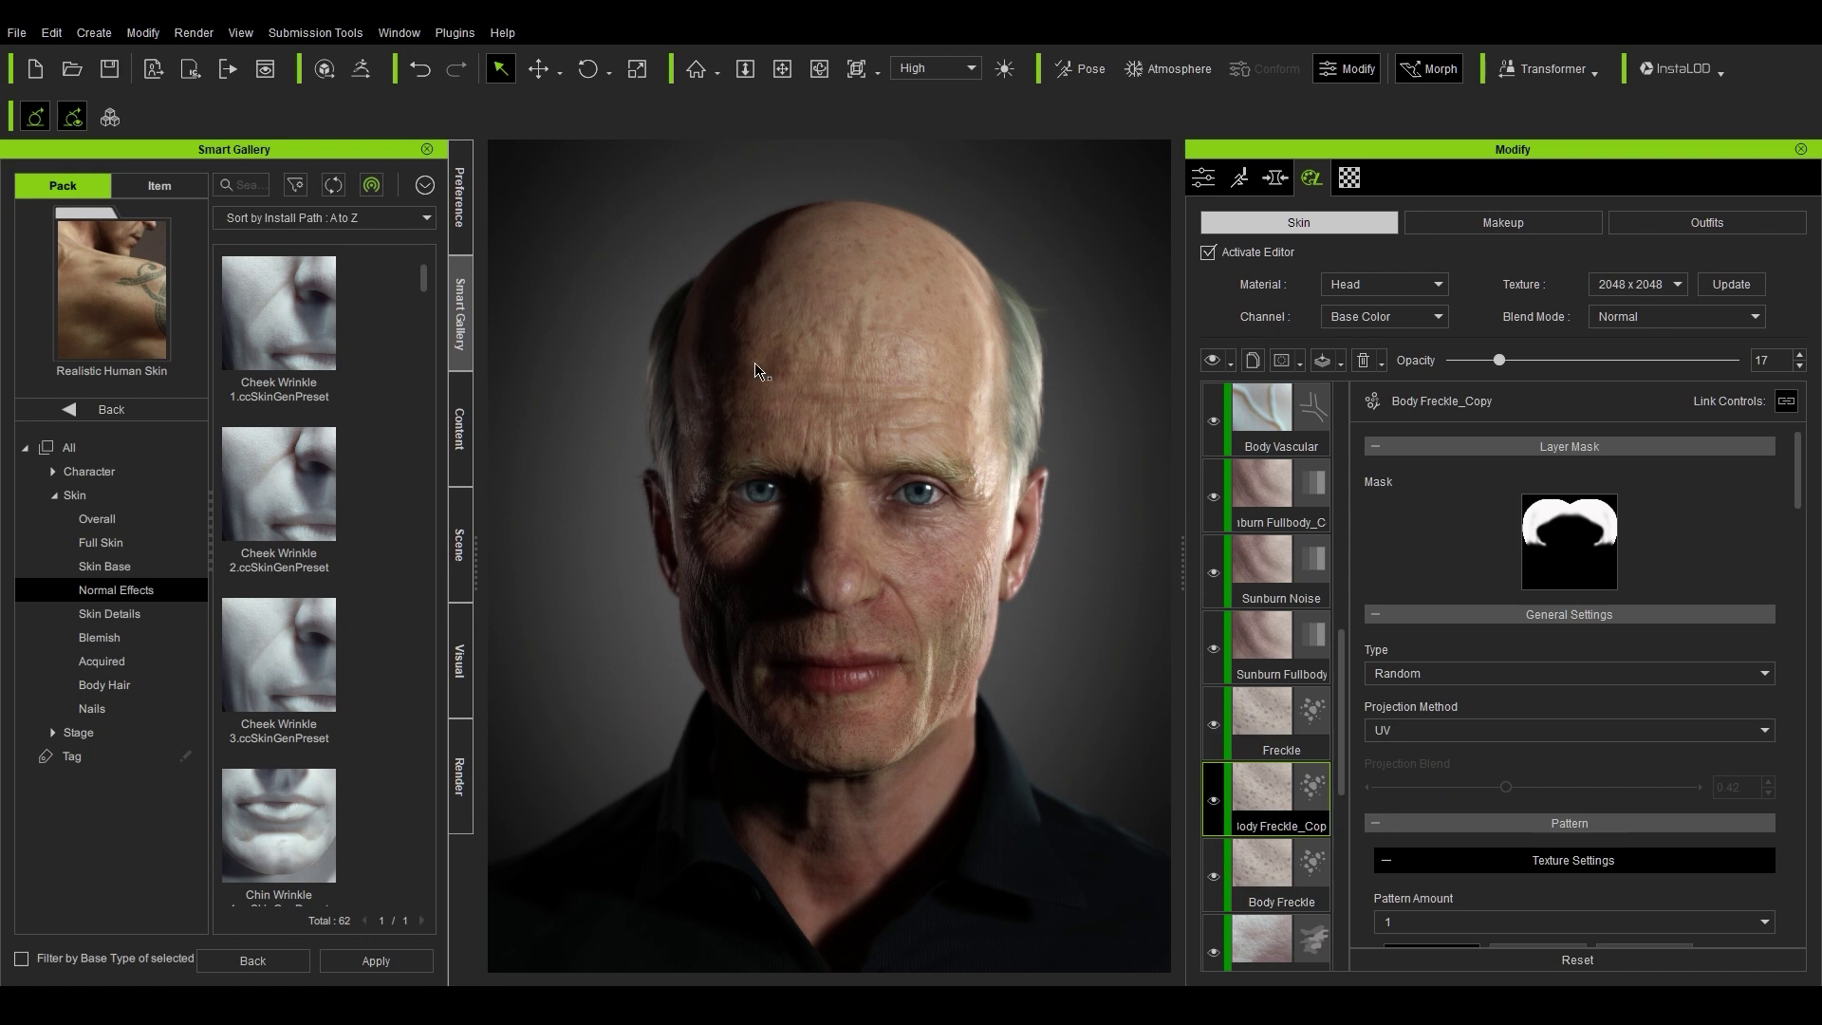
Step: Toggle the Sunburn Fullbody layer's visibility to compare the face, leave it shown, and activate its Part 1
scroll(1220, 725, "up", 1)
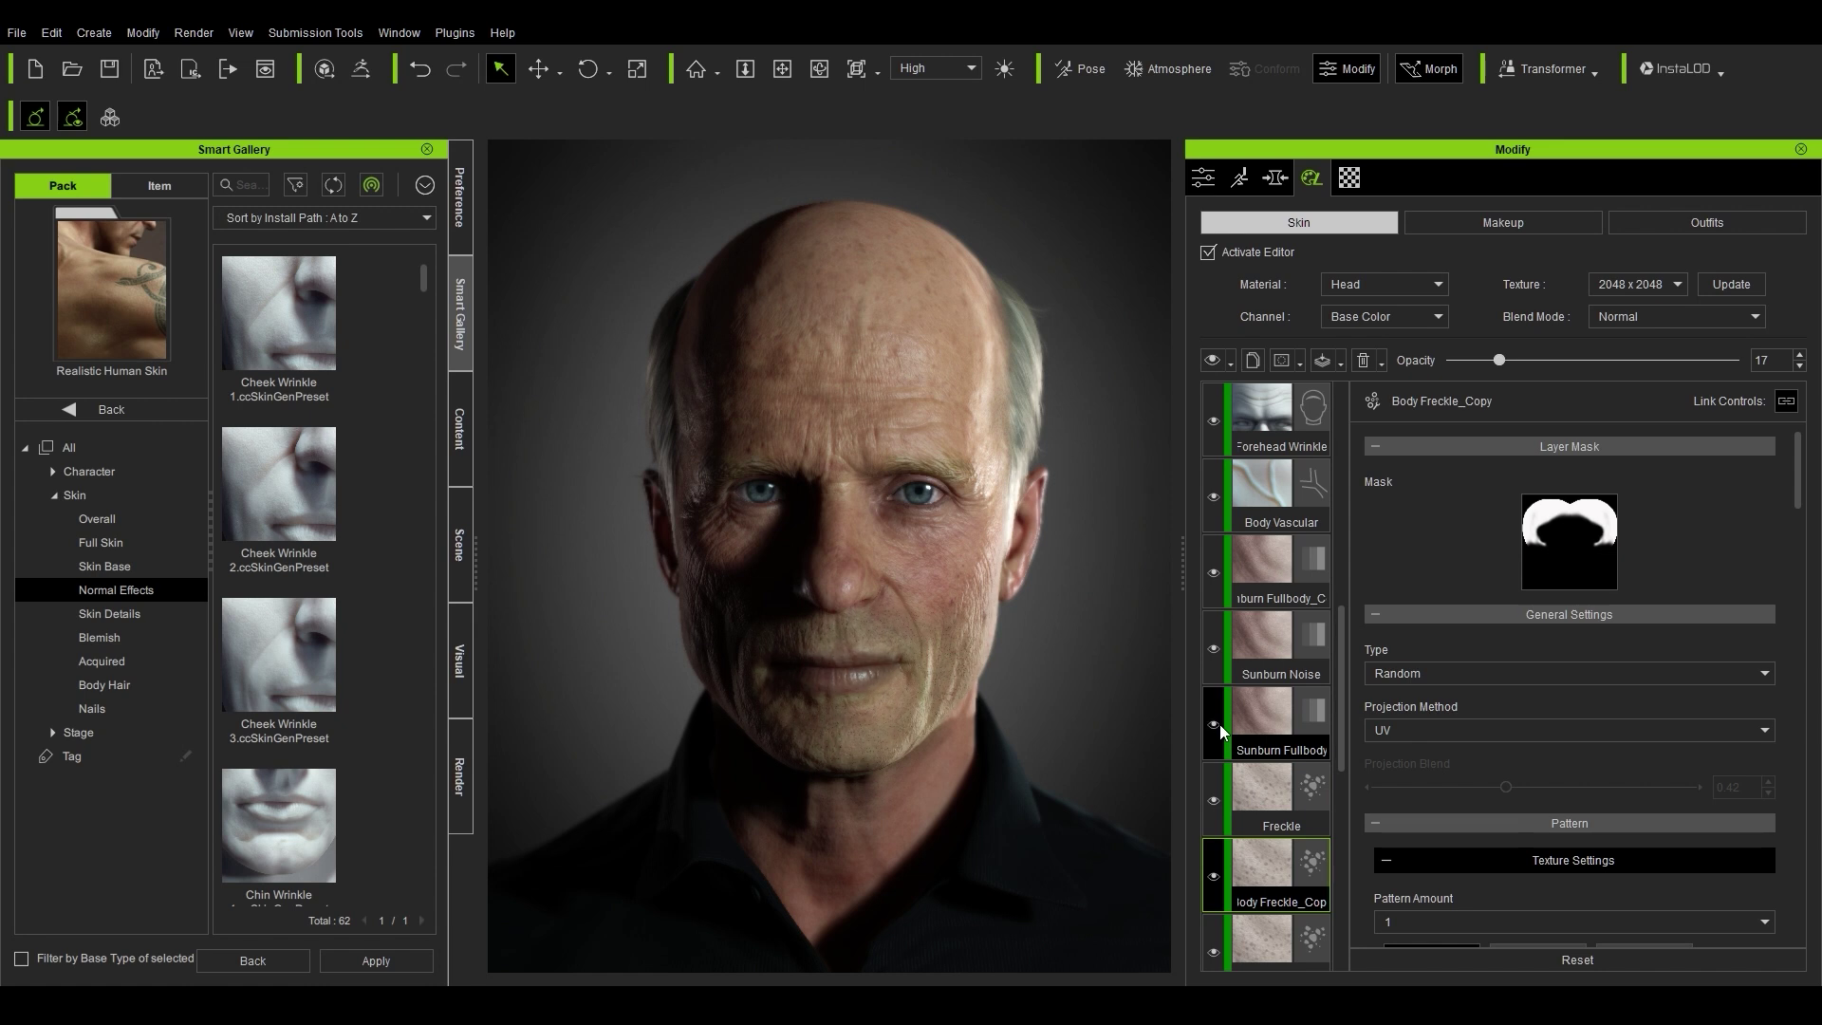
left_click(1220, 725)
left_click(1260, 725)
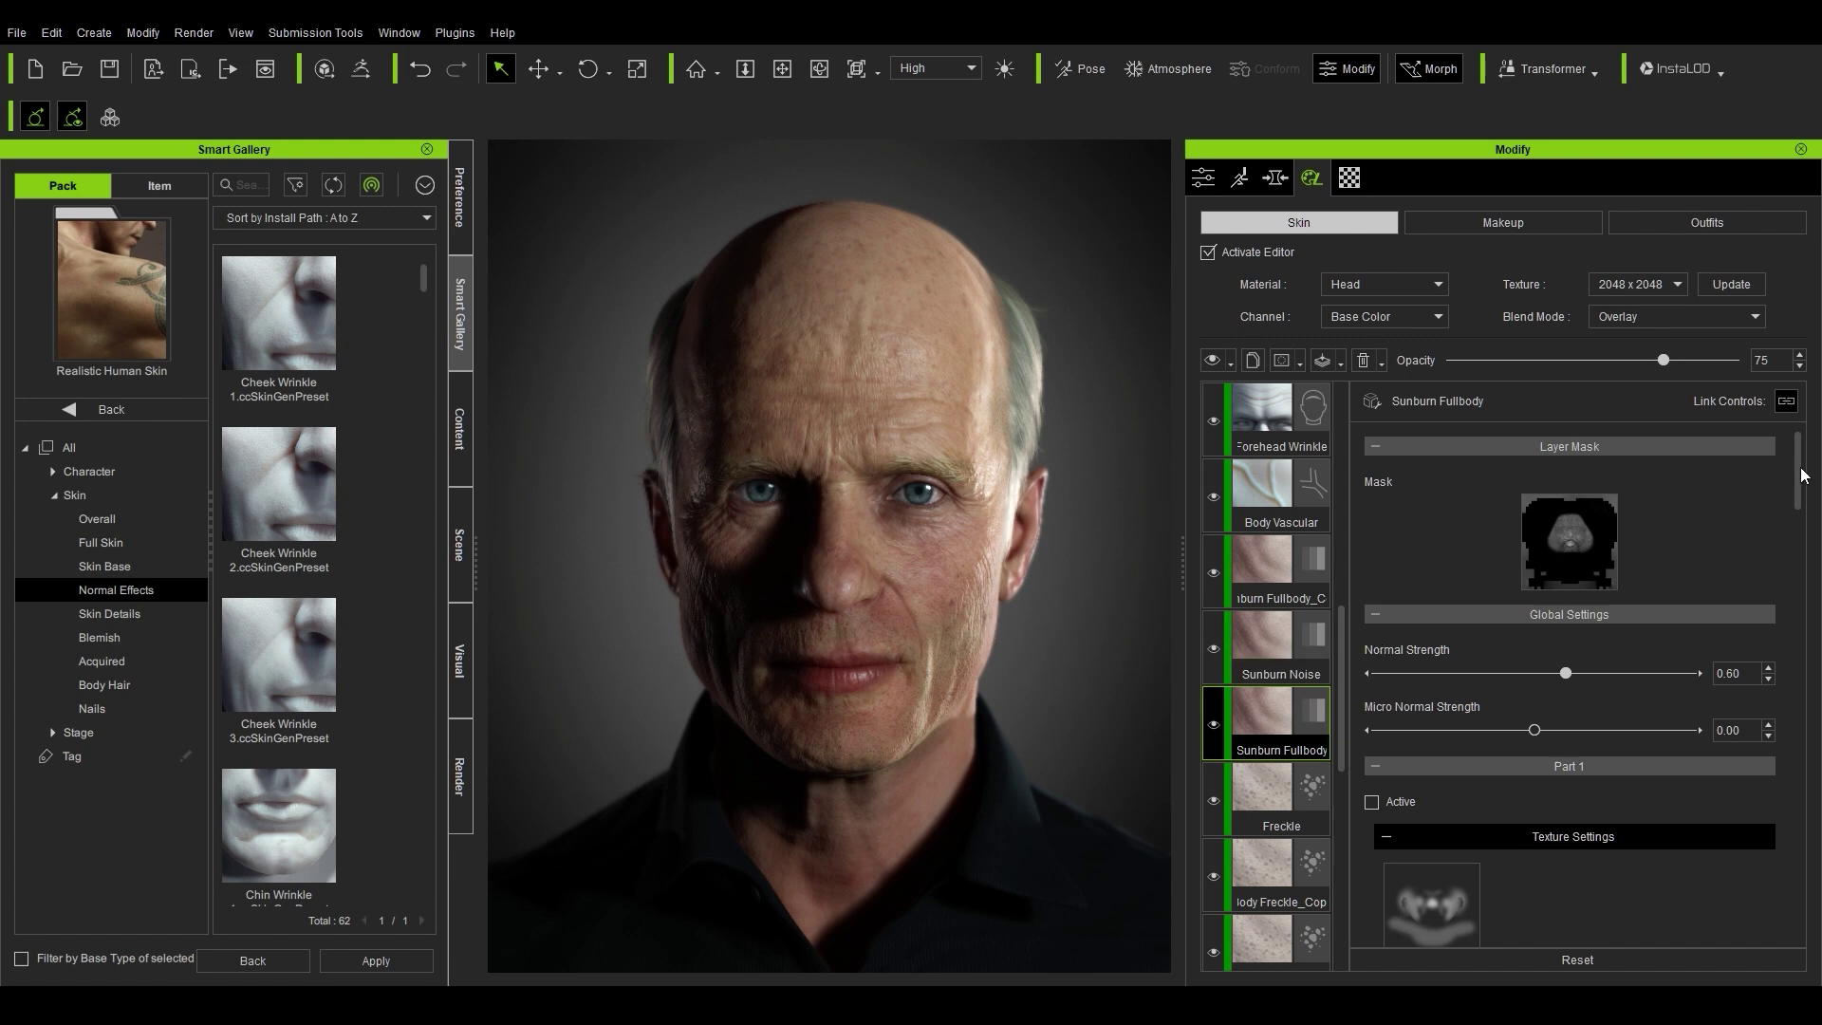
mouse_move(1801, 470)
left_mouse_down()
mouse_move(1807, 679)
mouse_move(1796, 503)
left_mouse_up()
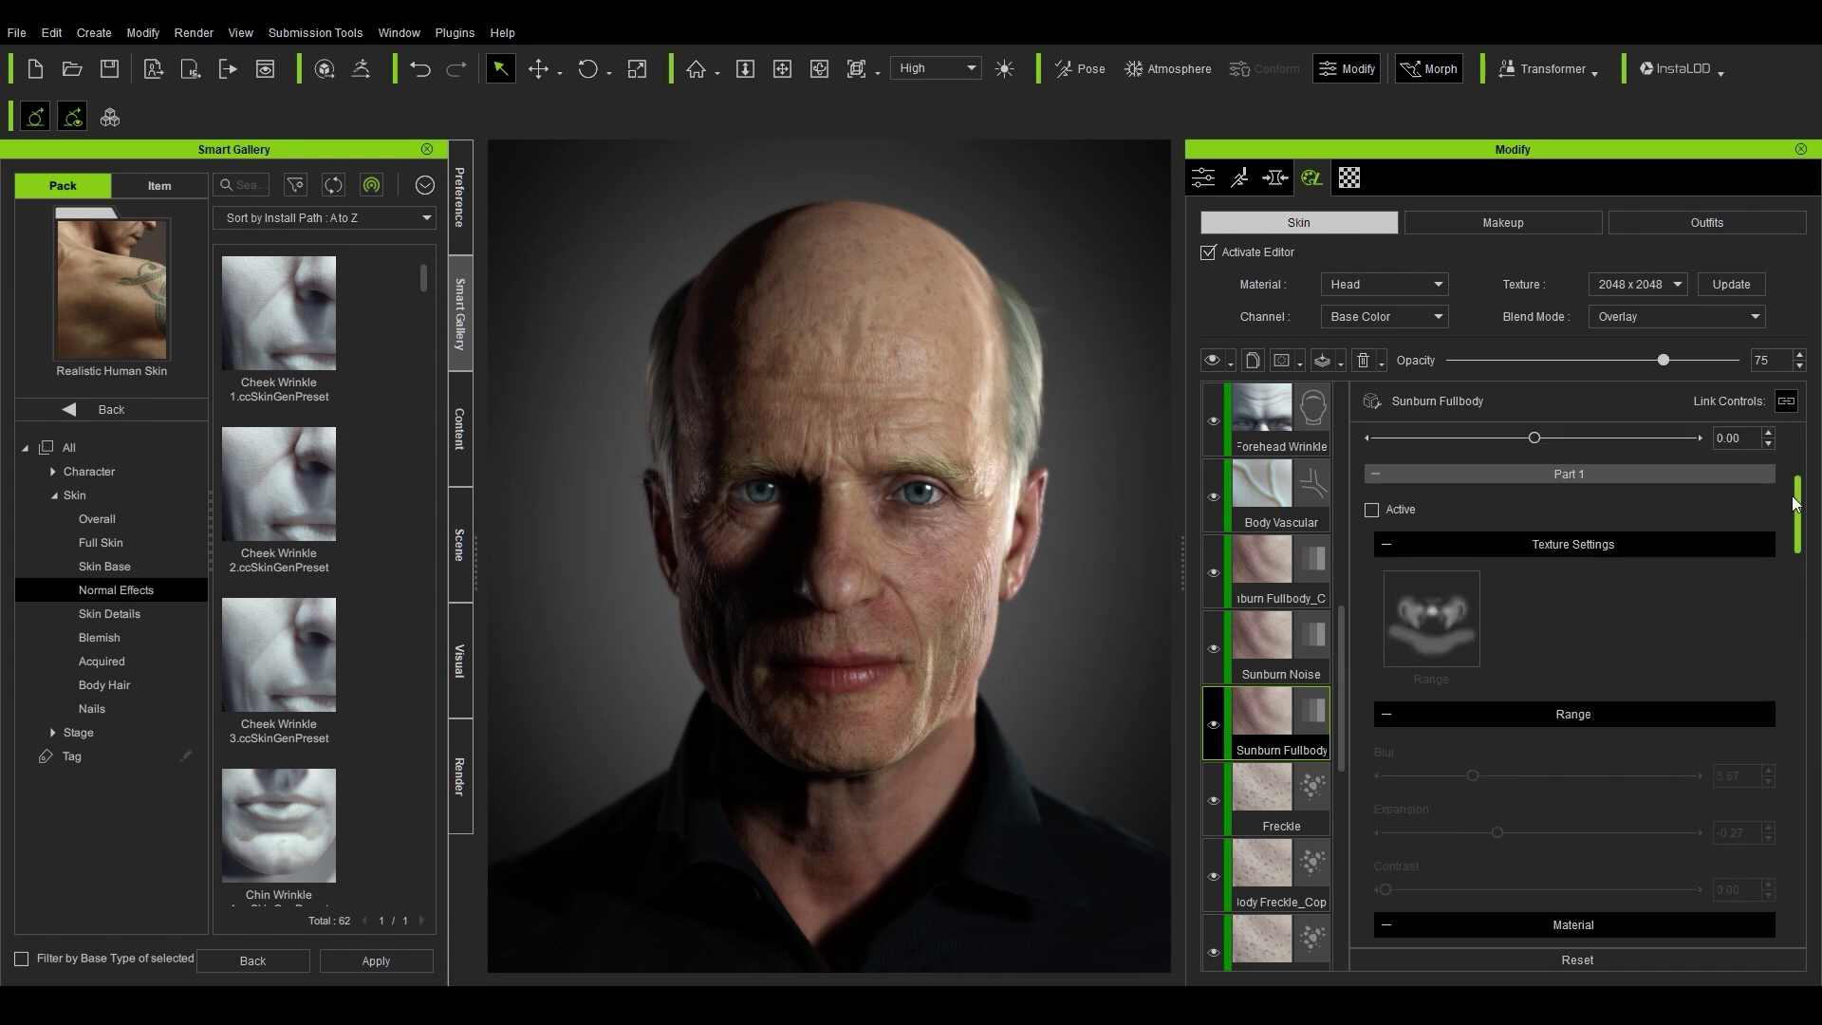
left_click(1400, 509)
left_click(1400, 509)
left_click(1401, 508)
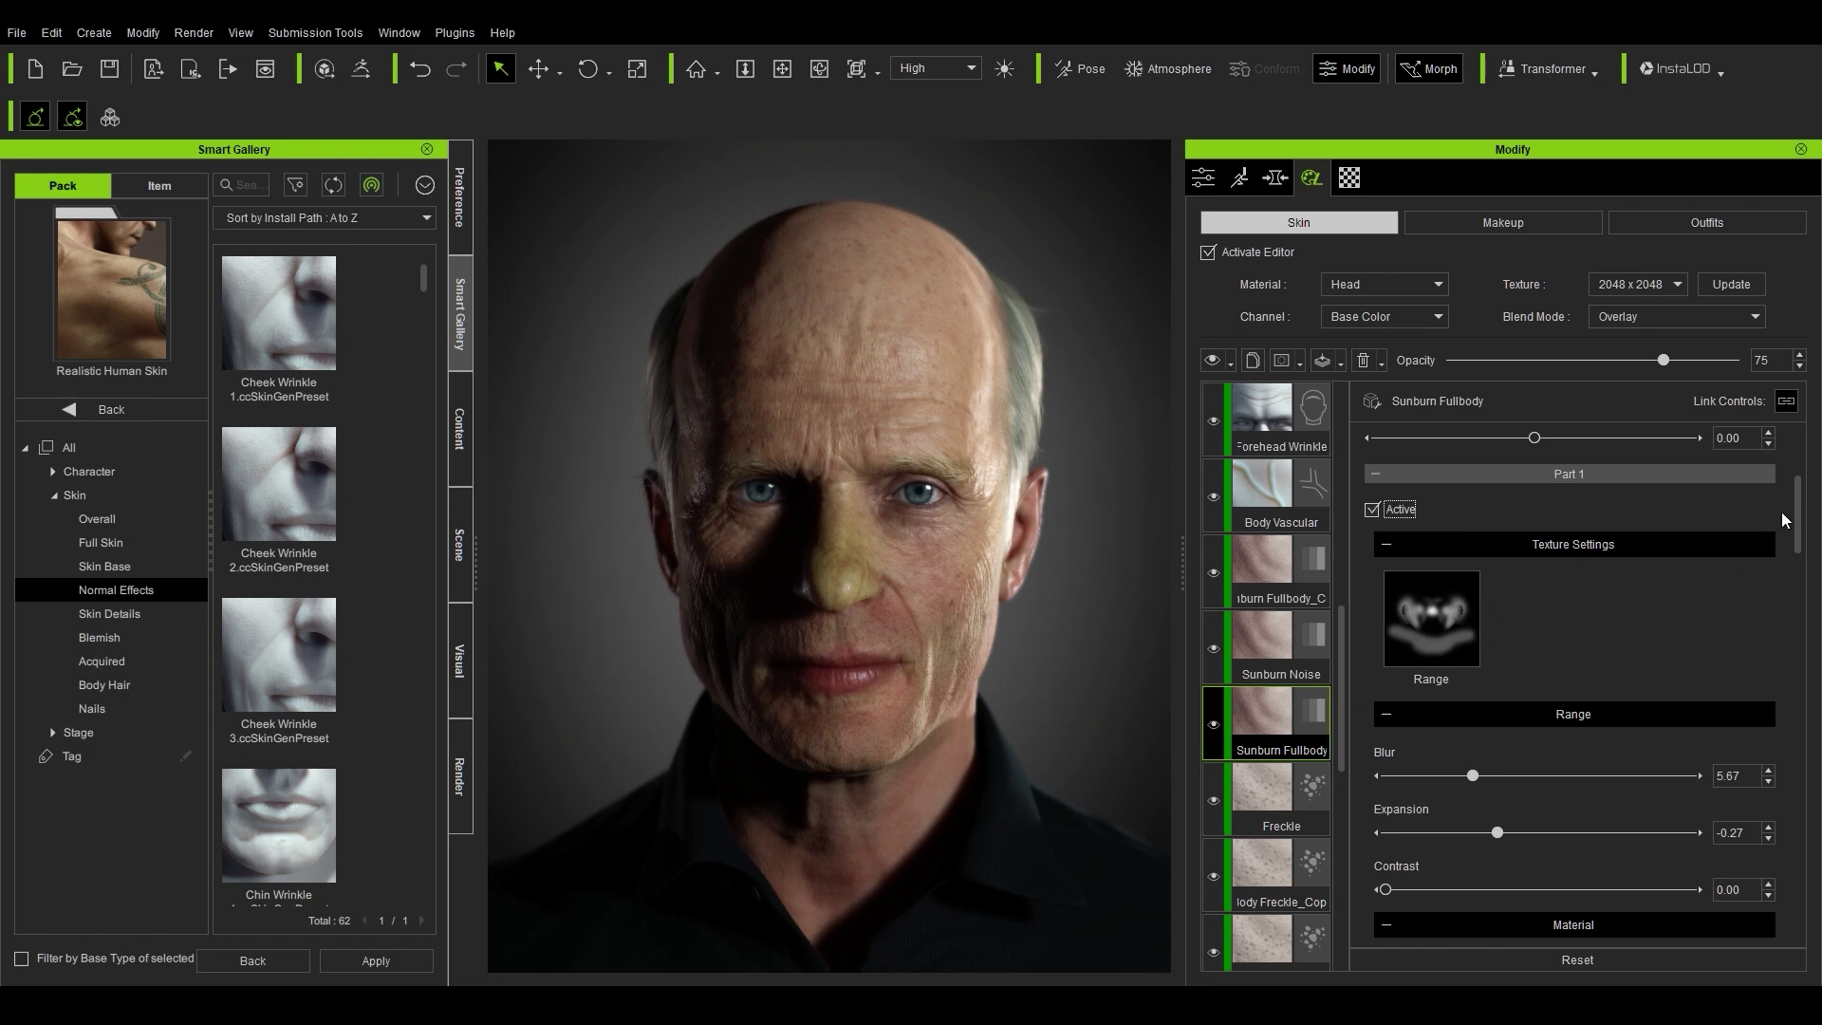
Step: Set the material color of the Sunburn Fullbody layer's Part 1 to dark red #b20002
left_click_drag(1795, 503, 1802, 543)
scroll(1805, 560, "down", 1)
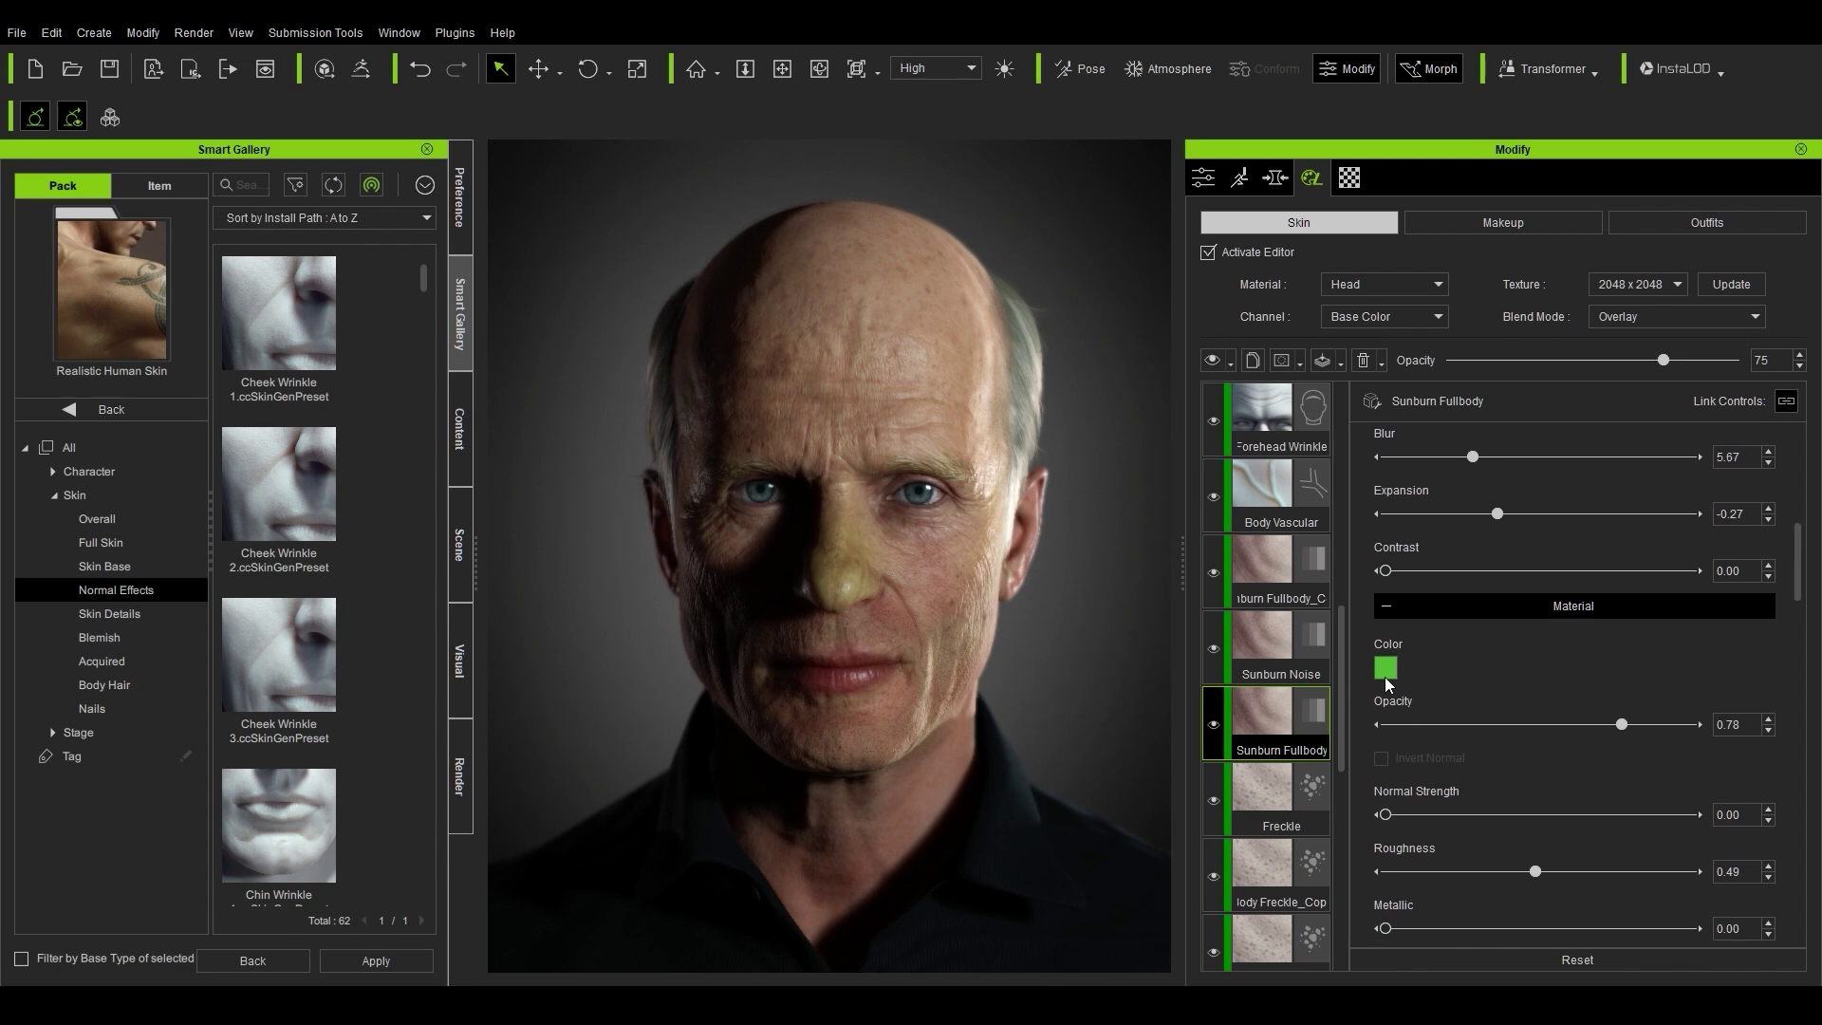
left_click(1385, 669)
left_click_drag(926, 435, 877, 304)
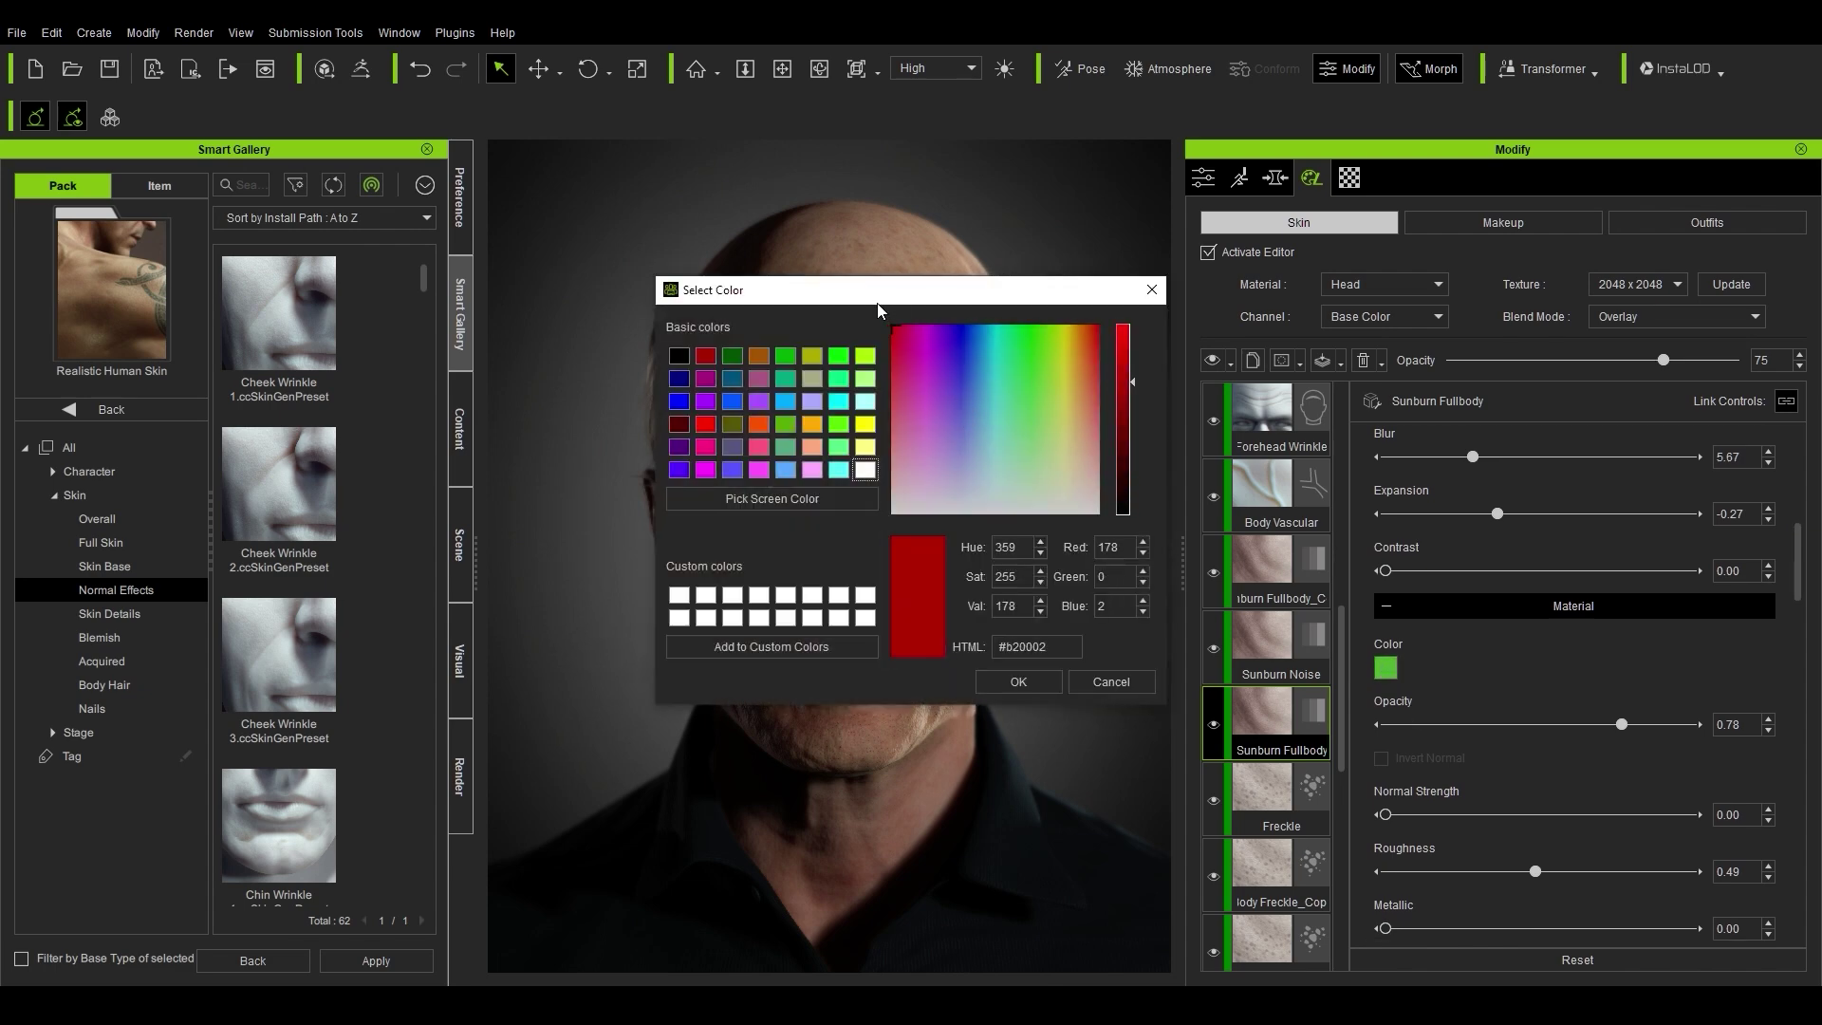
left_click(1034, 680)
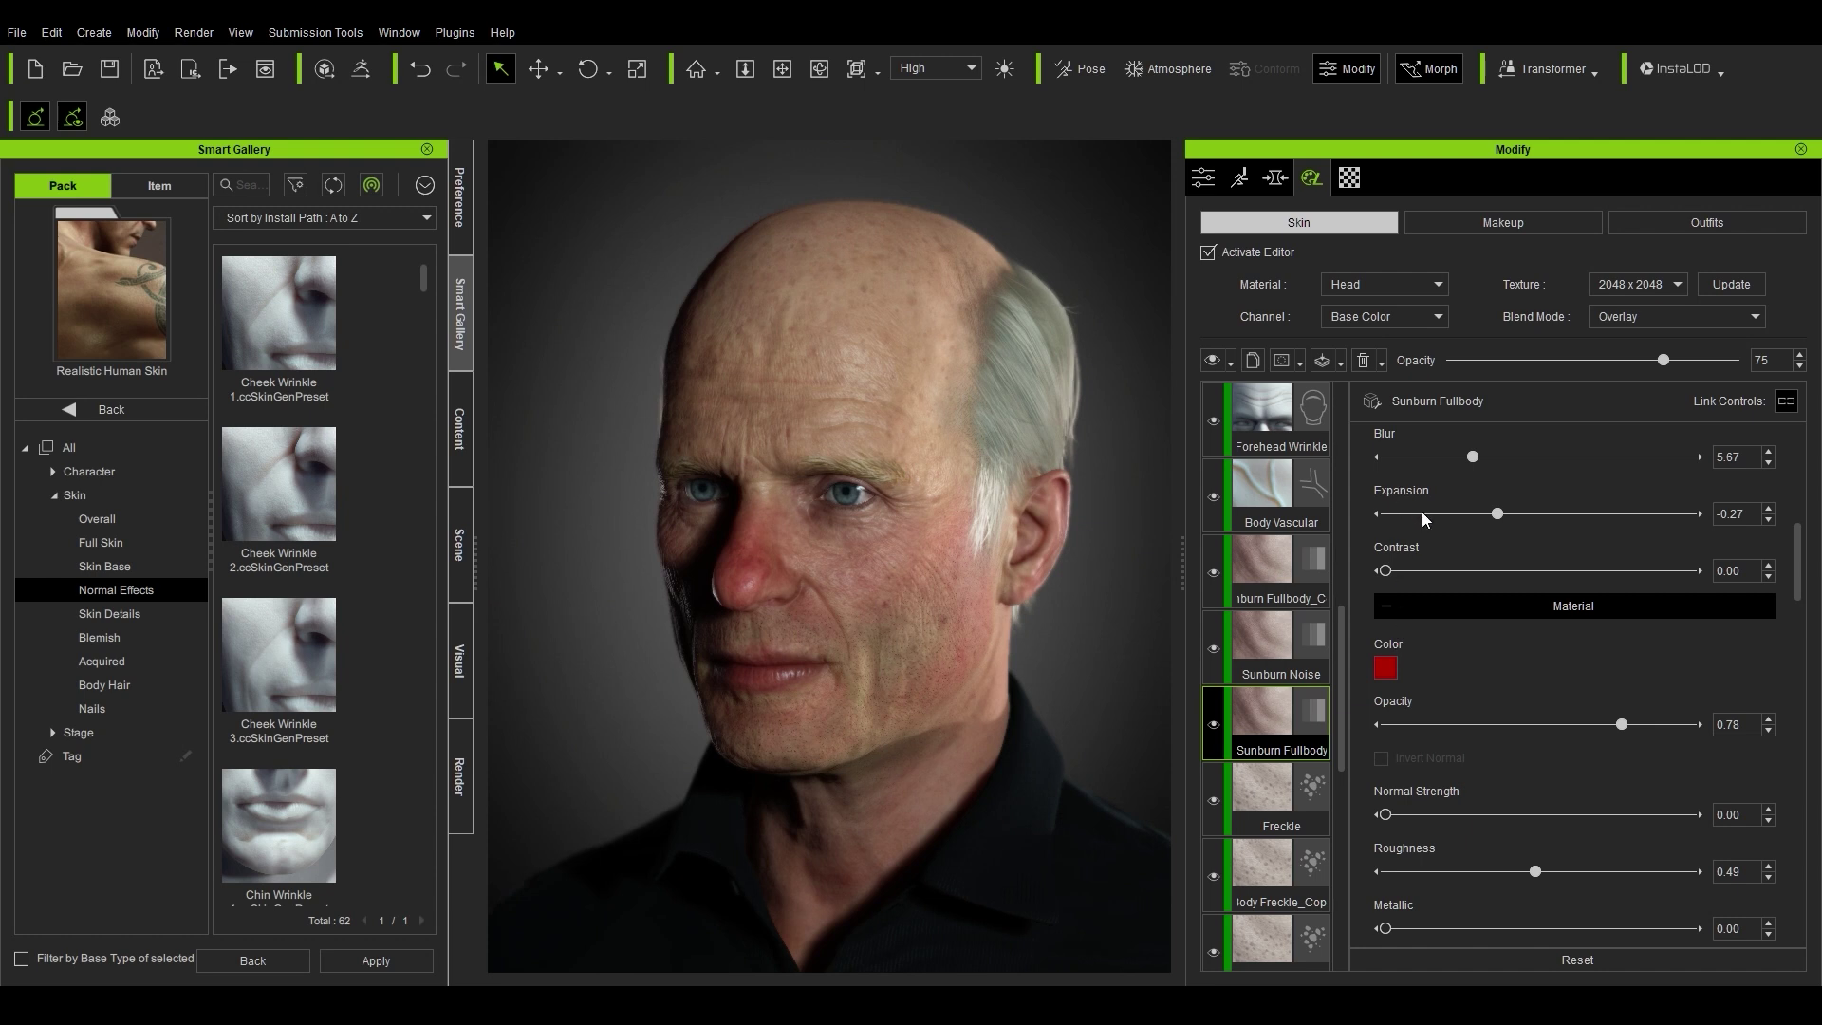
Step: Switch Part 1 of the sunburn off and back on to compare the nose, and set the layer's opacity to 70
scroll(1422, 510, "up", 4)
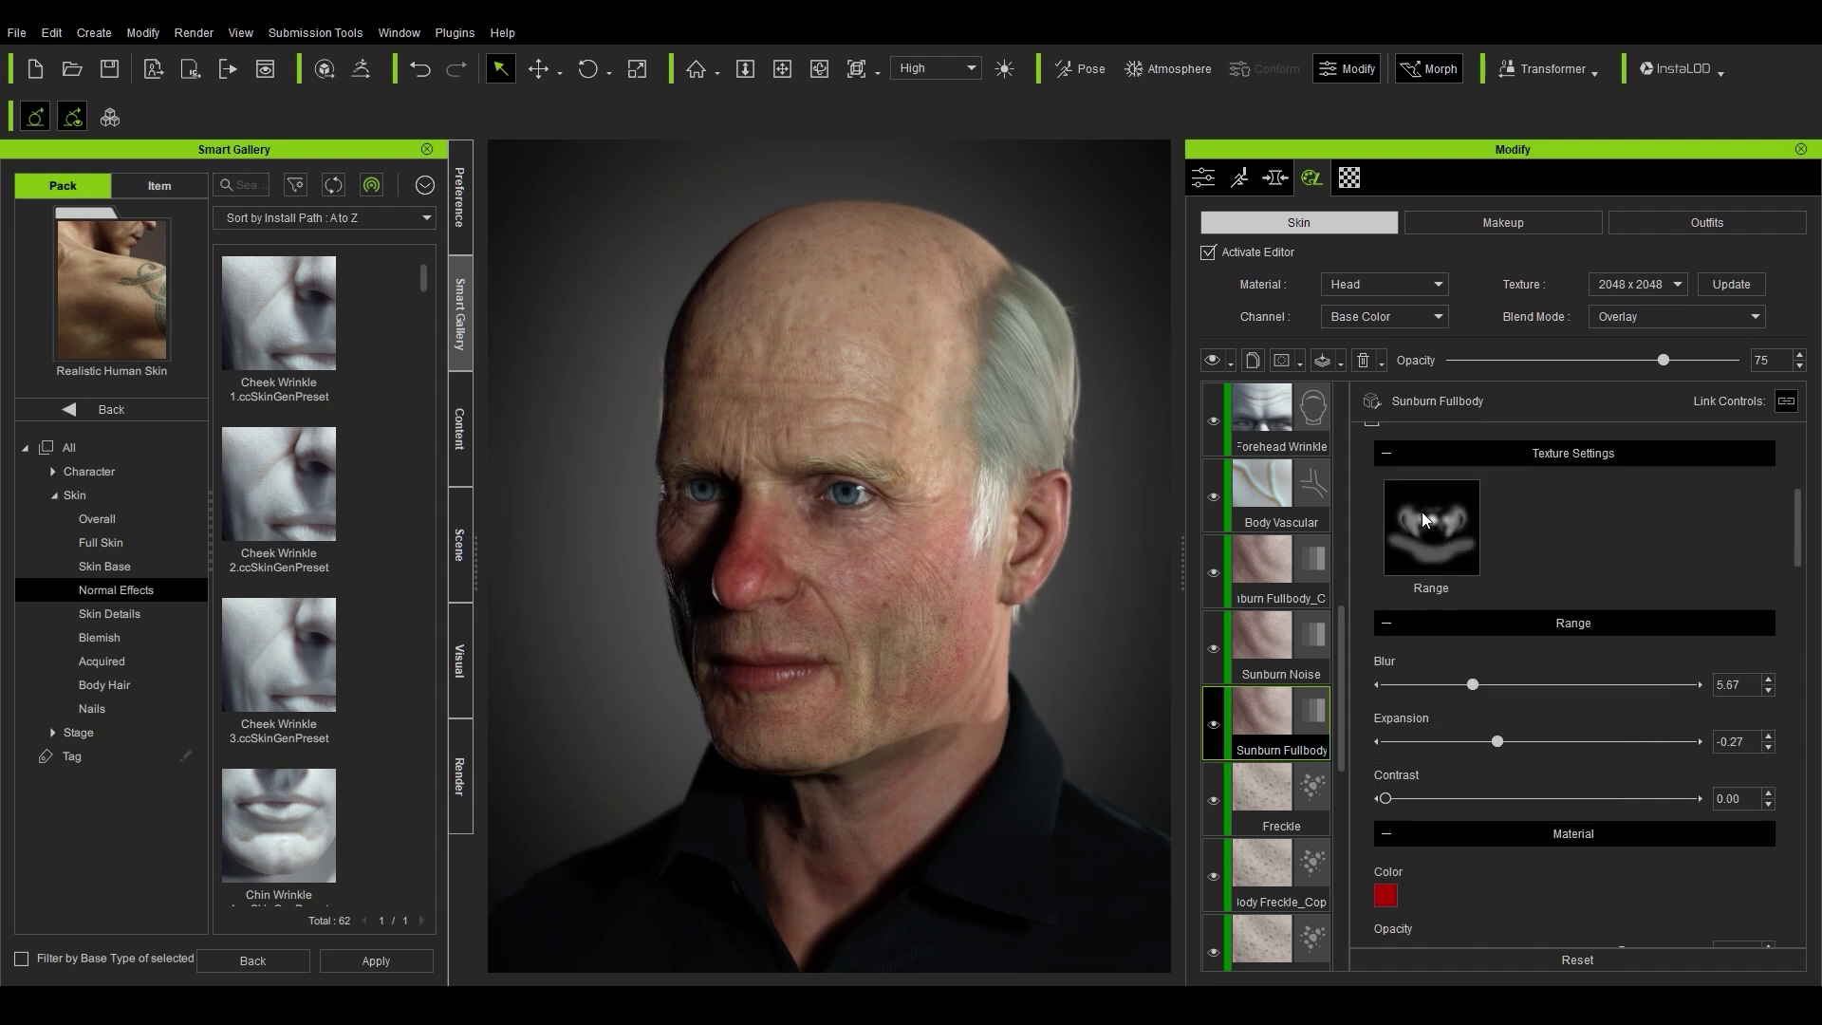
scroll(1394, 493, "up", 1)
left_click(1371, 476)
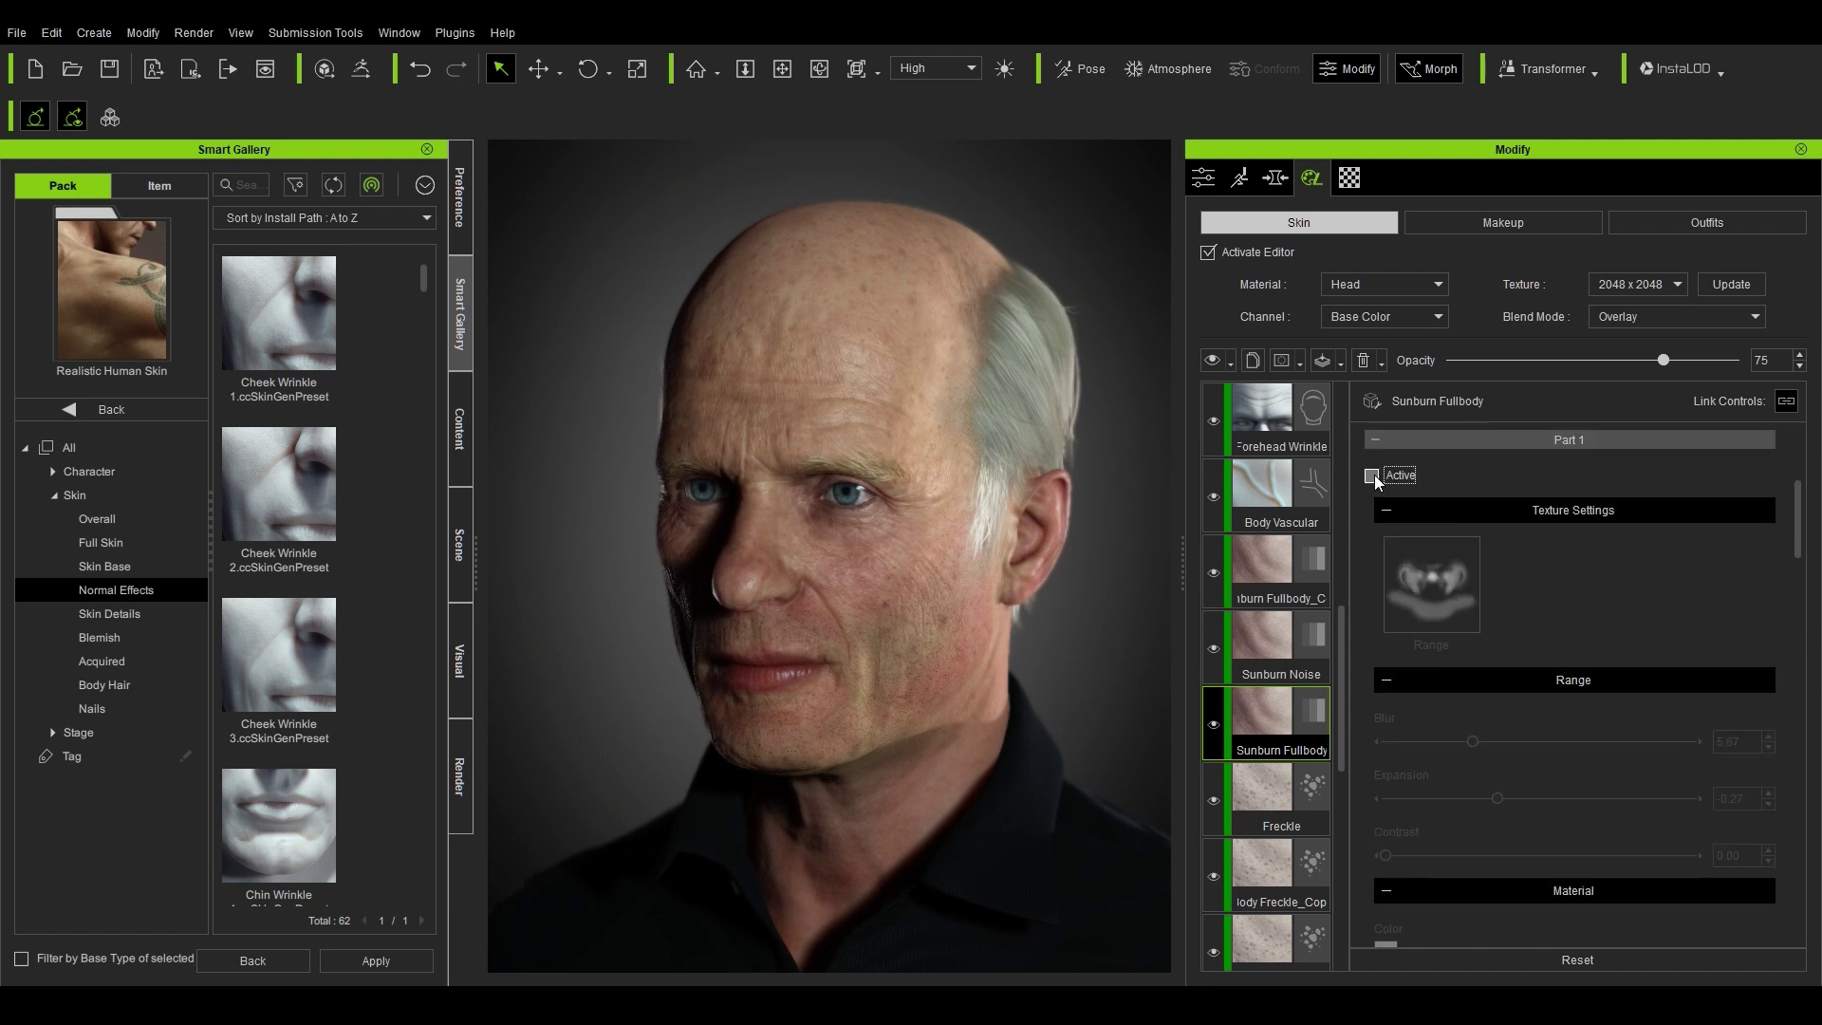
left_click(1372, 476)
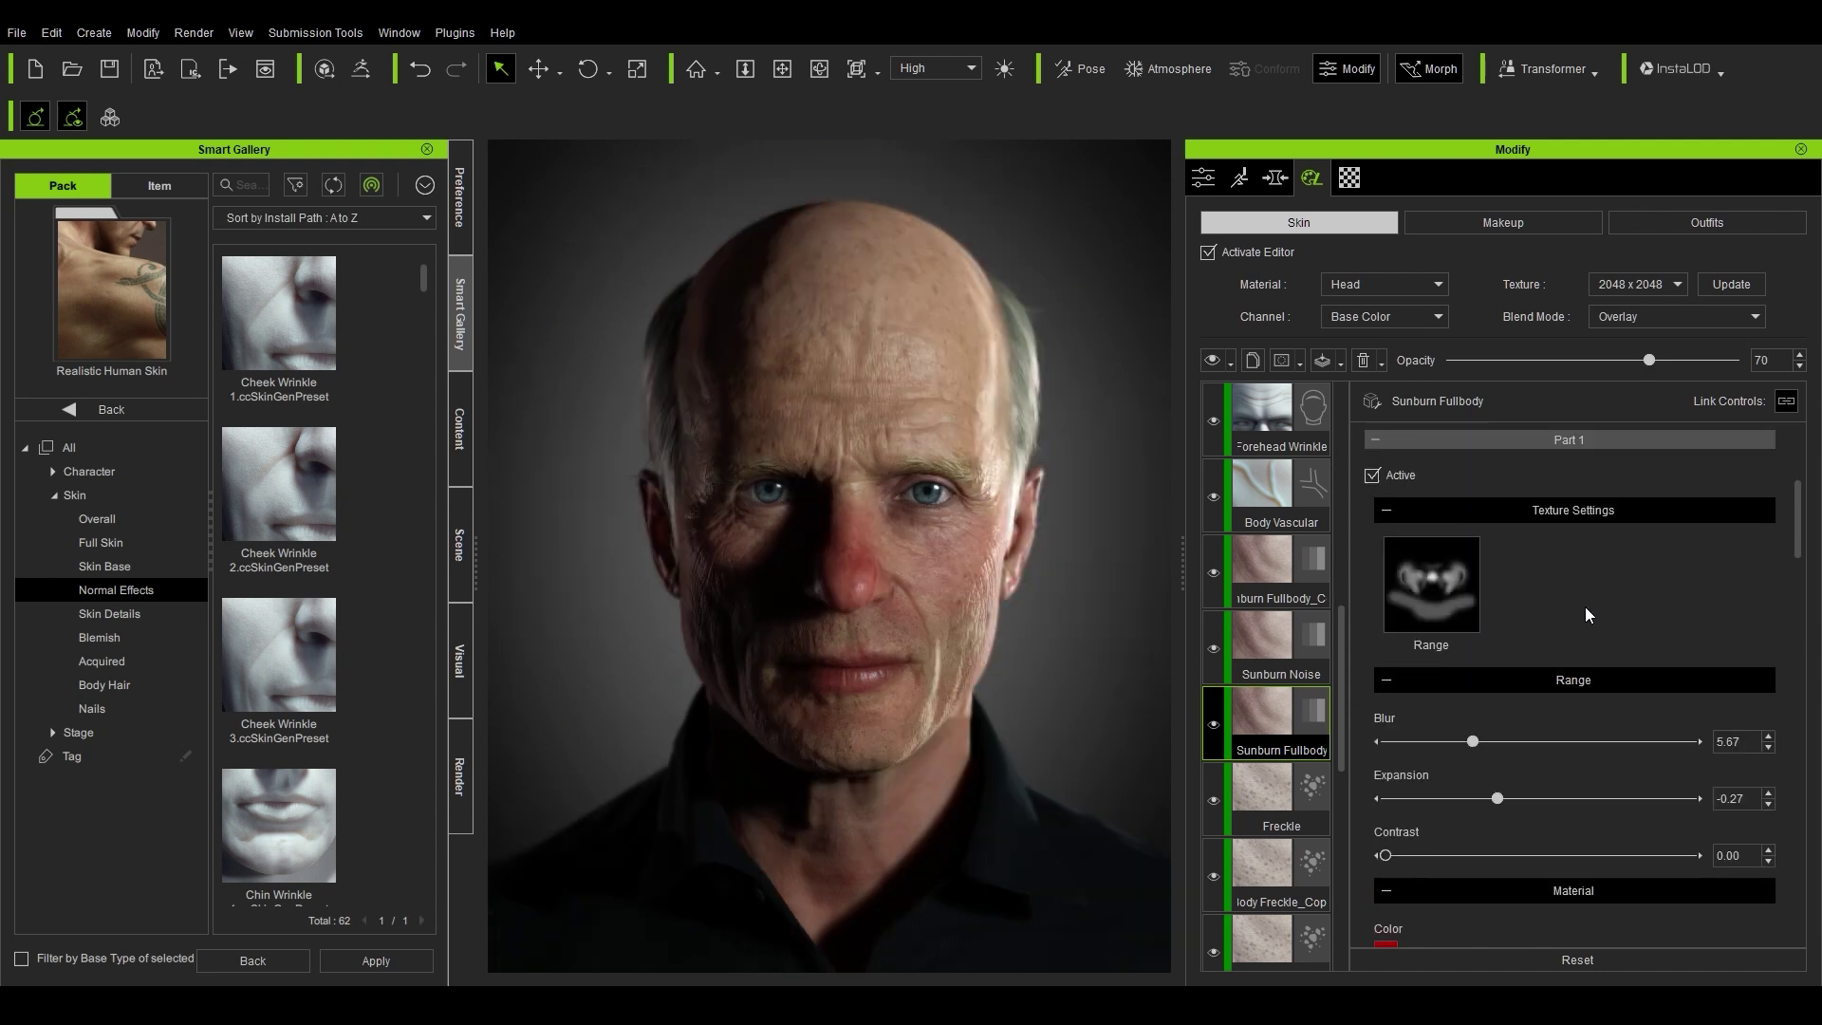
Step: Set the material Opacity of the sunburn's Part 1 to 0.29 and check the nose from several angles
scroll(1584, 613, "down", 3)
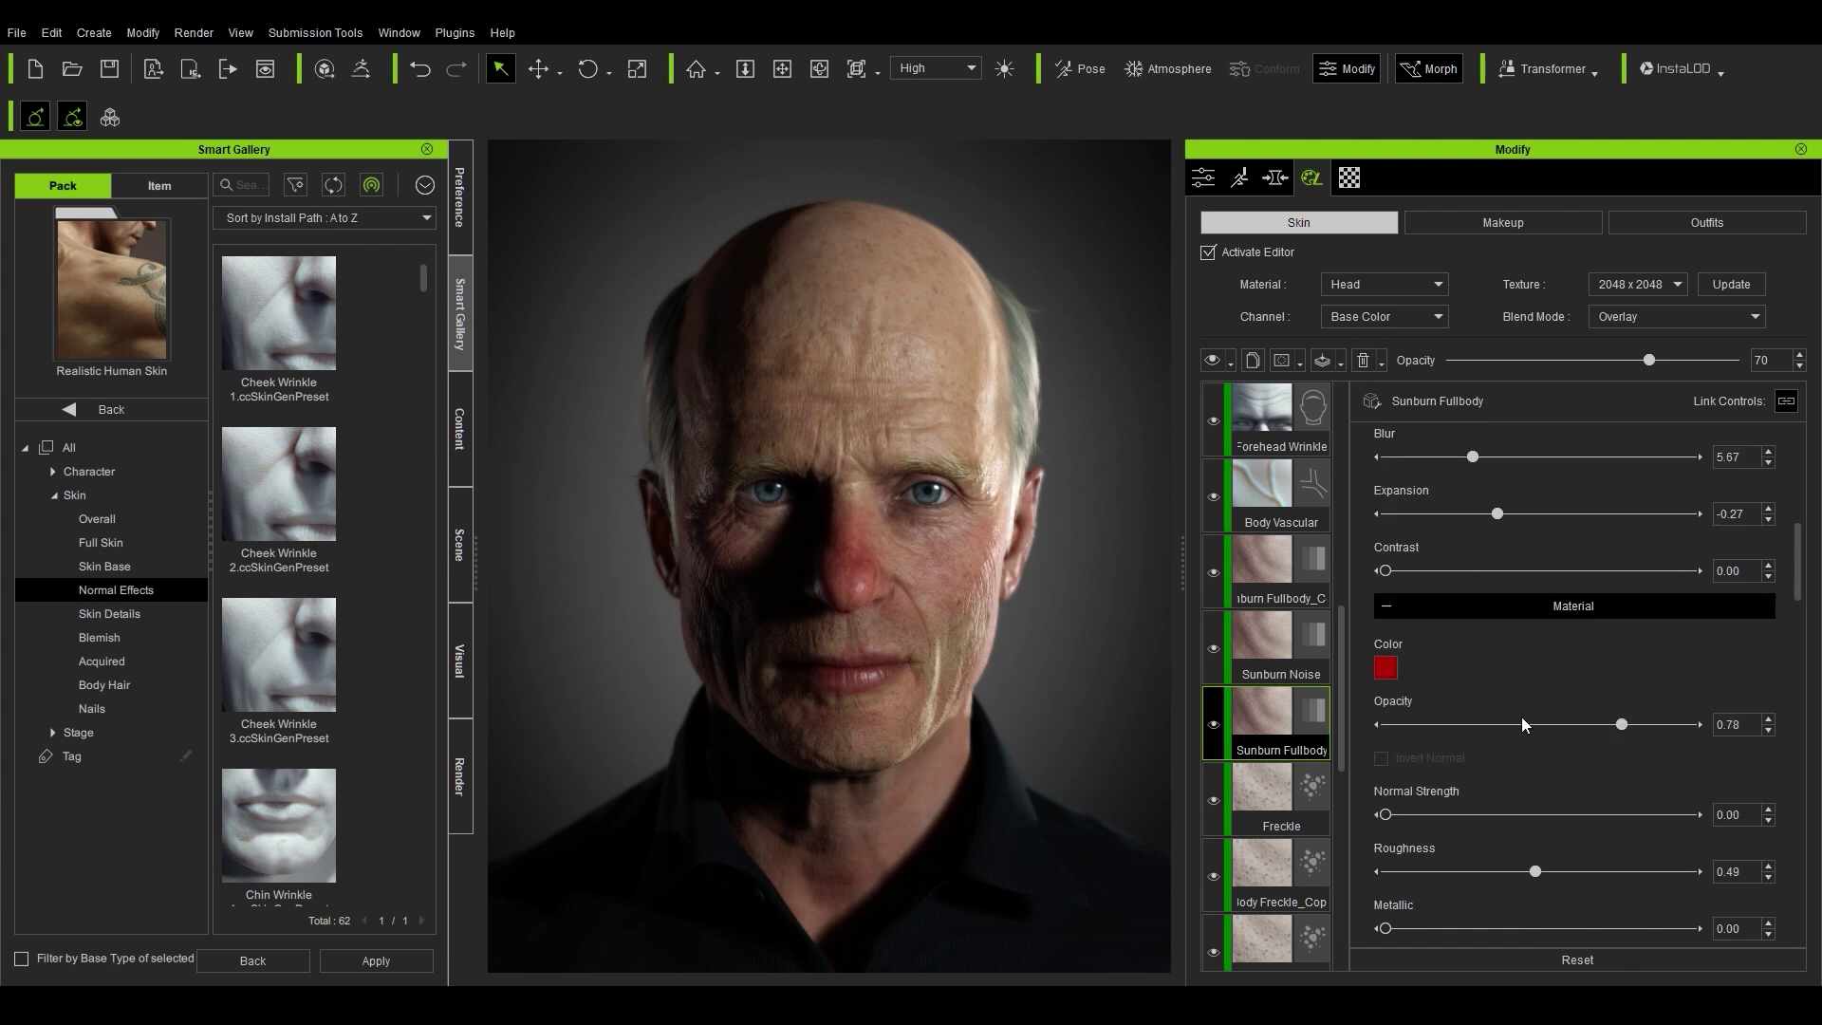
mouse_move(1444, 721)
left_mouse_down()
mouse_move(1401, 723)
mouse_move(1466, 707)
left_mouse_up()
right_click_drag(985, 669, 973, 666)
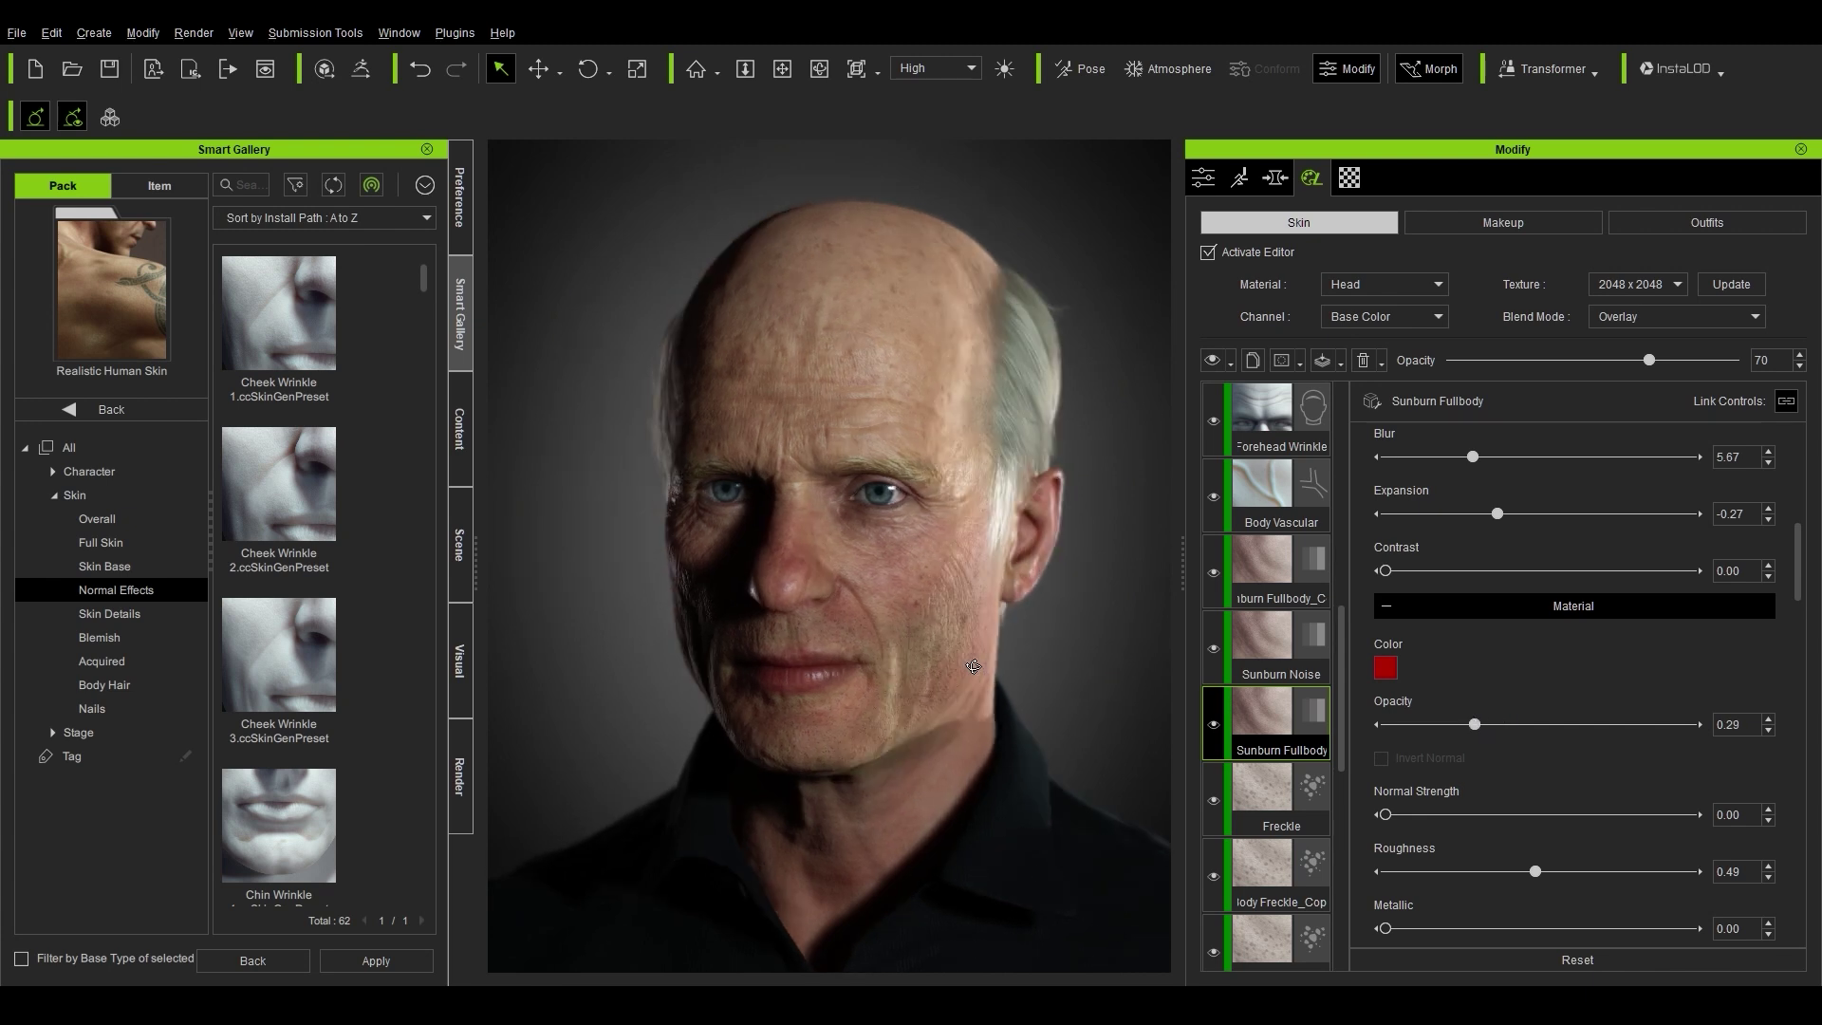
right_click_drag(1101, 665, 1235, 662)
Step: Examine the effect of the Beard_Hair, Scalp_Hair and Scalp_Base layers on the head by toggling their visibility
scroll(1275, 657, "up", 5)
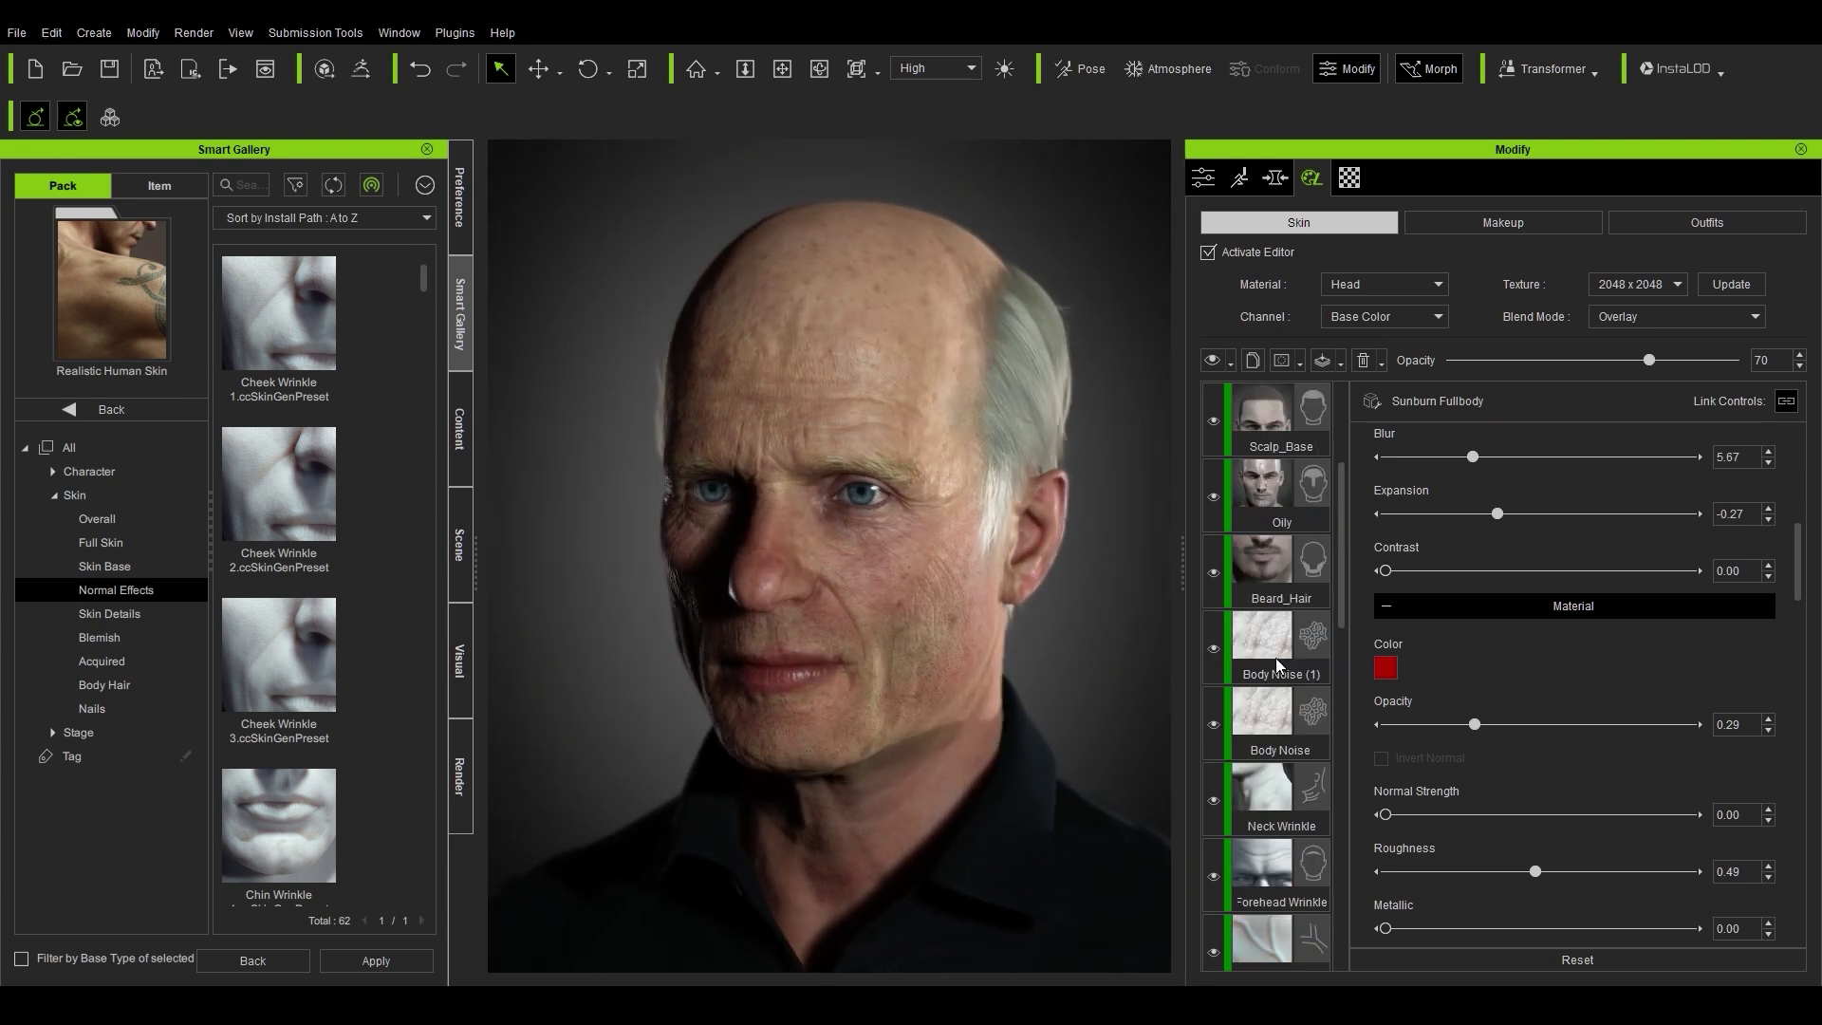
scroll(1276, 658, "up", 3)
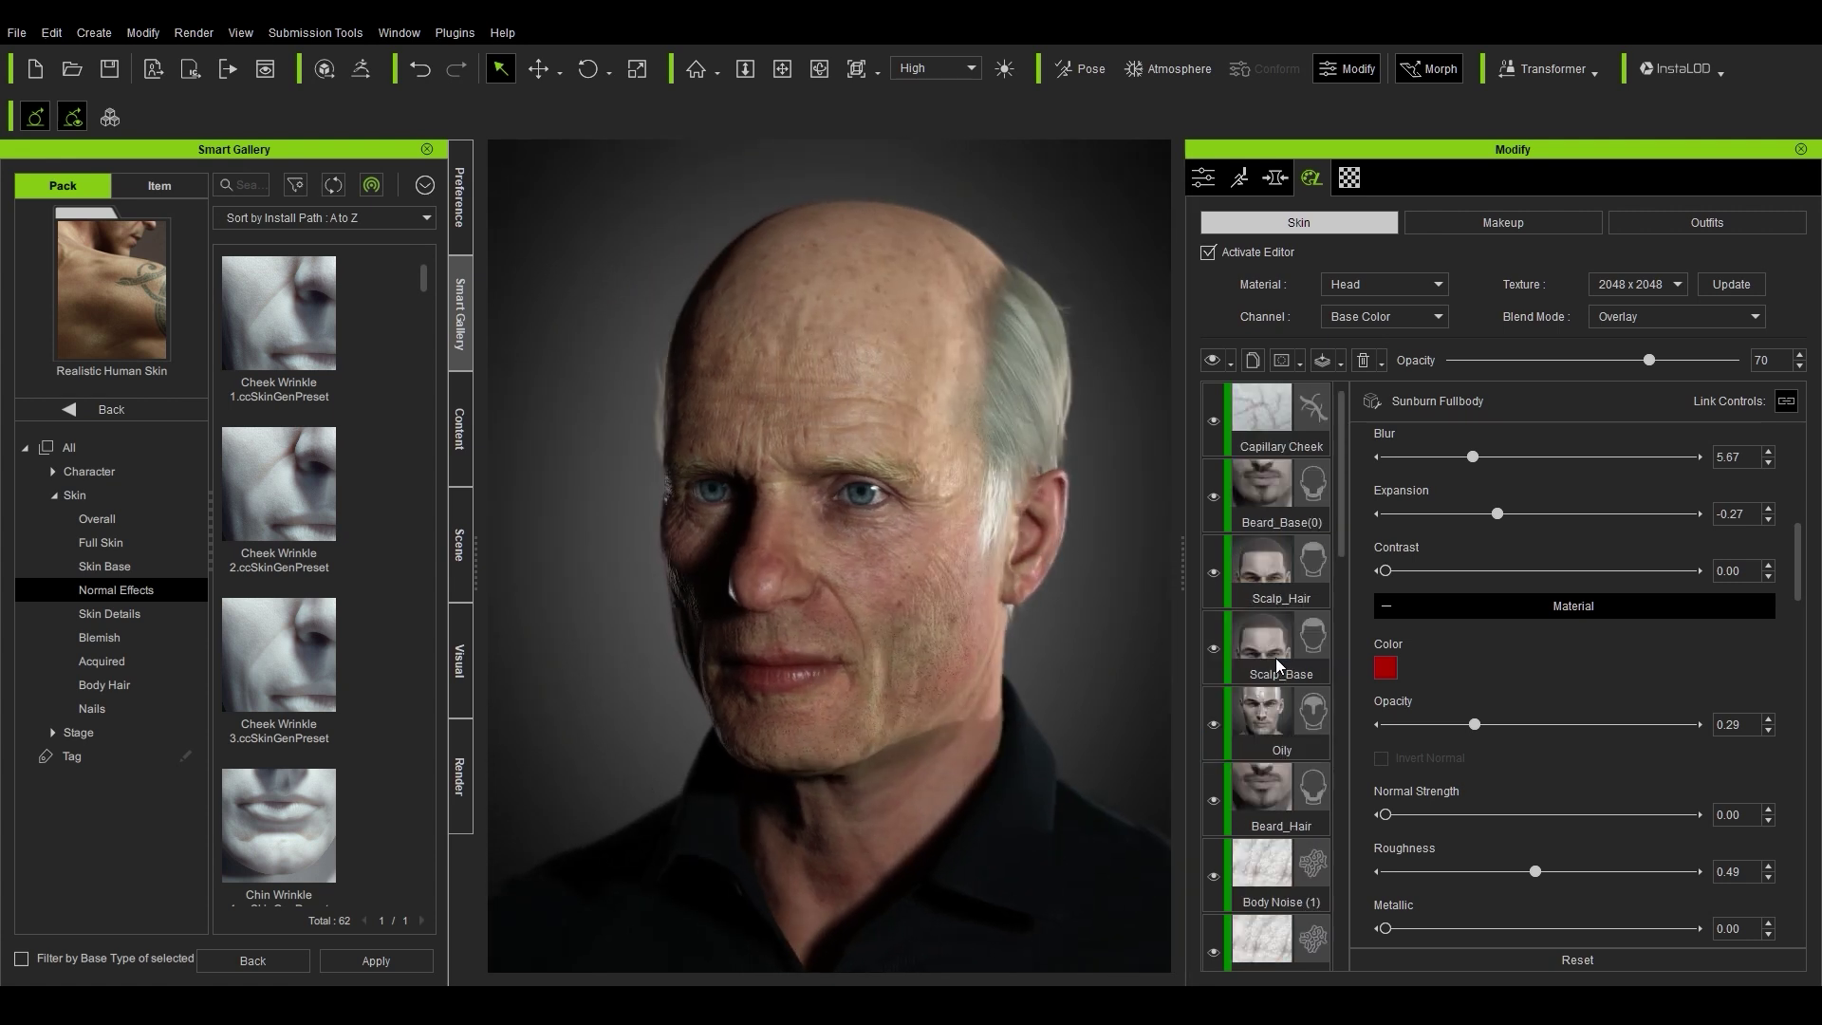
left_click(1266, 495)
left_click(1210, 799)
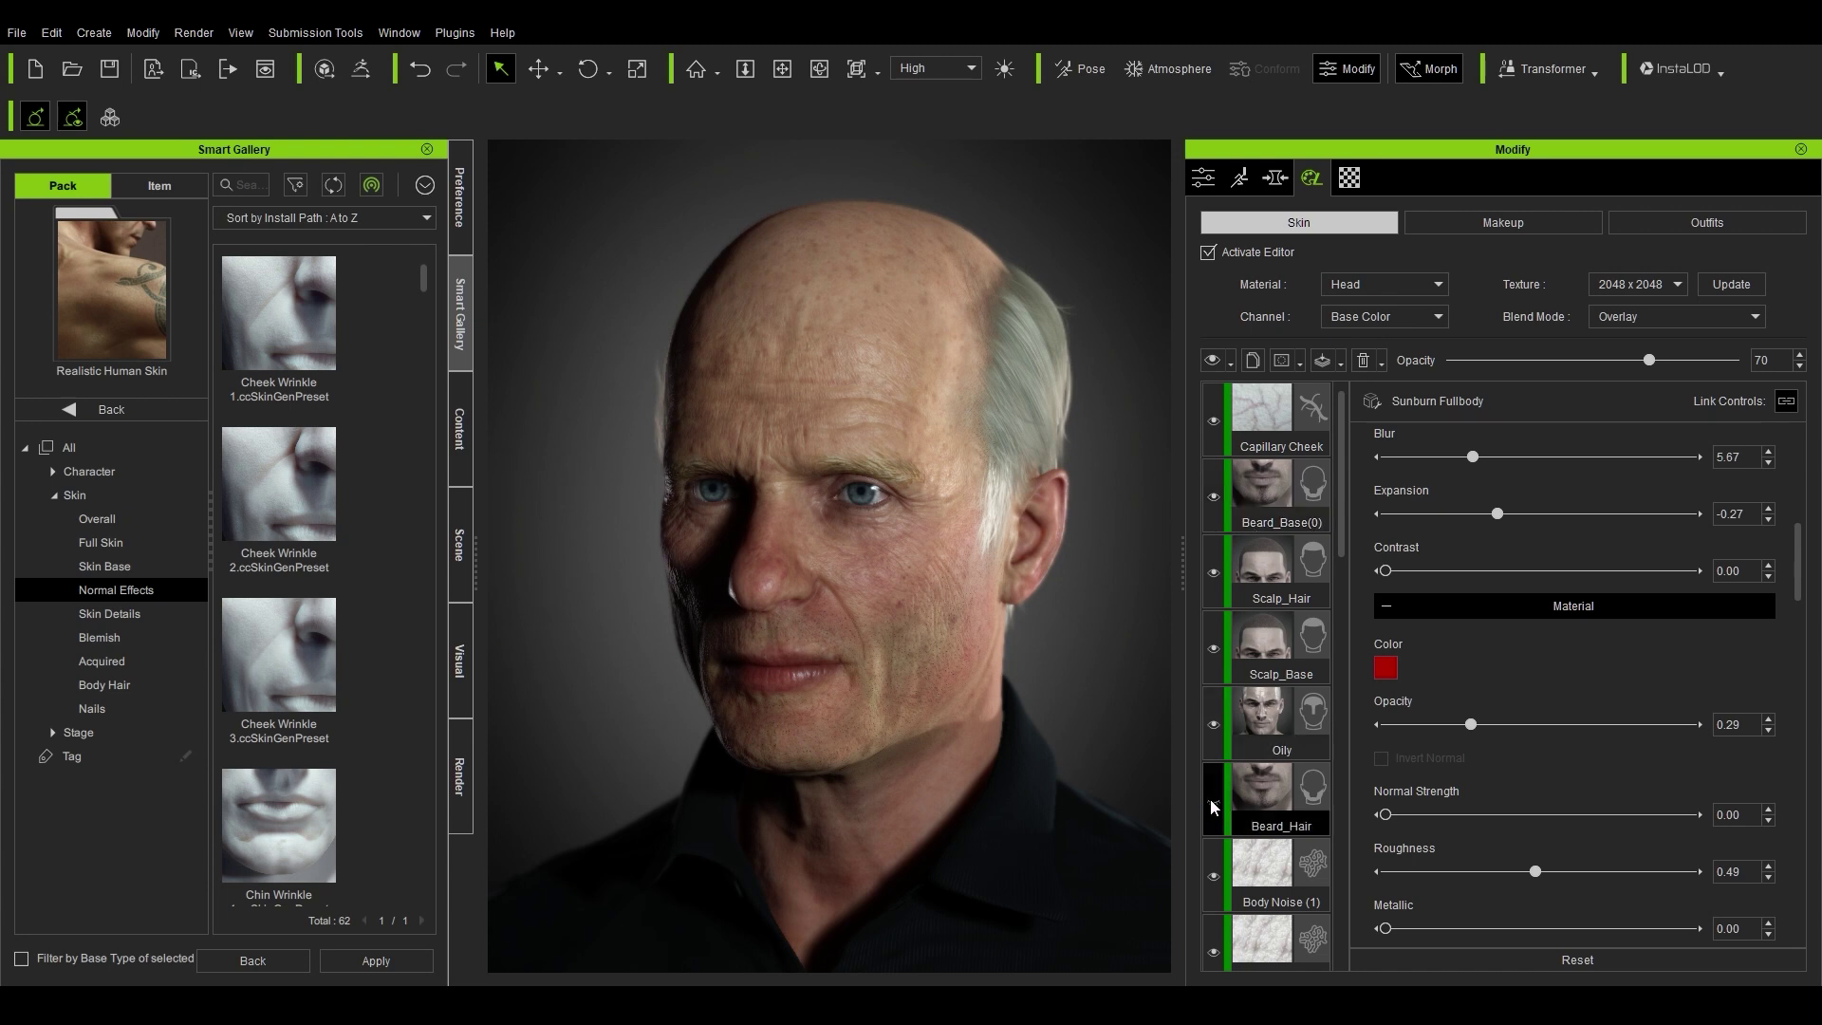
left_click(1212, 800)
left_click(1214, 577)
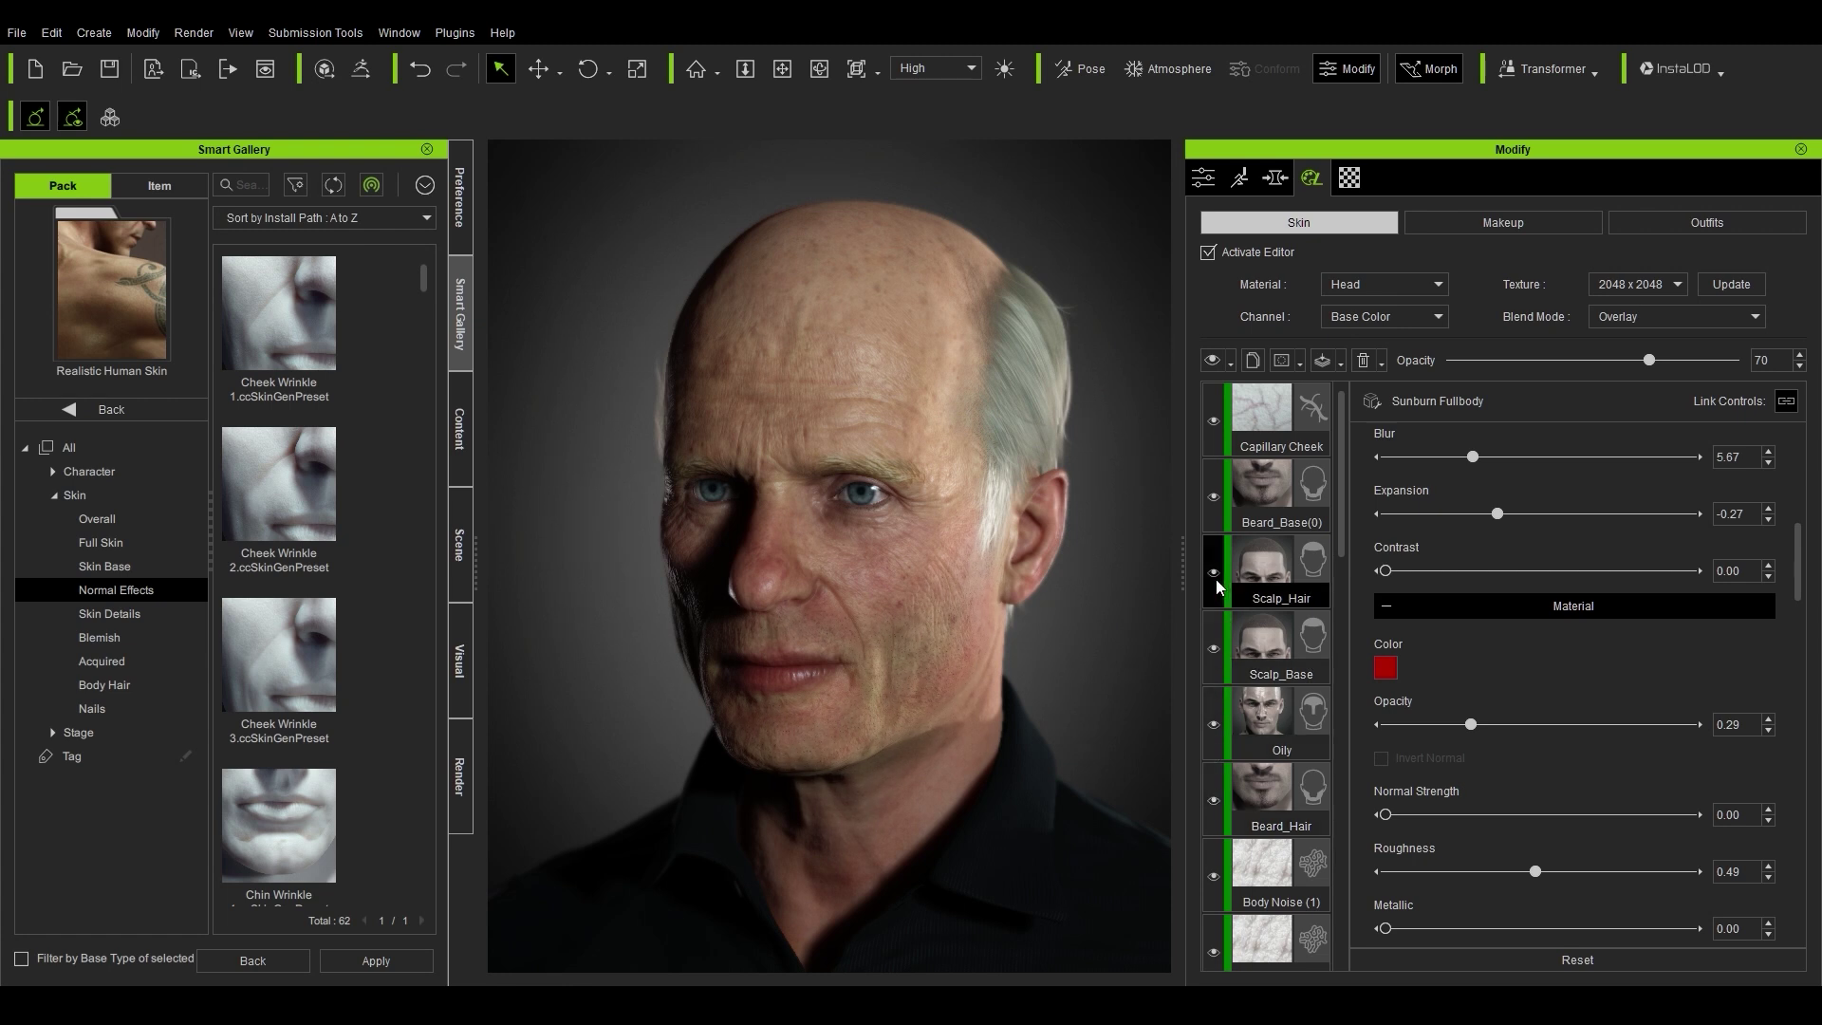
left_click(1216, 653)
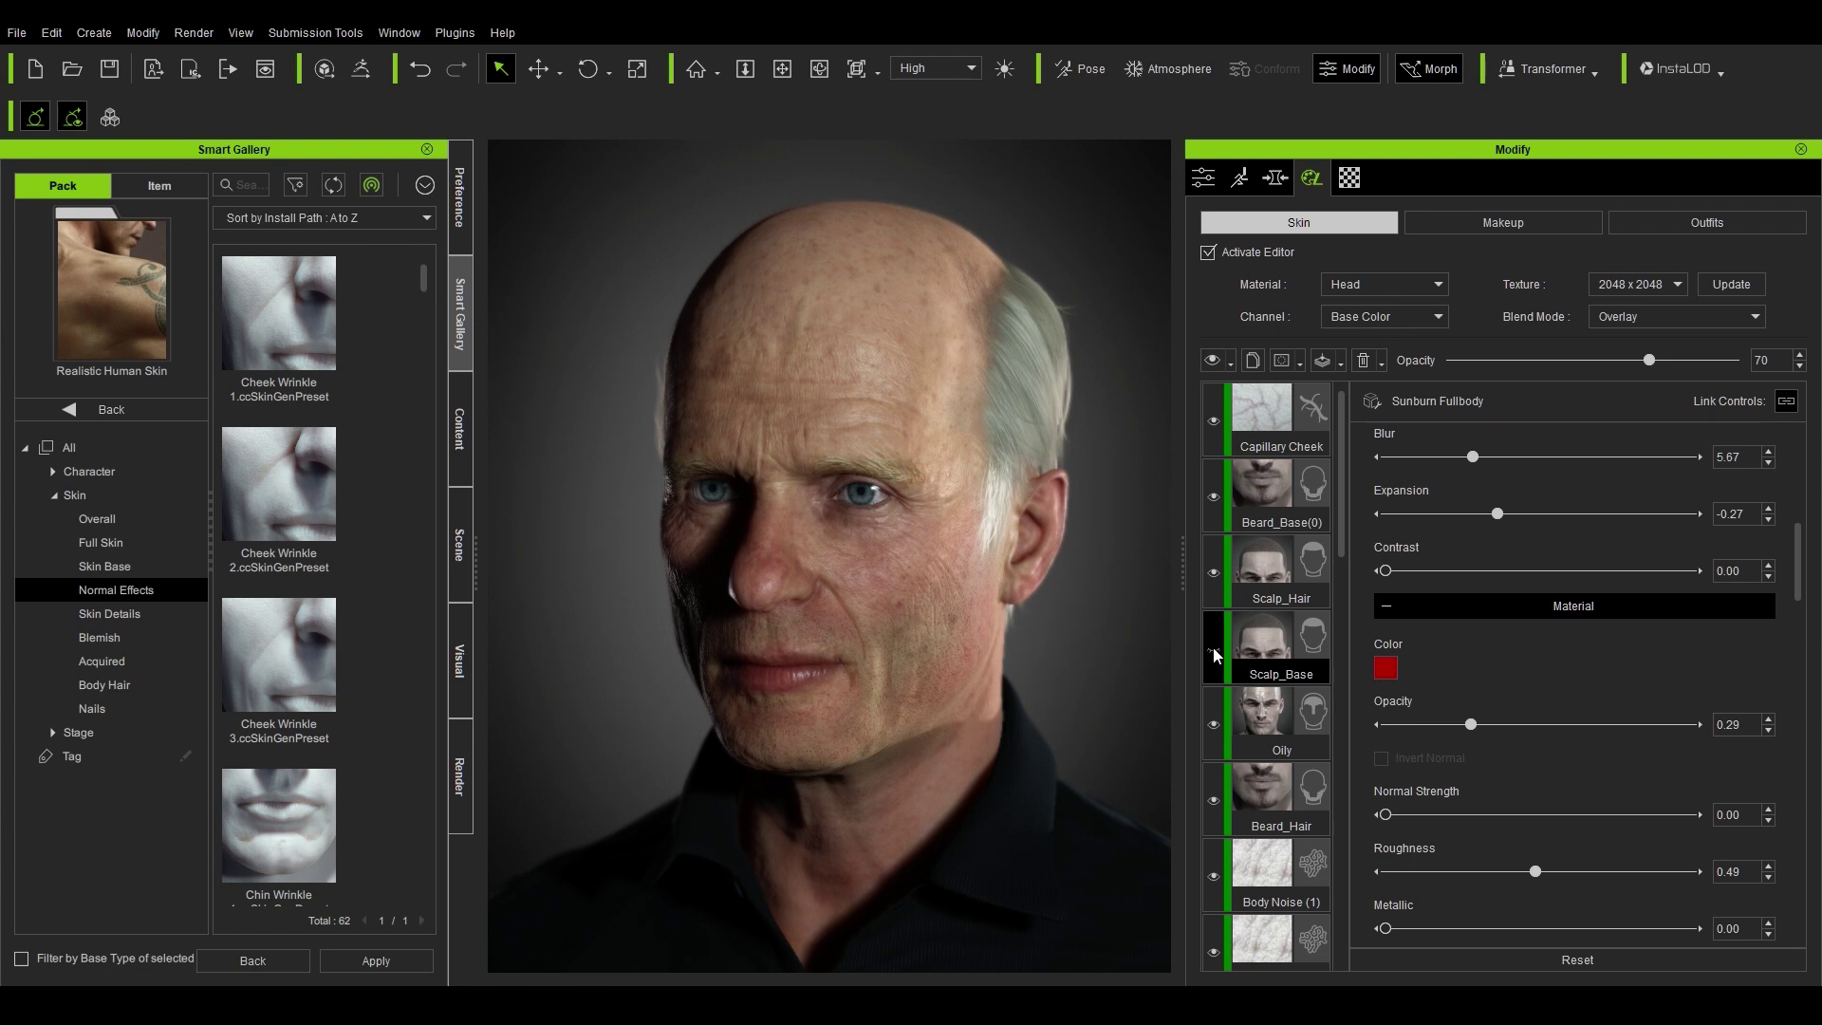
right_click_drag(940, 621, 1057, 631)
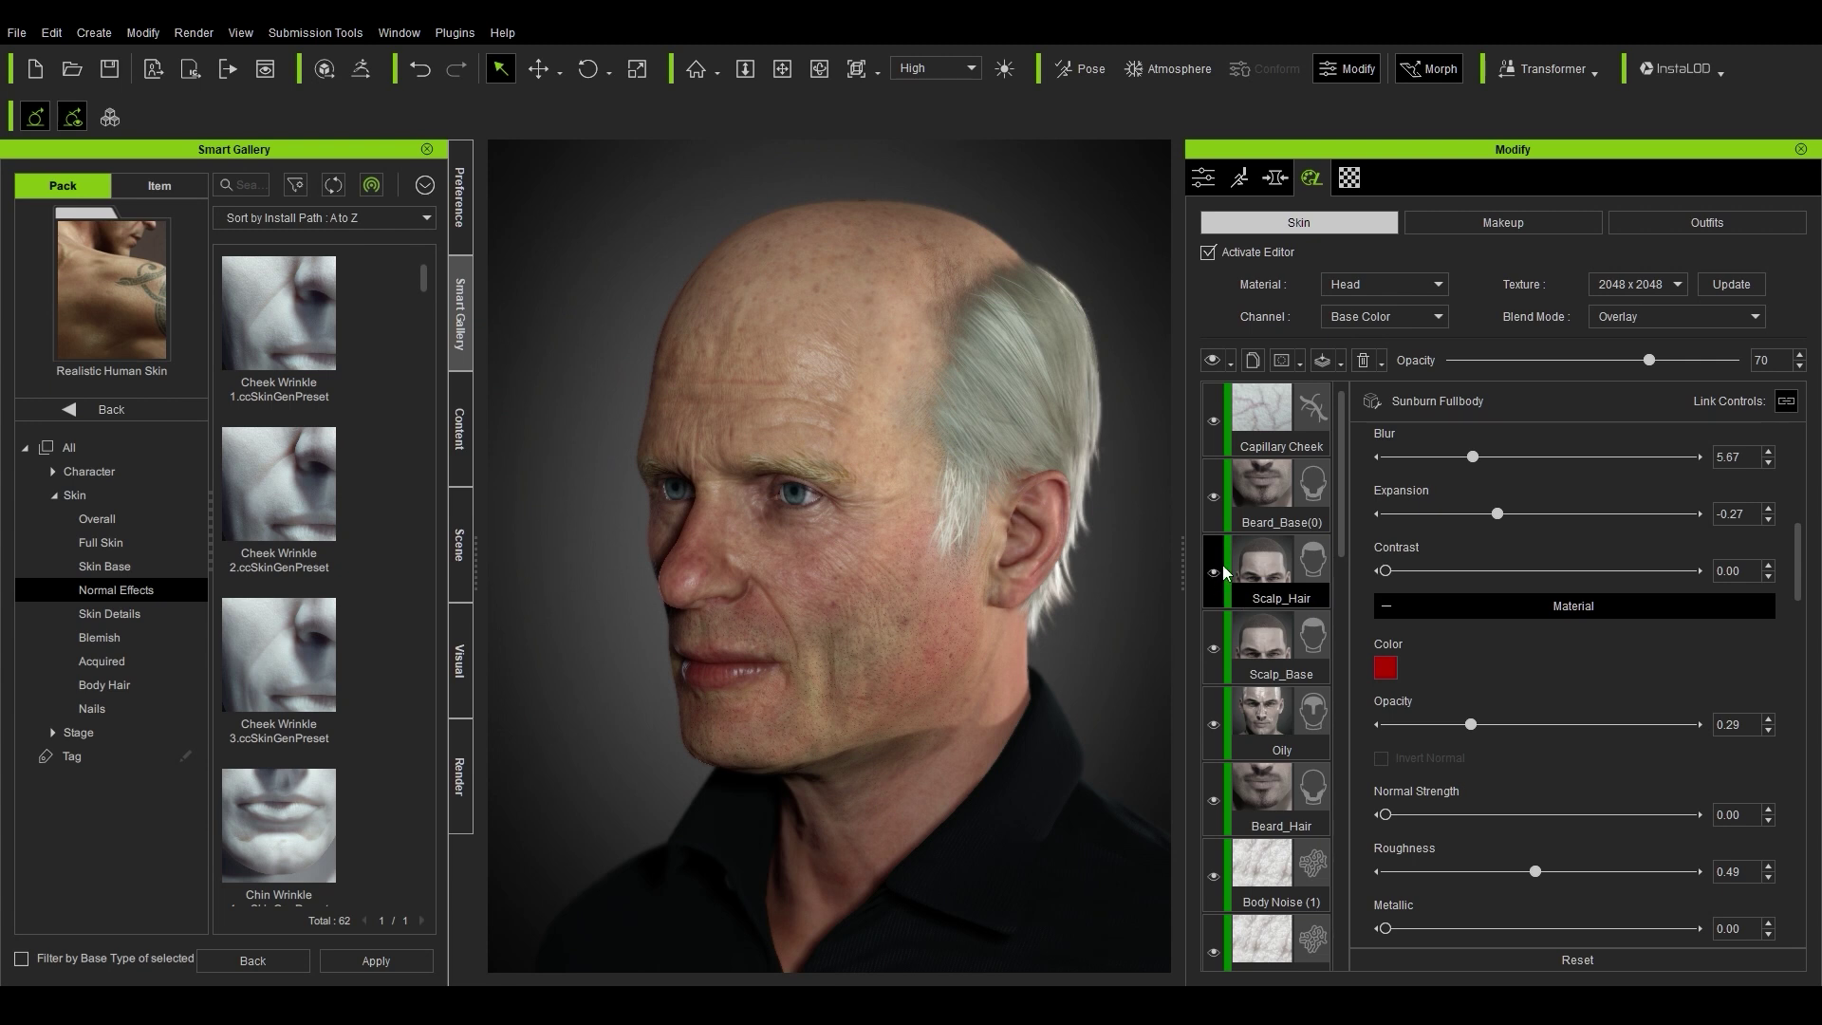
right_click_drag(862, 604, 958, 585)
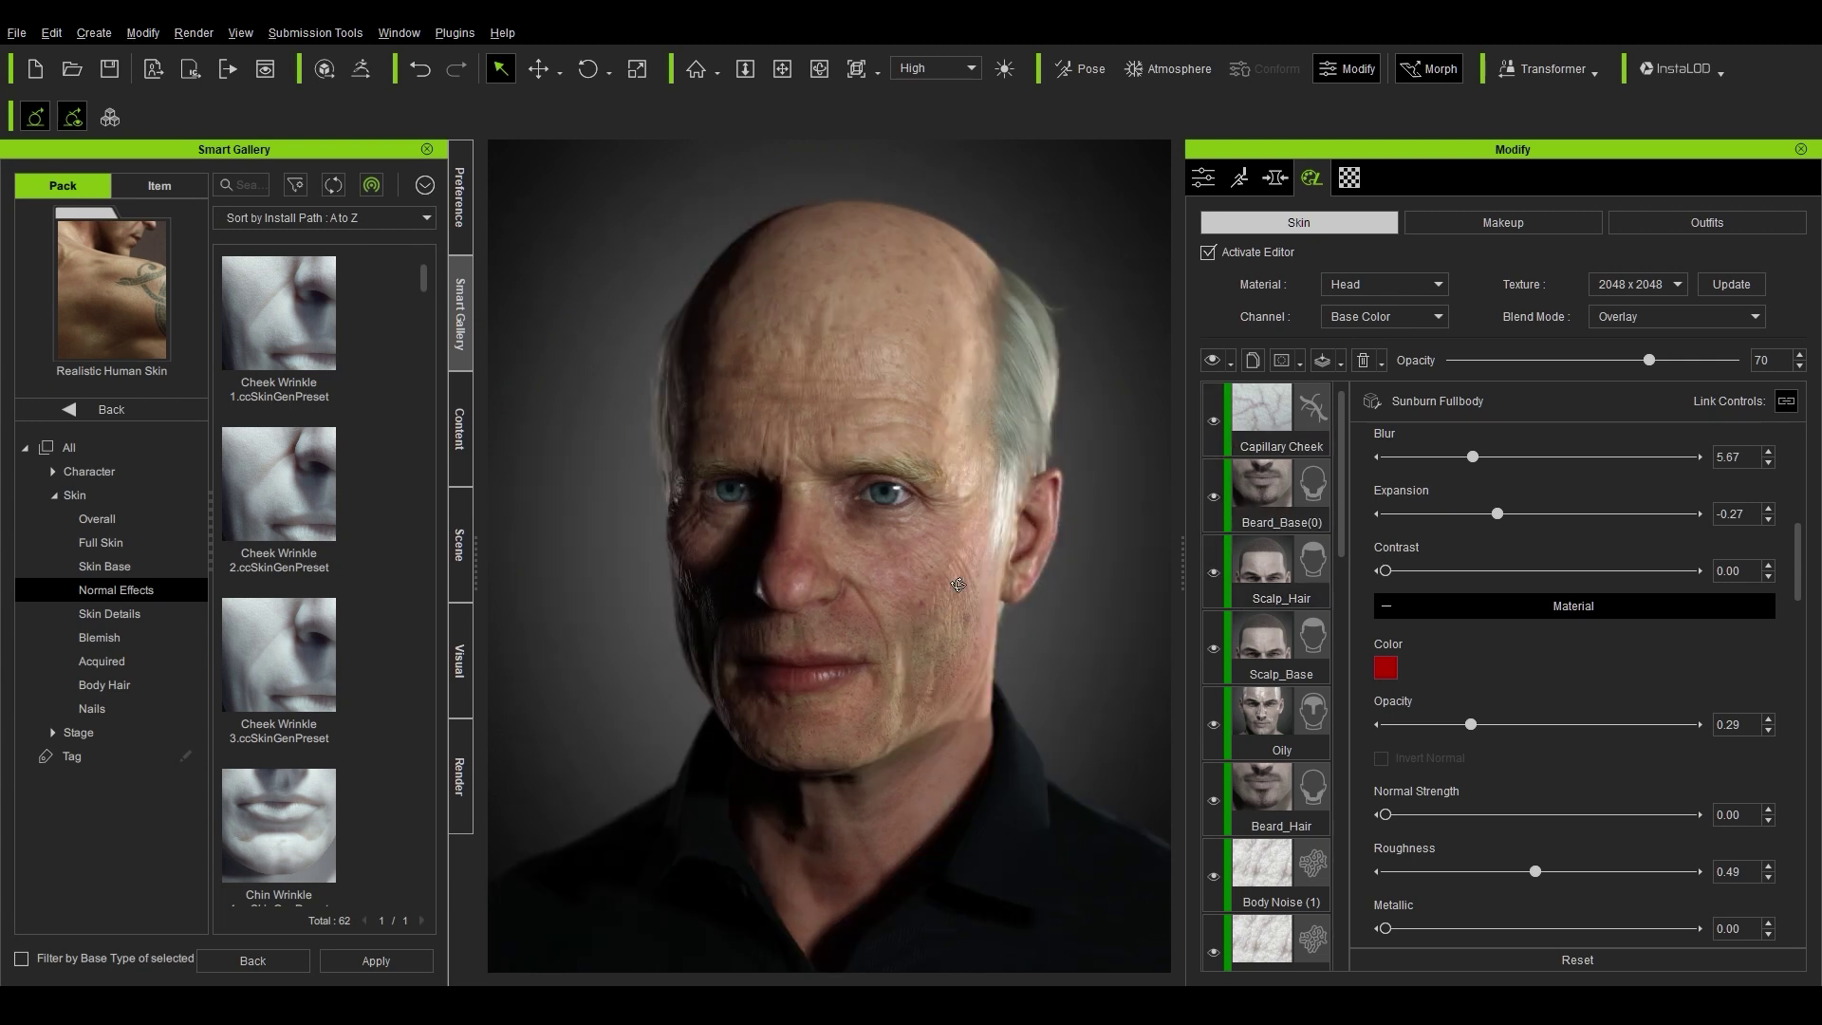
Step: View the face up close and select the Preview Camera in the scene
scroll(957, 585, "up", 5)
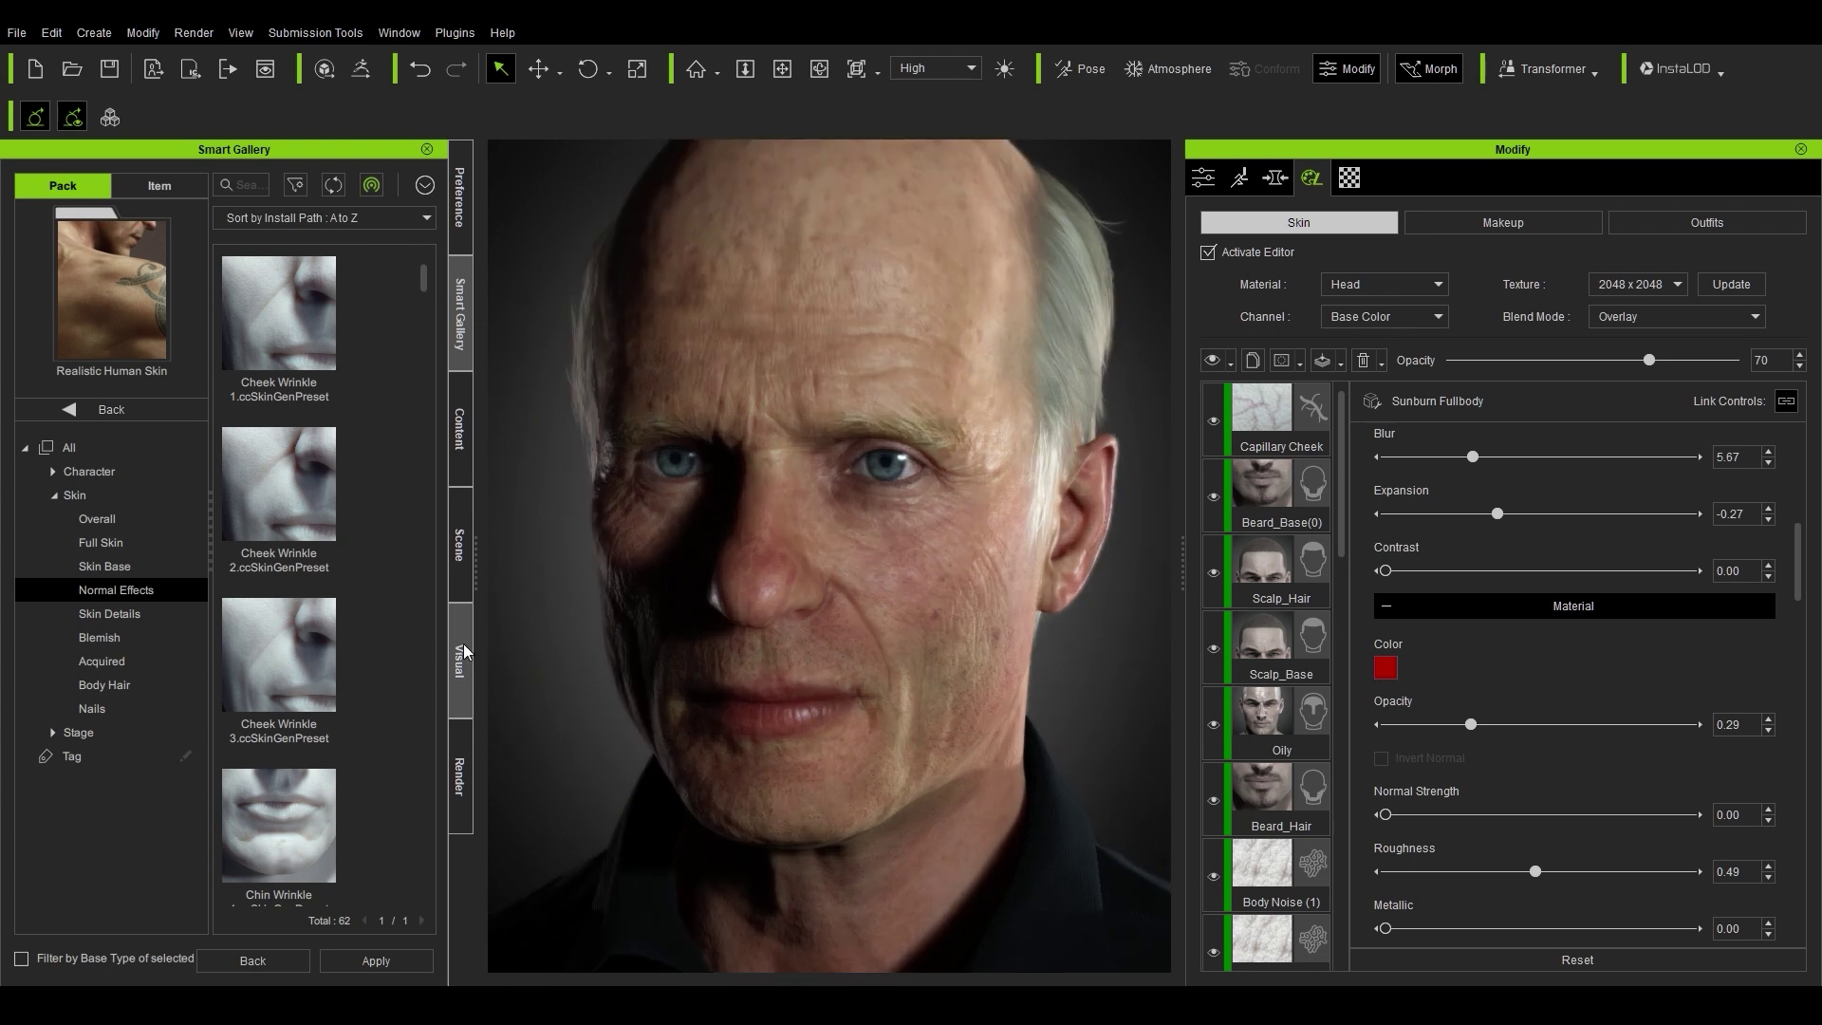
left_click(463, 580)
left_click(95, 356)
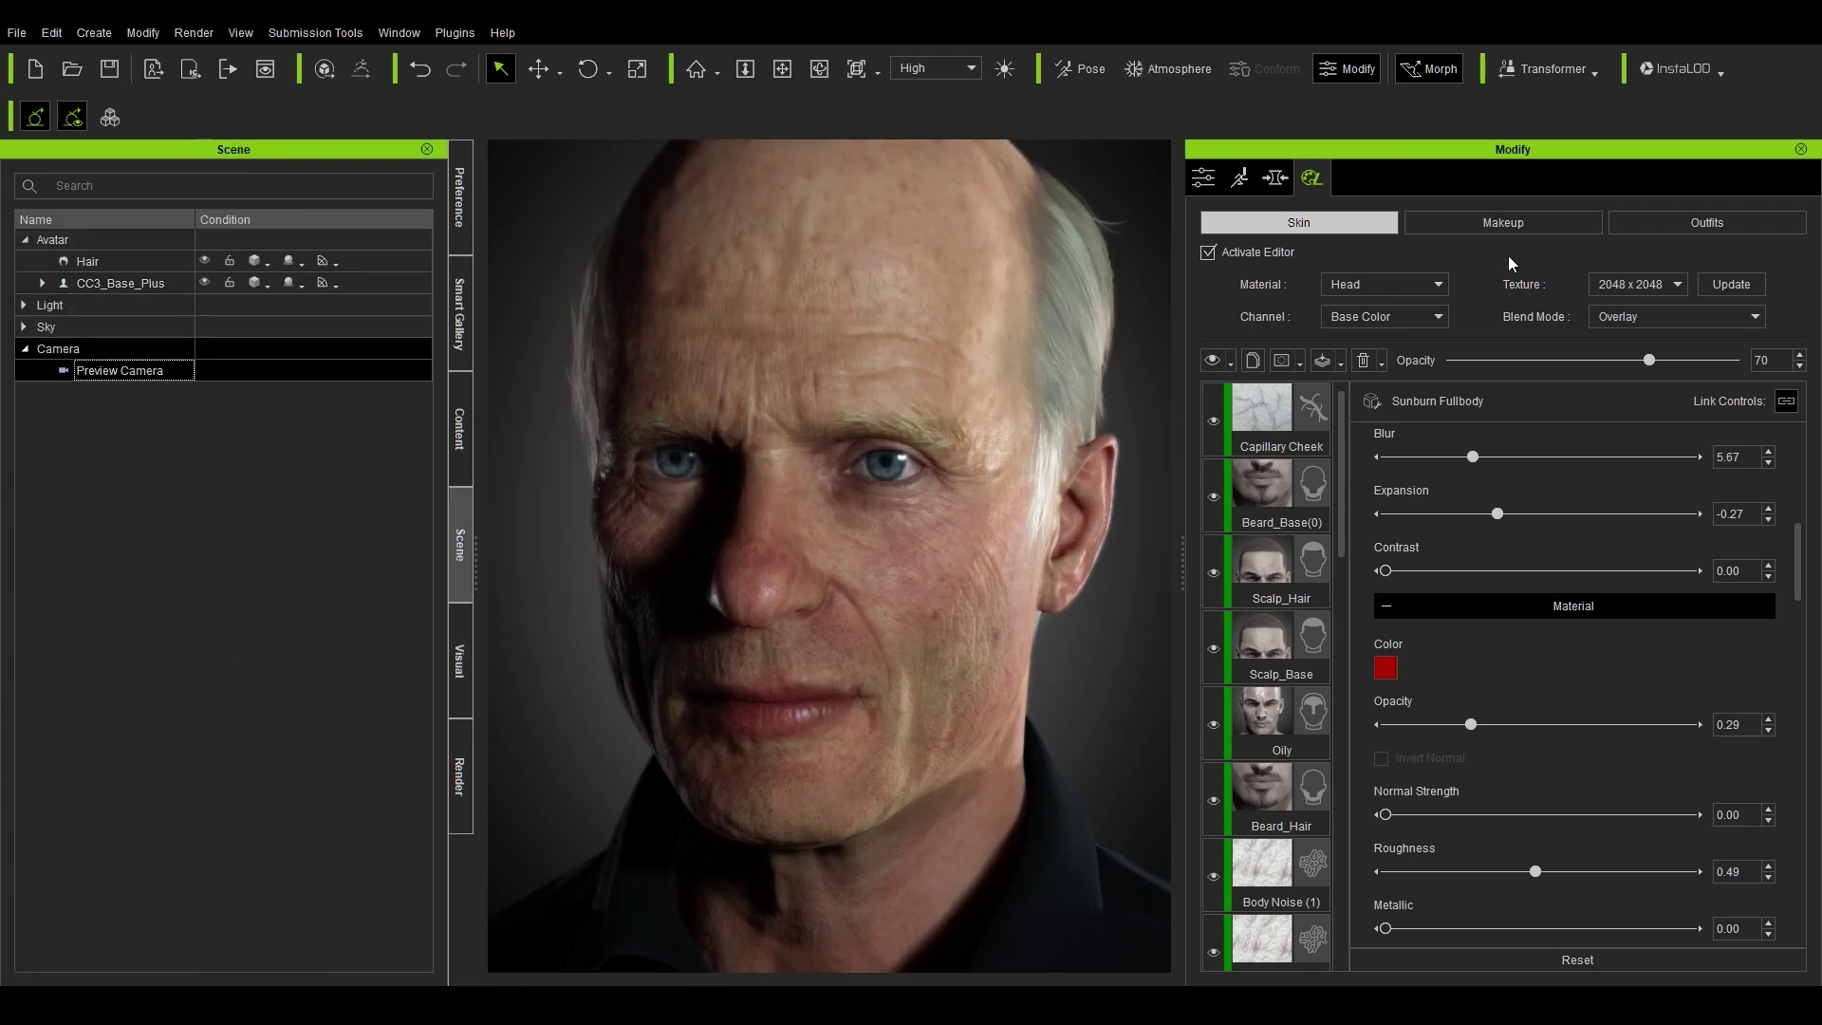
Step: Inspect the cheek up close and set the Capillary Cheek layer's opacity to 32
left_click(1224, 609)
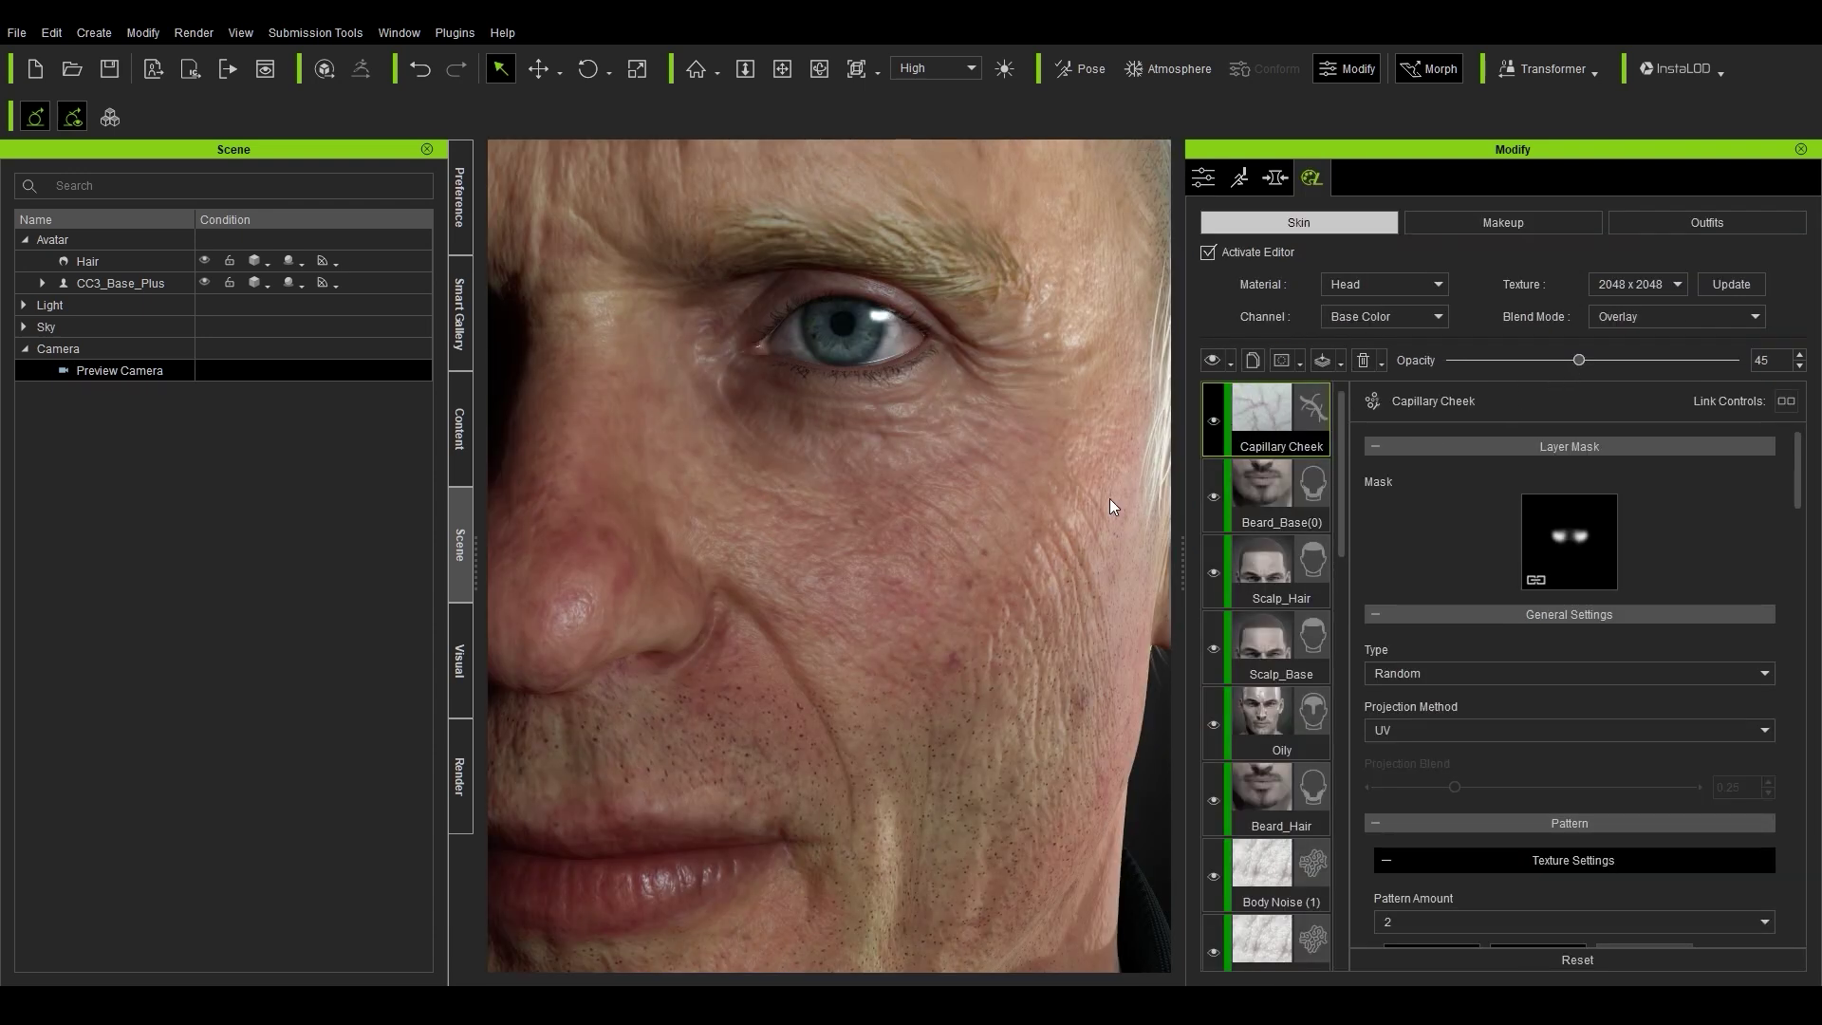
right_click_drag(919, 555, 950, 560)
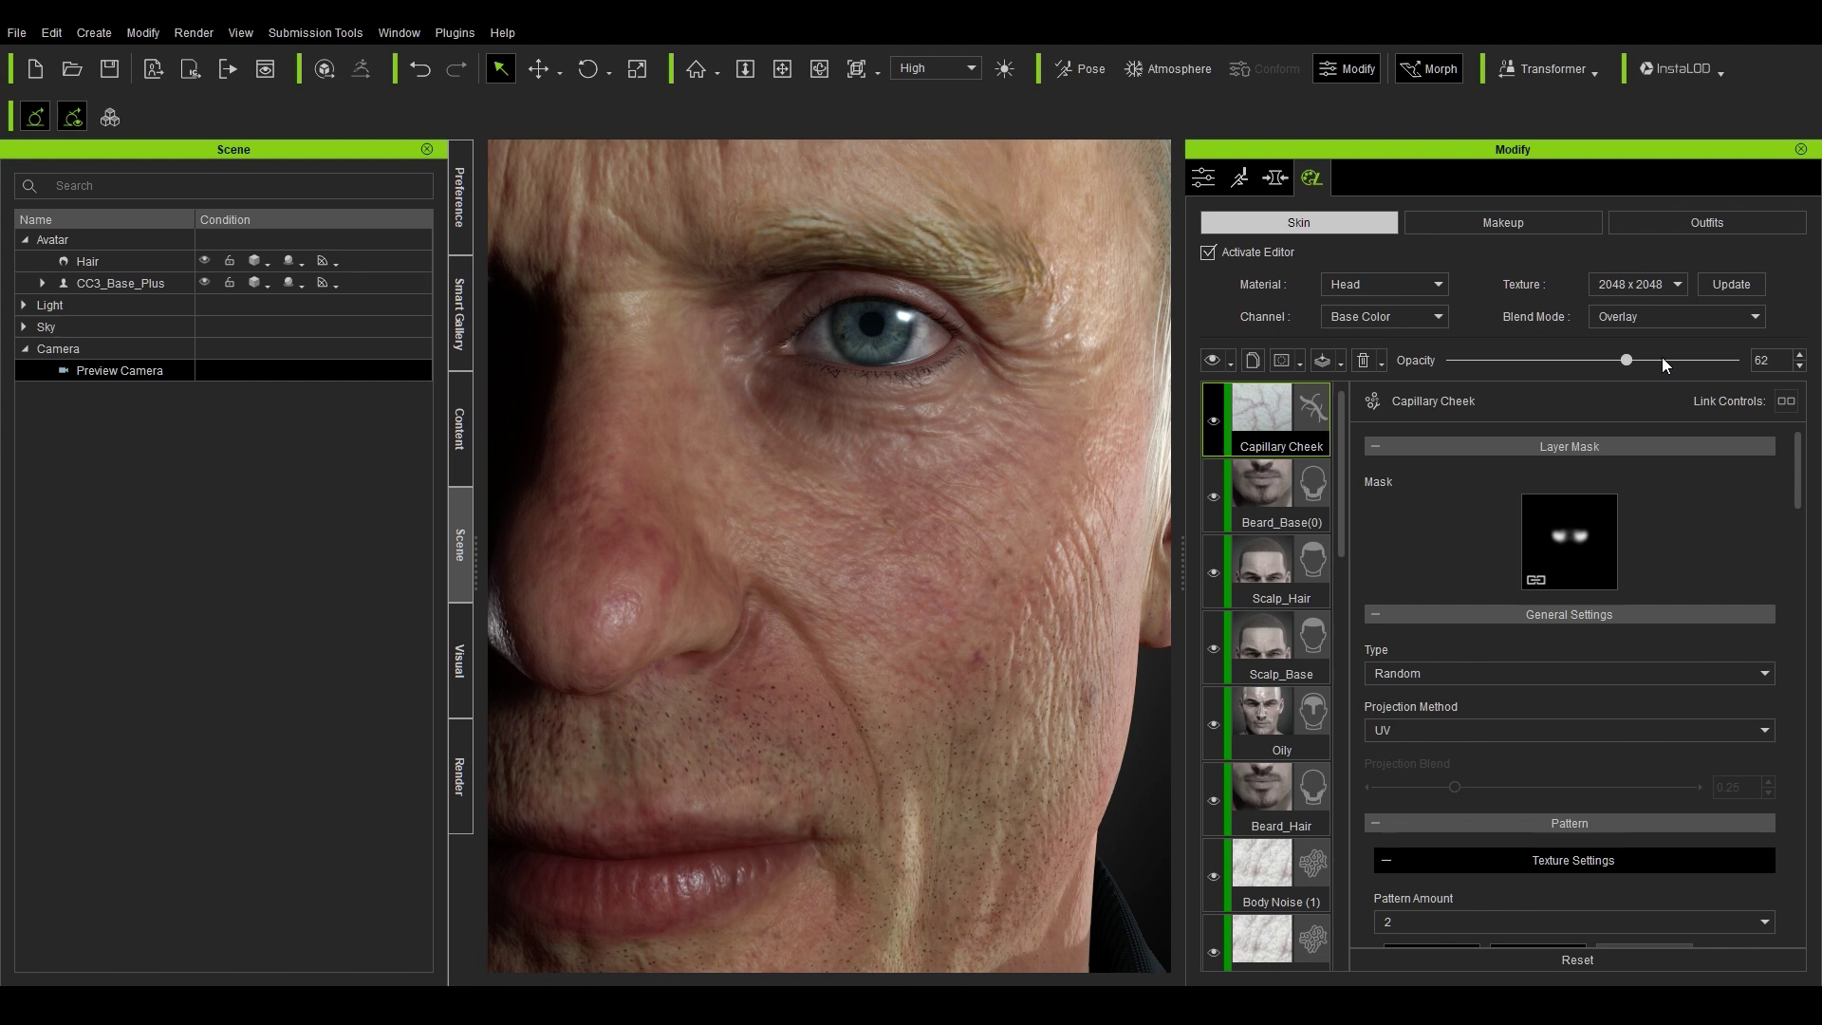
left_click(1515, 359)
Step: Show the 4_Capillary templates among the Skin Details and review the Body Noise layers in the head's stack
left_click(453, 436)
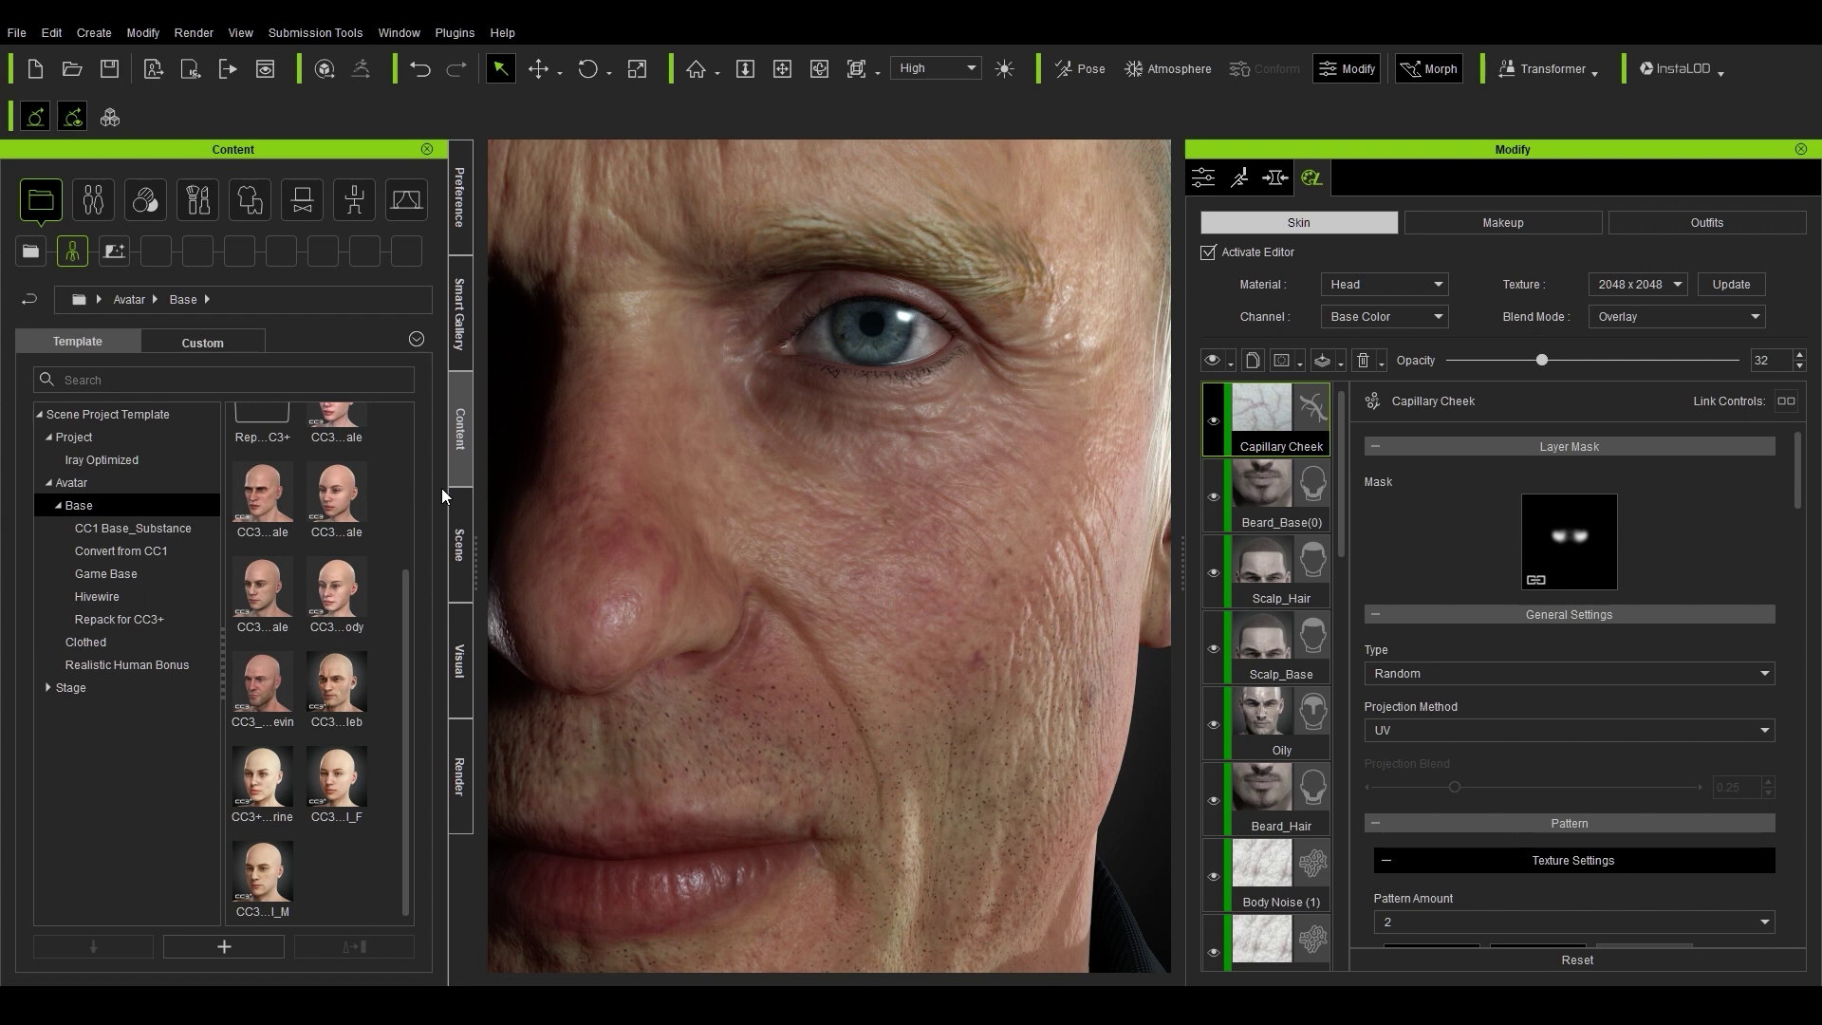
left_click(140, 199)
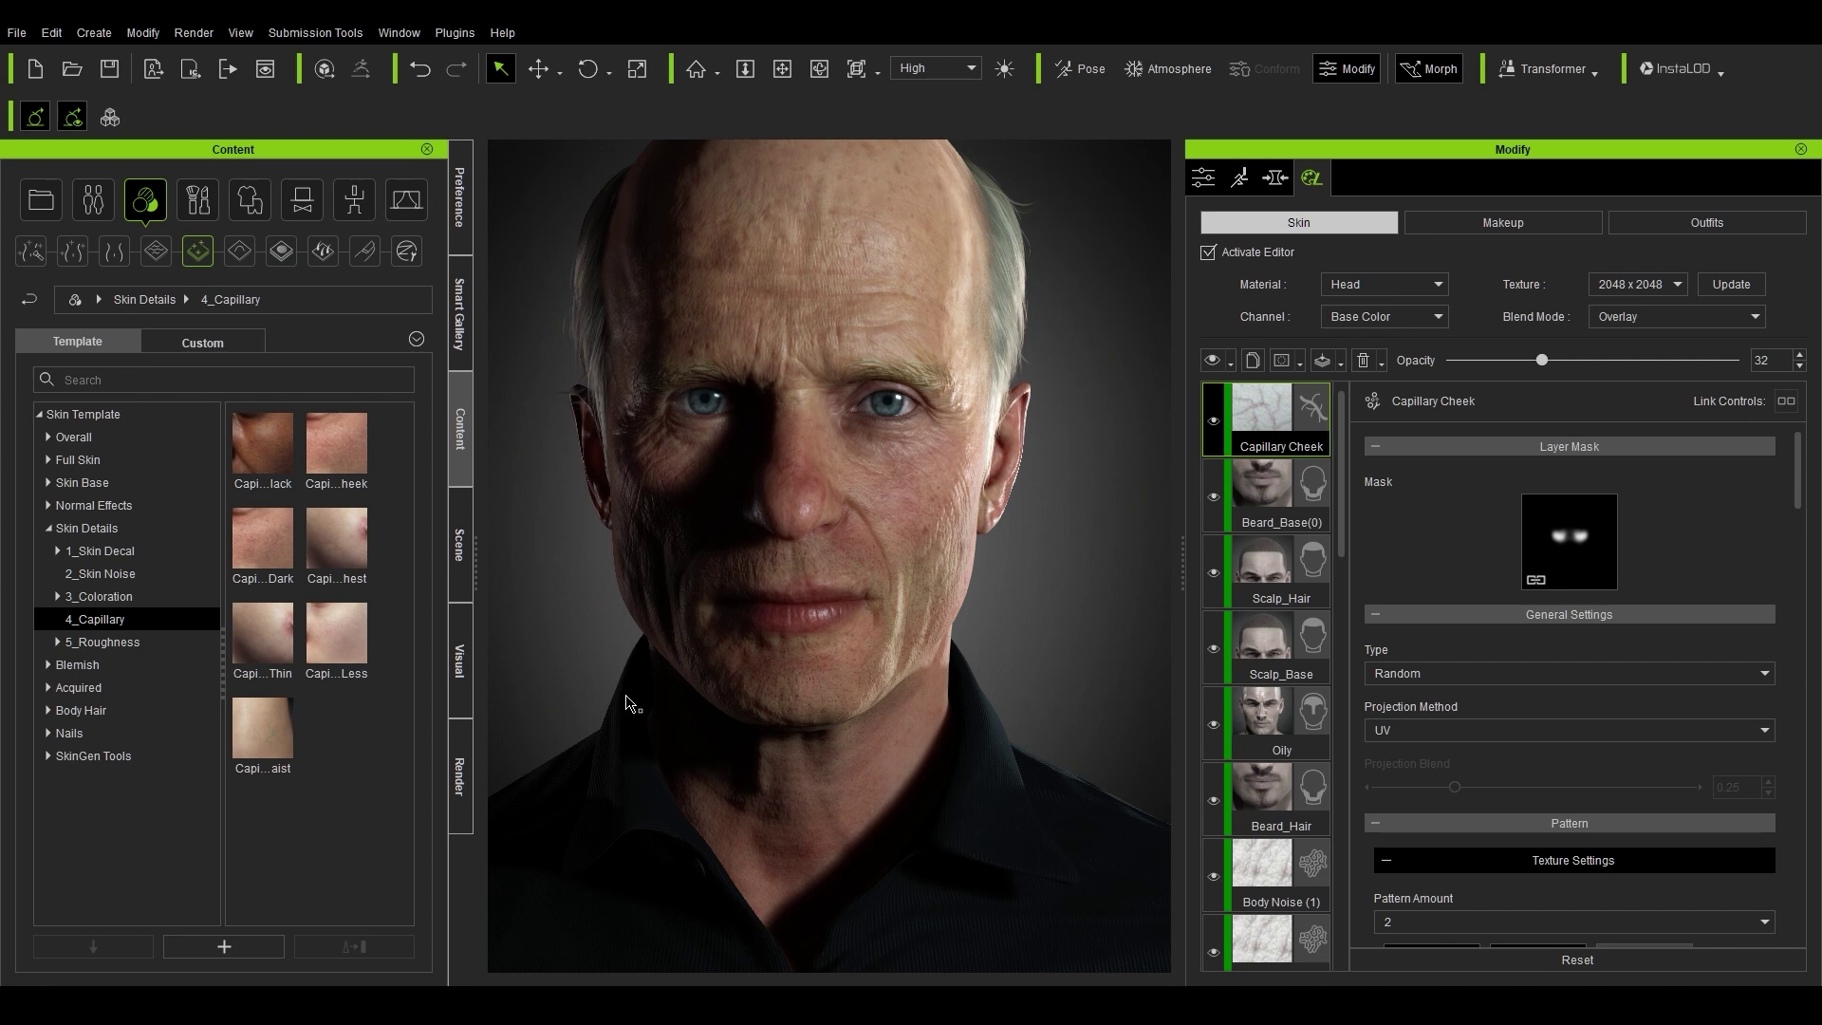
scroll(1222, 543, "down", 6)
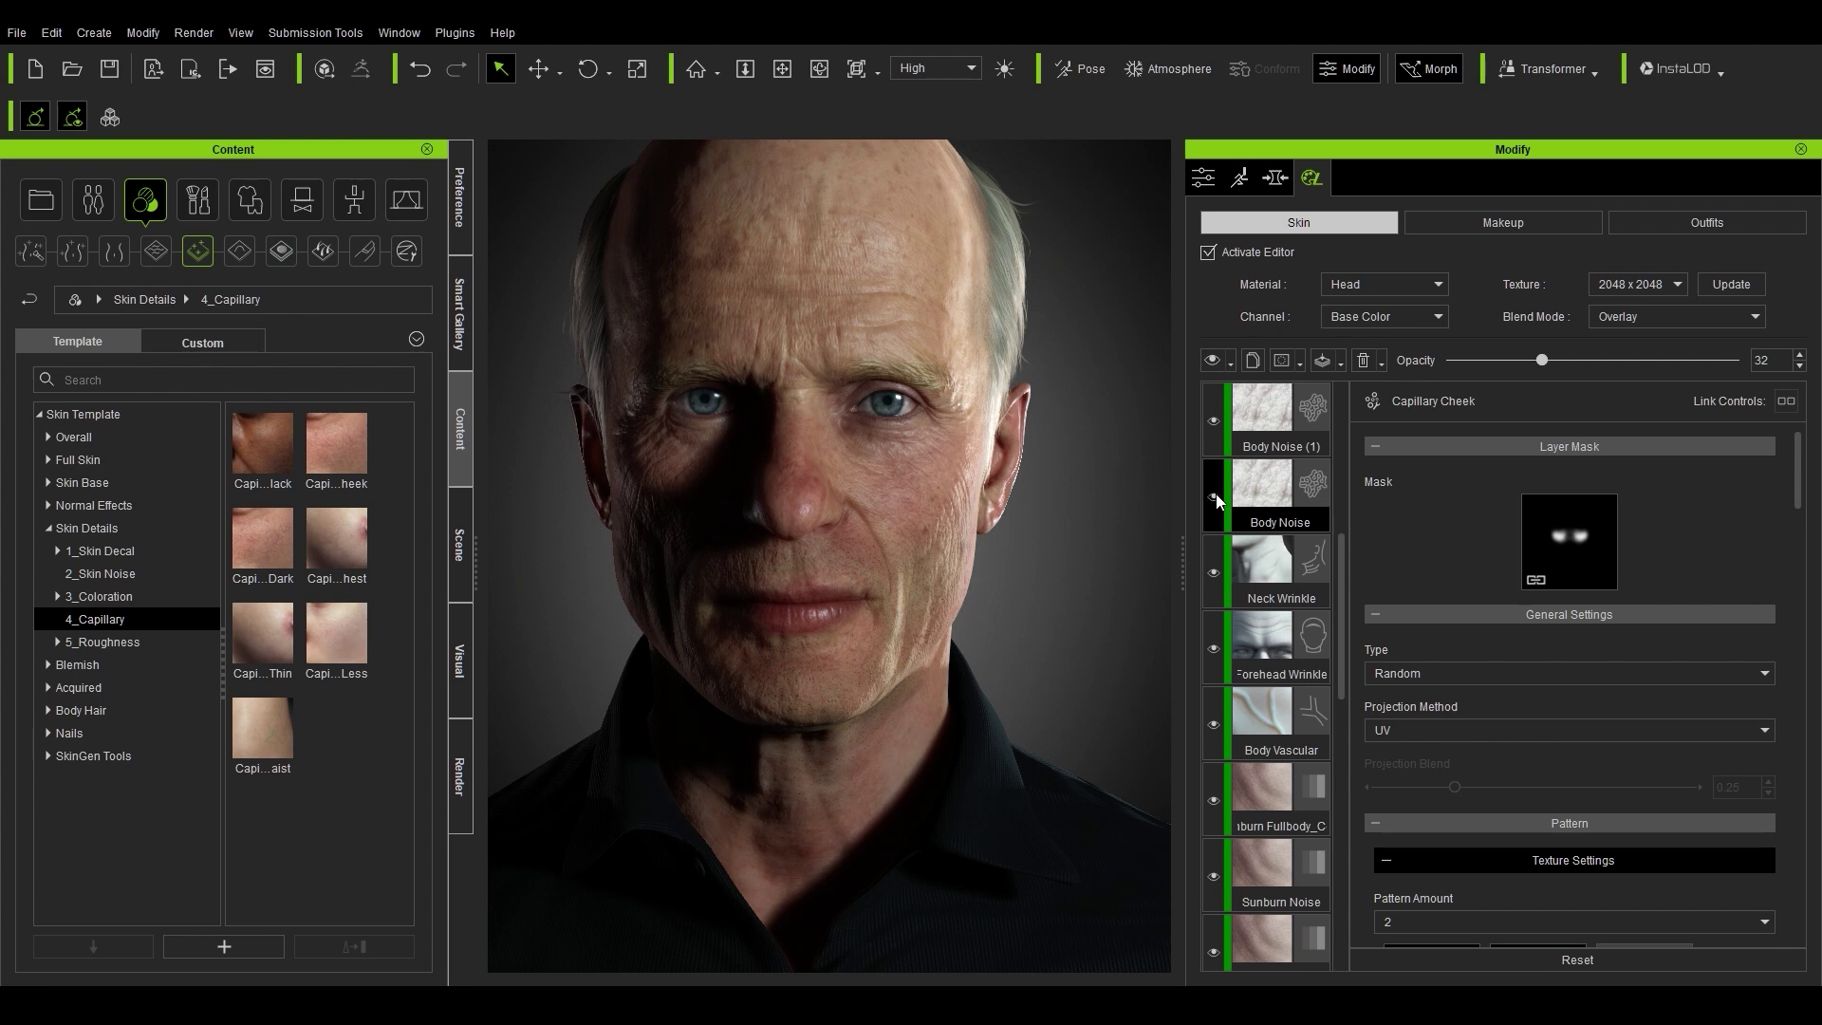
Step: Review the blend modes, channels and material regions available for the Capillary Cheek layer, keeping Overlay, Base Color and Head
left_click(1627, 319)
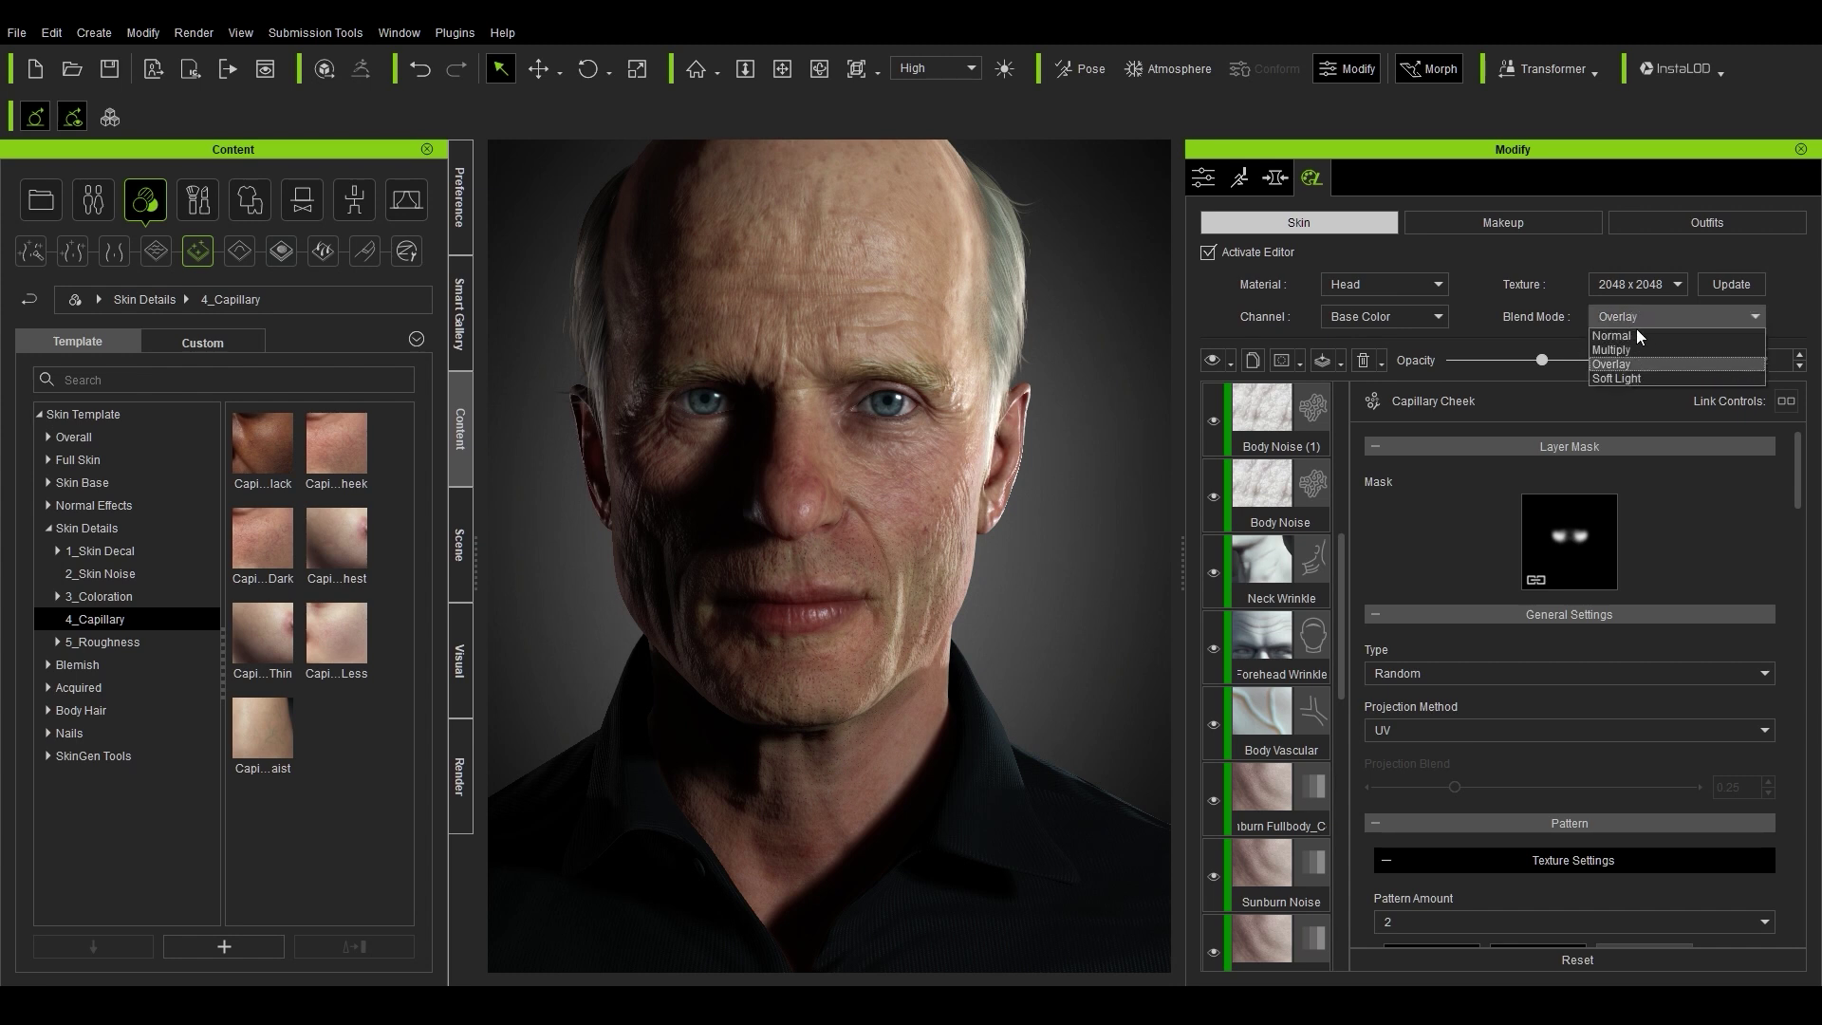
left_click(1426, 323)
left_click(1398, 323)
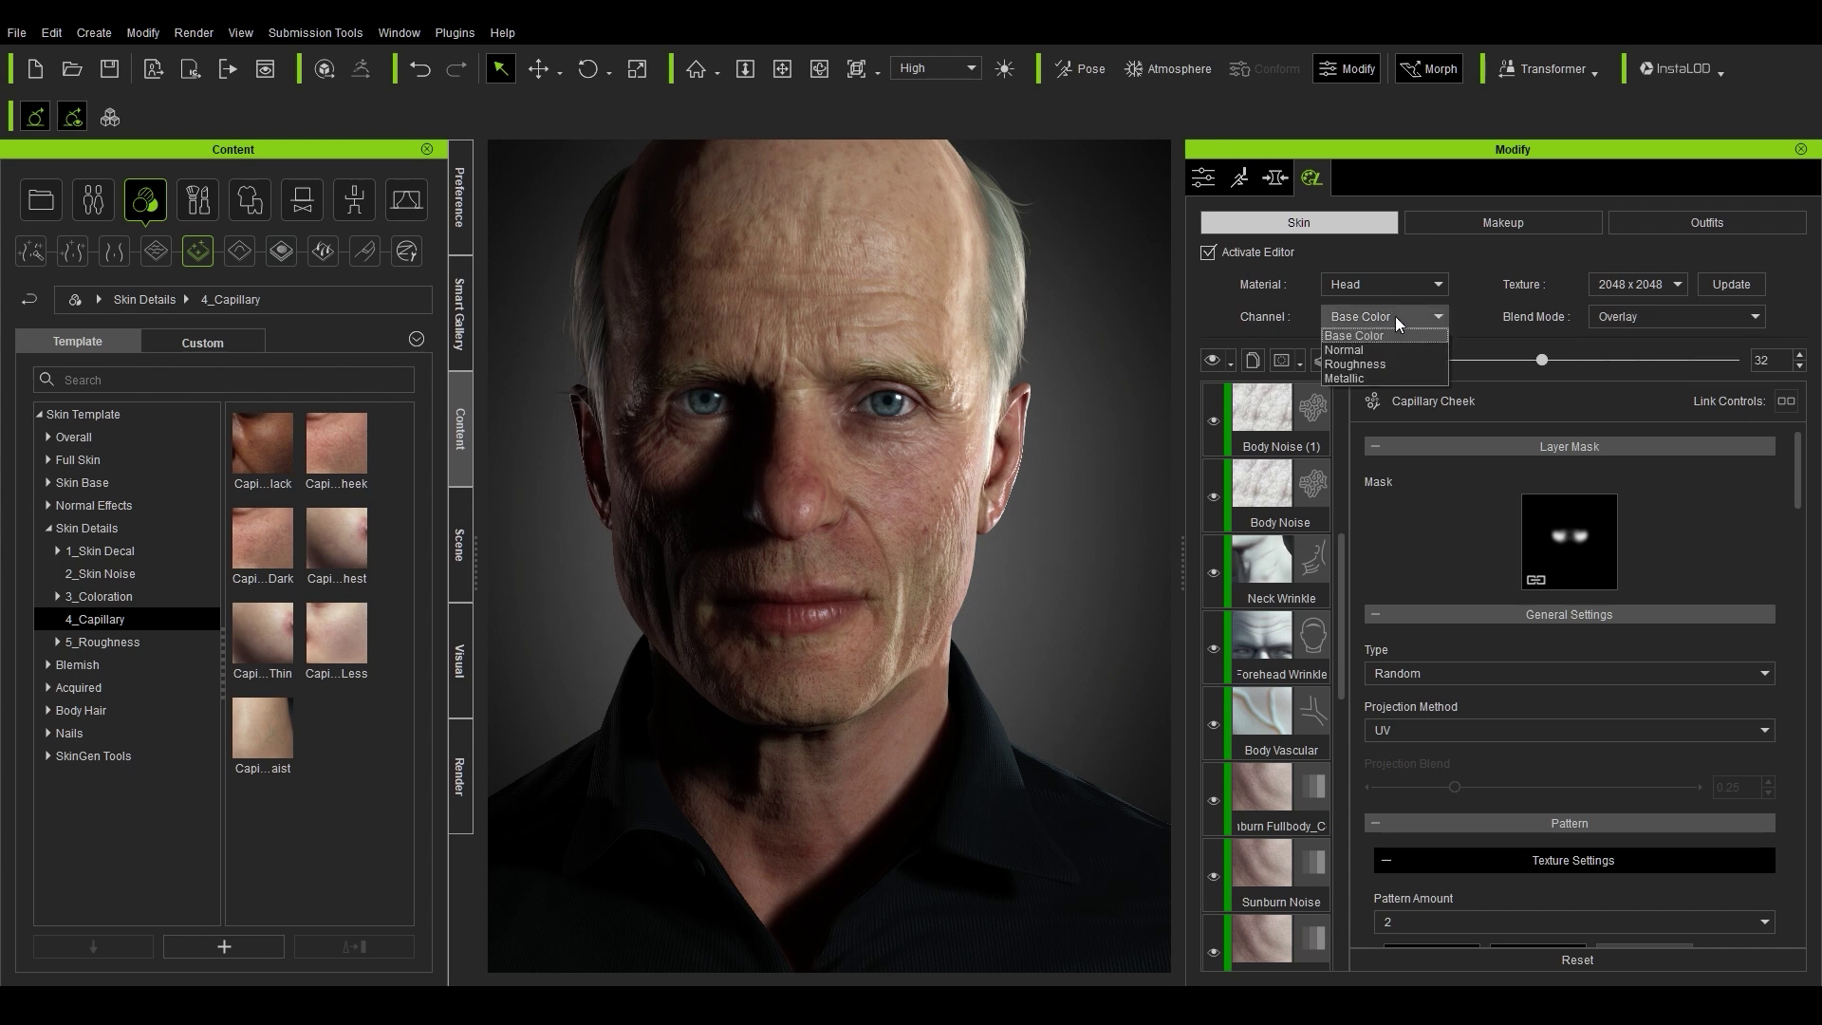
left_click(1371, 336)
left_click(1381, 286)
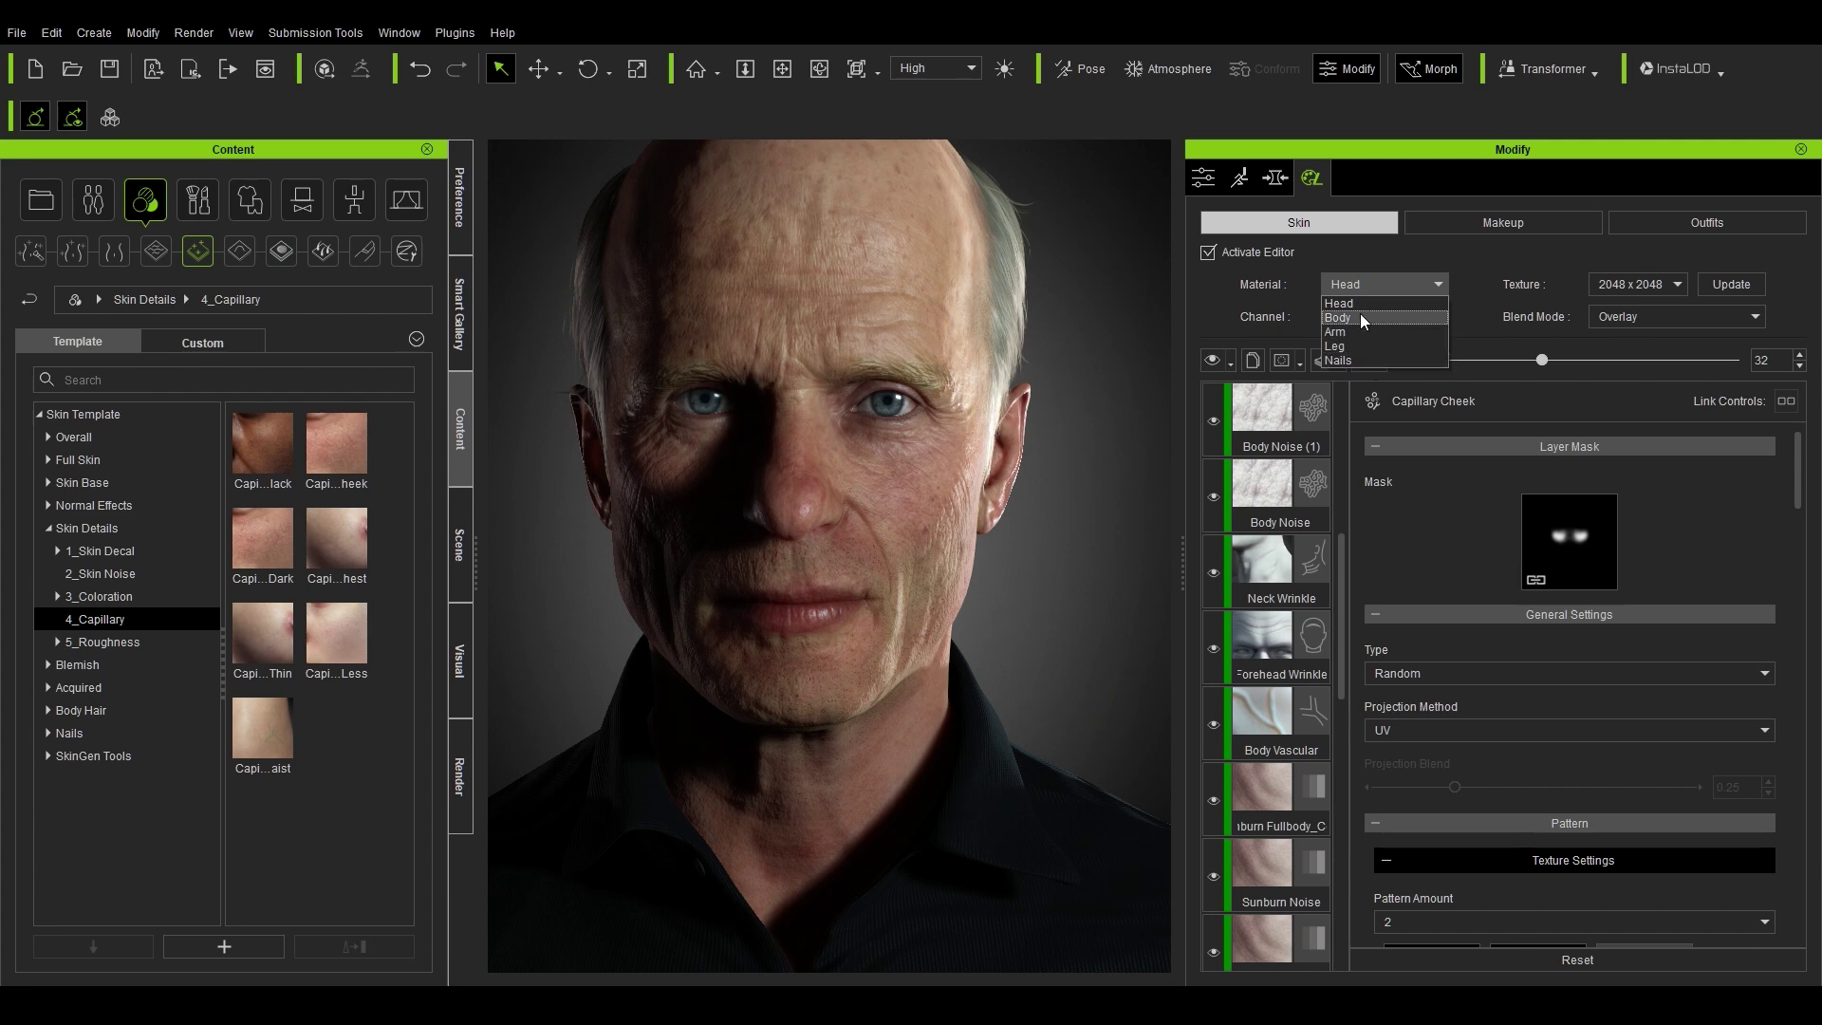
left_click(1237, 313)
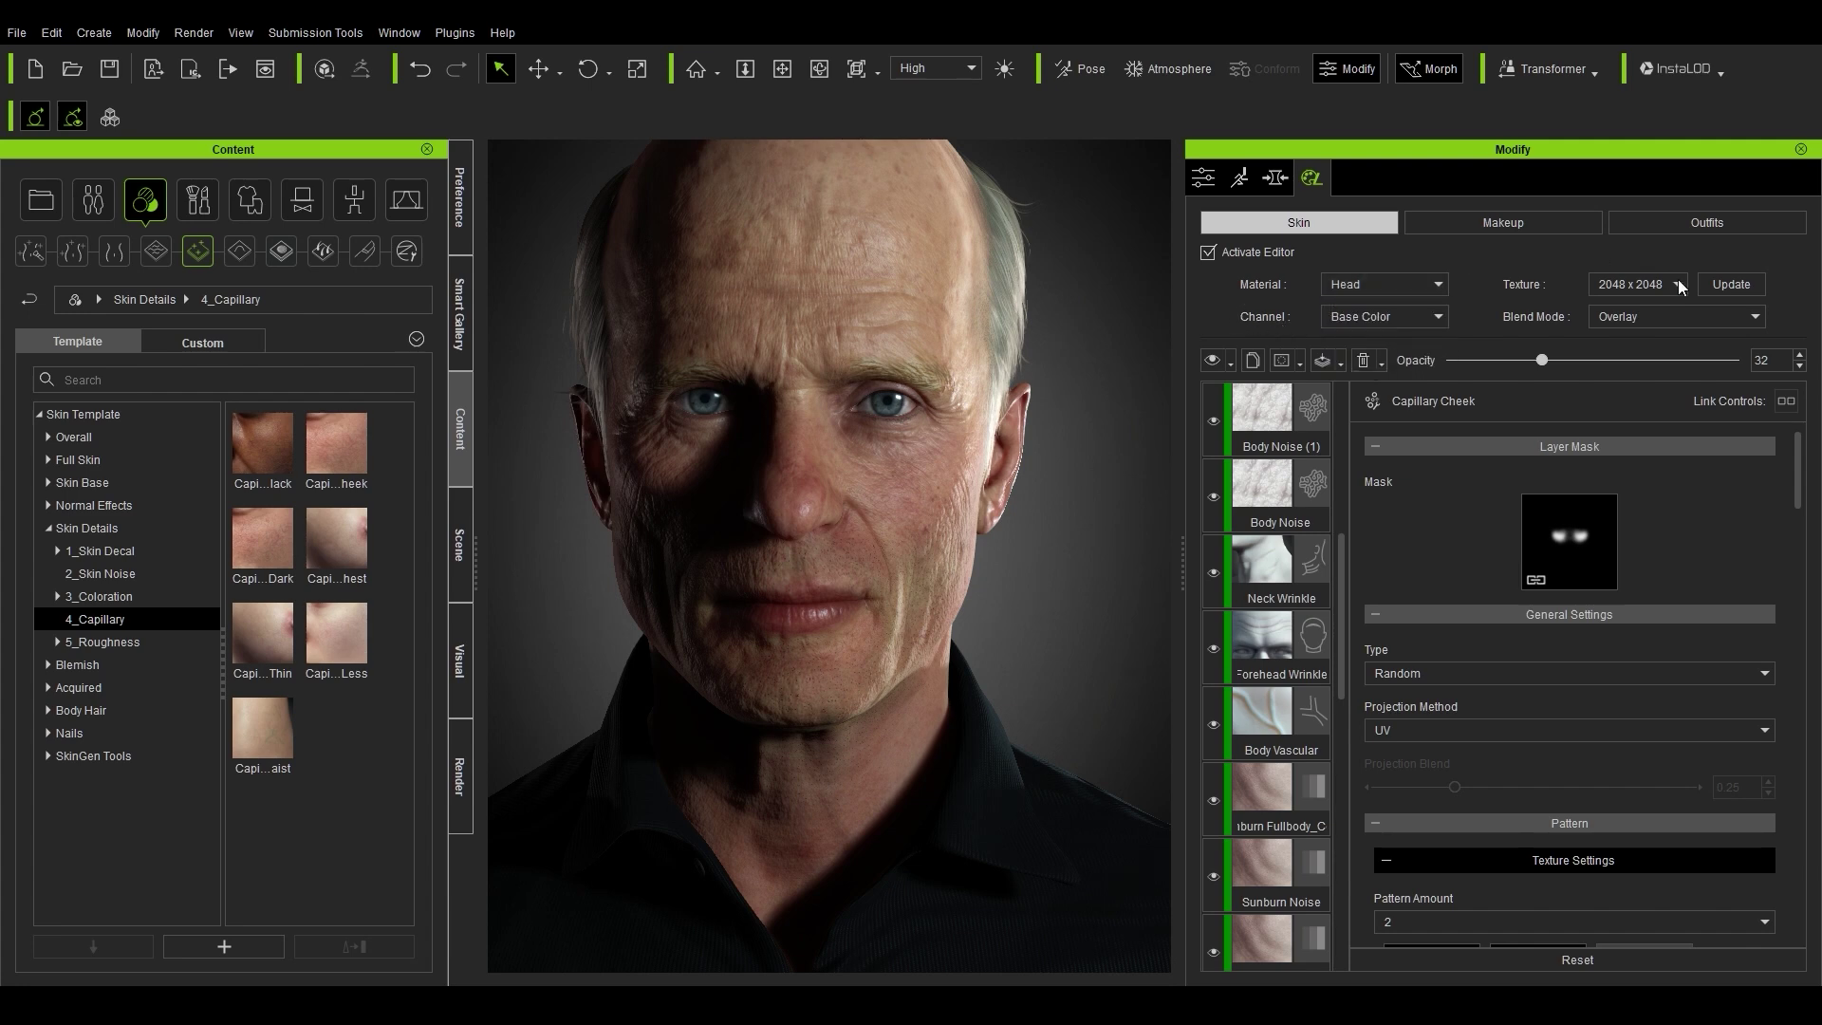